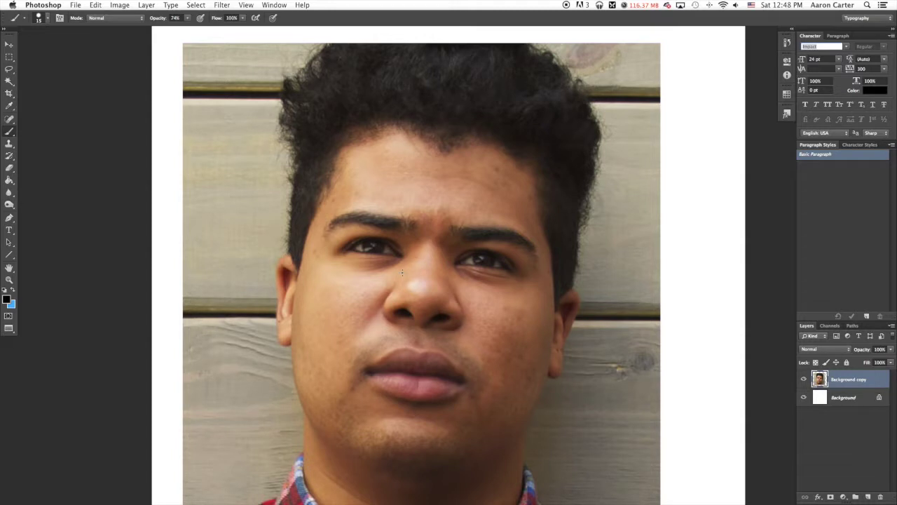
scroll(144, 303, "down", 3)
scroll(144, 303, "right", 3)
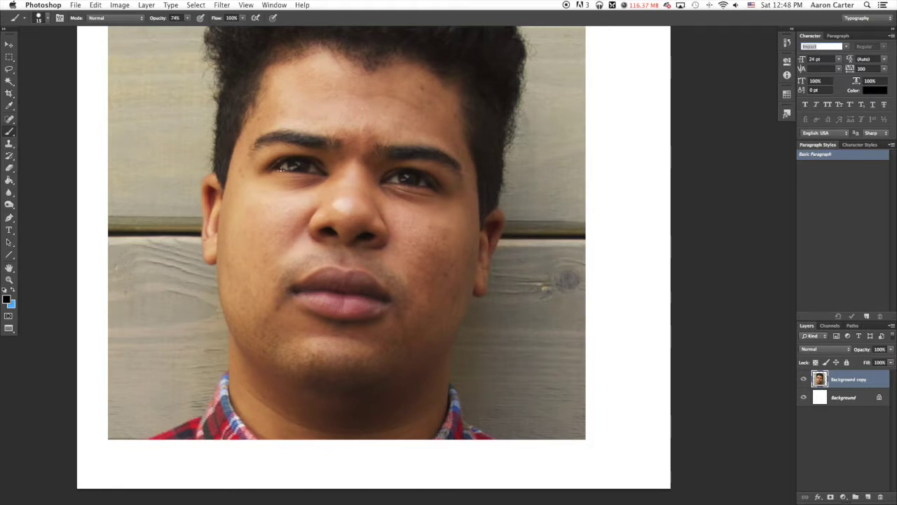
scroll(192, 225, "down", 5)
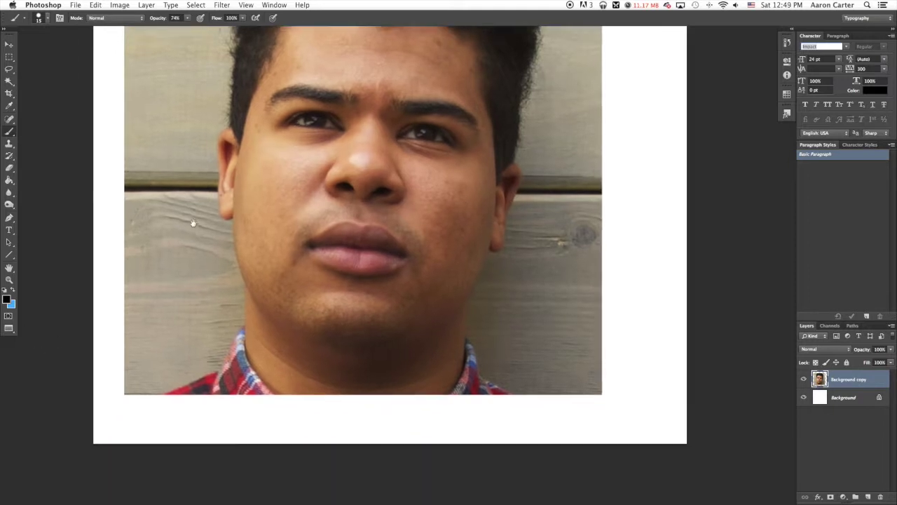
scroll(206, 186, "up", 6)
scroll(173, 329, "up", 2)
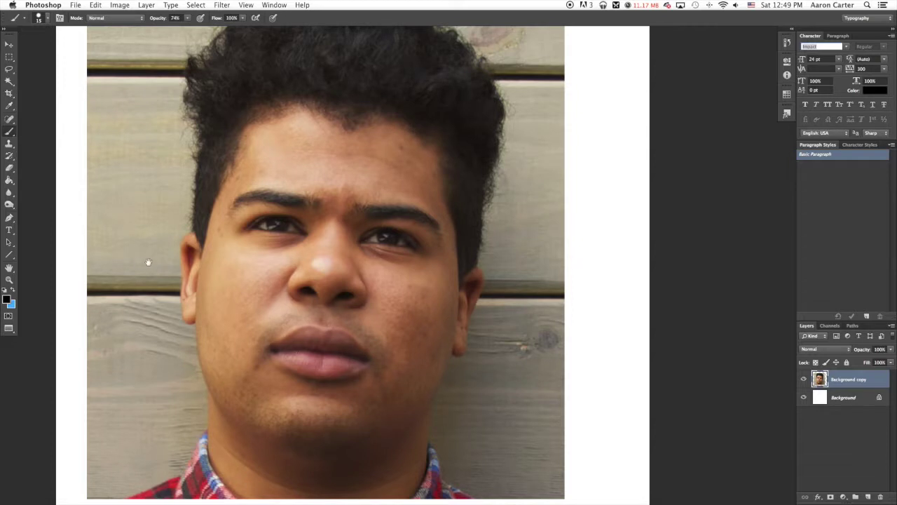
scroll(148, 262, "up", 3)
scroll(148, 262, "left", 2)
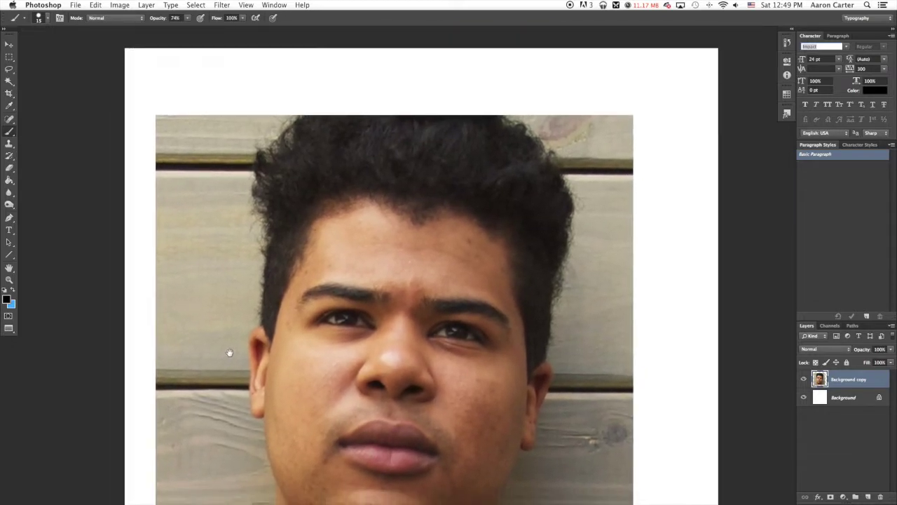
scroll(229, 352, "down", 6)
scroll(141, 266, "left", 1)
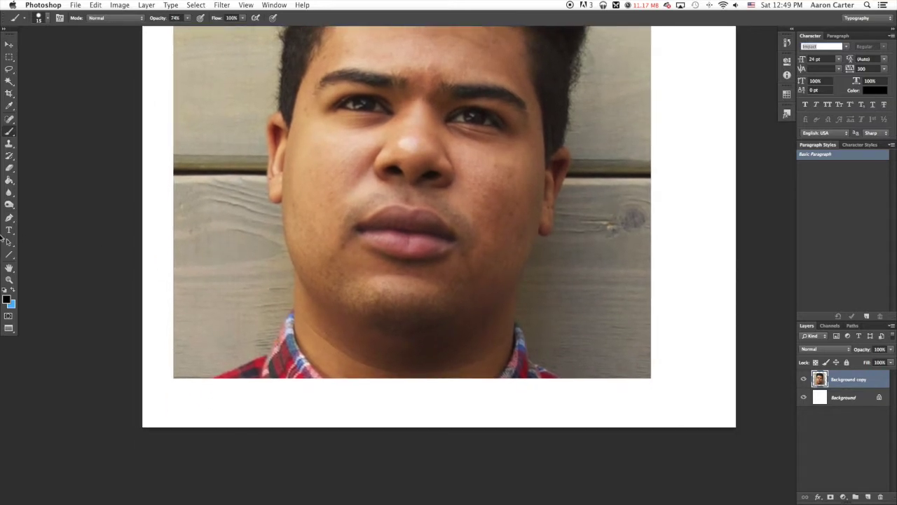
scroll(203, 192, "up", 3)
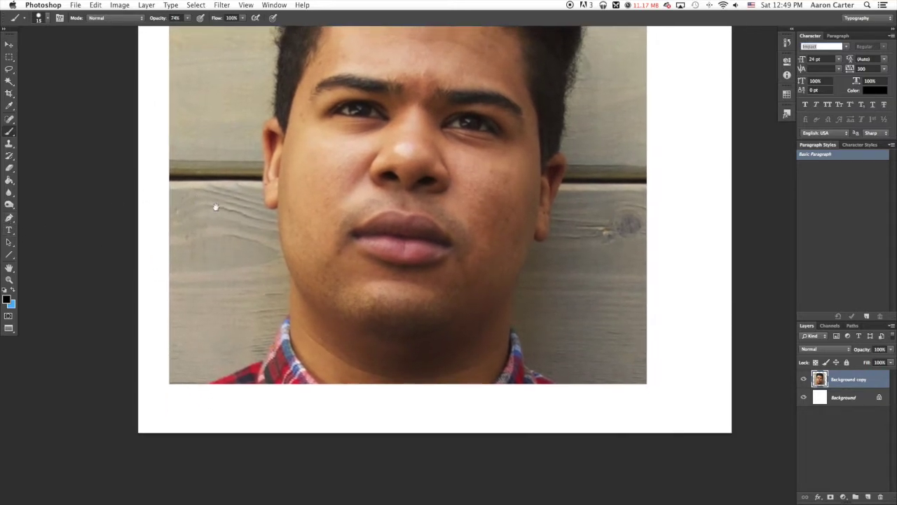
scroll(203, 192, "right", 2)
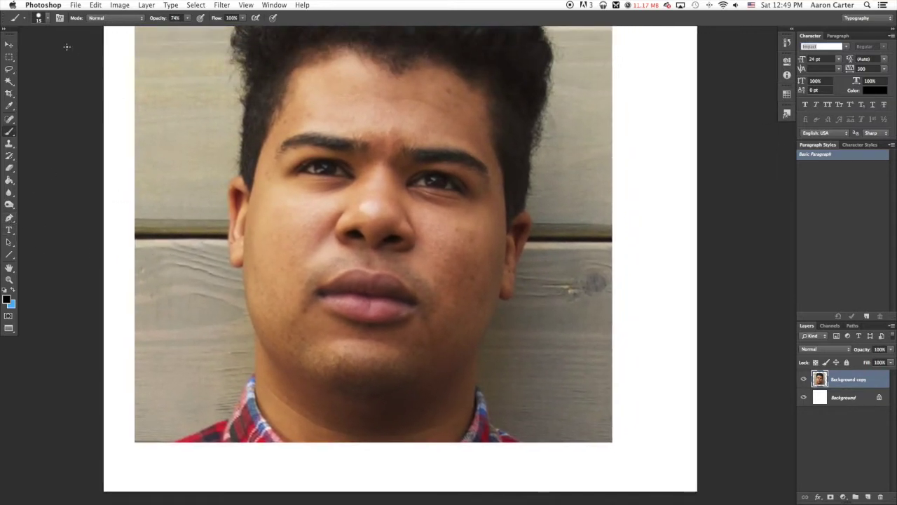
left_click(48, 21)
left_click(48, 22)
left_click_drag(197, 120, 229, 220)
key("super+z")
left_click(46, 19)
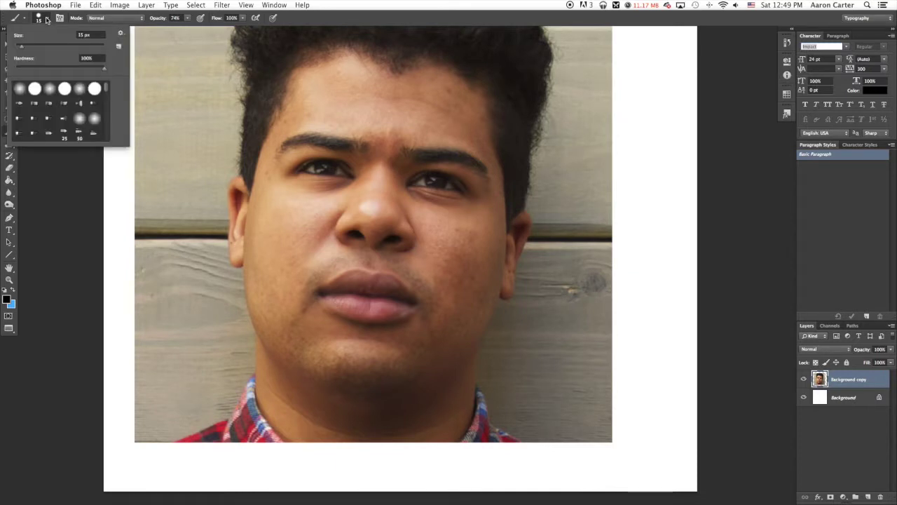
left_click(46, 20)
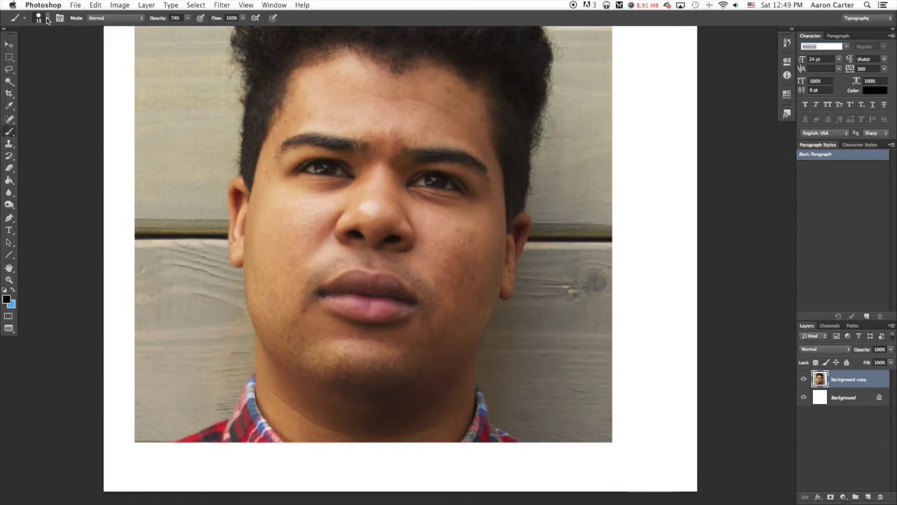
Switch to the Painting workspace and turn off the Transfer option in the brush settings
left_click(852, 17)
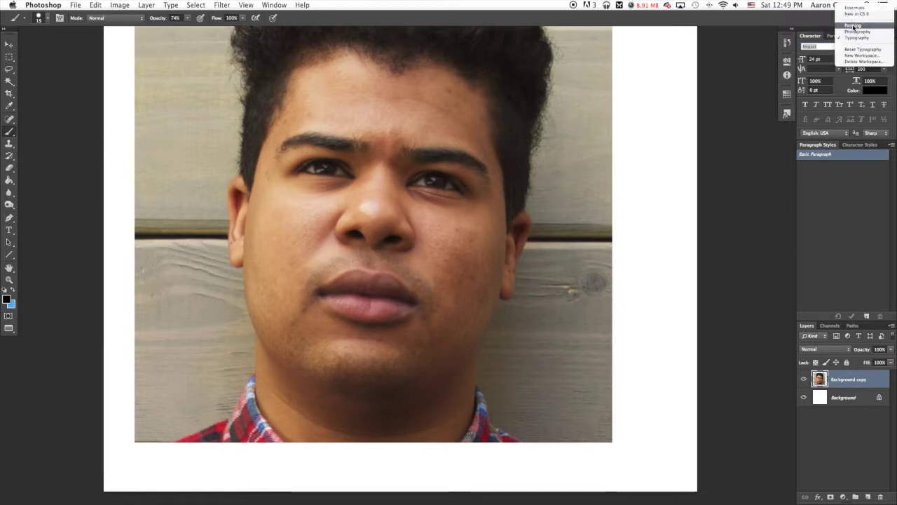
left_click(854, 25)
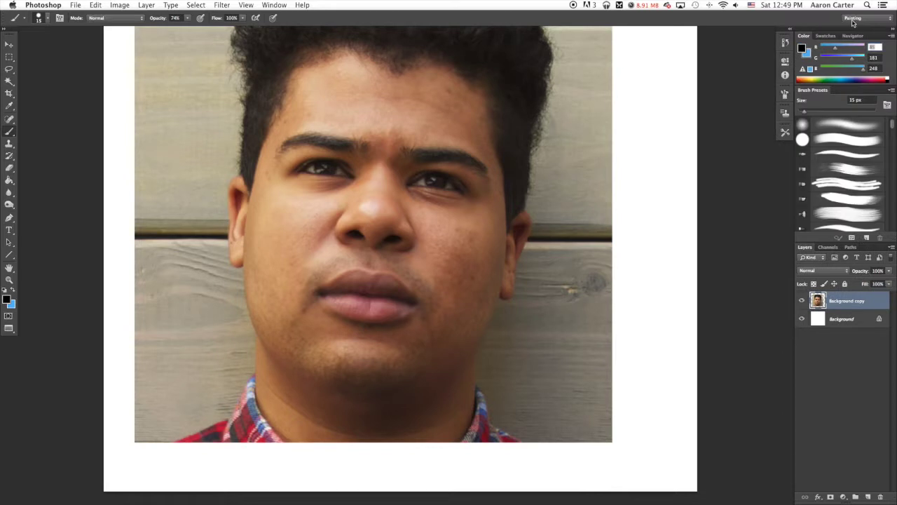
left_click(785, 95)
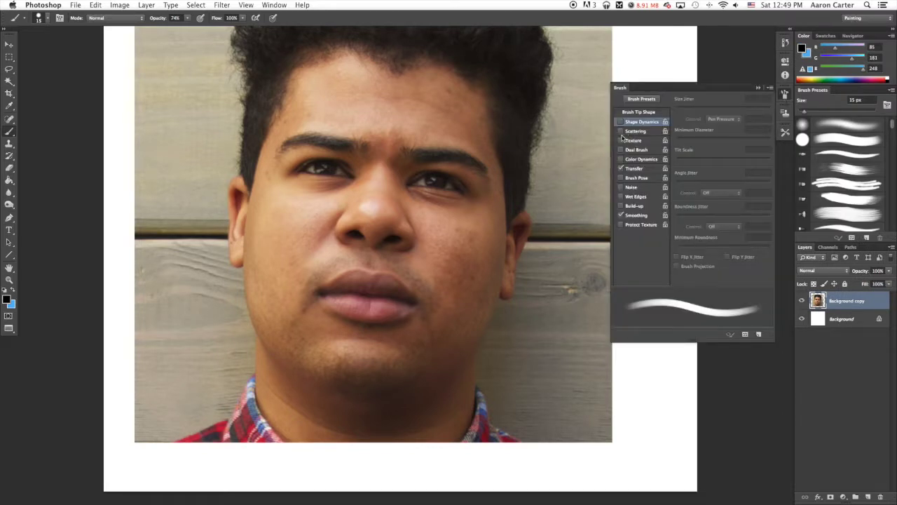
left_click(621, 169)
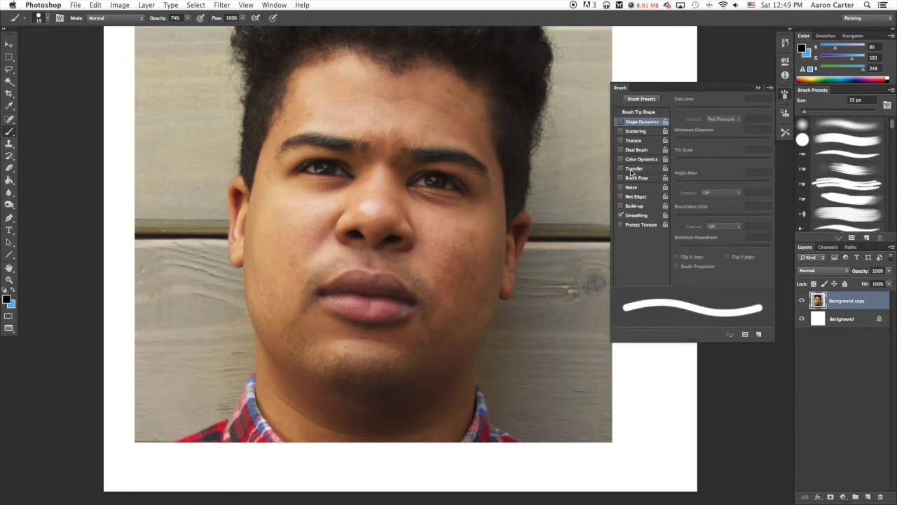
Enable Shape Dynamics for the brush and set its Minimum Diameter to 75%
left_click(621, 123)
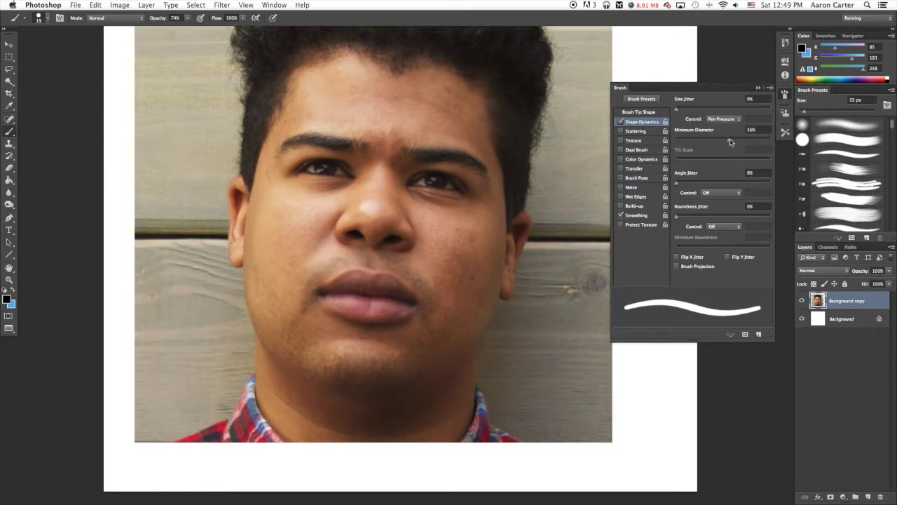
left_click_drag(724, 144, 698, 147)
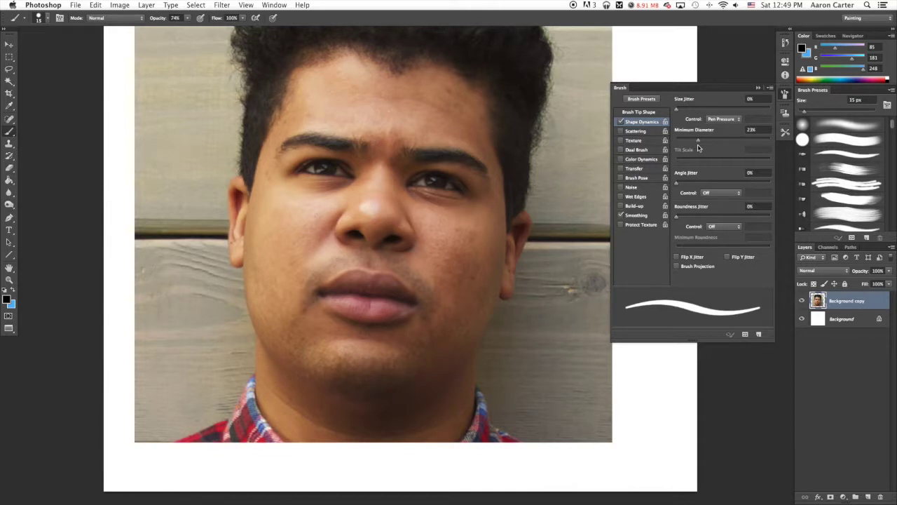
mouse_move(698, 147)
left_mouse_down()
mouse_move(785, 144)
mouse_move(748, 144)
left_mouse_up()
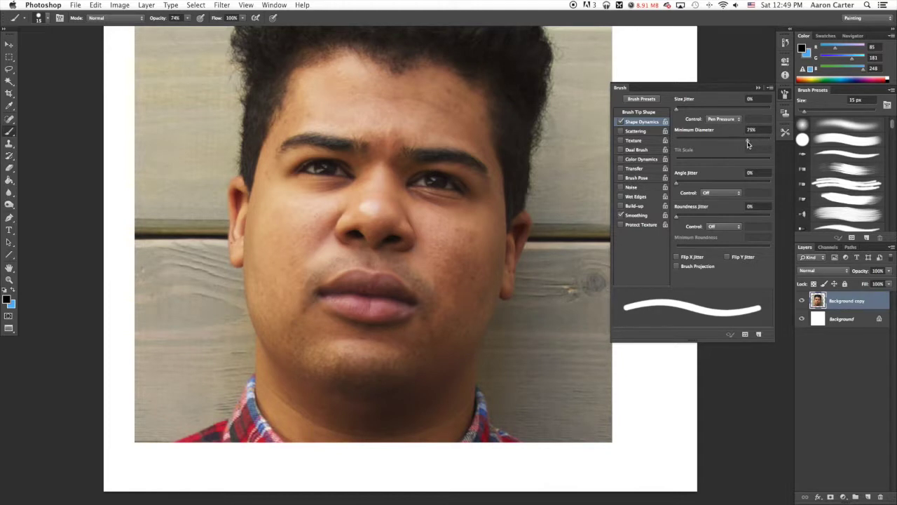
left_click(785, 101)
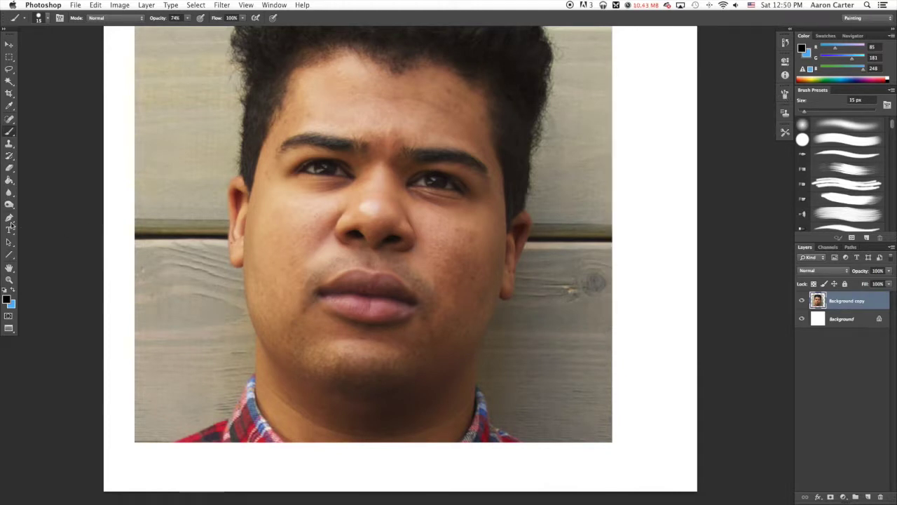
Choose the Pen tool and add a new layer named LINE above the portrait photo
left_click(9, 218)
scroll(292, 274, "down", 5)
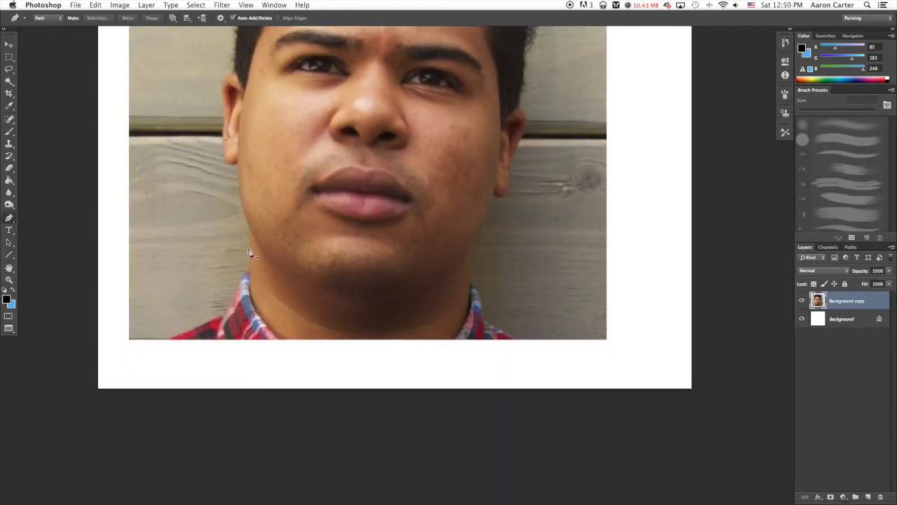
key("super+plus")
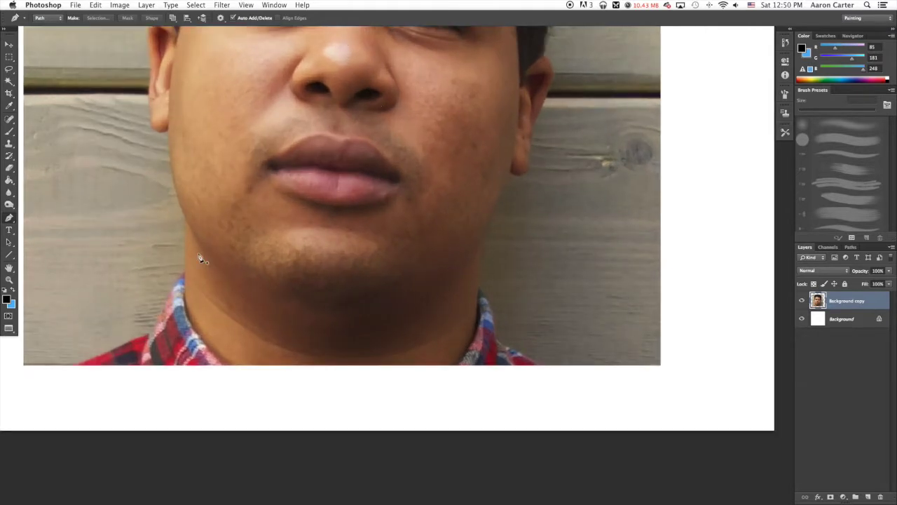
left_click_drag(206, 192, 196, 216)
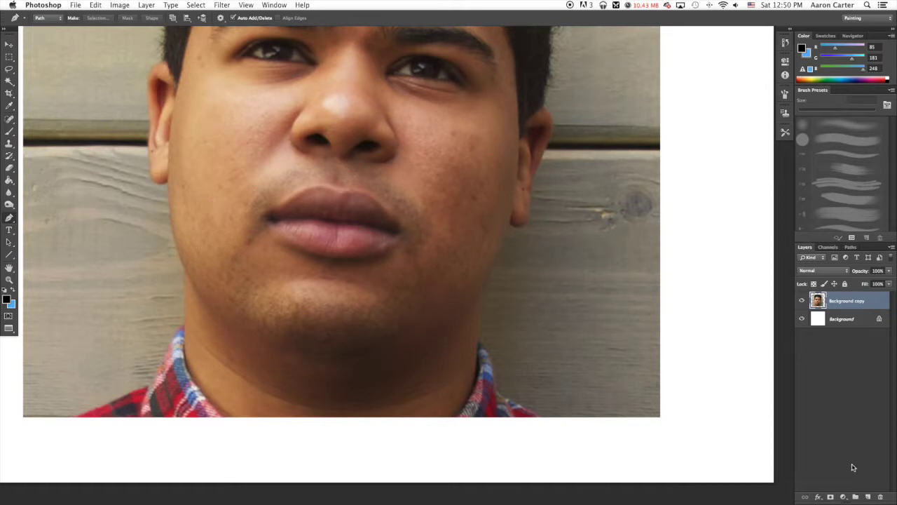
left_click(868, 496)
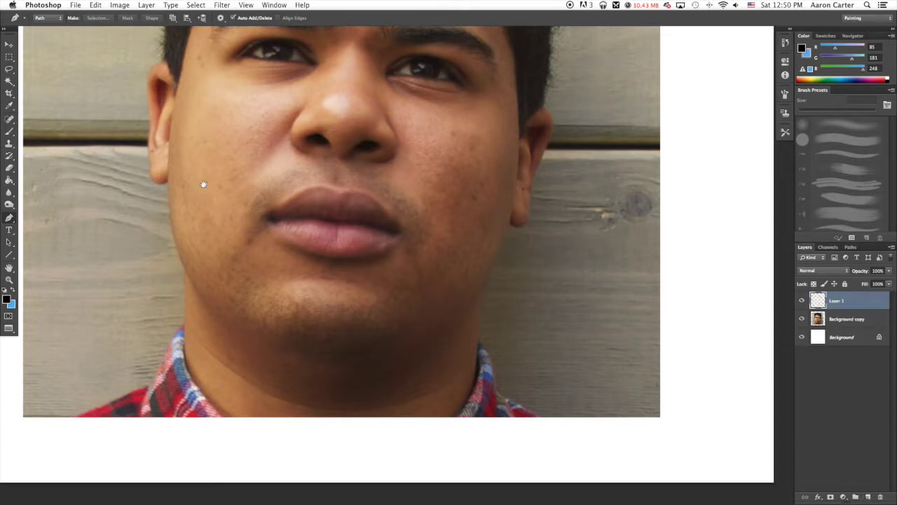
scroll(220, 215, "down", 5)
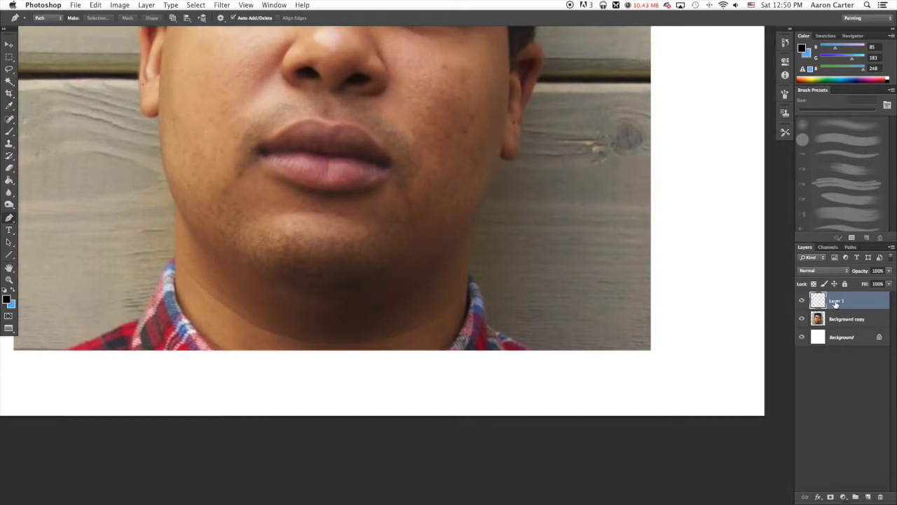
double_click(836, 301)
type("LINE")
key("Return")
Start a path at the left jaw, follow the neck down to the collar and curve it below the photo's lower edge
left_click_drag(197, 218, 218, 233)
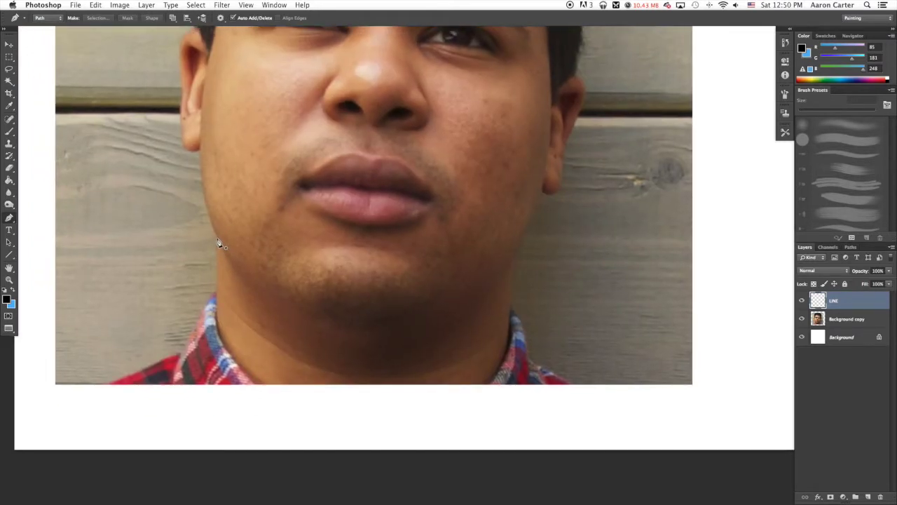
left_click(218, 242)
scroll(219, 247, "down", 3)
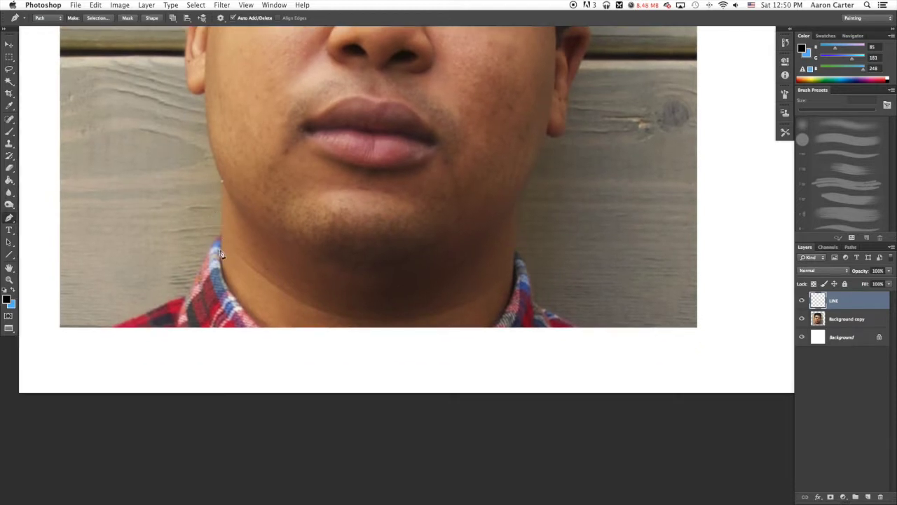
scroll(231, 245, "down", 3)
scroll(231, 245, "right", 1)
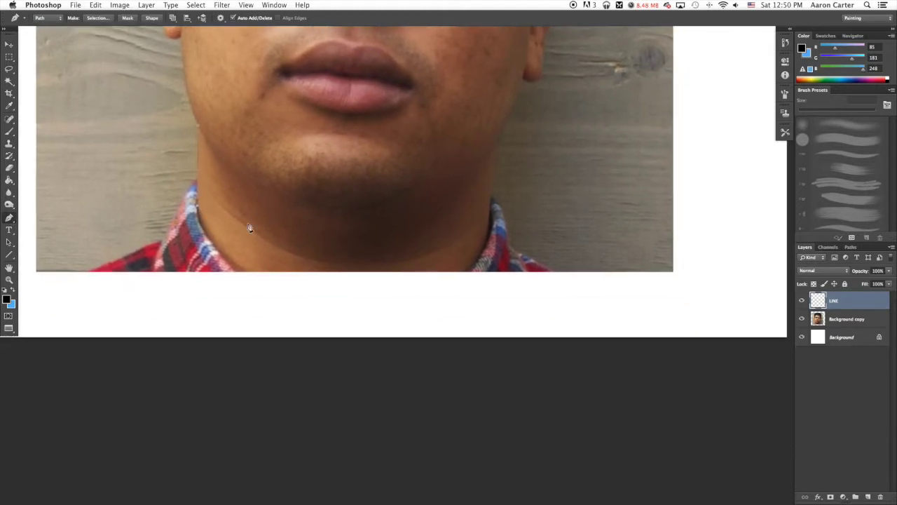
left_click_drag(363, 313, 522, 324)
key("super+z")
left_click_drag(346, 298, 486, 300)
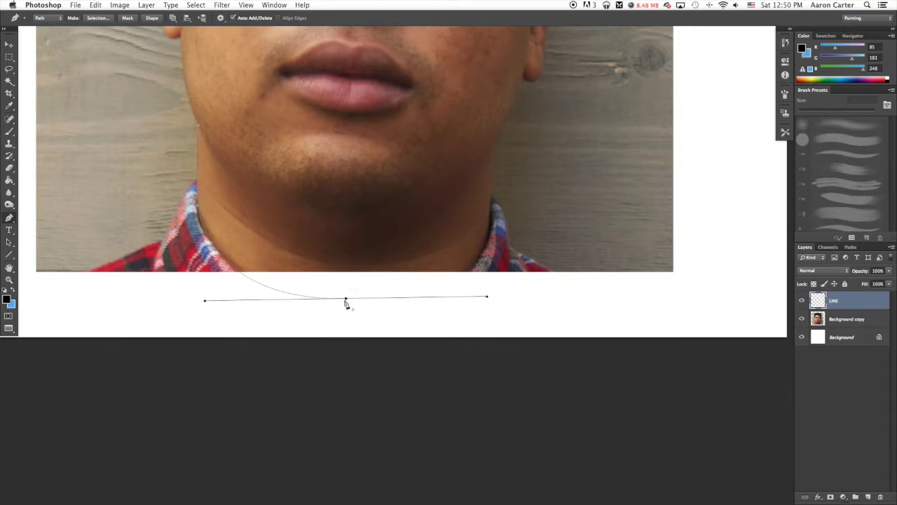
Continue the path up to the right collar and end it on the right side of the neck below the jaw
left_click(346, 300, "alt")
left_click_drag(491, 212, 494, 129)
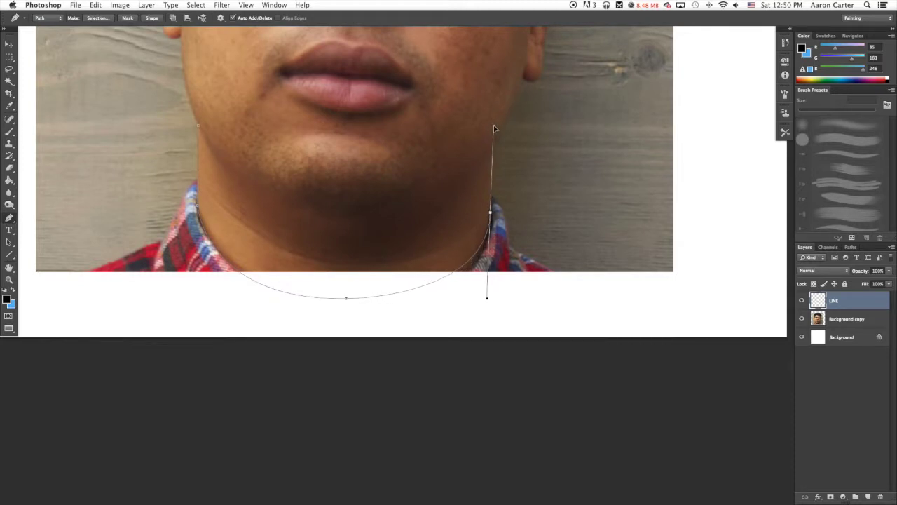
left_click(491, 213, "alt")
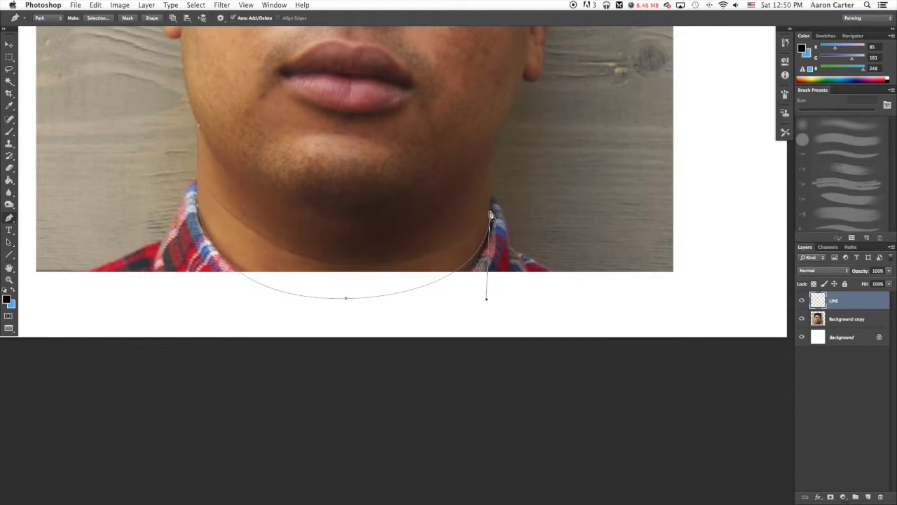
left_click(496, 140)
Stroke the neck path with the black brush on the LINE layer and delete the path
right_click(526, 118)
left_click(509, 172)
left_click(526, 239)
right_click(488, 205)
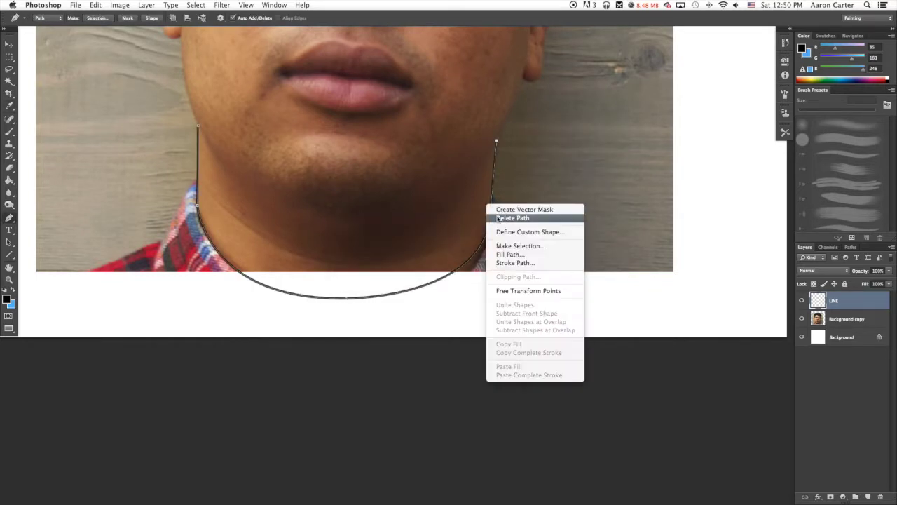
left_click(512, 218)
Begin a new path at the upper end of the left neck line and trace the cheek up to the earlobe
scroll(207, 190, "up", 5)
scroll(207, 189, "left", 3)
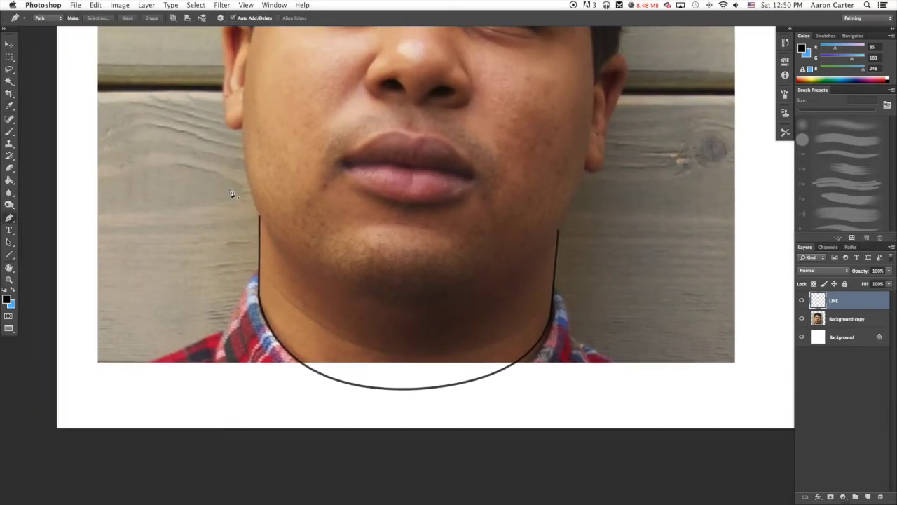
left_click(260, 219)
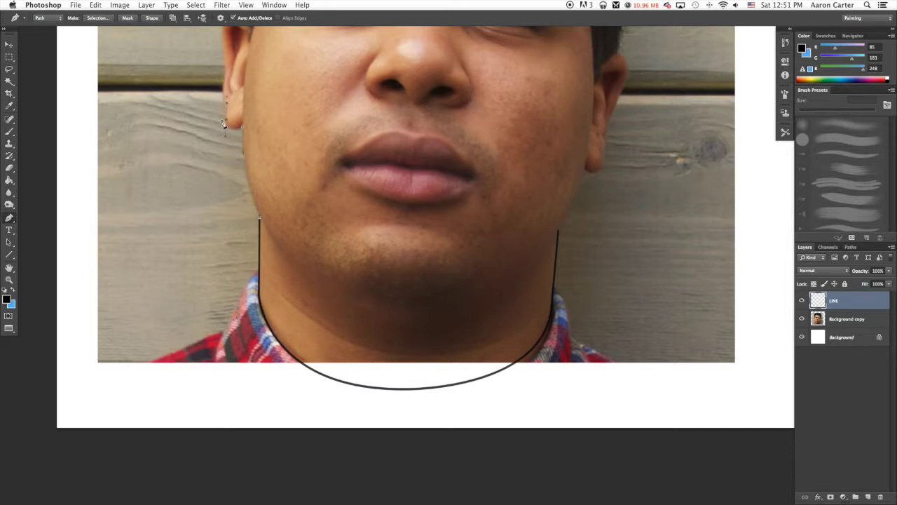
key("super+equal")
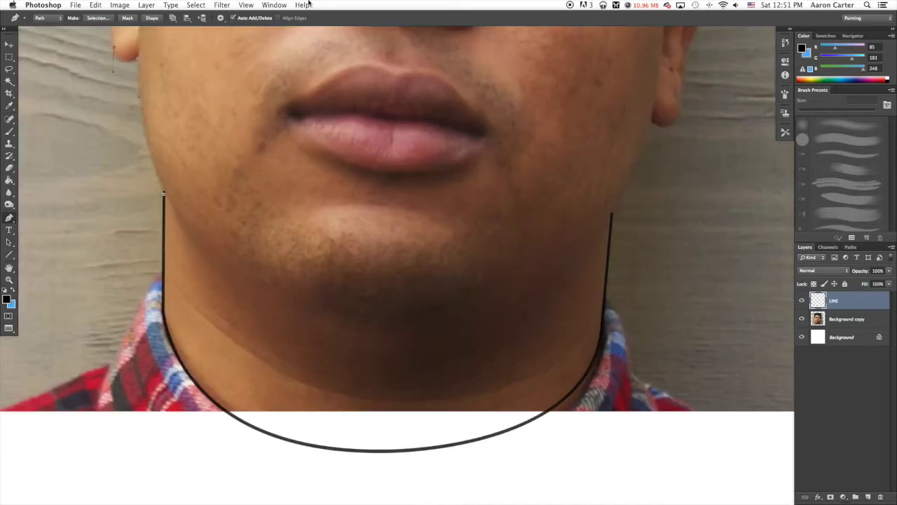
scroll(311, 274, "up", 5)
scroll(310, 274, "left", 3)
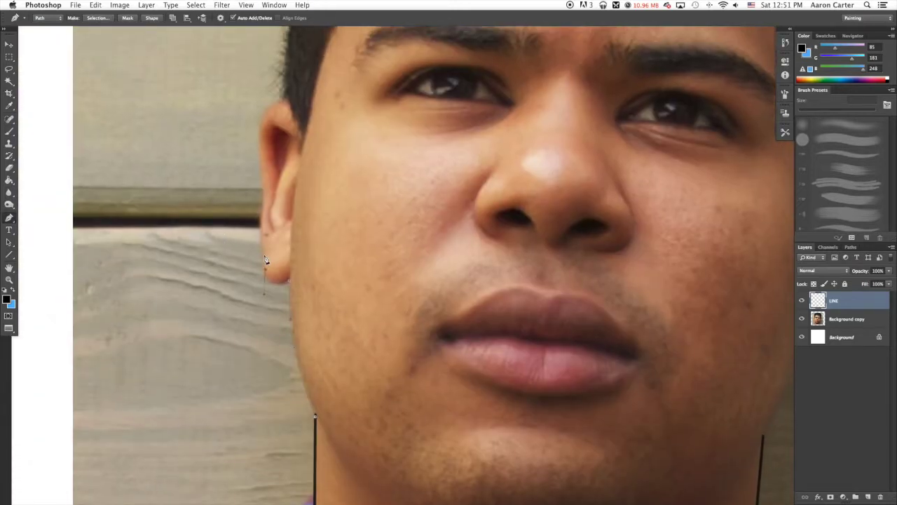
Trace the path around the outer edge of the left ear up to where it meets the hair
key("super+z")
left_click(261, 223)
left_click(284, 96)
left_click_drag(302, 95, 221, 233)
mouse_move(216, 440)
left_mouse_down()
mouse_move(247, 427)
mouse_move(239, 445)
mouse_move(253, 445)
mouse_move(219, 443)
left_mouse_up()
key("super+z")
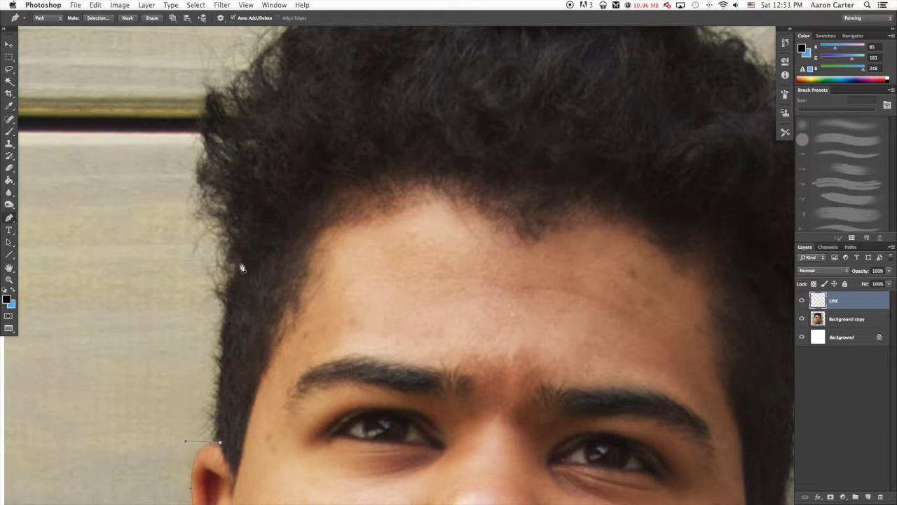
Continue the path up the left side of the hair, using short wavy segments along the curls
left_click_drag(240, 265, 253, 211)
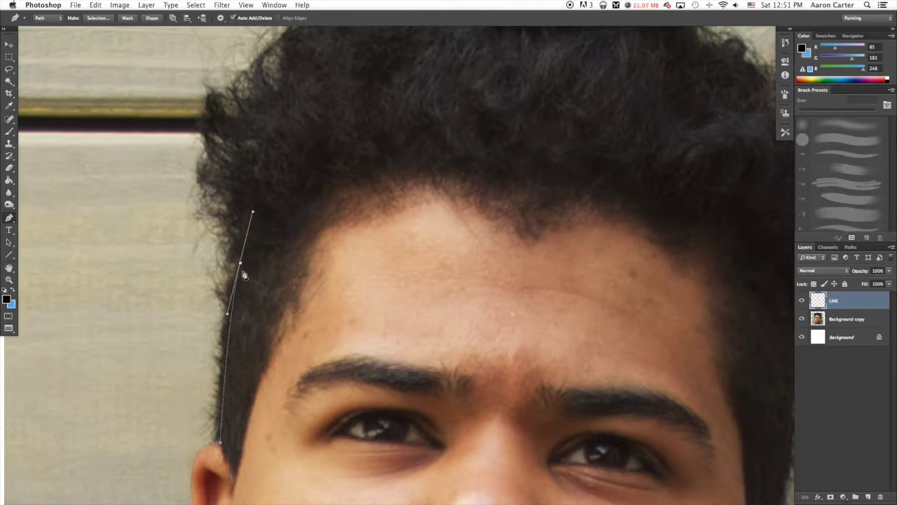
left_click(241, 264, "alt")
scroll(252, 240, "up", 3)
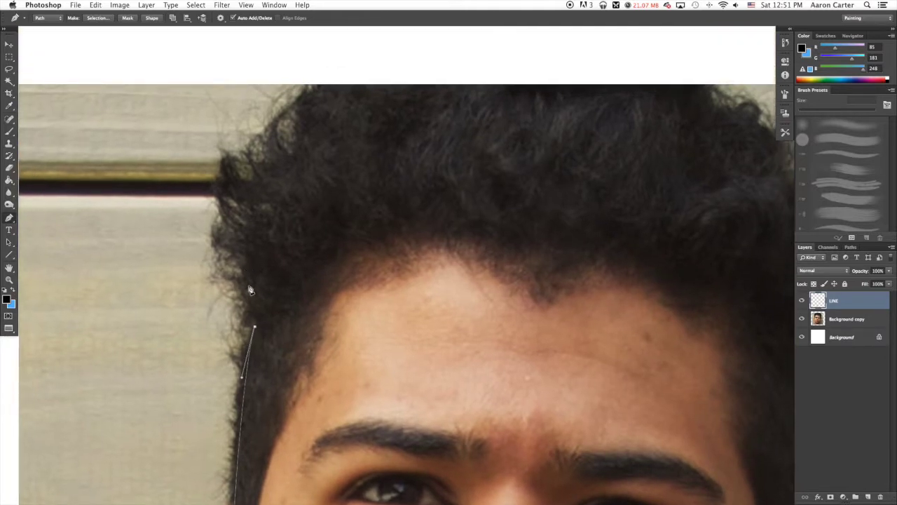
left_click(241, 267)
left_click(245, 259)
left_click(230, 244)
left_click(231, 216)
left_click(221, 205)
left_click(219, 169)
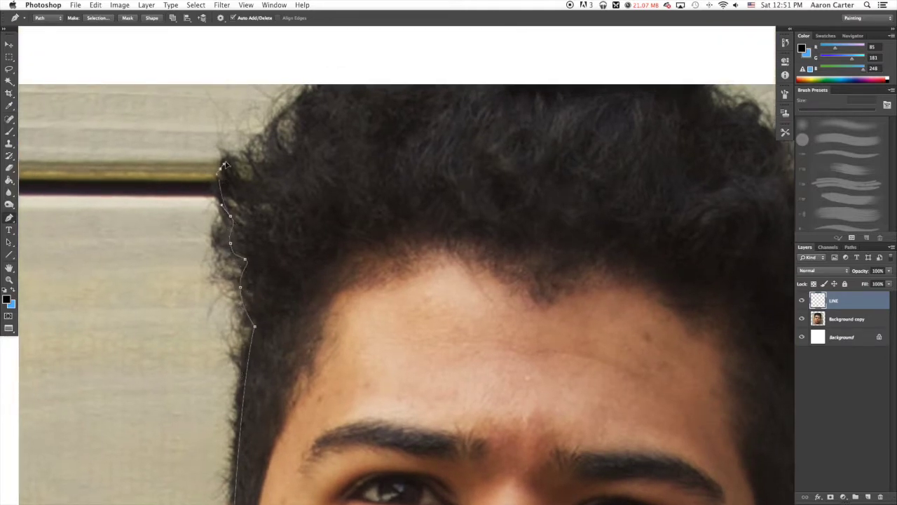
Trace a small looping curl at the hair's upper-left corner and continue toward the photo's upper edge
left_click(230, 160)
left_click(244, 169)
left_click(243, 181)
left_click(251, 181)
left_click(259, 172)
left_click(272, 136)
left_click_drag(305, 112, 162, 307)
Extend the hair outline in waves past the photo's upper edge onto the white area above the left half of the head
left_click(192, 260)
left_click(206, 246)
left_click(236, 265)
left_click(254, 247)
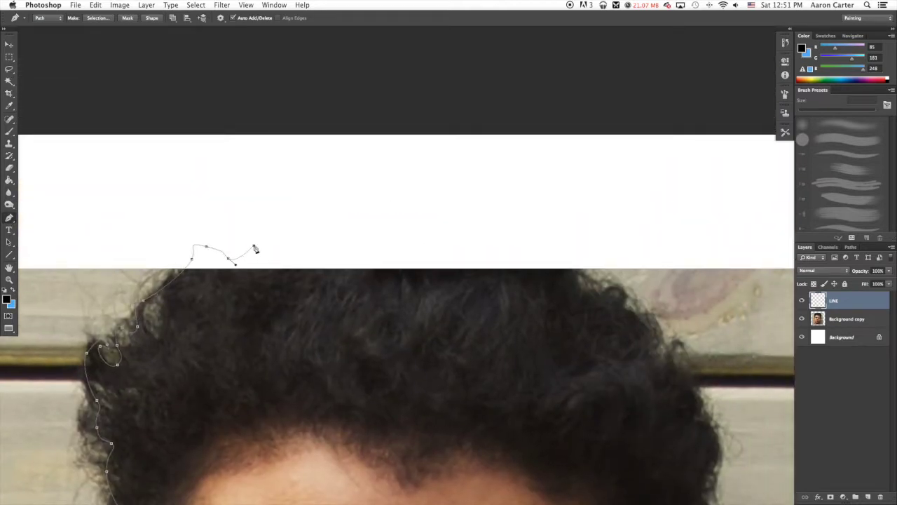
left_click(257, 235)
left_click(279, 240)
left_click(292, 223)
left_click_drag(317, 222, 327, 224)
Continue the wavy hair outline across the white area to the right end of the cropped hair
left_click(348, 231)
left_click(372, 215)
left_click(396, 216)
left_click(427, 213)
left_click_drag(457, 215, 459, 227)
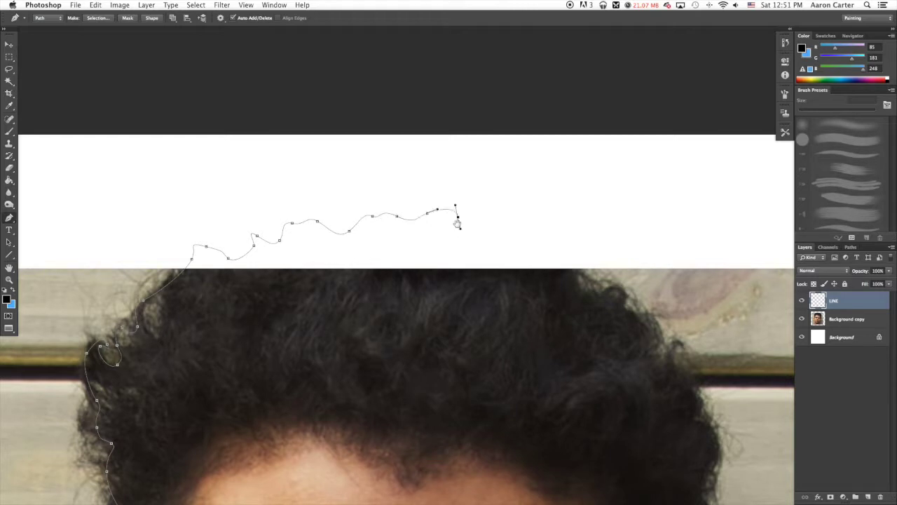
scroll(407, 222, "right", 6)
scroll(407, 223, "down", 2)
left_click(370, 187)
left_click_drag(408, 184, 438, 216)
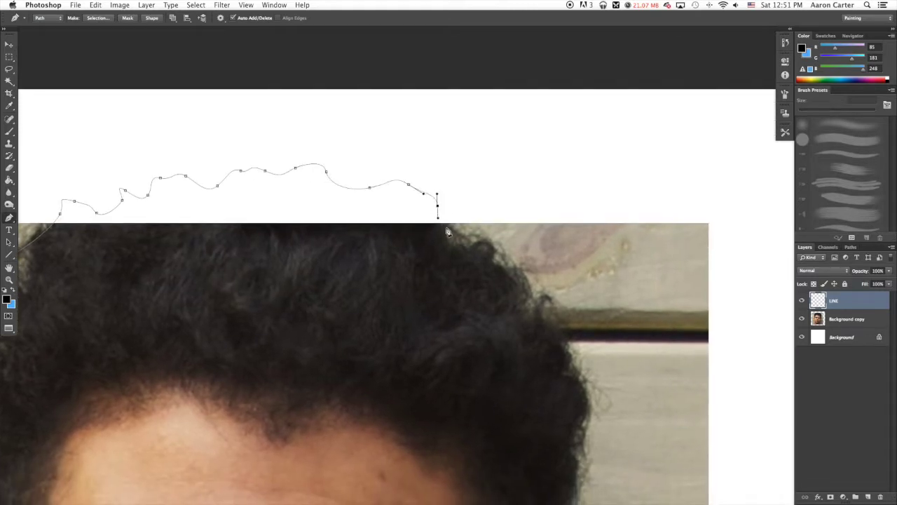
Bring the path back down into the photo and follow the curls along the upper-right edge of the hair
scroll(449, 231, "right", 5)
scroll(449, 231, "down", 3)
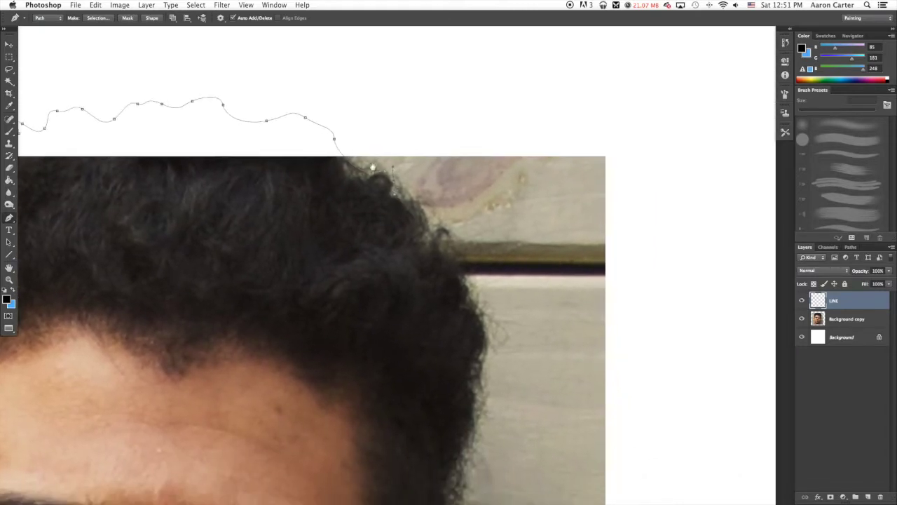
scroll(373, 166, "right", 1)
scroll(372, 167, "down", 2)
left_click_drag(398, 191, 417, 202)
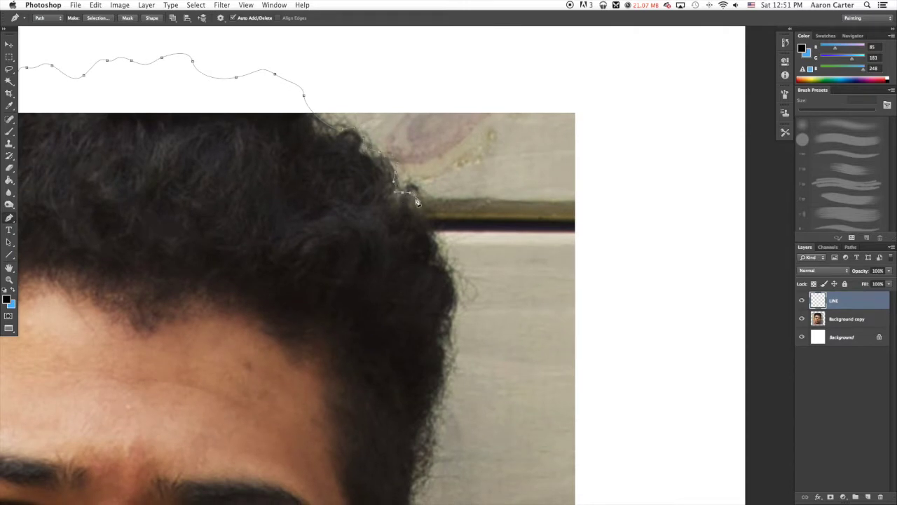
scroll(417, 202, "down", 3)
scroll(417, 202, "right", 1)
left_click_drag(416, 147, 423, 171)
left_click_drag(436, 209, 437, 227)
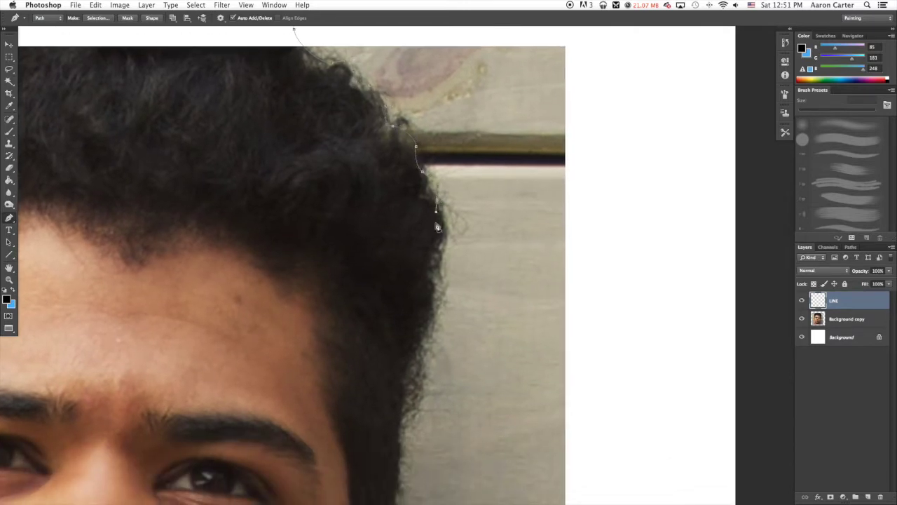
Continue the path down the right side of the hair and around the upper part of the right ear
left_click_drag(423, 264, 416, 115)
left_click_drag(425, 181, 428, 297)
scroll(407, 254, "down", 5)
scroll(406, 254, "left", 1)
left_click_drag(414, 318, 409, 329)
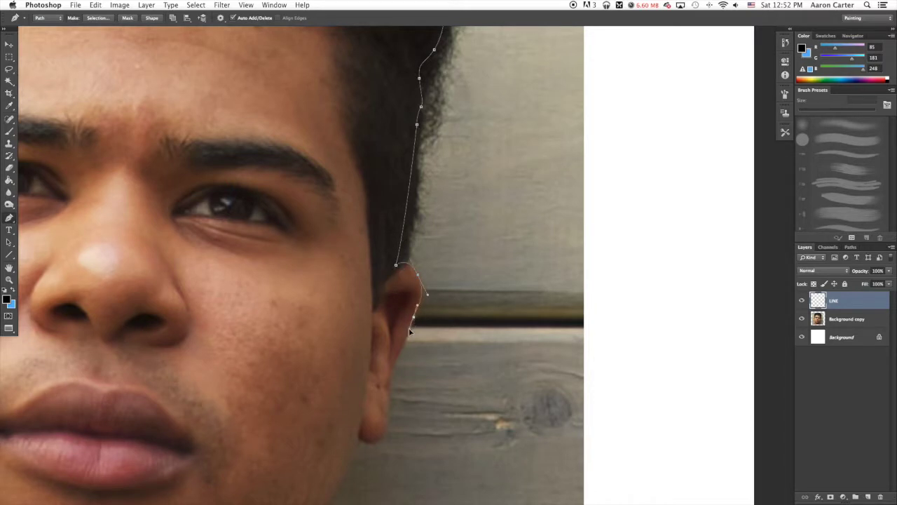
Trace the path around the right earlobe and down the jaw to the upper end of the right neck line
scroll(420, 280, "down", 5)
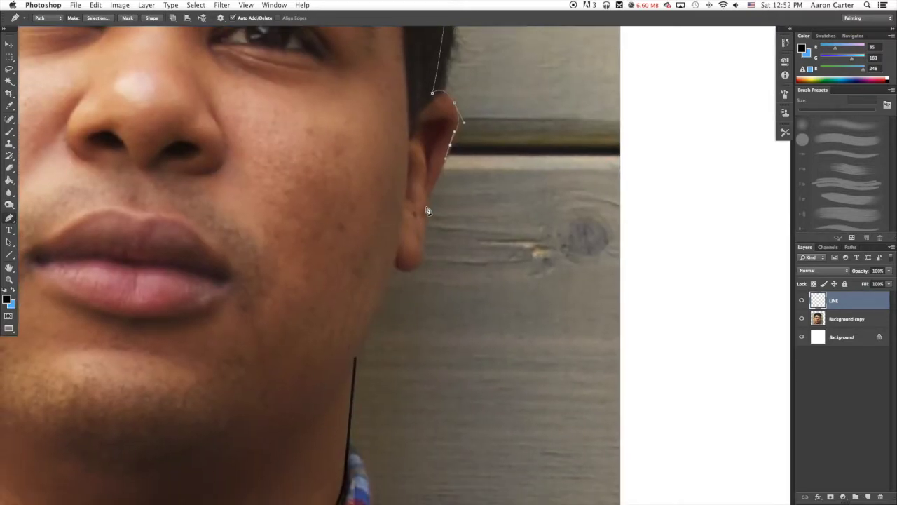
left_click_drag(427, 207, 427, 109)
left_click(410, 274, "alt")
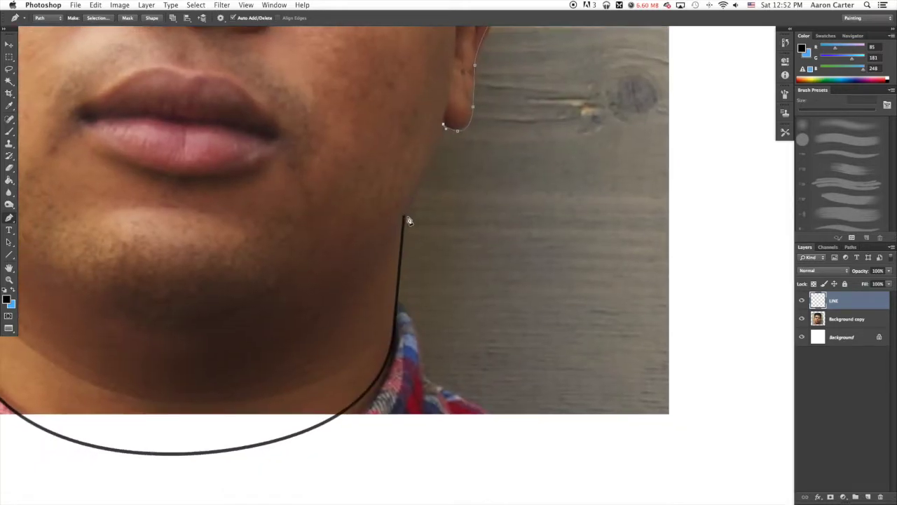
left_click_drag(403, 216, 381, 251)
Stroke the head outline path with the Brush and Simulate Pressure on the LINE layer, and delete the path
right_click(437, 165)
left_click(449, 224)
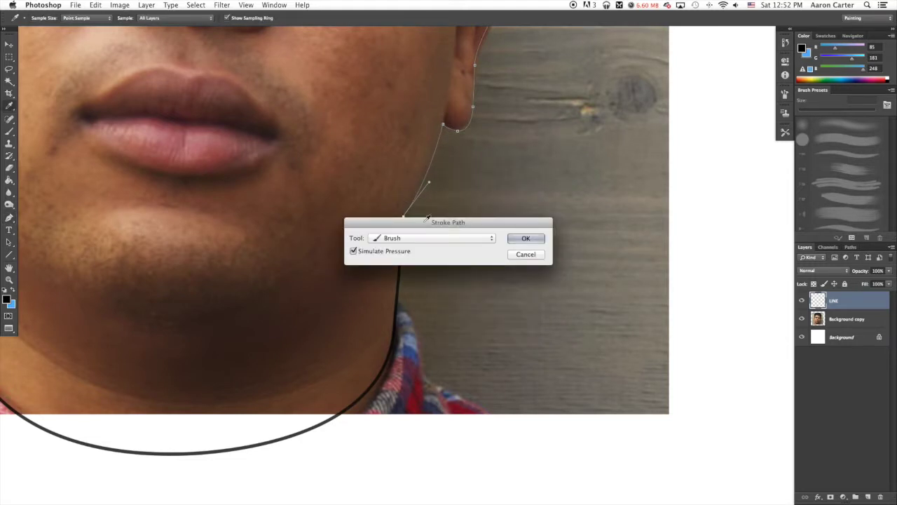
left_click(526, 239)
right_click(444, 188)
left_click(470, 200)
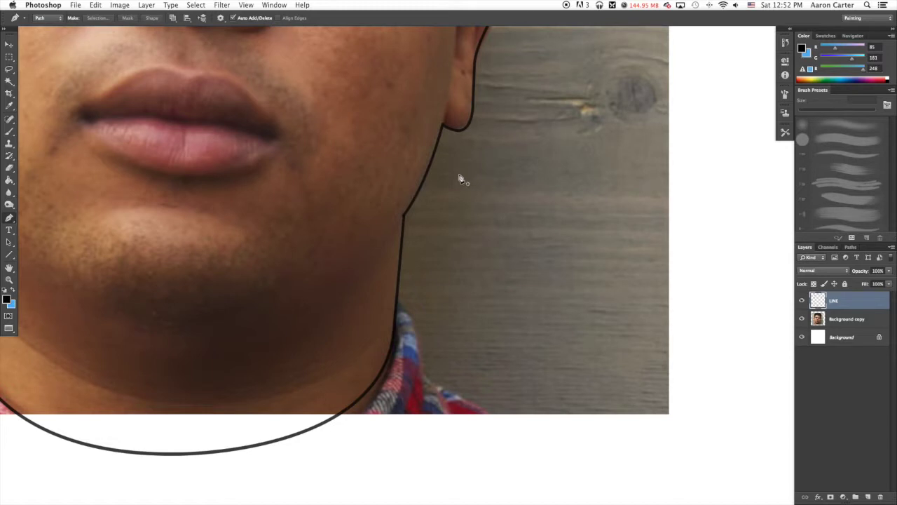
Switch to the Brush tool with its brush settings open and set the brush size to 17 px
key("super+minus")
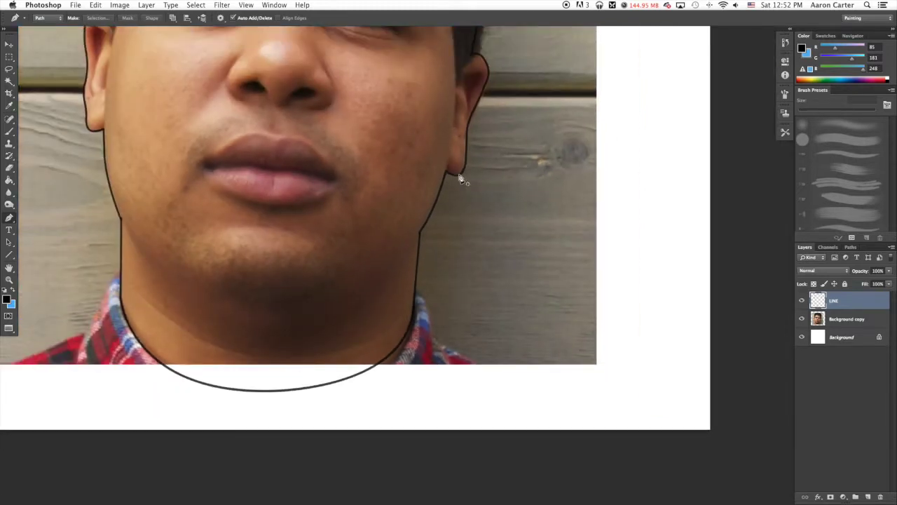
left_click_drag(268, 169, 269, 280)
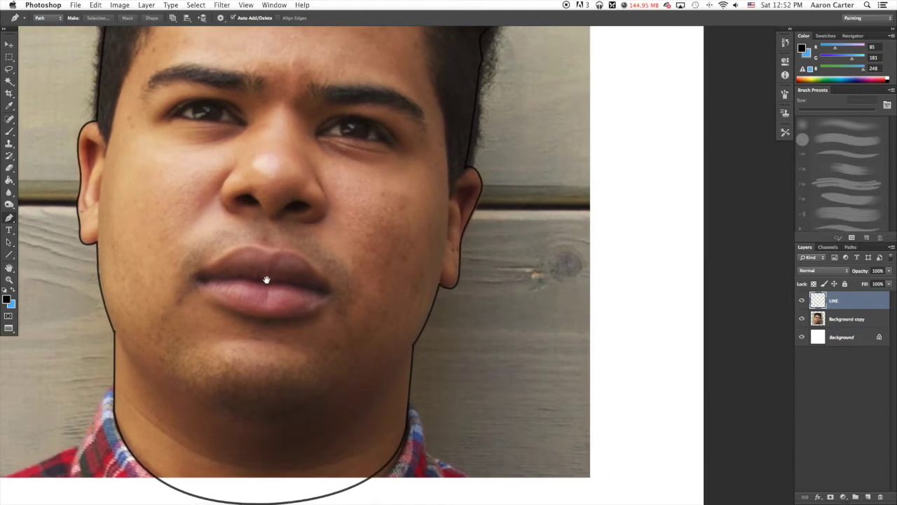
left_click(785, 94)
left_click(9, 131)
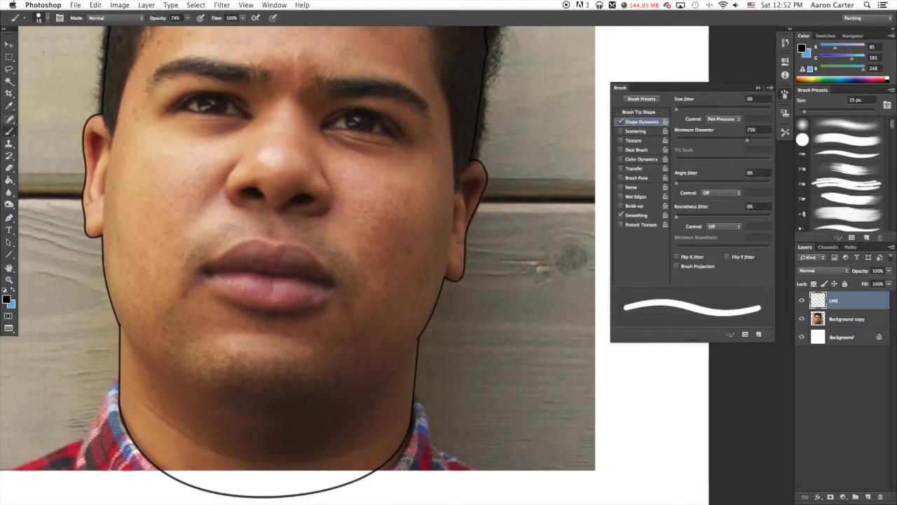
left_click(46, 18)
left_click(94, 34)
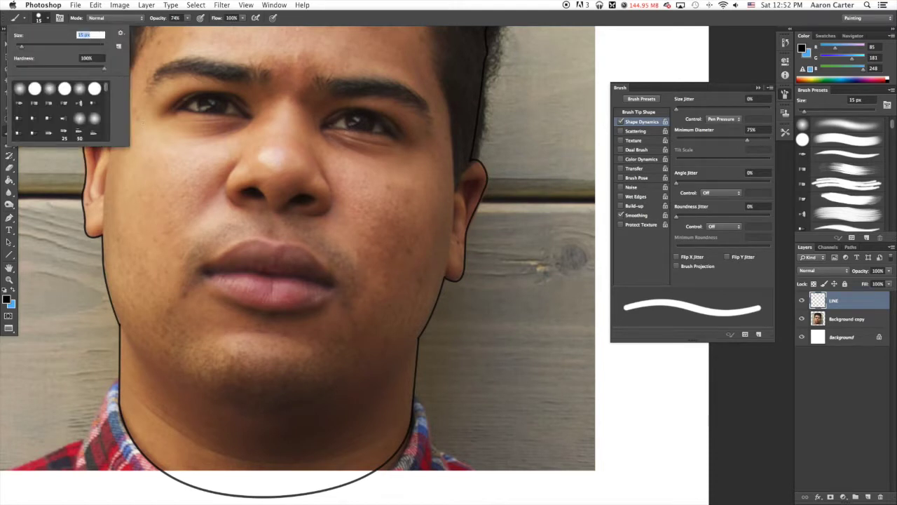
type("17")
Set the brush's Shape Dynamics minimum diameter to 20% and close the brush settings
left_click_drag(744, 139, 717, 142)
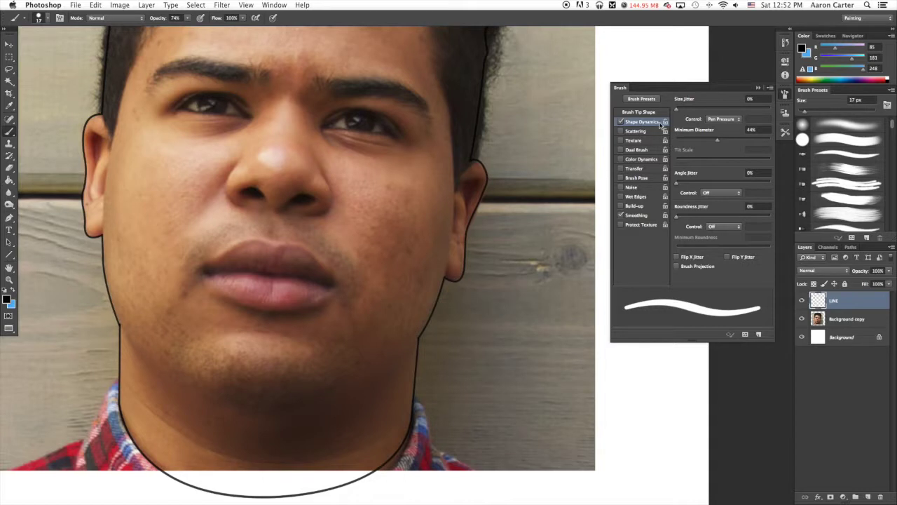
left_click_drag(717, 142, 697, 141)
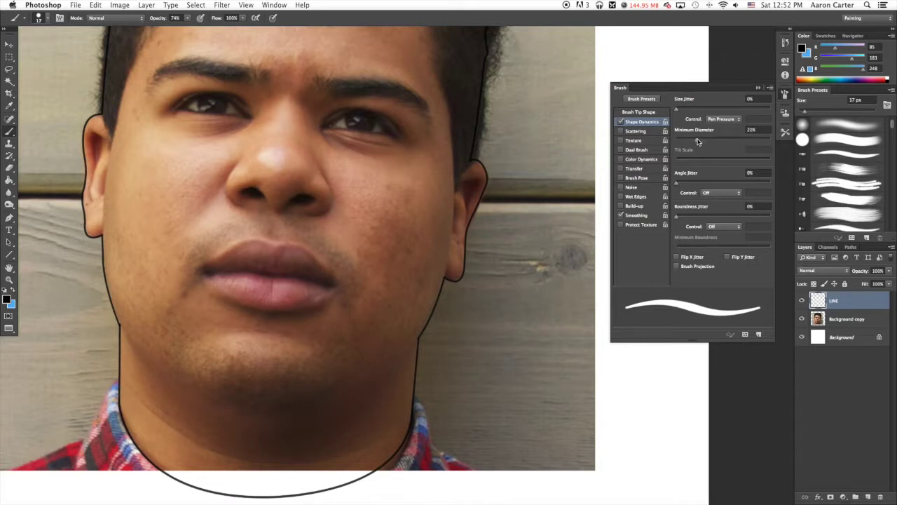
left_click(757, 129)
left_click(785, 94)
left_click(786, 96)
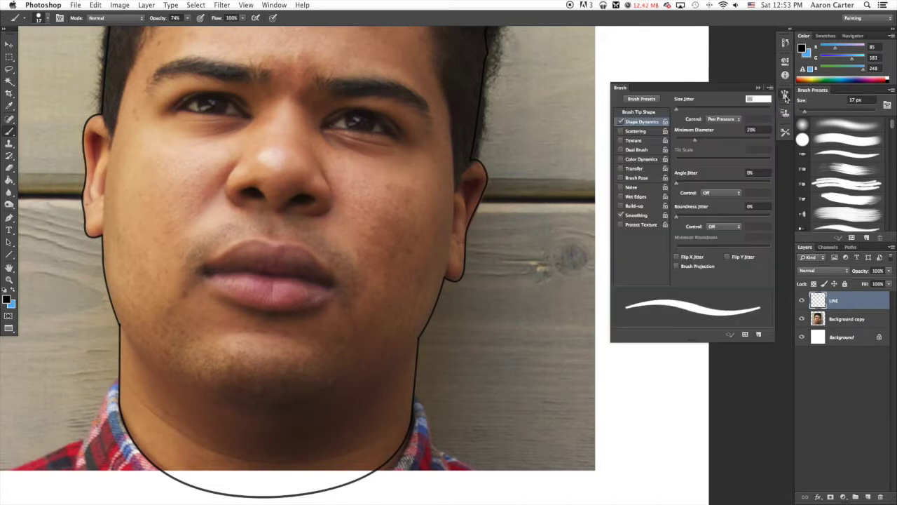
left_click(786, 97)
Draw a new Pen path along the left cheek line, curving past the neck corner into the lower jaw
left_click(10, 218)
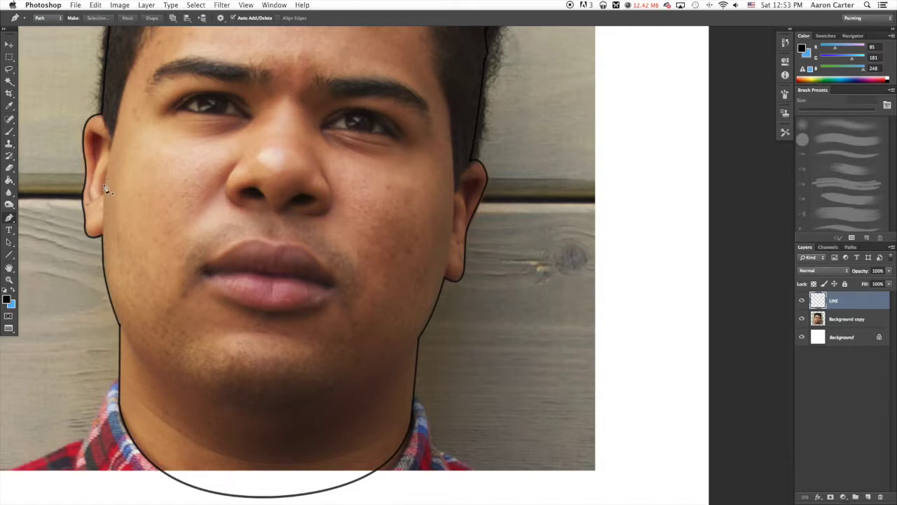
scroll(122, 261, "down", 5)
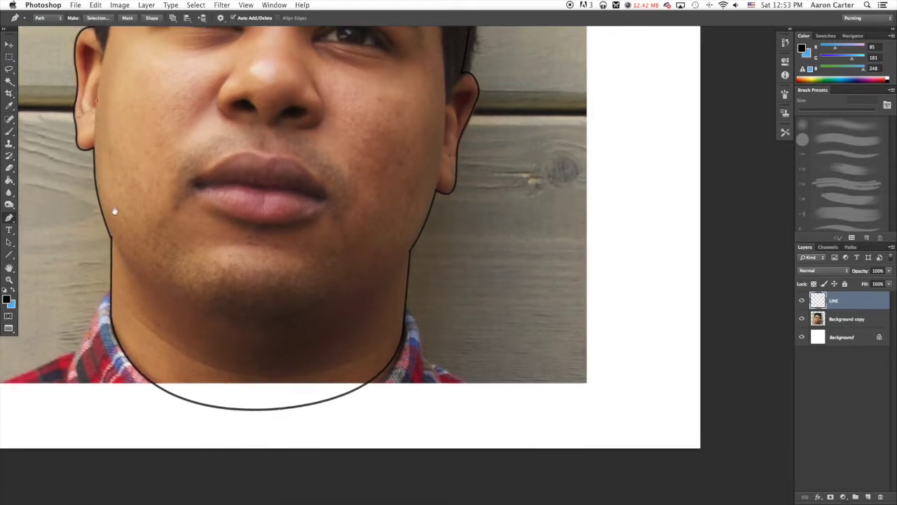
left_click_drag(138, 256, 200, 315)
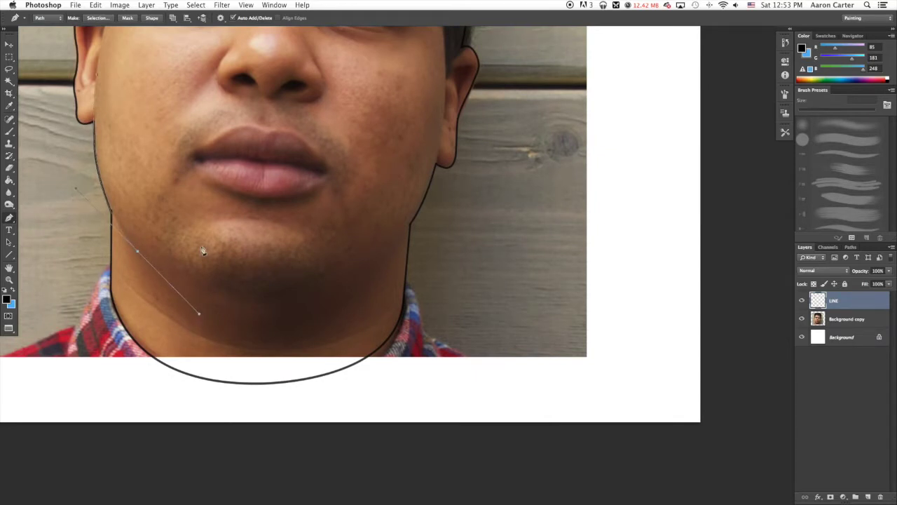
key("super+plus")
left_click_drag(202, 250, 332, 241)
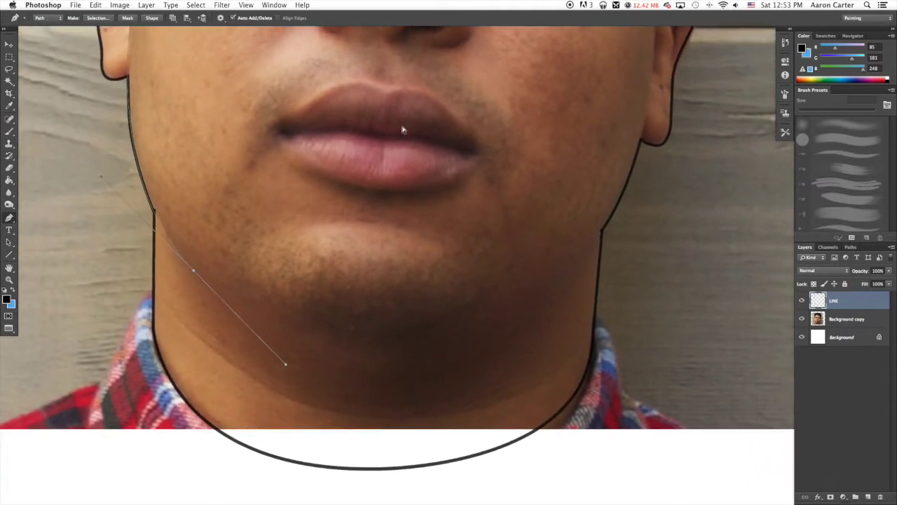
Stroke the left jaw path on the LINE layer and delete the path
key("super+minus")
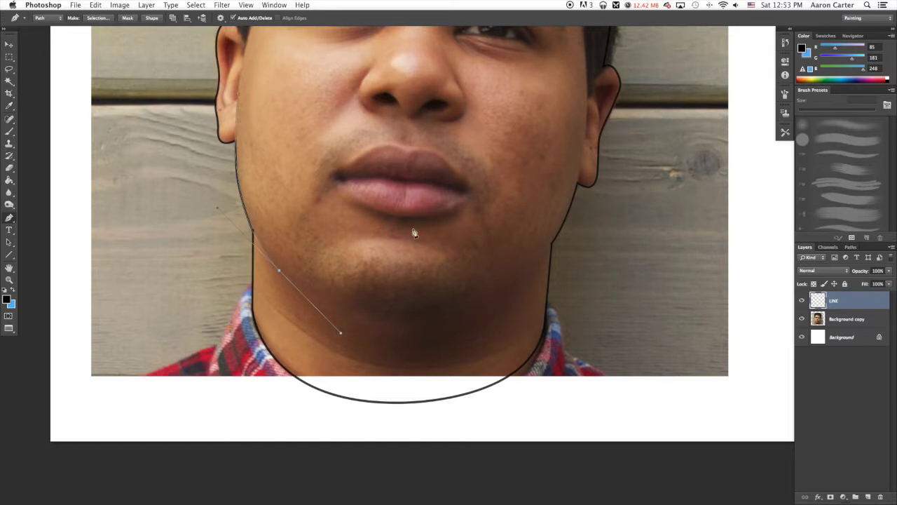
right_click(405, 223)
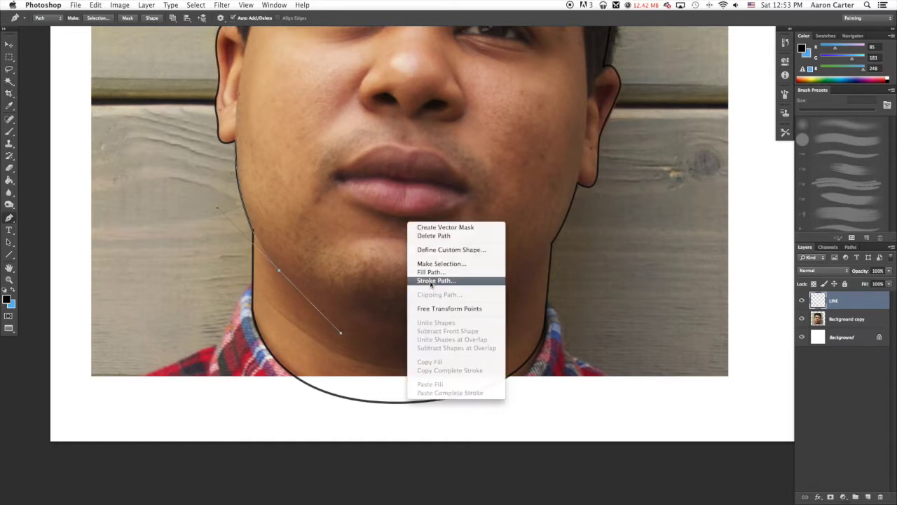
left_click(429, 284)
left_click(543, 240)
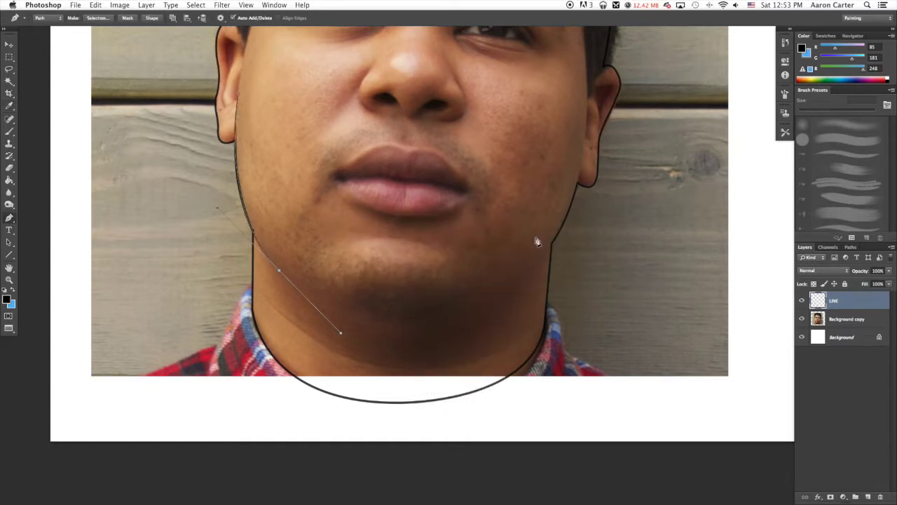
right_click(462, 202)
left_click(476, 217)
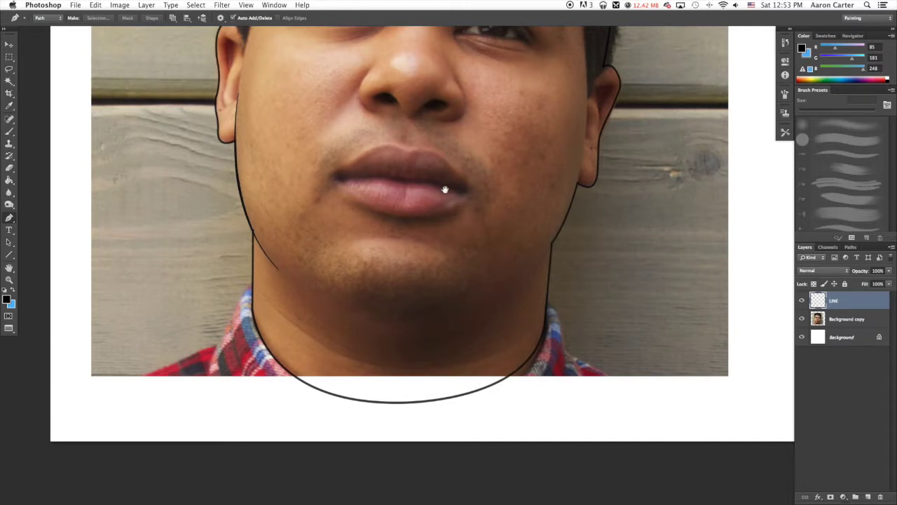
Draw a thin closed path along the inner side of the left jaw line and make it a selection with 0 px feather
key("super+equal")
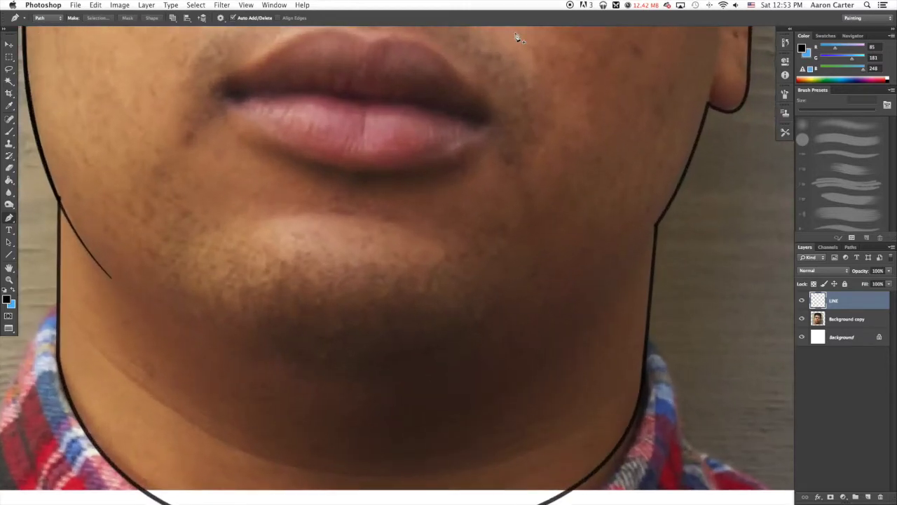
scroll(214, 200, "left", 3)
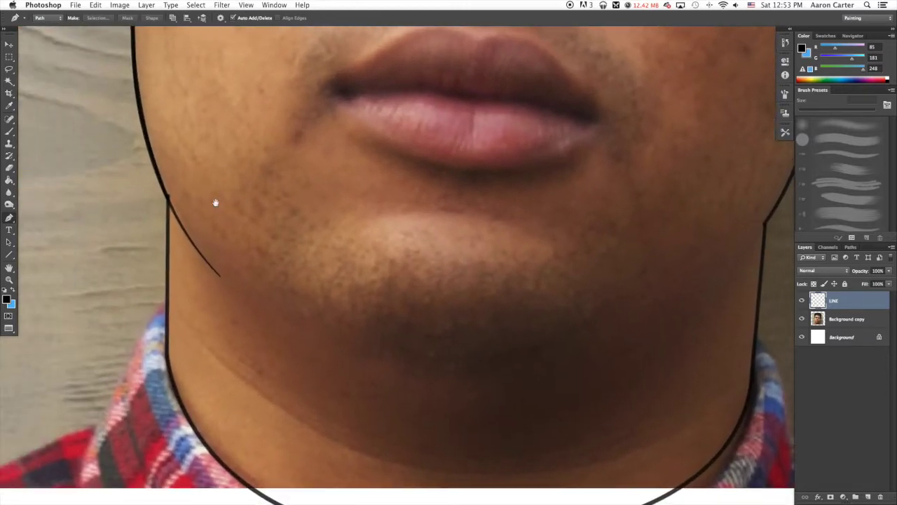
left_click(161, 176, "super")
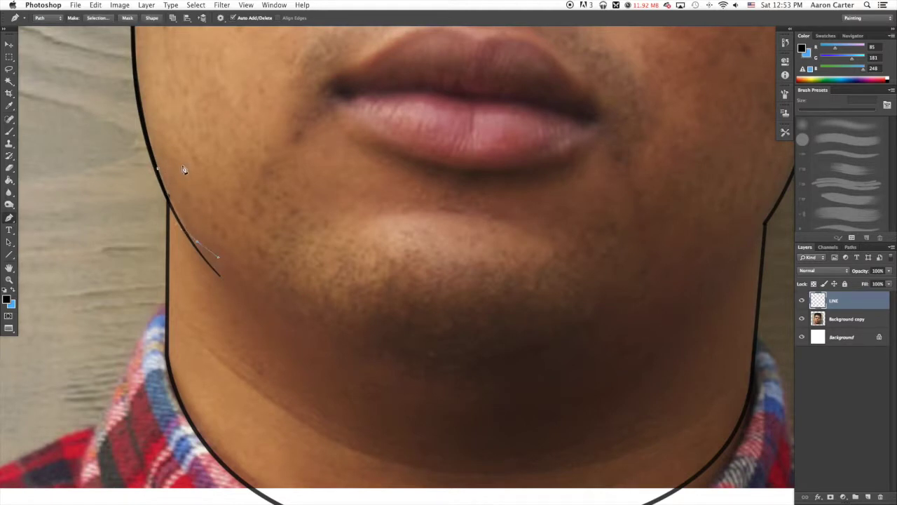
right_click(212, 111)
left_click(246, 152)
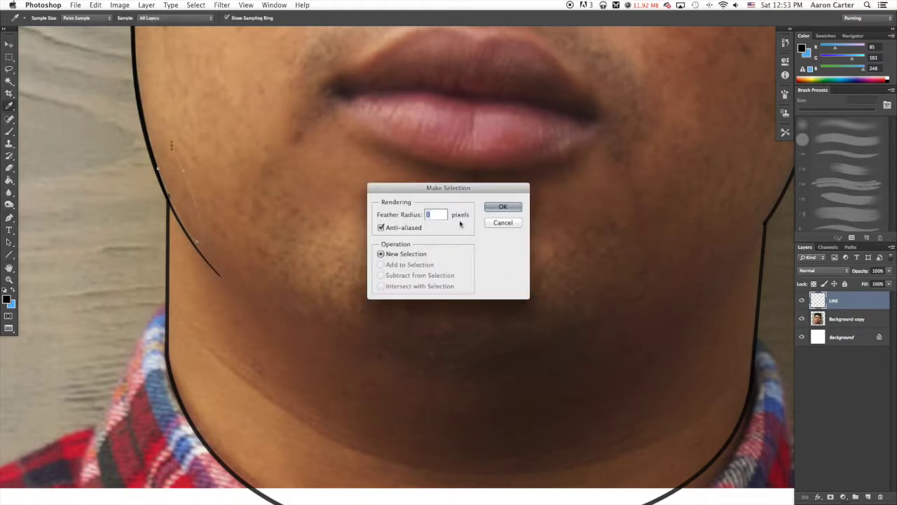
left_click(503, 207)
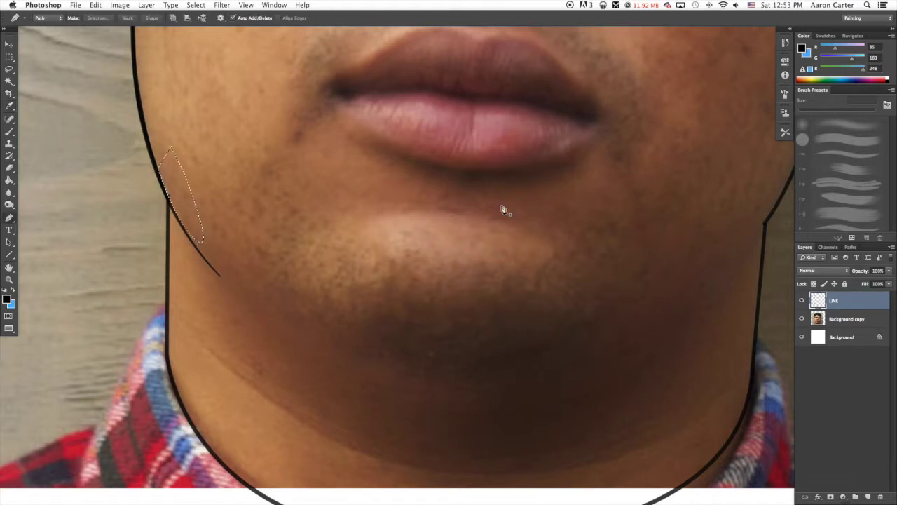
Draw a closed path along the inner side of the upper left cheek line and turn it into a 0 px feather selection to thin the line
scroll(204, 317, "up", 5)
scroll(204, 316, "up", 1)
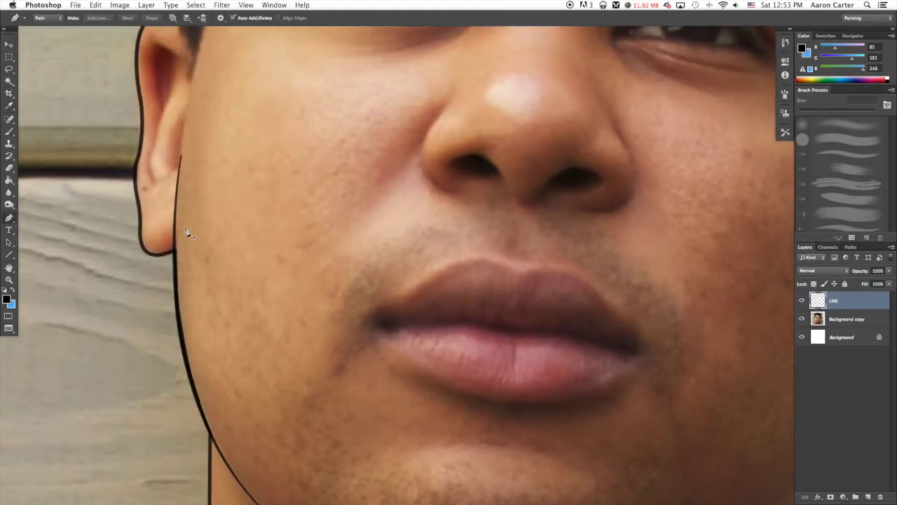
left_click(177, 209)
left_click_drag(184, 332, 196, 382)
right_click(305, 118)
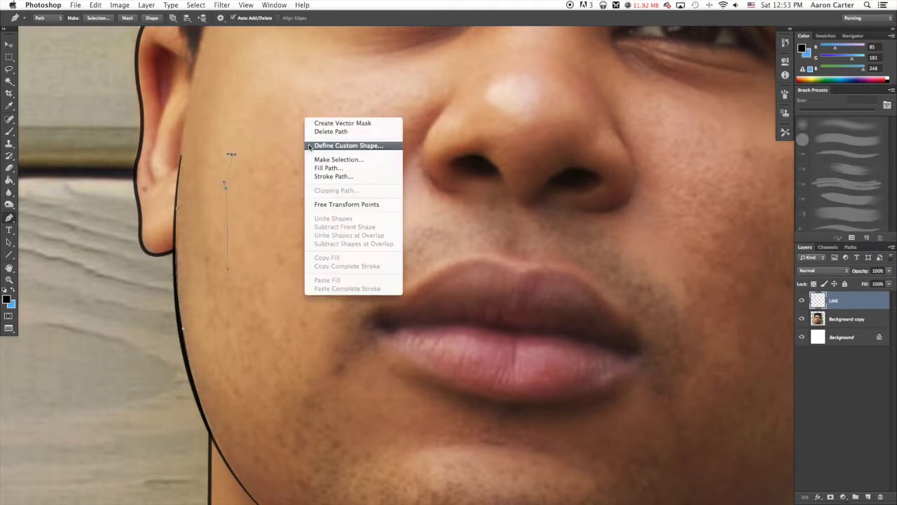
left_click(321, 160)
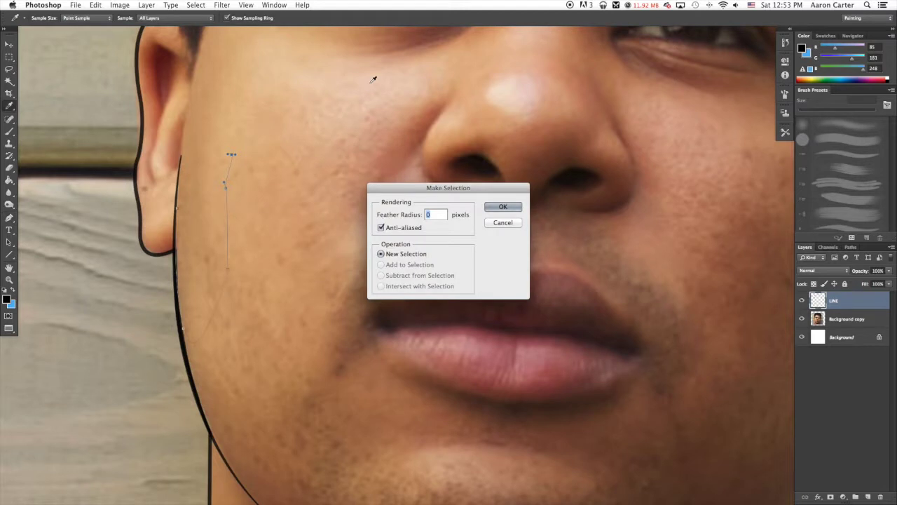
key("Return")
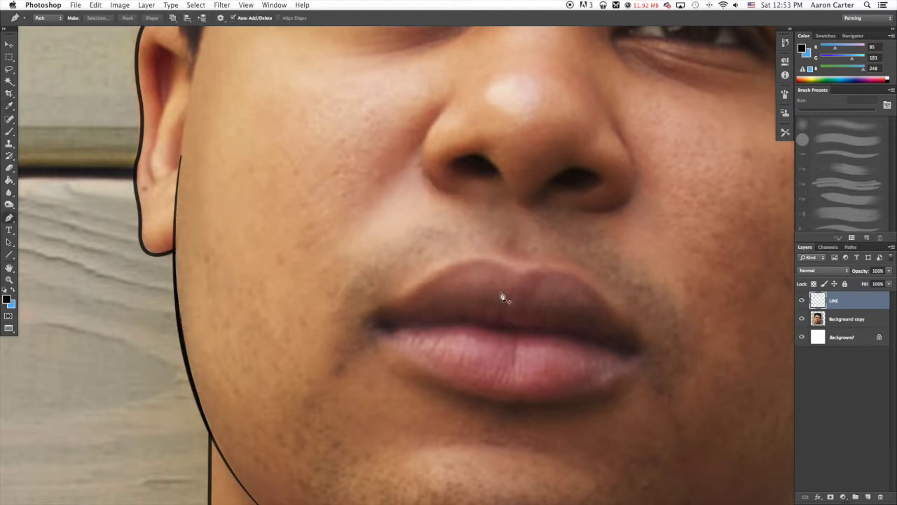
Start a new Pen path with an anchor at the front edge of the ear on the image's right side
scroll(500, 300, "right", 10)
key("super+minus")
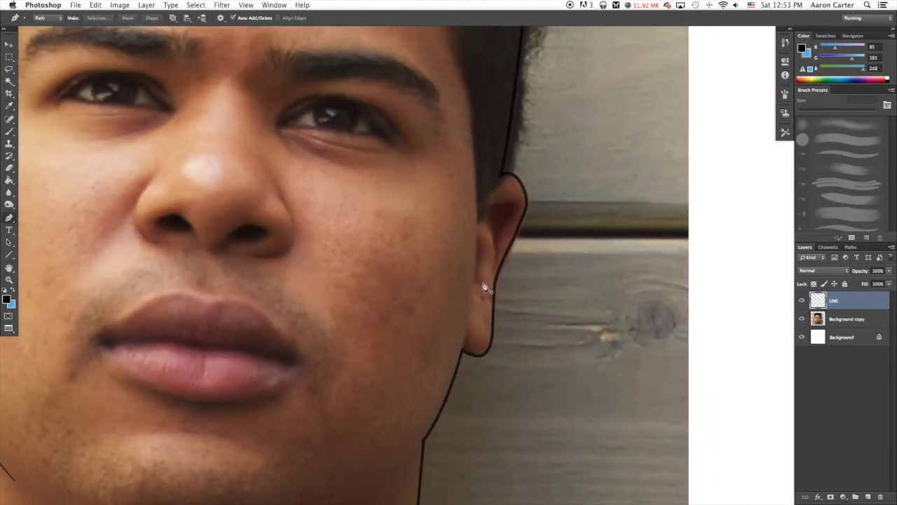
left_click(474, 281)
scroll(463, 287, "down", 5)
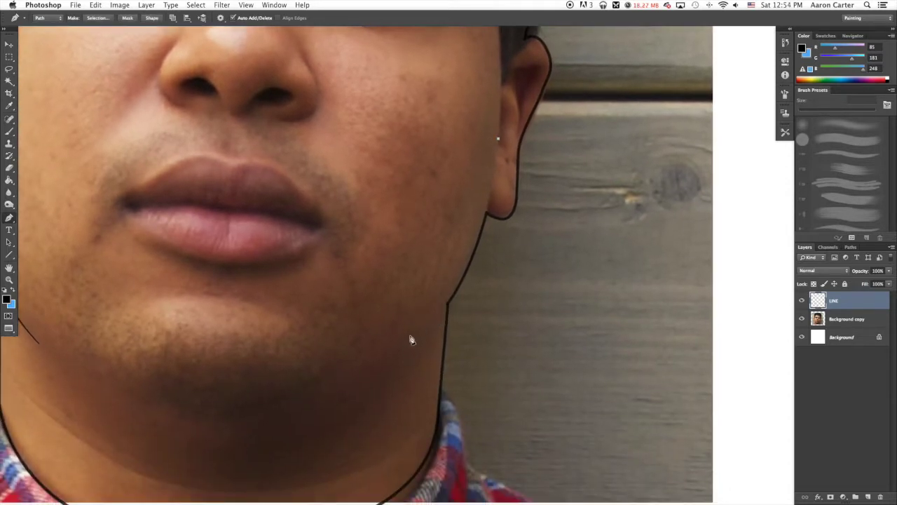
left_click_drag(394, 346, 300, 376)
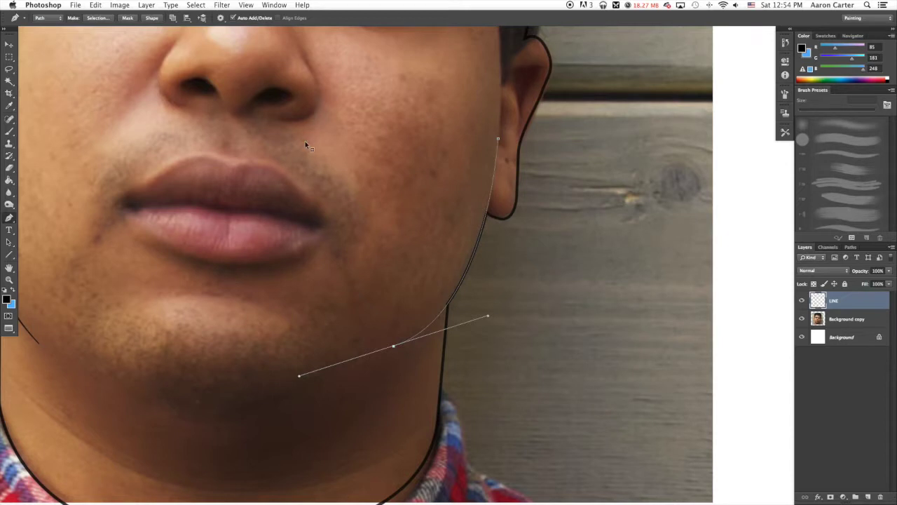
right_click(333, 123)
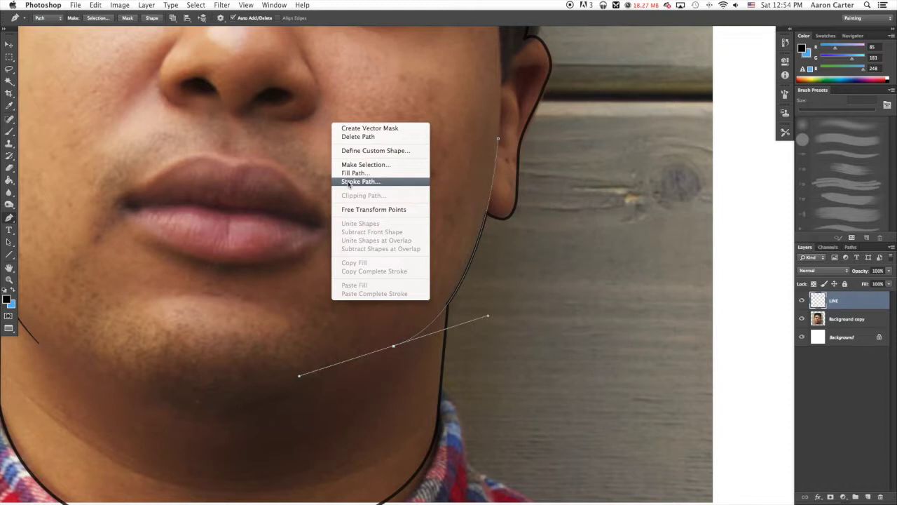
left_click(299, 196)
key("super+minus")
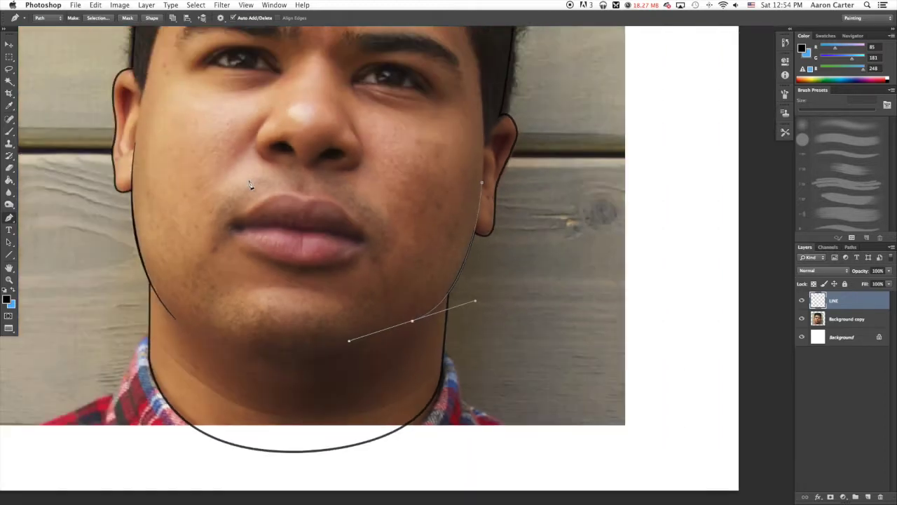
key("BackSpace")
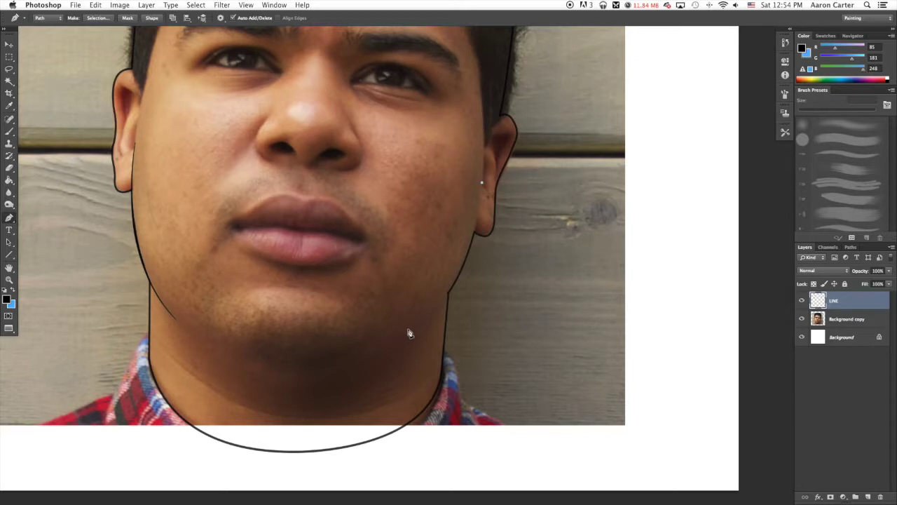
Curve the path along the right jaw past the neck corner, stroke it using Brush with Simulate Pressure, and delete the path
left_click_drag(400, 330, 324, 357)
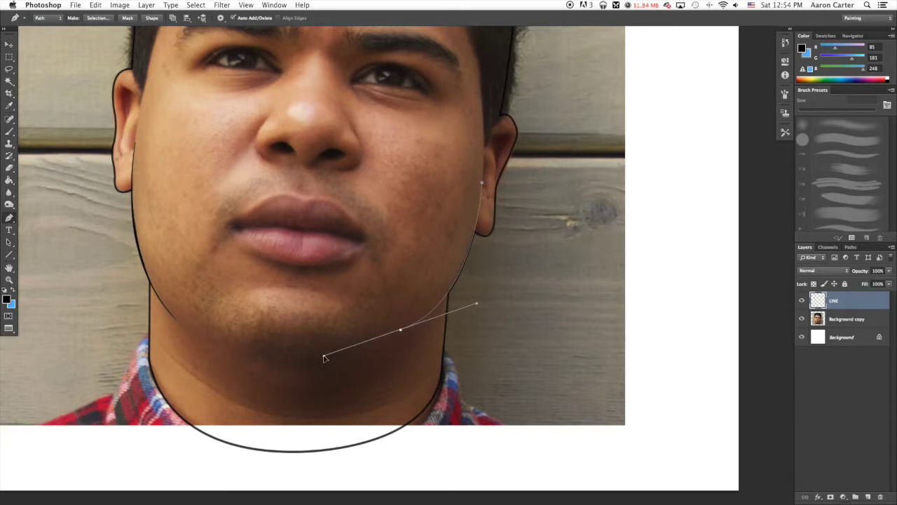
right_click(392, 208)
left_click(420, 272)
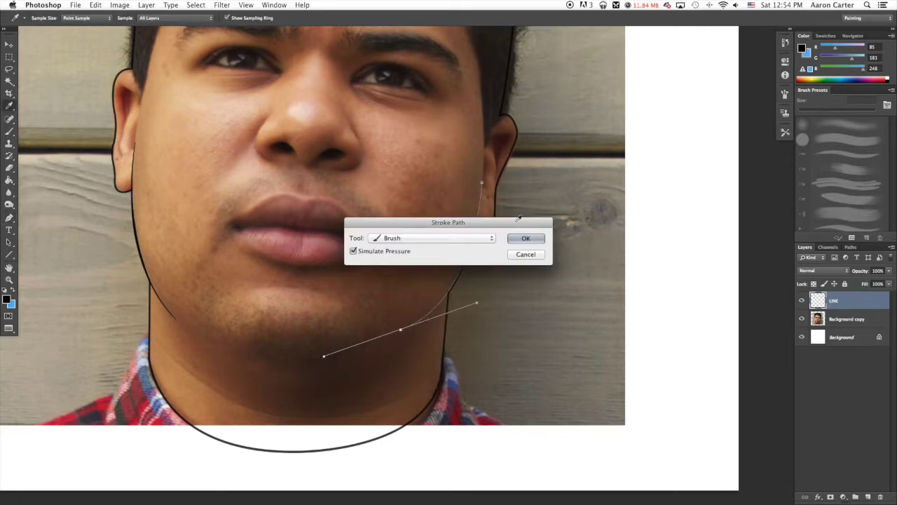
left_click(525, 238)
right_click(466, 225)
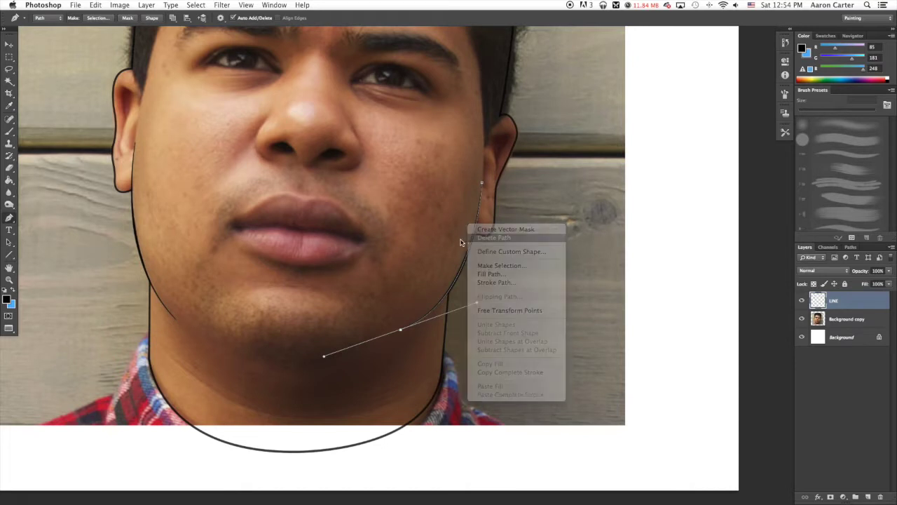
left_click(481, 238)
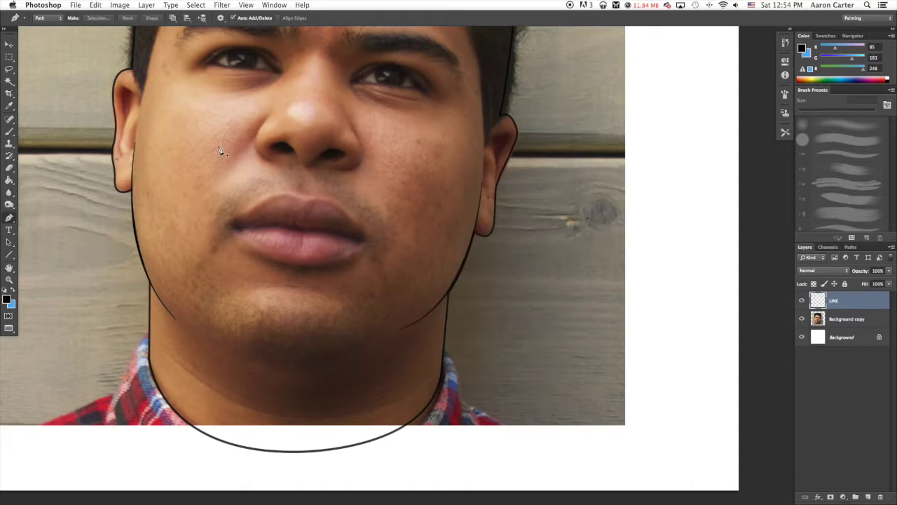
Raise the brush's Shape Dynamics minimum diameter to about 55% and close the brush settings
left_click_drag(243, 196, 251, 251)
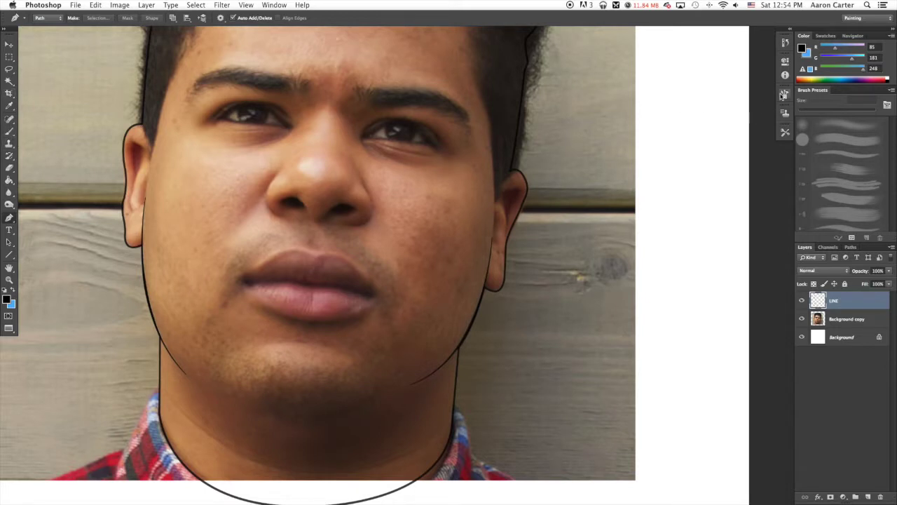
left_click(783, 96)
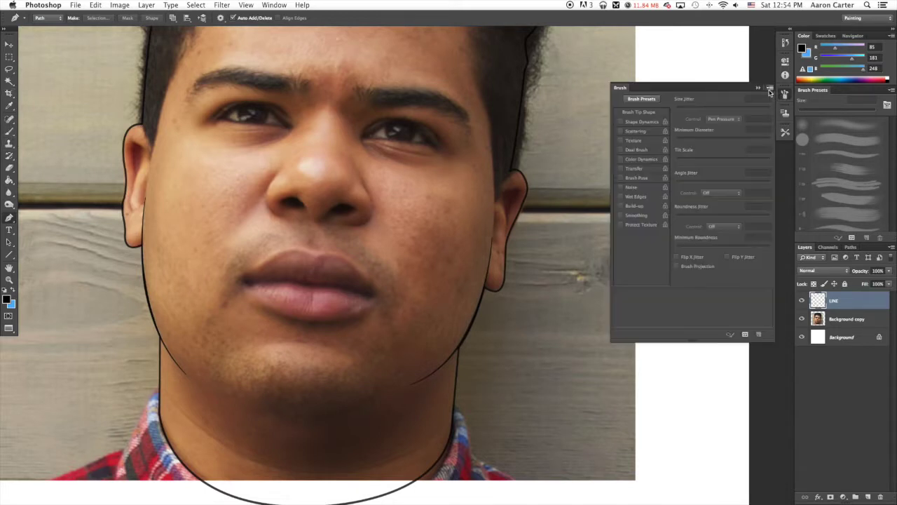
left_click(9, 132)
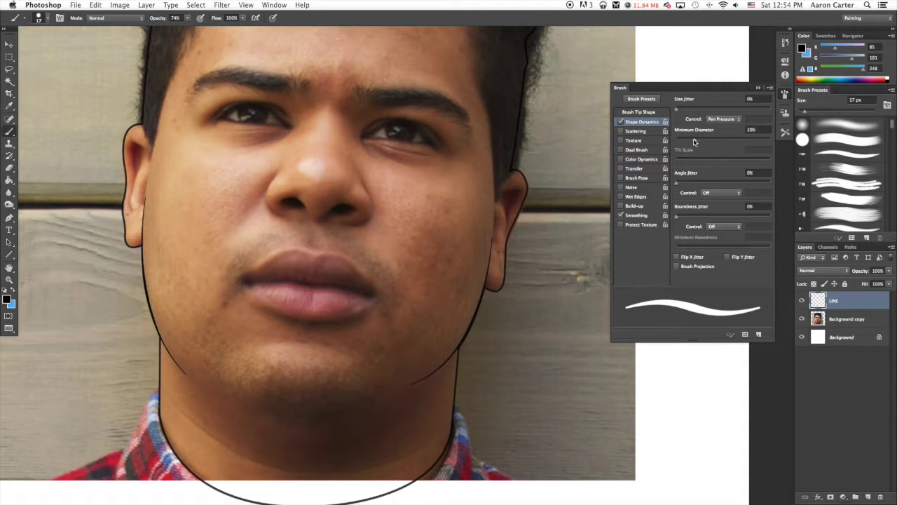
mouse_move(697, 142)
left_mouse_down()
mouse_move(741, 143)
mouse_move(734, 144)
left_mouse_up()
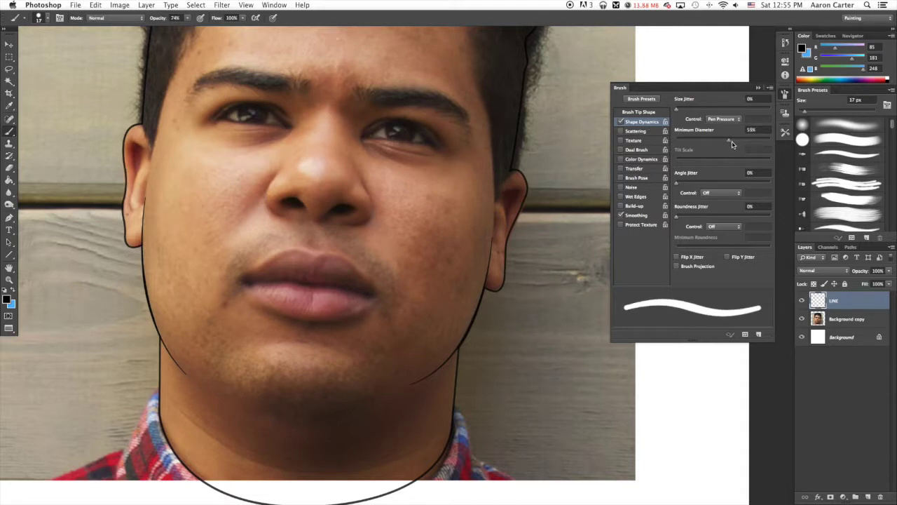
left_click(786, 94)
Set the brush size to 14 px
left_click(49, 18)
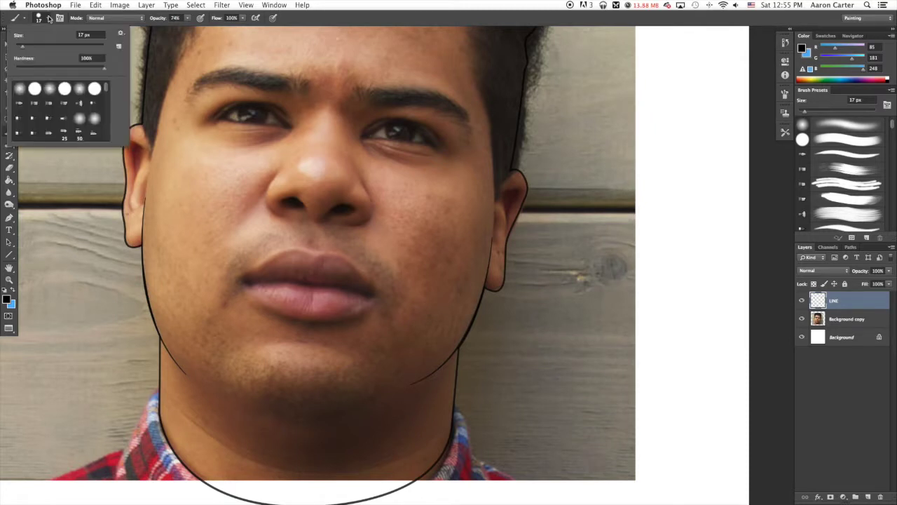
left_click(93, 35)
type("1")
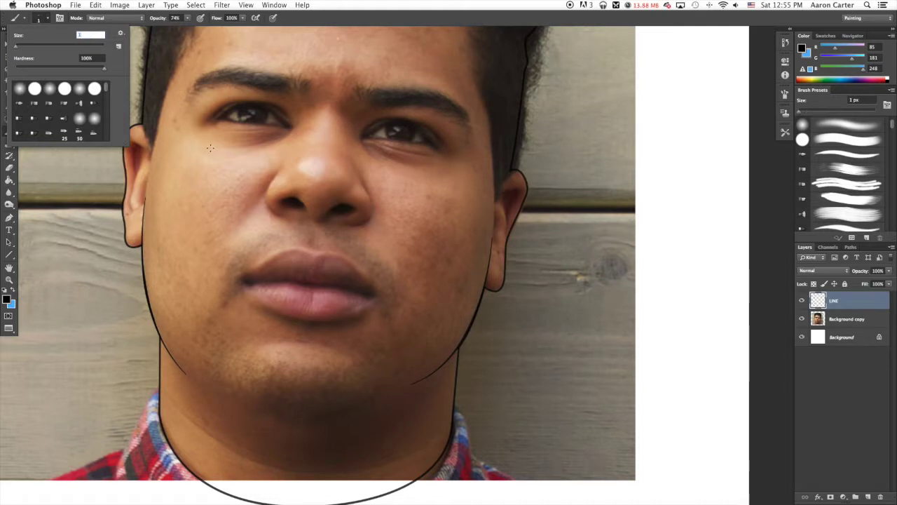
type("4")
key("Return")
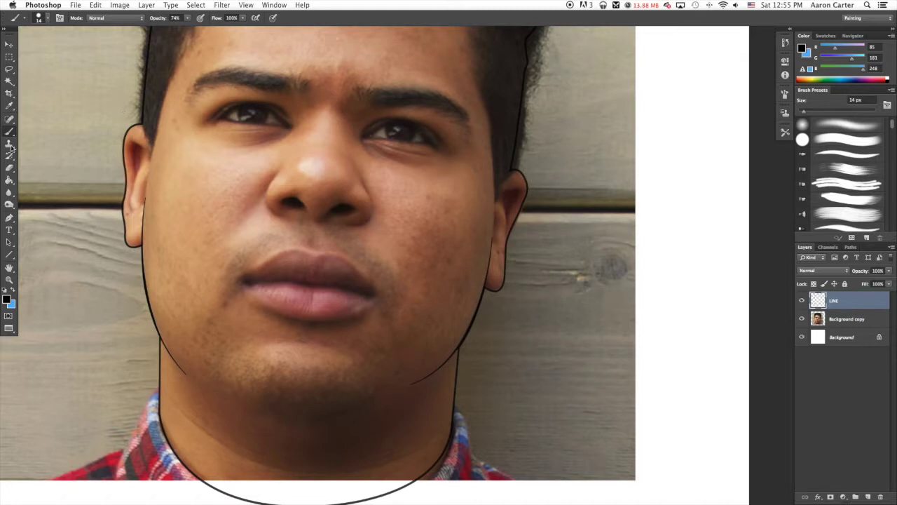
Draw a Pen path around the left nostril, with a short tail at its inner corner
key("super+plus")
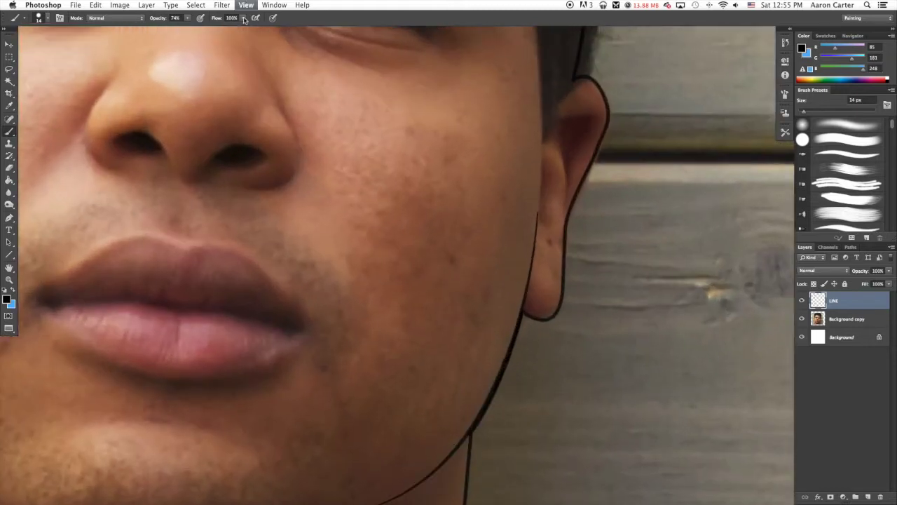
left_click_drag(141, 121, 283, 240)
key("p")
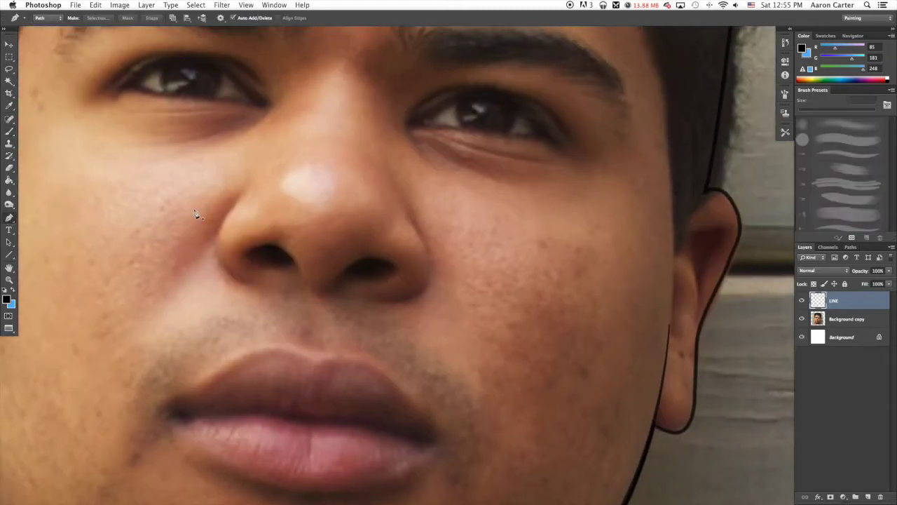
left_click(302, 273)
left_click_drag(272, 244, 270, 272)
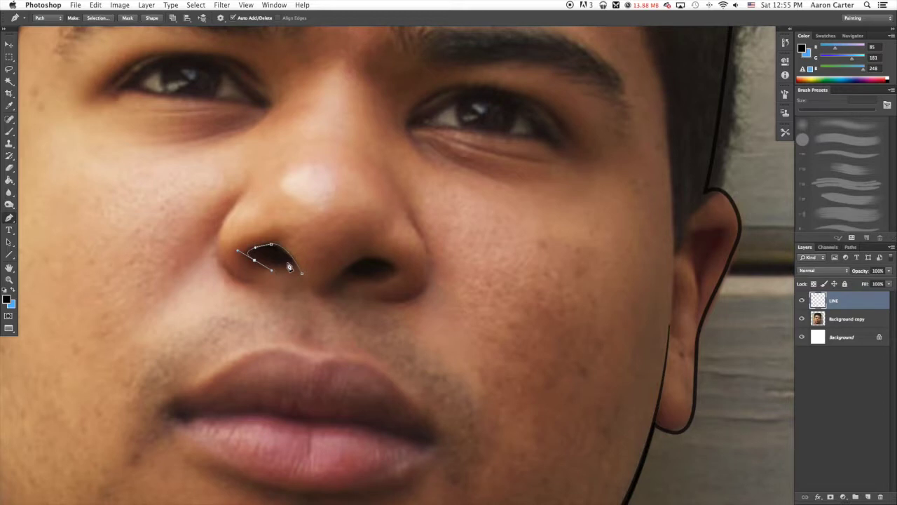
left_click(292, 264)
Stroke the left nostril path using Brush with Simulate Pressure and delete the path
right_click(393, 185)
left_click(424, 244)
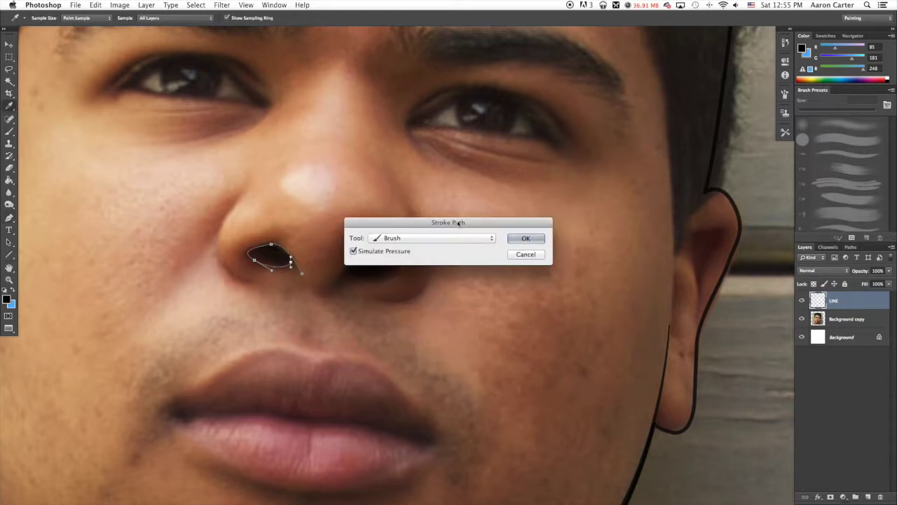
left_click(519, 239)
right_click(435, 222)
left_click(448, 235)
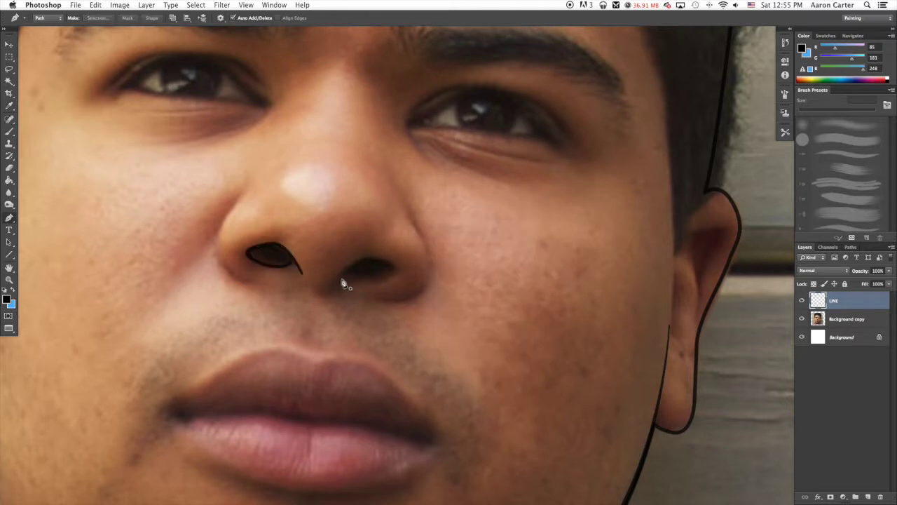
Draw a Pen path around the right nostril, with a short tail at its inner corner
left_click(339, 280)
left_click(356, 259)
left_click(369, 255)
left_click(382, 259)
left_click(393, 263)
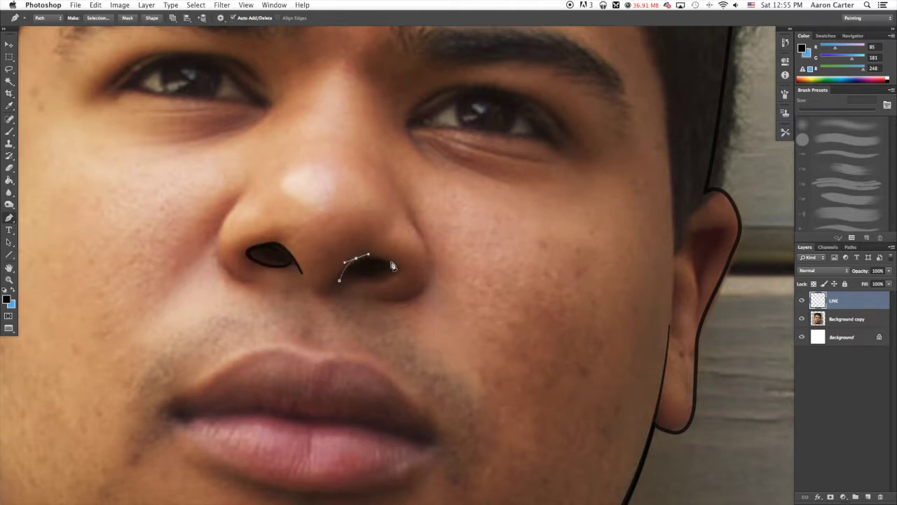
left_click(402, 272)
left_click(396, 274)
left_click(392, 277)
left_click(339, 281)
Stroke the right nostril path on the LINE layer and delete the path
right_click(360, 217)
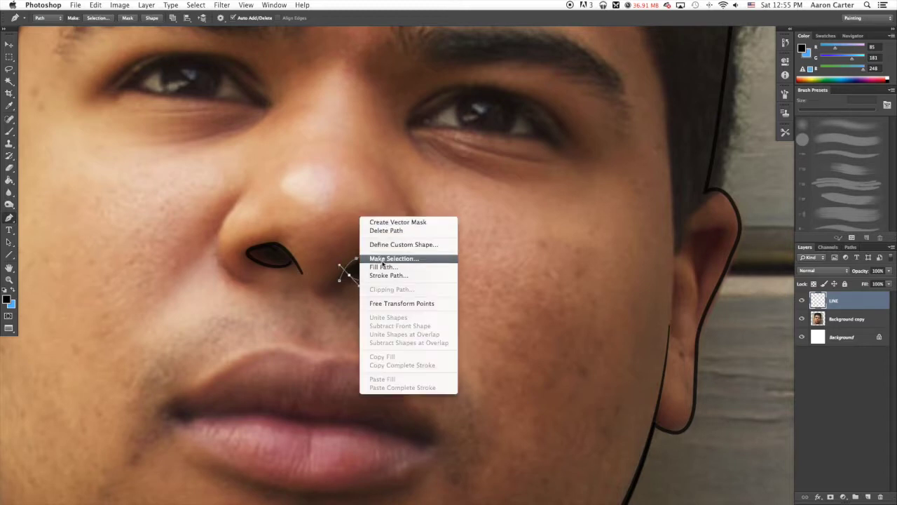
left_click(387, 275)
left_click(524, 238)
right_click(439, 231)
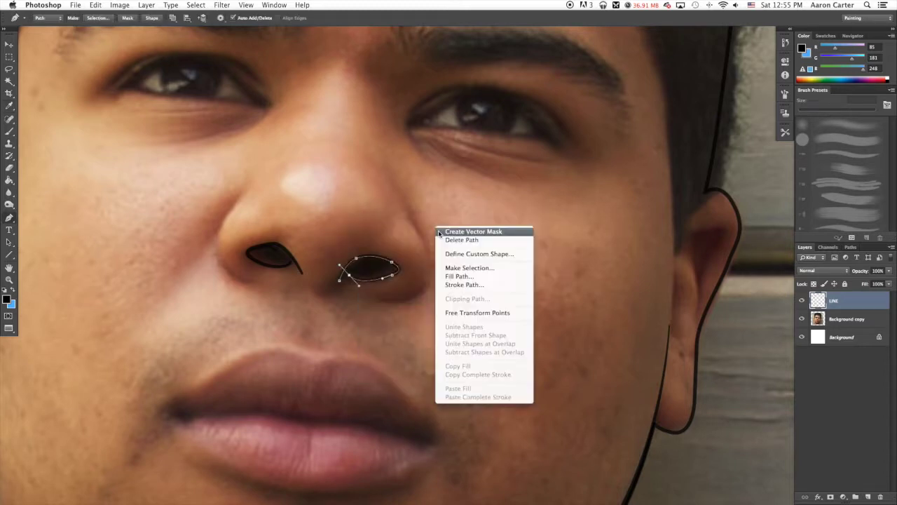
left_click(462, 240)
Draw a Pen path along the upper inner fold of the left ear, from the hairline down into the ear
scroll(405, 155, "down", 3)
scroll(405, 154, "left", 3)
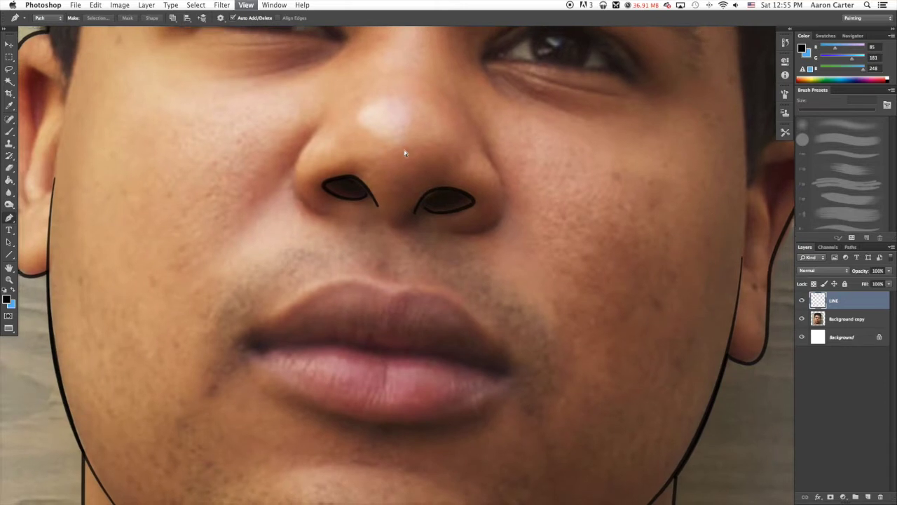
key("super+0")
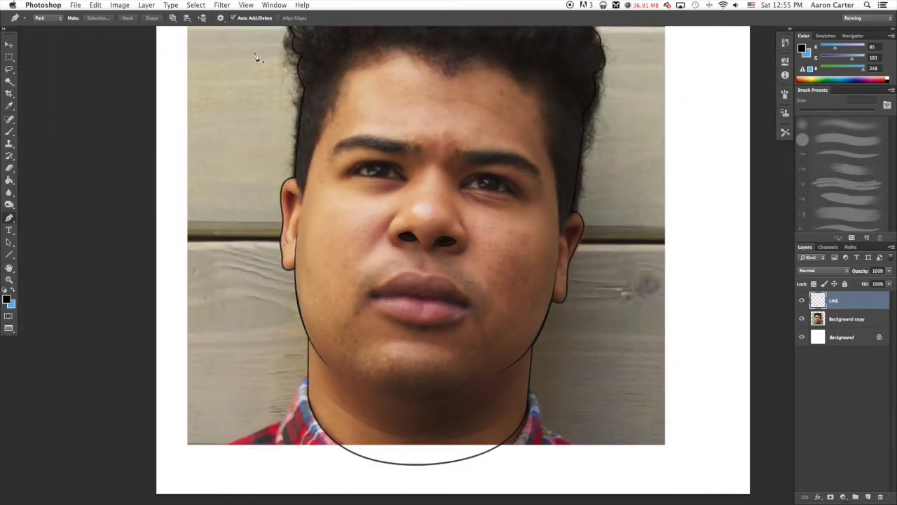
key("super+equal")
key("super+equal")
key("super+equal")
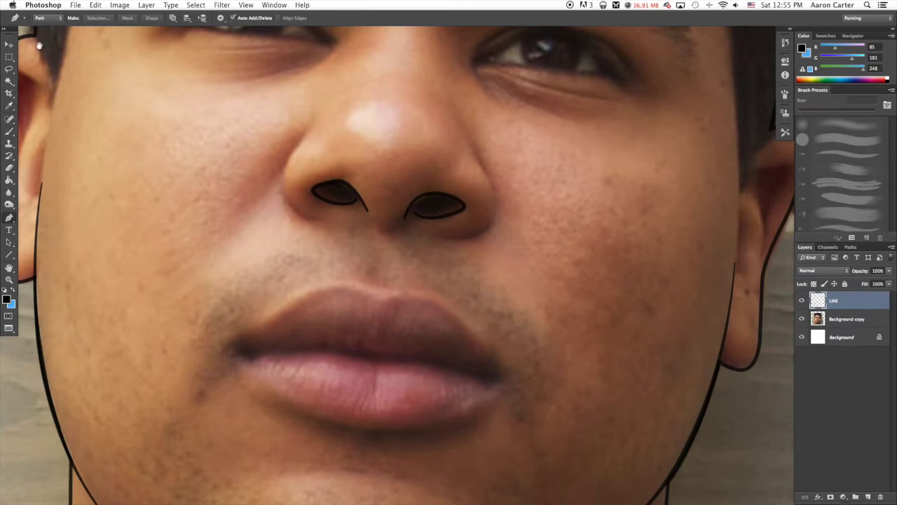
left_click_drag(40, 45, 154, 133)
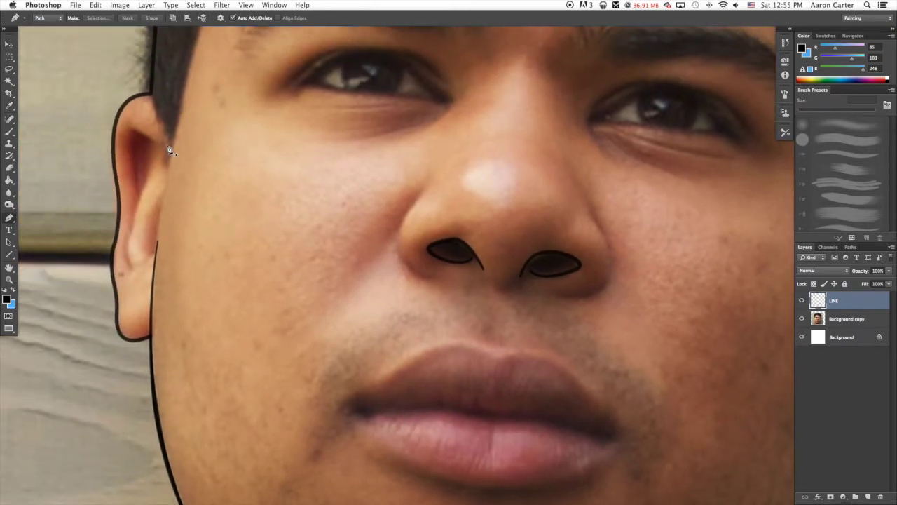
left_click(168, 146)
left_click_drag(136, 135, 128, 120)
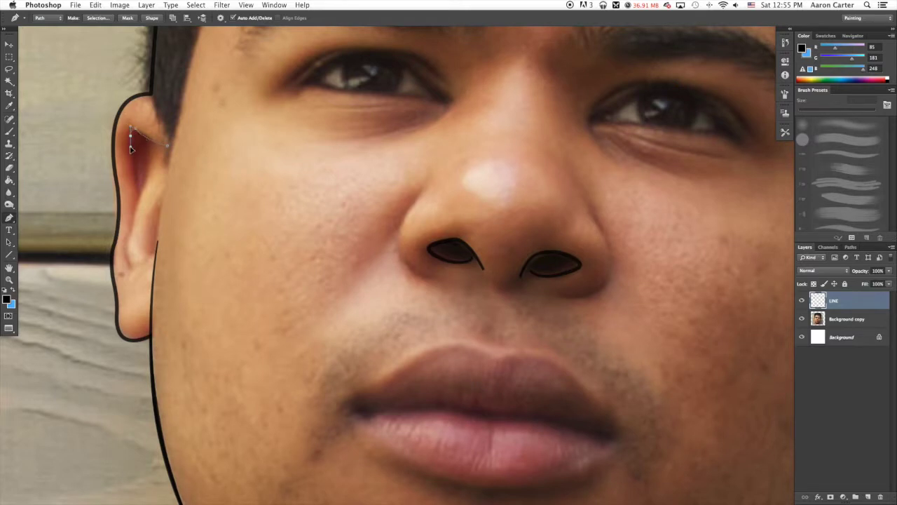
left_click_drag(138, 191, 144, 198)
Stroke the left ear's upper fold path on the LINE layer and delete the path
right_click(175, 164)
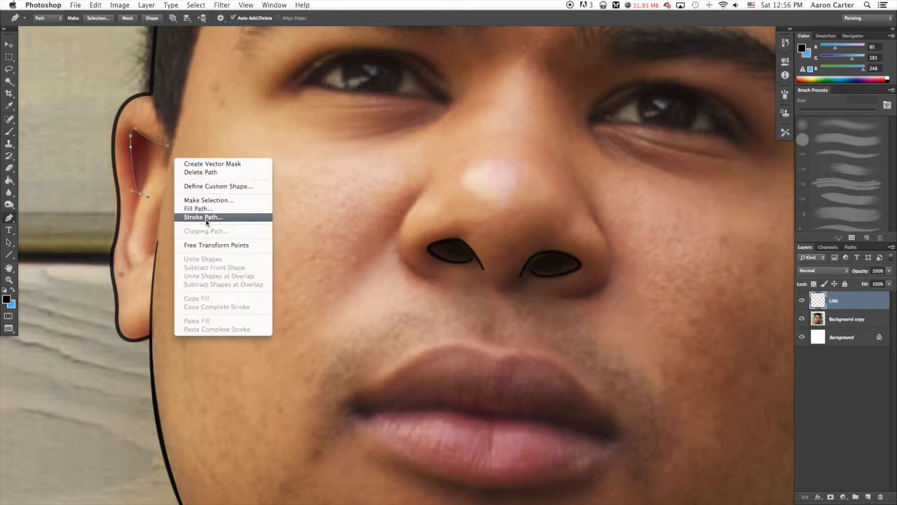
left_click(204, 222)
left_click(526, 238)
right_click(198, 182)
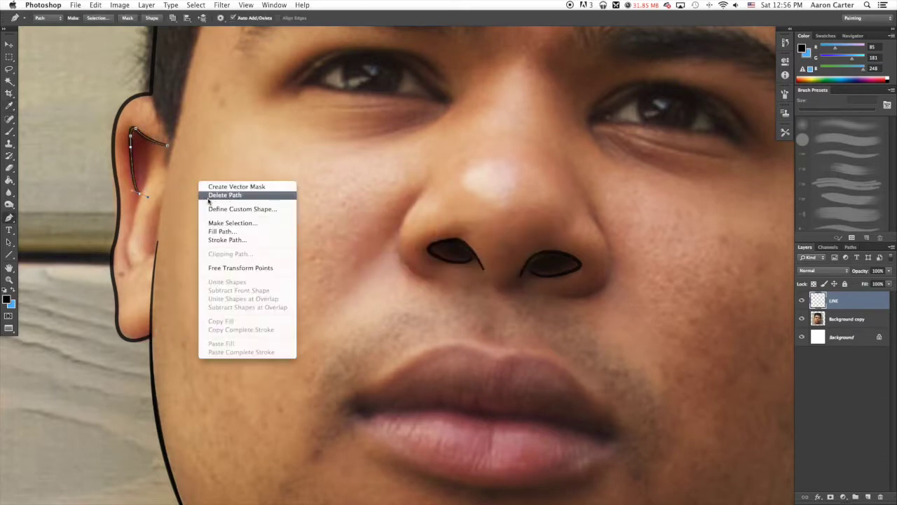
left_click(208, 195)
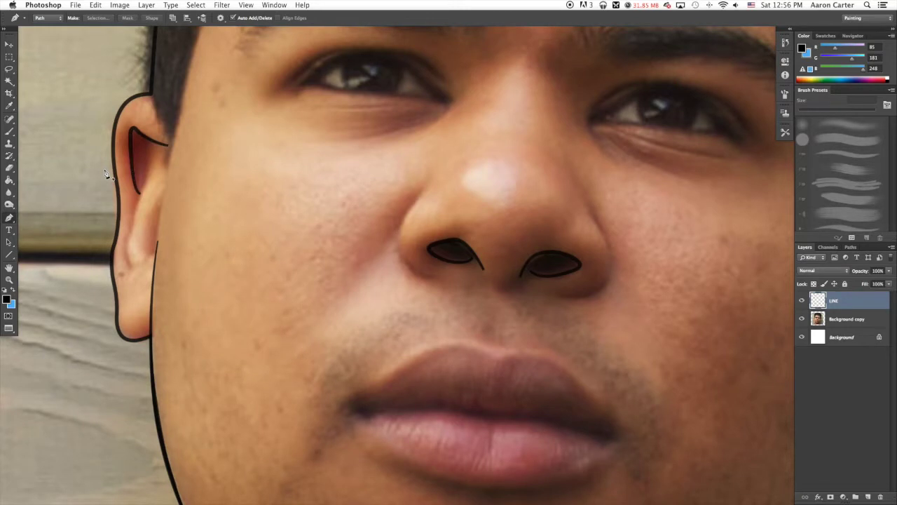
left_click(147, 180)
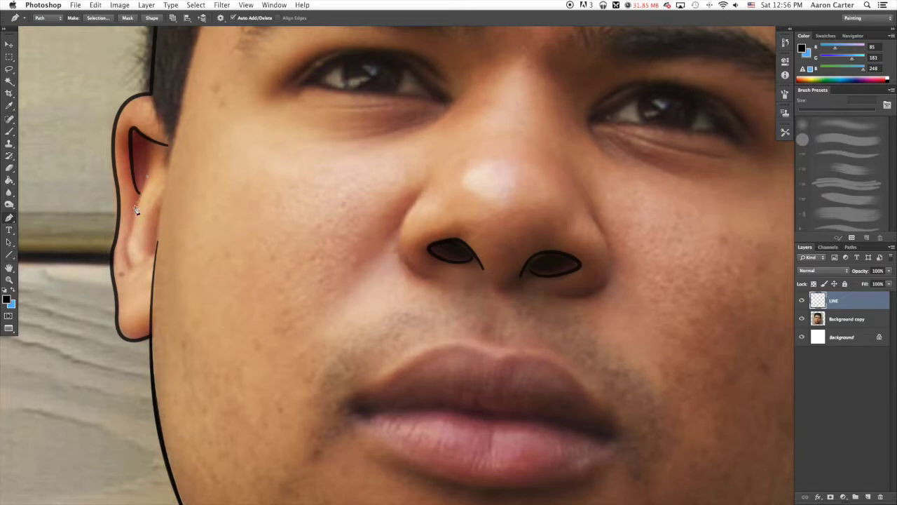
left_click(134, 208)
right_click(218, 207)
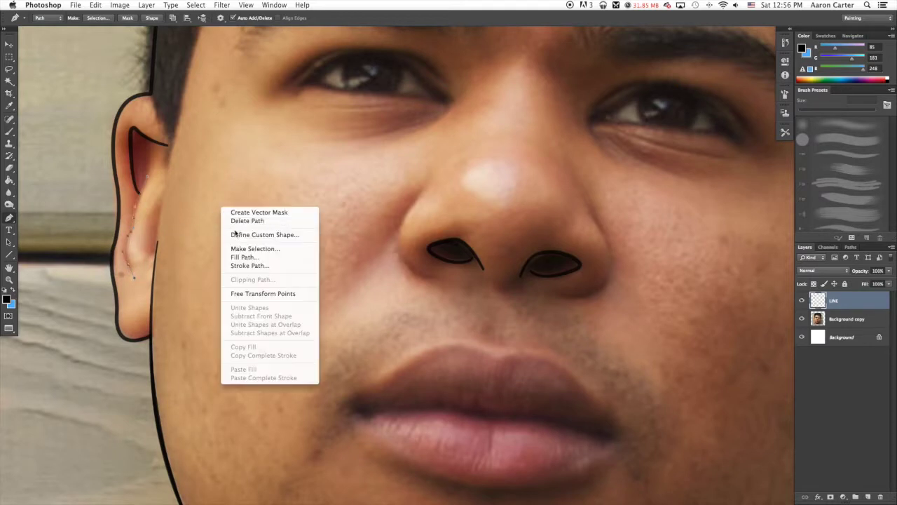
left_click(198, 157)
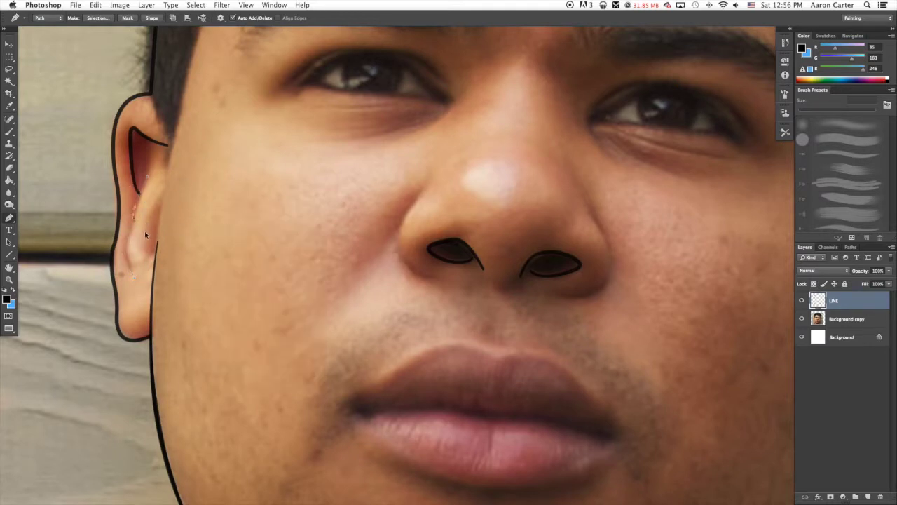
key("super+z")
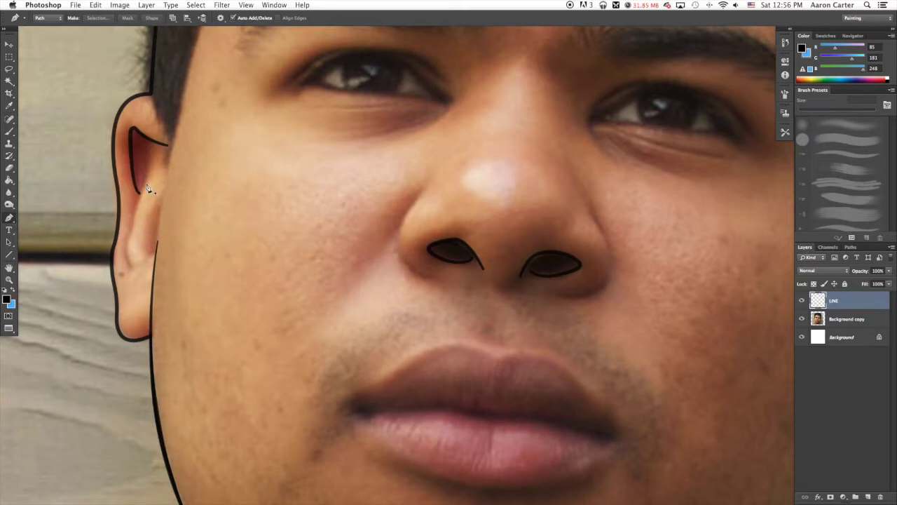
Trace the left ear's middle inner ridge with a Pen path stroked using Brush with Simulate Pressure, and delete the path
left_click(145, 185)
left_click(138, 312)
right_click(166, 175)
left_click(194, 237)
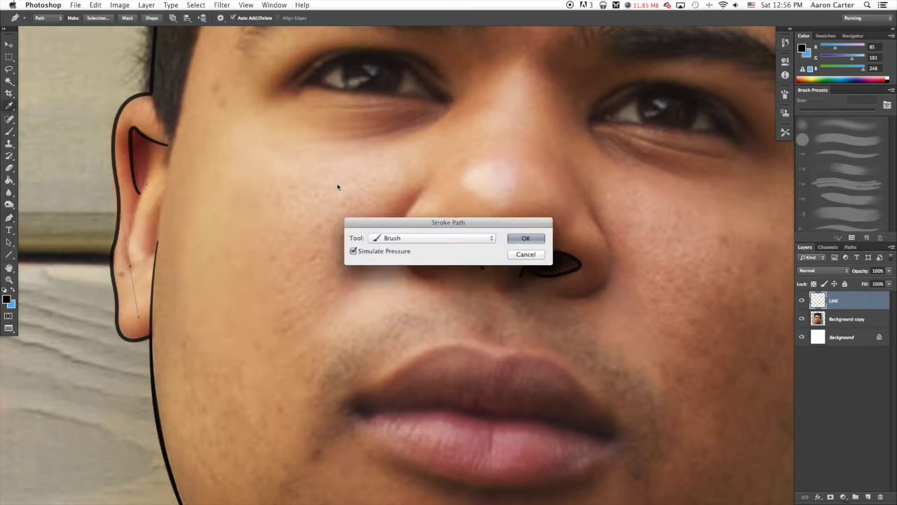
left_click(516, 239)
right_click(200, 209)
left_click(236, 223)
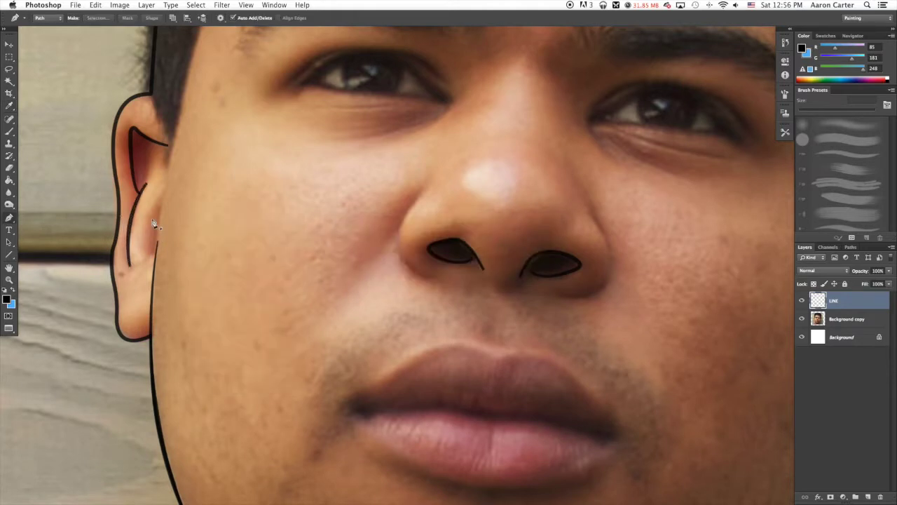
Trace the small curved fold above the left earlobe with a Pen path stroked using Brush with Simulate Pressure, and delete the path
scroll(152, 237, "down", 2)
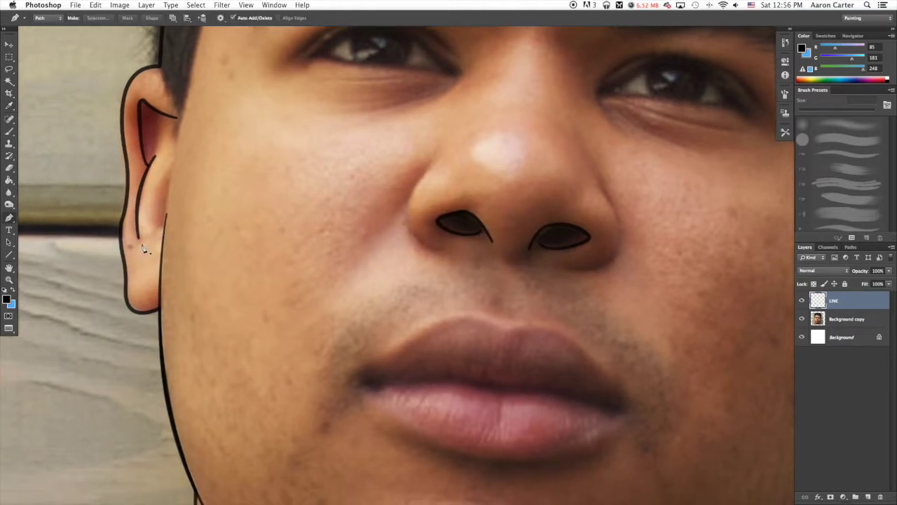
left_click(132, 241)
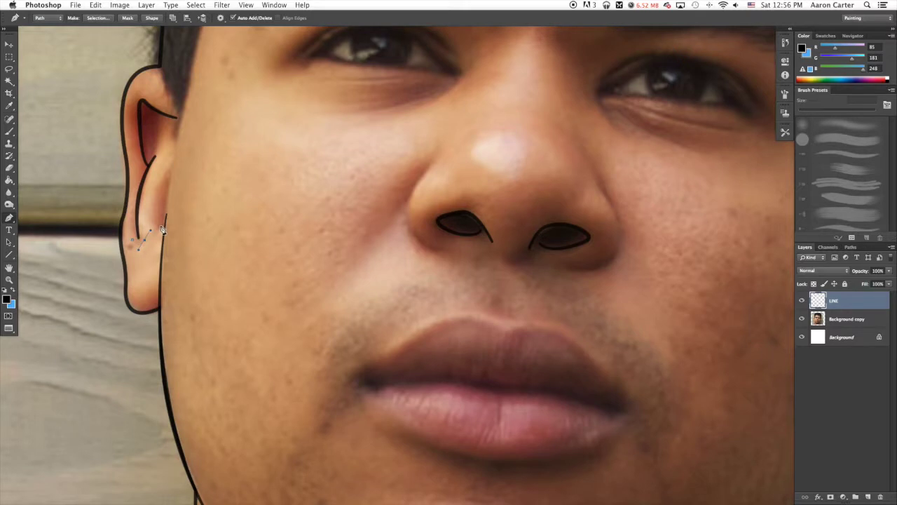
right_click(181, 207)
left_click(211, 262)
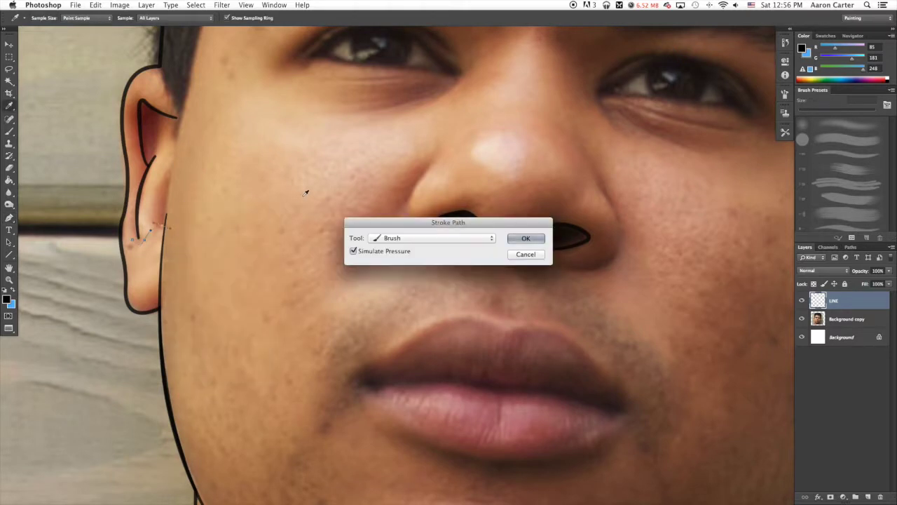
left_click(526, 237)
right_click(443, 198)
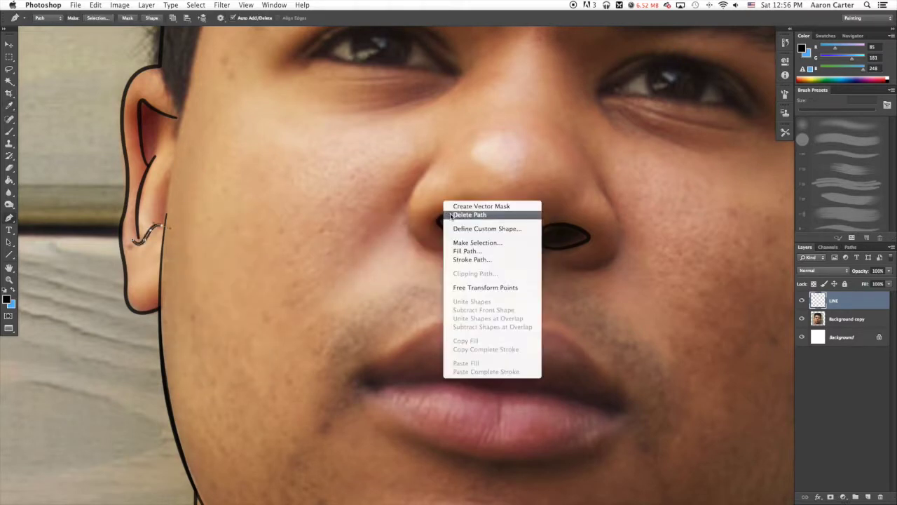
left_click(470, 207)
Draw a Pen path around the upper inner hollow of the right ear, with a tail running down the ear
scroll(561, 194, "right", 10)
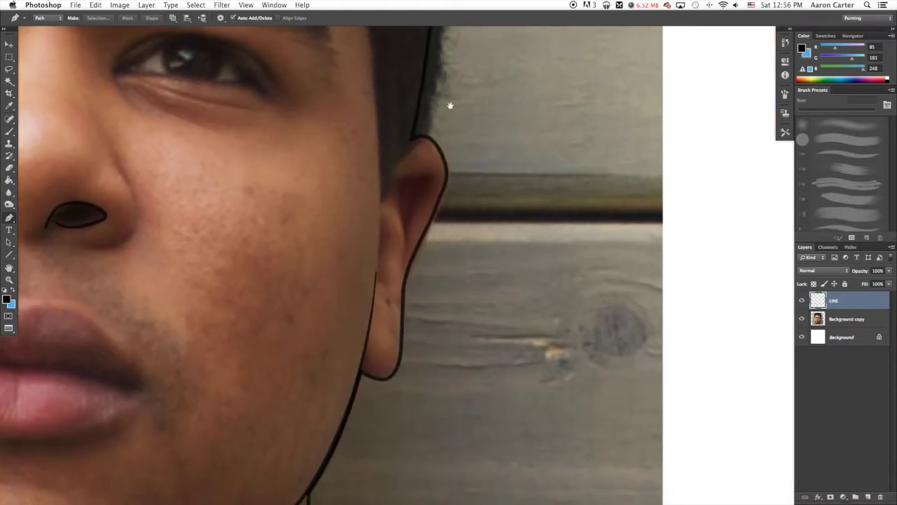
left_click_drag(400, 245, 392, 202)
left_click_drag(393, 164, 412, 181)
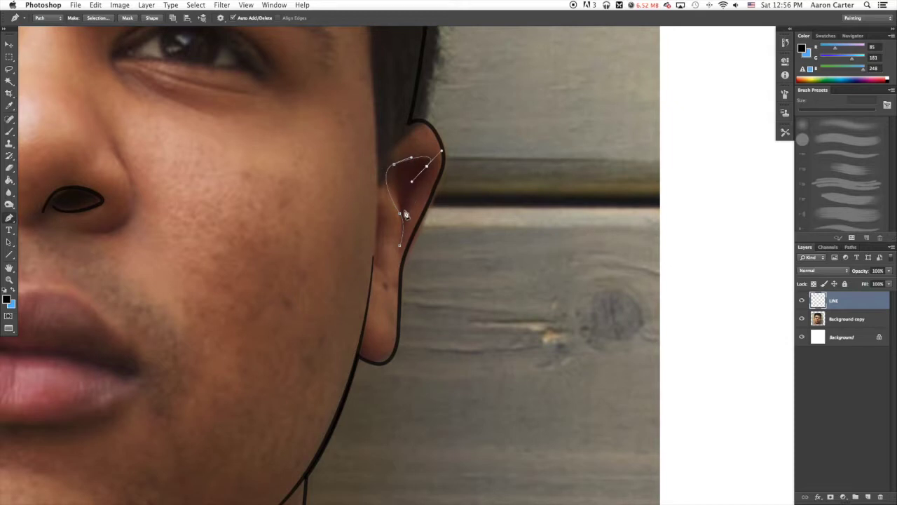
left_click_drag(405, 213, 406, 223)
Stroke the right ear's inner hollow path on the LINE layer and delete the path
right_click(428, 170)
left_click(459, 226)
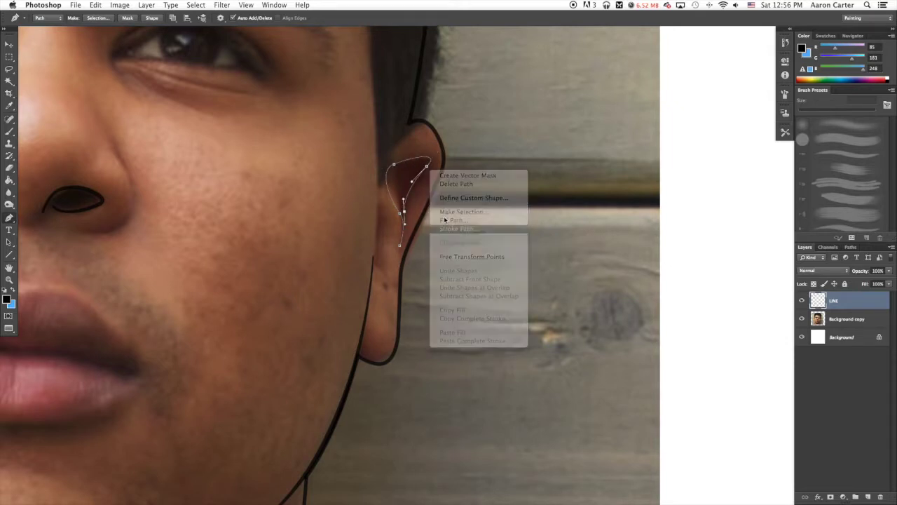
key("Return")
right_click(459, 226)
left_click(461, 226)
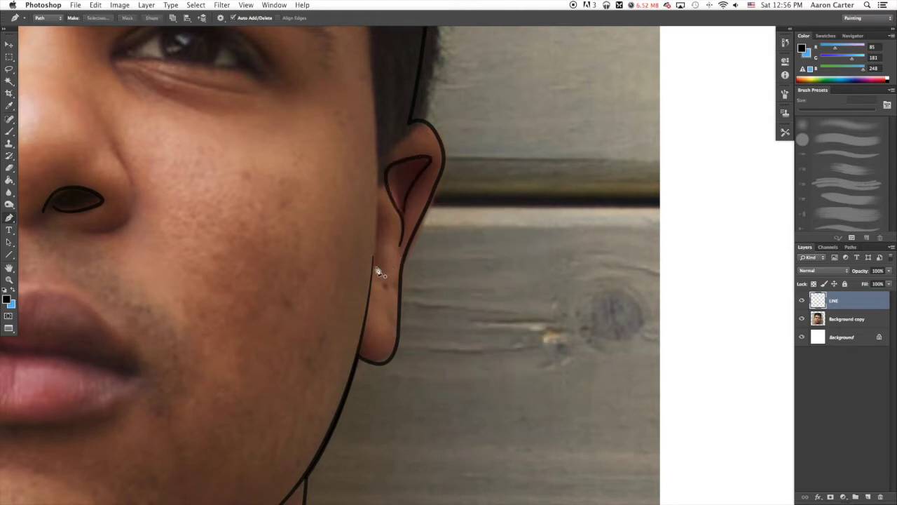
Trace the curved fold above the right earlobe with a Pen path stroked using Brush with Simulate Pressure, and delete the path
left_click(376, 267)
left_click_drag(394, 303, 390, 323)
right_click(421, 258)
left_click(436, 316)
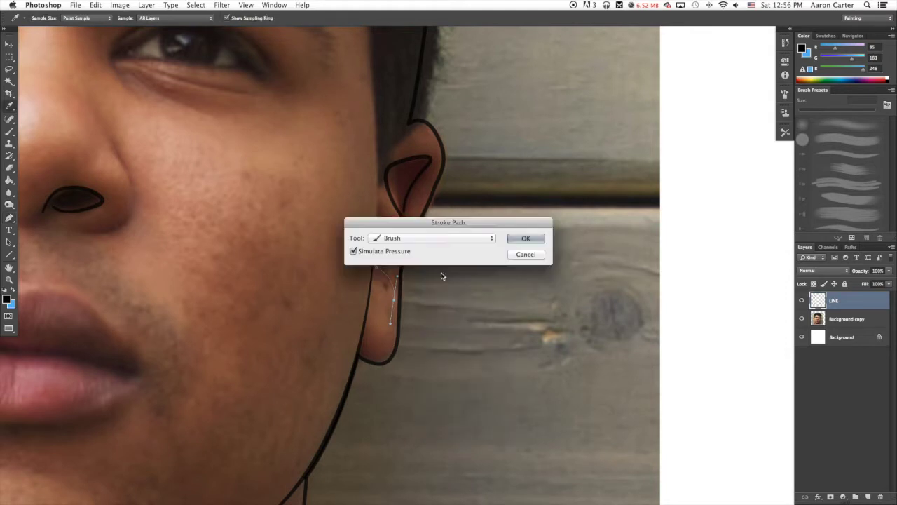
left_click(516, 241)
right_click(437, 219)
left_click(446, 232)
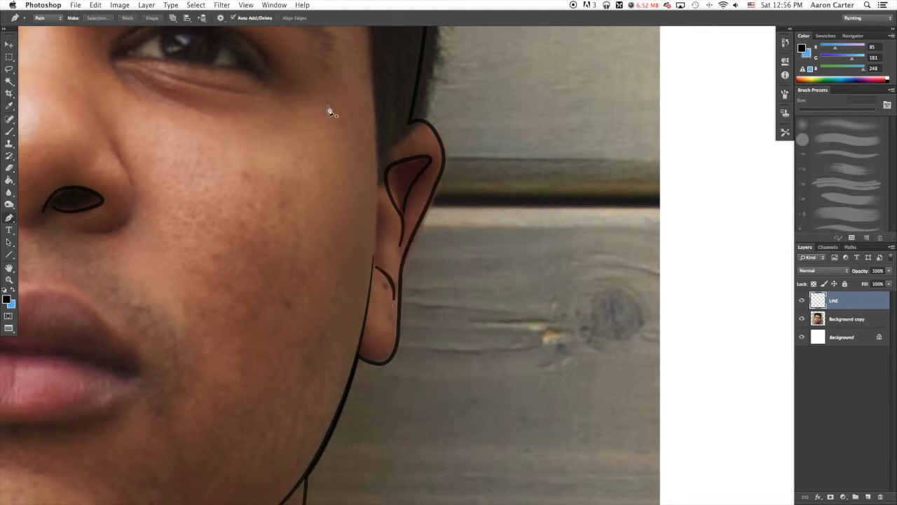
Set the Brush tool's size to 8 px and try it with a short stroke on the left cheek, undoing the stroke
left_click_drag(327, 111, 451, 215)
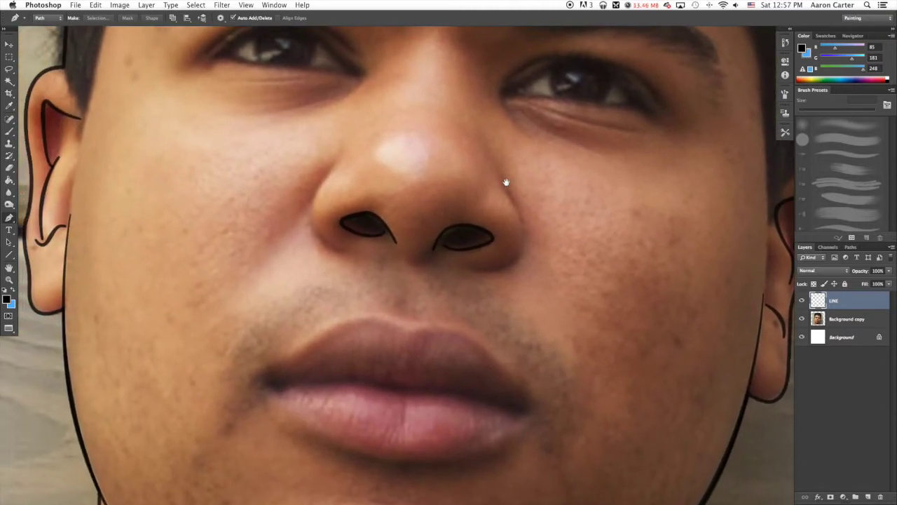
left_click_drag(506, 182, 485, 179)
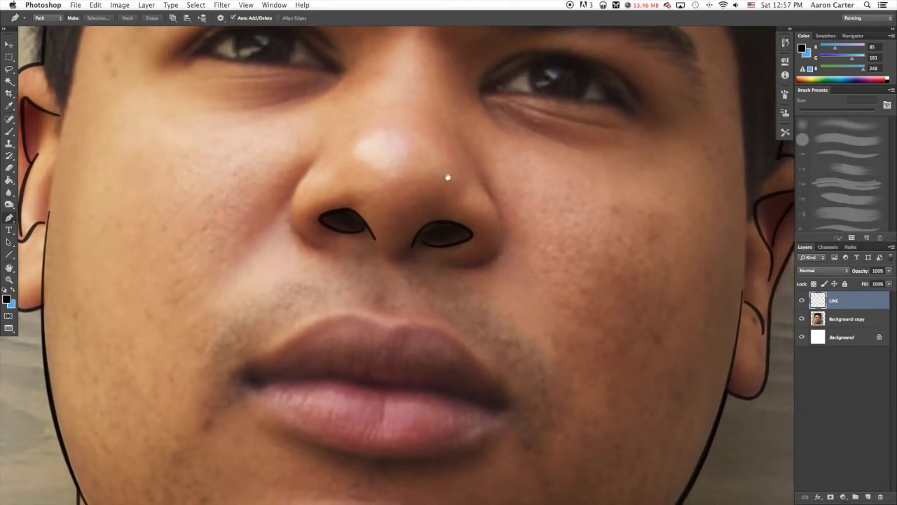
left_click(9, 131)
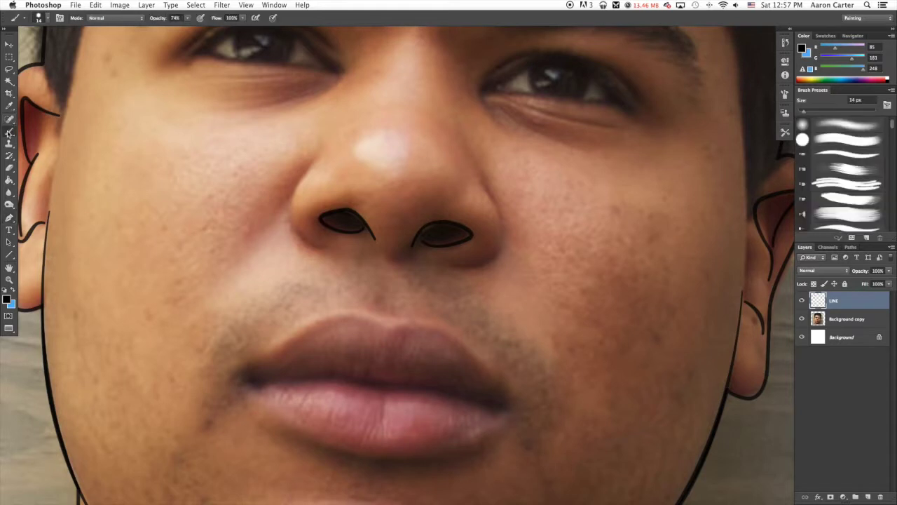
left_click(47, 19)
left_click(89, 34)
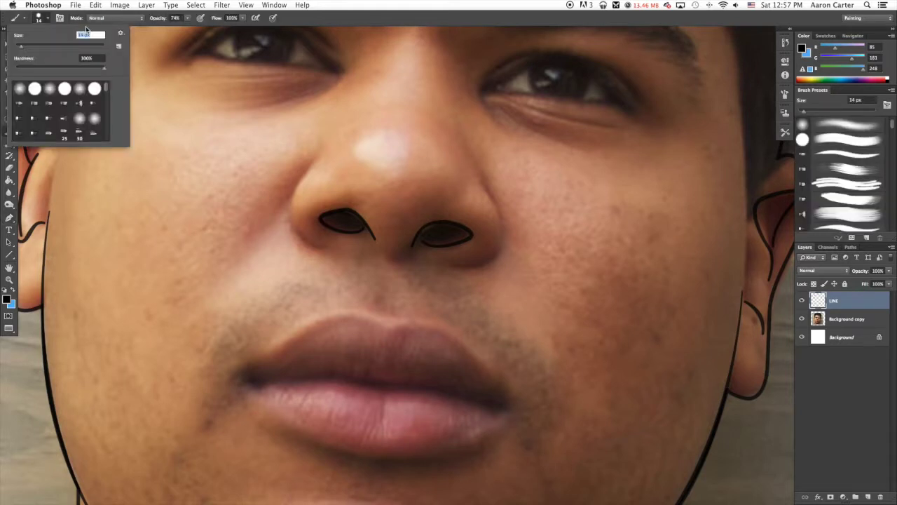
type("8")
key("Return")
left_click_drag(272, 138, 281, 164)
key("super+z")
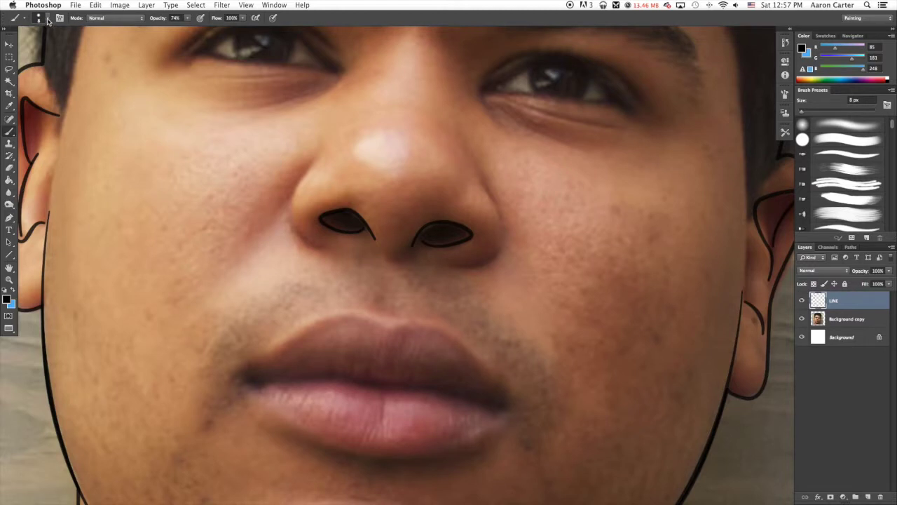
left_click(47, 19)
left_click(89, 34)
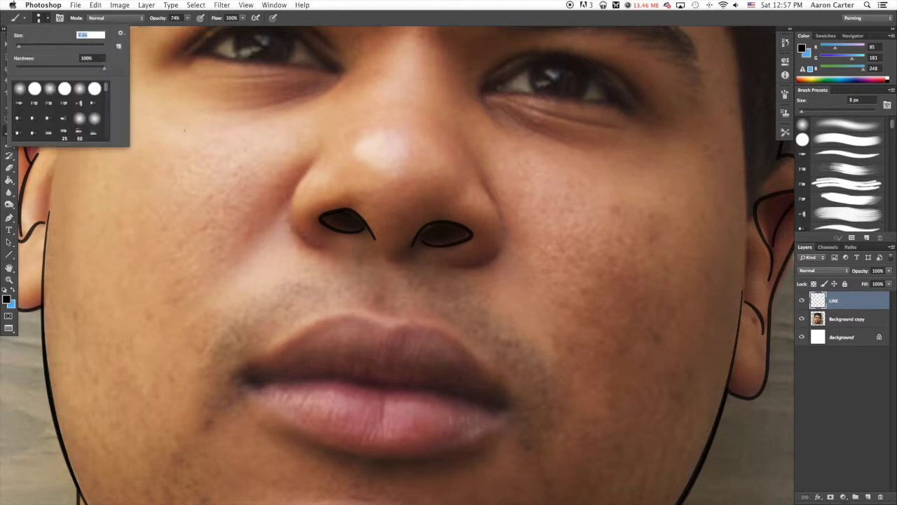
Draw a Pen path around the outer edge of the nose's left wing, ending below the left nostril
left_click(9, 218)
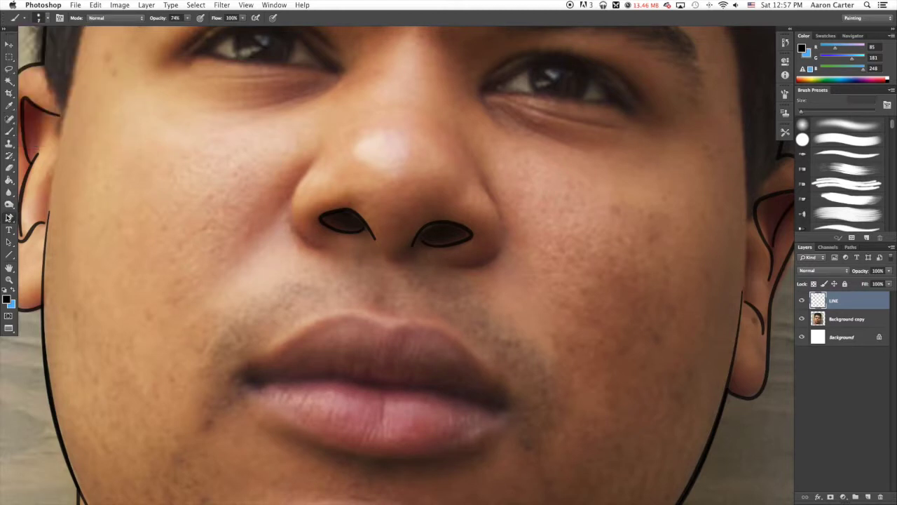
left_click(315, 160)
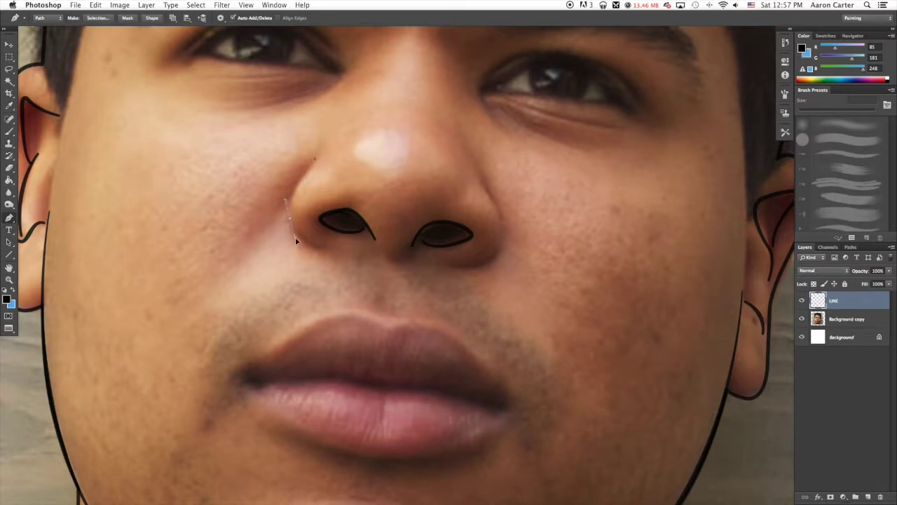
left_click_drag(327, 245, 345, 243)
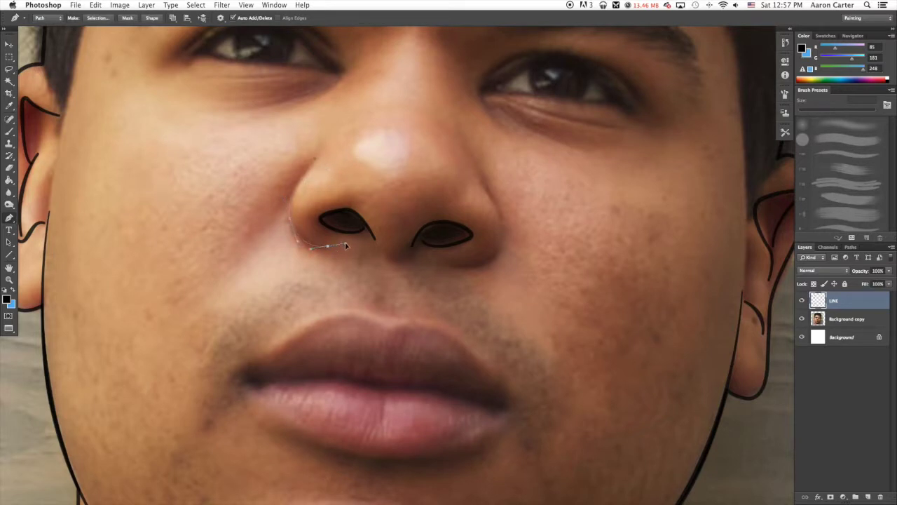
Stroke the nose's left wing path on the LINE layer and delete the path
right_click(376, 205)
left_click(407, 251)
left_click(524, 238)
right_click(509, 223)
left_click(523, 230)
Draw a Pen path around the outer edge of the nose's right wing, ending below the right nostril
left_click(483, 184)
left_click(497, 210)
left_click_drag(457, 268, 395, 265)
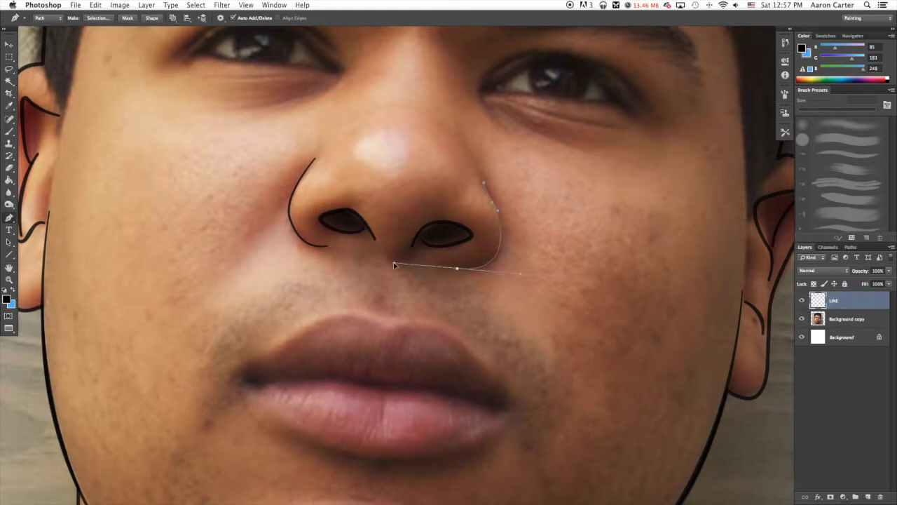
Stroke the nose's right wing path with the Brush and simulated pressure on the LINE layer, and delete the path
right_click(443, 191)
left_click(472, 251)
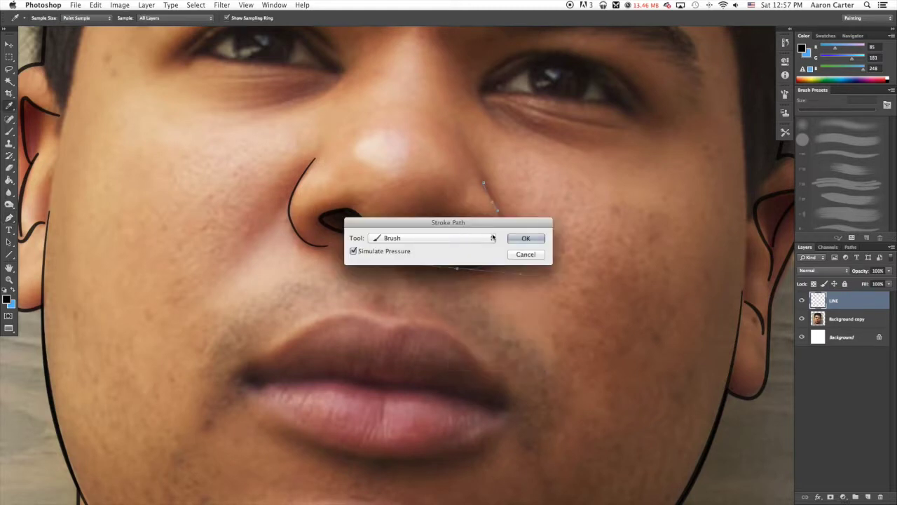
left_click(523, 238)
right_click(506, 217)
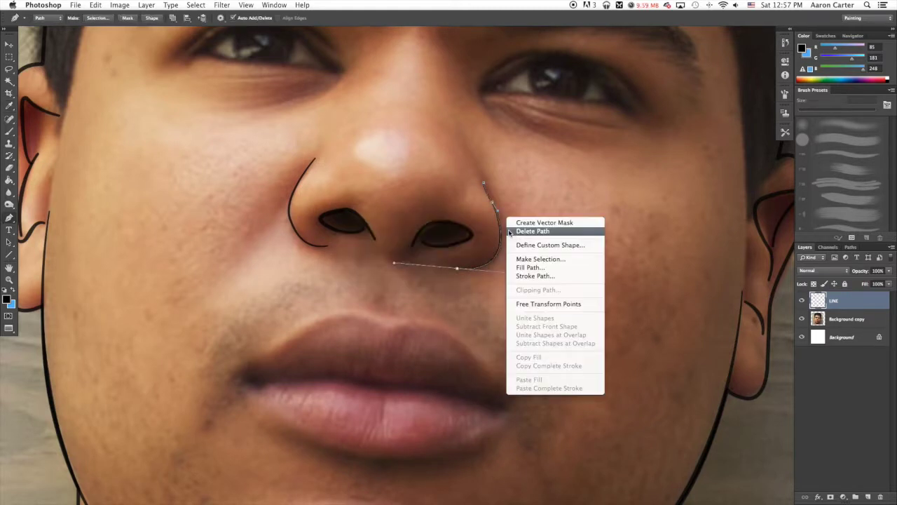
left_click(515, 231)
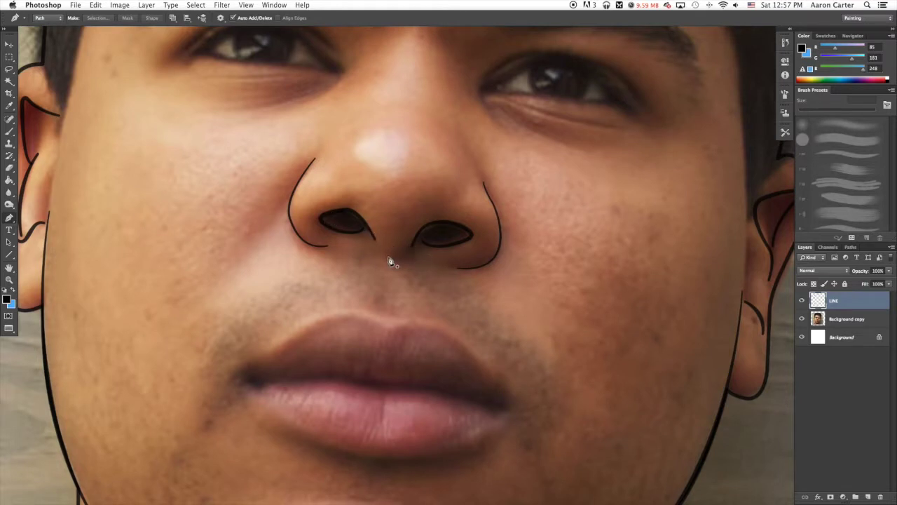
Draw a thin curved Pen path tapering from the lower end of the right nostril's inner line to the underside of the nose tip
mouse_move(345, 254)
left_mouse_down()
mouse_move(326, 230)
mouse_move(327, 241)
mouse_move(300, 224)
left_mouse_up()
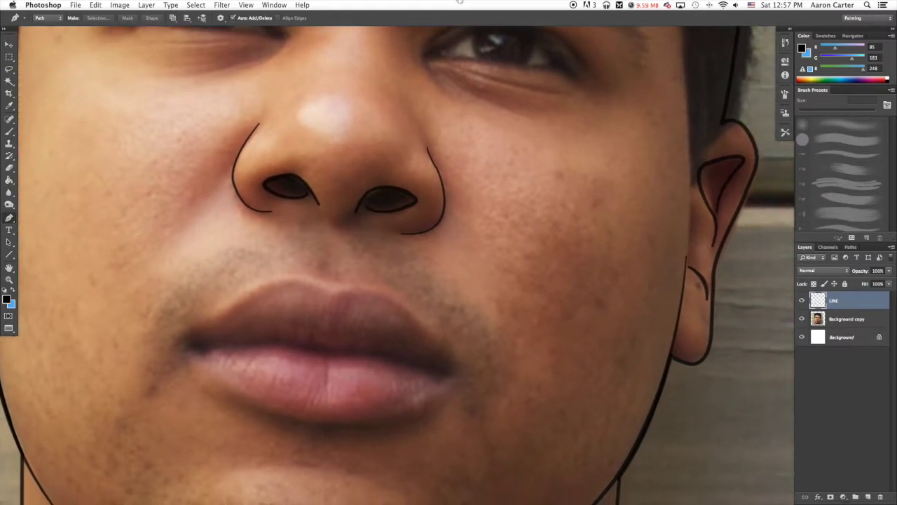
key("super+plus")
key("super+plus")
left_click_drag(281, 169, 515, 218)
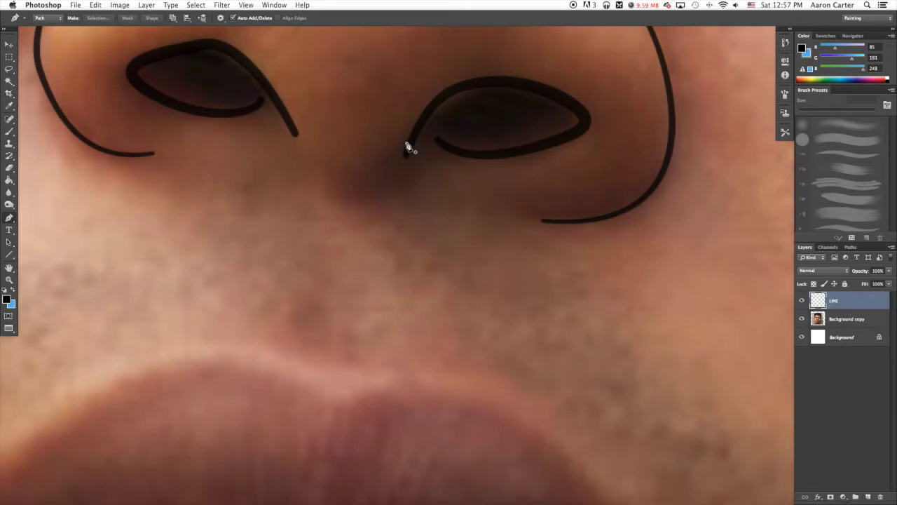
left_click(406, 144)
left_click_drag(332, 197, 277, 186)
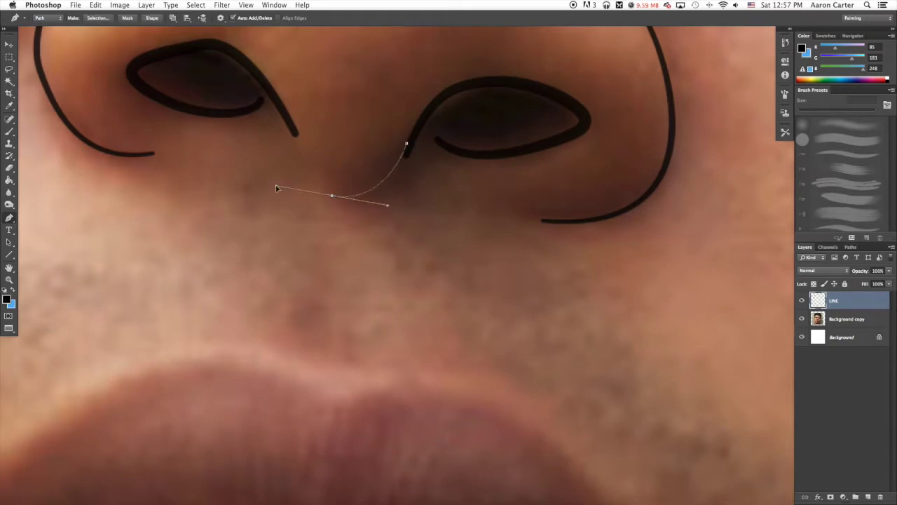
left_click(334, 198, "alt")
left_click_drag(411, 154, 431, 101)
Fill the tapered path with the foreground color using a feather radius of 0 pixels, and delete the path
right_click(455, 115)
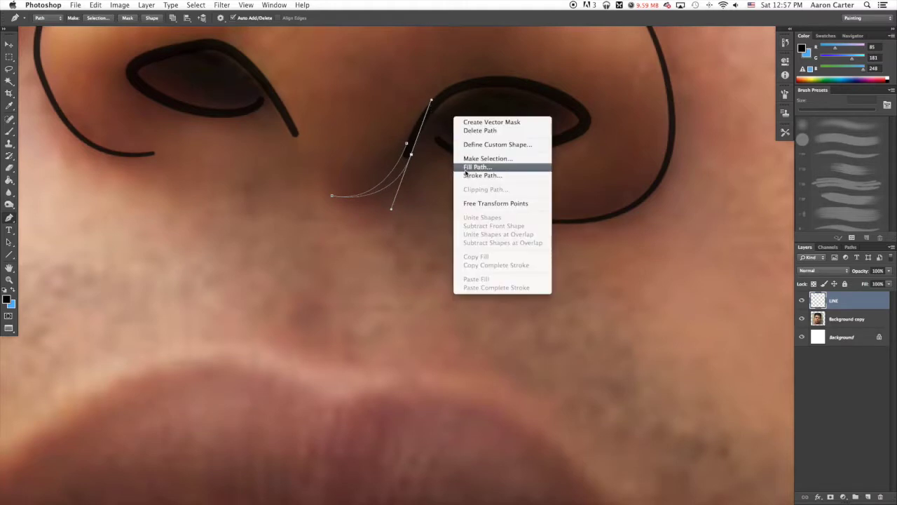
left_click(468, 173)
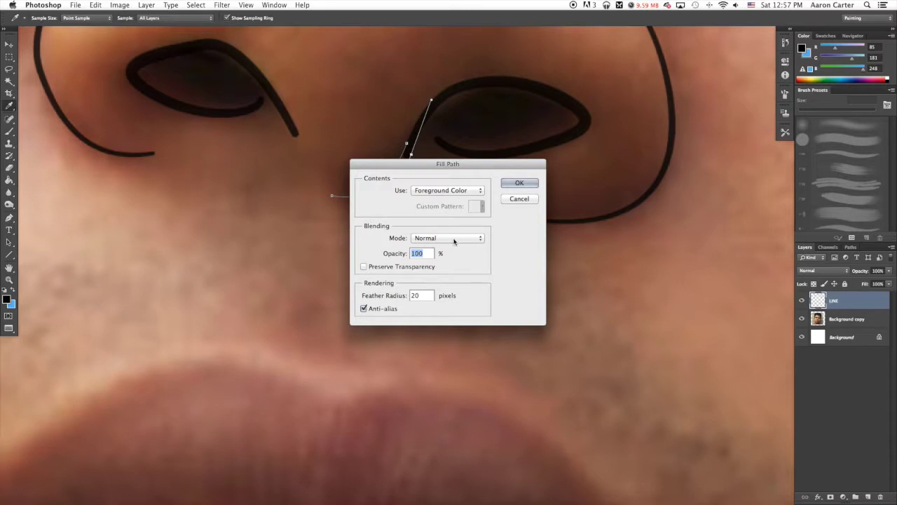
key("Tab")
type("0")
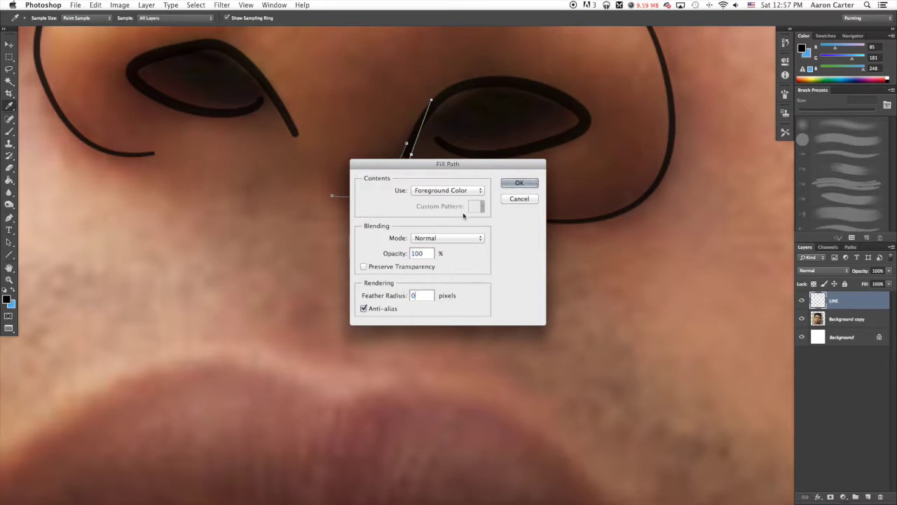
left_click(517, 183)
right_click(453, 154)
left_click(481, 166)
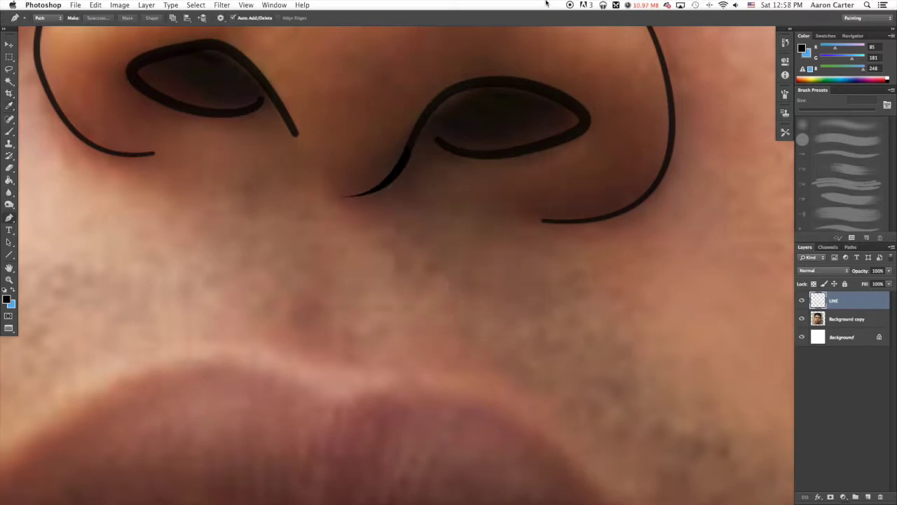
Lower the opacity of the Background copy layer to 92%
key("super+minus")
key("super+minus")
key("super+minus")
key("super+minus")
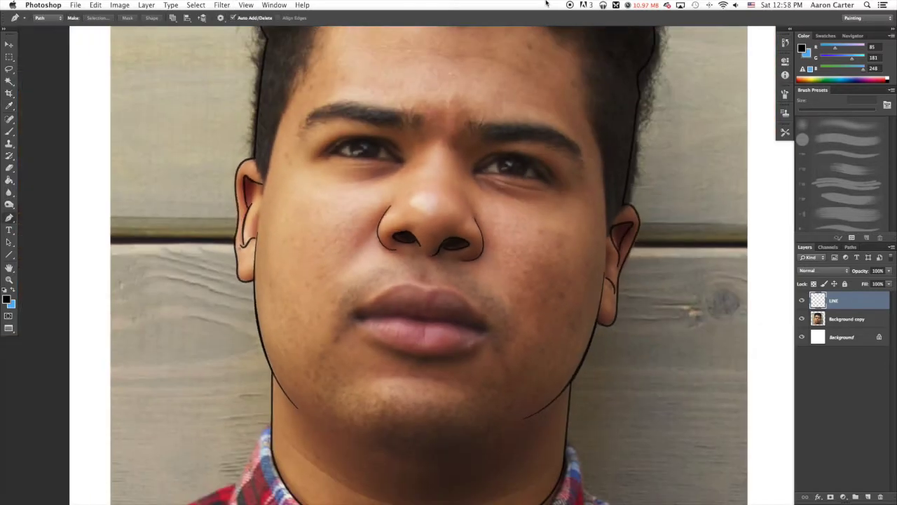
left_click(845, 322)
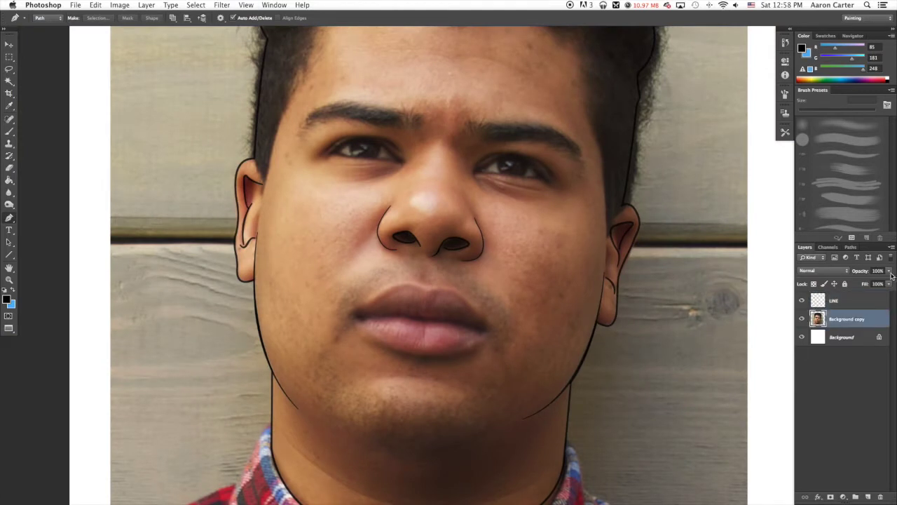
left_click(890, 272)
mouse_move(887, 283)
left_mouse_down()
mouse_move(876, 281)
mouse_move(885, 281)
left_mouse_up()
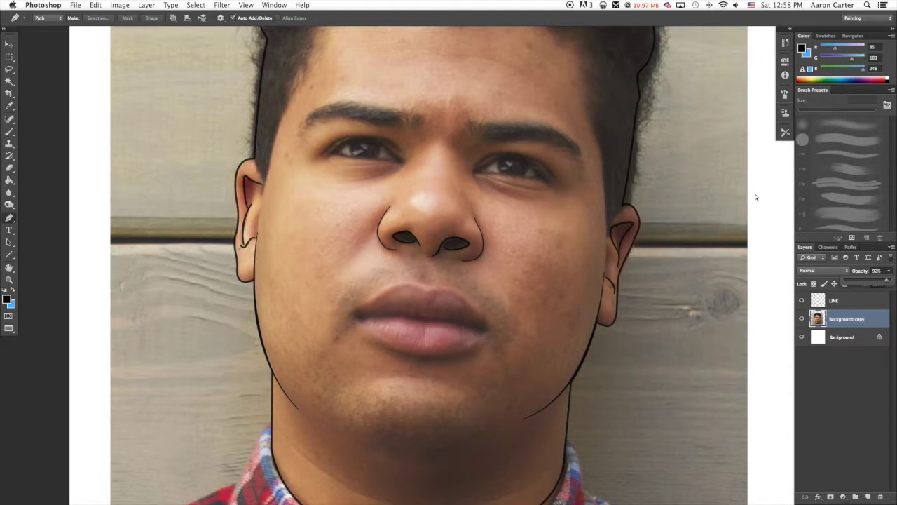
Draw a Pen path along the upper lip's top edge from the left mouth corner through the central dip to the right corner
key("super+equal")
key("super+equal")
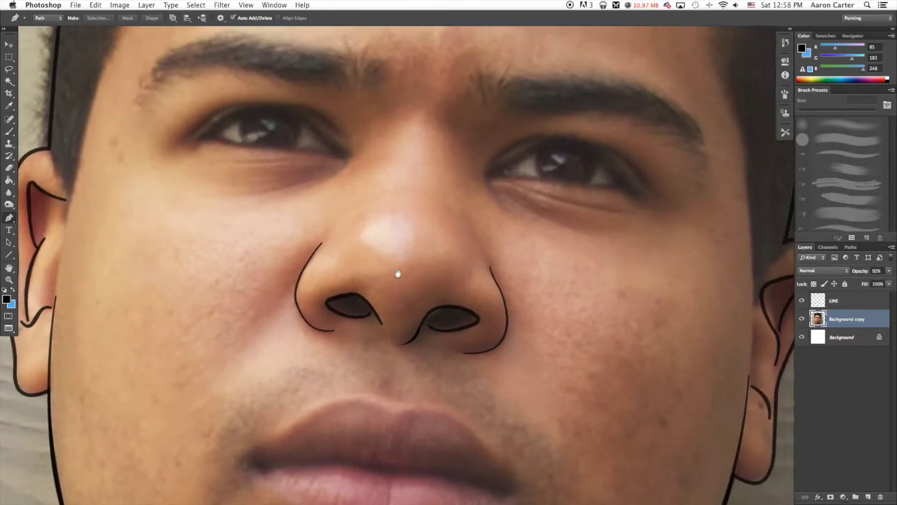
scroll(397, 274, "up", 10)
scroll(334, 316, "left", 5)
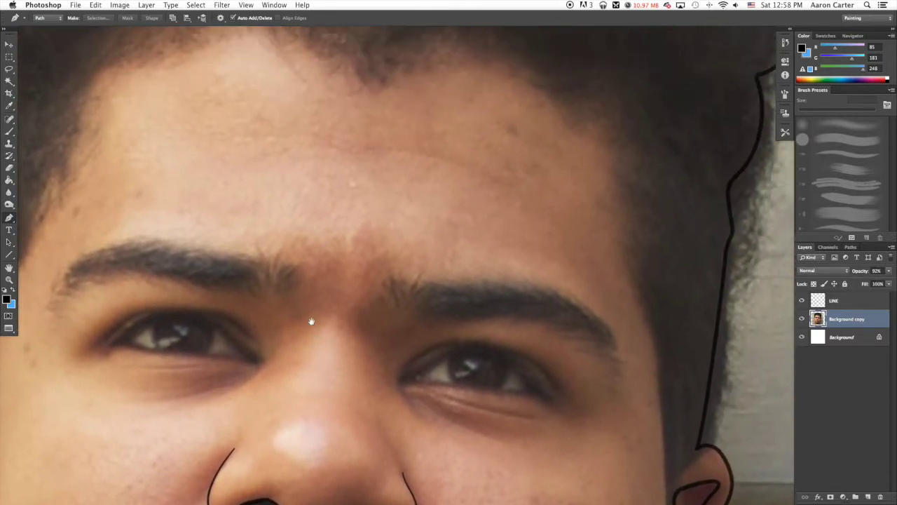
scroll(322, 329, "up", 2)
scroll(326, 295, "down", 8)
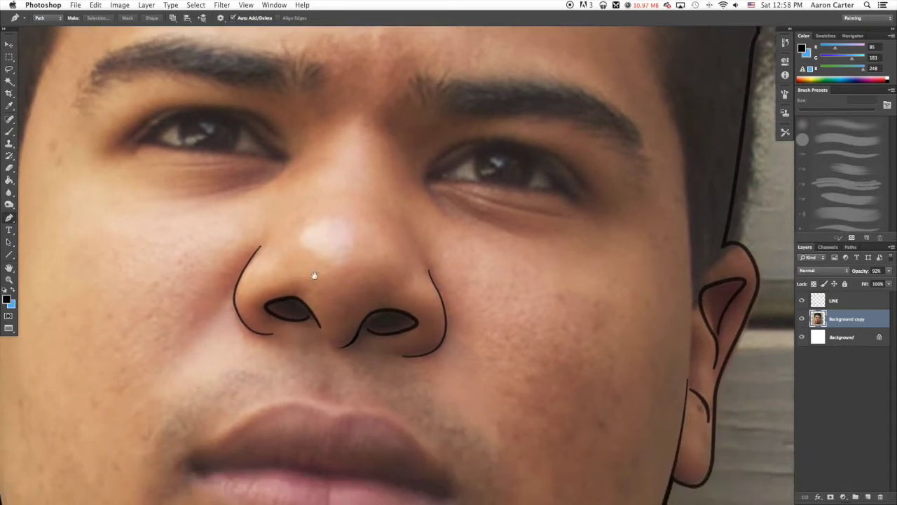
scroll(314, 281, "down", 8)
scroll(314, 281, "left", 2)
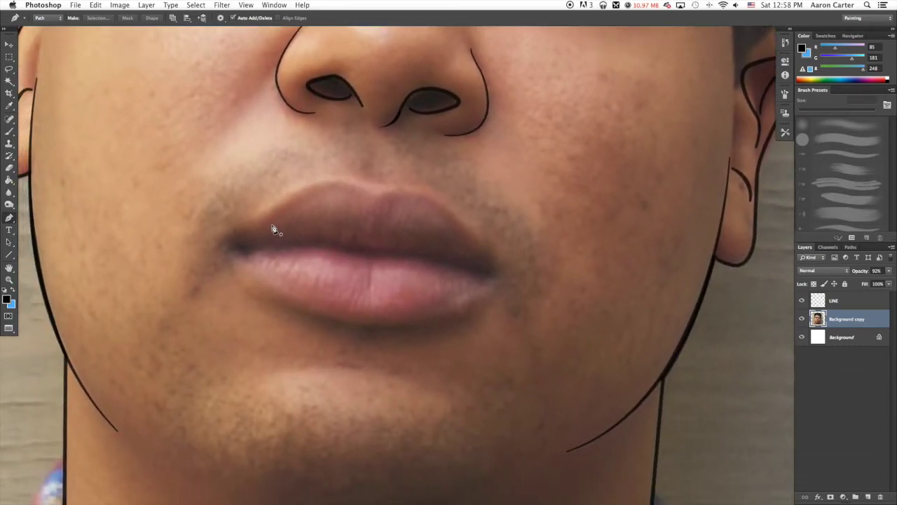
scroll(257, 186, "up", 2)
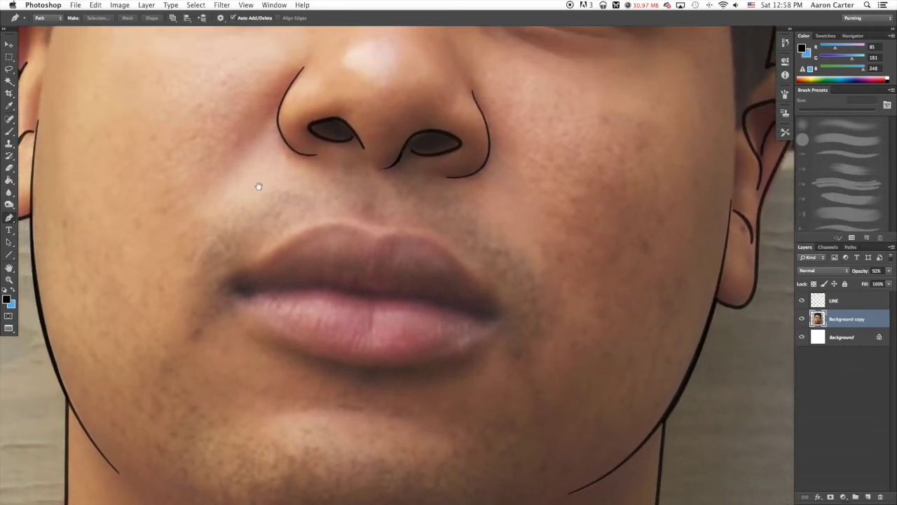
left_click_drag(256, 184, 238, 148)
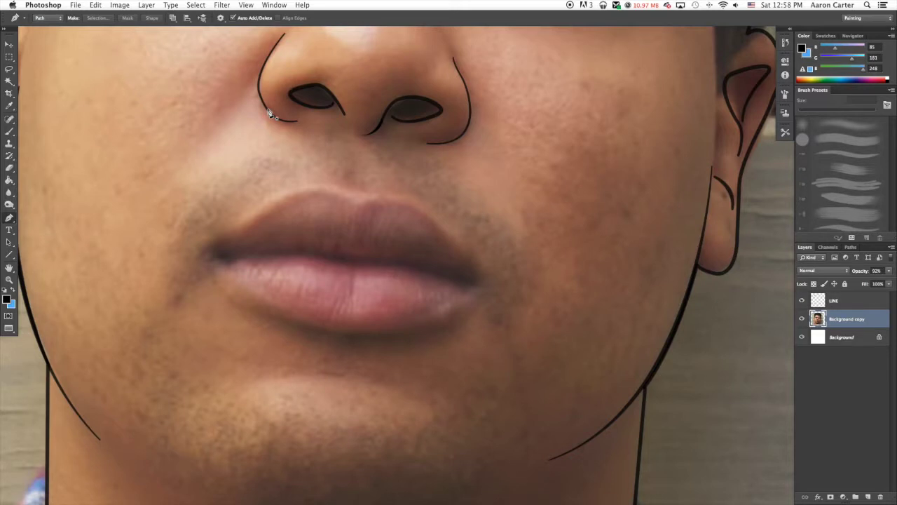
scroll(225, 311, "up", 2)
scroll(225, 311, "right", 1)
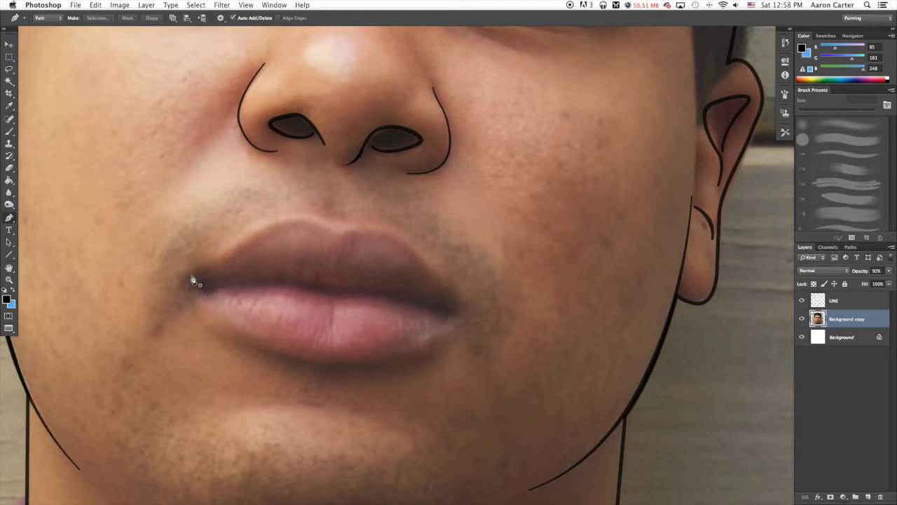
left_click_drag(194, 285, 209, 265)
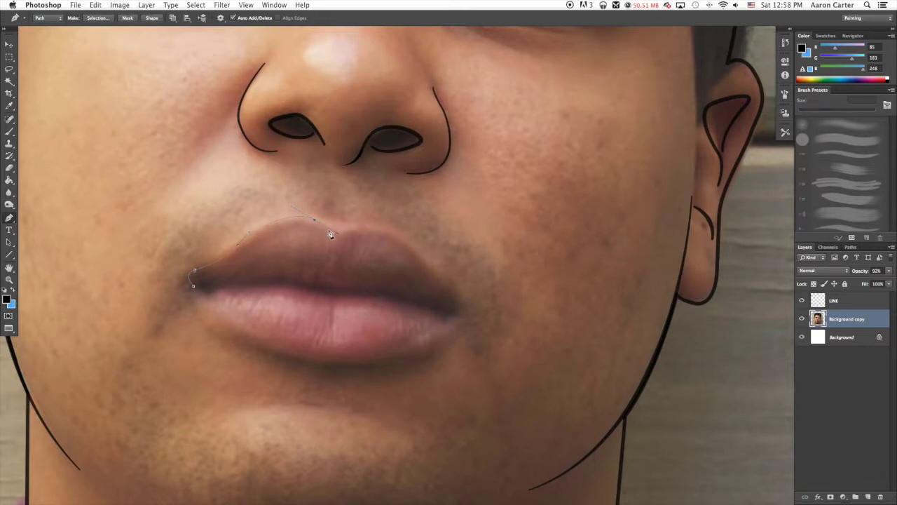
left_click_drag(331, 235, 345, 239)
left_click_drag(332, 231, 344, 234)
left_click_drag(457, 309, 451, 314)
Try stroking the upper lip path with the Brush on the Background copy layer, and undo the stroke
right_click(422, 144)
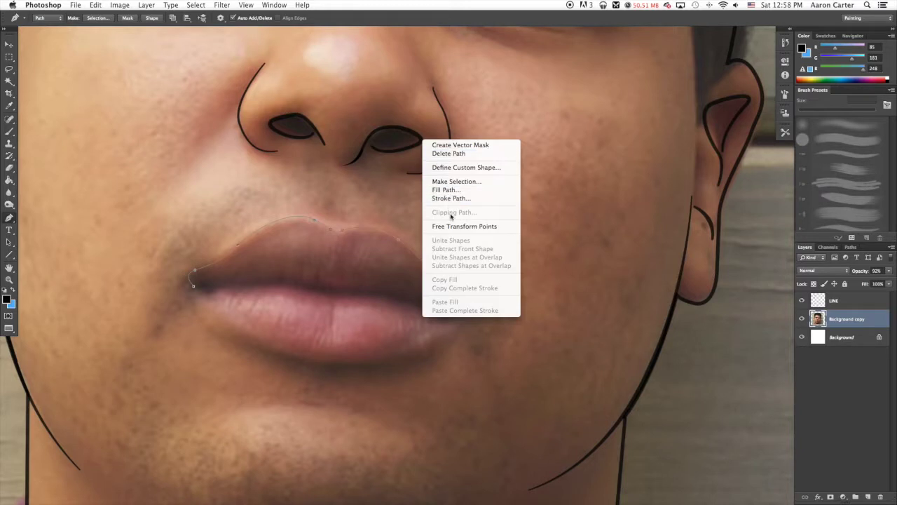
left_click(452, 200)
left_click(525, 239)
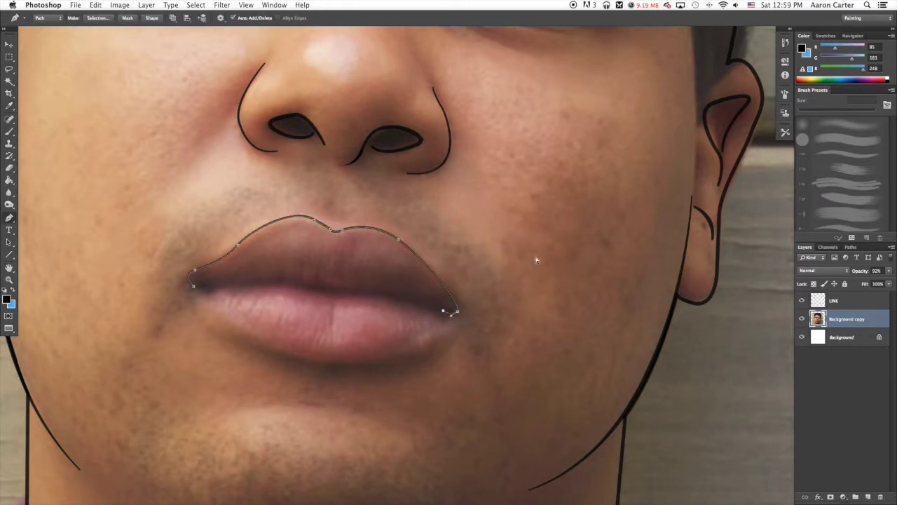
key("super+z")
Stroke the upper lip path on the LINE layer with the Brush and simulated pressure, and delete the path
left_click(822, 297)
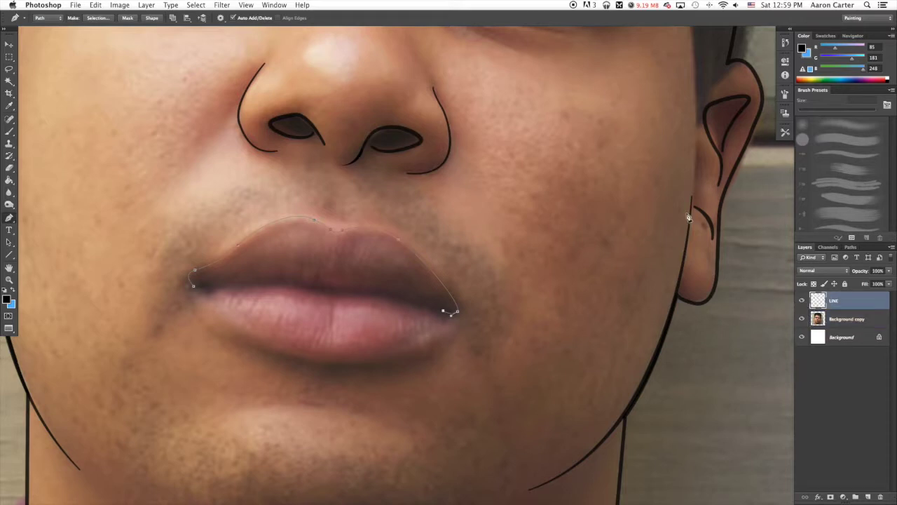
right_click(261, 206)
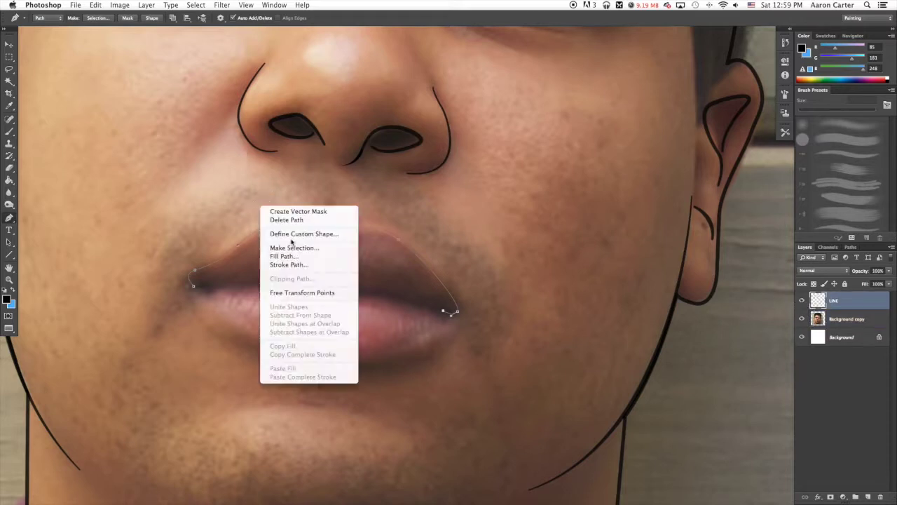
left_click(300, 265)
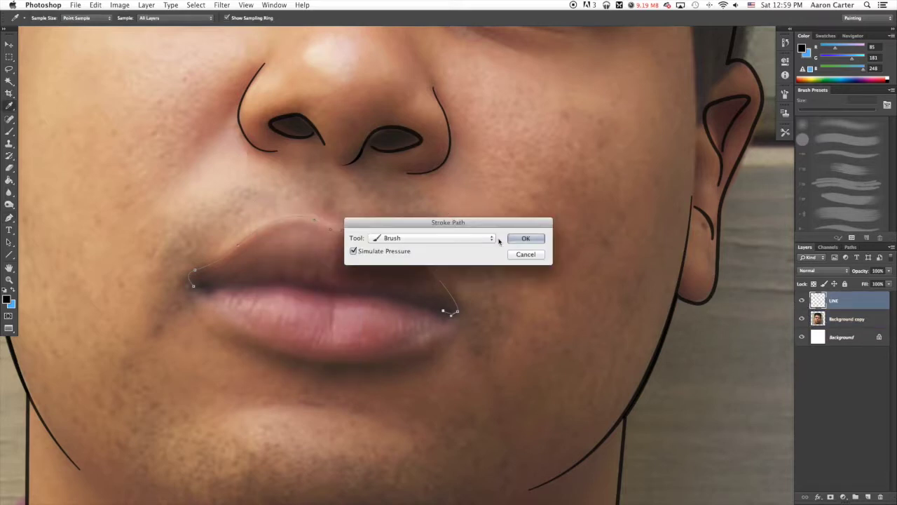
left_click(522, 240)
right_click(448, 219)
left_click(459, 231)
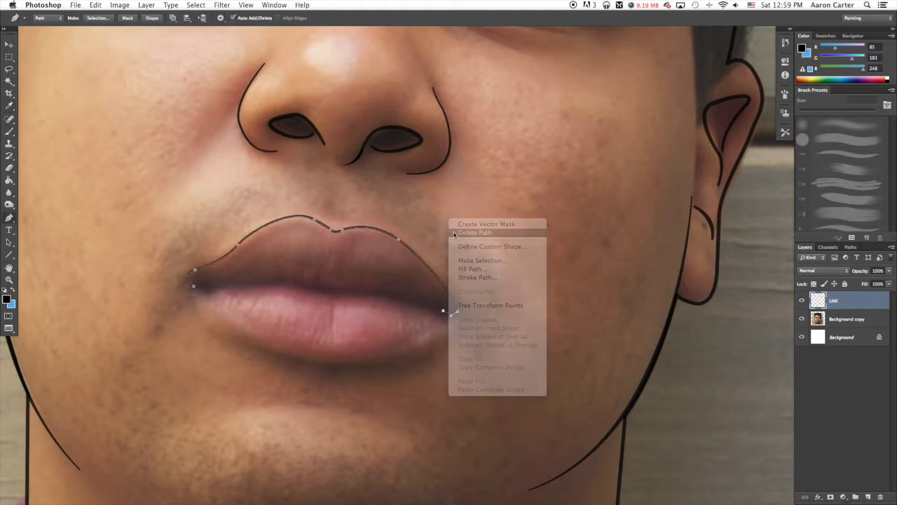
Review the line drawing on the whole canvas by hiding the Background copy photo layer, and show the photo again
left_click_drag(426, 170, 408, 280)
key("super+0")
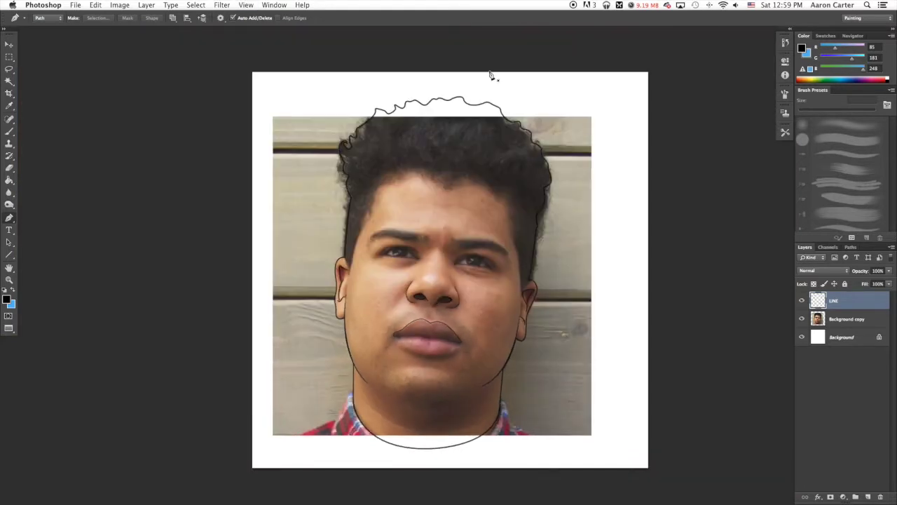
left_click(801, 319)
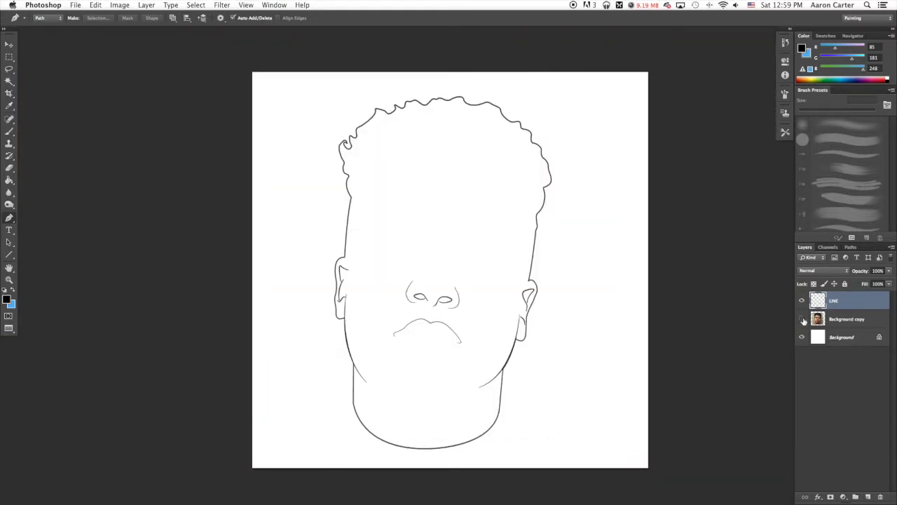
left_click(802, 319)
Undo the upper lip's path deletion, its black stroke and the switch to the LINE layer
key("super+plus")
key("super+plus")
key("super+plus")
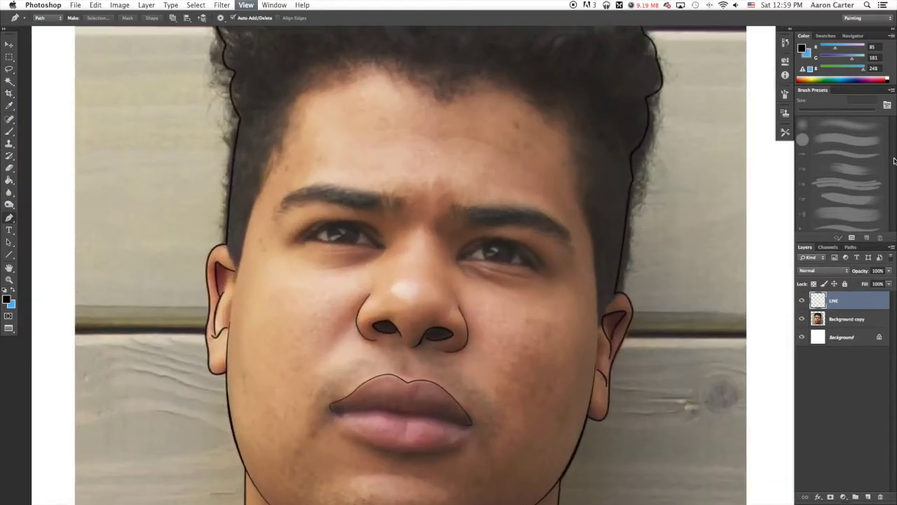
left_click_drag(290, 352, 250, 225)
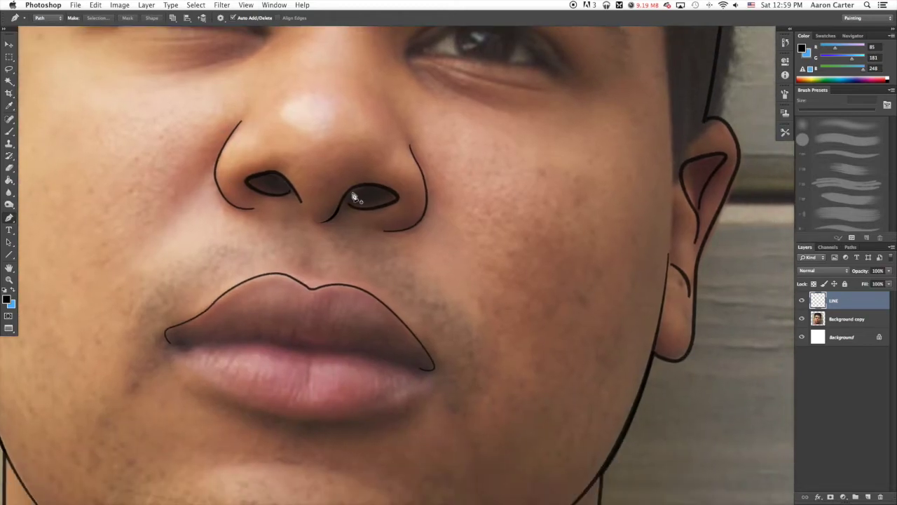
scroll(216, 256, "down", 2)
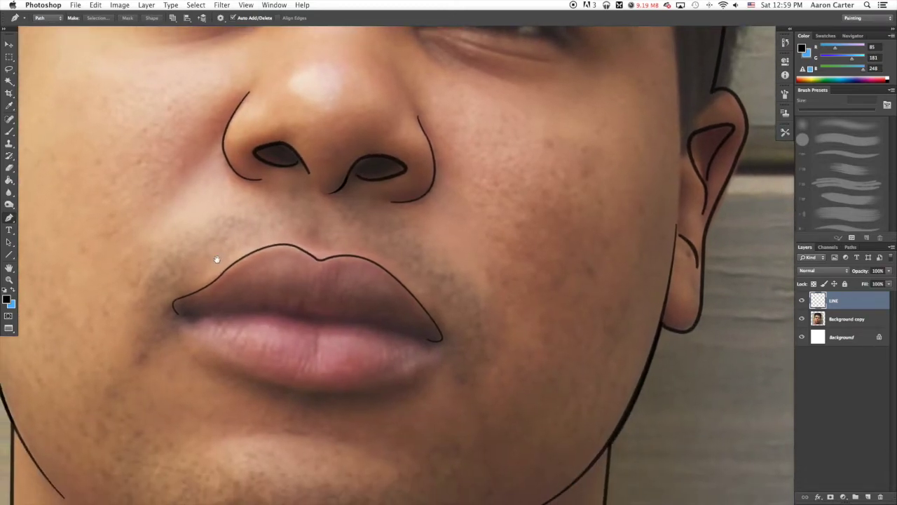
key("alt+super+z")
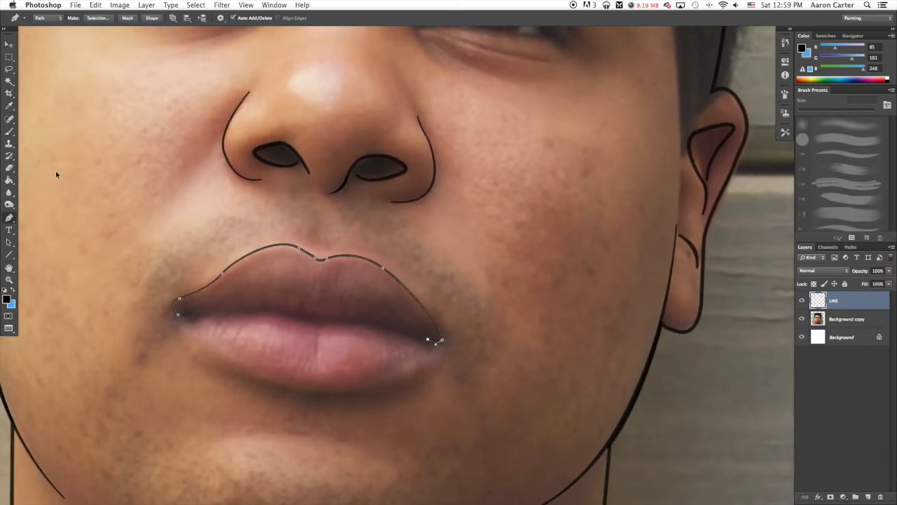
key("alt+super+z")
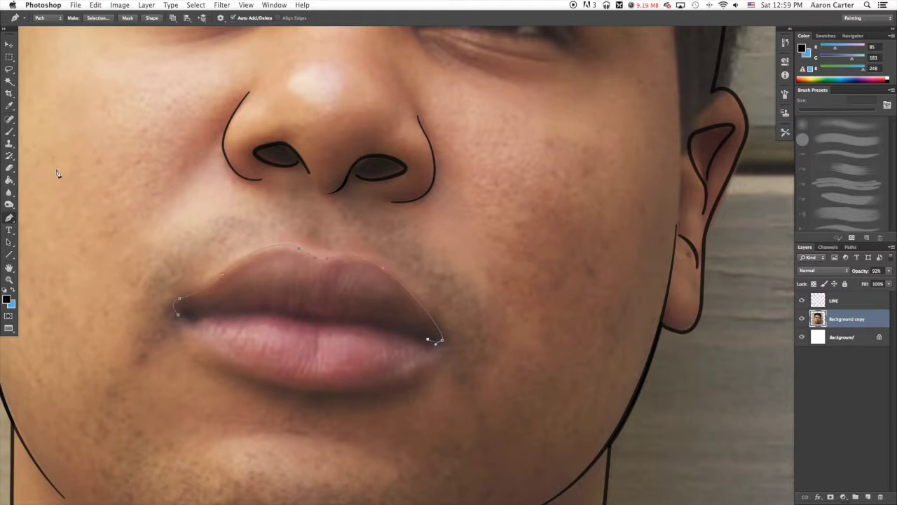
Set the Brush size to 10 px and return to the Pen tool
left_click(10, 131)
left_click(46, 21)
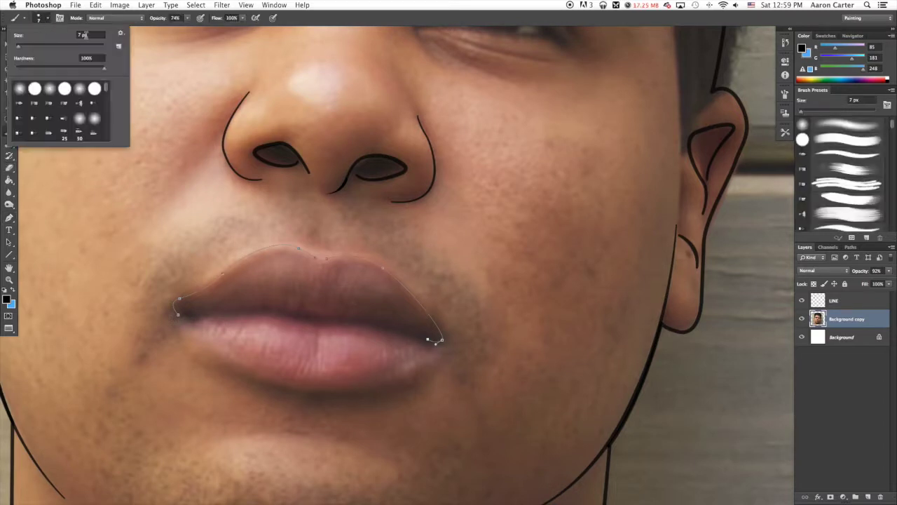
left_click(77, 35)
type("190")
left_click(9, 218)
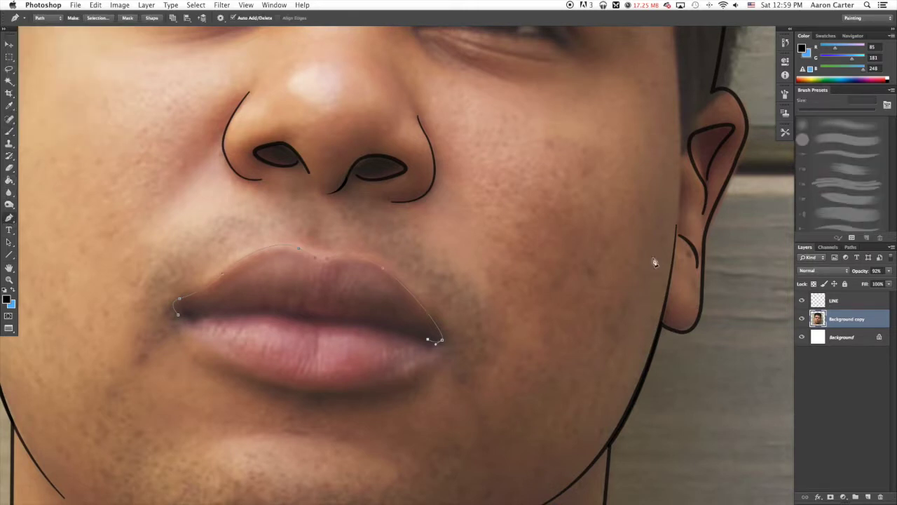
Stroke the upper lip path in black on the LINE layer with the Brush, and delete the path
left_click(824, 301)
right_click(284, 186)
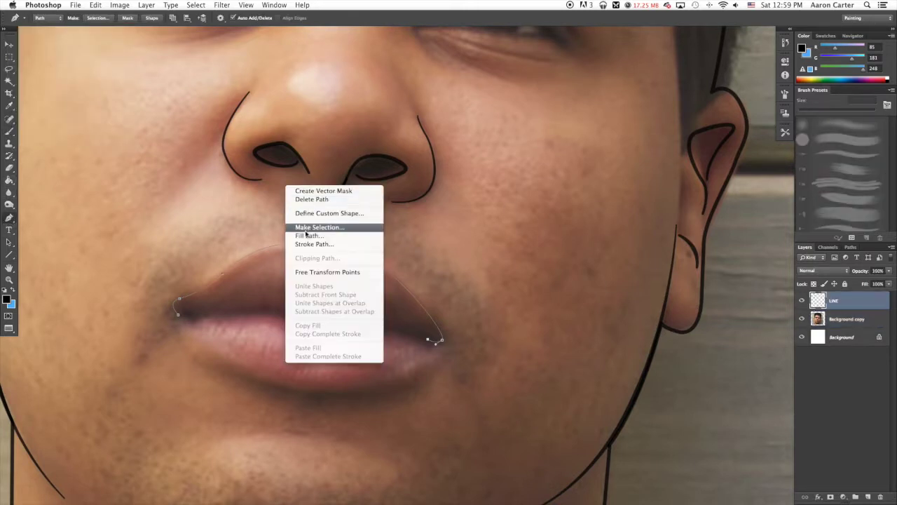
left_click(312, 241)
left_click(519, 240)
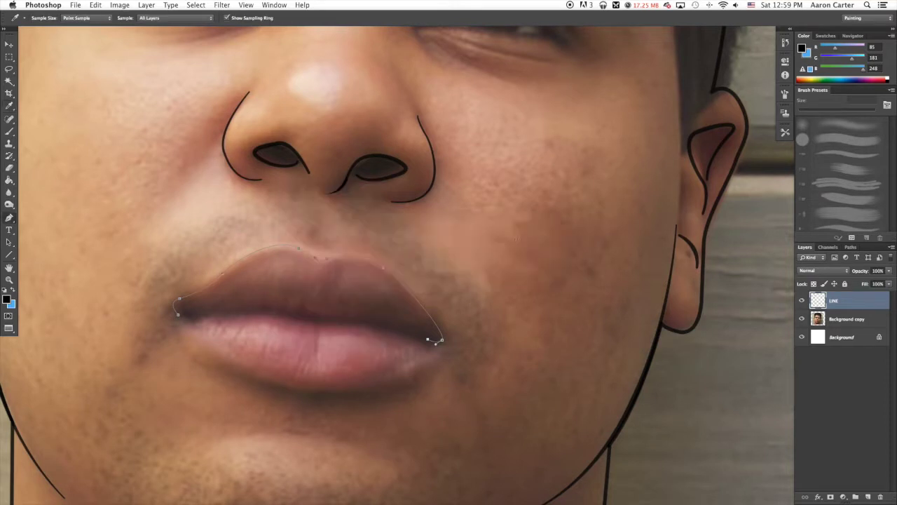
right_click(370, 222)
left_click(394, 237)
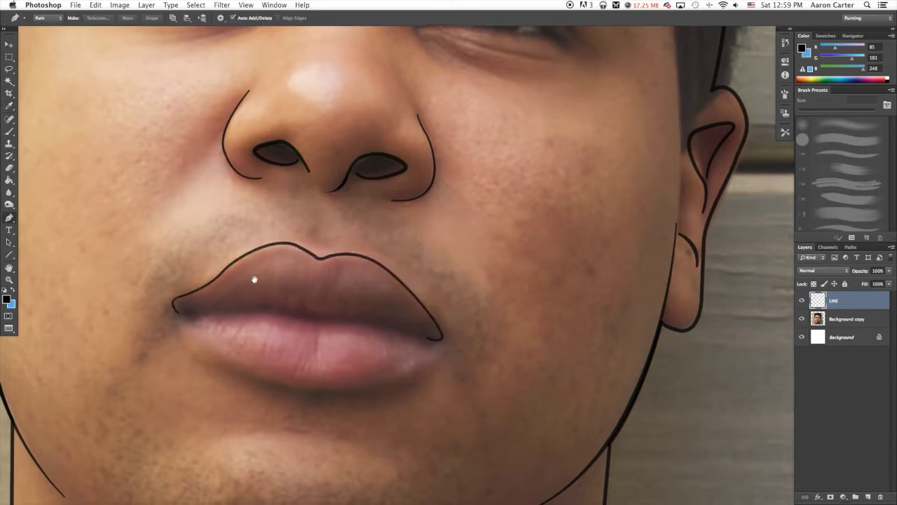
Try tracing the line between the lips with the Pen tool from the mouth corner, and undo the path
scroll(249, 266, "down", 2)
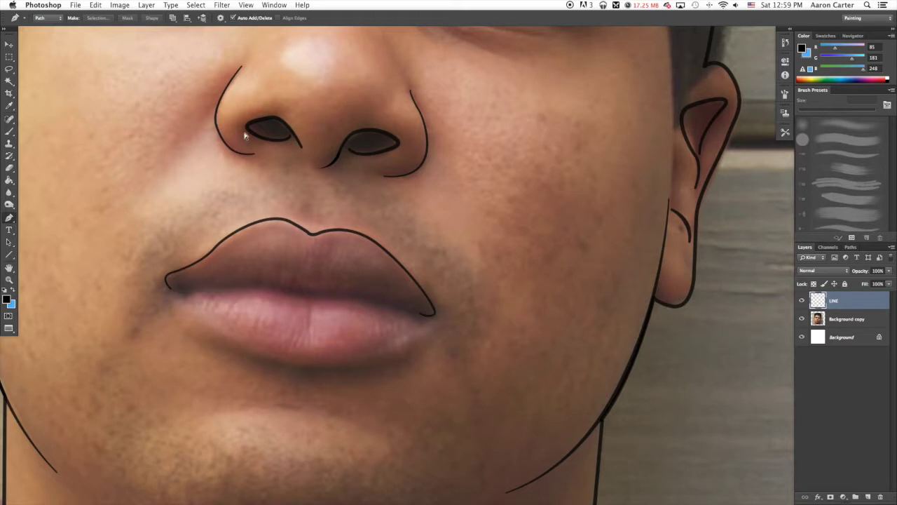
key("super+equal")
left_click_drag(290, 215, 388, 221)
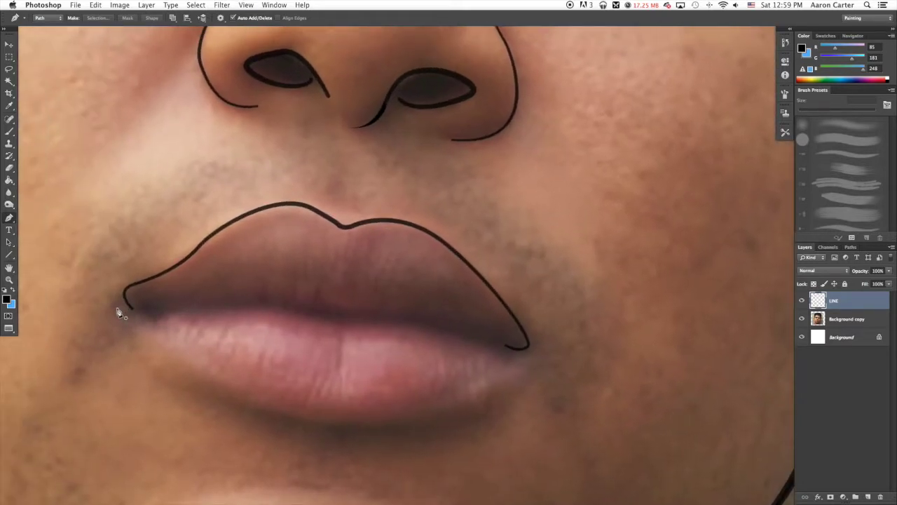
left_click(117, 309)
left_click(148, 309)
left_click(164, 306)
left_click(181, 305)
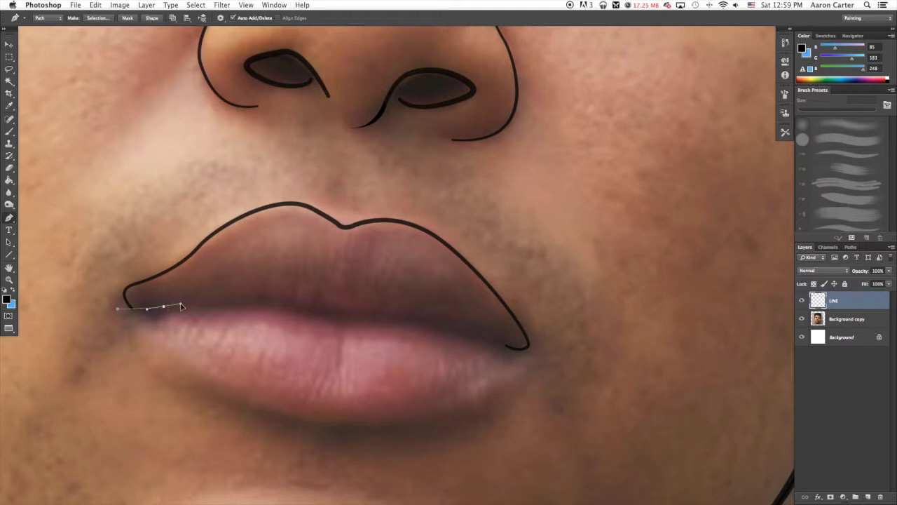
left_click(201, 306)
left_click(220, 306)
left_click_drag(280, 306, 302, 313)
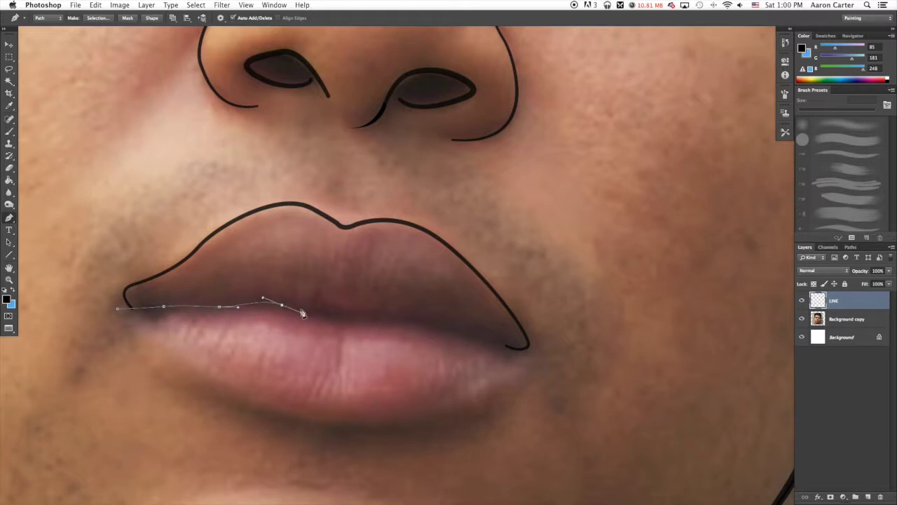
key("super+z")
key("alt+super+z")
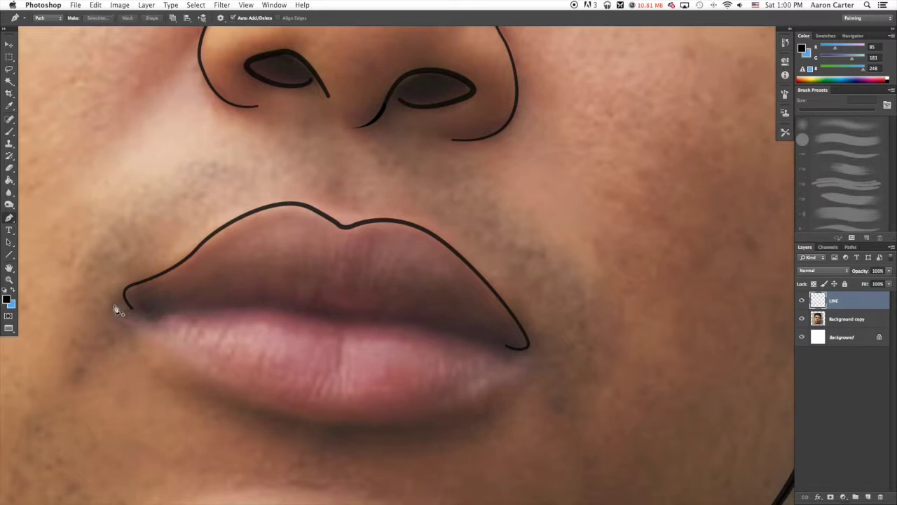
Trace the line between the lips with a smooth Pen path running from one mouth corner to the other
left_click(114, 305)
left_click_drag(158, 308, 180, 306)
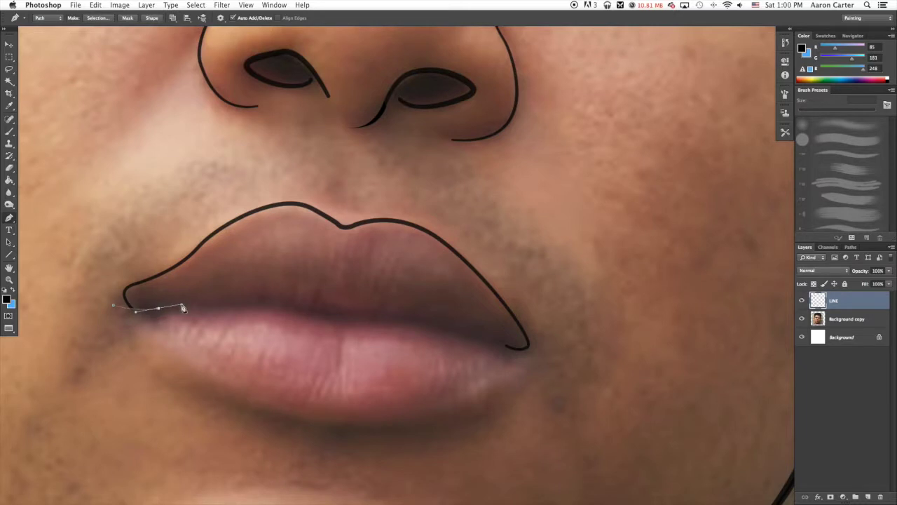
left_click_drag(241, 306, 312, 315)
left_click_drag(367, 319, 383, 317)
left_click_drag(459, 331, 547, 346)
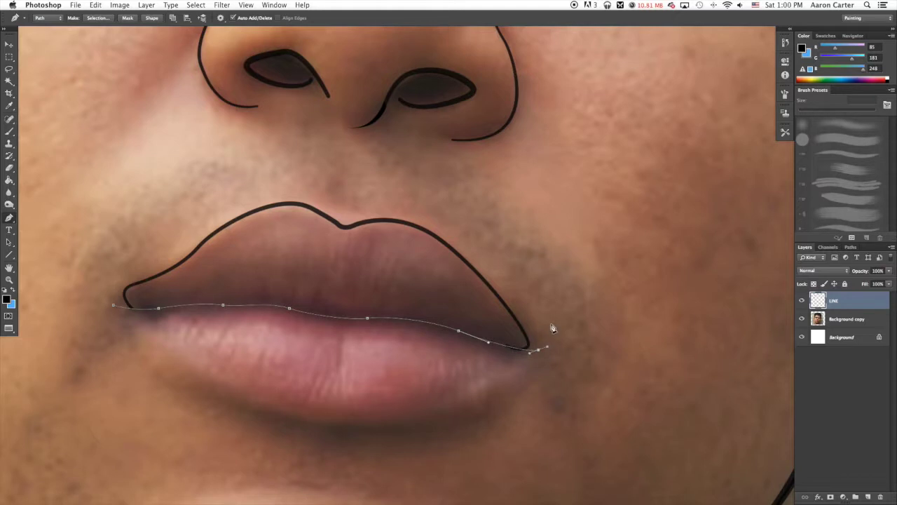
Try stroking the mouth line path with the Brush and simulated pressure, and undo the stroke and the path's last anchor point
right_click(540, 269)
left_click(561, 330)
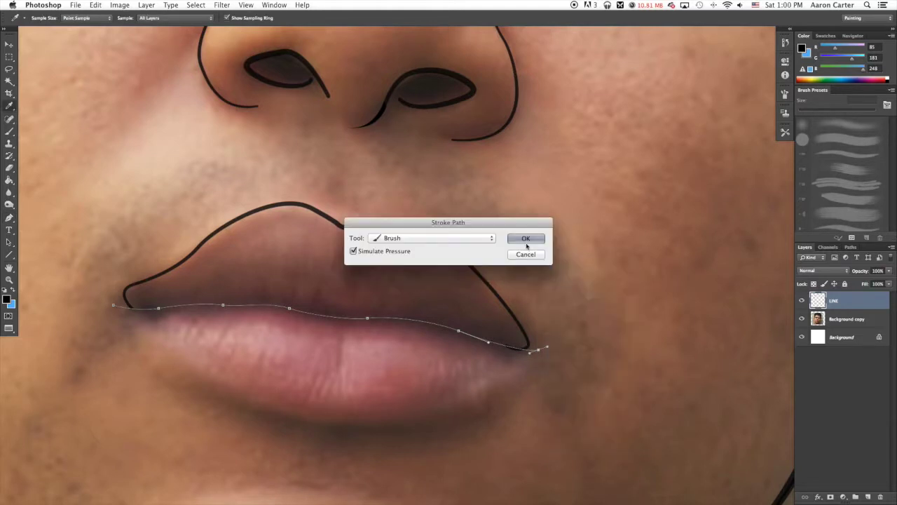
left_click(527, 241)
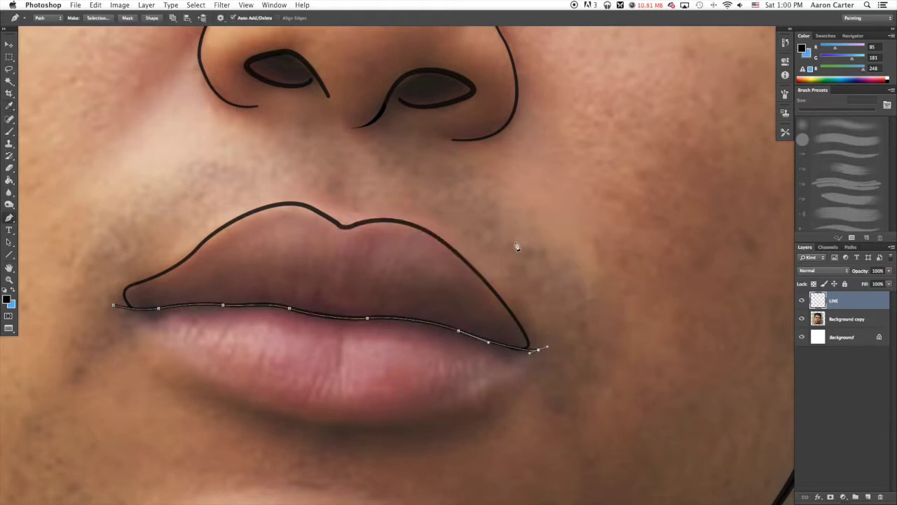
key("super+alt+z")
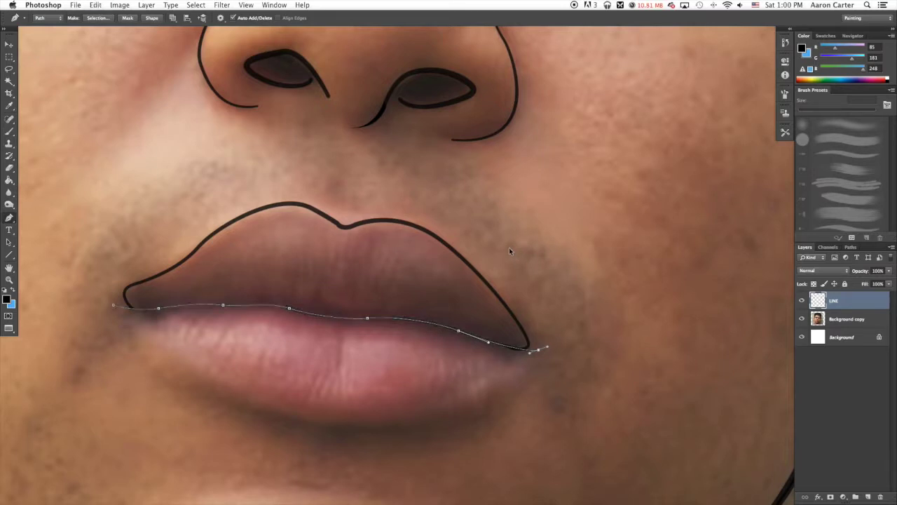
key("super+alt+z")
Place the mouth line's end anchor just past the mouth corner again, and set the brush's Minimum Diameter to 26%
left_click_drag(538, 346, 551, 336)
left_click(785, 95)
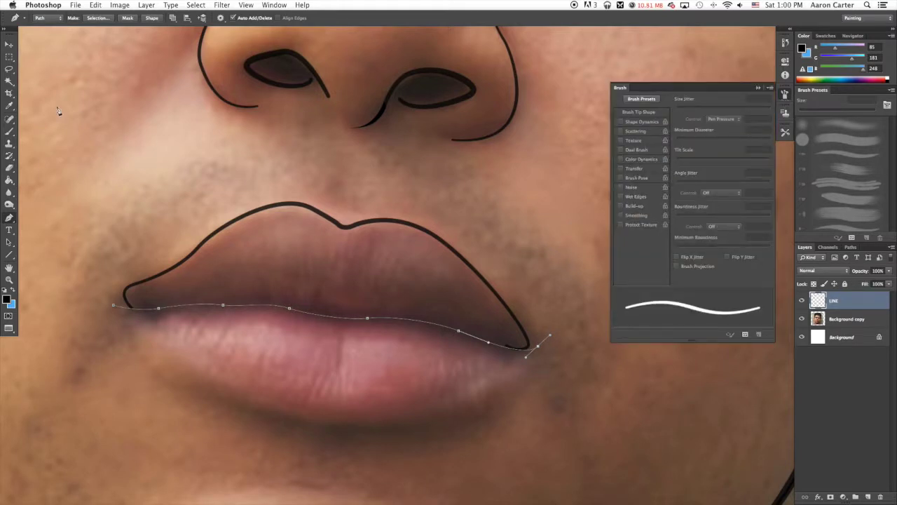
left_click(10, 131)
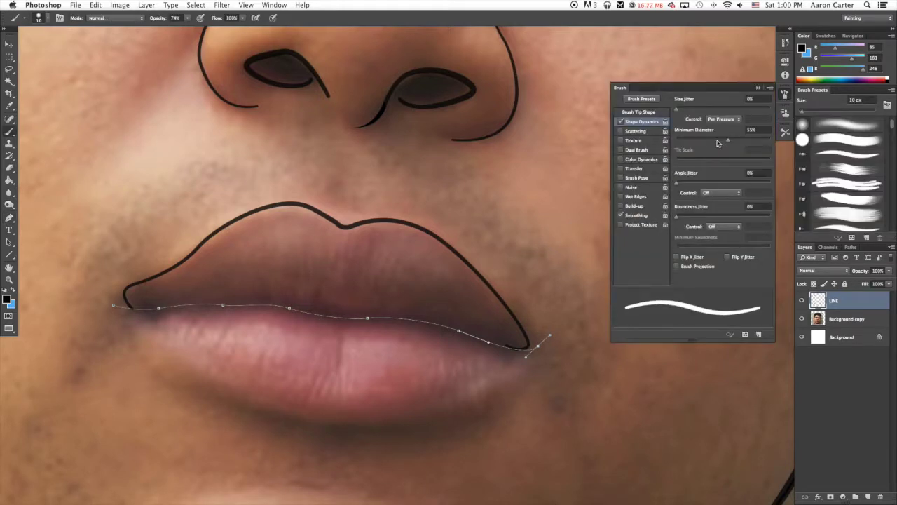
left_click_drag(718, 143, 699, 143)
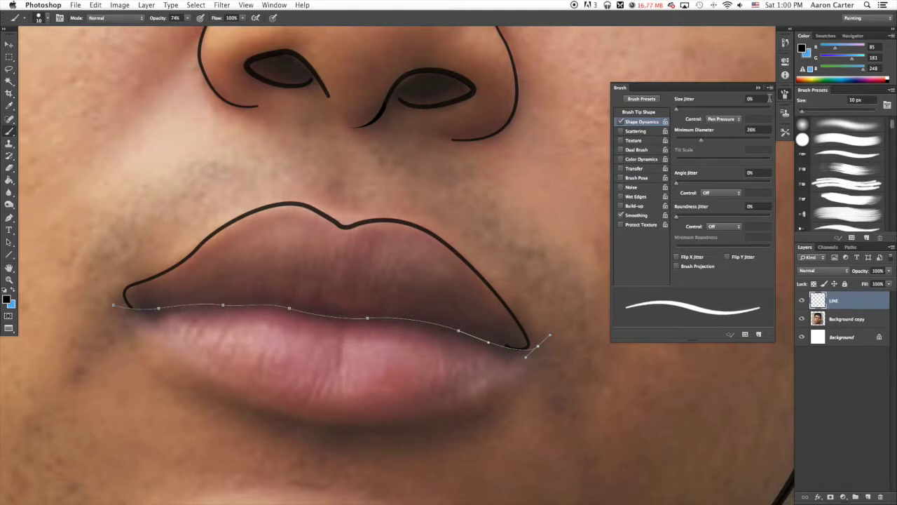
left_click(785, 95)
key("p")
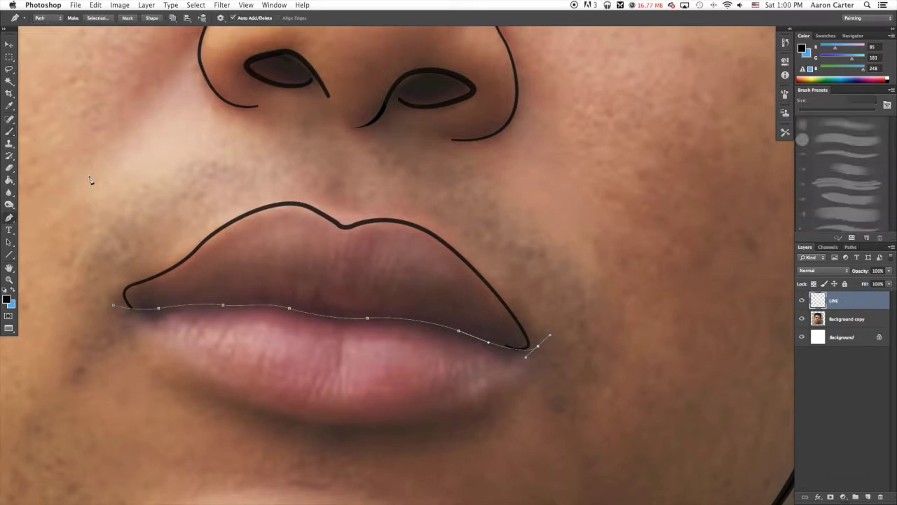
Stroke the mouth line path on the LINE layer with the Brush and simulated pressure, and delete the path
right_click(344, 209)
left_click(372, 267)
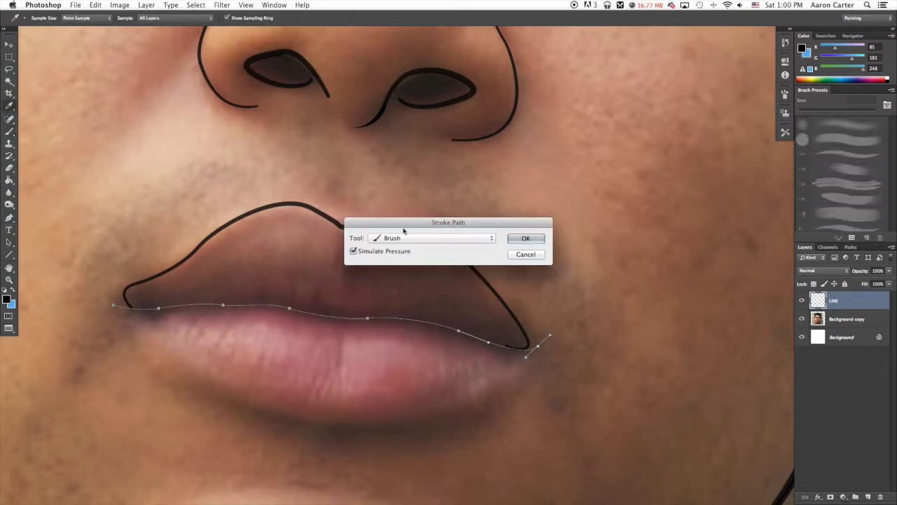
left_click(522, 240)
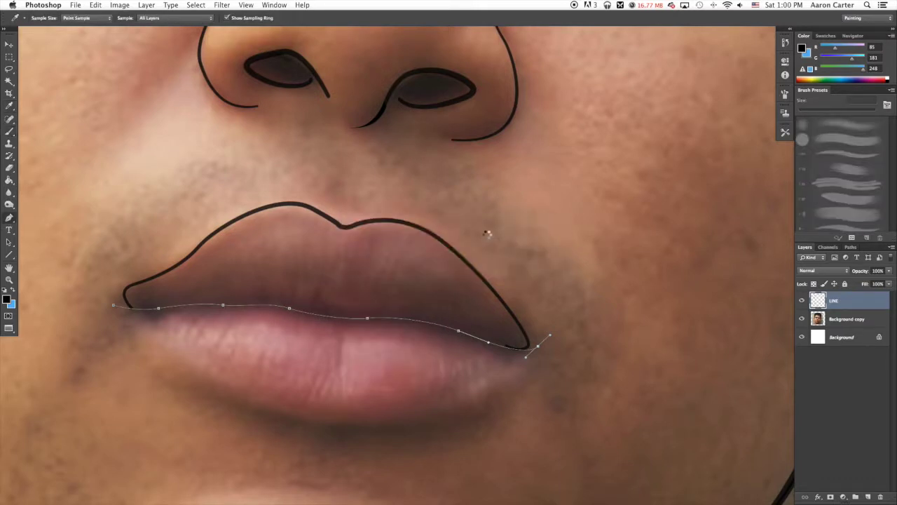
right_click(424, 243)
left_click(448, 255)
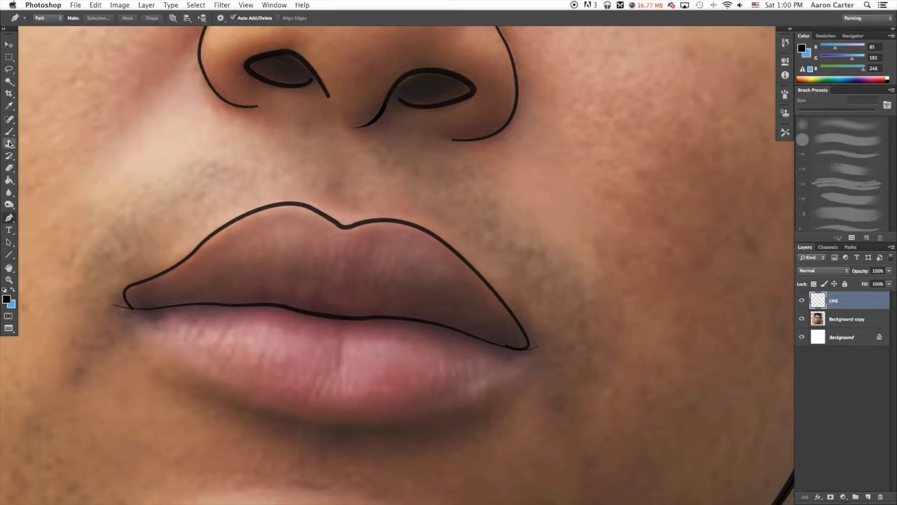
Readjust the Minimum Diameter in the brush's Shape Dynamics settings
left_click(9, 132)
left_click(785, 94)
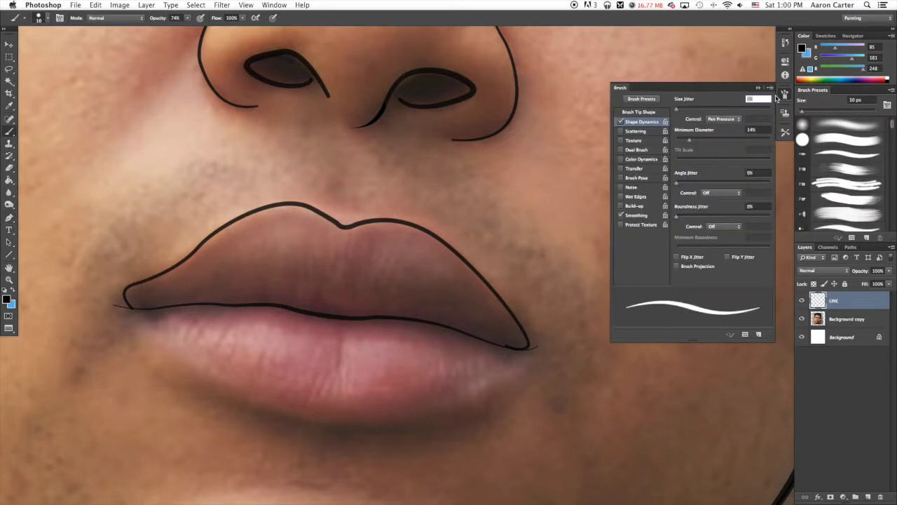
left_click_drag(705, 141, 708, 143)
left_click(785, 94)
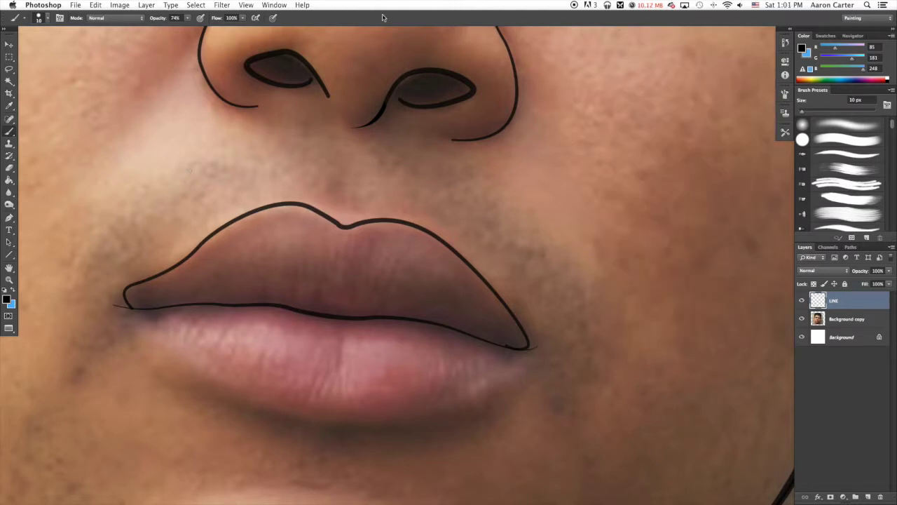
Draw a curved Pen path from the middle of the mouth line up into the upper lip as a crease
key("super+plus")
scroll(188, 208, "left", 4)
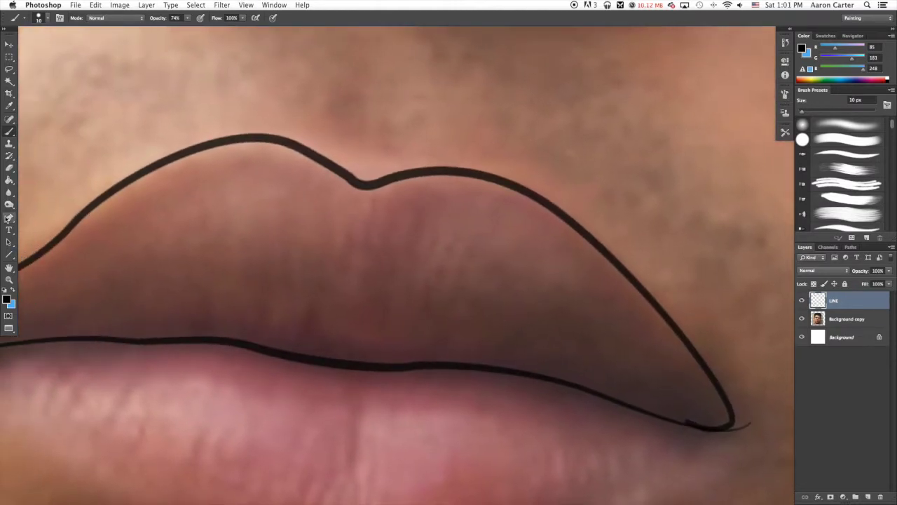
left_click(8, 218)
scroll(279, 276, "down", 2)
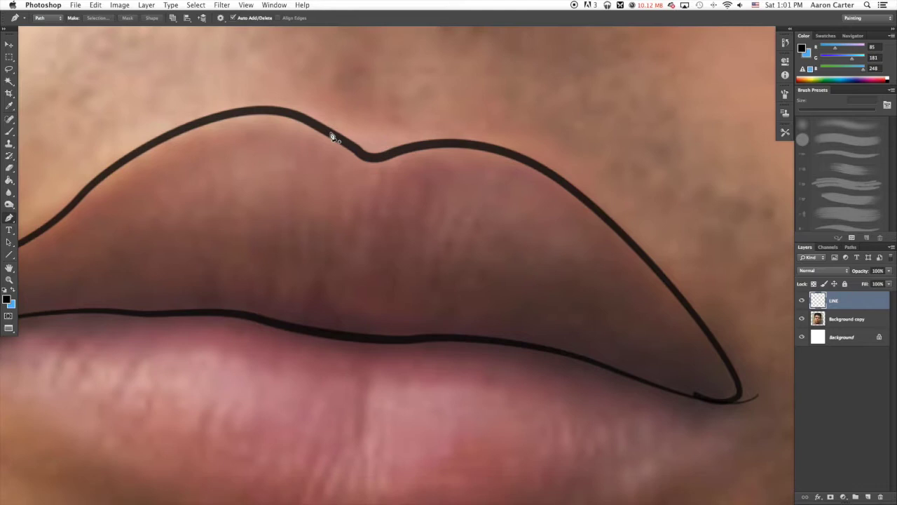
left_click(361, 337)
left_click_drag(203, 254, 176, 167)
Stroke the upper lip crease path with the Brush on the LINE layer, and delete the path
right_click(300, 180)
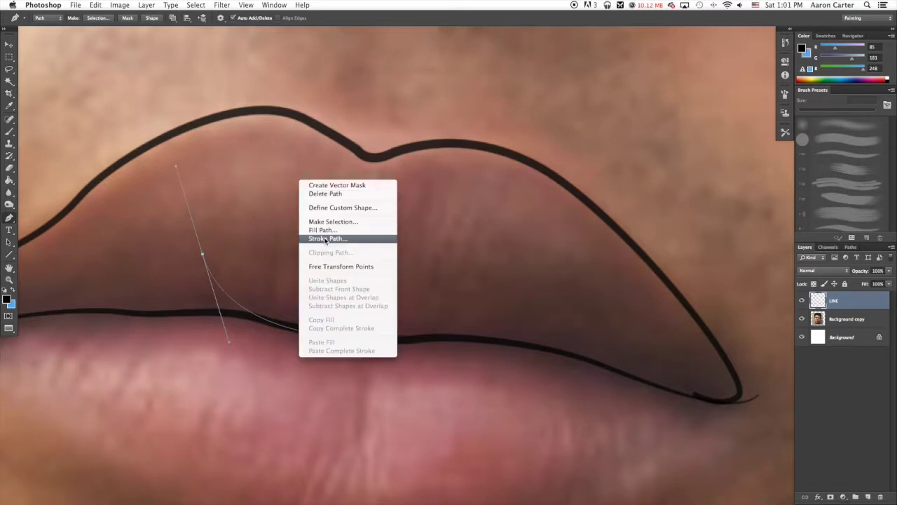
left_click(336, 238)
left_click(526, 236)
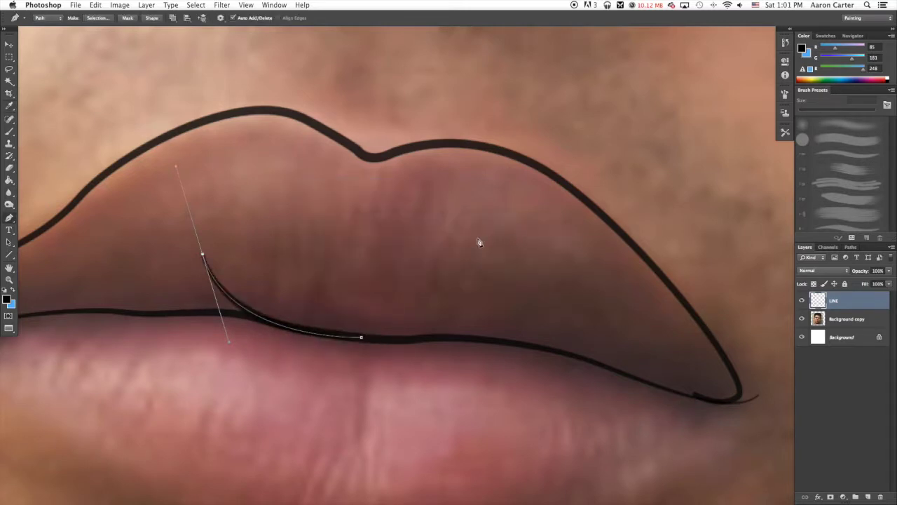
right_click(439, 235)
left_click(454, 249)
Check the line drawing on the whole canvas without the Background copy photo layer, and show the photo again
key("super+0")
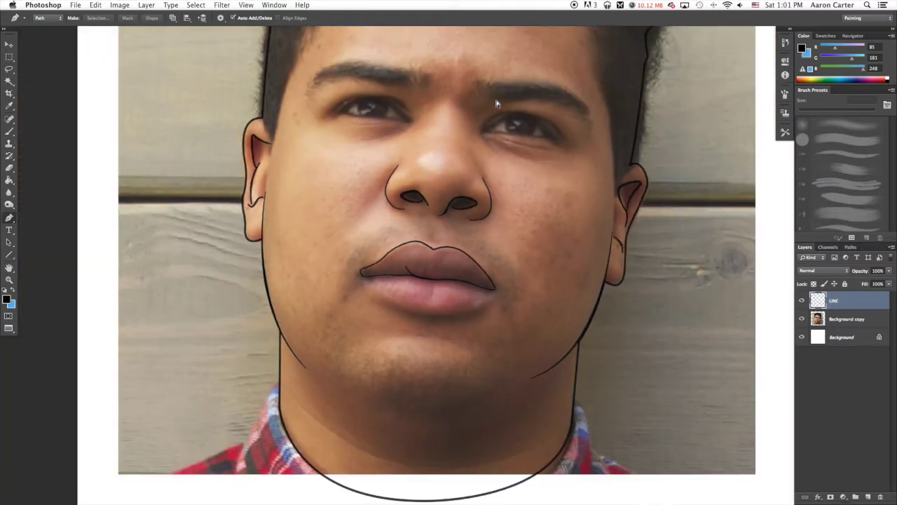
left_click(802, 319)
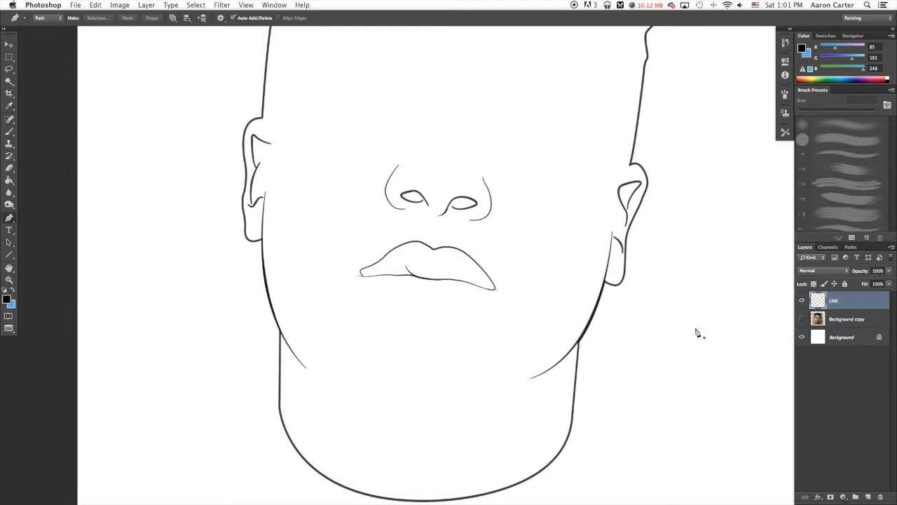
left_click(802, 319)
Set the Brush size to 13 px and return to the Pen tool
key("super+plus")
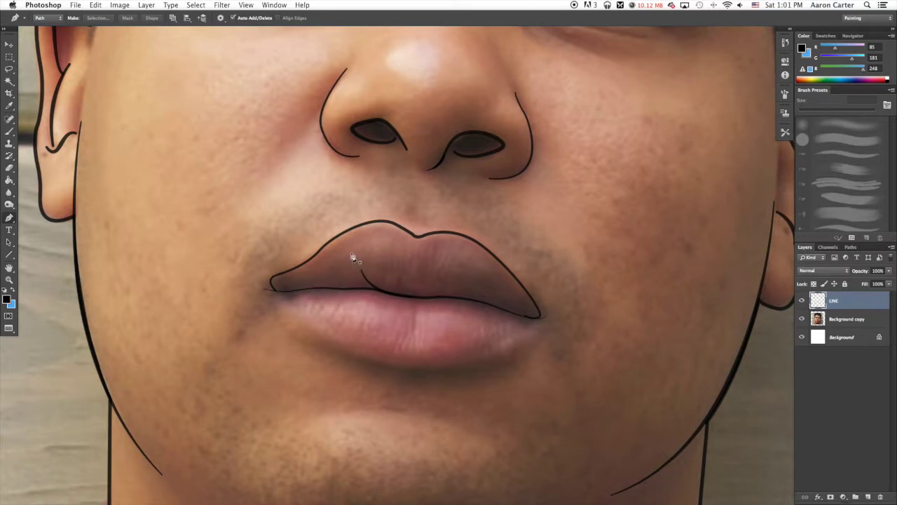
left_click(10, 132)
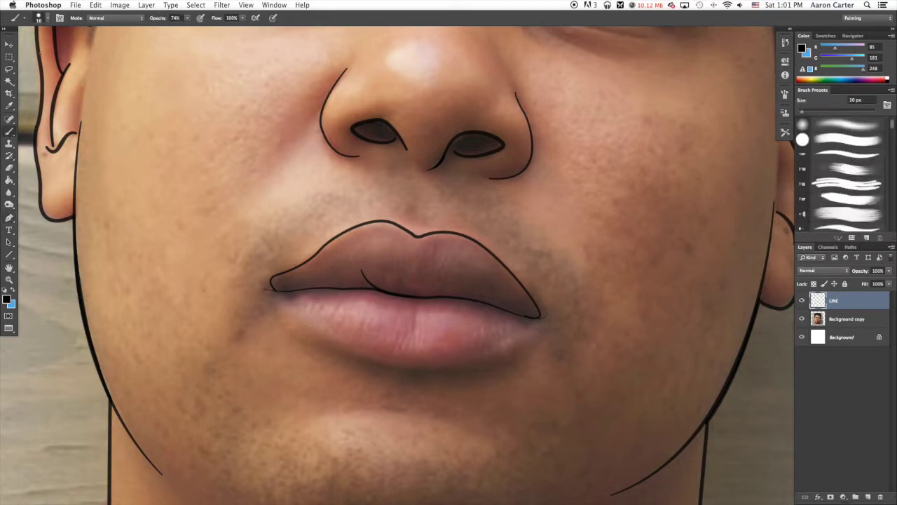
left_click(48, 18)
double_click(90, 34)
type("13")
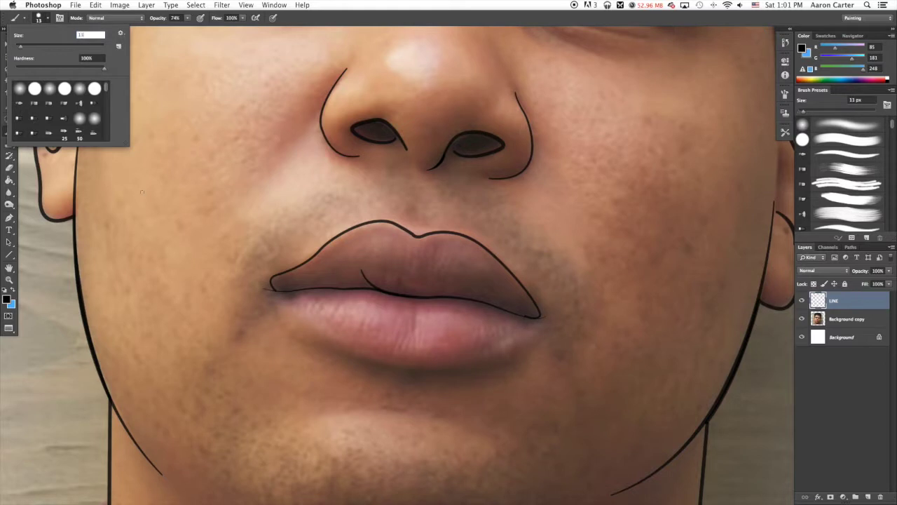
left_click(9, 217)
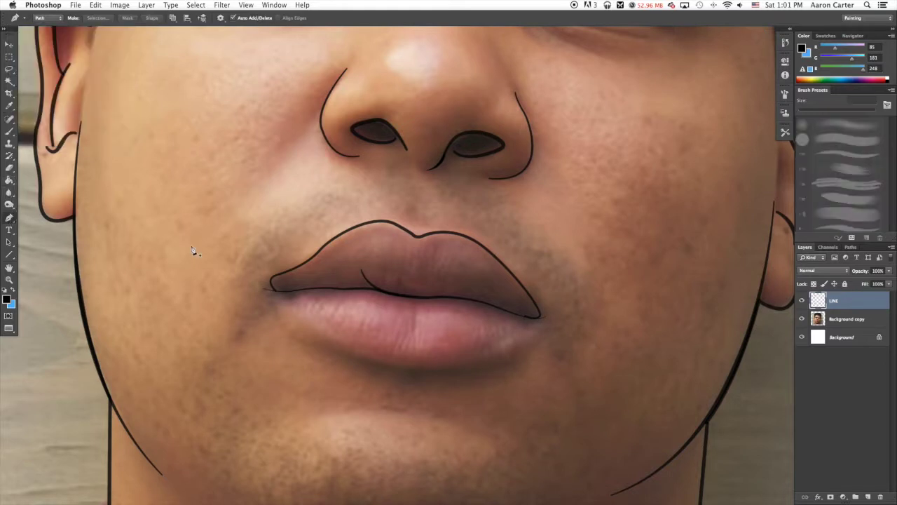
Trace the lower lip's bottom edge with a curved Pen path stroked with the Brush on the LINE layer, and delete the path
left_click(335, 343)
left_click_drag(495, 352, 581, 312)
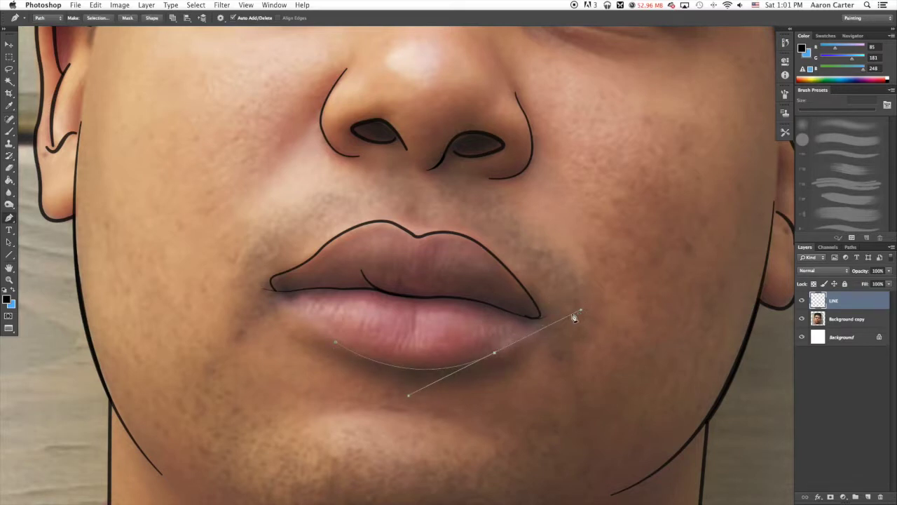
right_click(564, 245)
left_click(597, 297)
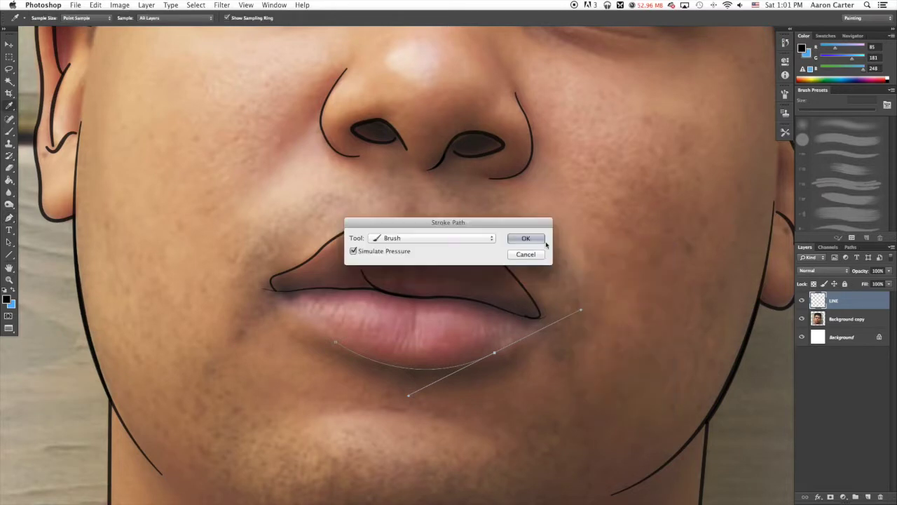
left_click(526, 238)
right_click(483, 239)
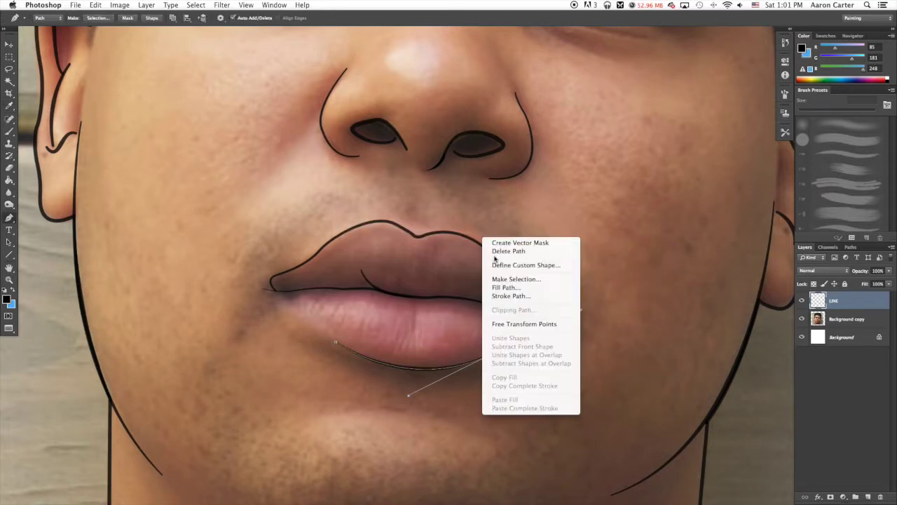
left_click(494, 259)
right_click(484, 241)
left_click(501, 251)
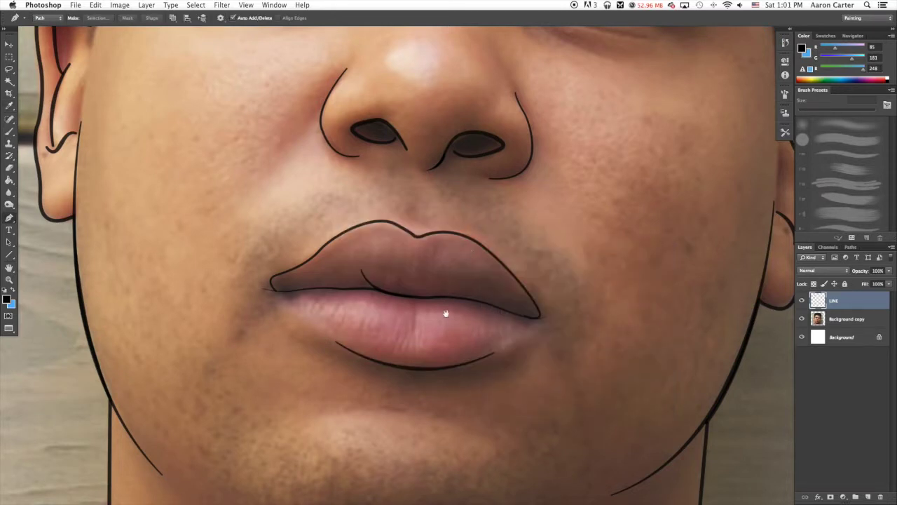
Set the Brush size to 10 px and return to the Pen tool
left_click_drag(446, 313, 402, 254)
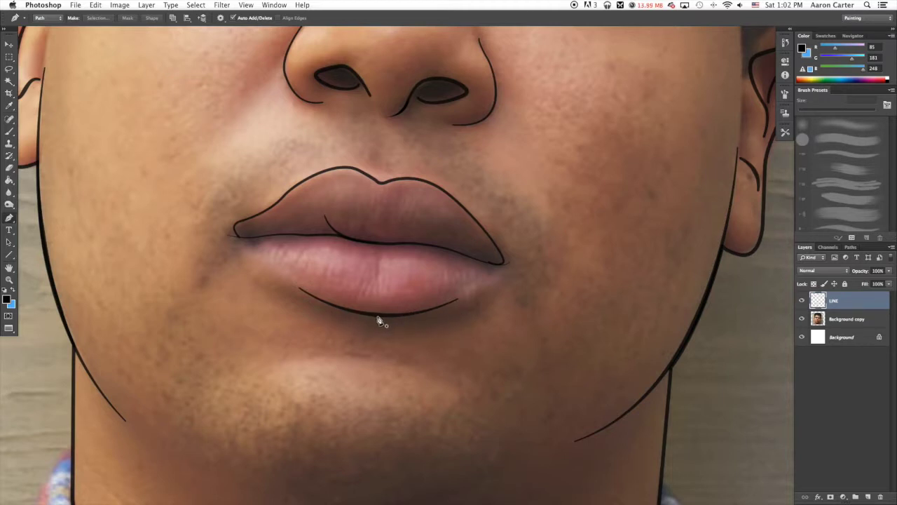
left_click(9, 131)
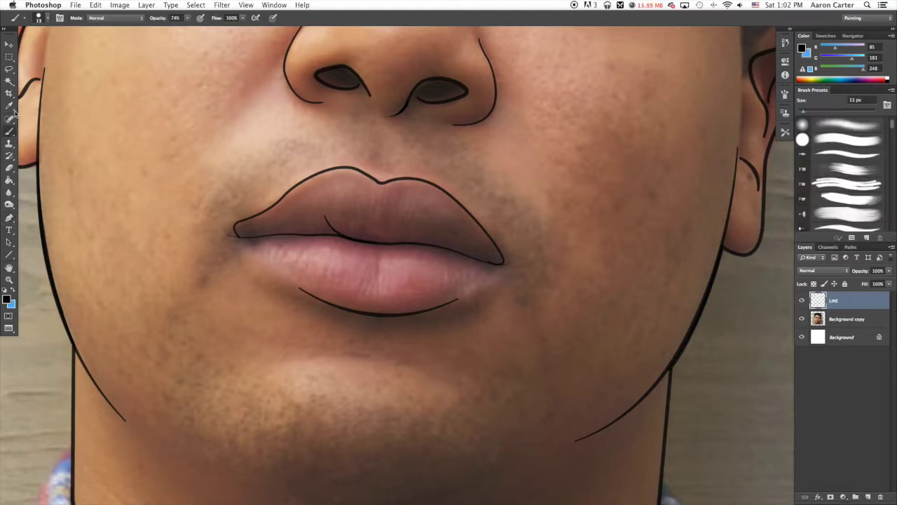
left_click(47, 18)
type("10")
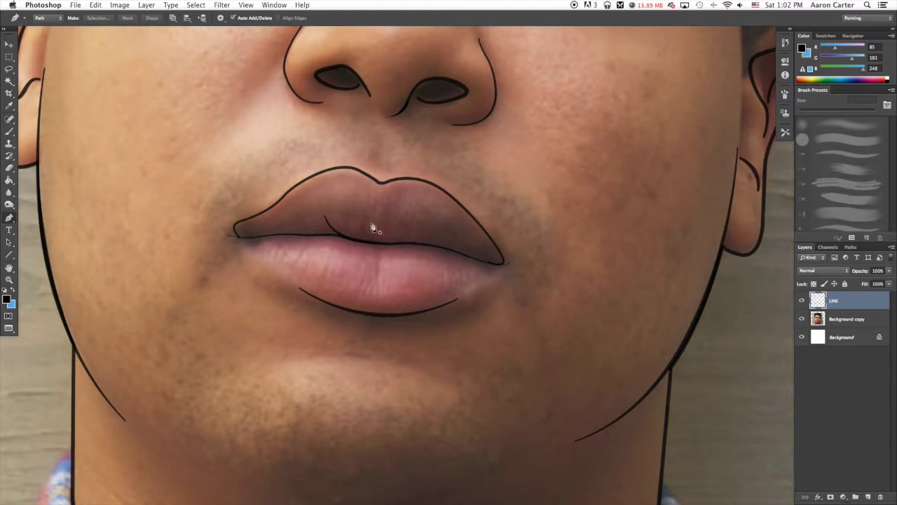
Draw a shallow curved Pen path just beneath the lower lip line as a shadow contour
key("super+equal")
left_click_drag(359, 298, 323, 262)
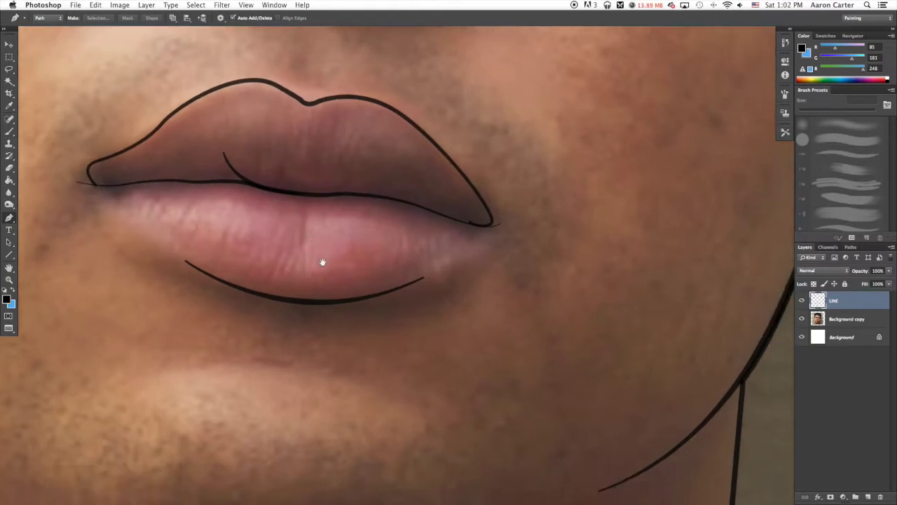
left_click(220, 299)
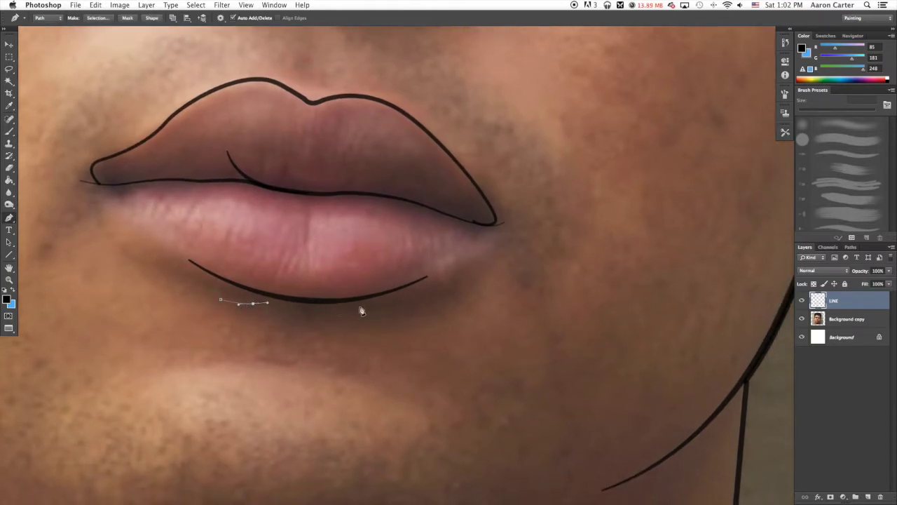
left_click_drag(325, 300, 364, 306)
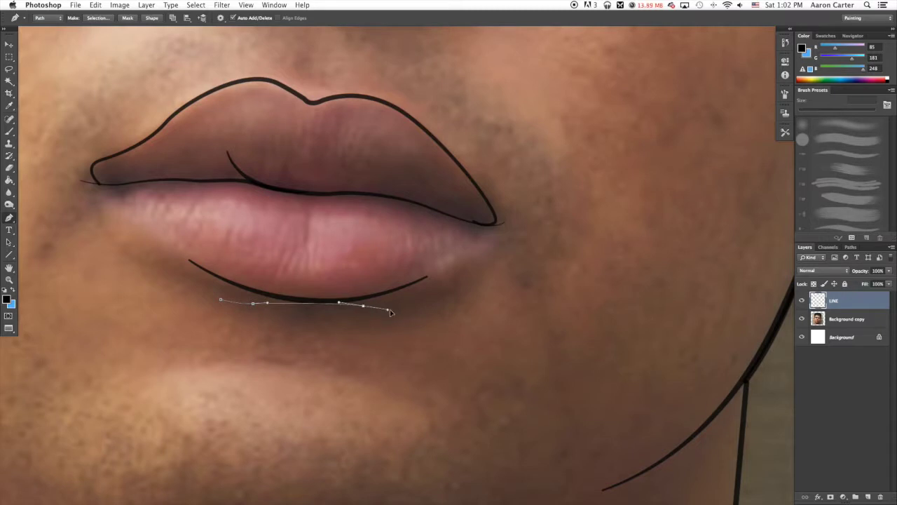
left_click(430, 293)
Stroke the contour path beneath the lower lip with the Brush on the LINE layer, and delete the path
right_click(461, 253)
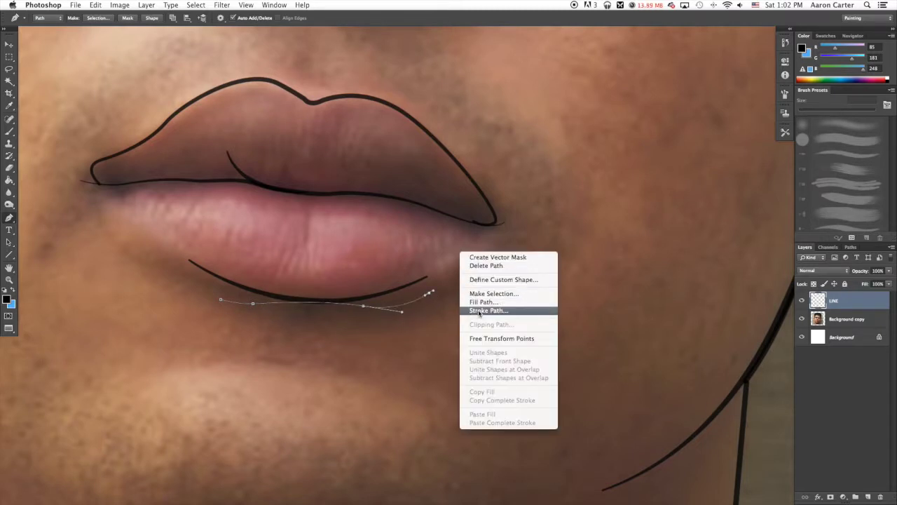
left_click(477, 312)
left_click(523, 239)
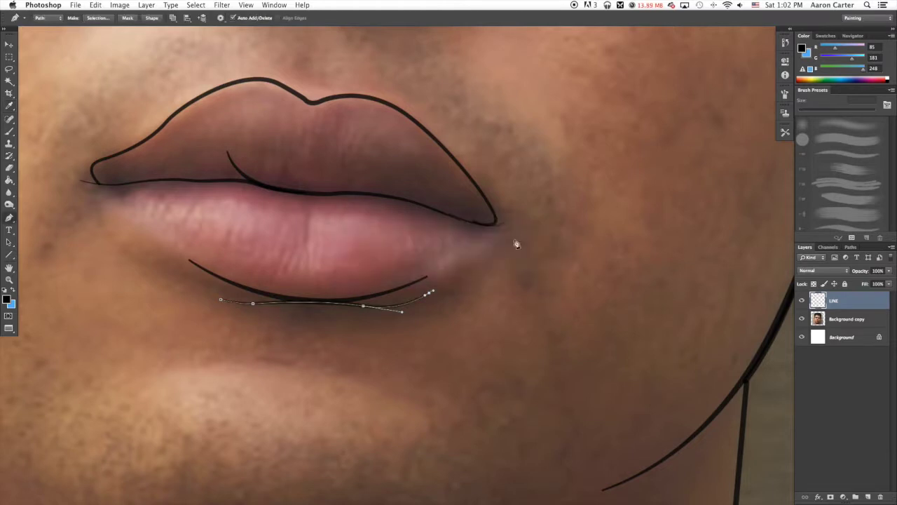
right_click(495, 239)
left_click(469, 216)
key("Return")
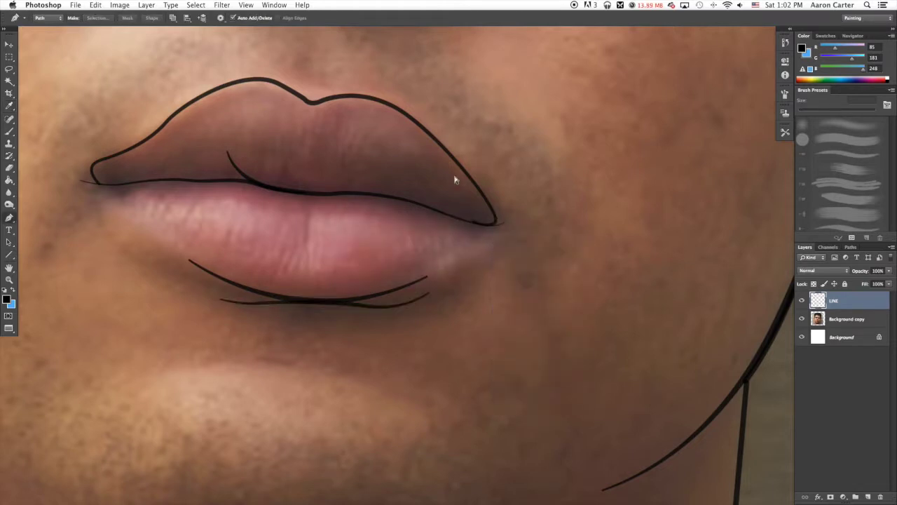
Check the whole line drawing with the Background copy photo layer hidden, and show the photo again
key("super+minus")
key("super+minus")
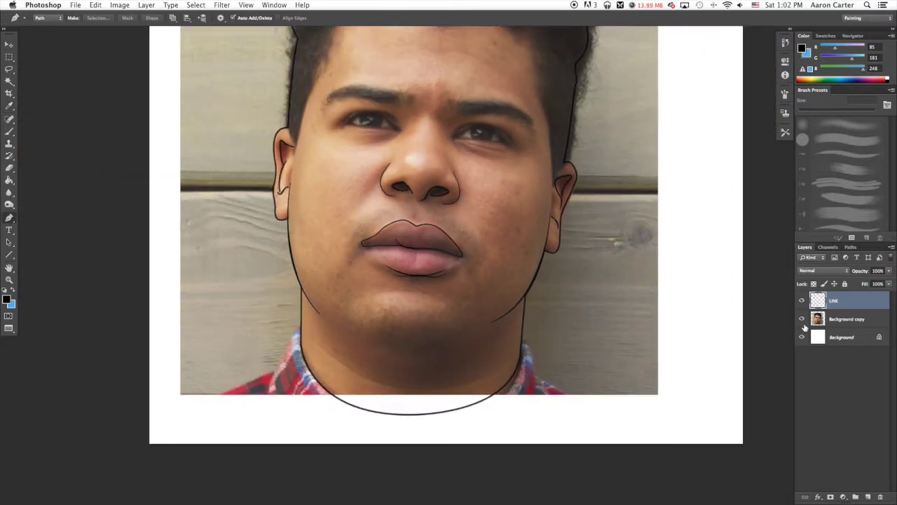
left_click(803, 319)
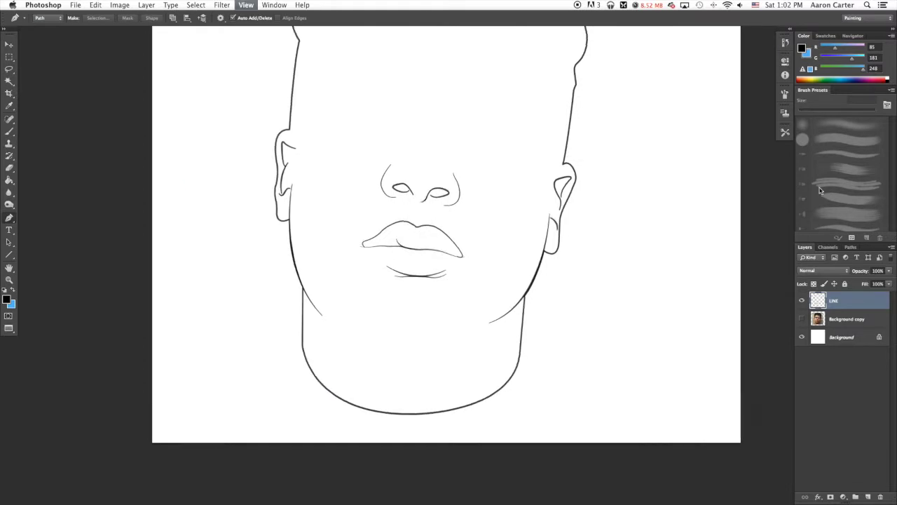
key("super+minus")
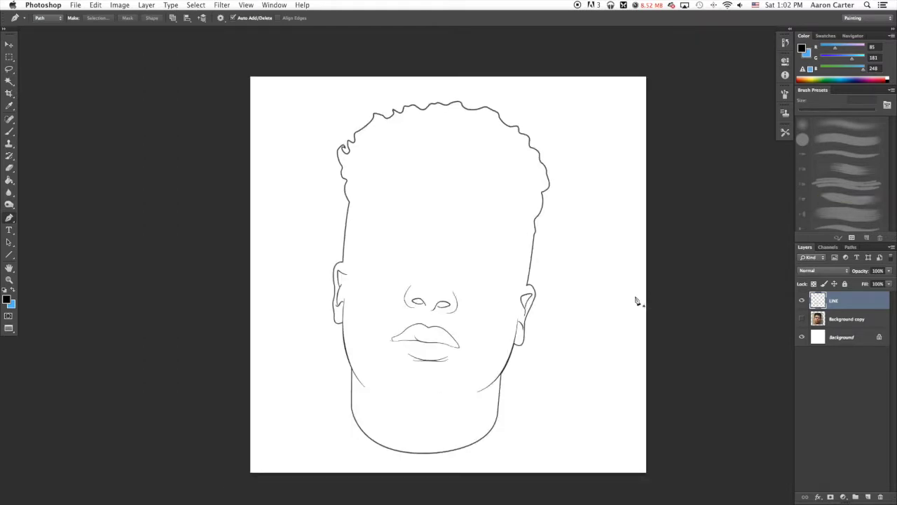
left_click(802, 319)
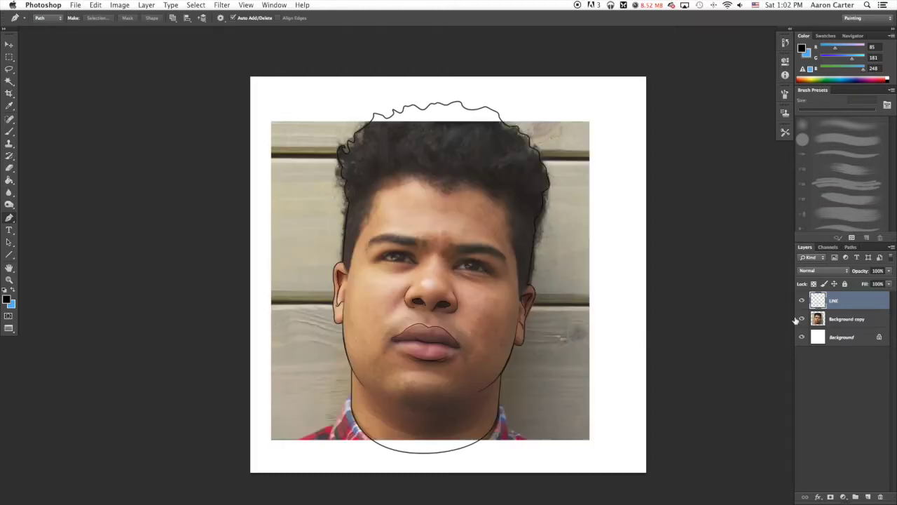
key("super+equal")
key("super+equal")
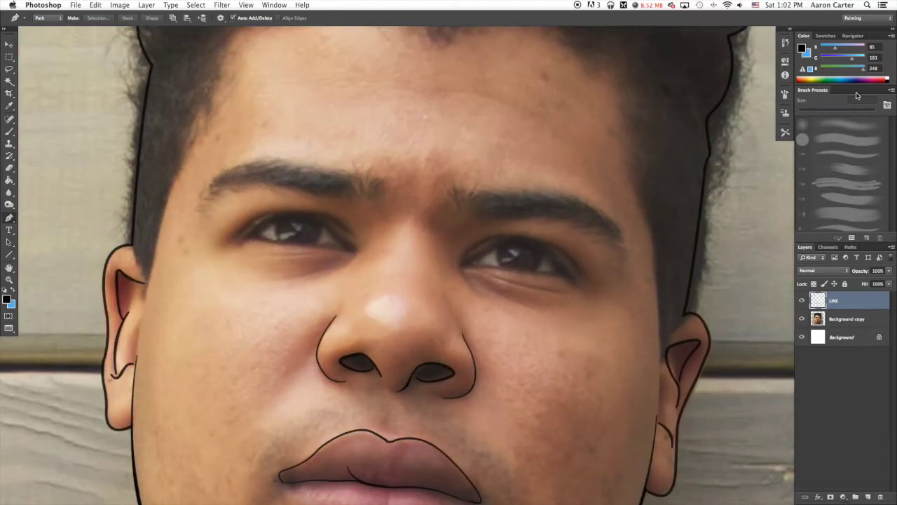
key("super+equal")
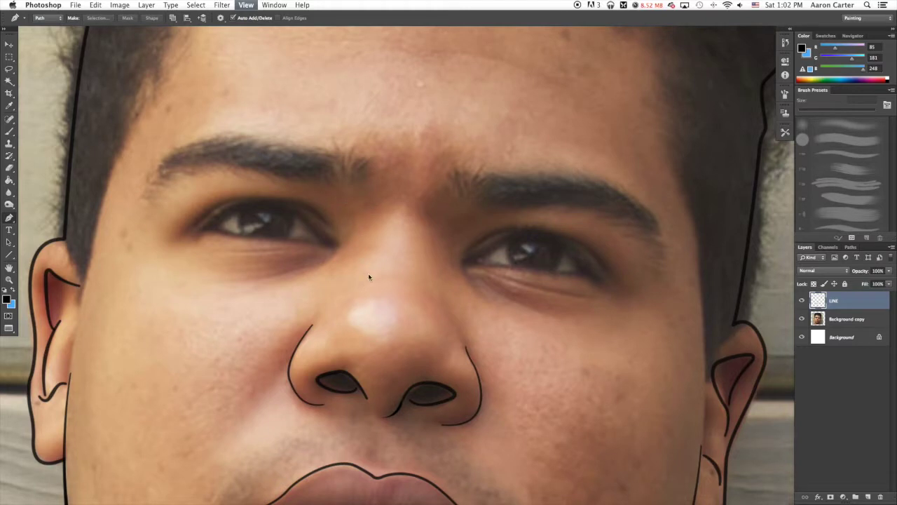
key("super+equal")
key("super+equal")
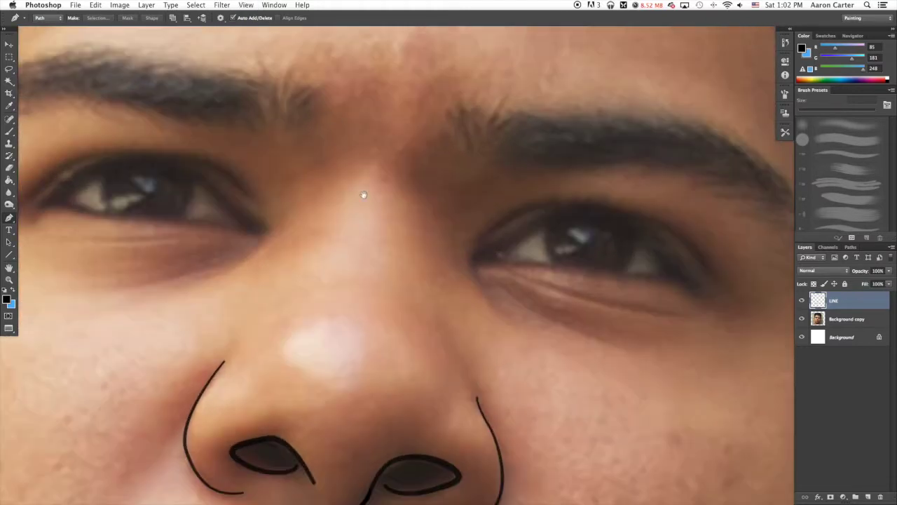
key("super+minus")
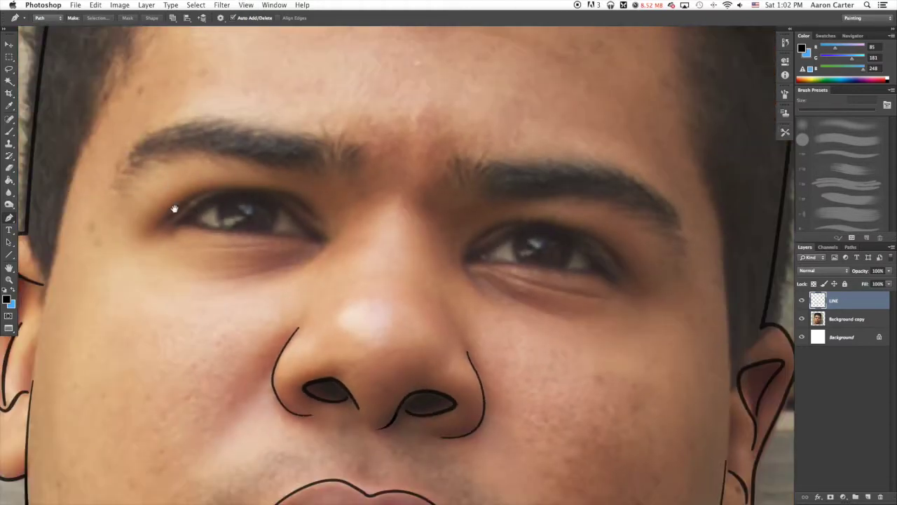
left_click_drag(200, 319, 208, 287)
left_click_drag(205, 232, 202, 283)
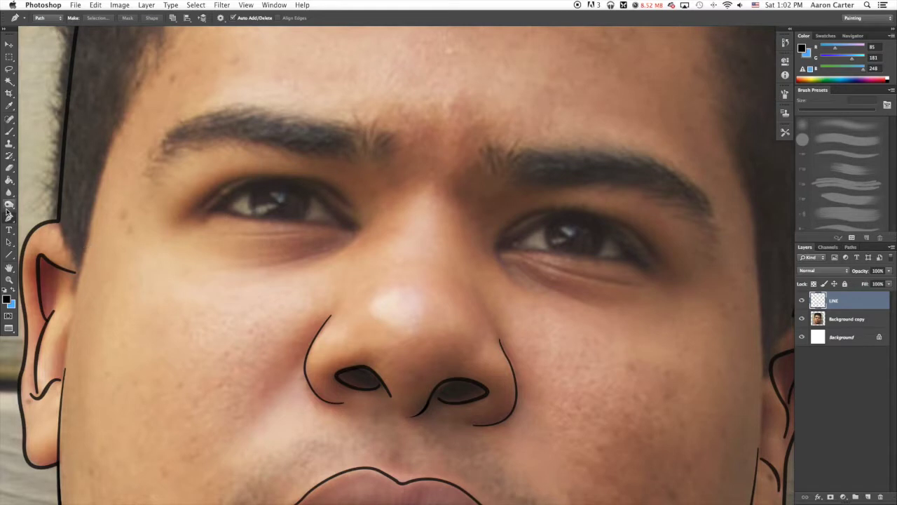
left_click(204, 206)
left_click_drag(270, 184, 314, 176)
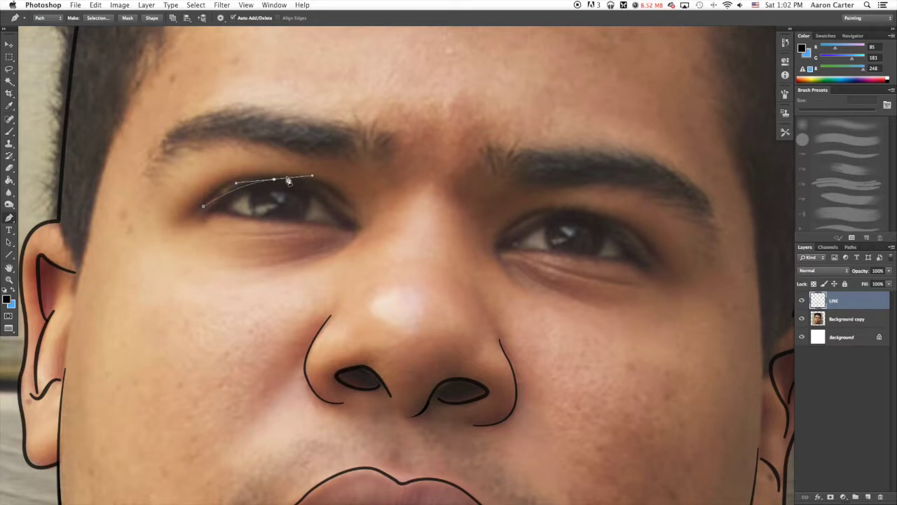
key("super+z")
key("super+z")
Draw a curved Pen path along the upper eyelid of the eye on the photo's left, from outer corner to inner corner
left_click(197, 208)
left_click_drag(261, 171, 307, 182)
left_click(311, 181)
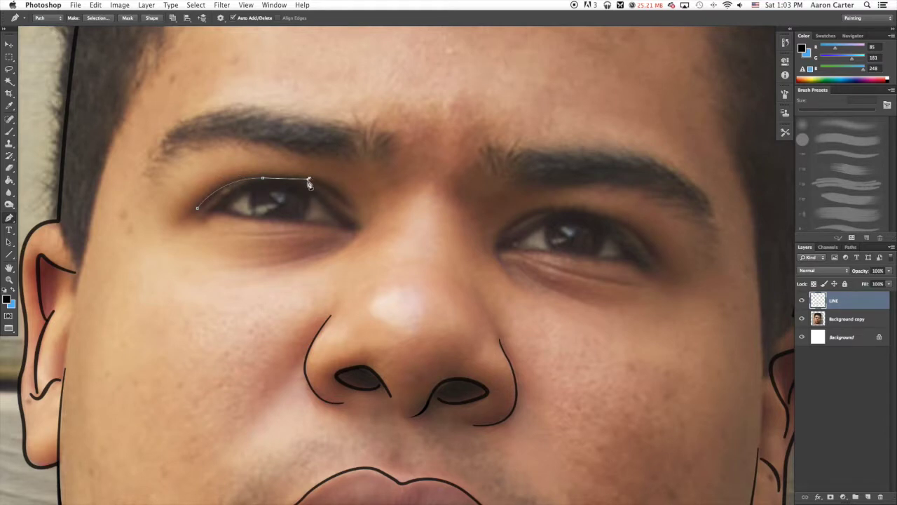
left_click(358, 93, "super")
key("super+plus")
key("super+plus")
key("super+minus")
key("super+minus")
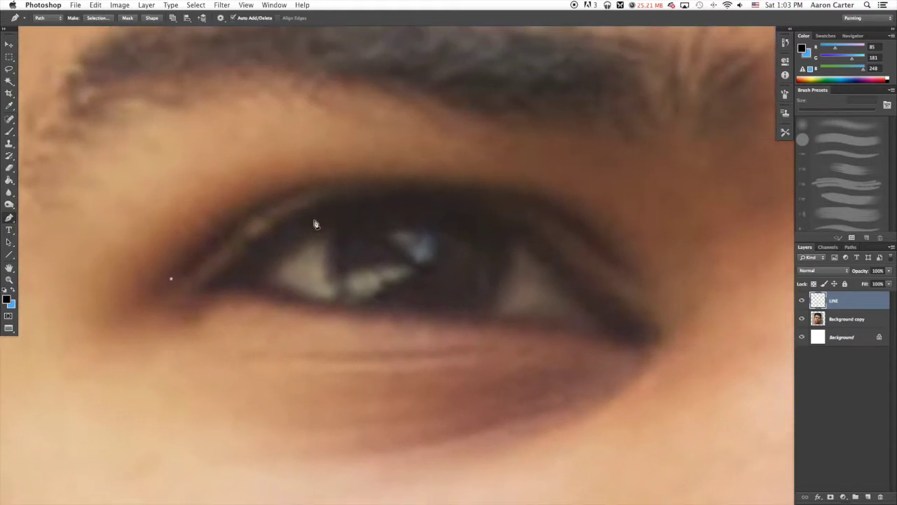
left_click_drag(305, 192, 372, 192)
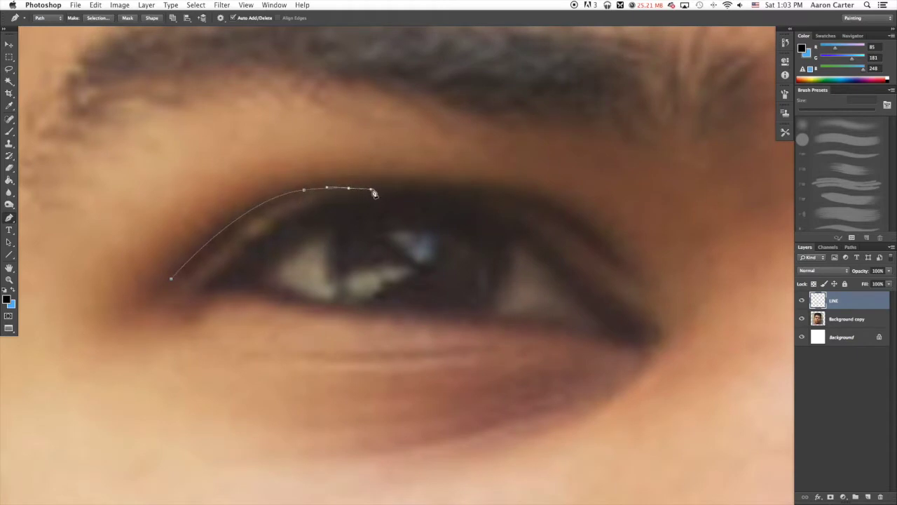
left_click_drag(496, 195, 523, 189)
left_click(496, 194, "alt")
left_click_drag(617, 259, 681, 338)
Stroke the left eye's upper eyelid path with the Brush on the LINE layer, and delete the path
right_click(613, 204)
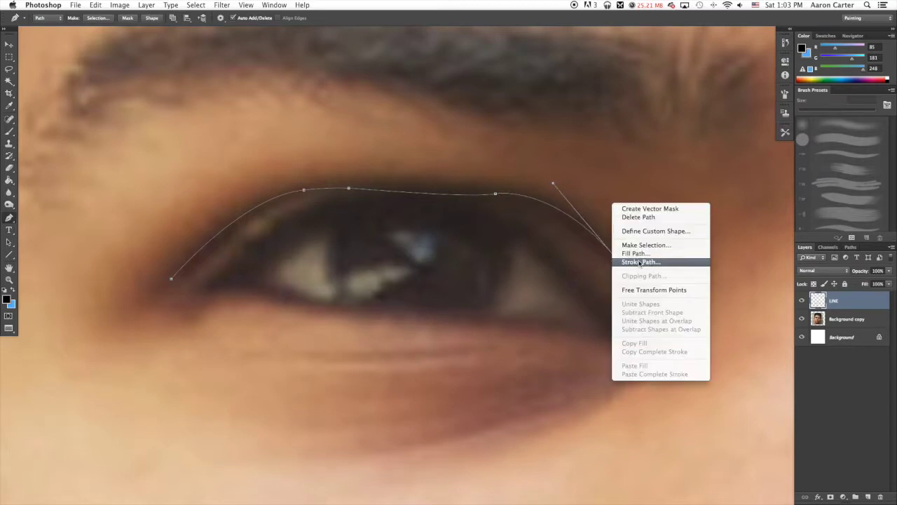
left_click(642, 262)
left_click(526, 240)
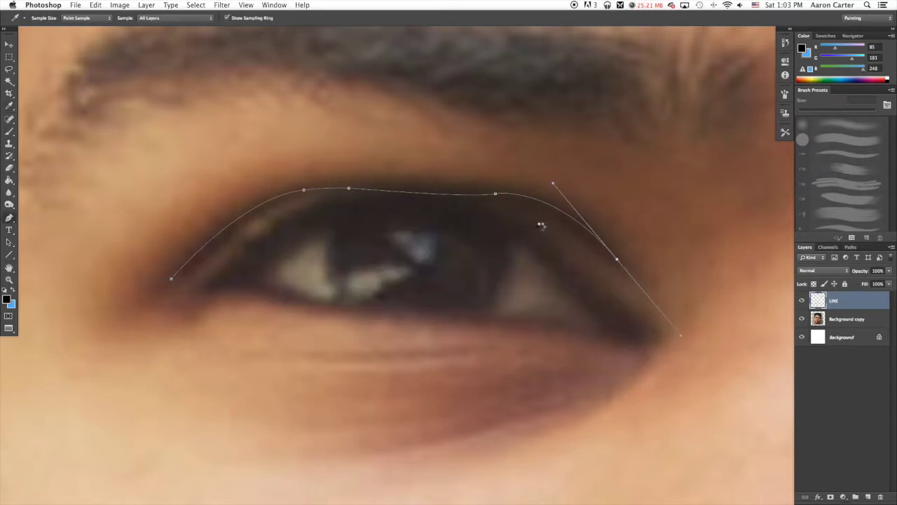
right_click(559, 226)
left_click(561, 235)
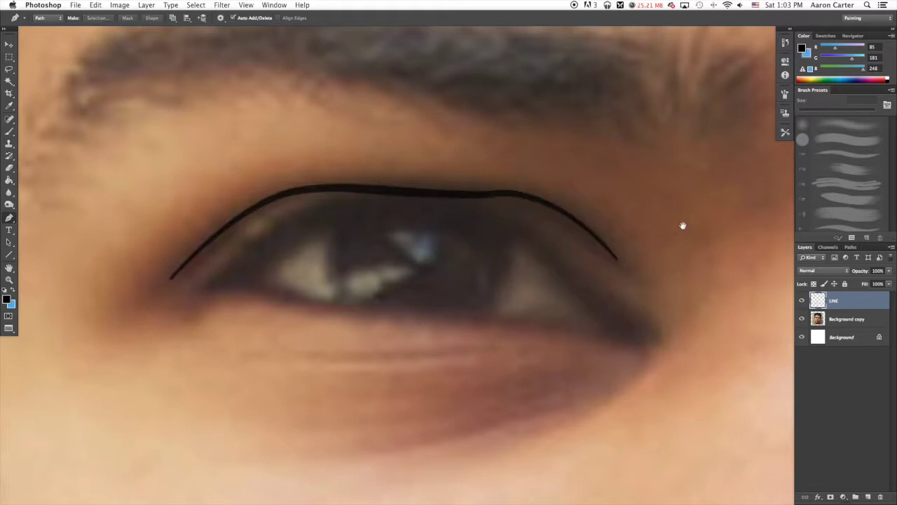
Draw a curved Pen path along the upper eyelid of the eye on the photo's right, from outer corner to inner corner
left_click_drag(683, 225, 478, 137)
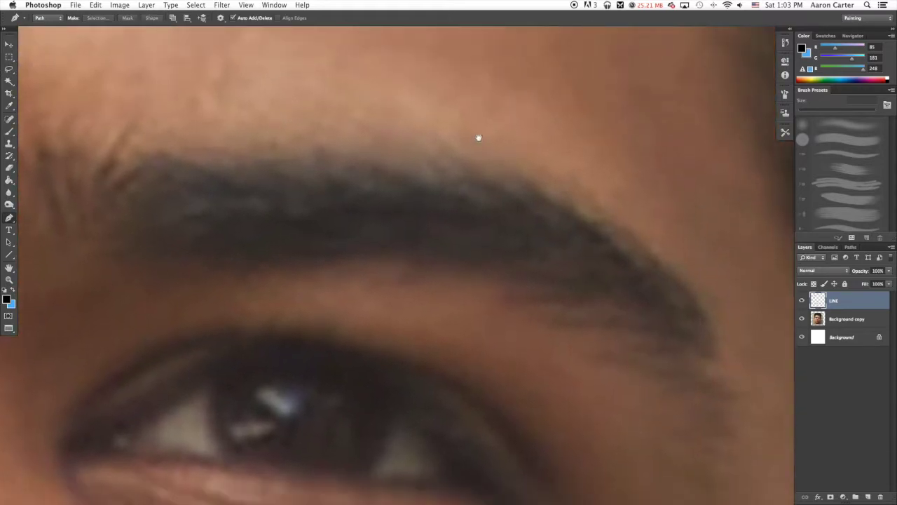
scroll(545, 256, "down", 5)
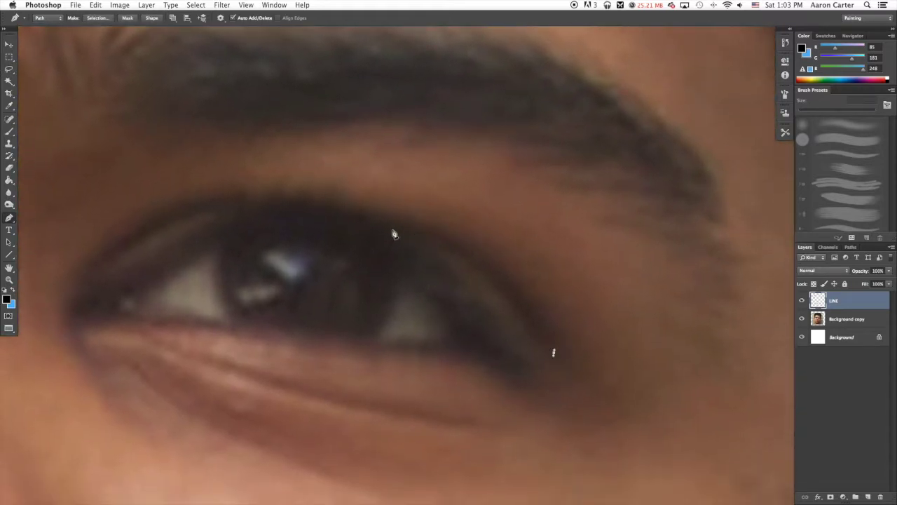
left_click_drag(398, 227, 312, 218)
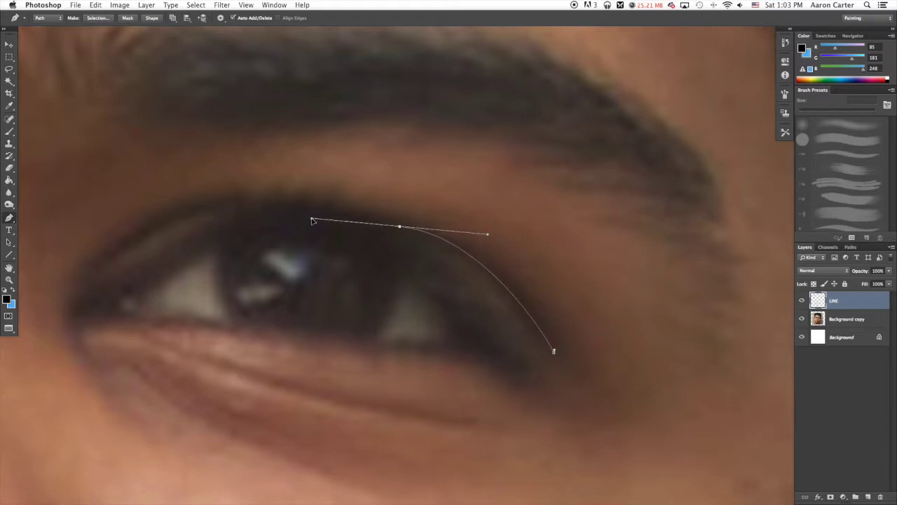
left_click(234, 202)
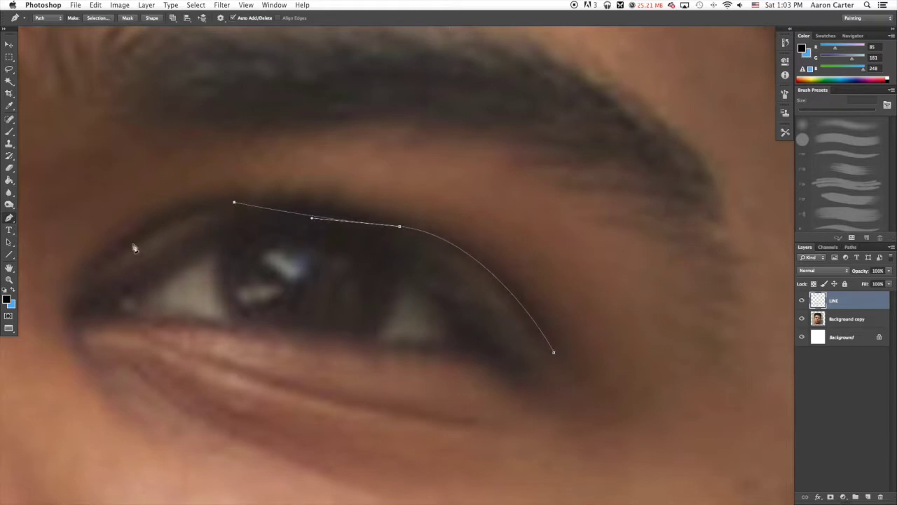
left_click_drag(154, 224, 114, 253)
left_click_drag(89, 283, 83, 296)
key("super+alt+z")
key("super+alt+z")
left_click_drag(102, 262, 41, 330)
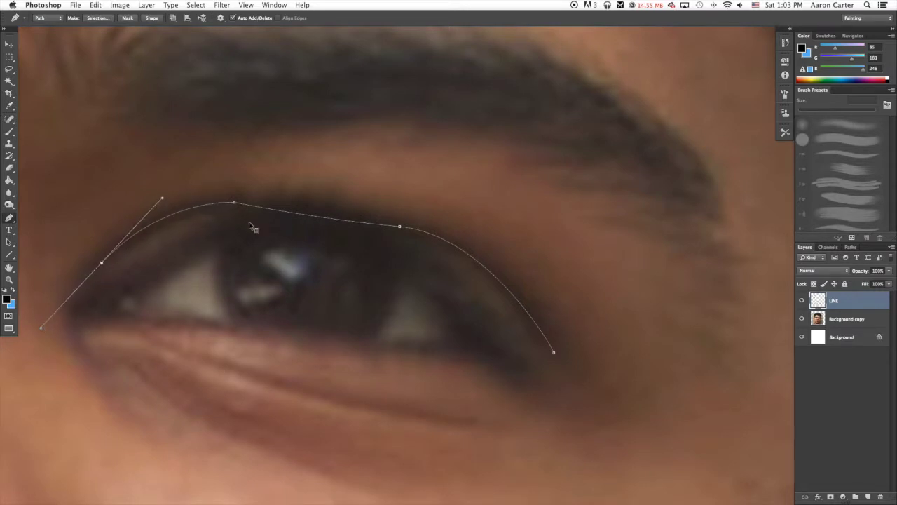
Stroke the right eye's upper eyelid path with the Brush on the LINE layer, using Simulate Pressure
right_click(250, 225)
left_click(280, 286)
left_click(526, 238)
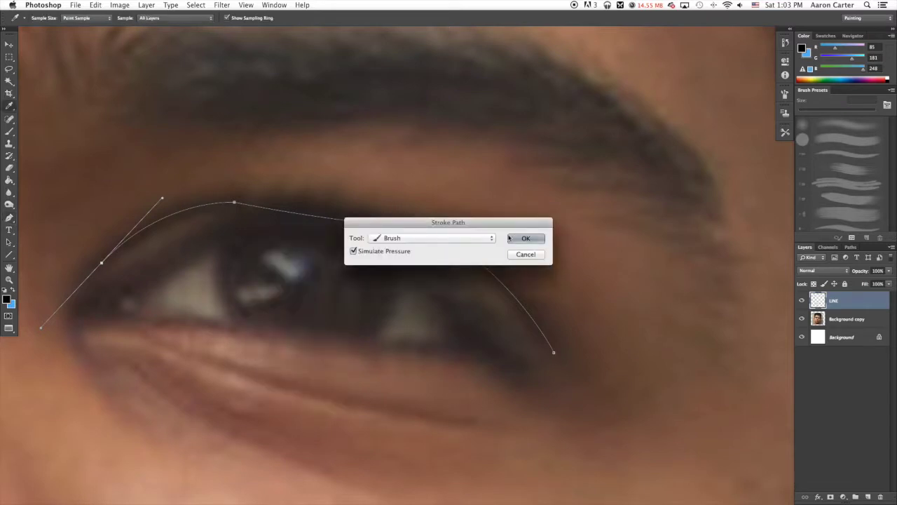
Delete the stroked upper eyelid path of the eye on the photo's right
right_click(483, 231)
left_click(494, 243)
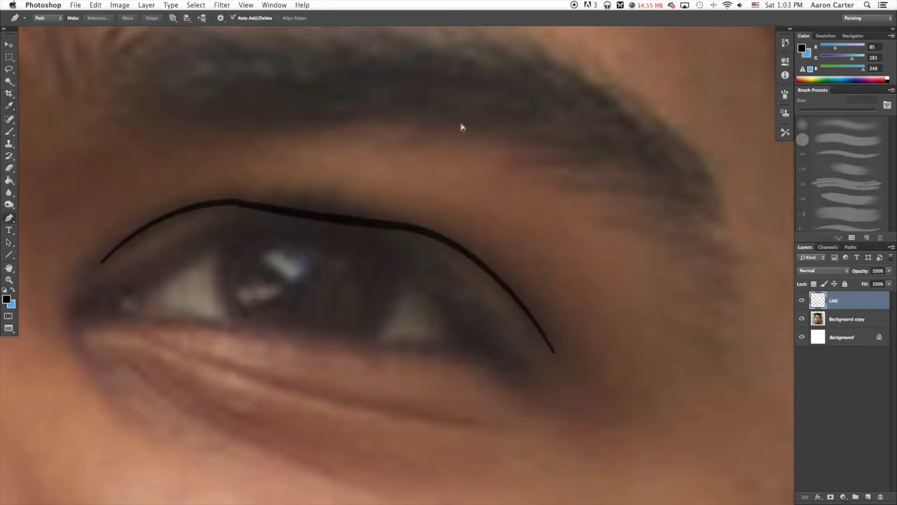
Hide the Background copy photo layer, check the traced line drawing on its own, and show the photo again
key("super+minus")
key("super+minus")
key("super+minus")
key("super+minus")
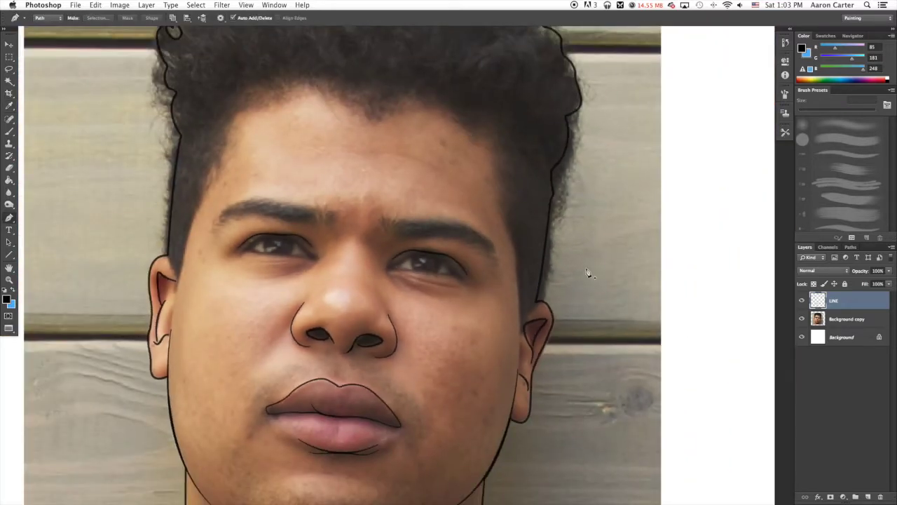
left_click(802, 319)
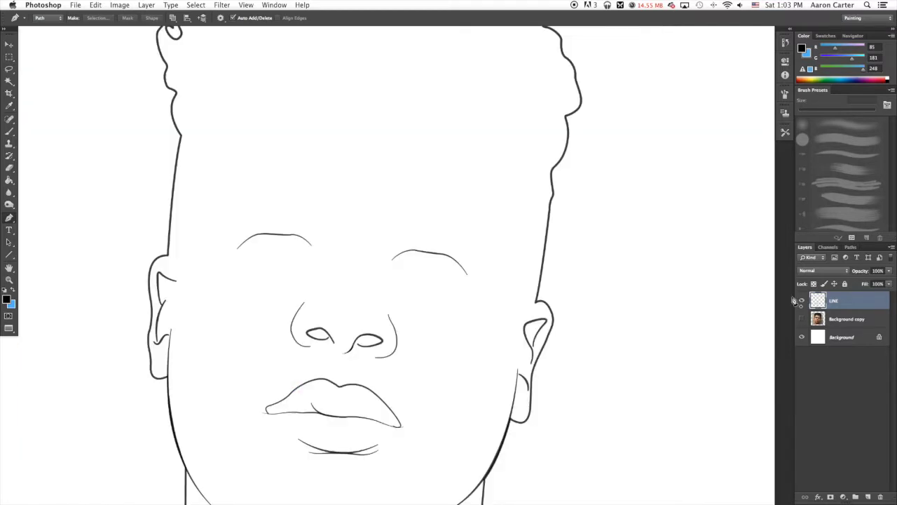
key("super+minus")
key("super+minus")
key("super+plus")
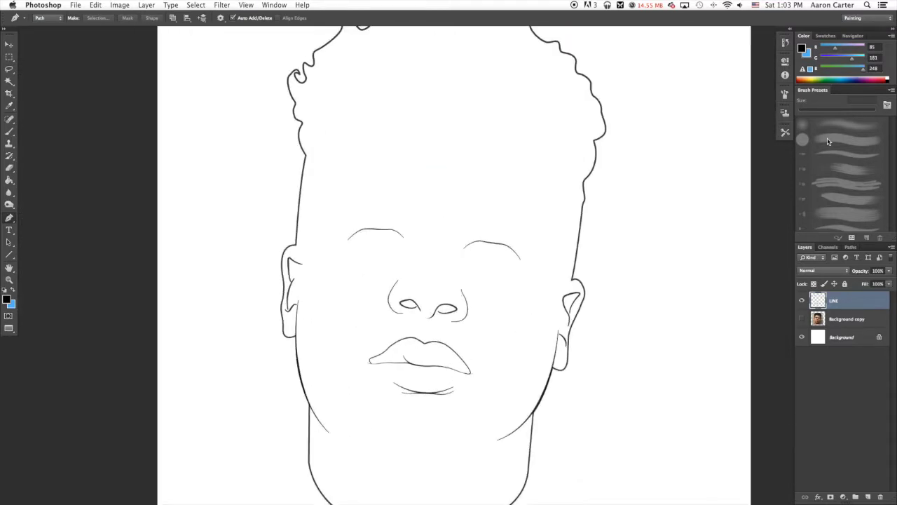
key("super+minus")
key("super+plus")
key("super+plus")
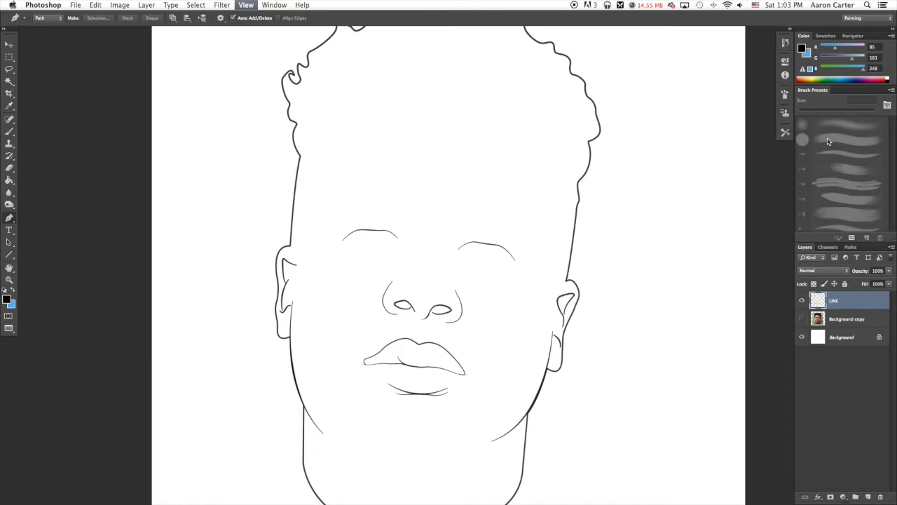
key("super+minus")
key("super+minus")
key("super+plus")
key("super+minus")
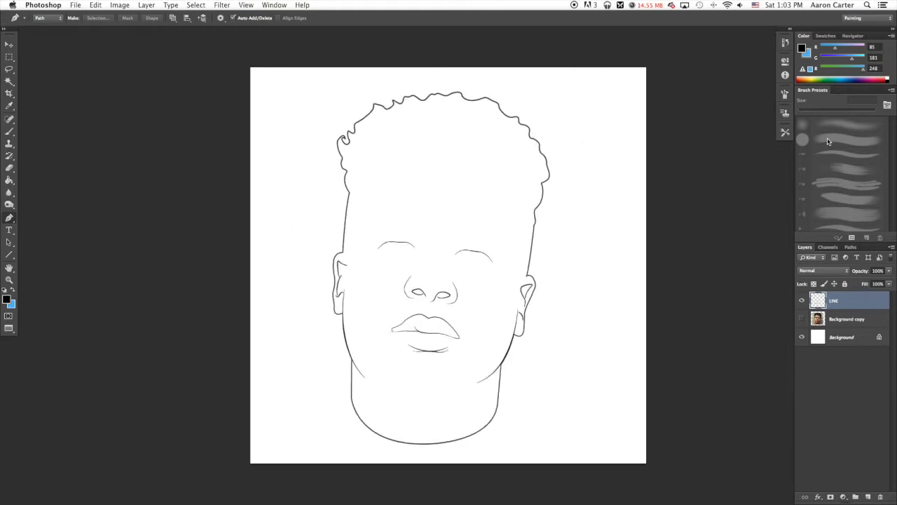
scroll(591, 192, "right", 2)
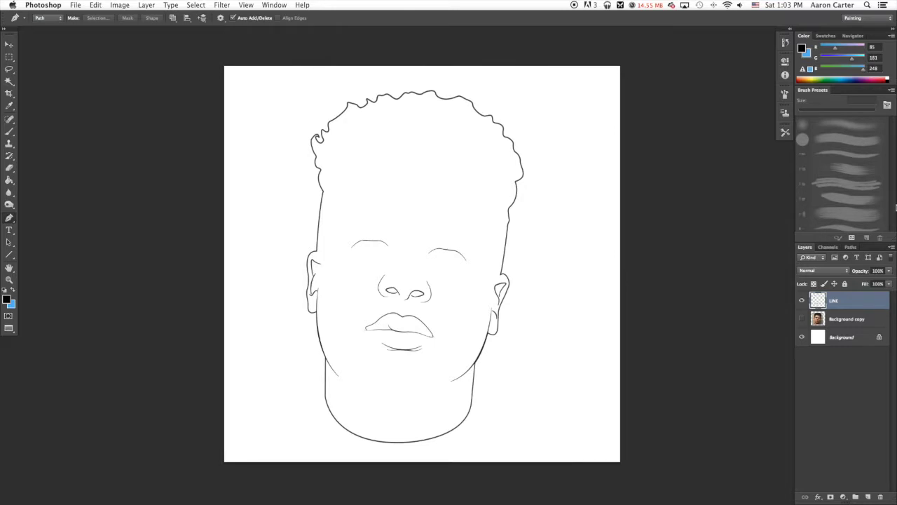
key("super+plus")
key("super+plus")
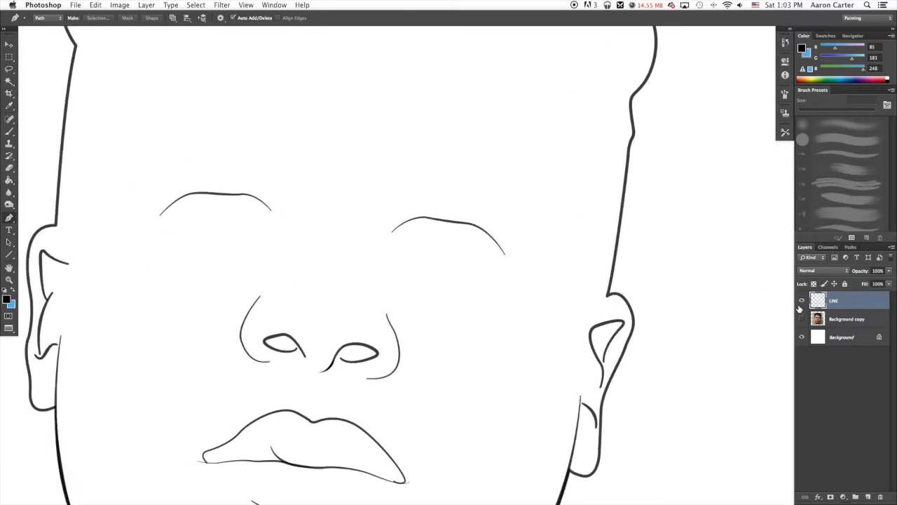
left_click(802, 319)
Set the Brush's Shape Dynamics minimum diameter to 100%
key("super+plus")
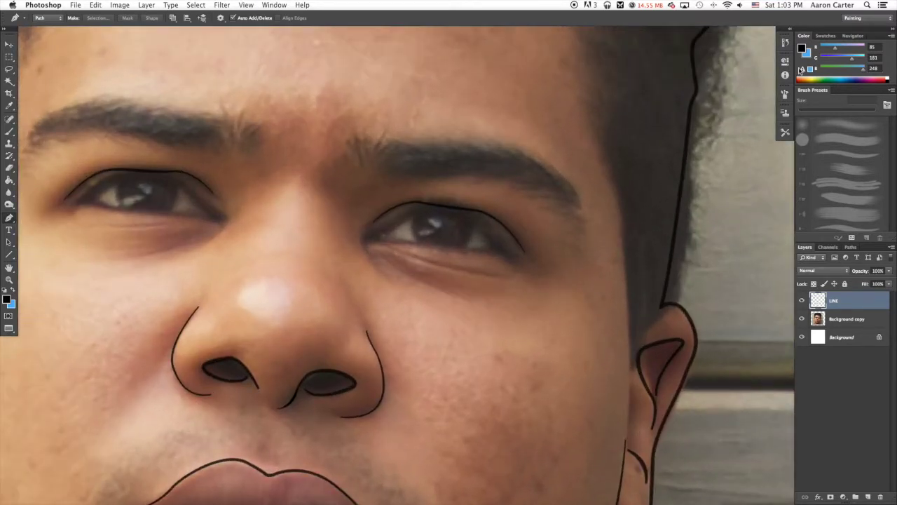
left_click(9, 132)
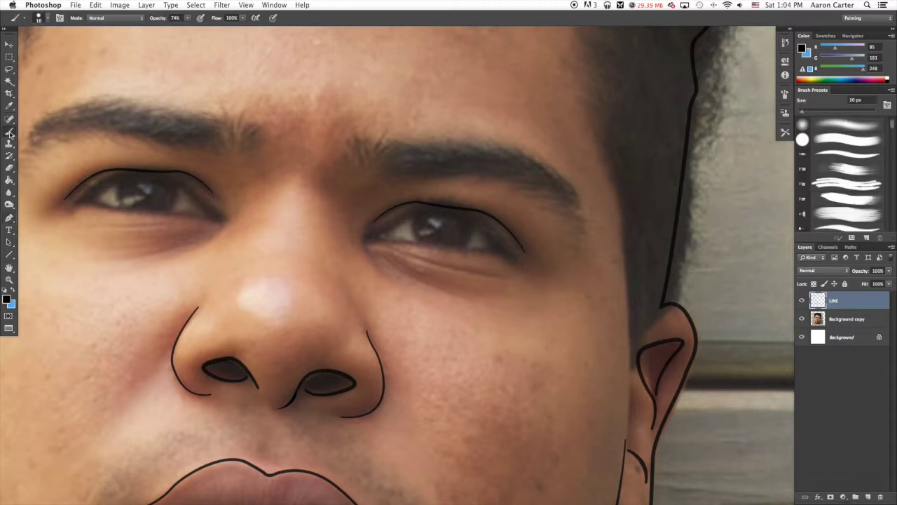
left_click(786, 95)
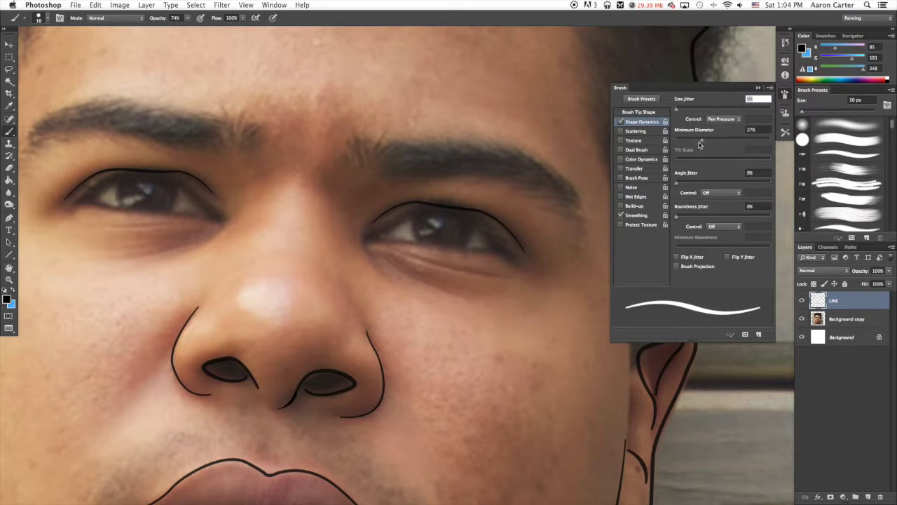
left_click_drag(702, 142, 773, 135)
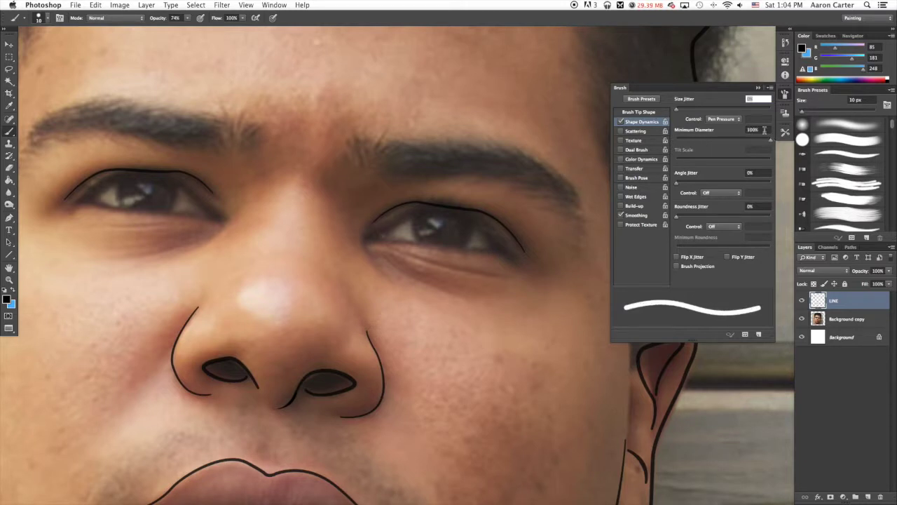
left_click(761, 88)
Test the Brush with a short stroke over the eye on the photo's right, undo it, and set the brush size to 8 px
key("super+plus")
key("super+plus")
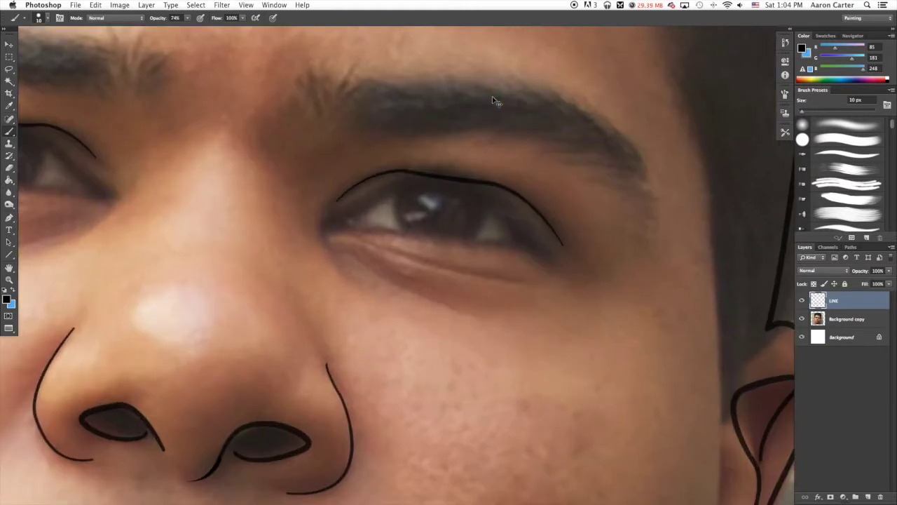
left_click_drag(383, 217, 449, 302)
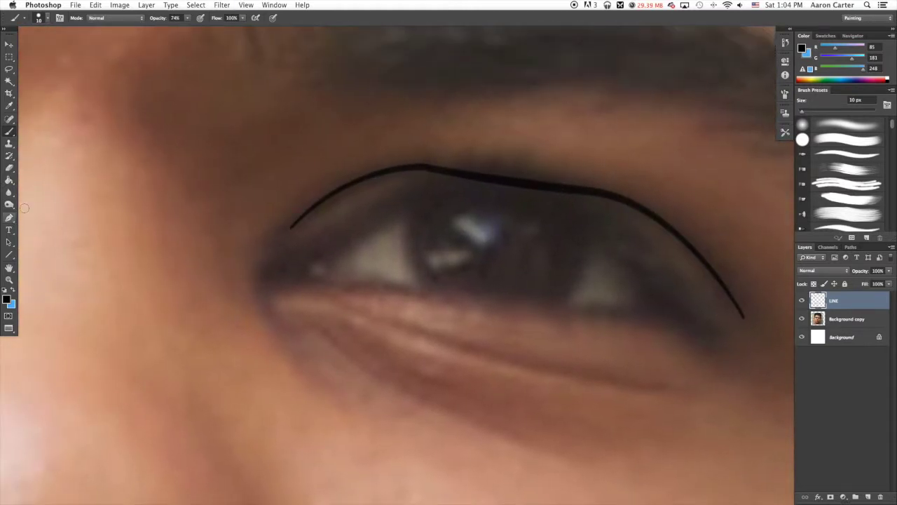
left_click_drag(356, 222, 411, 280)
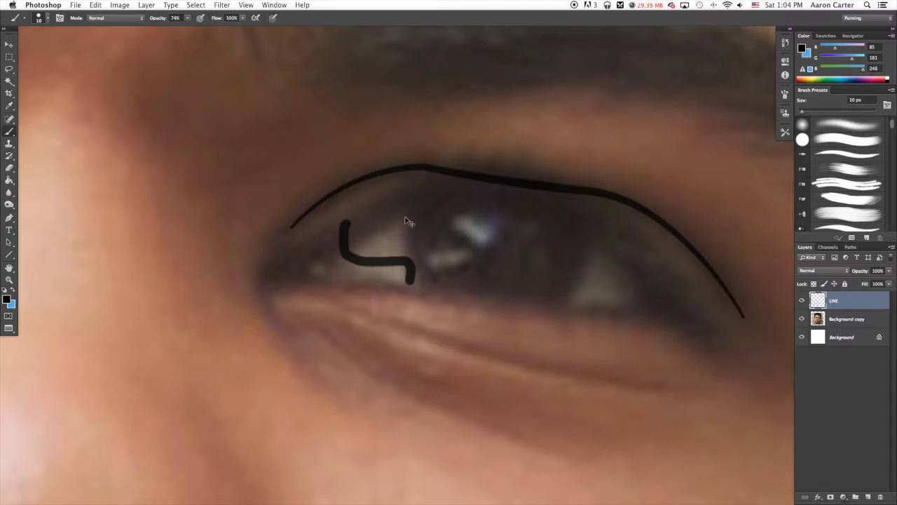
key("super+z")
left_click(46, 20)
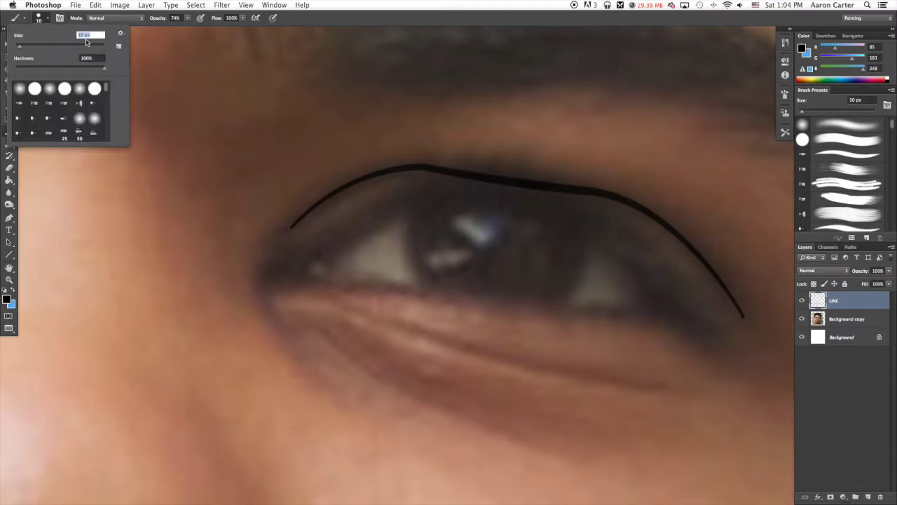
type("8")
Draw a Pen path along the lower lid edge of the eye on the photo's right, from inner corner to outer corner
left_click(11, 217)
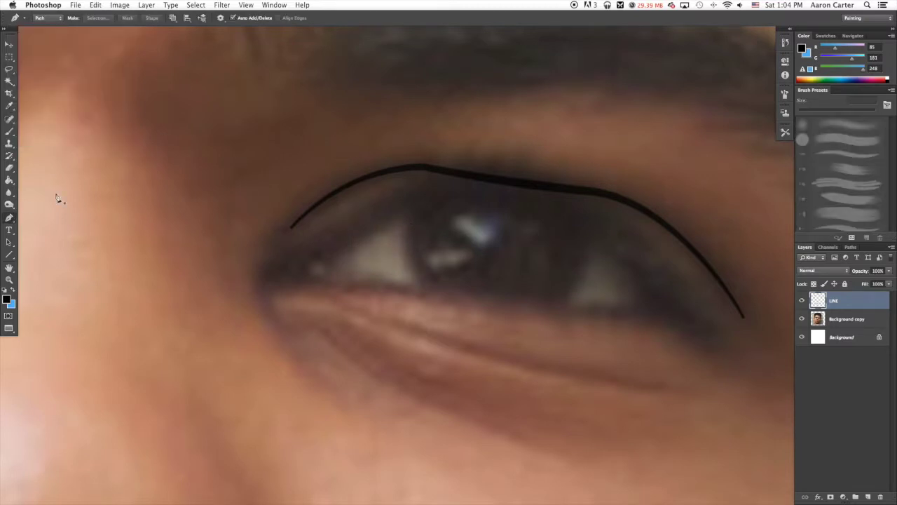
left_click(299, 278)
left_click_drag(364, 284, 381, 285)
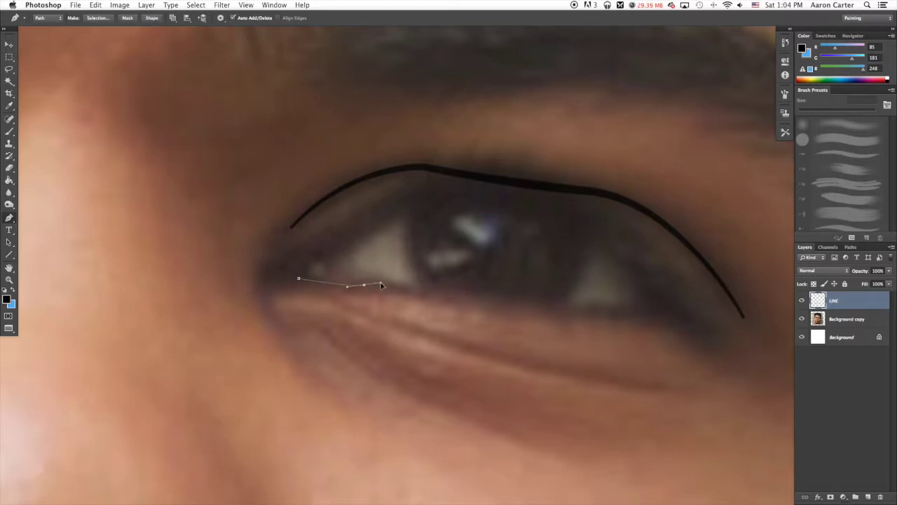
left_click_drag(470, 294, 498, 298)
left_click_drag(648, 310, 671, 322)
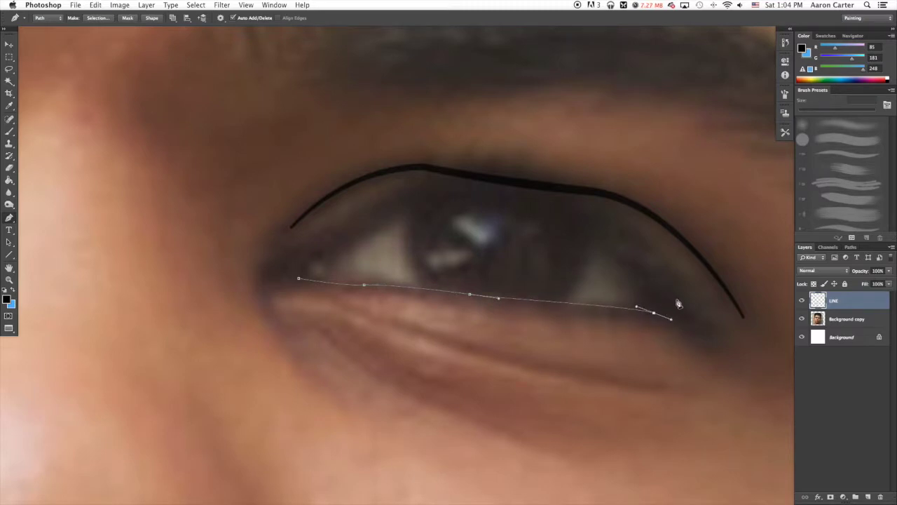
left_click_drag(647, 269, 606, 227)
left_click_drag(533, 188, 462, 182)
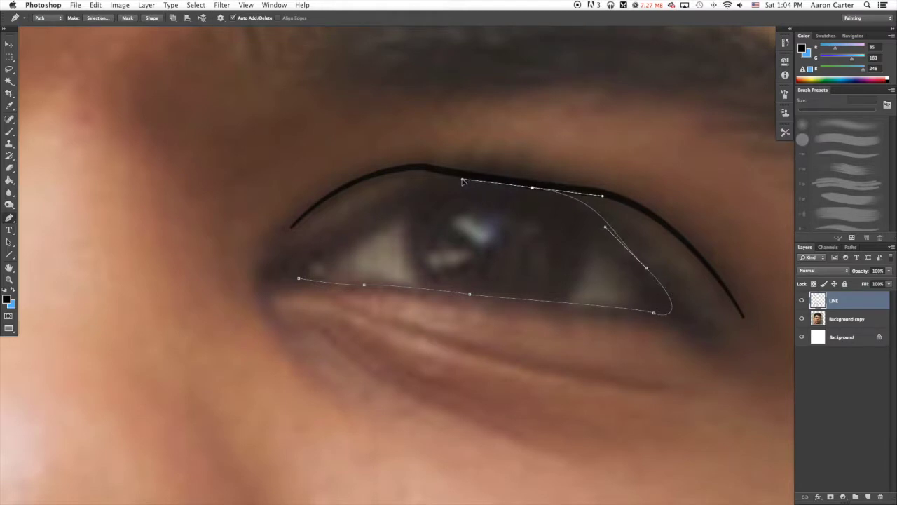
key("super+alt+z")
key("super+alt+z")
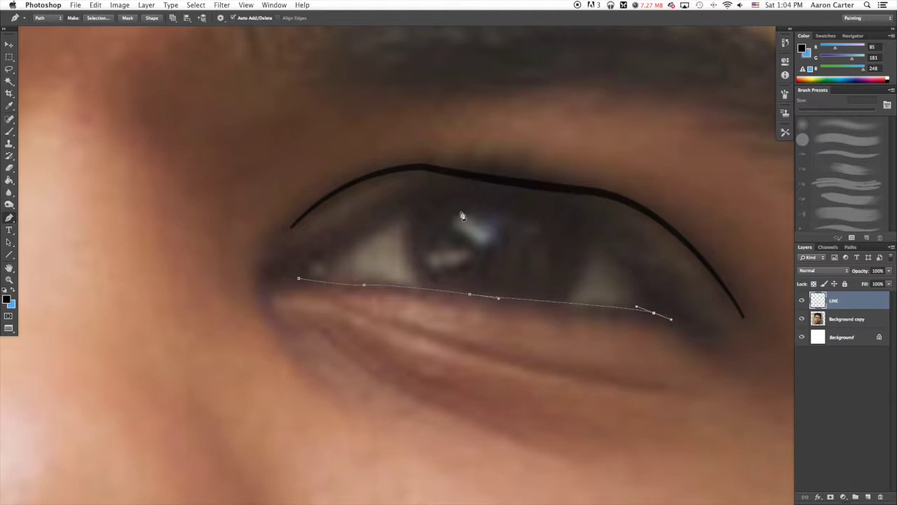
Continue the path around the outer corner and along the upper lash line, closing it at the inner corner
left_click_drag(661, 293, 642, 275)
left_click_drag(497, 183, 394, 179)
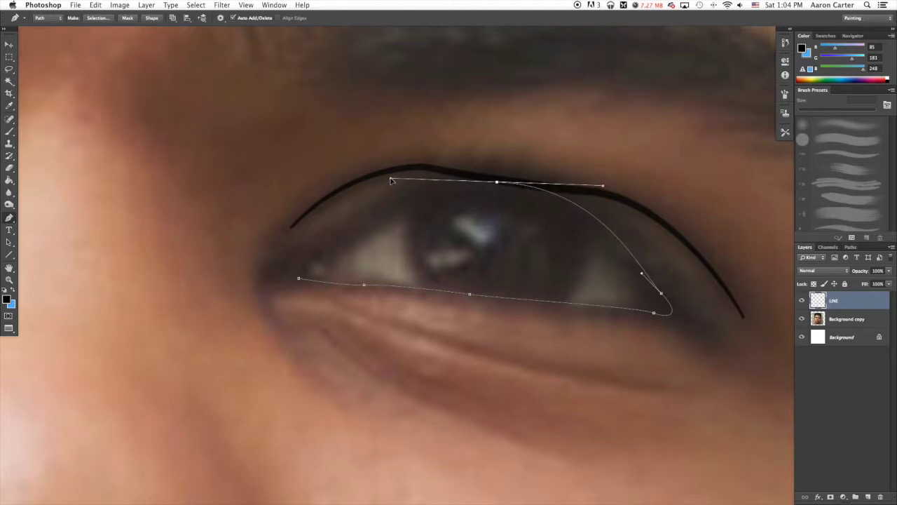
left_click(497, 183, "alt")
left_click_drag(335, 242, 252, 312)
left_click(335, 241, "alt")
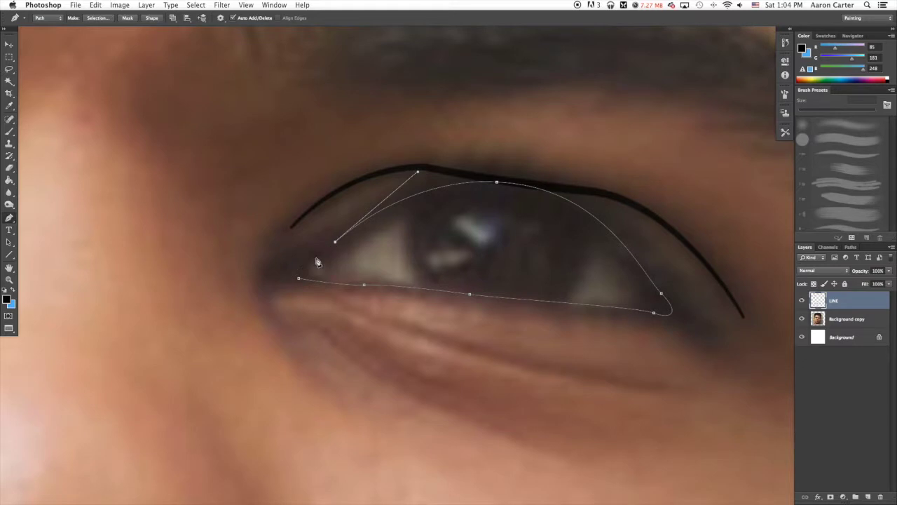
left_click_drag(313, 259, 339, 277)
Stroke the closed outline of the eye on the photo's right with the Brush on the LINE layer, and delete the path
right_click(402, 228)
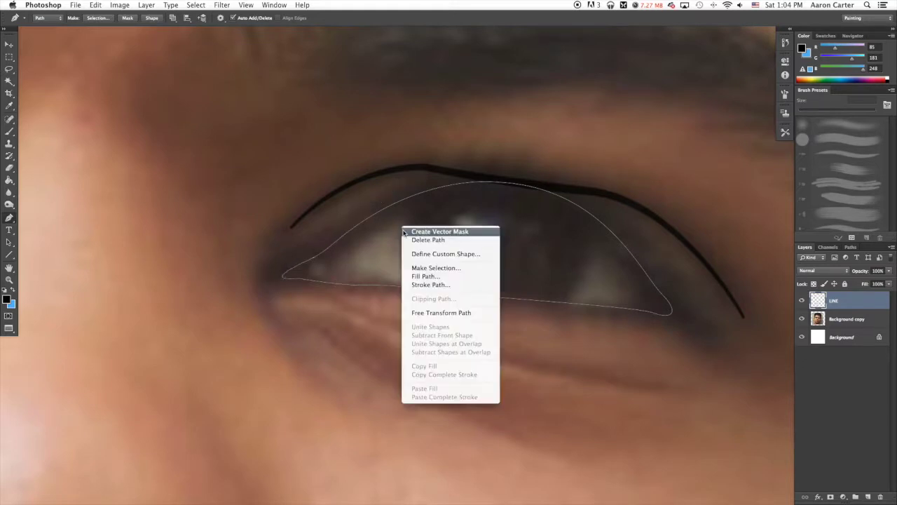
left_click(436, 284)
left_click(526, 239)
right_click(500, 215)
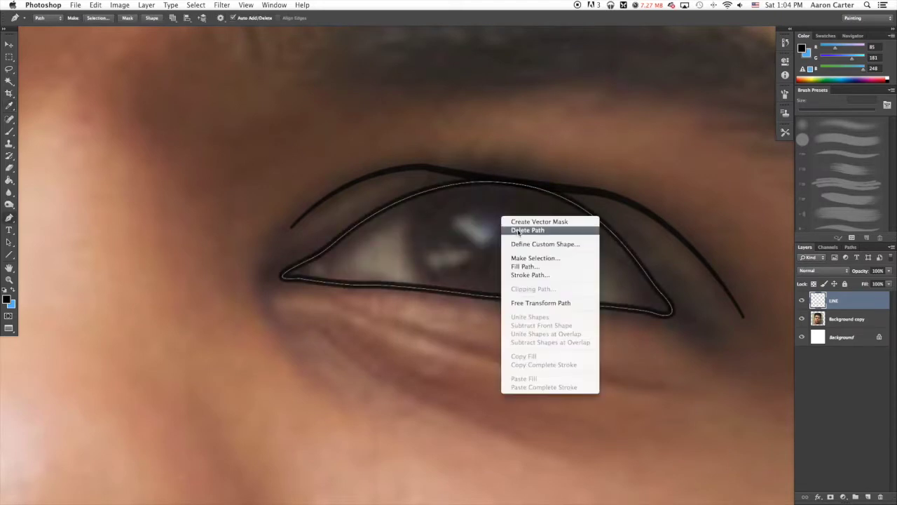
left_click(519, 233)
Draw a curved Pen path along the upper lash line of the eye on the photo's left, starting at its outer corner
mouse_move(240, 328)
left_mouse_down()
mouse_move(339, 332)
mouse_move(433, 299)
left_mouse_up()
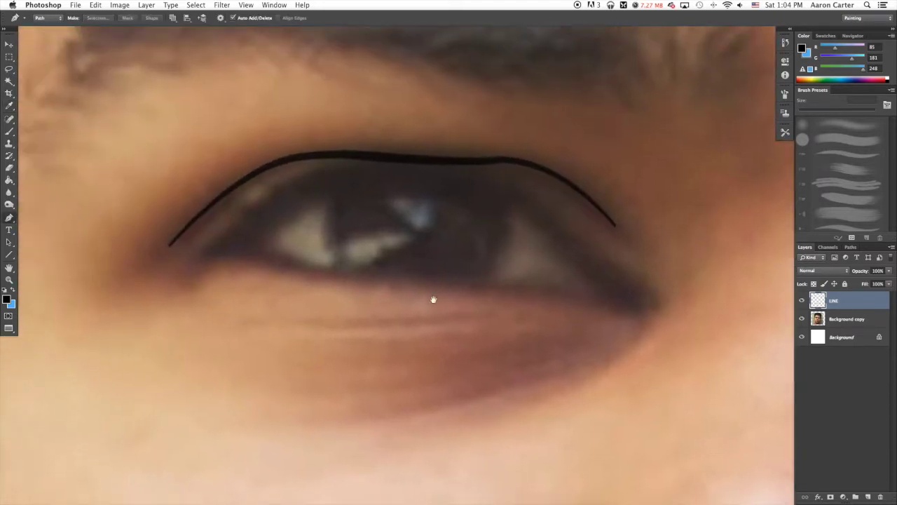
left_click(250, 269)
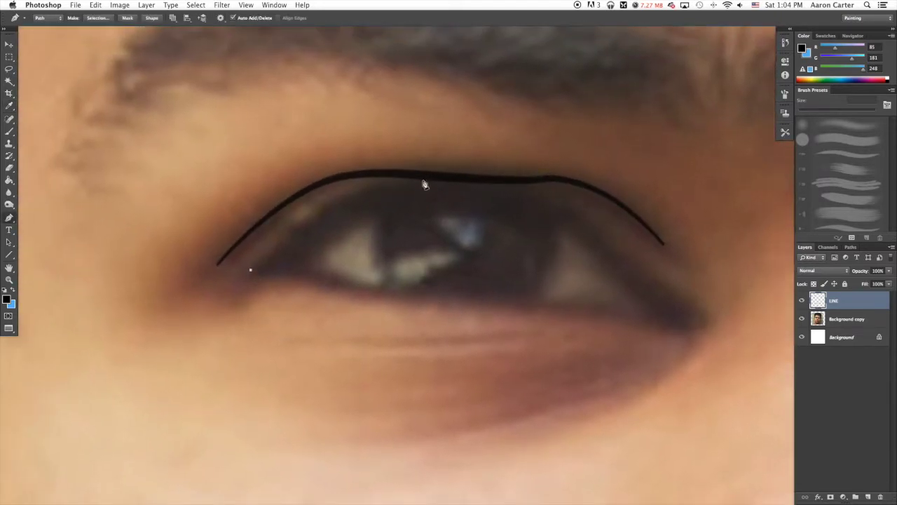
left_click_drag(423, 179, 523, 176)
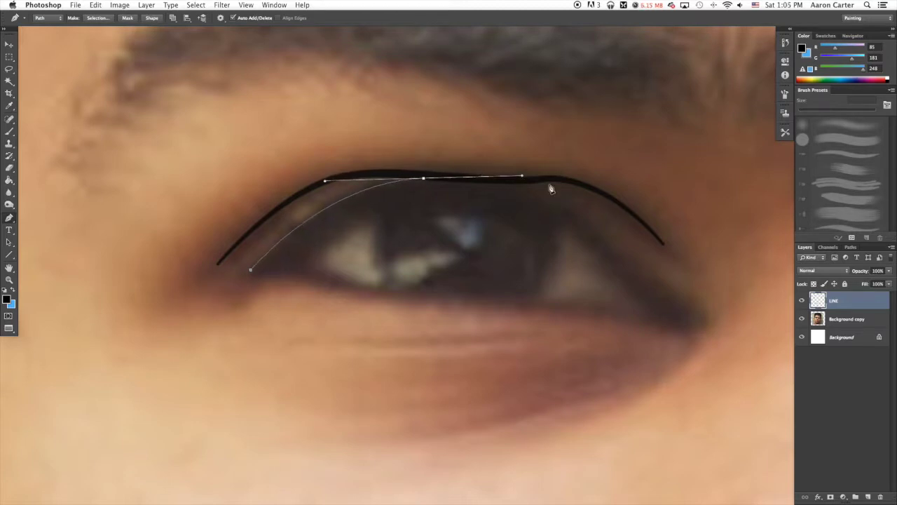
left_click(424, 180)
left_click_drag(579, 210, 617, 255)
Continue the path around the inner corner and back along the lower lid, closing it at the outer corner
scroll(617, 255, "right", 5)
scroll(618, 254, "down", 2)
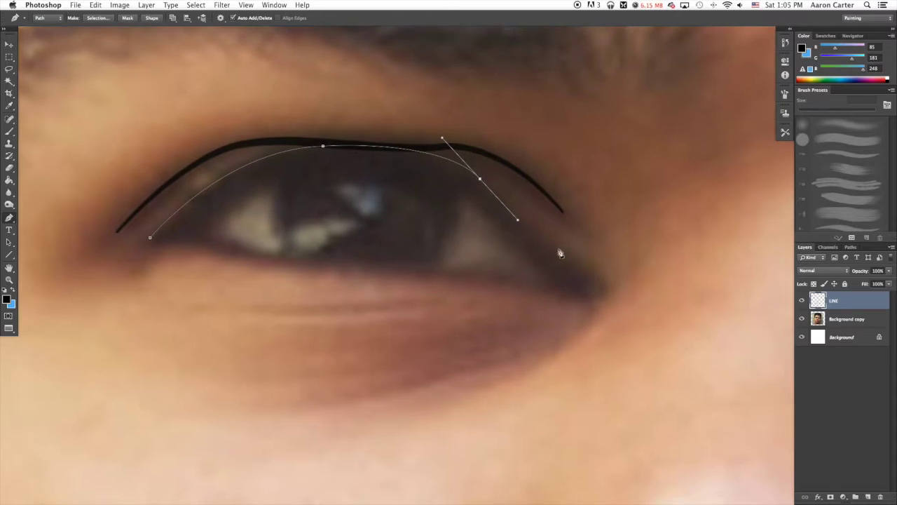
left_click_drag(557, 251, 576, 260)
left_click_drag(575, 295, 523, 286)
left_click_drag(417, 267, 361, 267)
left_click_drag(232, 243, 154, 230)
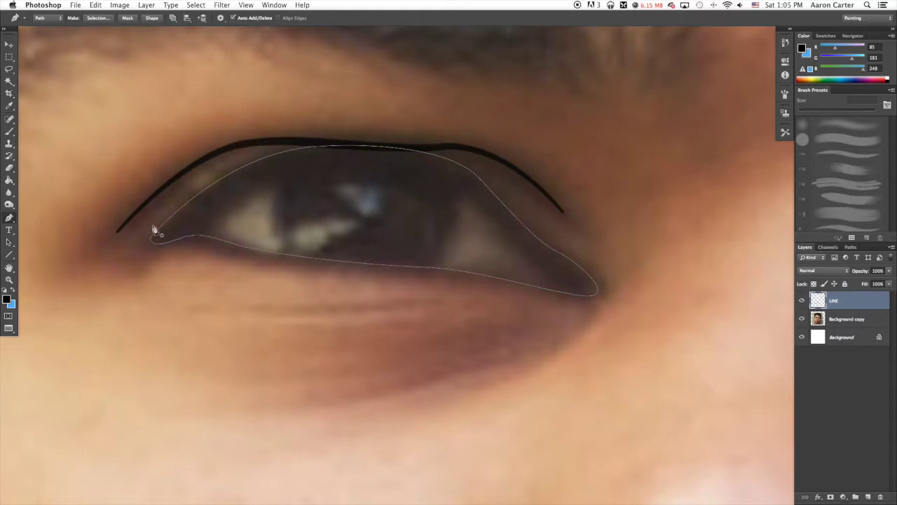
Stroke the closed outline of the eye on the photo's left with the Brush and Simulate Pressure, and delete the path
right_click(231, 200)
left_click(270, 259)
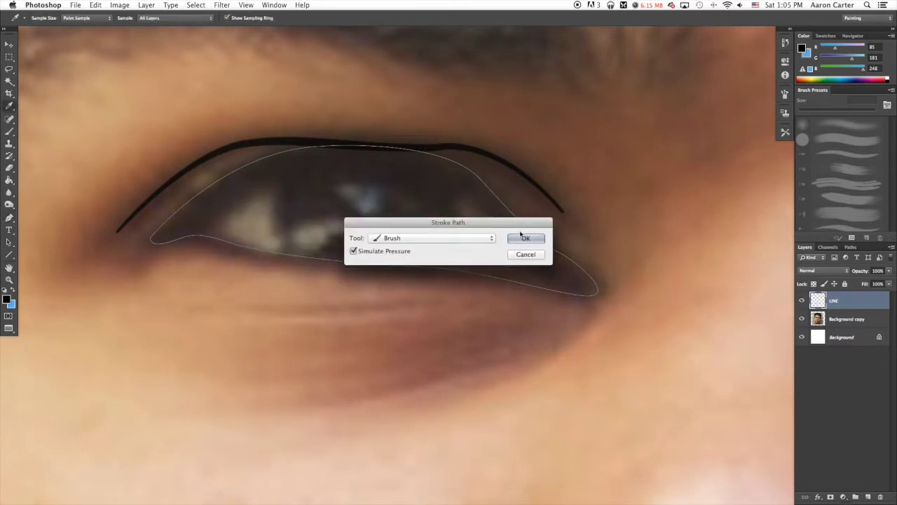
left_click(521, 237)
right_click(493, 221)
left_click(494, 217)
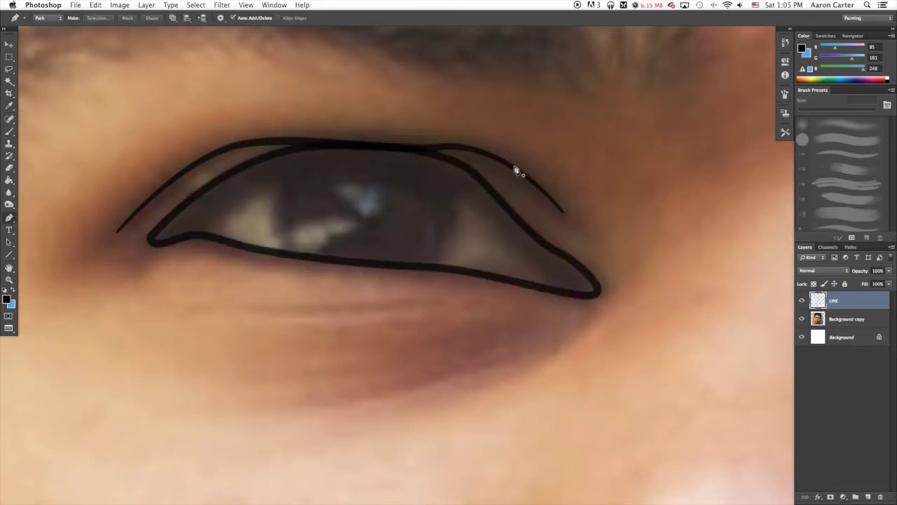
Set the Brush's Shape Dynamics minimum diameter to 40%
left_click(785, 94)
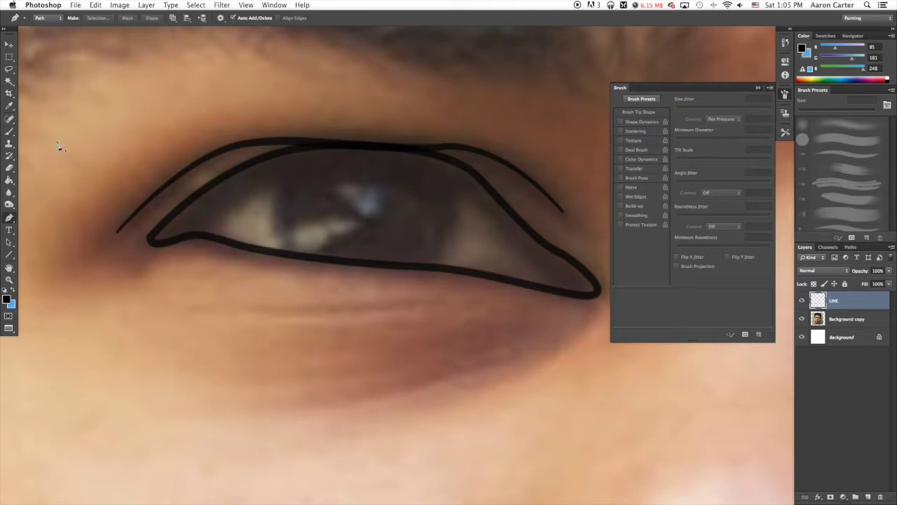
left_click(9, 131)
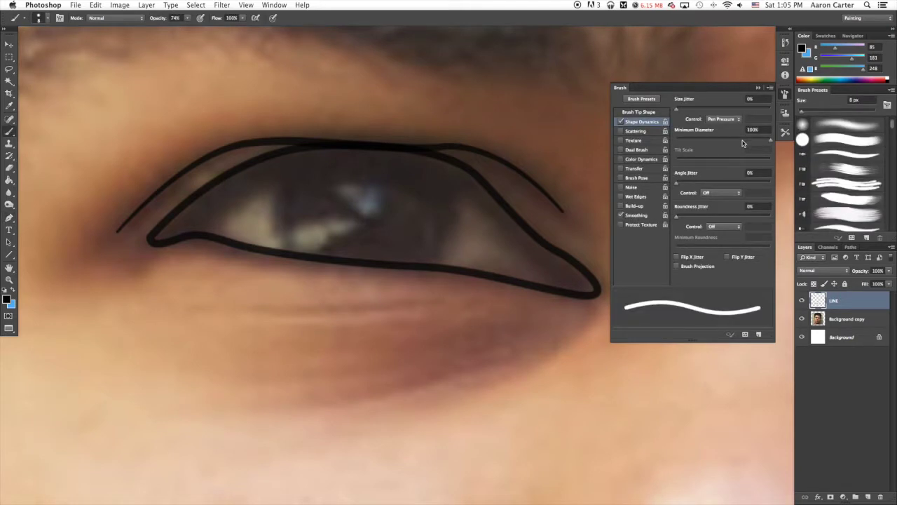
left_click_drag(740, 138, 717, 143)
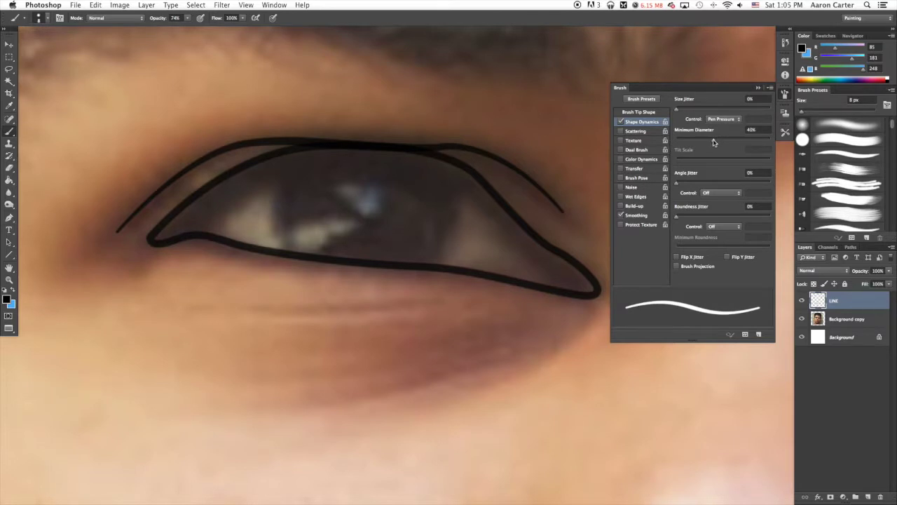
Set the Brush's Shape Dynamics minimum diameter to 18% and close the brush settings
left_click_drag(714, 143, 700, 143)
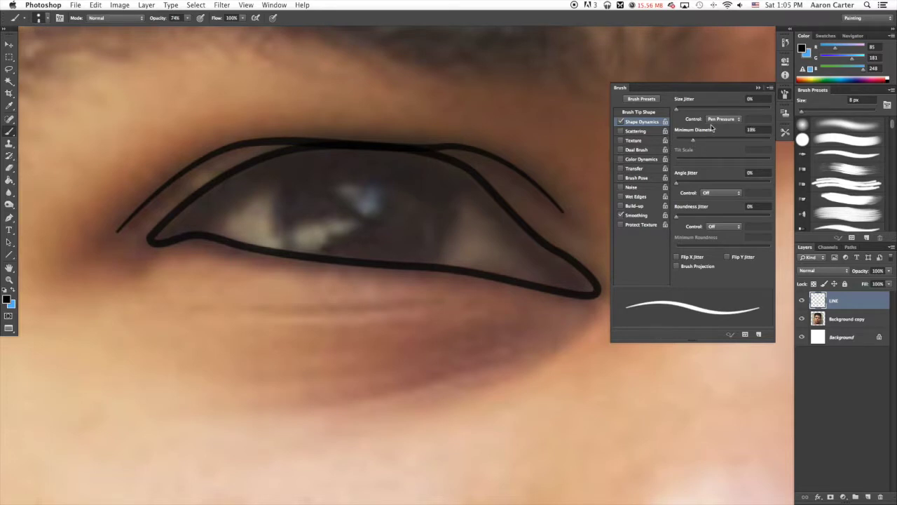
left_click(783, 94)
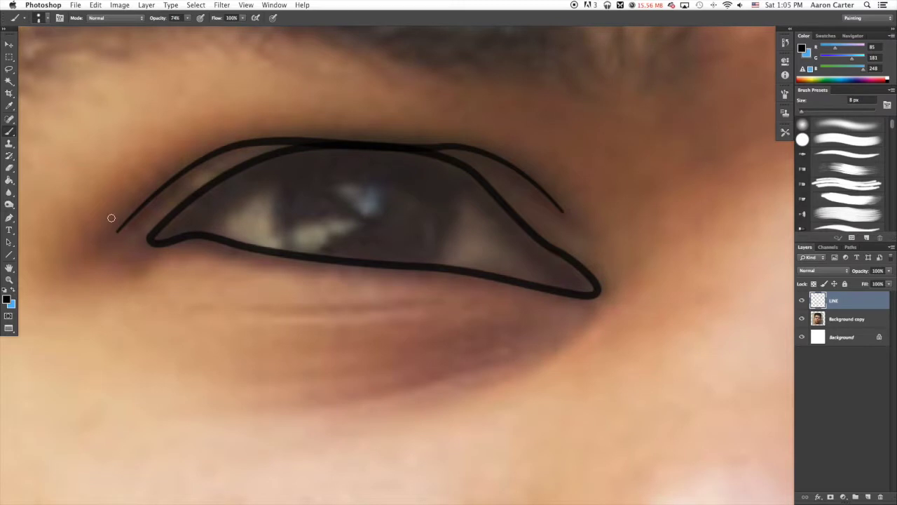
Draw a curved Pen path along the iris edge nearer the outer corner of this eye, stroke it in black, and delete the path
key("p")
left_click(303, 146)
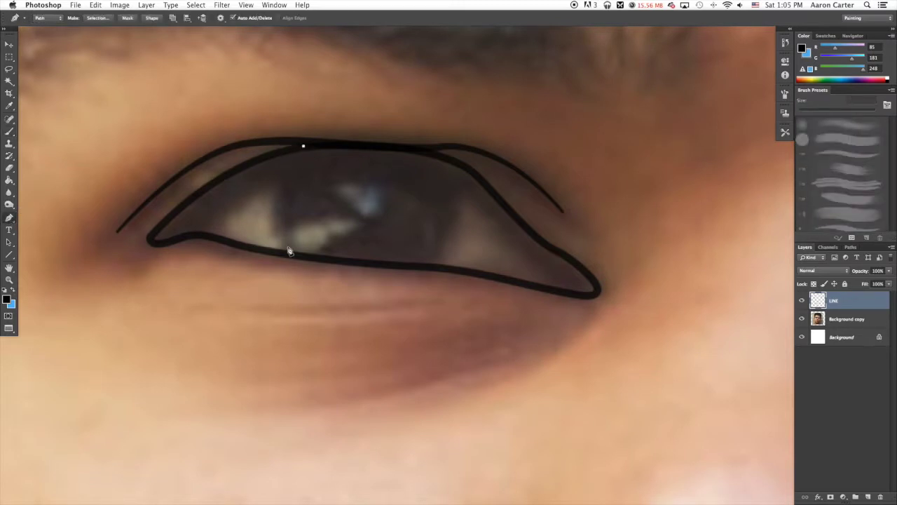
left_click_drag(294, 255, 355, 310)
right_click(386, 186)
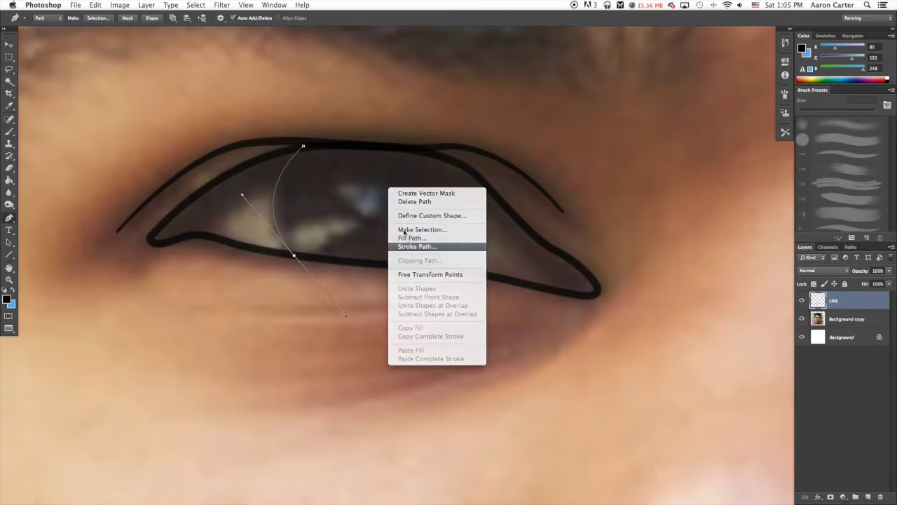
left_click(410, 246)
left_click(526, 238)
right_click(462, 189)
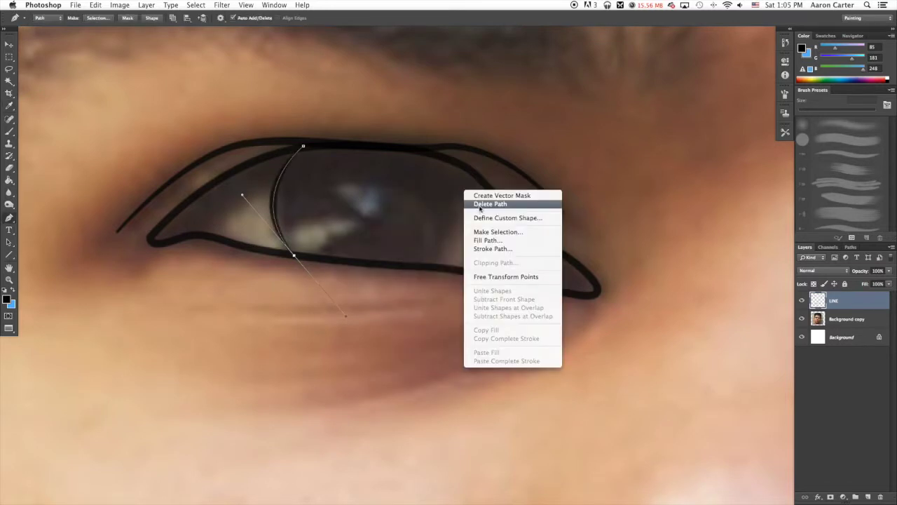
left_click(481, 205)
Trace the iris edge nearer the inner corner with a curved Pen path from upper to lower lid, stroke it, and delete the path
left_click(434, 155)
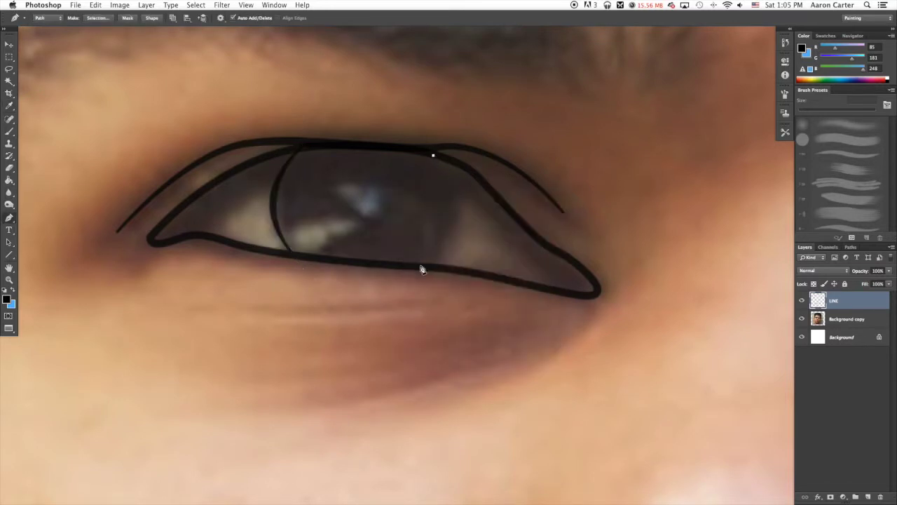
left_click_drag(420, 265, 352, 297)
right_click(443, 219)
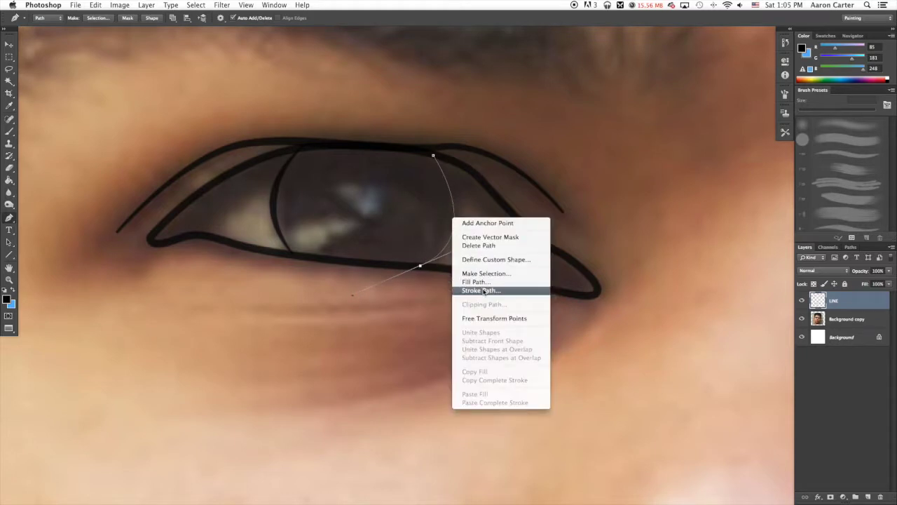
left_click(482, 289)
left_click(525, 238)
right_click(523, 218)
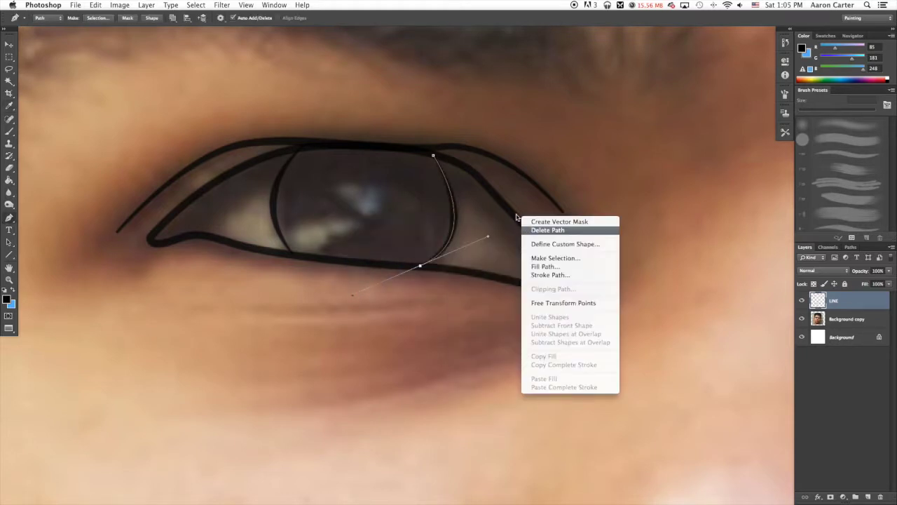
left_click(548, 230)
On the eye on the photo's right, draw a curved Pen path along the iris edge nearer the inner corner, from upper to lower lid
scroll(406, 286, "up", 5)
scroll(352, 190, "down", 3)
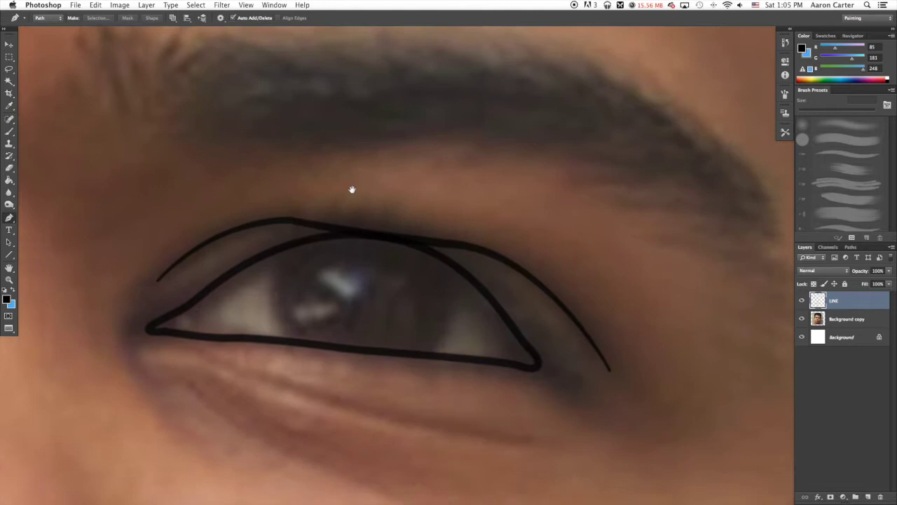
left_click(288, 241)
left_click_drag(301, 341, 333, 370)
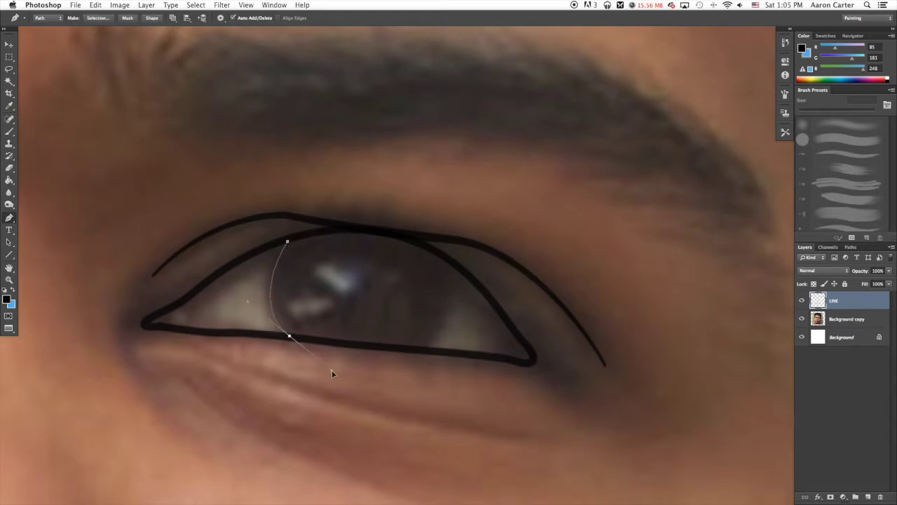
Stroke the path along the iris's left edge with the Brush and simulated pressure, and delete the path
right_click(351, 276)
left_click(379, 338)
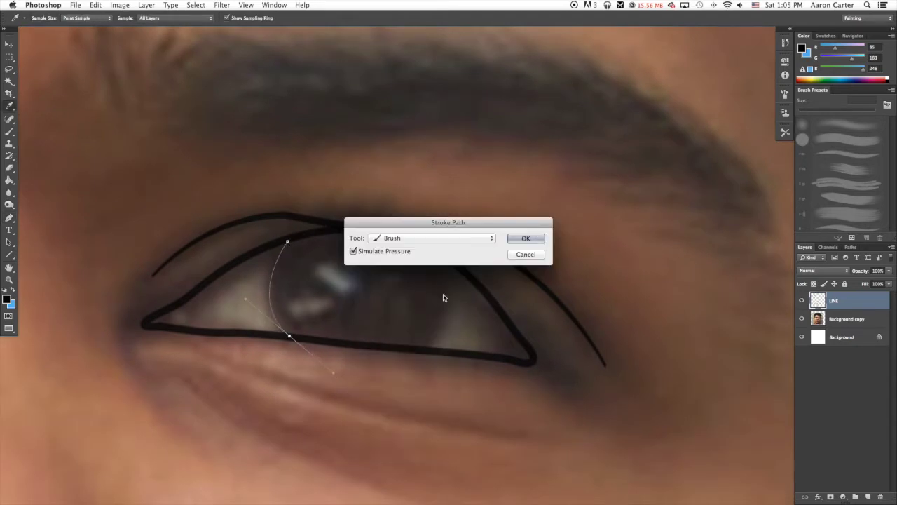
left_click(525, 238)
right_click(500, 223)
left_click(523, 241)
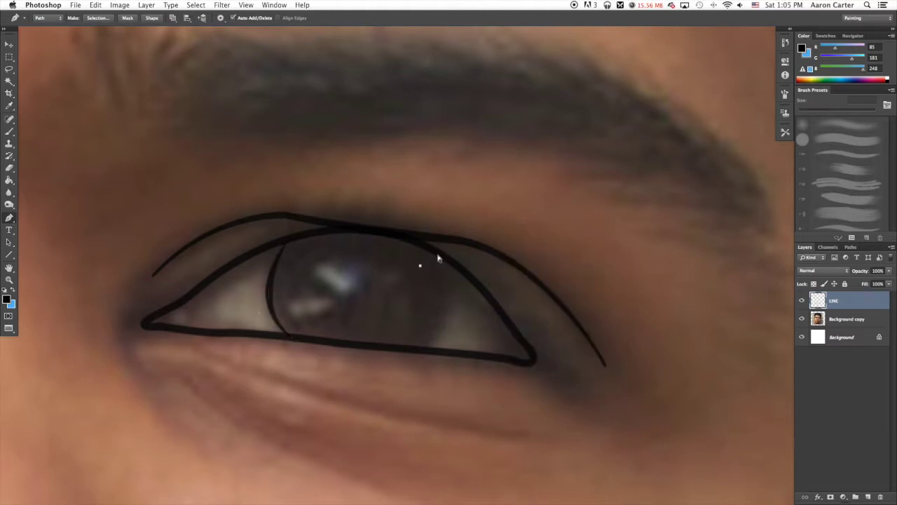
Draw a curved path along the iris's right edge, stroke it with the Brush and simulated pressure, and delete the path
left_click(437, 251)
left_click_drag(421, 346, 370, 372)
right_click(429, 276)
left_click(462, 336)
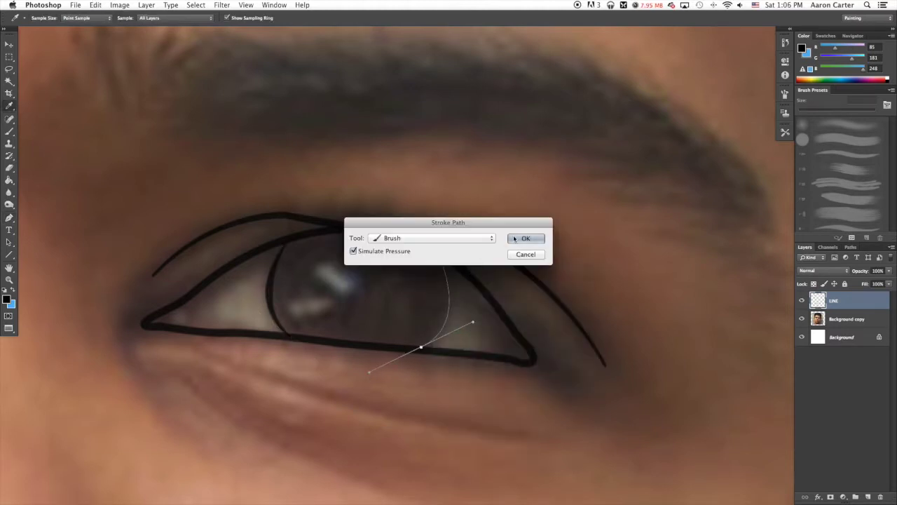
left_click(525, 238)
right_click(453, 240)
left_click(474, 257)
Hide the Background copy photo layer and examine the line art of the whole head
key("super+minus")
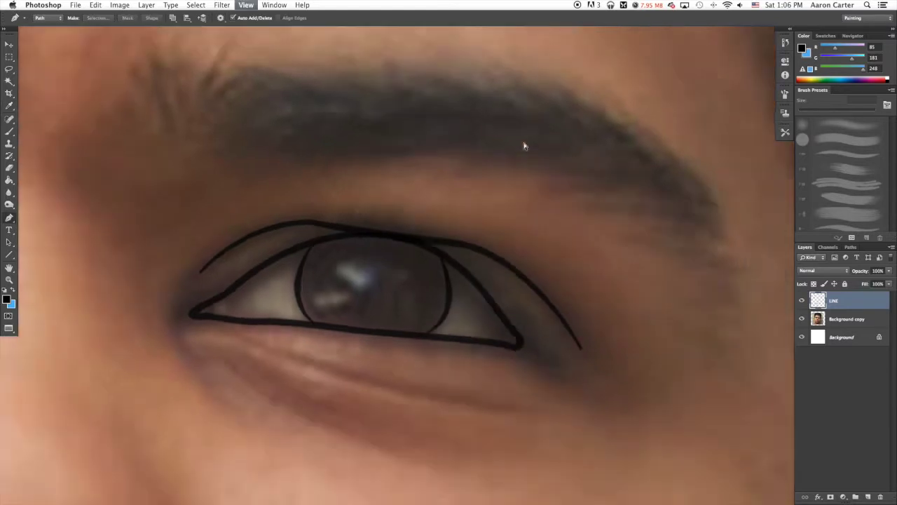
key("super+minus")
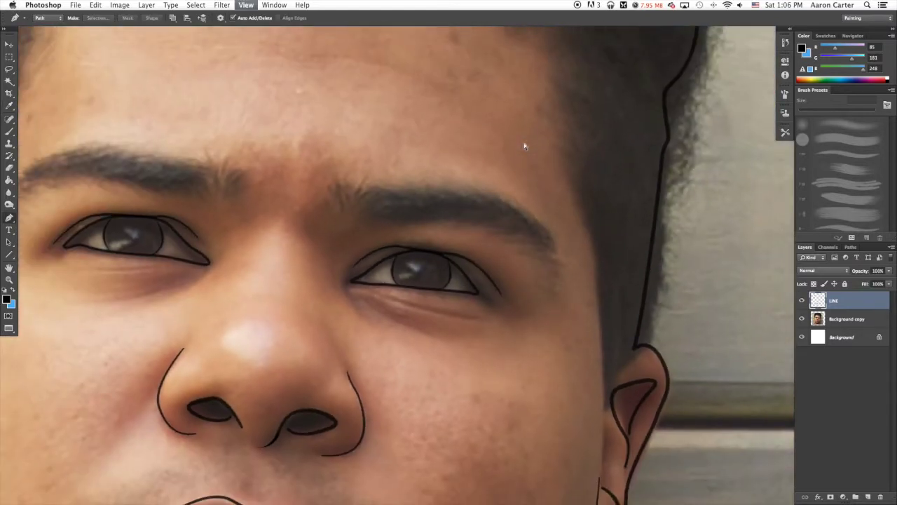
key("super+minus")
key("super+minus")
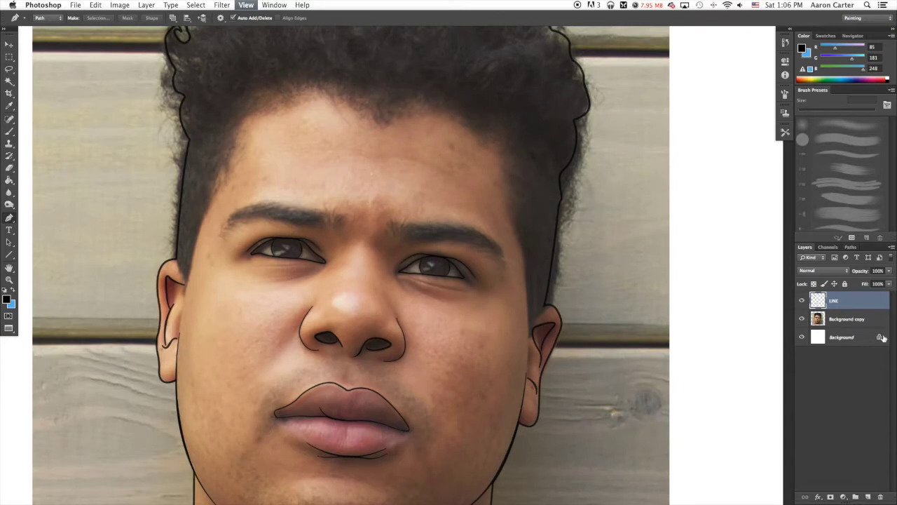
key("super+minus")
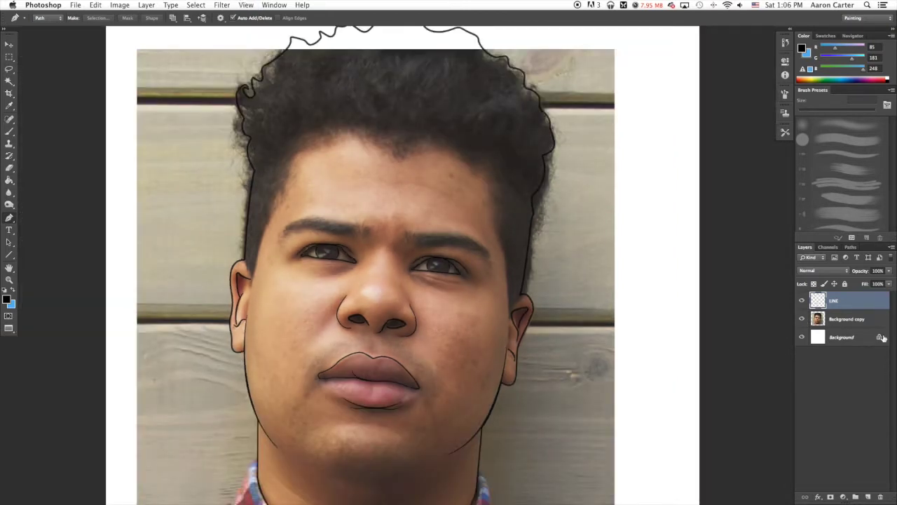
left_click(802, 319)
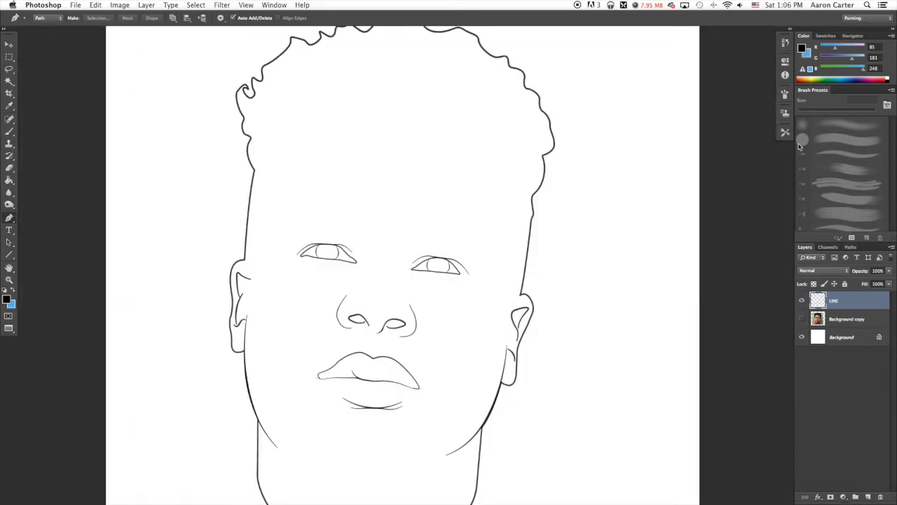
key("super+minus")
key("super+plus")
key("super+minus")
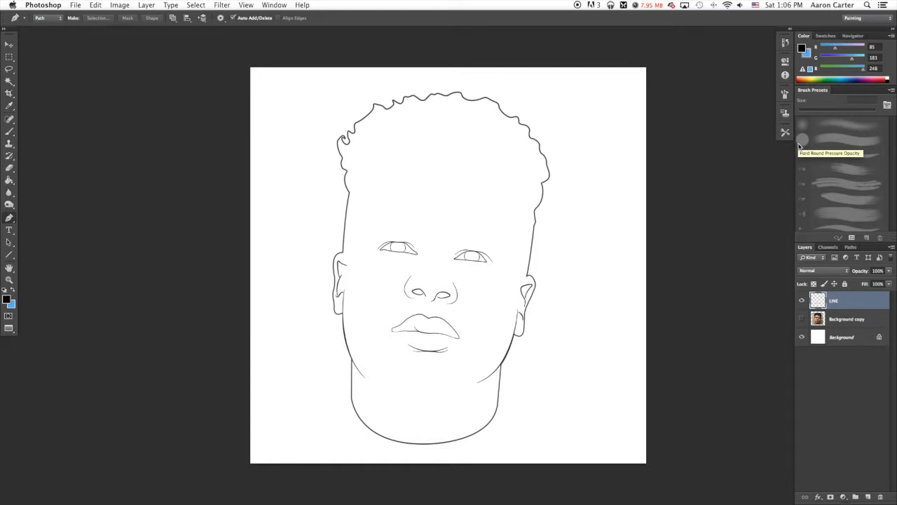
key("super+plus")
key("super+plus")
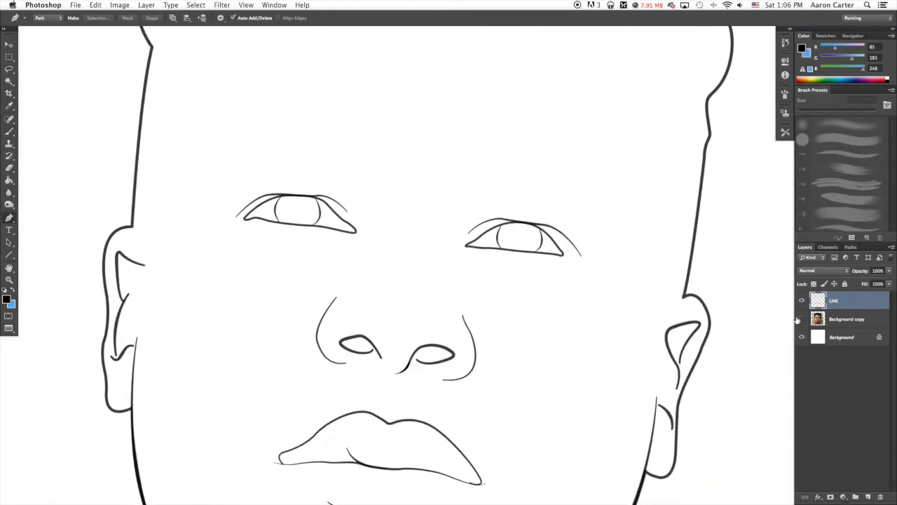
Raise the brush's minimum diameter in Shape Dynamics and set its size to 12 px
scroll(525, 404, "down", 10)
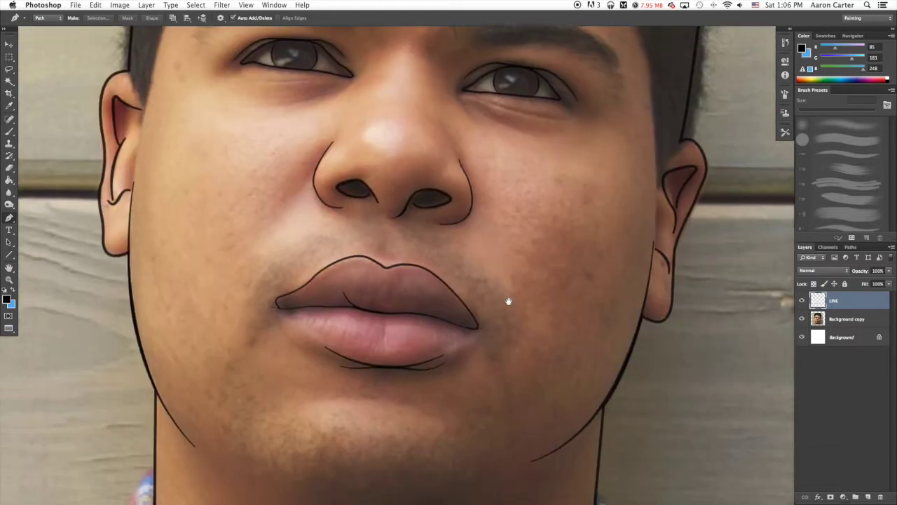
scroll(376, 291, "up", 10)
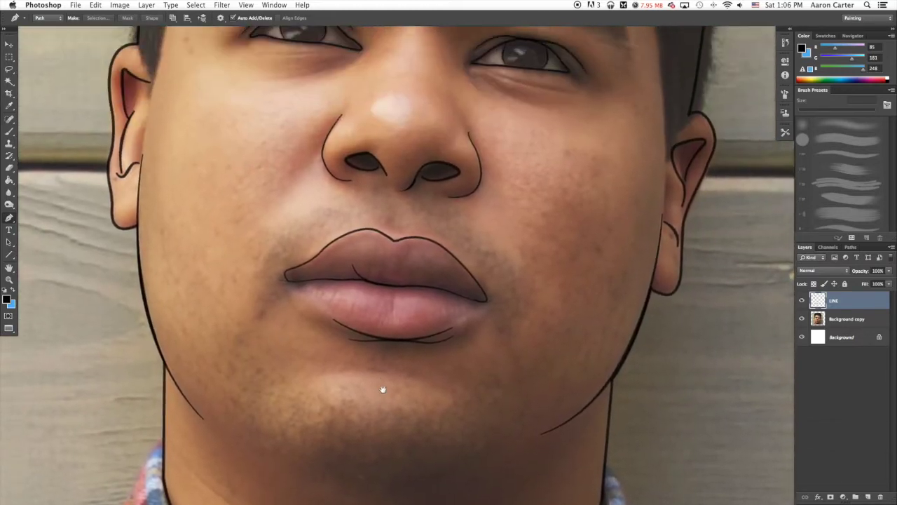
scroll(379, 392, "down", 5)
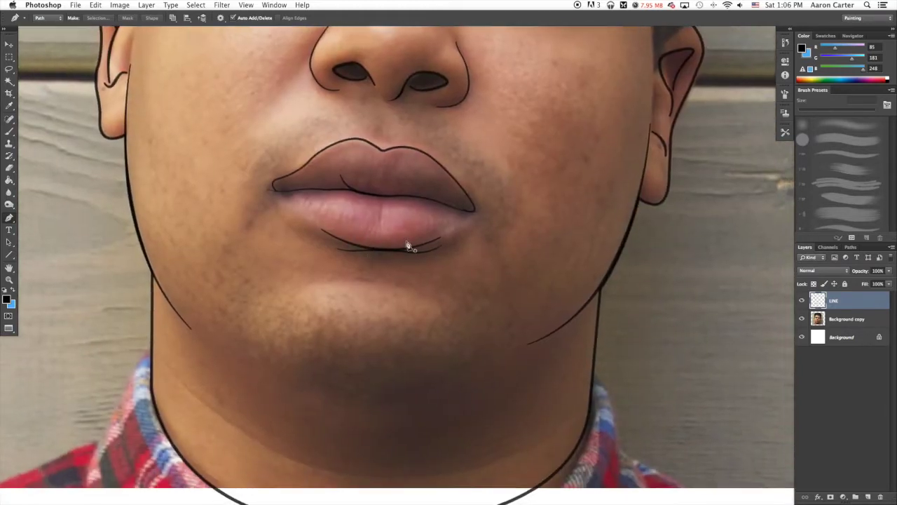
left_click(785, 95)
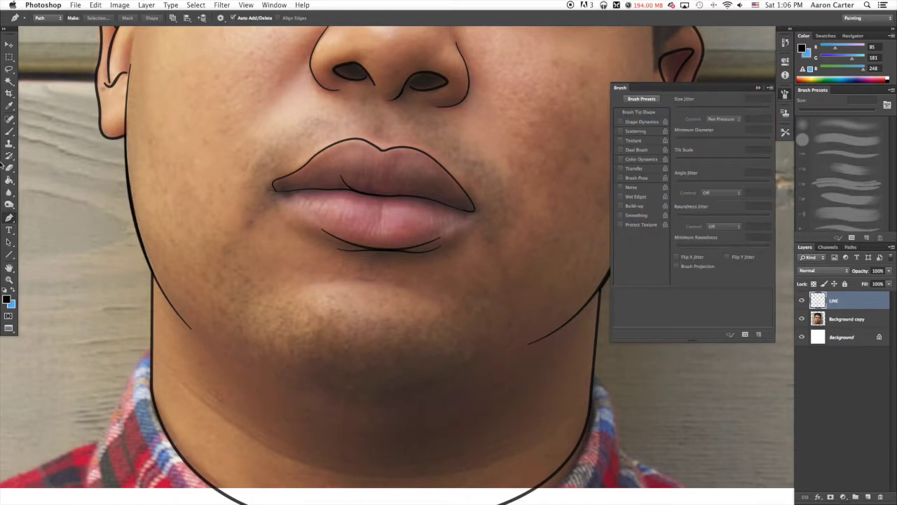
left_click(9, 131)
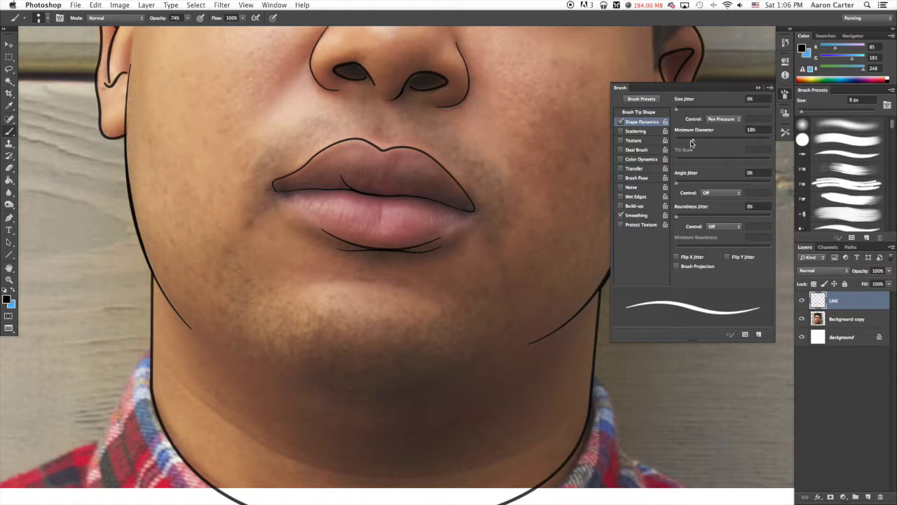
left_click_drag(694, 141, 707, 143)
left_click(784, 96)
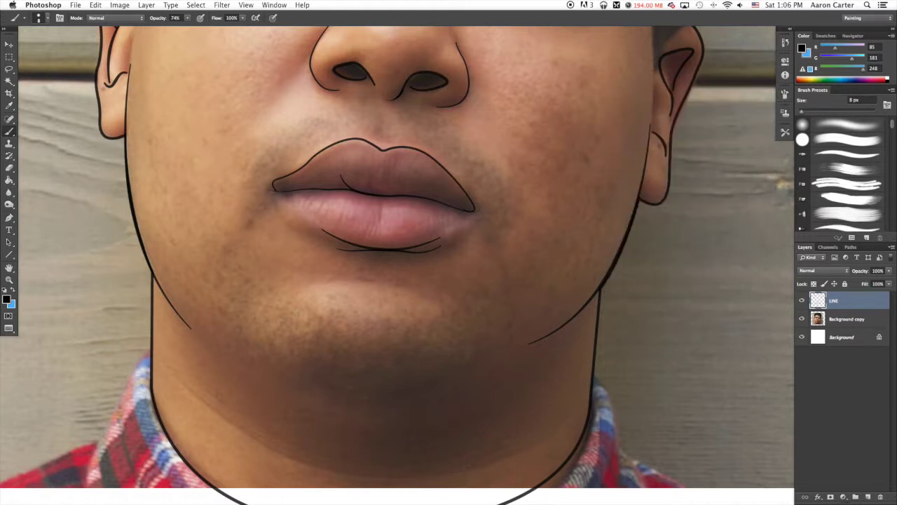
left_click(46, 20)
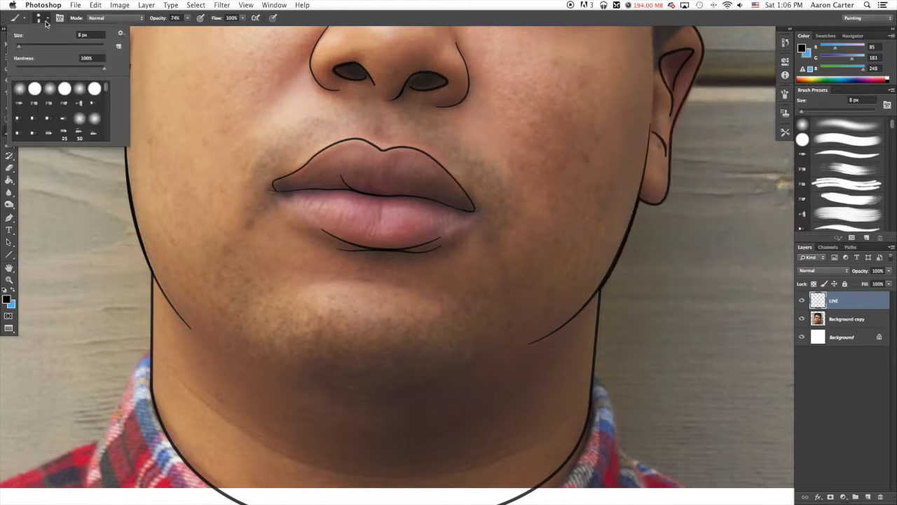
left_click(89, 34)
type("12")
Start a Pen path at the left end of the chin's lower edge
left_click(10, 217)
mouse_move(318, 328)
left_mouse_down()
mouse_move(255, 286)
mouse_move(256, 264)
left_mouse_up()
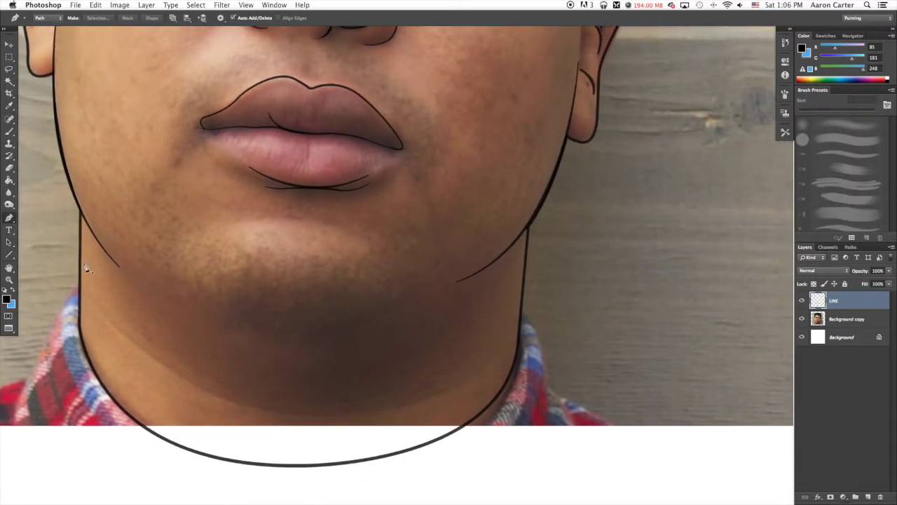
left_click(259, 327)
Try a curved chin line stroked with the Brush and simulated pressure, and undo it back to the path's starting anchor
left_click_drag(395, 302, 434, 259)
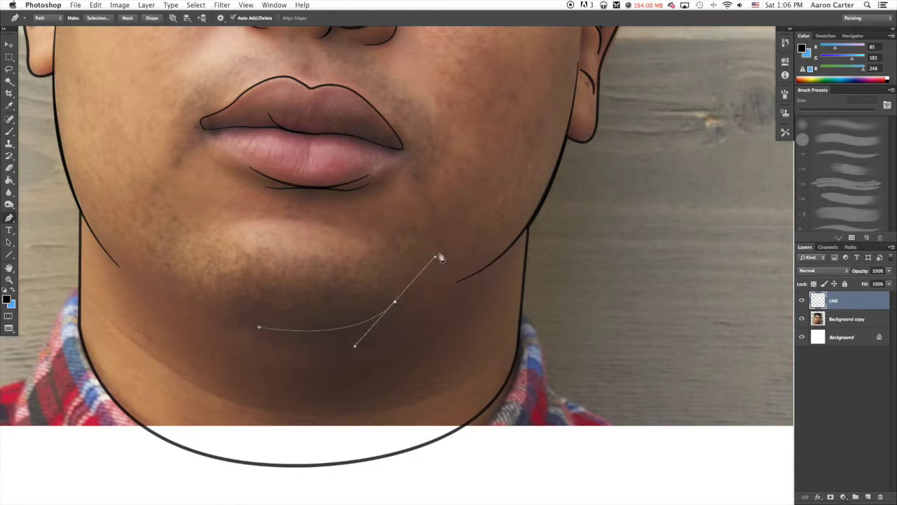
right_click(457, 218)
left_click(493, 278)
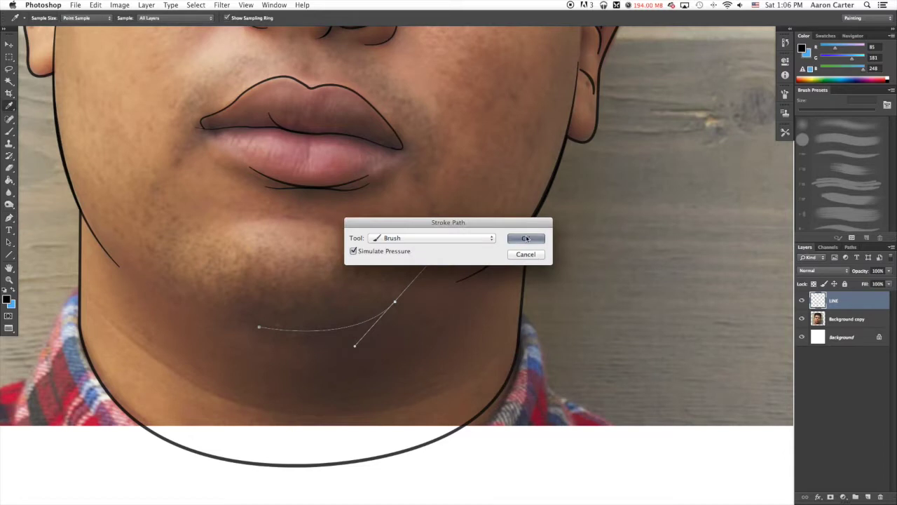
left_click(526, 238)
right_click(512, 237)
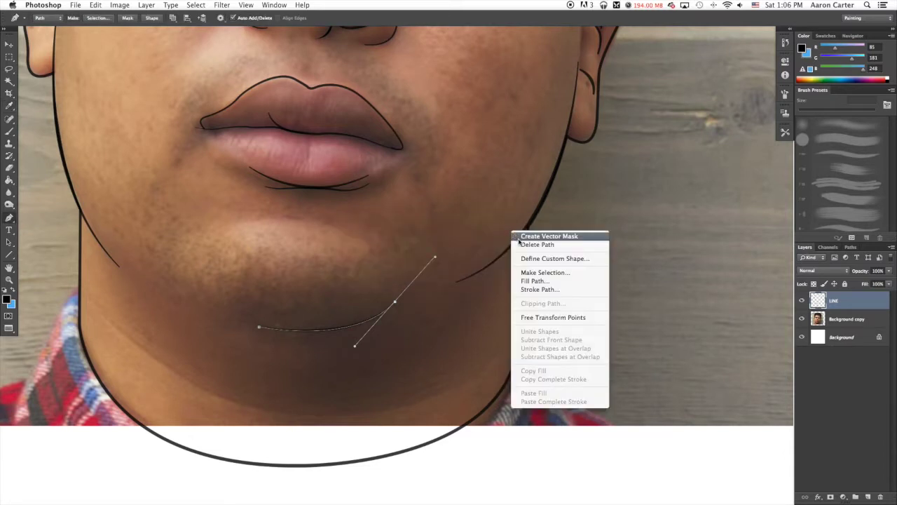
left_click(519, 243)
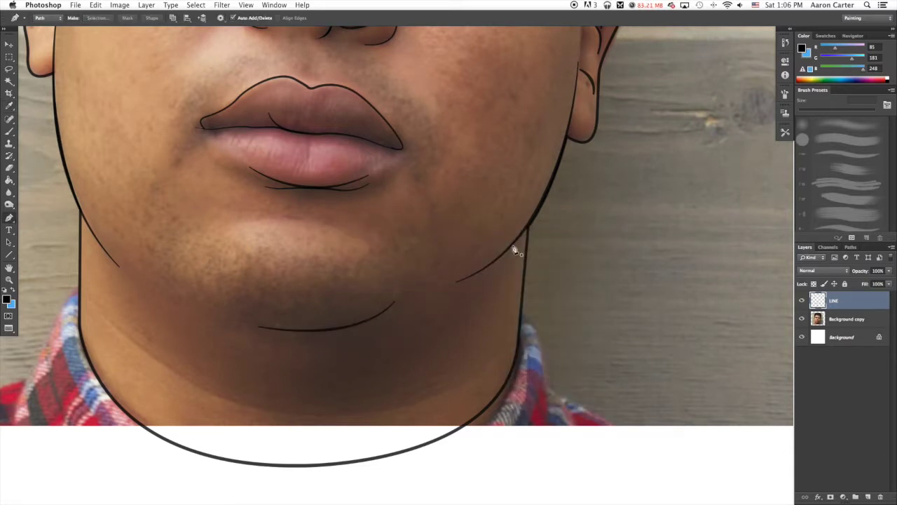
key("super+alt+z")
key("super+alt+z")
key("super+alt+z")
Curve the path up along the chin's lower edge, stroke it with the Brush and simulated pressure, and delete the path
left_click_drag(398, 305, 461, 262)
right_click(463, 263)
left_click(493, 289)
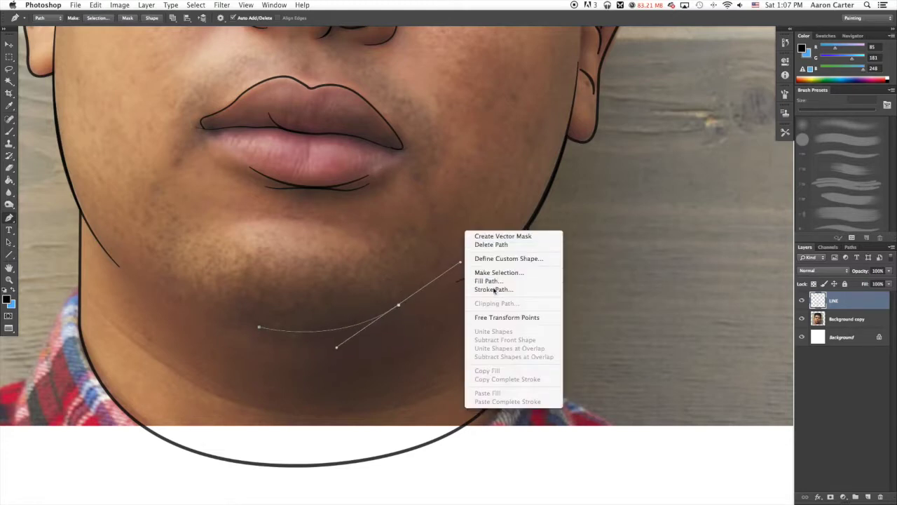
left_click(522, 238)
right_click(503, 226)
left_click(517, 239)
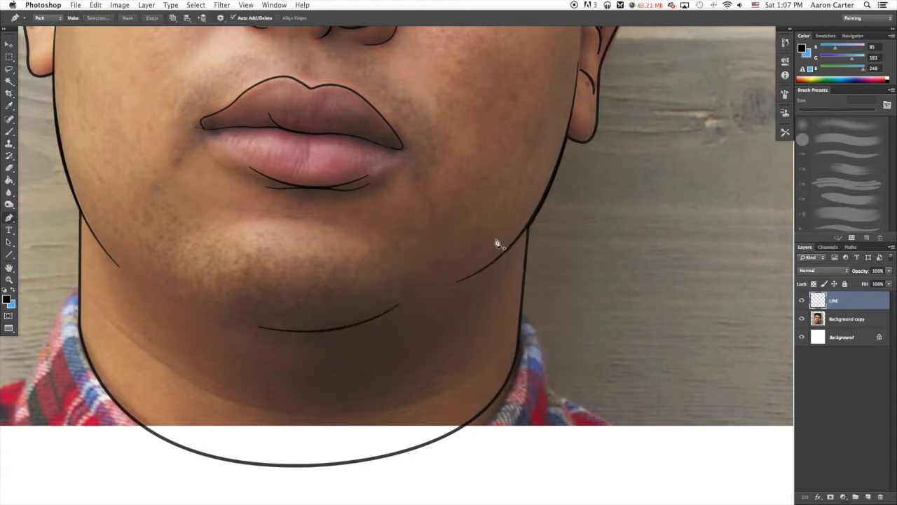
left_click(255, 225)
left_click_drag(371, 263, 377, 287)
key("super+alt+z")
key("super+alt+z")
Draw an arched crease path between the lower lip and chin, stroke it with the Brush and simulated pressure, and delete the path
left_click(267, 225)
left_click_drag(370, 266, 378, 275)
right_click(362, 219)
left_click(385, 278)
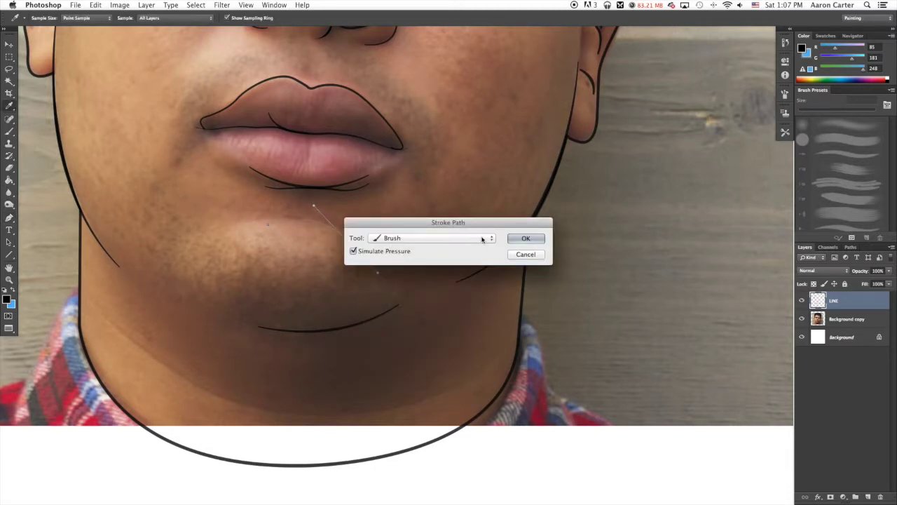
left_click(519, 240)
right_click(468, 222)
left_click(484, 237)
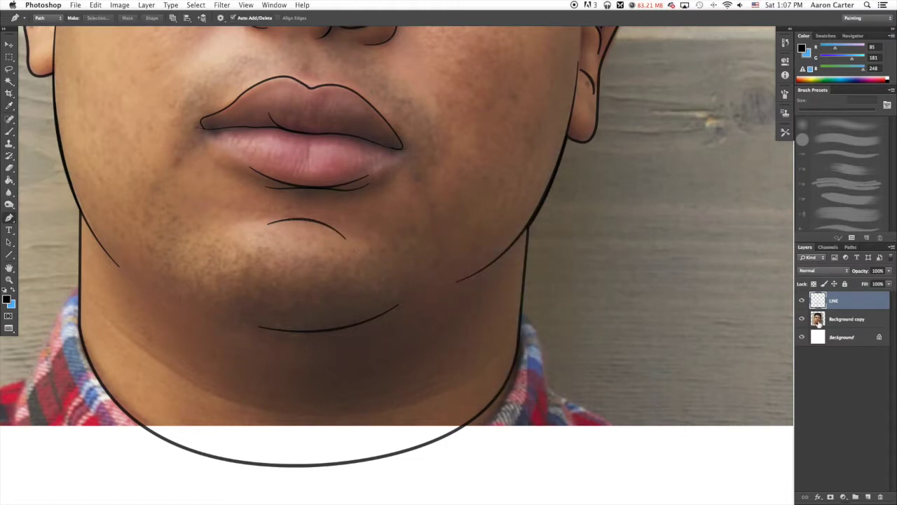
Hide the Background copy photo layer and check the new chin lines against the rest of the line art
left_click(802, 319)
key("super+0")
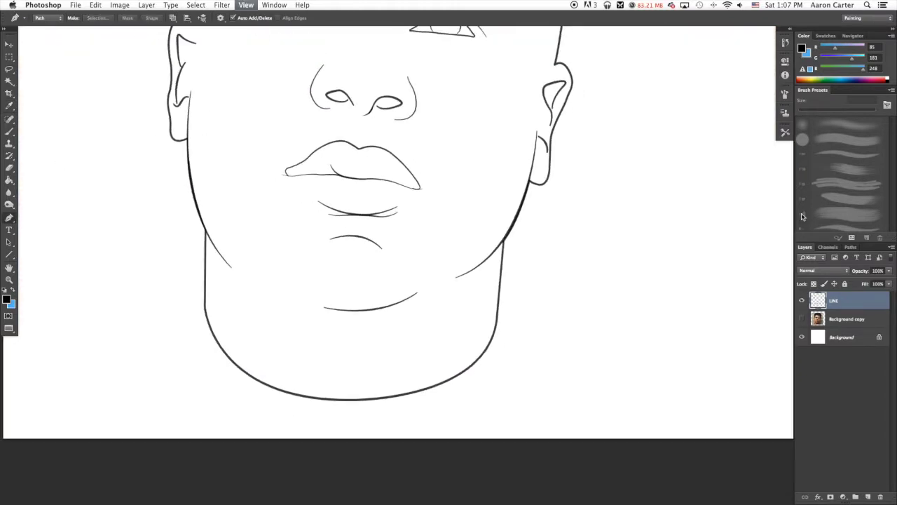
key("super+equal")
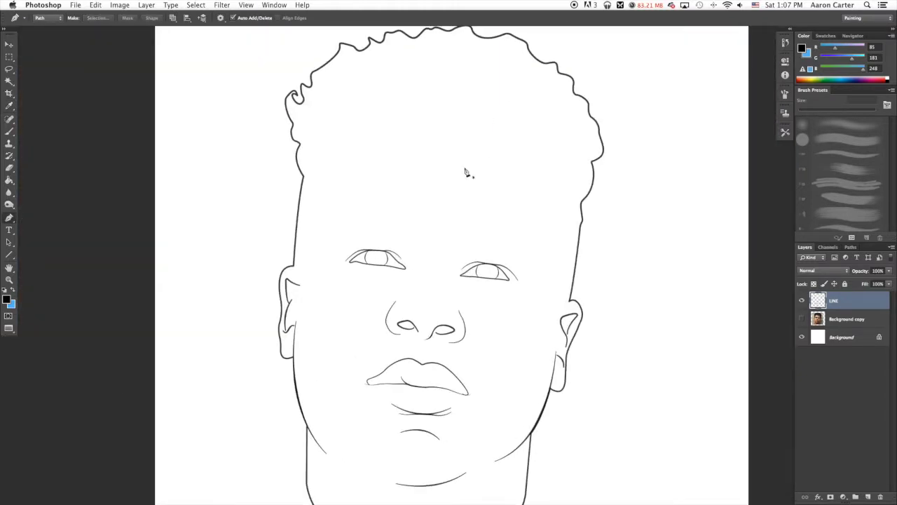
scroll(477, 277, "down", 3)
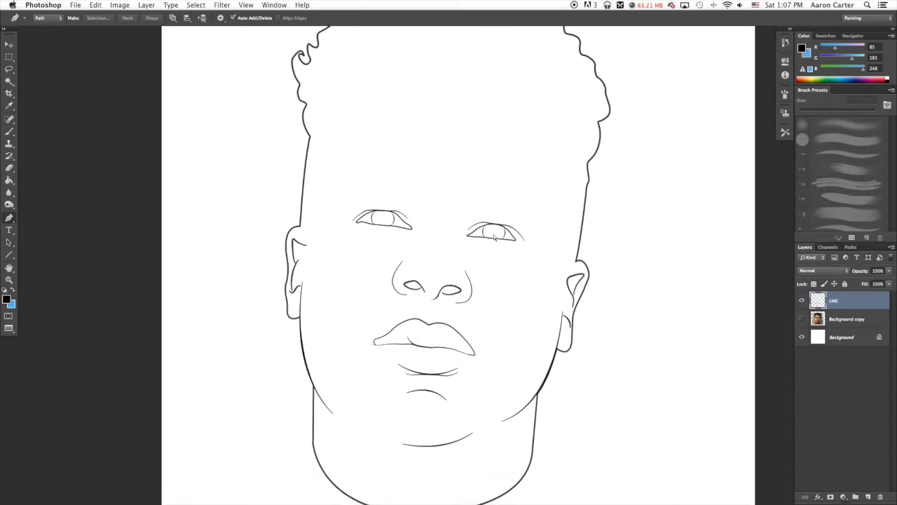
Undo the crease line above the chin and show the Background copy photo layer again
key("alt+super+z")
key("alt+super+z")
key("alt+super+z")
key("alt+super+z")
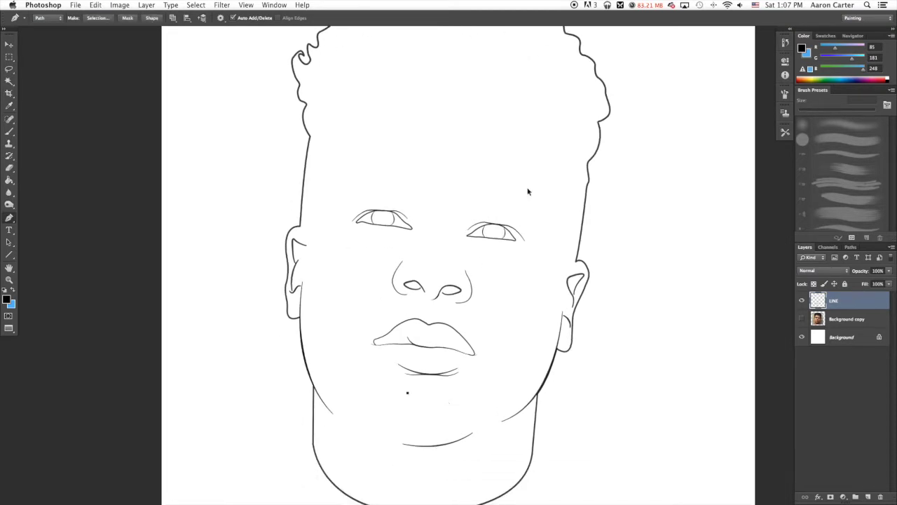
left_click(801, 319)
Draw a short curved crease path between the lower lip and chin, stroke it with the Brush, and delete the path
scroll(457, 323, "up", 5)
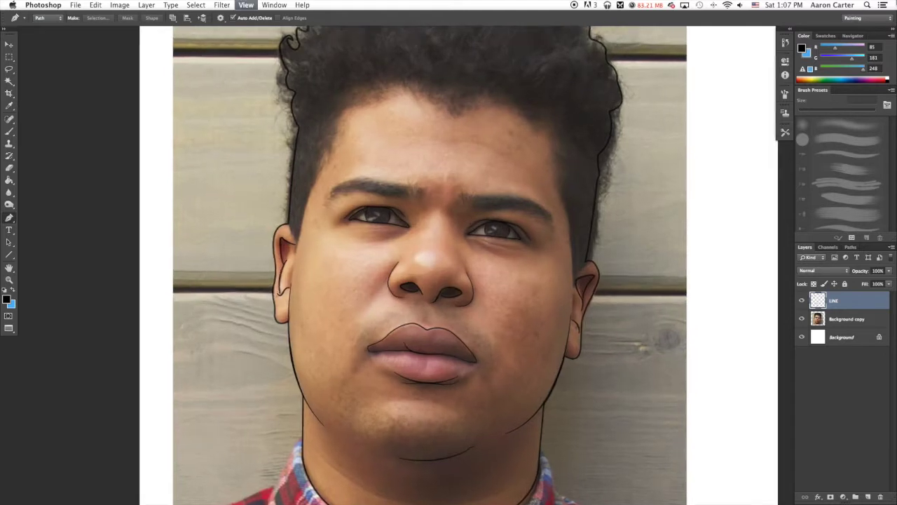
scroll(416, 227, "down", 10)
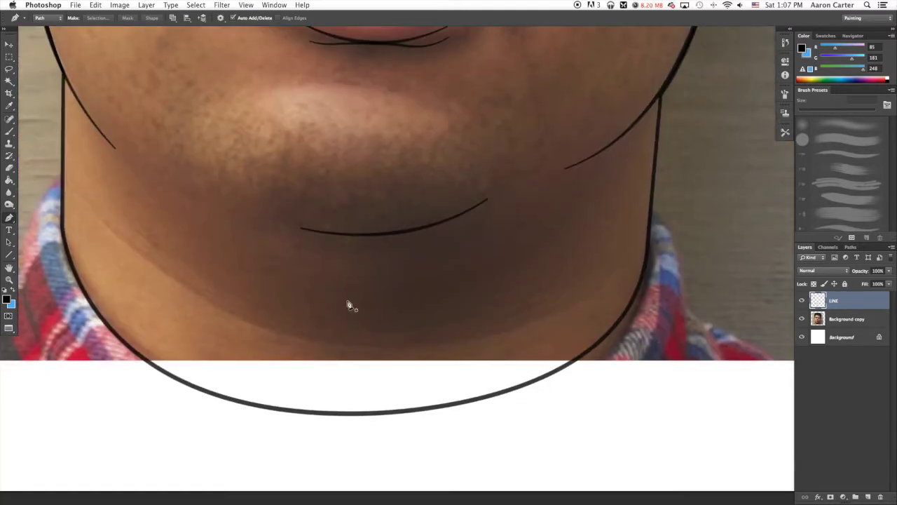
scroll(346, 250, "up", 3)
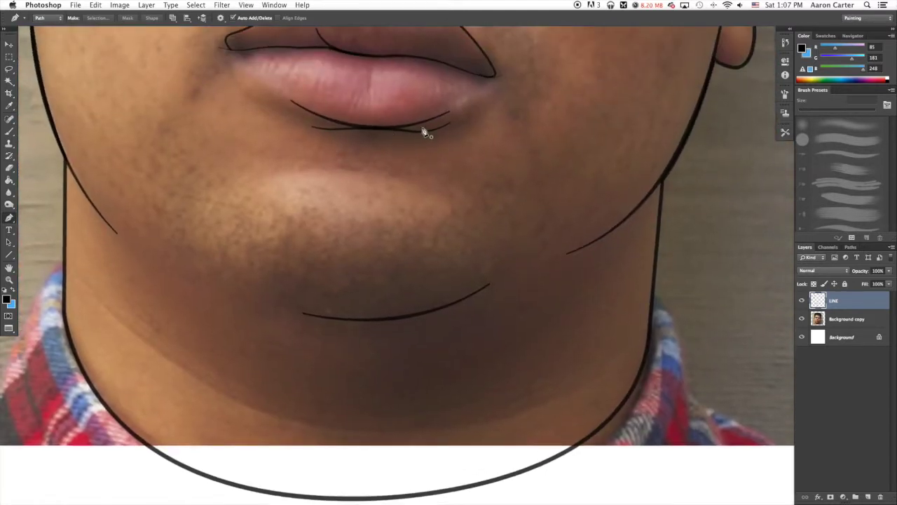
left_click(337, 172)
right_click(451, 186)
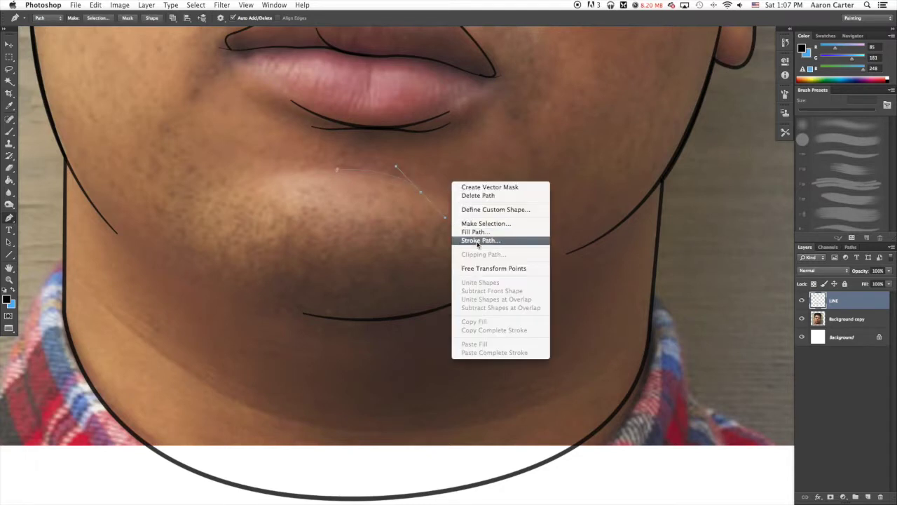
left_click(479, 238)
key("Return")
right_click(471, 212)
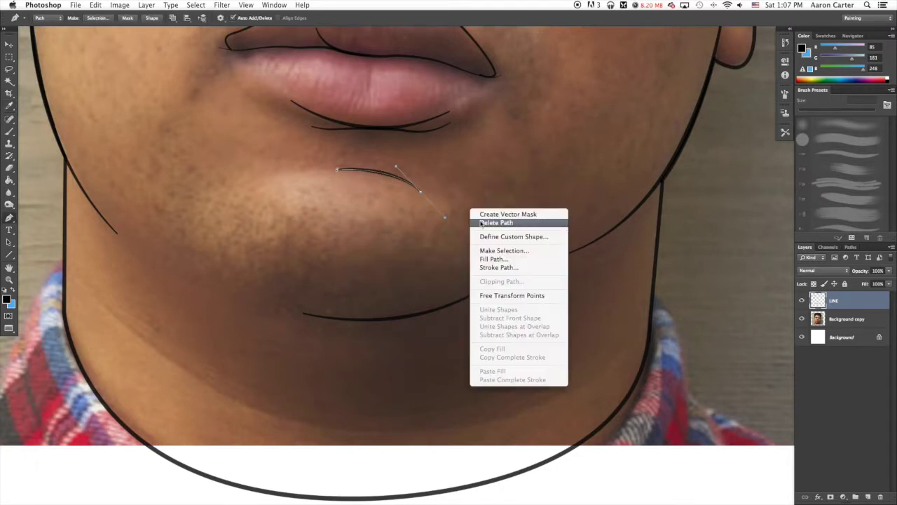
left_click(482, 220)
Create a new layer above LINE for the eyebrows and name it hair
scroll(386, 155, "up", 10)
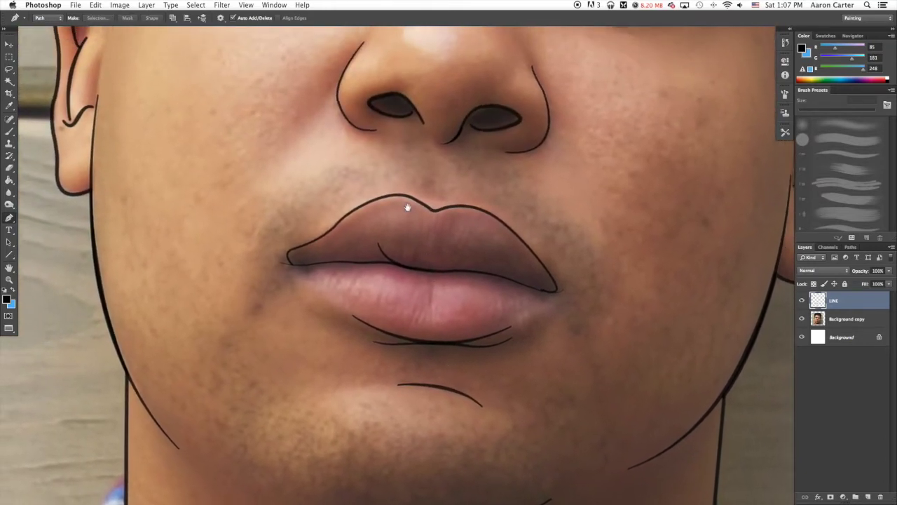
scroll(404, 296, "up", 5)
scroll(404, 296, "right", 3)
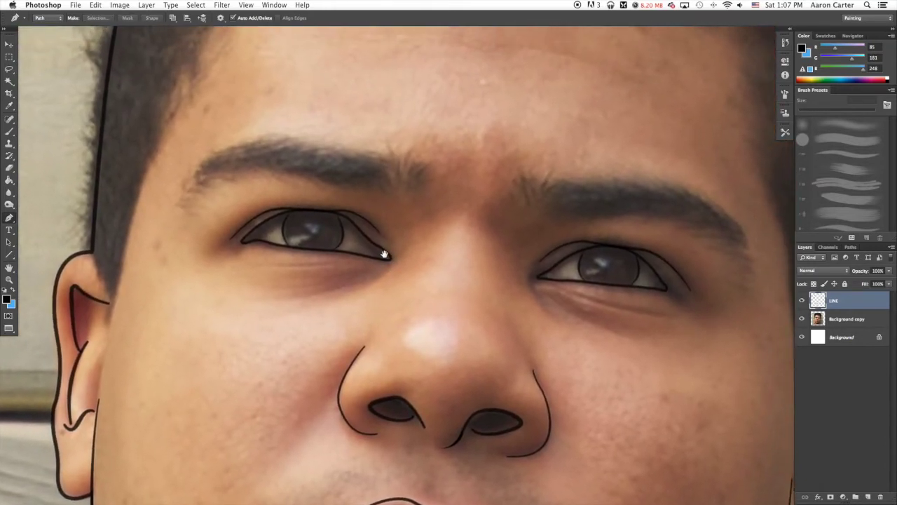
scroll(371, 268, "up", 6)
scroll(372, 269, "right", 2)
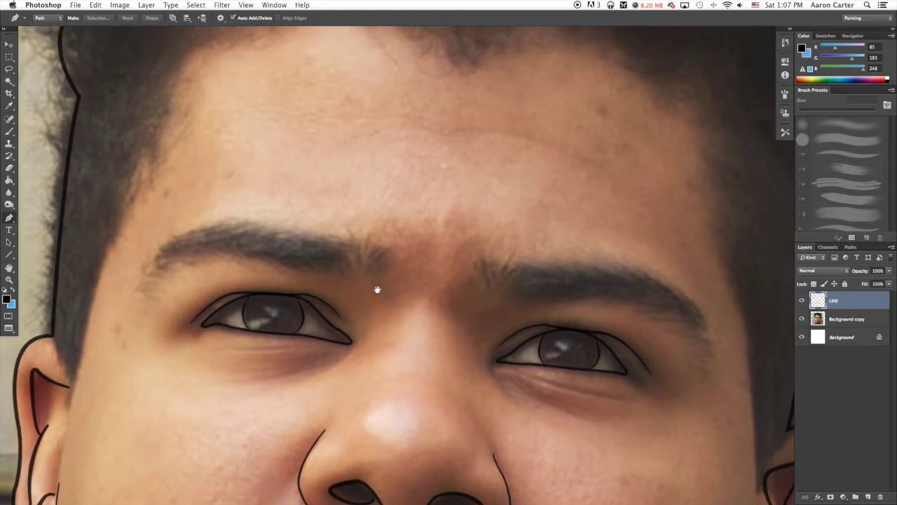
scroll(375, 296, "up", 1)
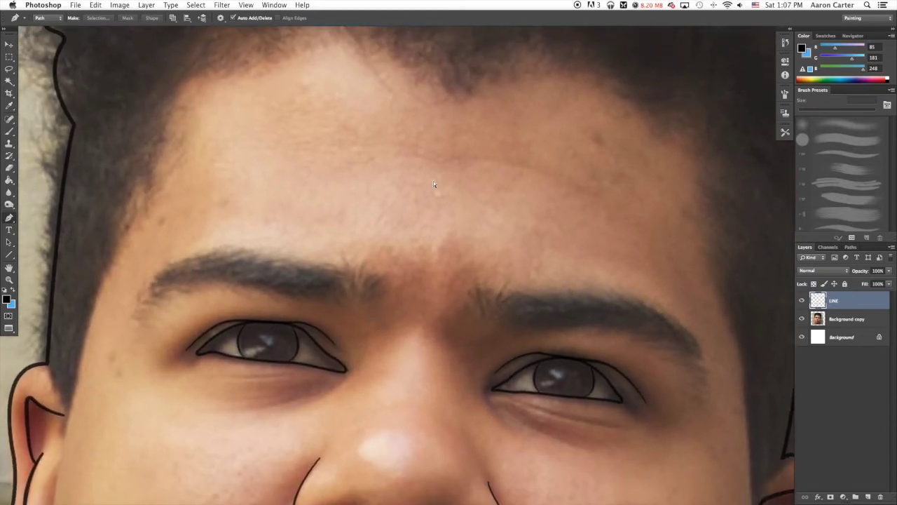
scroll(433, 182, "up", 2)
scroll(433, 184, "left", 10)
scroll(434, 185, "down", 2)
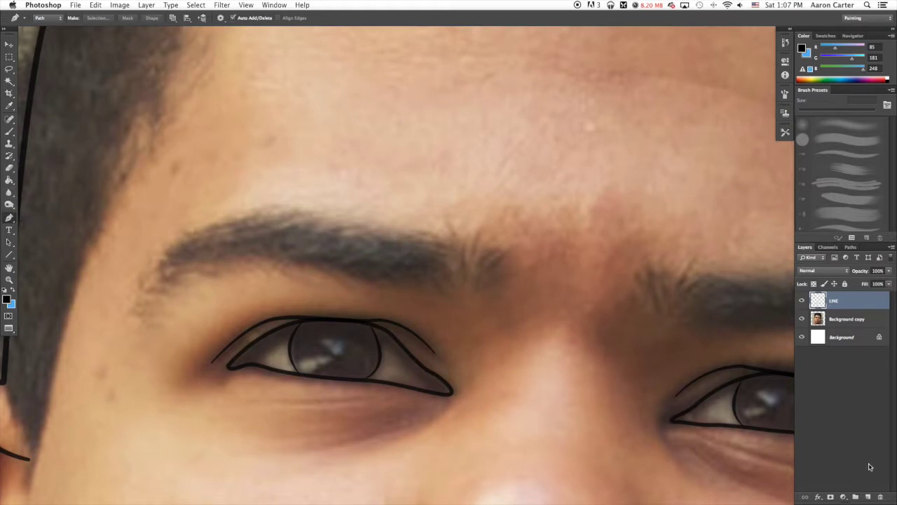
left_click(868, 496)
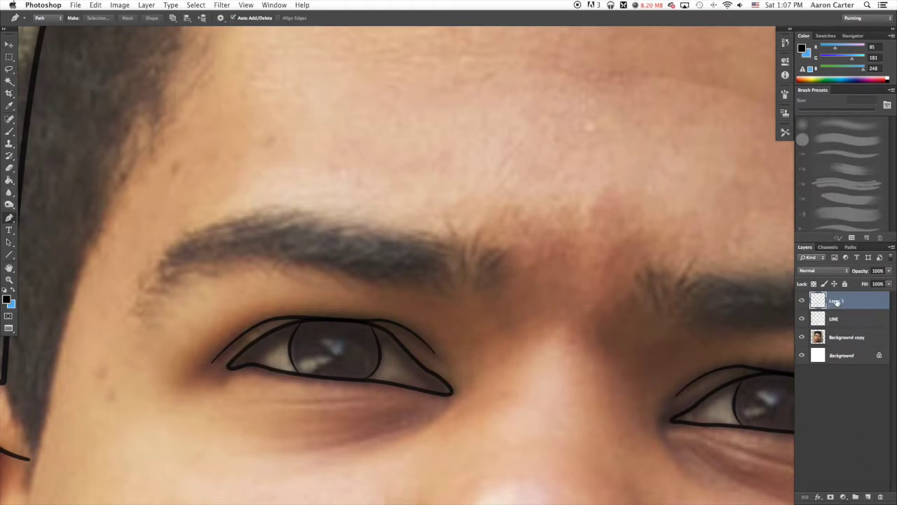
double_click(836, 302)
type("hair")
key("Return")
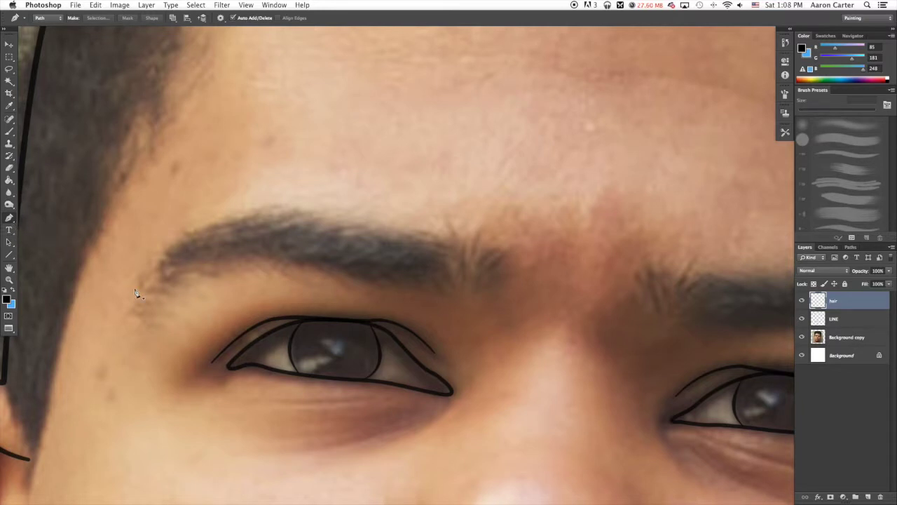
Trace the eyebrow on the photo's left side with a closed Pen path, adding pointed hair tips at its inner end
left_click(183, 265)
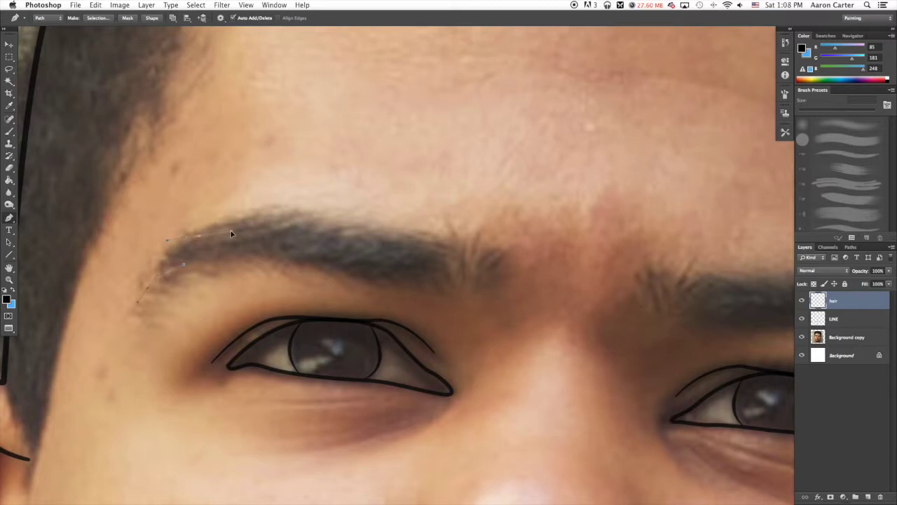
mouse_move(210, 242)
left_mouse_down()
mouse_move(231, 242)
mouse_move(210, 240)
left_mouse_up()
left_click_drag(290, 230, 362, 236)
left_click(440, 259)
left_click(446, 272)
left_click_drag(461, 289, 240, 255)
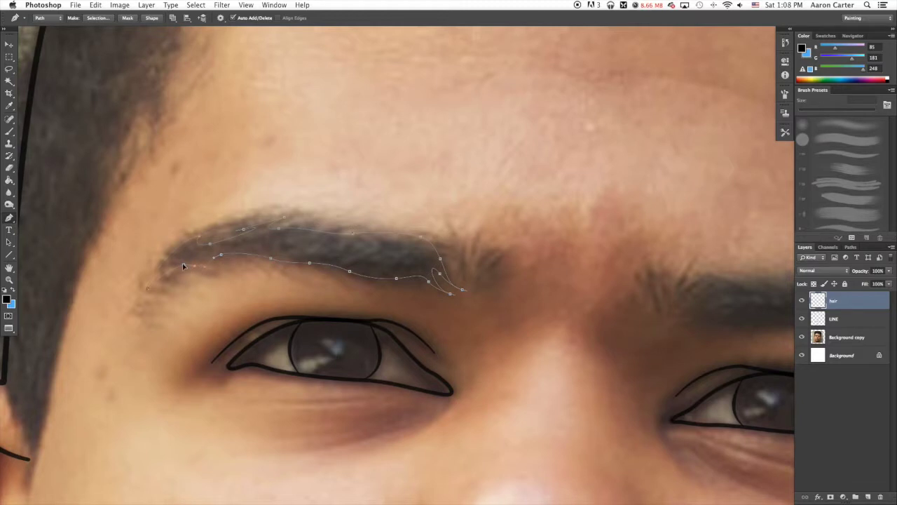
Fill the left eyebrow path with the foreground color at a 2-pixel feather radius, then delete the path
right_click(298, 190)
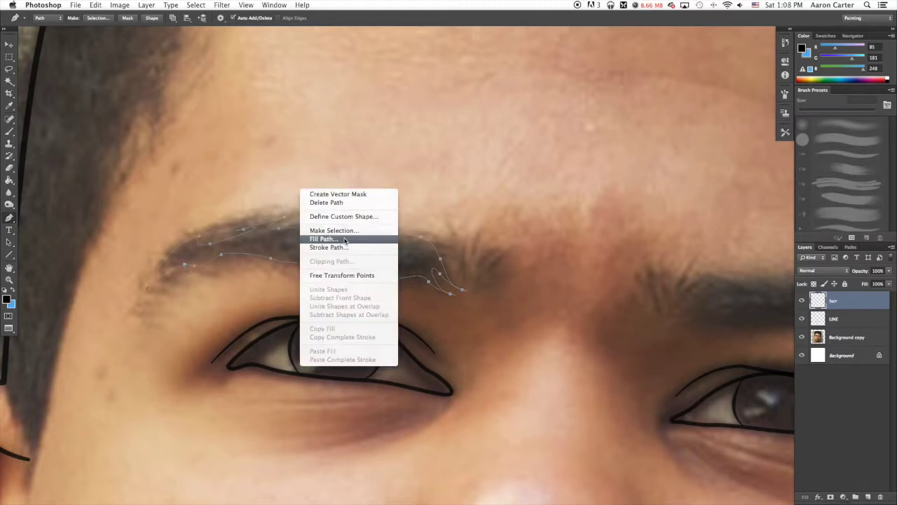
left_click(322, 237)
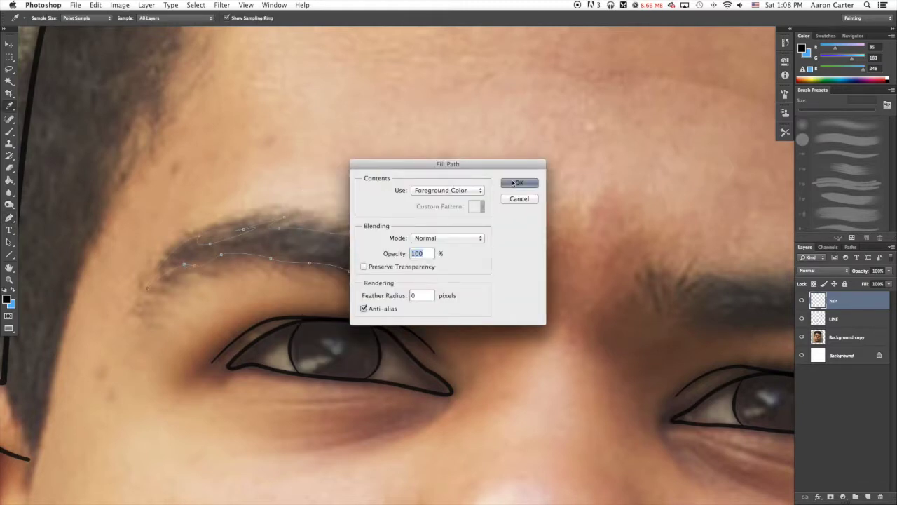
key("Tab")
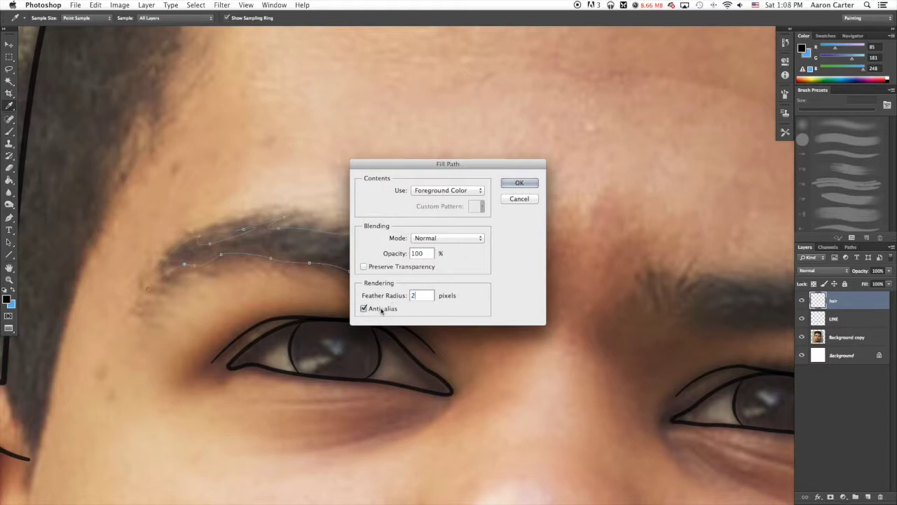
left_click(511, 184)
right_click(502, 196)
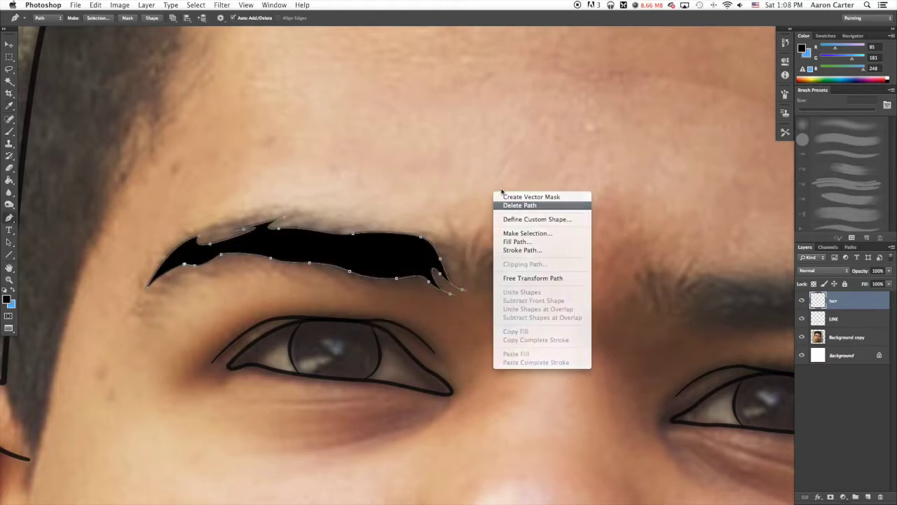
left_click(512, 203)
Trace the eyebrow on the photo's right side with a closed Pen path, adding a few pointed hair tips
left_click_drag(596, 295, 276, 297)
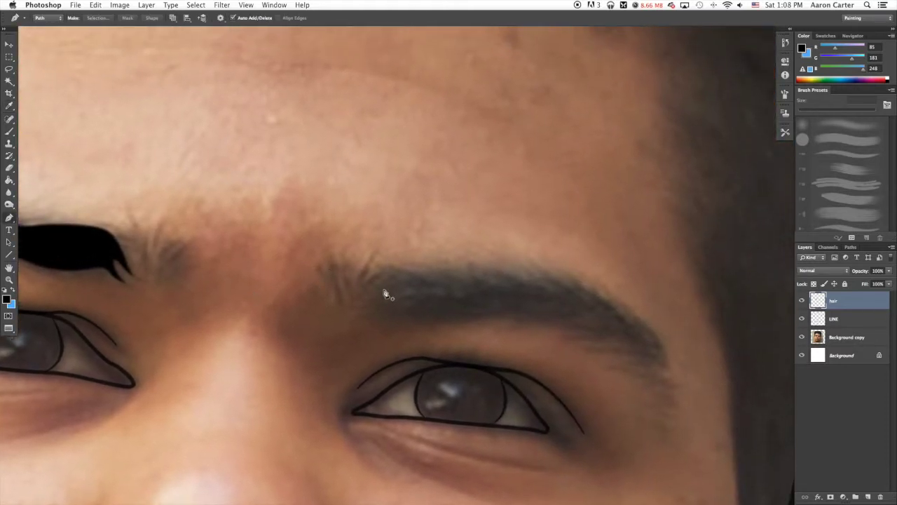
left_click(384, 321)
left_click_drag(355, 279, 410, 275)
left_click_drag(552, 283, 535, 260)
left_click(576, 287)
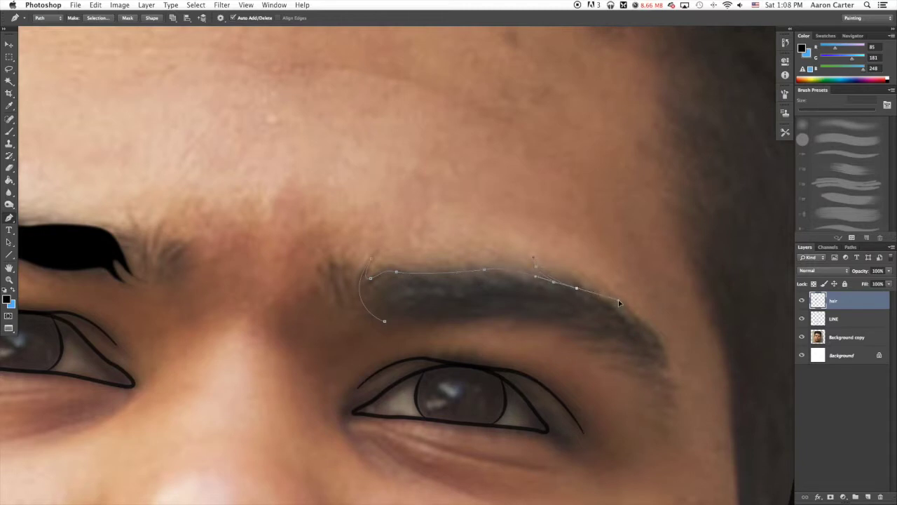
left_click_drag(640, 319, 649, 330)
left_click_drag(667, 372, 586, 351)
left_click_drag(545, 320, 531, 320)
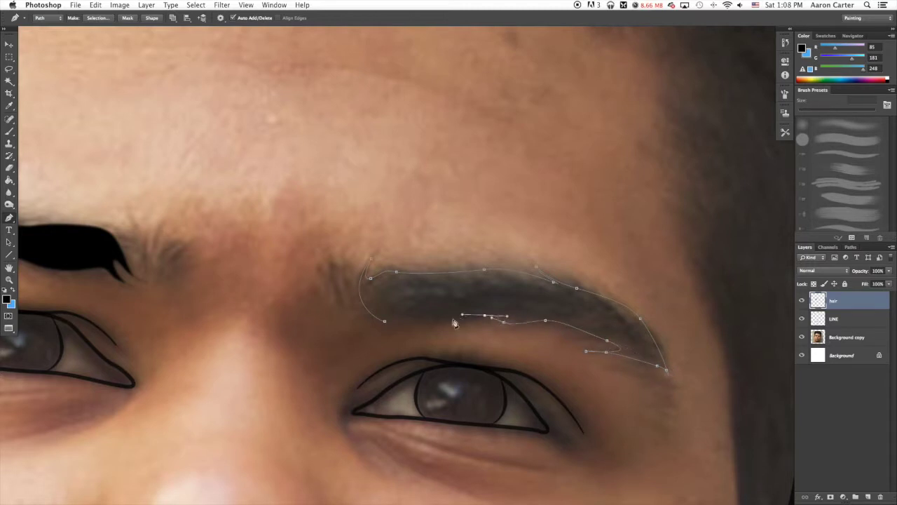
left_click_drag(444, 323, 413, 323)
left_click(384, 323)
Fill the right eyebrow path with black and delete the path
right_click(426, 243)
left_click(467, 289)
left_click(519, 185)
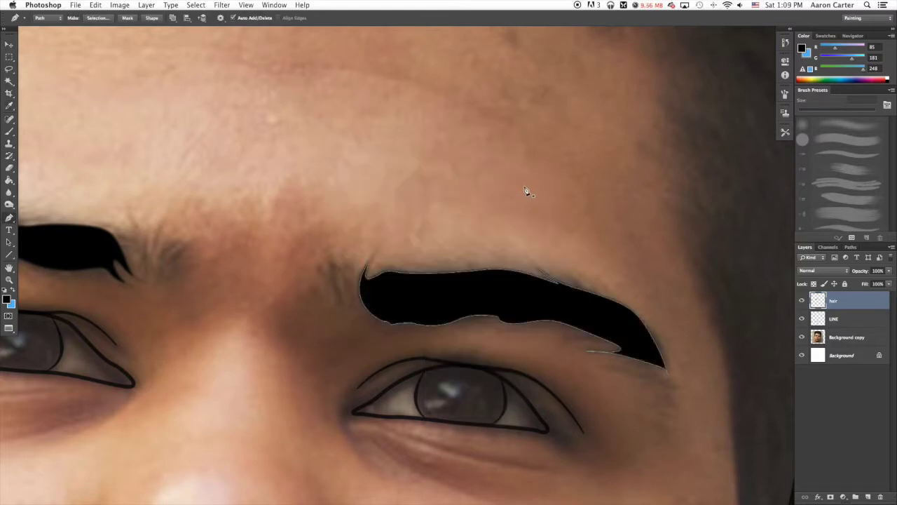
right_click(499, 204)
left_click(512, 220)
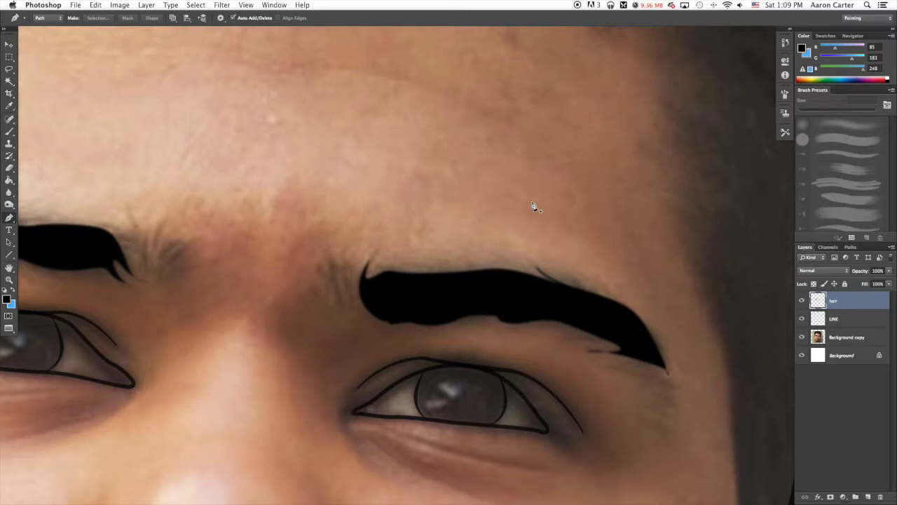
Switch to the Brush, set its size to 3 px, and undo a test stroke made between the eyebrows
scroll(372, 287, "down", 5)
scroll(372, 286, "left", 5)
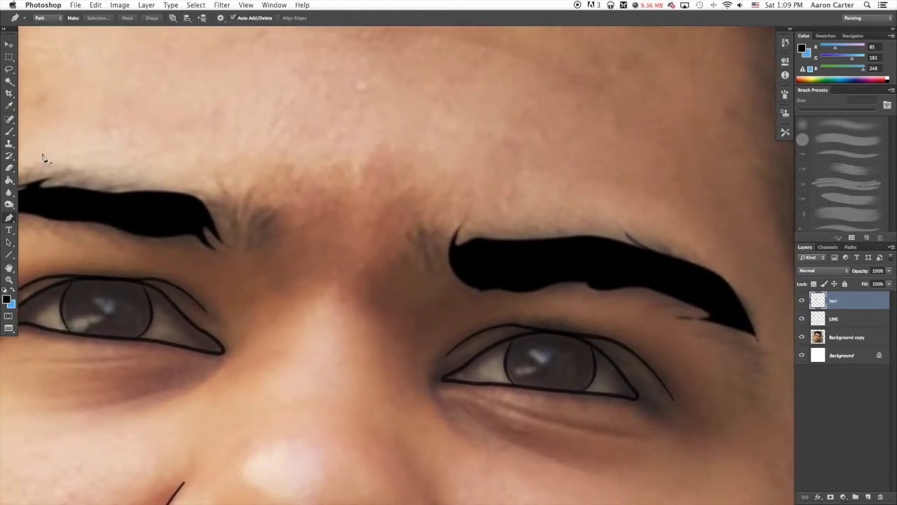
left_click(10, 132)
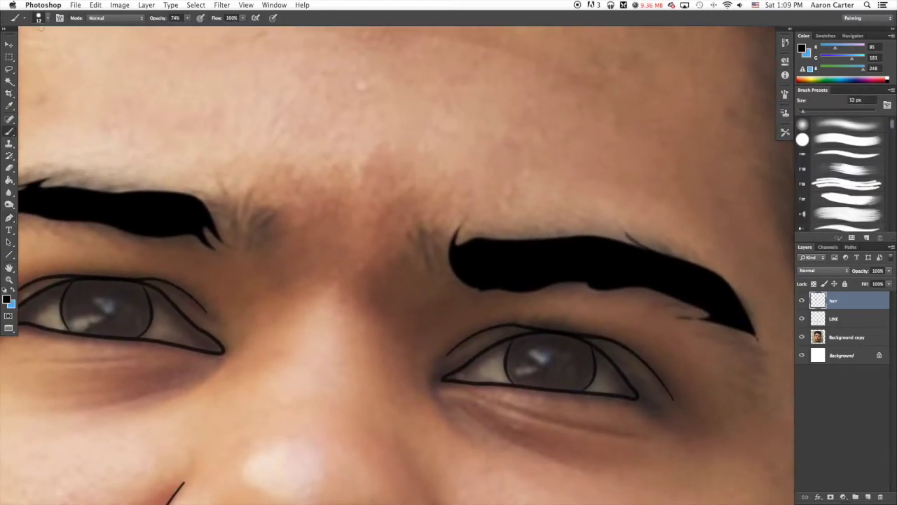
left_click(43, 20)
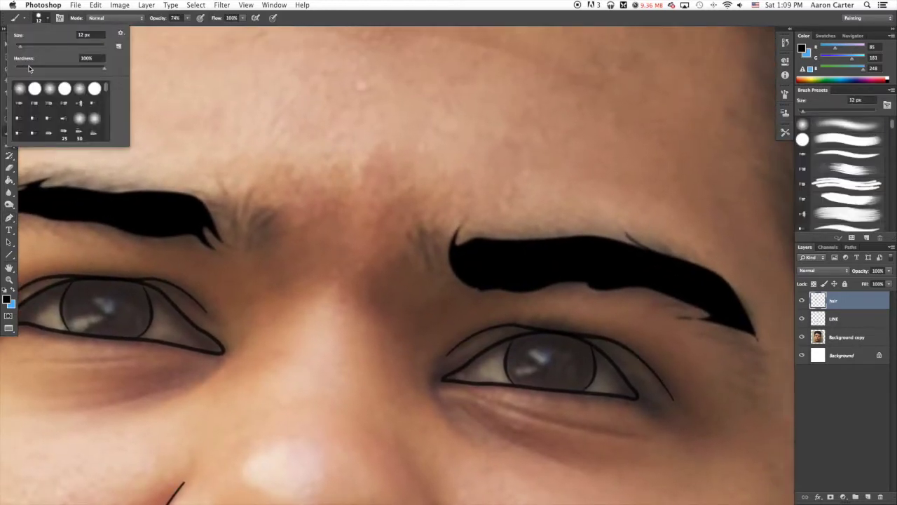
left_click(73, 33)
type("3")
key("Return")
left_click_drag(275, 148, 293, 202)
key("super+z")
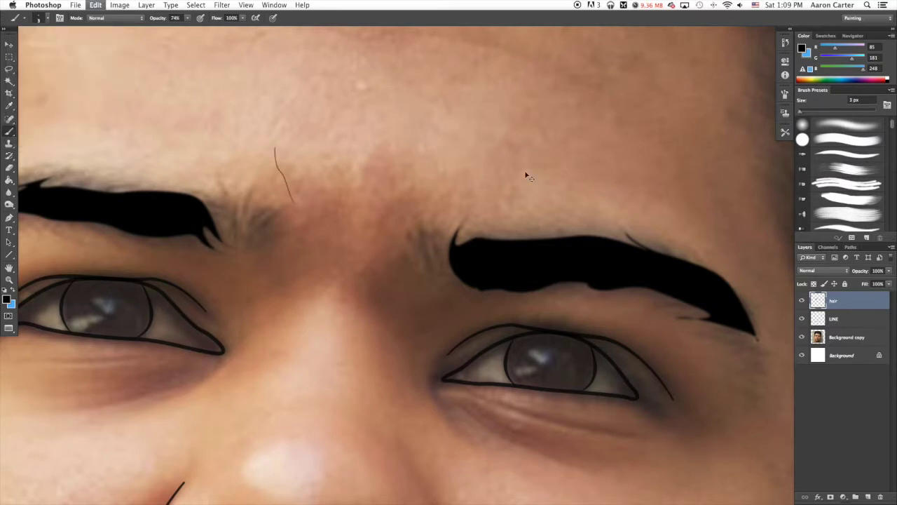
Set the brush's Shape Dynamics to a 0% minimum diameter and the size control to Pen Tilt
left_click(785, 93)
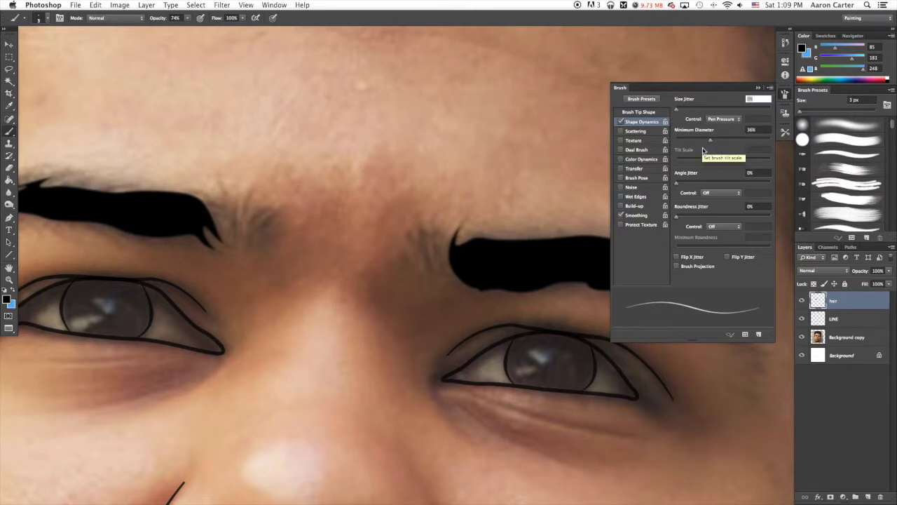
left_click_drag(710, 144, 684, 143)
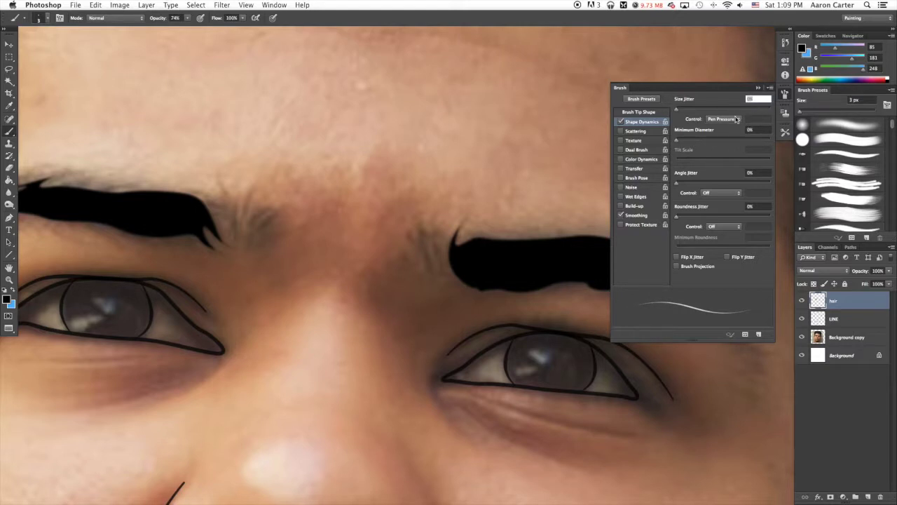
left_click(729, 120)
left_click(722, 119)
left_click(729, 120)
left_click(729, 125)
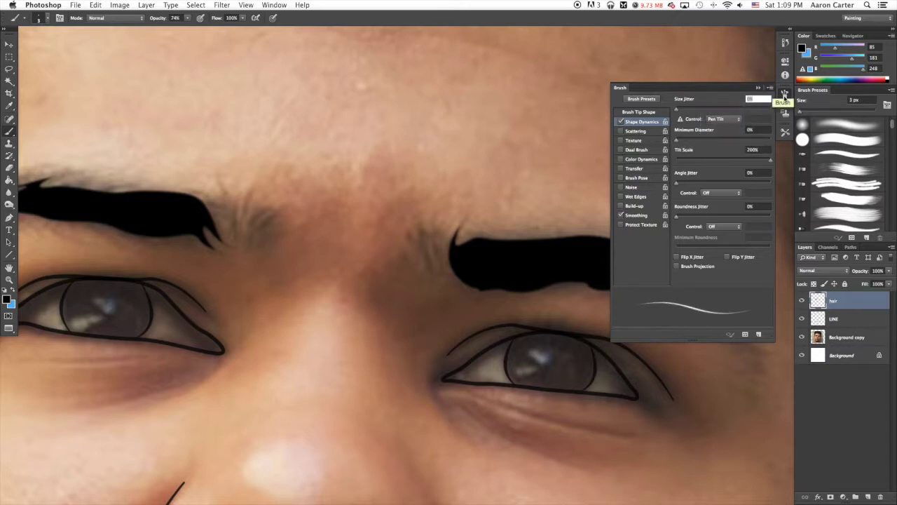
left_click(785, 93)
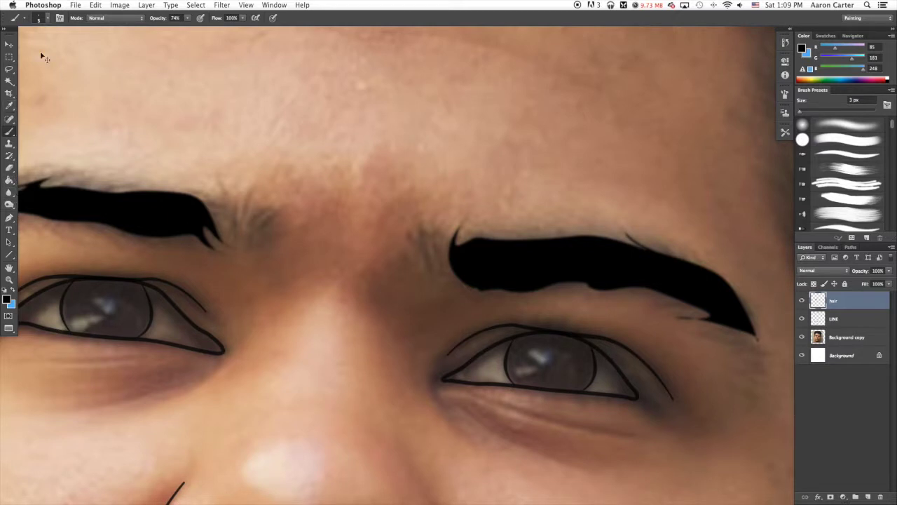
Try thin upward hair strokes beside the left eyebrow's inner end and undo them
key("super+plus")
left_click_drag(264, 214, 491, 238)
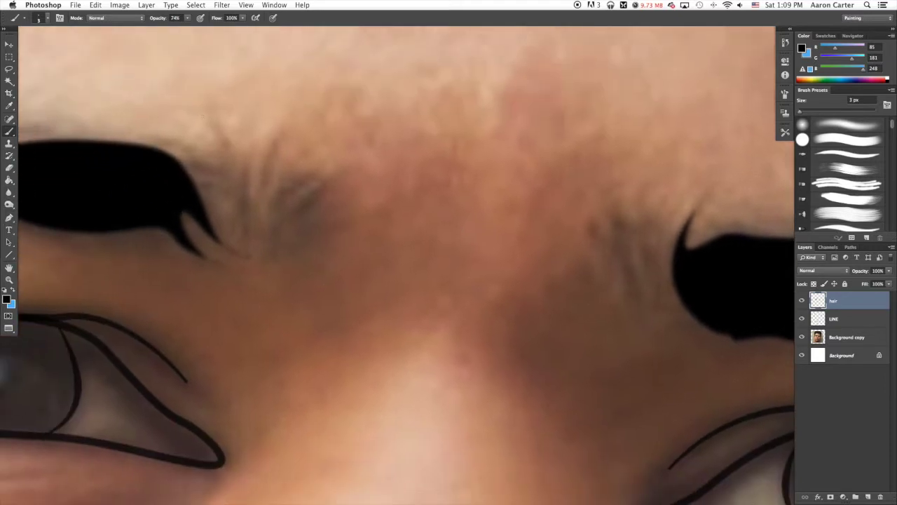
left_click_drag(258, 245, 256, 181)
left_click_drag(269, 227, 271, 151)
left_click_drag(271, 265, 267, 164)
key("super+alt+z")
key("super+alt+z")
key("super+alt+z")
left_click_drag(252, 243, 293, 129)
key("super+z")
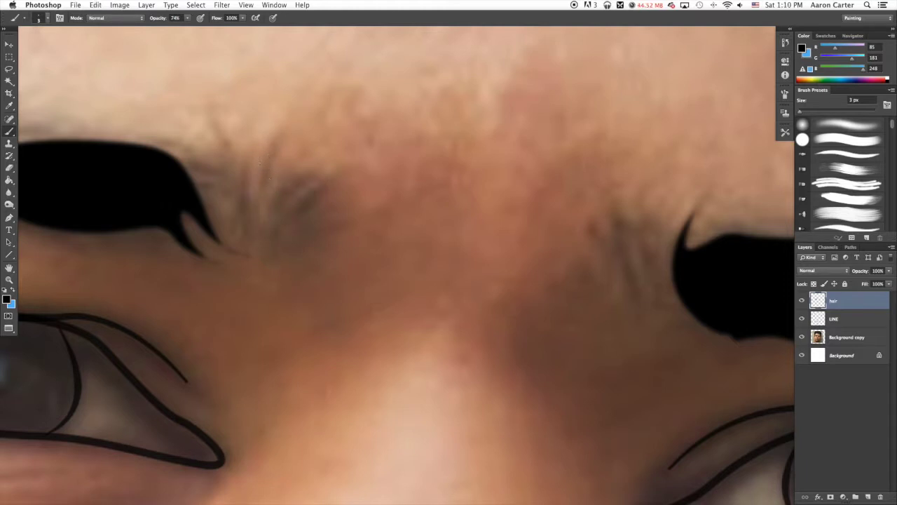
left_click_drag(265, 213, 280, 137)
key("super+z")
Brush thin, curved hair strokes around the left eyebrow's inner end, following the photo's hairs and undoing misplaced strokes
left_click_drag(268, 231, 259, 166)
left_click_drag(267, 231, 242, 143)
left_click_drag(251, 220, 226, 152)
key("super+z")
mouse_move(242, 222)
left_mouse_down()
mouse_move(221, 142)
mouse_move(244, 228)
left_mouse_up()
key("super+z")
key("super+z")
left_click_drag(219, 146, 244, 223)
mouse_move(220, 178)
left_mouse_down()
mouse_move(244, 247)
mouse_move(214, 164)
mouse_move(221, 235)
mouse_move(208, 190)
left_mouse_up()
left_click_drag(230, 232, 201, 150)
mouse_move(203, 198)
left_mouse_down()
mouse_move(240, 244)
mouse_move(202, 241)
left_mouse_up()
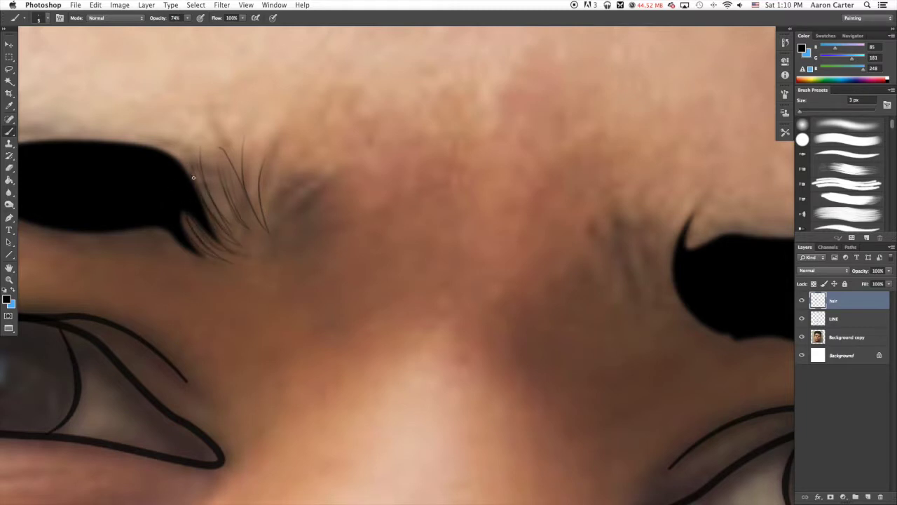
mouse_move(194, 177)
left_mouse_down()
mouse_move(202, 233)
mouse_move(214, 220)
left_mouse_up()
mouse_move(299, 187)
left_mouse_down()
mouse_move(276, 239)
mouse_move(272, 222)
mouse_move(291, 257)
mouse_move(292, 247)
left_mouse_up()
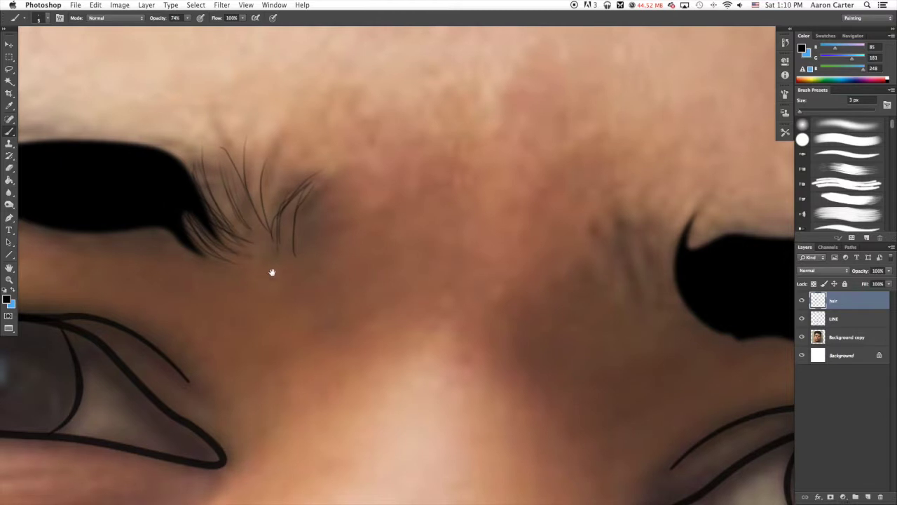
Brush thin overlapping hairs along the lower edge of the left eyebrow's inner half, following the filled shape
scroll(270, 271, "left", 10)
left_click_drag(447, 239, 394, 237)
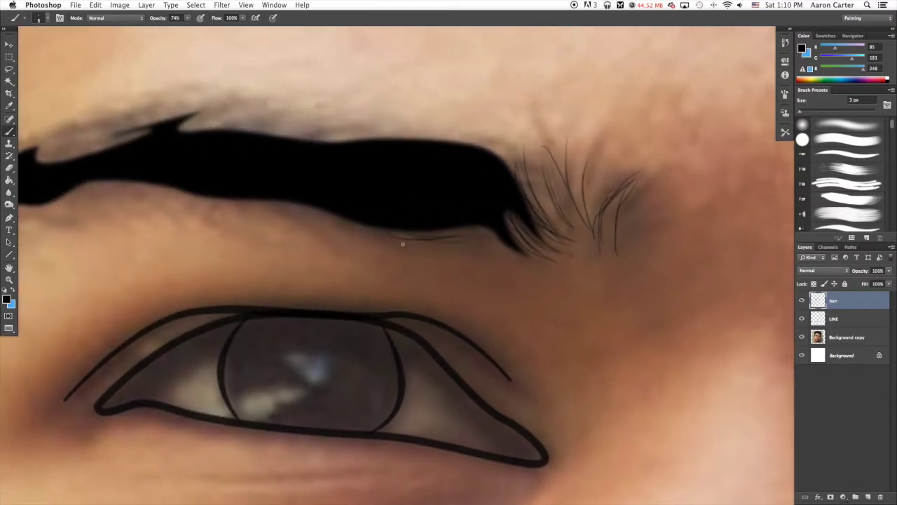
left_click_drag(477, 230, 450, 231)
left_click_drag(540, 252, 481, 235)
left_click_drag(336, 209, 408, 237)
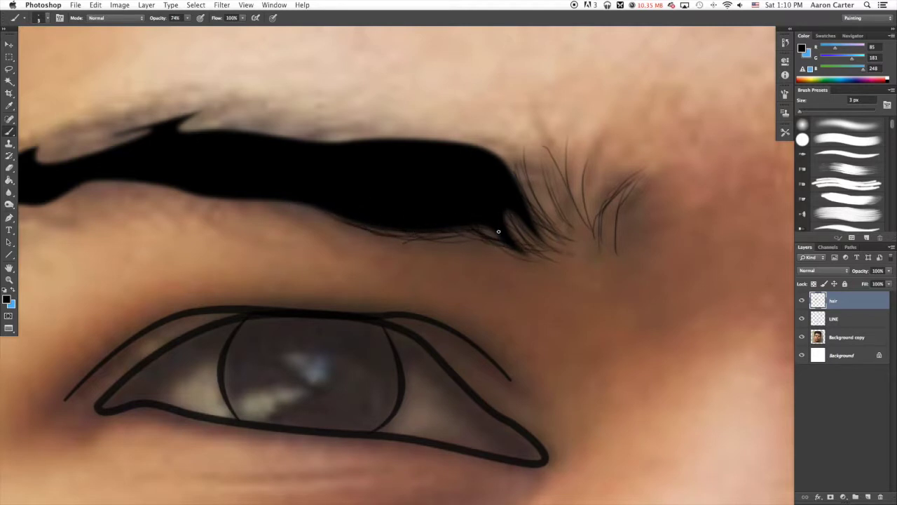
left_click_drag(498, 231, 445, 235)
Continue the fine hairs along the middle of the left eyebrow's lower edge, adding a few strays that trail down onto the lid
left_click_drag(293, 181, 447, 226)
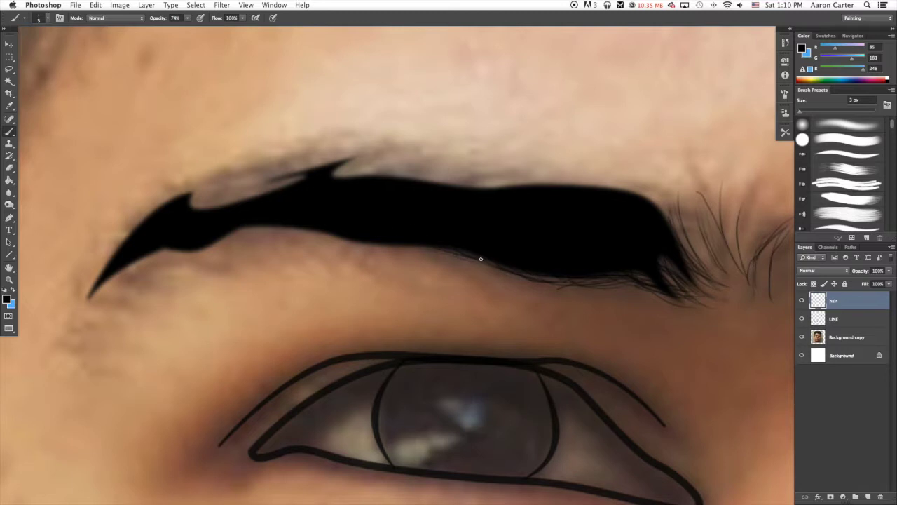
left_click_drag(372, 243, 350, 249)
mouse_move(409, 249)
left_mouse_down()
mouse_move(368, 242)
mouse_move(361, 251)
mouse_move(370, 242)
mouse_move(268, 232)
left_mouse_up()
left_click_drag(347, 246, 247, 228)
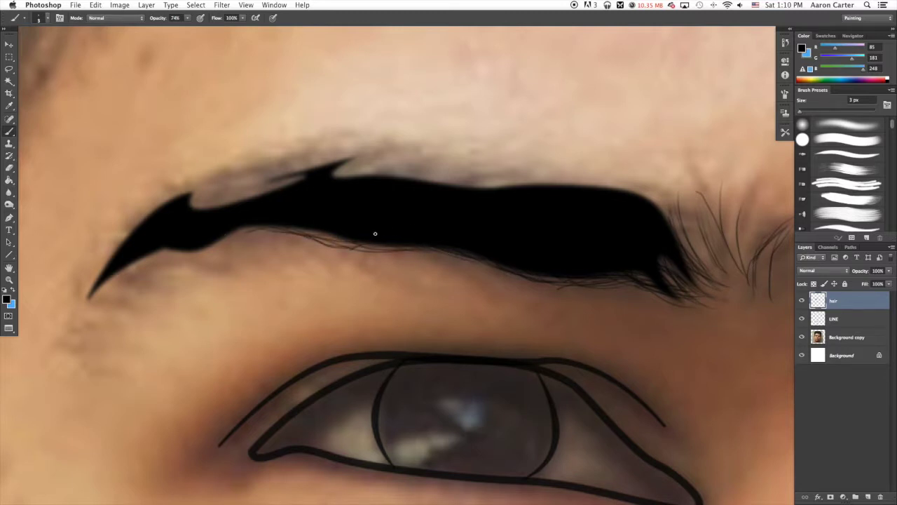
mouse_move(308, 233)
left_mouse_down()
mouse_move(401, 263)
mouse_move(374, 278)
left_mouse_up()
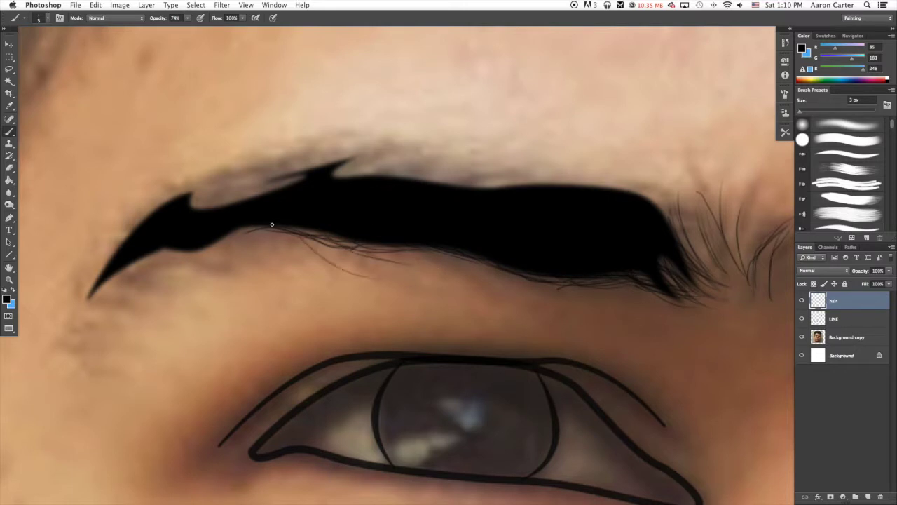
mouse_move(268, 238)
left_mouse_down()
mouse_move(296, 257)
mouse_move(287, 256)
left_mouse_up()
Brush overlapping hairs along the left eyebrow's outer lower edge to its tip, plus a few sparse hairs beneath the tail
left_click_drag(240, 241, 188, 261)
left_click_drag(189, 253, 164, 268)
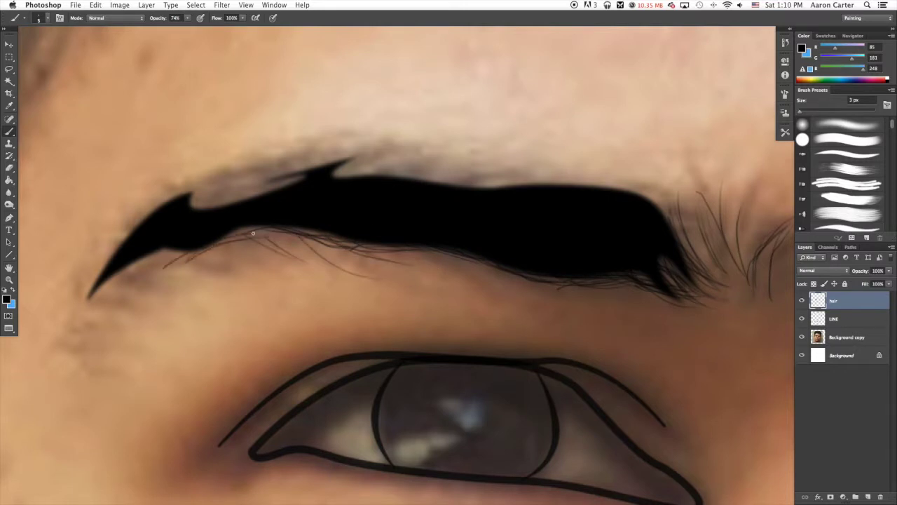
left_click_drag(274, 237, 222, 232)
left_click_drag(202, 249, 136, 273)
mouse_move(266, 235)
left_mouse_down()
mouse_move(184, 248)
mouse_move(204, 248)
left_mouse_up()
left_click_drag(269, 231, 234, 237)
mouse_move(196, 253)
left_mouse_down()
mouse_move(137, 261)
mouse_move(168, 254)
mouse_move(103, 297)
left_mouse_up()
mouse_move(166, 252)
left_mouse_down()
mouse_move(107, 303)
mouse_move(114, 295)
mouse_move(104, 293)
left_mouse_up()
left_click_drag(167, 258, 83, 309)
left_click_drag(166, 251, 80, 303)
mouse_move(143, 285)
left_mouse_down()
mouse_move(71, 321)
mouse_move(84, 312)
left_mouse_up()
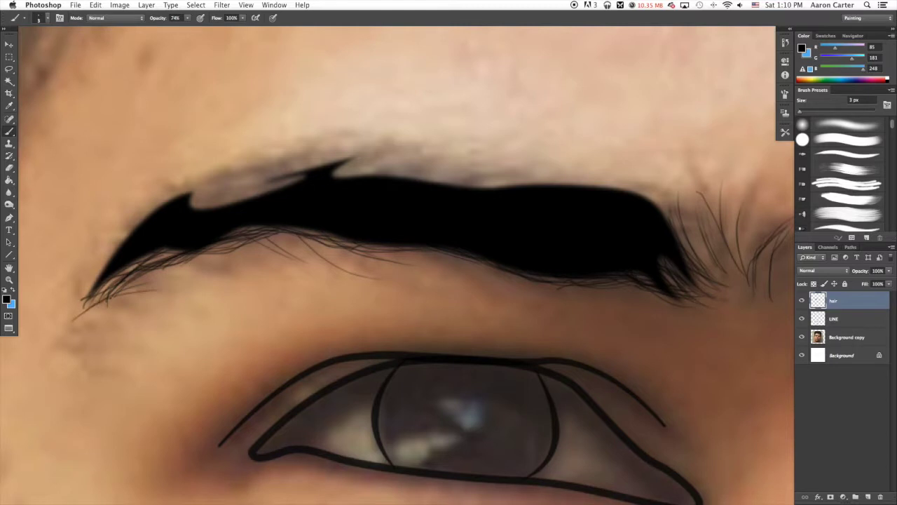
left_click_drag(156, 299, 81, 308)
mouse_move(154, 310)
left_mouse_down()
mouse_move(85, 332)
mouse_move(77, 356)
mouse_move(163, 325)
left_mouse_up()
Brush long curved hairs along the left eyebrow's outer upper edge, covering the notch in the filled shape
mouse_move(185, 242)
left_mouse_down()
mouse_move(239, 166)
mouse_move(218, 198)
mouse_move(275, 146)
mouse_move(336, 135)
left_mouse_up()
mouse_move(283, 159)
left_mouse_down()
mouse_move(359, 128)
mouse_move(347, 146)
mouse_move(289, 165)
mouse_move(377, 138)
left_mouse_up()
left_click_drag(338, 158, 414, 136)
mouse_move(287, 157)
left_mouse_down()
mouse_move(380, 146)
mouse_move(377, 140)
left_mouse_up()
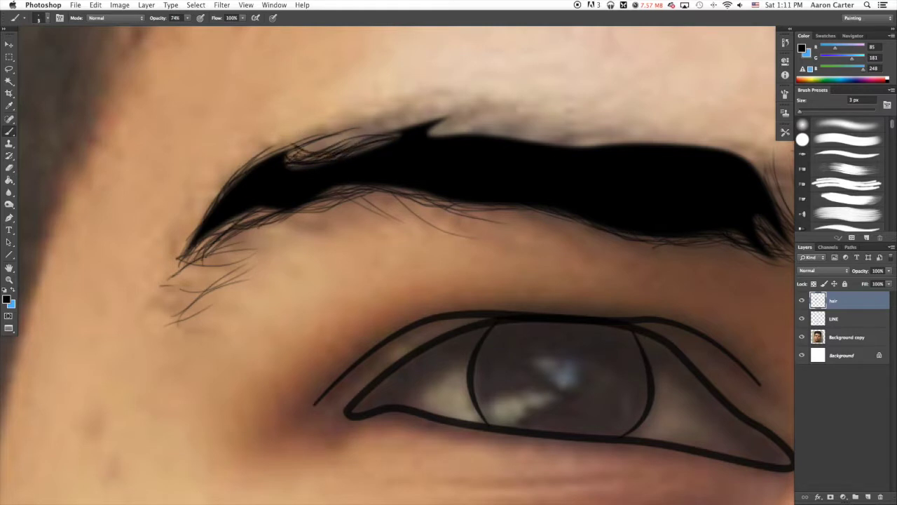
mouse_move(290, 160)
left_mouse_down()
mouse_move(338, 148)
mouse_move(358, 132)
left_mouse_up()
left_click_drag(311, 150, 363, 145)
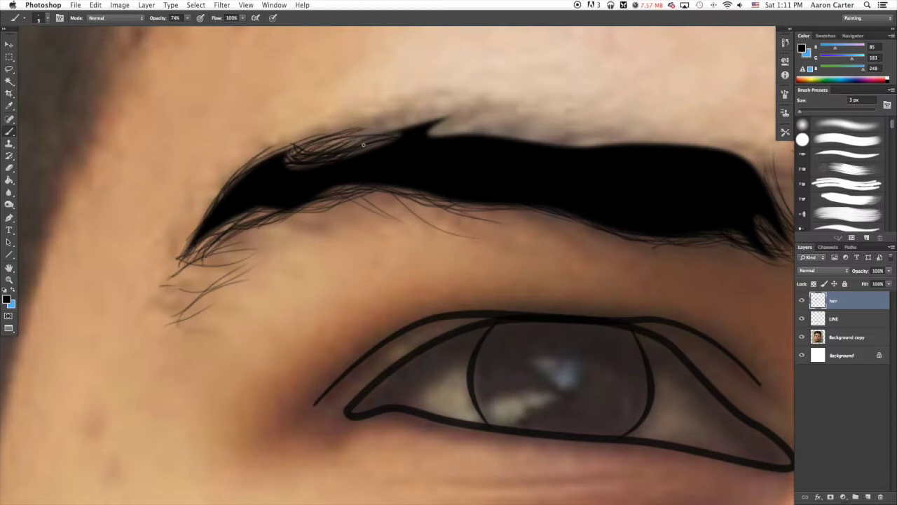
Thicken the hairs around the left eyebrow's outer tip, on both its upper and lower edges
left_click_drag(234, 217, 289, 213)
mouse_move(196, 251)
left_mouse_down()
mouse_move(209, 237)
mouse_move(274, 217)
mouse_move(234, 238)
left_mouse_up()
mouse_move(175, 273)
left_mouse_down()
mouse_move(206, 241)
mouse_move(202, 216)
left_mouse_up()
left_click_drag(178, 265, 221, 185)
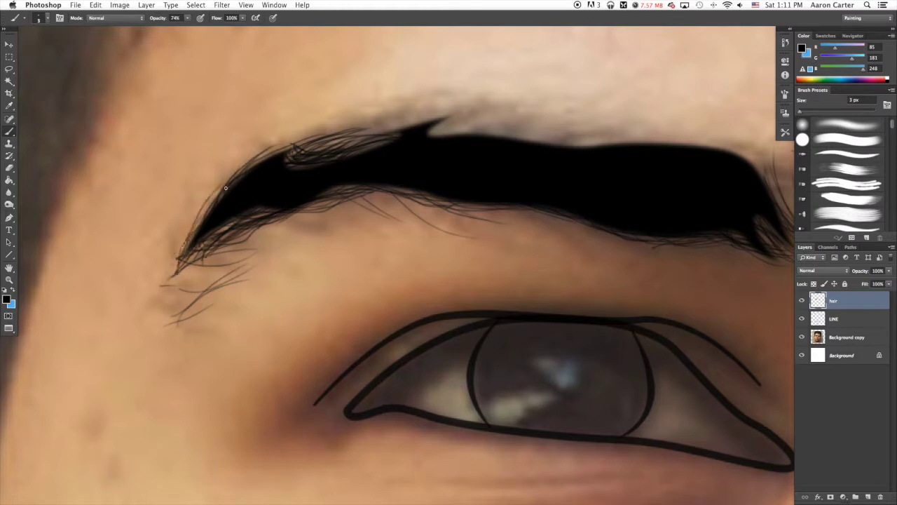
mouse_move(184, 261)
left_mouse_down()
mouse_move(210, 244)
mouse_move(216, 256)
mouse_move(235, 248)
left_mouse_up()
left_click_drag(361, 187, 253, 254)
left_click_drag(270, 205, 347, 180)
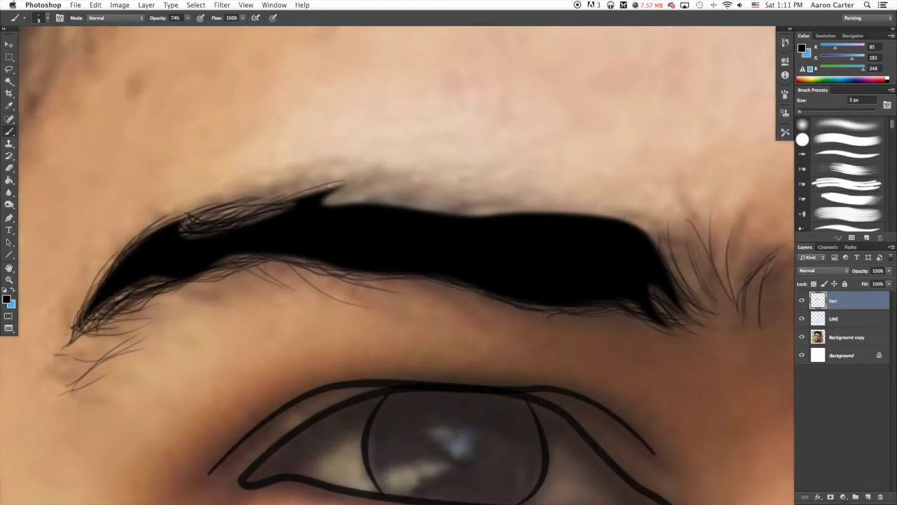
Brush short curved hairs over the pointed spike on the left eyebrow's upper edge
mouse_move(242, 215)
left_mouse_down()
mouse_move(349, 177)
mouse_move(389, 202)
left_mouse_up()
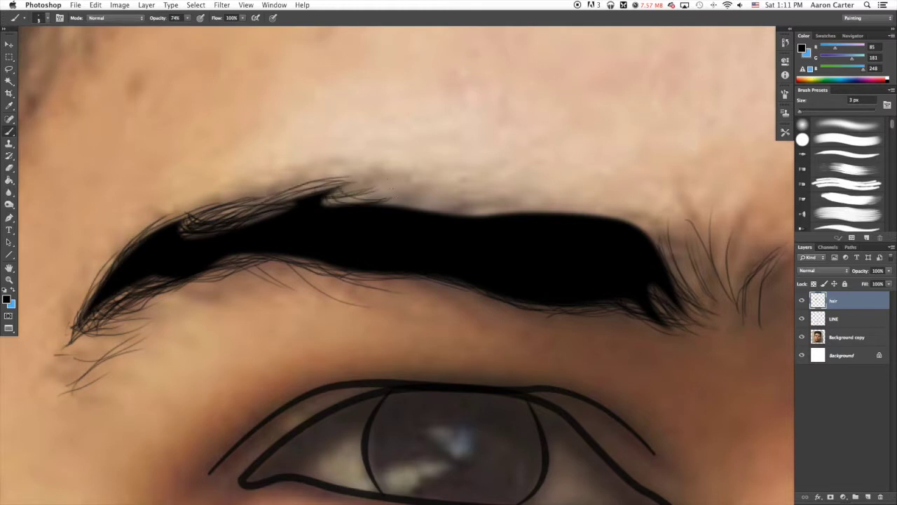
mouse_move(332, 203)
left_mouse_down()
mouse_move(357, 193)
mouse_move(364, 178)
left_mouse_up()
mouse_move(291, 196)
left_mouse_down()
mouse_move(337, 174)
mouse_move(344, 185)
mouse_move(318, 190)
mouse_move(331, 180)
left_mouse_up()
left_click_drag(338, 198, 376, 193)
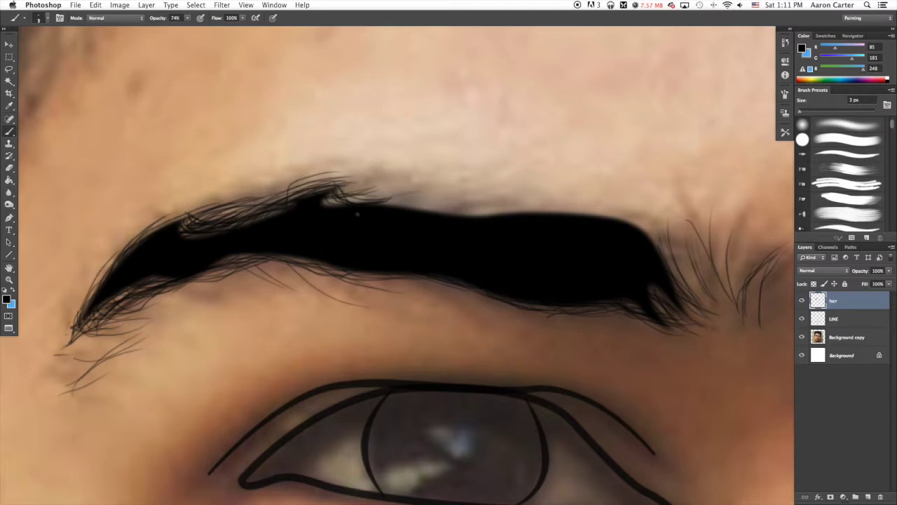
Brush overlapping hairs along the middle of the left eyebrow's upper edge, with one longer stray hair rising above it
left_click_drag(463, 213, 583, 205)
left_click_drag(506, 213, 595, 206)
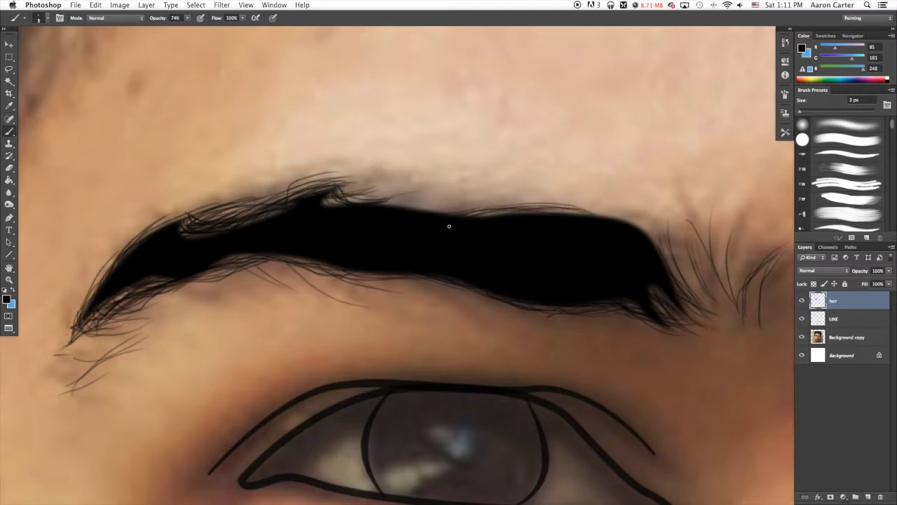
mouse_move(373, 207)
left_mouse_down()
mouse_move(429, 210)
mouse_move(370, 193)
left_mouse_up()
mouse_move(401, 193)
left_mouse_down()
mouse_move(368, 182)
mouse_move(469, 192)
left_mouse_up()
mouse_move(374, 206)
left_mouse_down()
mouse_move(481, 209)
mouse_move(462, 210)
mouse_move(502, 198)
left_mouse_up()
mouse_move(419, 213)
left_mouse_down()
mouse_move(530, 199)
mouse_move(504, 198)
left_mouse_up()
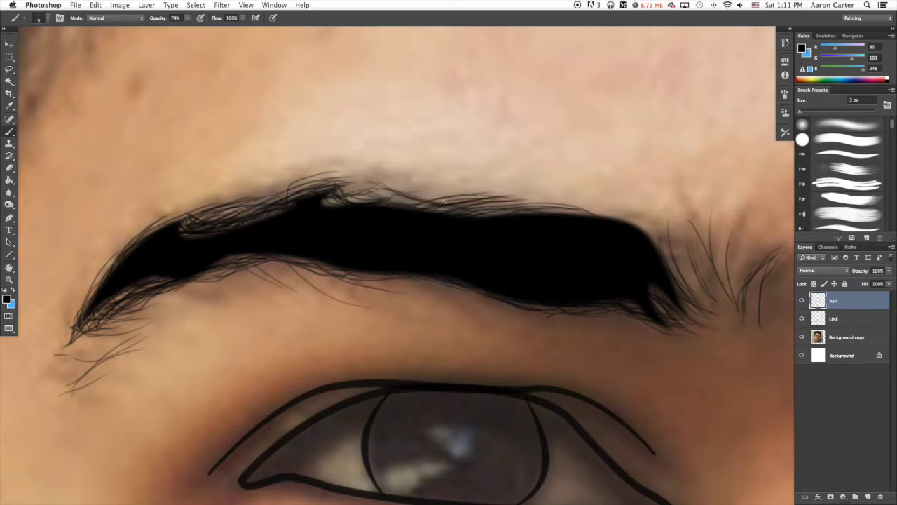
left_click_drag(391, 201, 511, 173)
Brush thin hairs over the left eyebrow's rounded upper inner corner and among the loose hairs beside it
left_click_drag(455, 223, 252, 226)
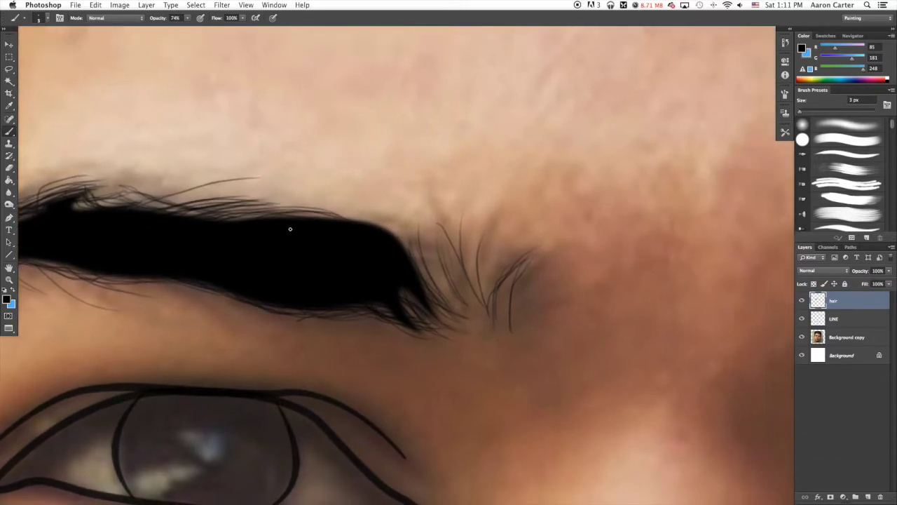
mouse_move(371, 223)
left_mouse_down()
mouse_move(417, 249)
mouse_move(423, 274)
mouse_move(451, 294)
left_mouse_up()
left_click_drag(411, 248, 449, 297)
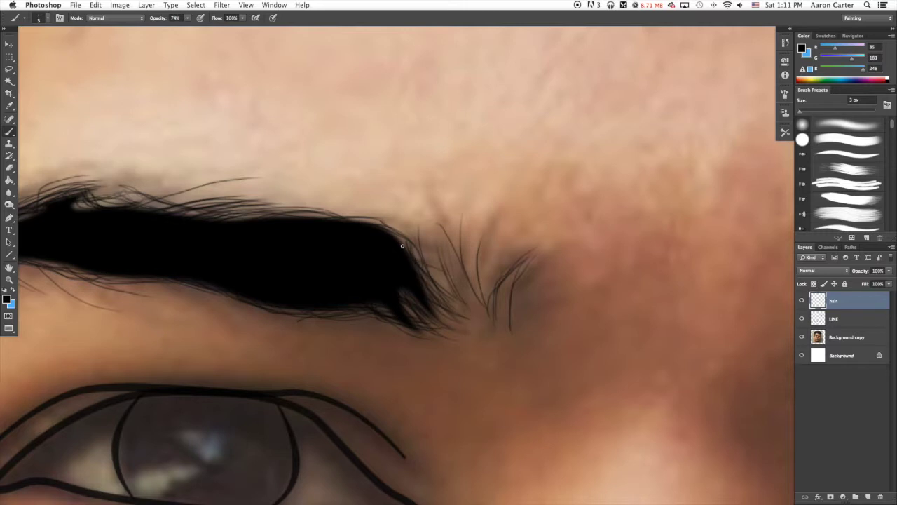
mouse_move(402, 246)
left_mouse_down()
mouse_move(448, 291)
mouse_move(439, 268)
left_mouse_up()
mouse_move(425, 221)
left_mouse_down()
mouse_move(454, 322)
mouse_move(504, 285)
left_mouse_up()
left_click_drag(498, 318, 520, 257)
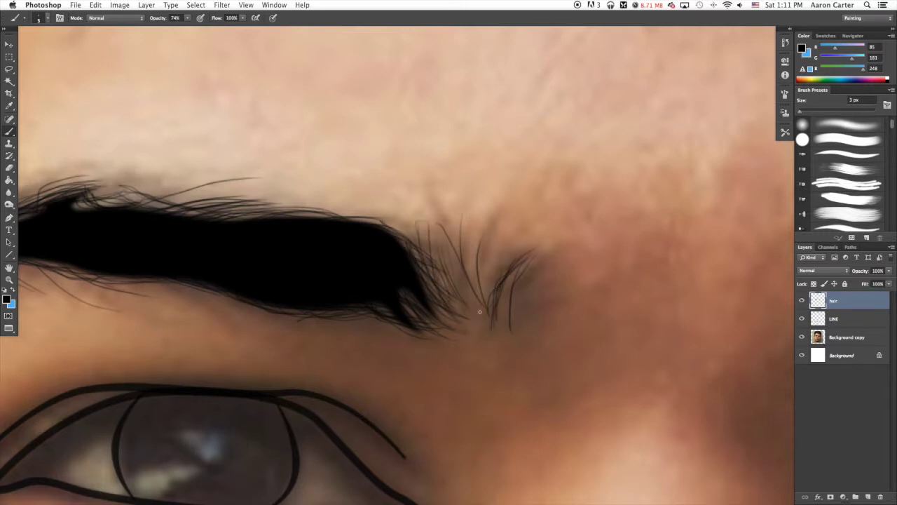
left_click_drag(480, 309, 495, 282)
left_click_drag(453, 233, 478, 294)
Add steep upward hairs to thicken the loose clump at the left eyebrow's inner end
mouse_move(507, 257)
left_mouse_down()
mouse_move(389, 160)
mouse_move(360, 164)
left_mouse_up()
left_click_drag(367, 202, 382, 143)
mouse_move(380, 226)
left_mouse_down()
mouse_move(387, 135)
mouse_move(384, 146)
left_mouse_up()
left_click_drag(373, 184, 380, 141)
left_click_drag(358, 244, 350, 186)
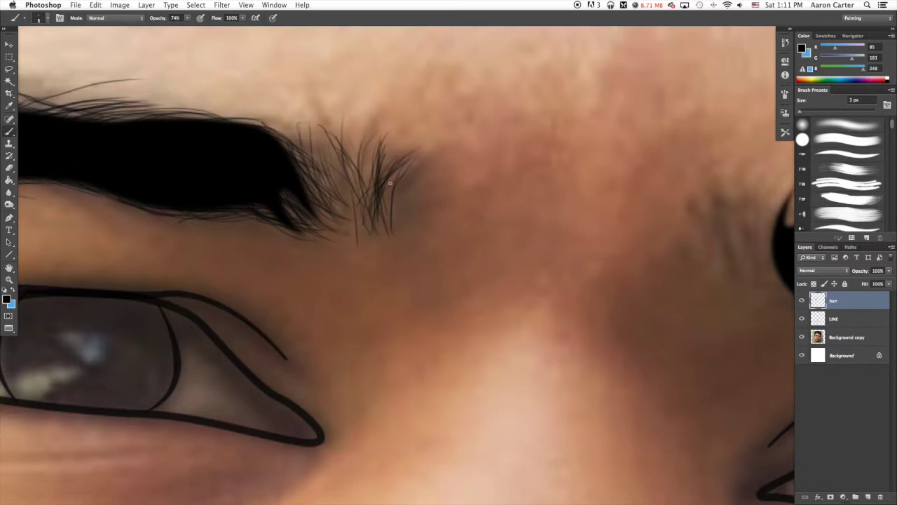
Brush a fan of thin upward hairs beside the right eyebrow's inner end, following the photo's hairs
left_click_drag(439, 271, 136, 293)
mouse_move(455, 184)
left_mouse_down()
mouse_move(114, 214)
mouse_move(267, 212)
left_mouse_up()
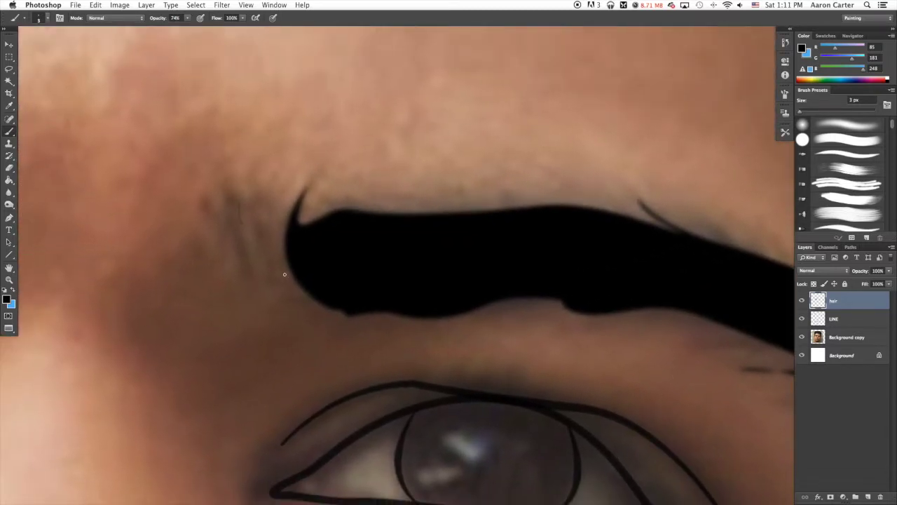
mouse_move(279, 279)
left_mouse_down()
mouse_move(228, 197)
mouse_move(210, 199)
mouse_move(216, 207)
left_mouse_up()
mouse_move(265, 261)
left_mouse_down()
mouse_move(247, 188)
mouse_move(253, 213)
left_mouse_up()
mouse_move(263, 275)
left_mouse_down()
mouse_move(258, 203)
mouse_move(266, 202)
left_mouse_up()
left_click_drag(289, 280, 272, 213)
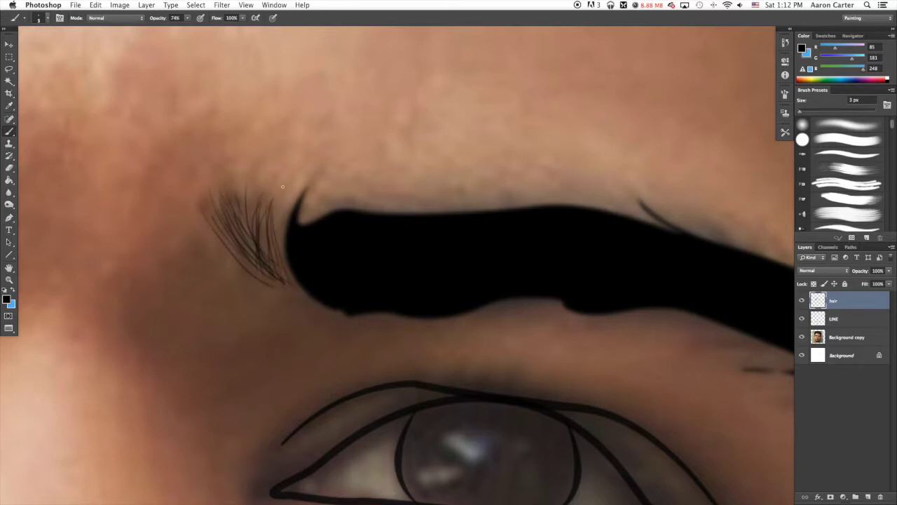
Brush dense upward hairs against the right eyebrow's inner edge to blend the fan of hairs into the filled shape
left_click_drag(284, 252, 279, 211)
left_click_drag(293, 284, 291, 187)
left_click_drag(284, 246, 281, 217)
left_click_drag(289, 296, 285, 219)
left_click_drag(280, 243, 277, 221)
mouse_move(289, 282)
left_mouse_down()
mouse_move(264, 213)
mouse_move(279, 203)
left_mouse_up()
left_click_drag(283, 233, 268, 194)
left_click_drag(288, 275, 282, 196)
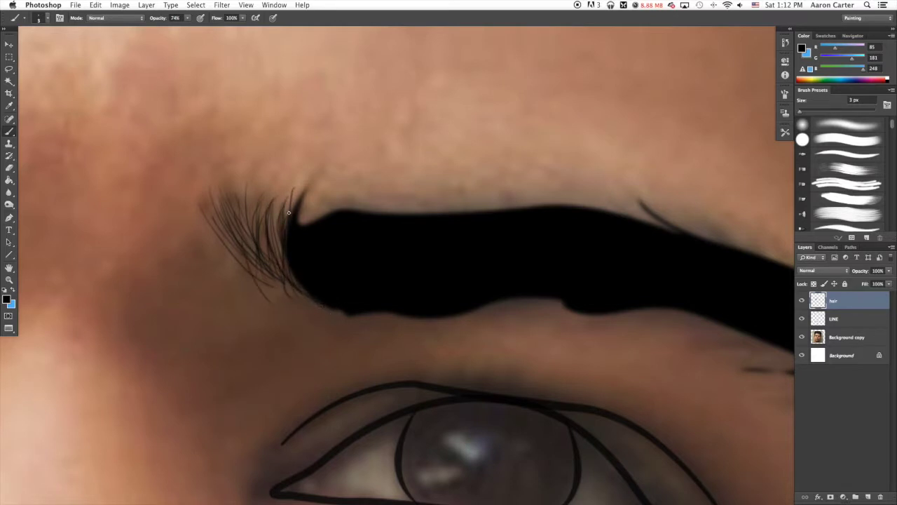
Add sparse hairs below the right eyebrow's inner end, and curved hairs over its inner spike and along the adjoining upper edge
scroll(288, 212, "up", 2)
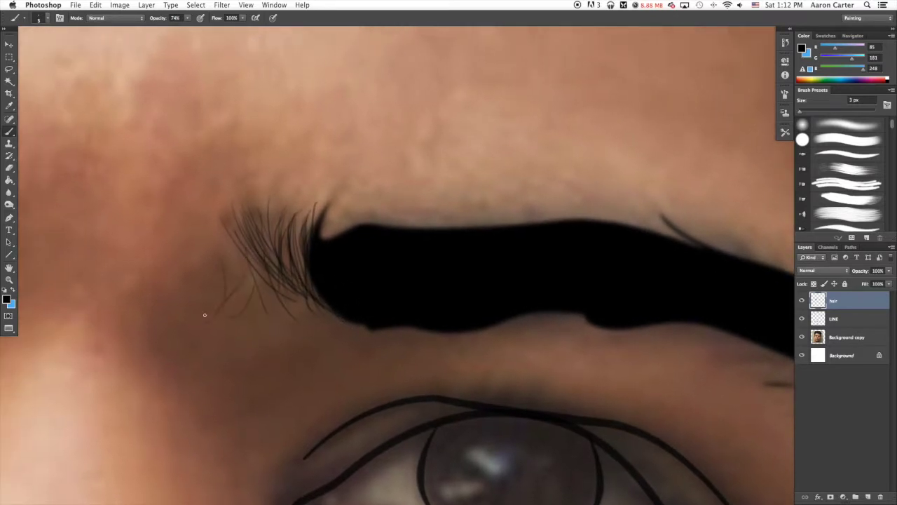
scroll(383, 267, "up", 3)
left_click_drag(316, 279, 366, 259)
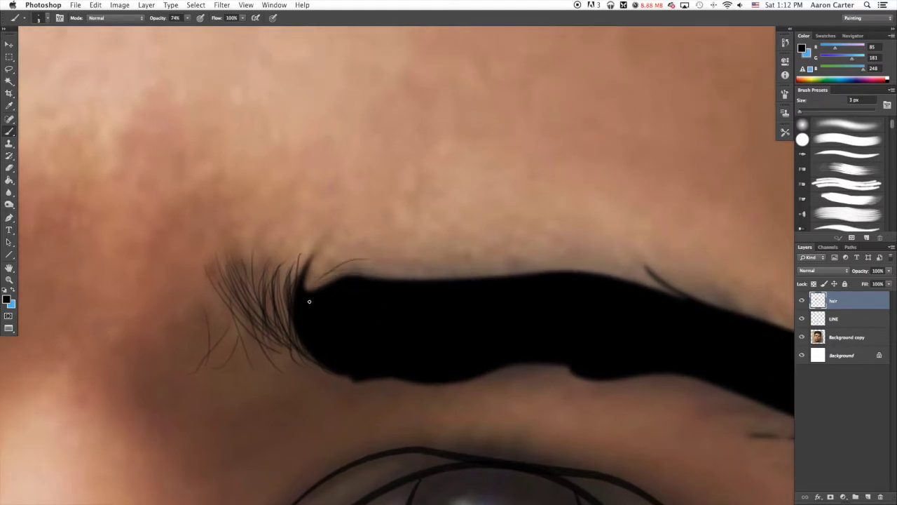
mouse_move(312, 281)
left_mouse_down()
mouse_move(371, 270)
mouse_move(335, 272)
mouse_move(361, 261)
mouse_move(342, 267)
mouse_move(335, 258)
mouse_move(427, 277)
mouse_move(505, 275)
left_mouse_up()
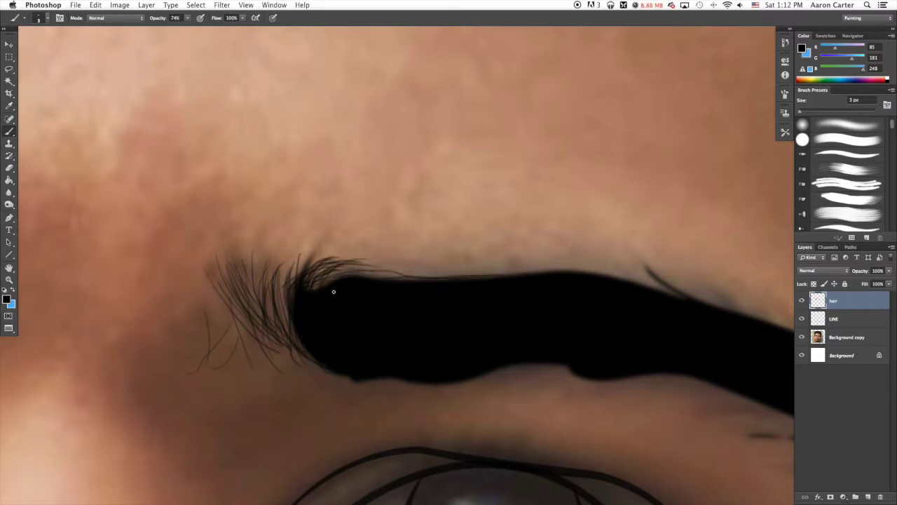
Brush overlapping hairs along the middle of the right eyebrow's upper edge, past the small spike at the arch
mouse_move(333, 291)
left_mouse_down()
mouse_move(516, 273)
mouse_move(228, 308)
mouse_move(449, 289)
left_mouse_up()
left_click_drag(376, 284, 455, 307)
left_click_drag(408, 288, 458, 311)
left_click_drag(354, 290, 418, 284)
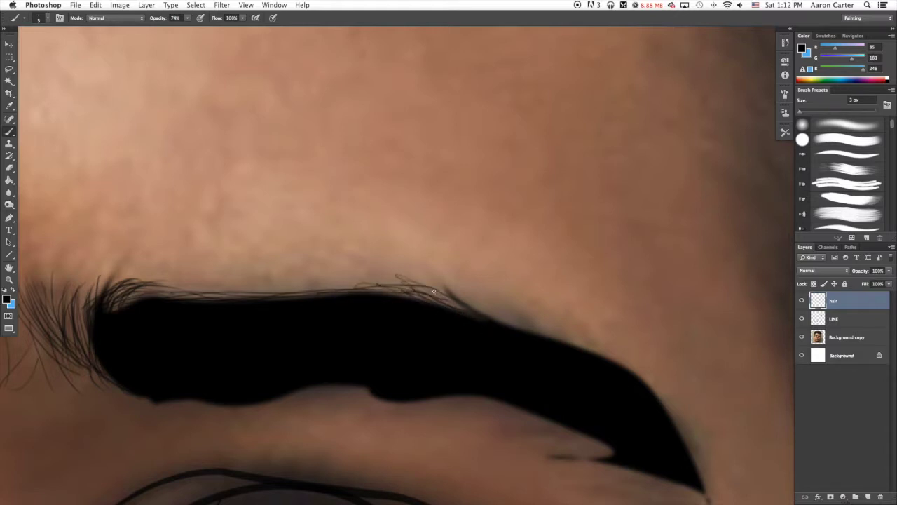
left_click_drag(313, 289, 426, 296)
mouse_move(332, 286)
left_mouse_down()
mouse_move(453, 300)
mouse_move(545, 333)
left_mouse_up()
left_click_drag(473, 300, 548, 336)
left_click_drag(494, 315, 570, 337)
Brush short curved hairs along the right eyebrow's outer upper edge, from the arch down towards the tail
mouse_move(487, 338)
left_mouse_down()
mouse_move(375, 292)
mouse_move(375, 278)
left_mouse_up()
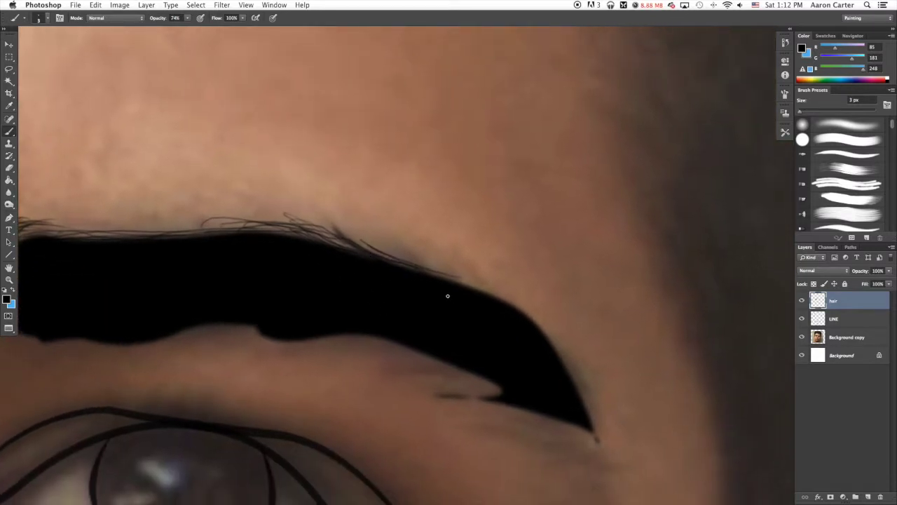
mouse_move(387, 238)
left_mouse_down()
mouse_move(444, 277)
mouse_move(426, 267)
left_mouse_up()
left_click_drag(420, 251, 466, 284)
mouse_move(442, 263)
left_mouse_down()
mouse_move(507, 322)
mouse_move(489, 290)
left_mouse_up()
left_click_drag(477, 273, 494, 295)
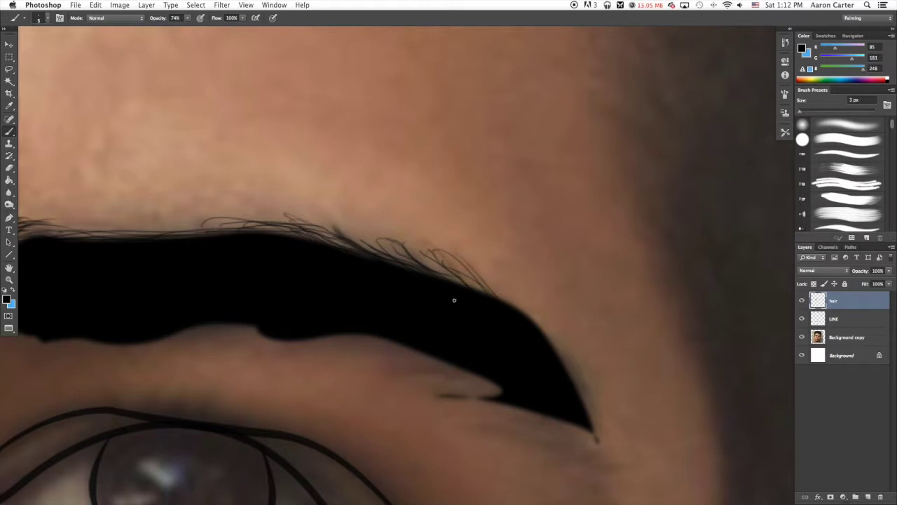
left_click_drag(370, 241, 395, 251)
left_click_drag(356, 238, 398, 258)
left_click_drag(486, 282, 558, 344)
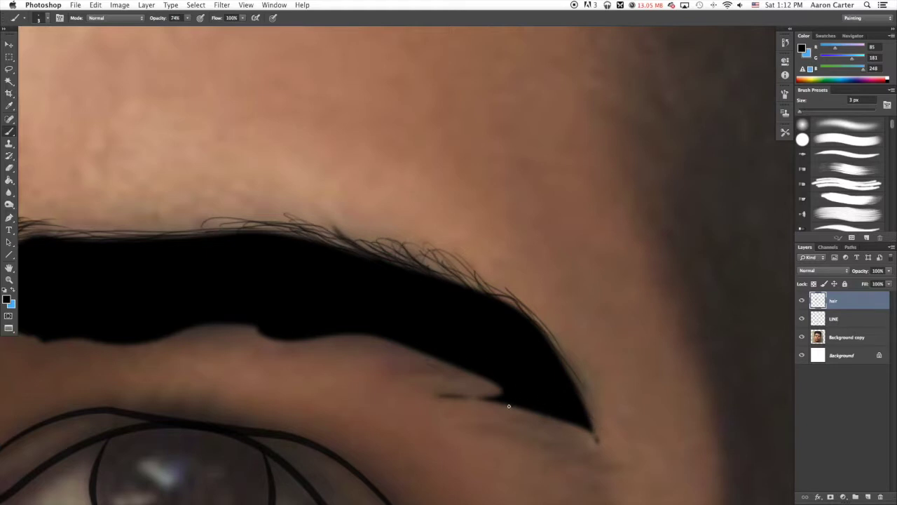
Brush fine hairs along the right eyebrow's lower edge, from the inner end to the outer tip
scroll(381, 265, "left", 5)
scroll(382, 264, "down", 1)
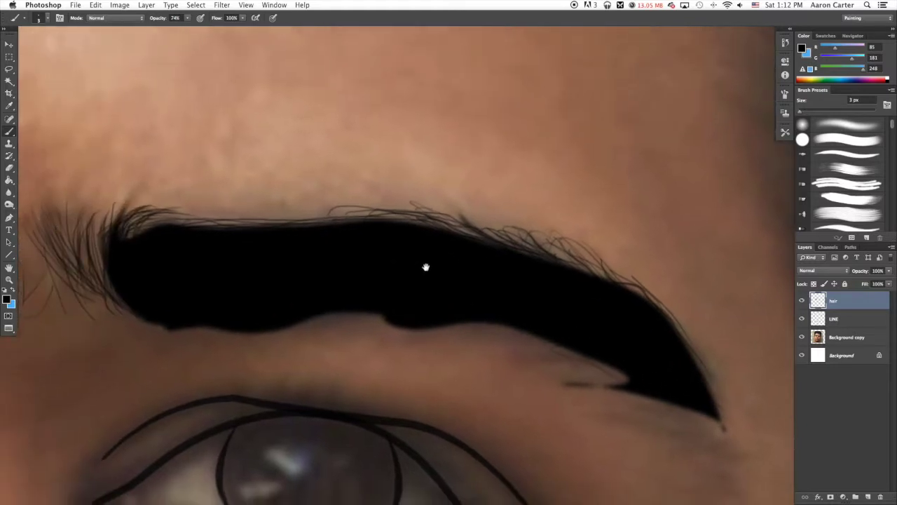
left_click_drag(162, 313, 136, 290)
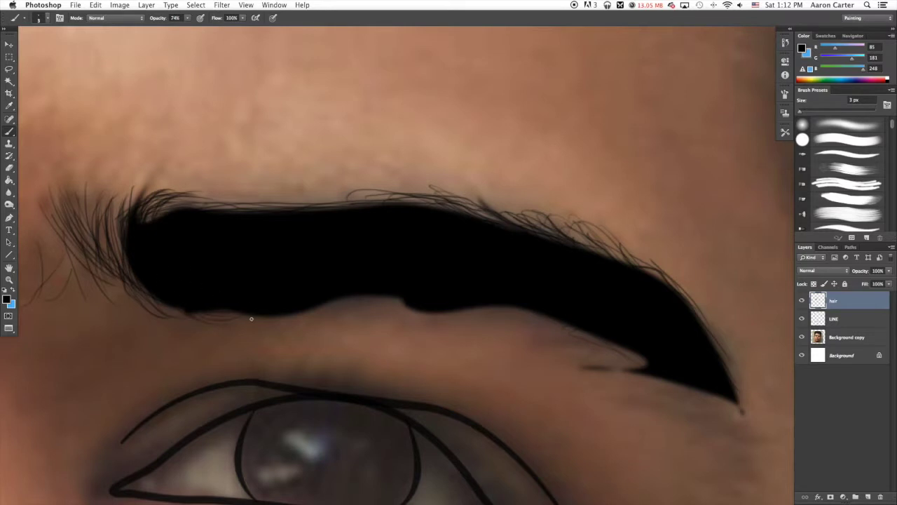
mouse_move(344, 311)
left_mouse_down()
mouse_move(371, 293)
mouse_move(423, 319)
mouse_move(475, 314)
mouse_move(484, 304)
mouse_move(488, 312)
mouse_move(492, 303)
mouse_move(649, 352)
mouse_move(569, 318)
left_mouse_up()
mouse_move(610, 348)
left_mouse_down()
mouse_move(640, 361)
mouse_move(617, 352)
left_mouse_up()
mouse_move(716, 381)
left_mouse_down()
mouse_move(462, 262)
mouse_move(444, 286)
mouse_move(370, 261)
left_mouse_up()
left_click_drag(415, 281, 376, 263)
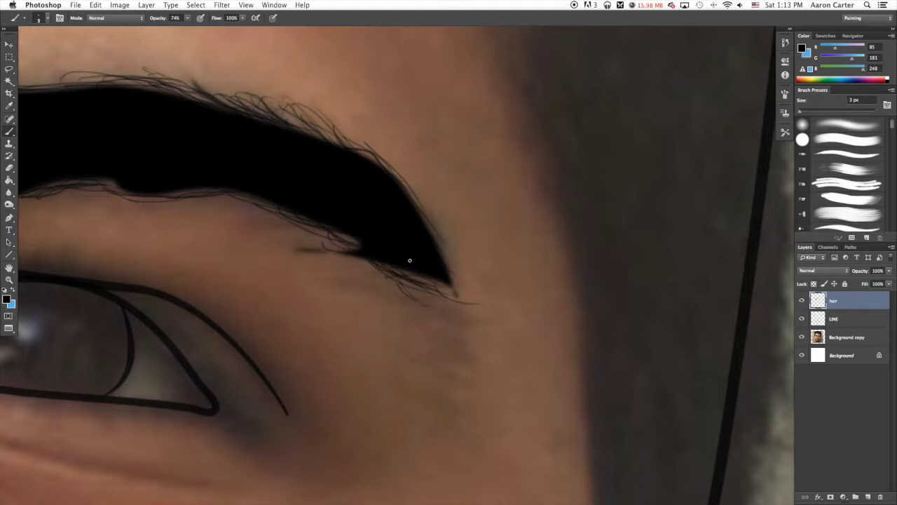
Brush a cluster of curved hairs below the right eyebrow's tail, and fill the lower-edge notch with short hairs
left_click_drag(428, 300, 394, 283)
left_click_drag(449, 308, 409, 277)
left_click_drag(418, 293, 460, 340)
mouse_move(411, 297)
left_mouse_down()
mouse_move(404, 320)
mouse_move(449, 333)
left_mouse_up()
left_click_drag(409, 308, 452, 350)
left_click_drag(435, 295, 458, 309)
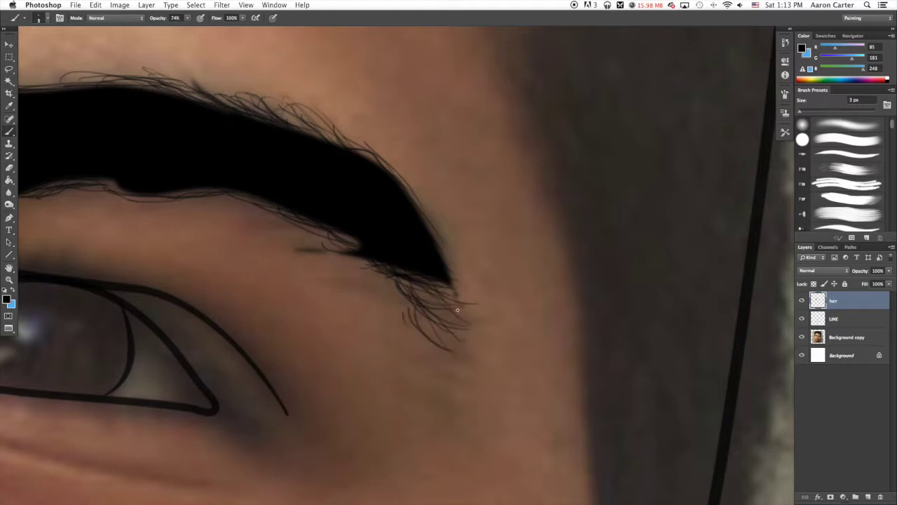
mouse_move(435, 281)
left_mouse_down()
mouse_move(455, 304)
mouse_move(434, 304)
left_mouse_up()
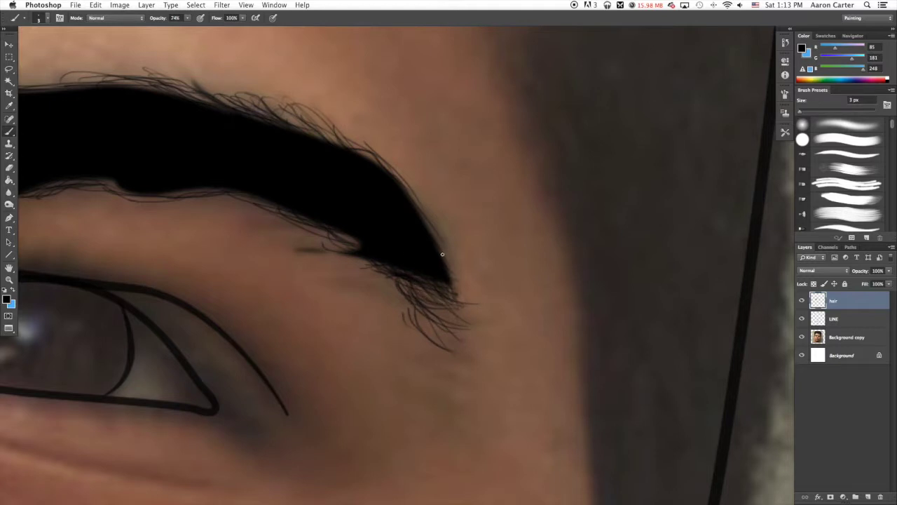
left_click_drag(313, 244, 359, 264)
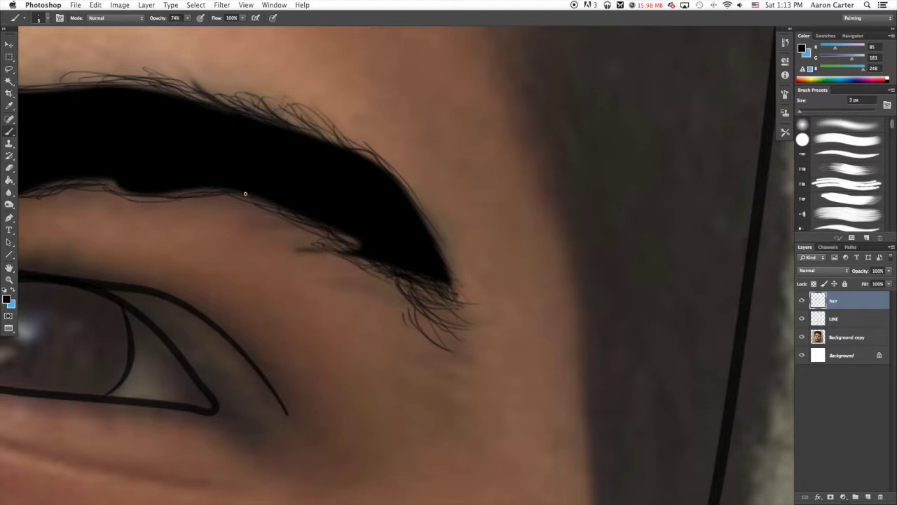
Brush extra fine hairs along the inner upper edge and the lower edge of the right eyebrow
mouse_move(246, 194)
left_mouse_down()
mouse_move(411, 232)
mouse_move(443, 191)
left_mouse_up()
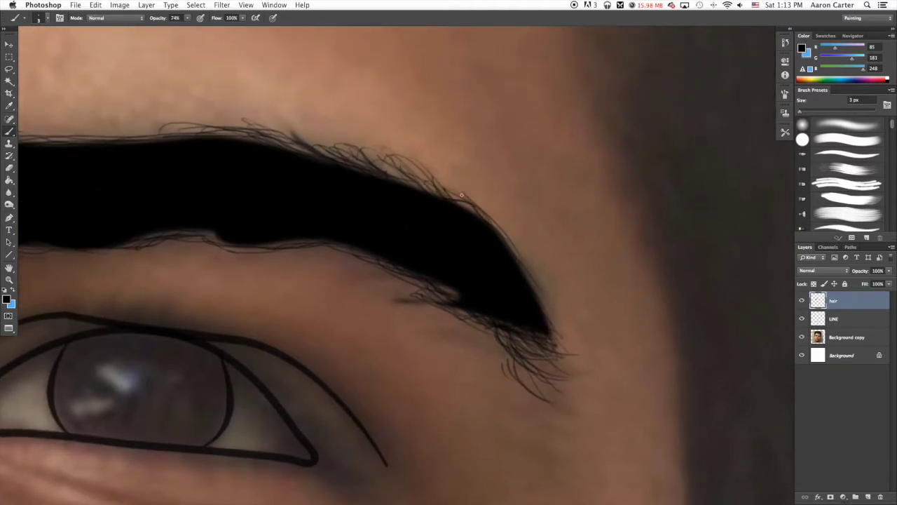
left_click_drag(213, 169, 522, 204)
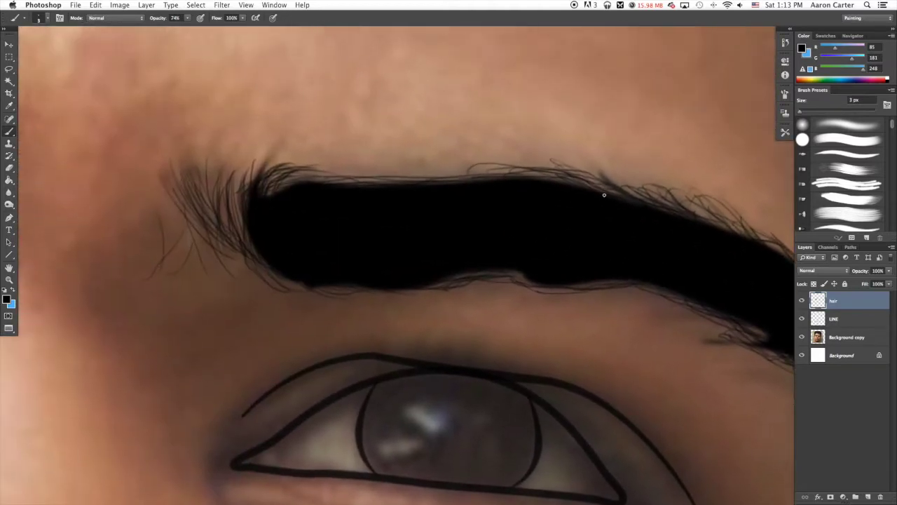
mouse_move(470, 194)
left_mouse_down()
mouse_move(315, 212)
mouse_move(519, 192)
left_mouse_up()
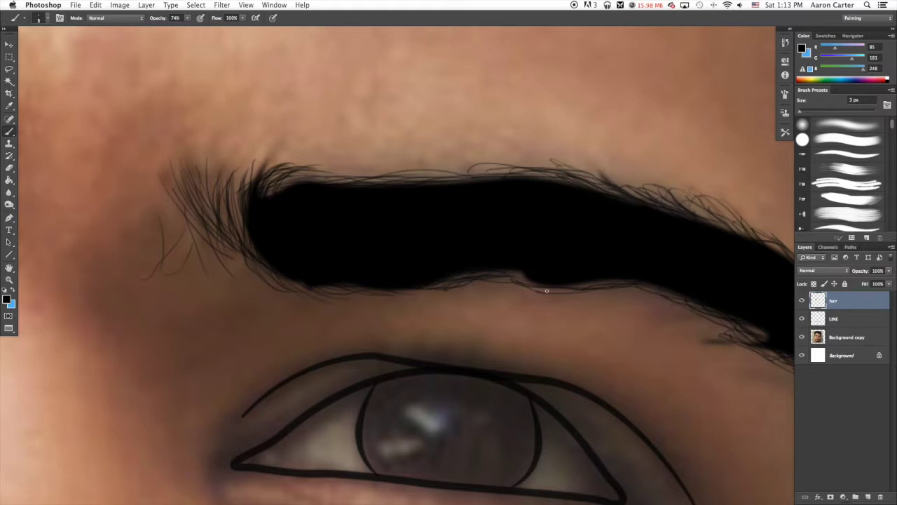
left_click_drag(610, 291, 679, 309)
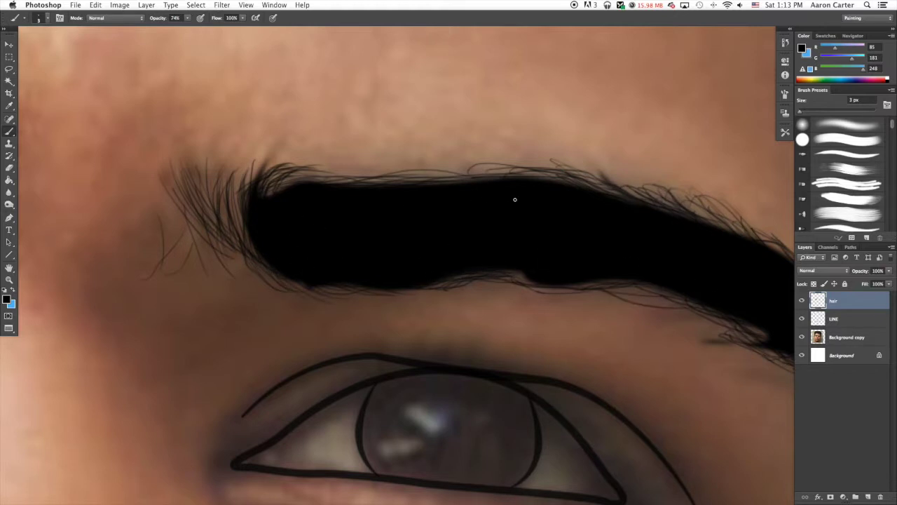
mouse_move(515, 199)
left_mouse_down()
mouse_move(468, 179)
mouse_move(351, 211)
mouse_move(366, 185)
mouse_move(380, 193)
mouse_move(352, 186)
mouse_move(332, 205)
left_mouse_up()
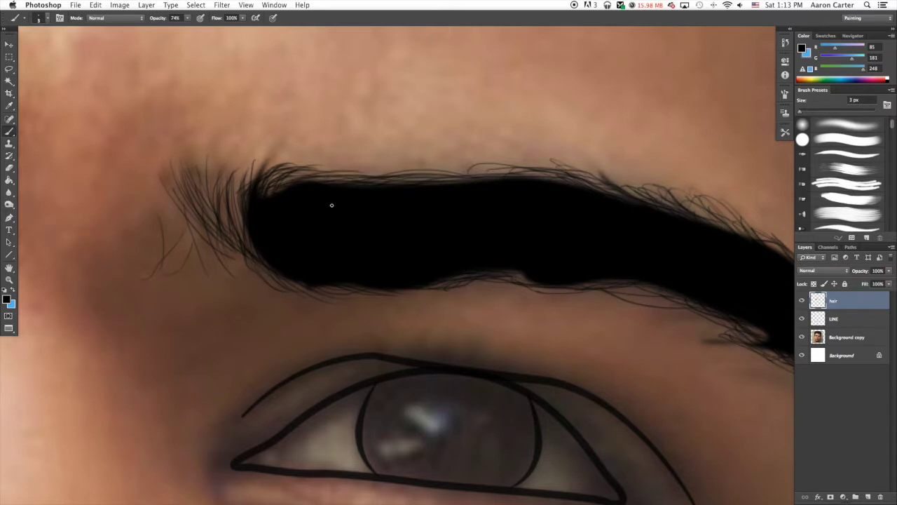
Hide the Background copy photo to examine the line art on white, toggling it until it shows again
key("super+0")
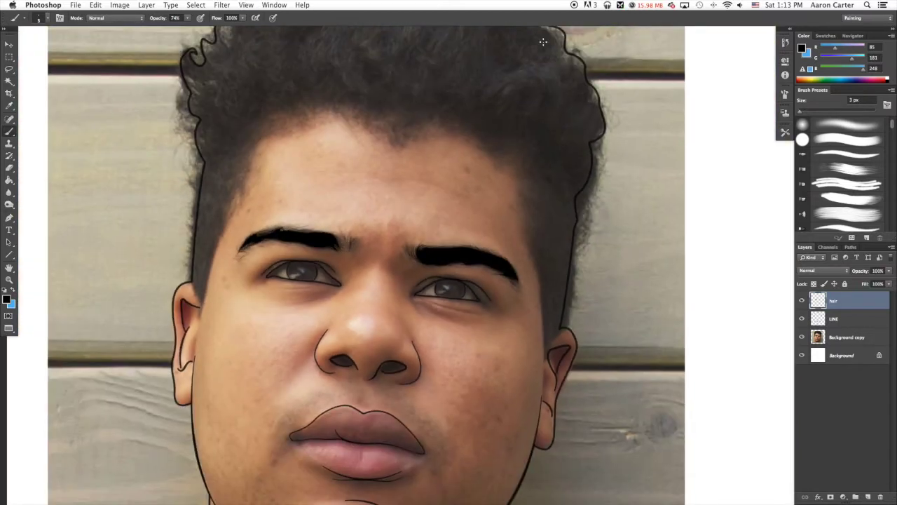
left_click(801, 337)
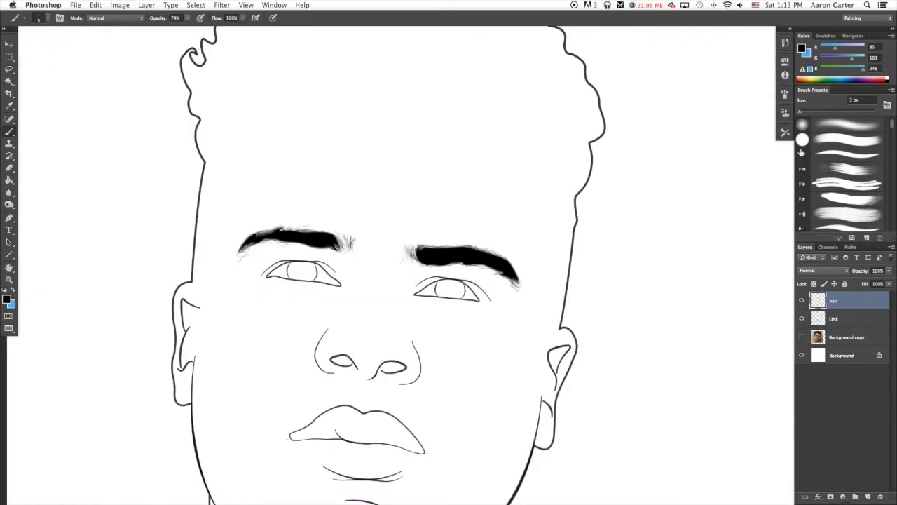
key("super+minus")
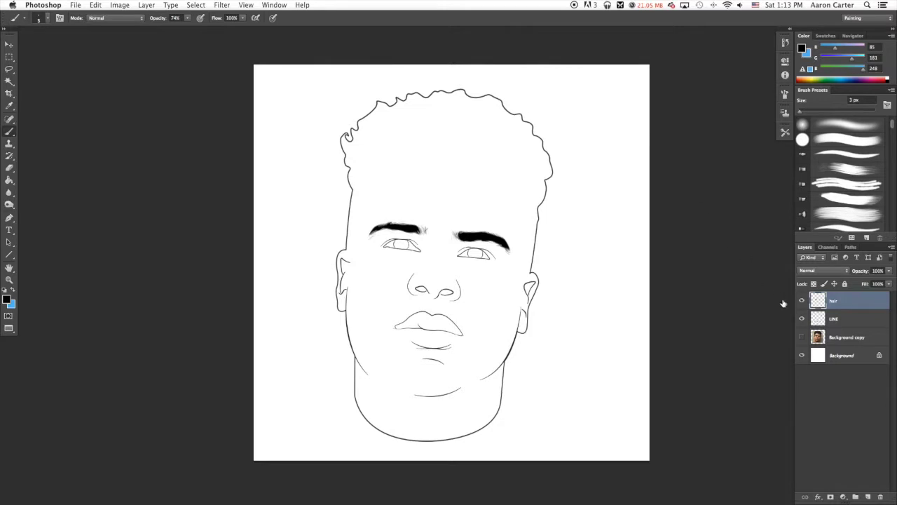
left_click(802, 338)
left_click(802, 338)
left_click(802, 338)
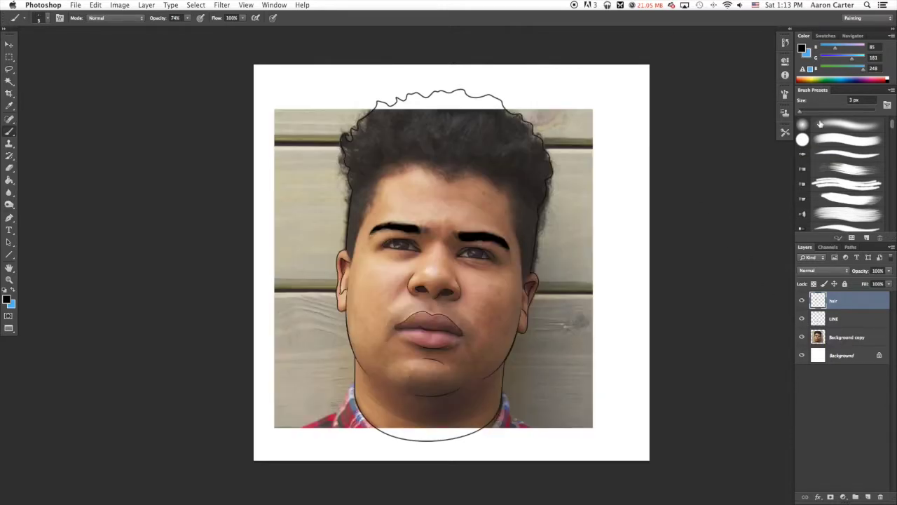
Set the brush's size jitter control to Pen Pressure and raise its minimum diameter in Shape Dynamics
key("super+plus")
key("super+plus")
left_click(786, 94)
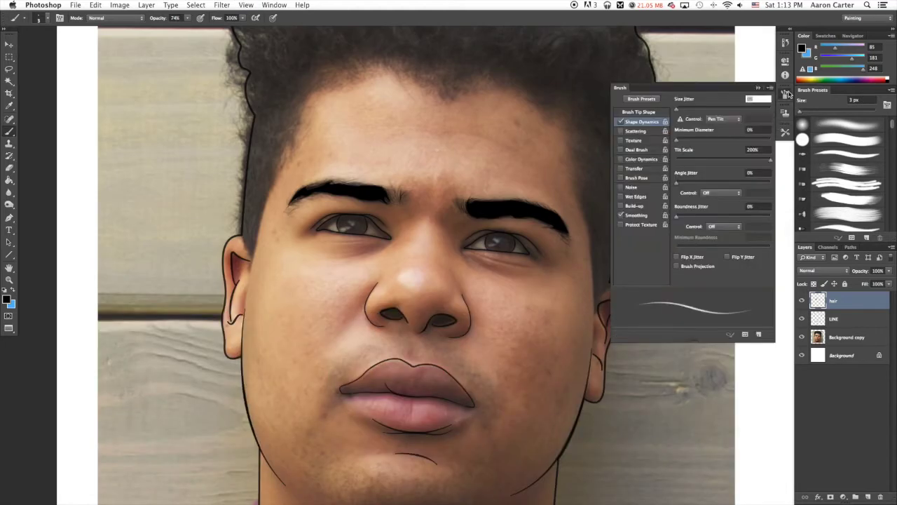
left_click(725, 119)
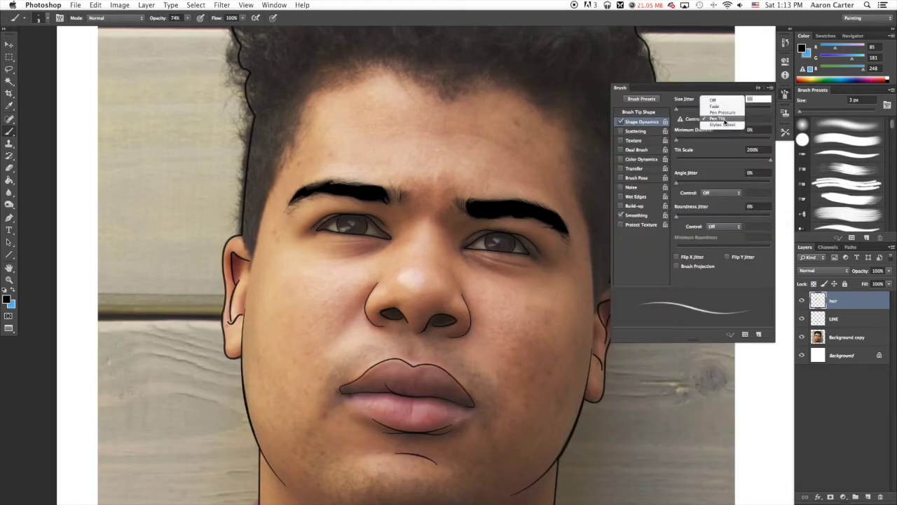
left_click(722, 111)
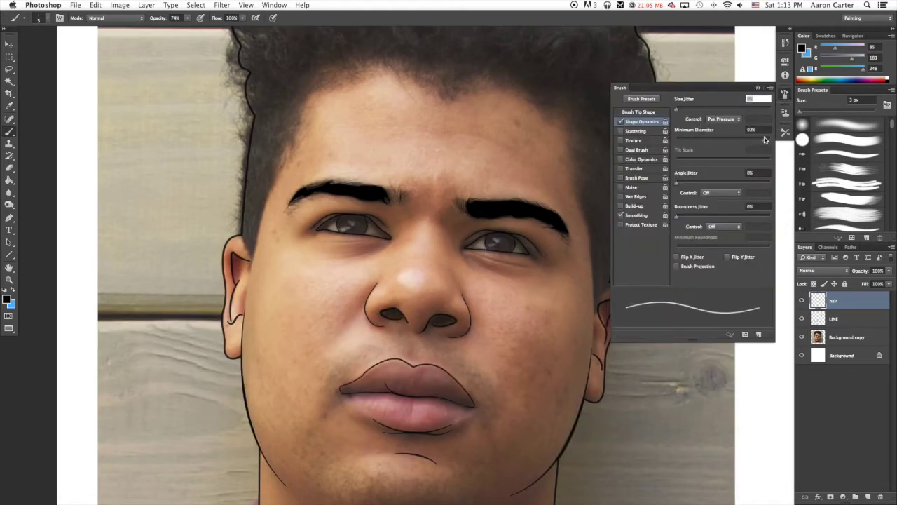
left_click(739, 140)
left_click(784, 95)
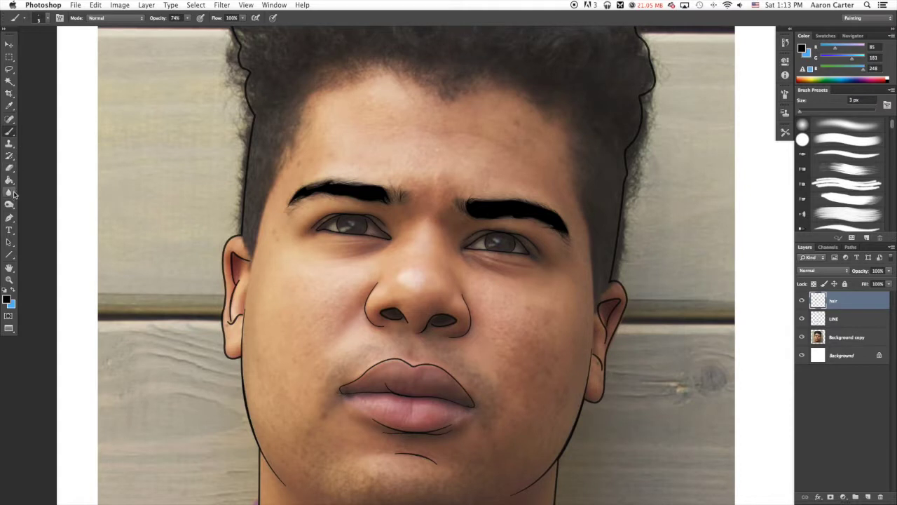
left_click(9, 218)
key("super+equal")
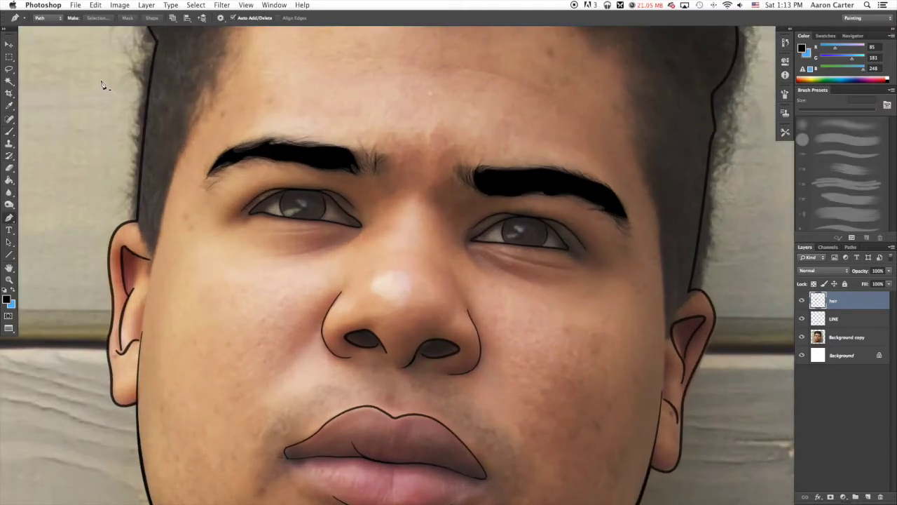
left_click(136, 221)
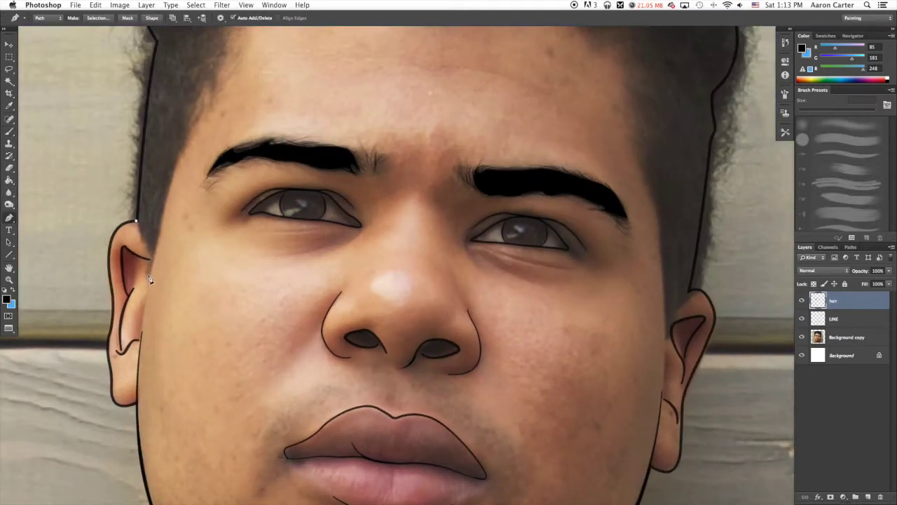
left_click_drag(150, 272, 144, 293)
scroll(148, 280, "up", 5)
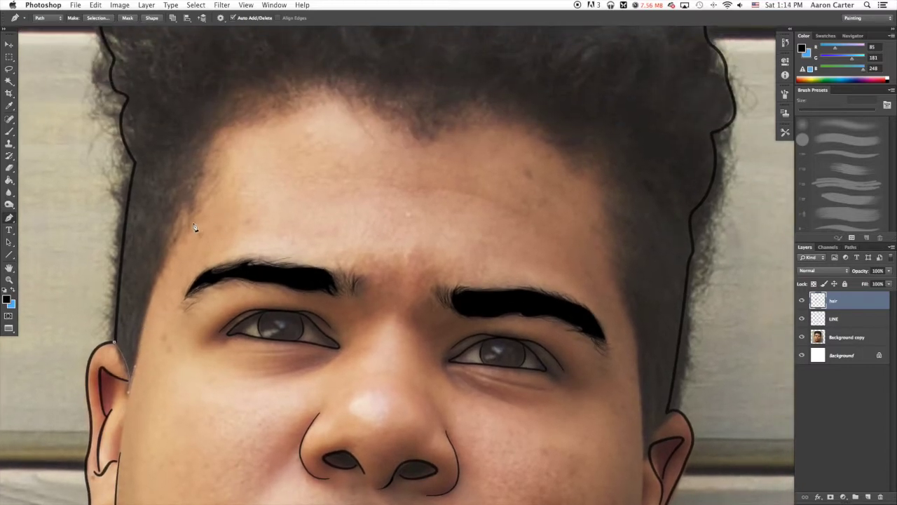
key("super+z")
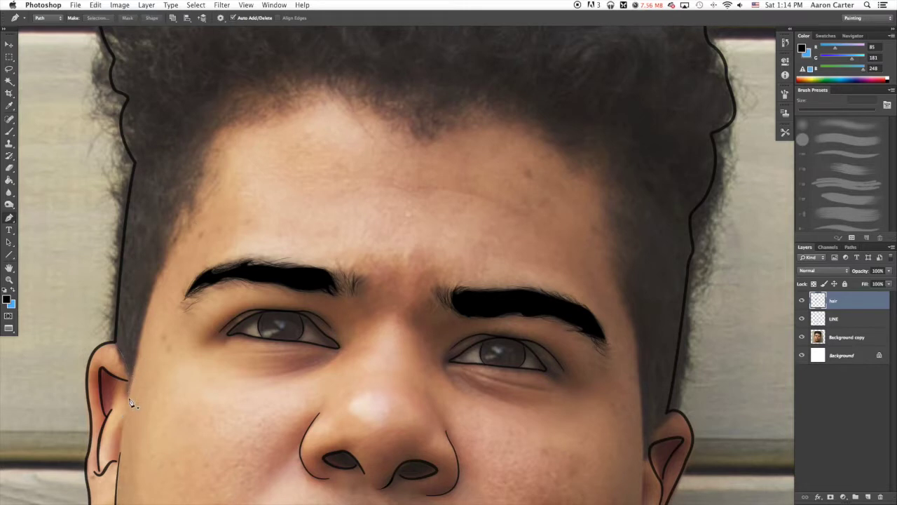
Draw a Pen path along the hairline, up the left temple, across the forehead and down the right temple to the ear
left_click_drag(197, 223, 253, 202)
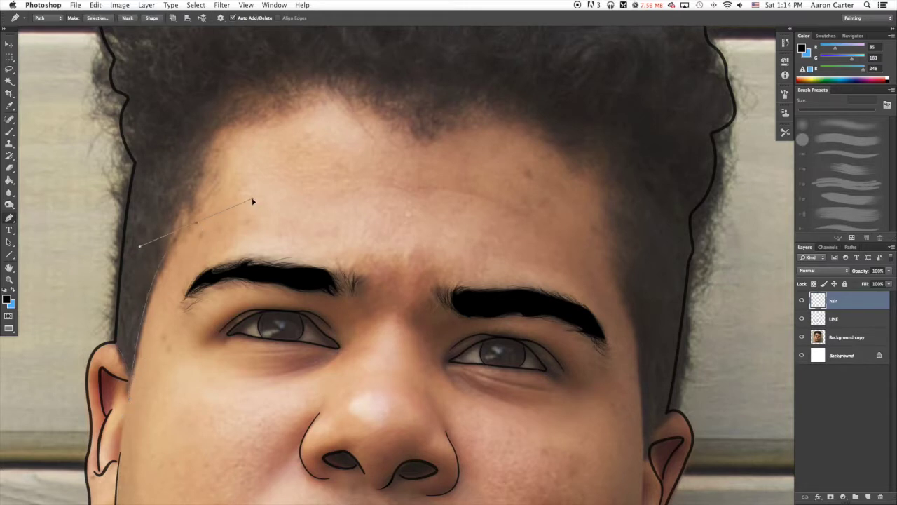
left_click(197, 223, "alt")
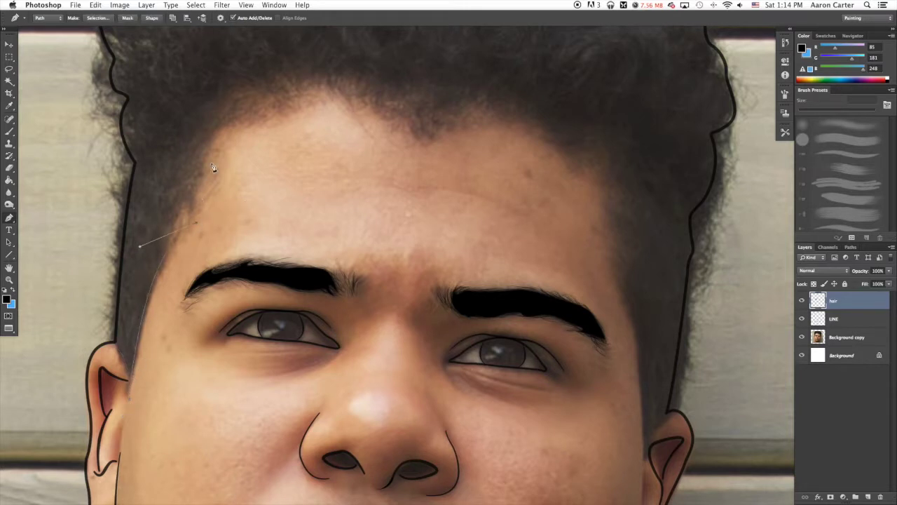
left_click(218, 126)
left_click_drag(607, 182, 816, 282)
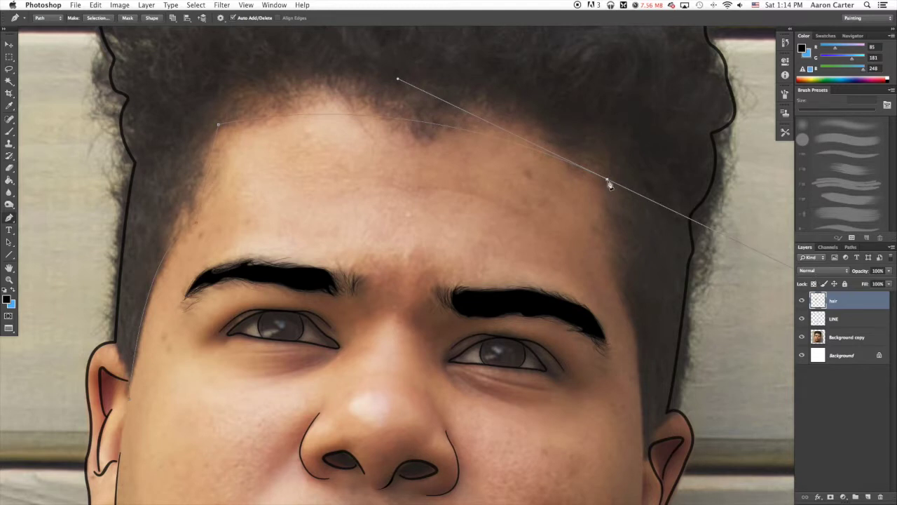
left_click(608, 182, "alt")
left_click_drag(608, 184, 611, 84)
left_click_drag(615, 161, 581, 84)
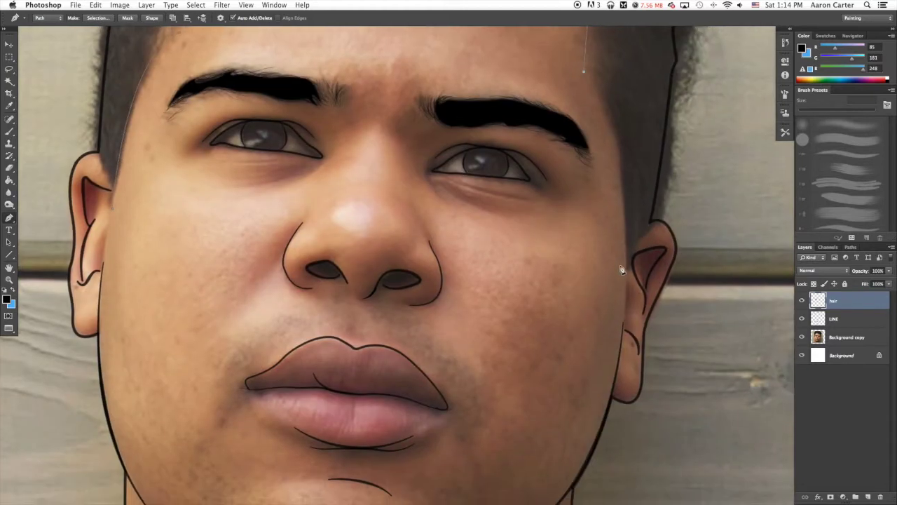
left_click_drag(628, 274, 619, 395)
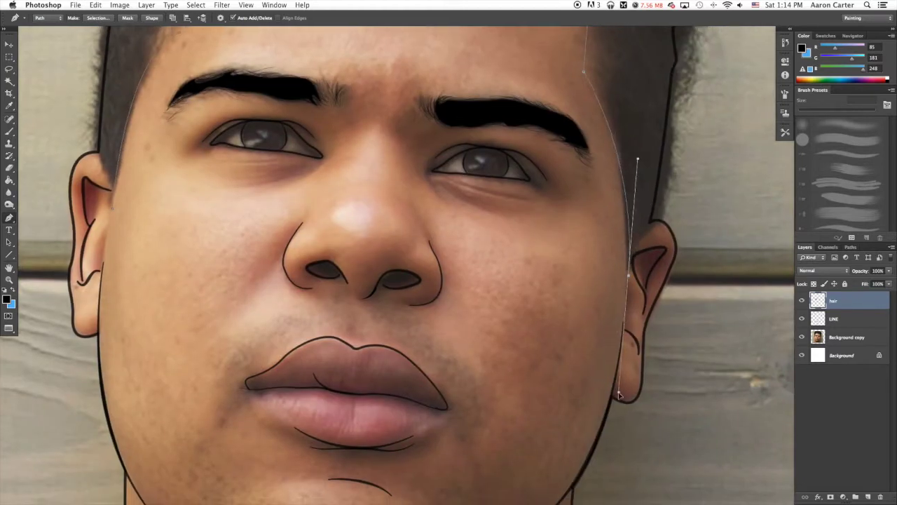
right_click(643, 230)
left_click(669, 275)
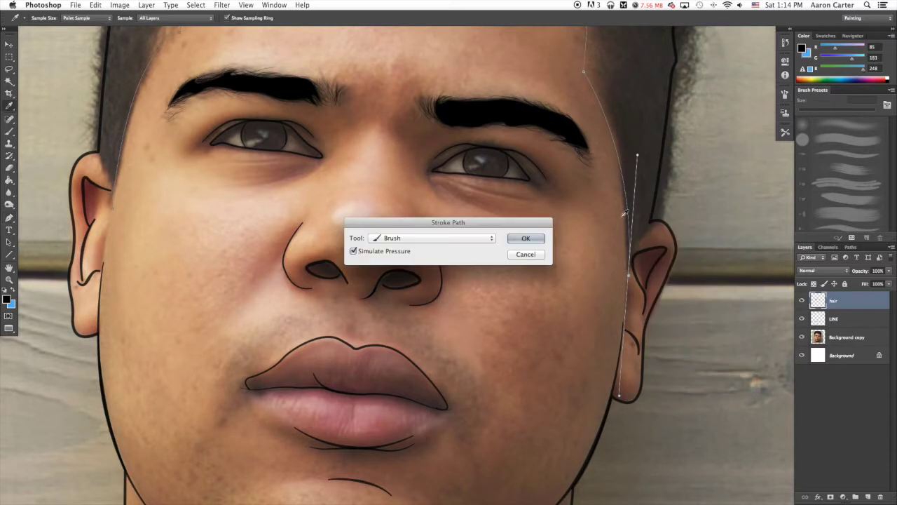
left_click(537, 254)
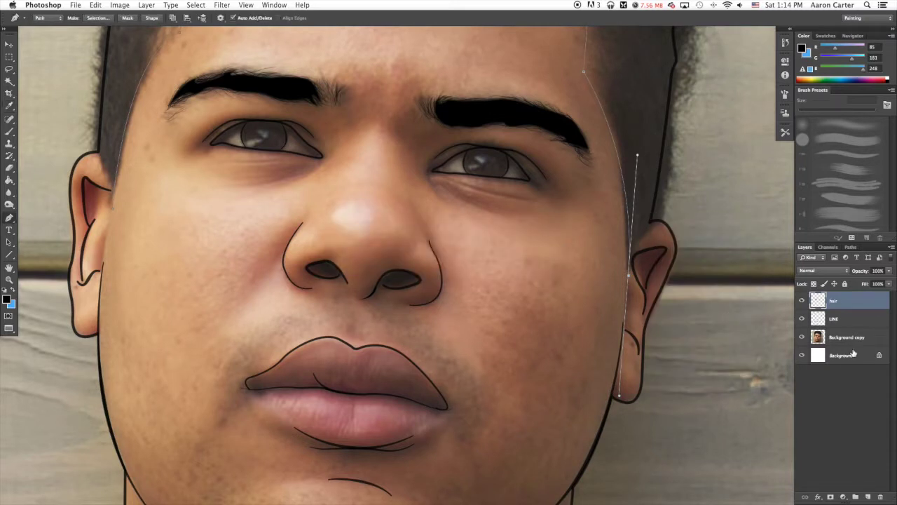
Switch to the LINE layer and try stroking the hairline path with the Brush and simulated pressure
left_click(844, 320)
right_click(358, 123)
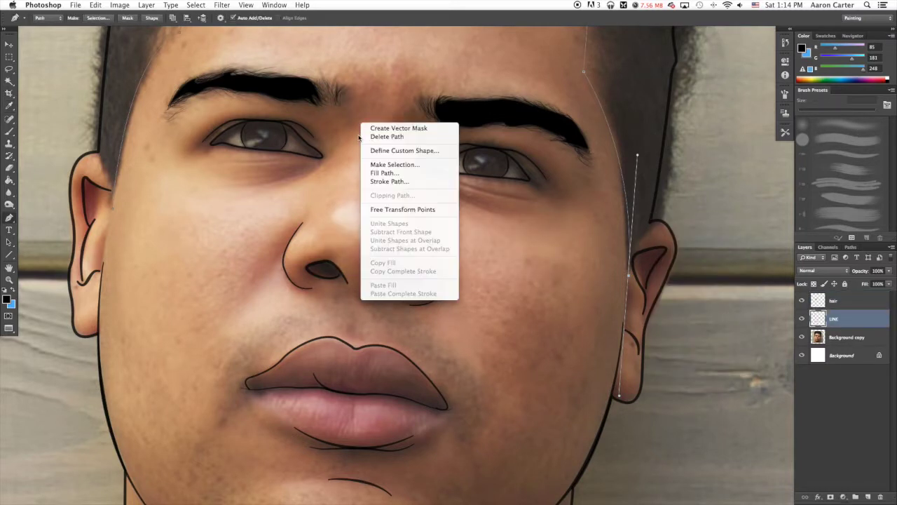
left_click(385, 181)
left_click(528, 238)
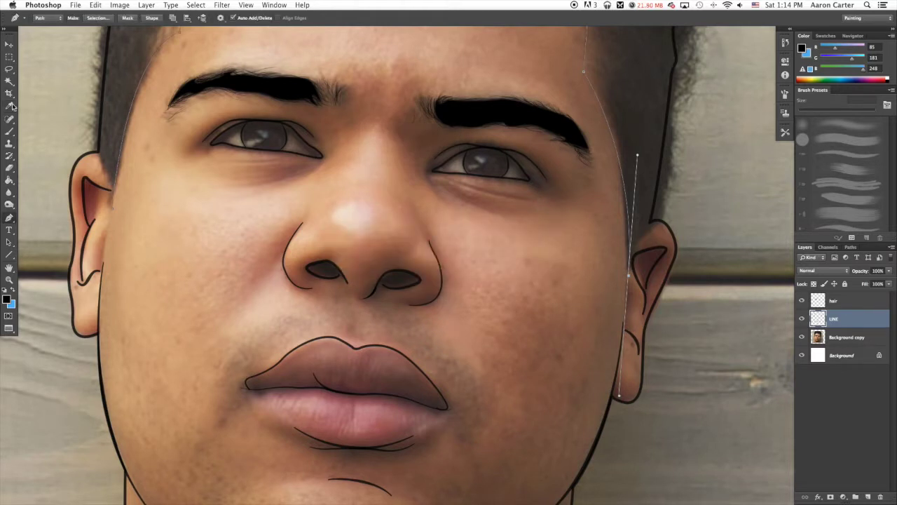
Set the Brush tool's size to 9 px
left_click(10, 135)
left_click(47, 19)
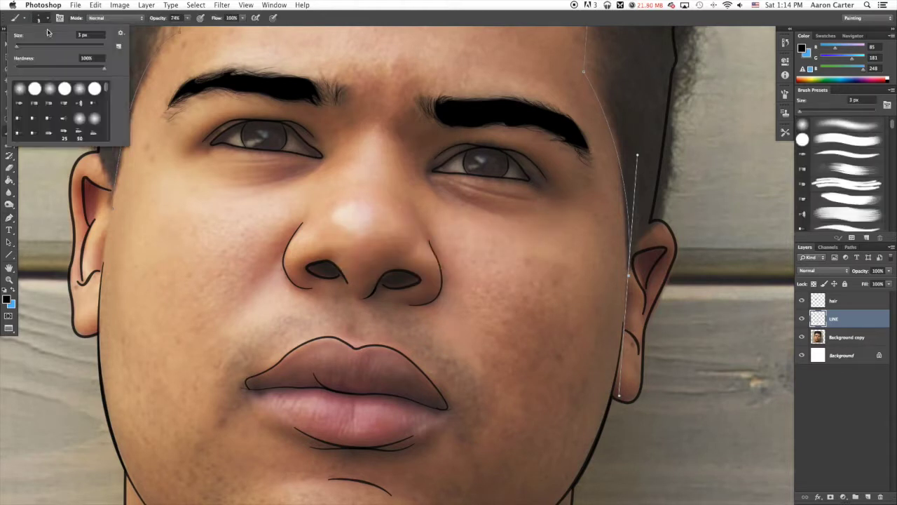
left_click(83, 35)
type("9")
key("Return")
Stroke the hairline path on the LINE layer with the Brush and simulated pressure, and delete the path
key("p")
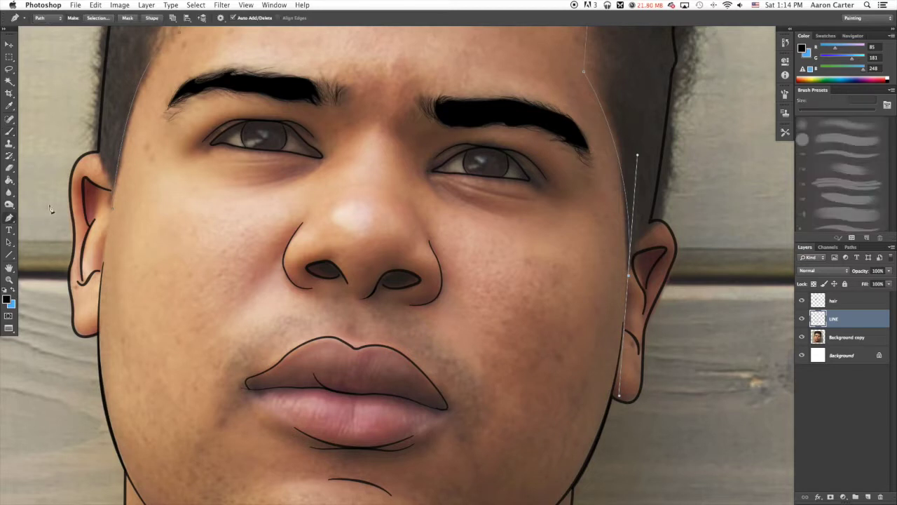
right_click(378, 203)
left_click(403, 246)
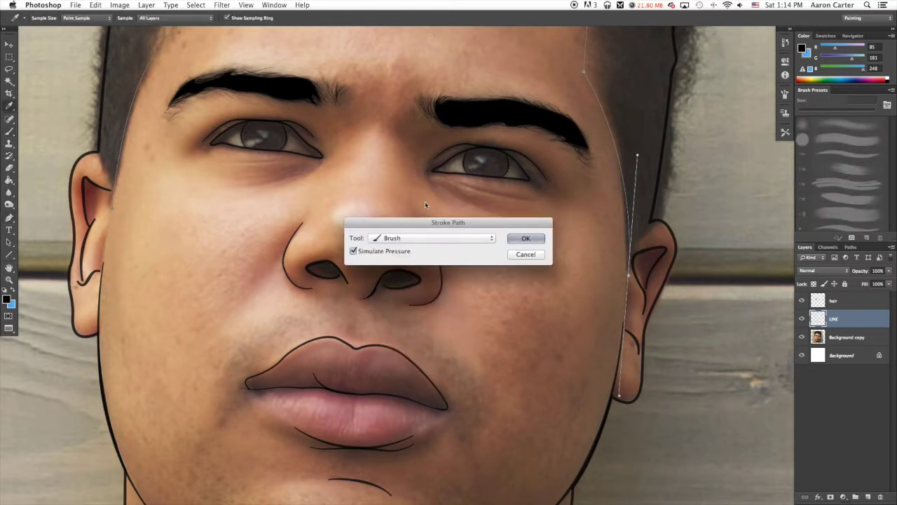
left_click(524, 241)
right_click(488, 172)
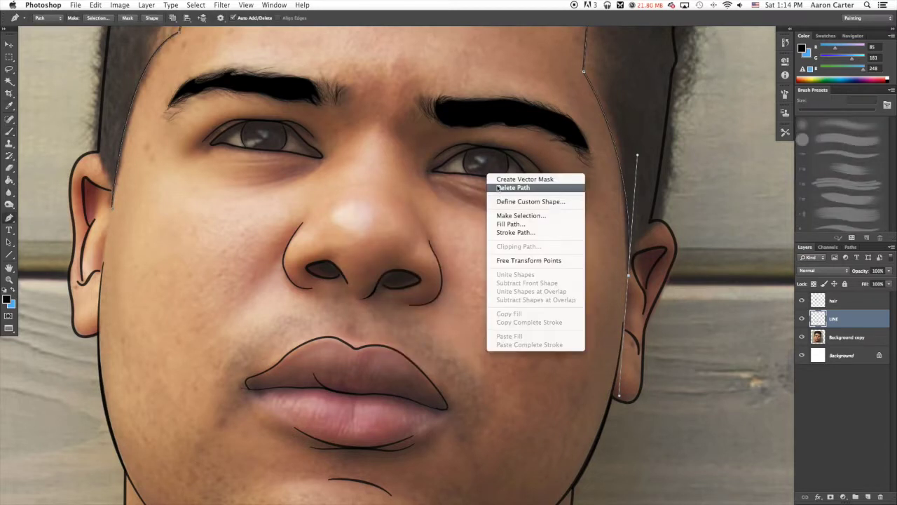
left_click(498, 188)
Draw a curved Pen path from the top of the left ear down along the sideburn to the face edge
left_click_drag(467, 146, 487, 245)
key("super+plus")
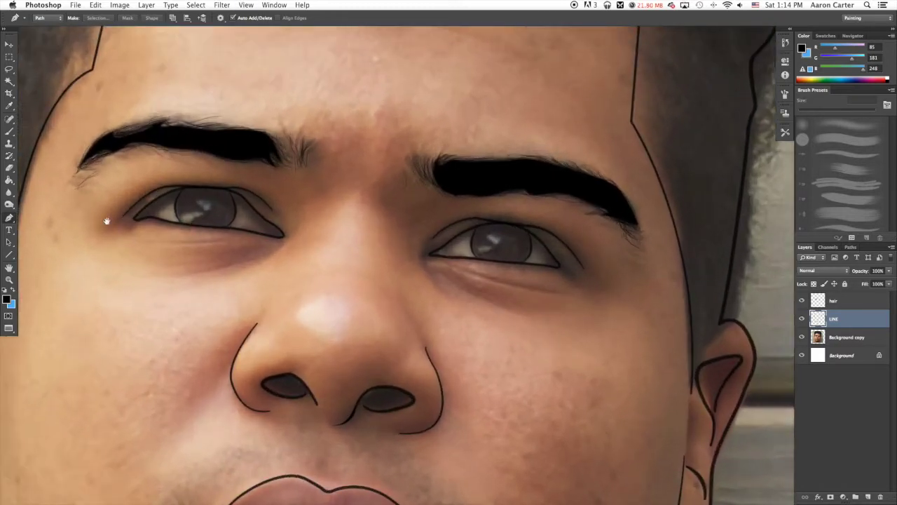
scroll(106, 222, "left", 10)
left_click(195, 192)
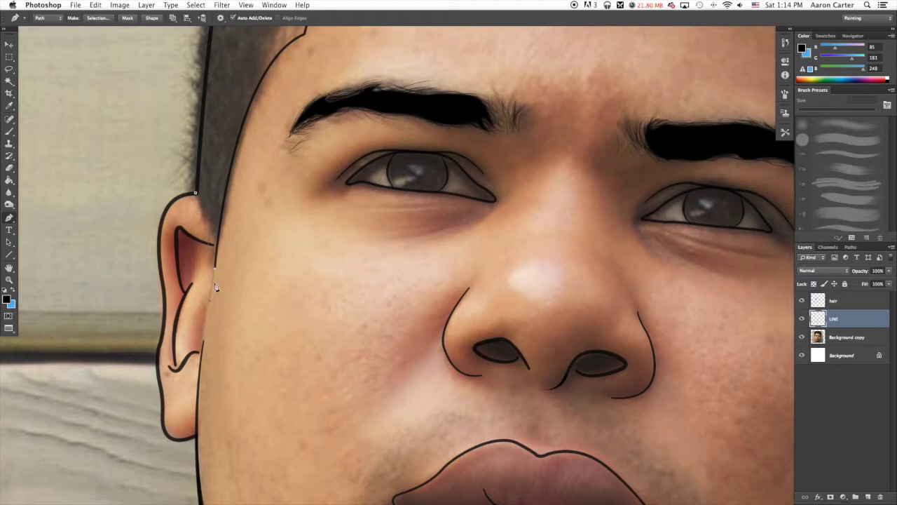
key("super+z")
left_click_drag(214, 301, 209, 317)
Stroke the left sideburn path with the Brush, and delete the path
right_click(490, 199)
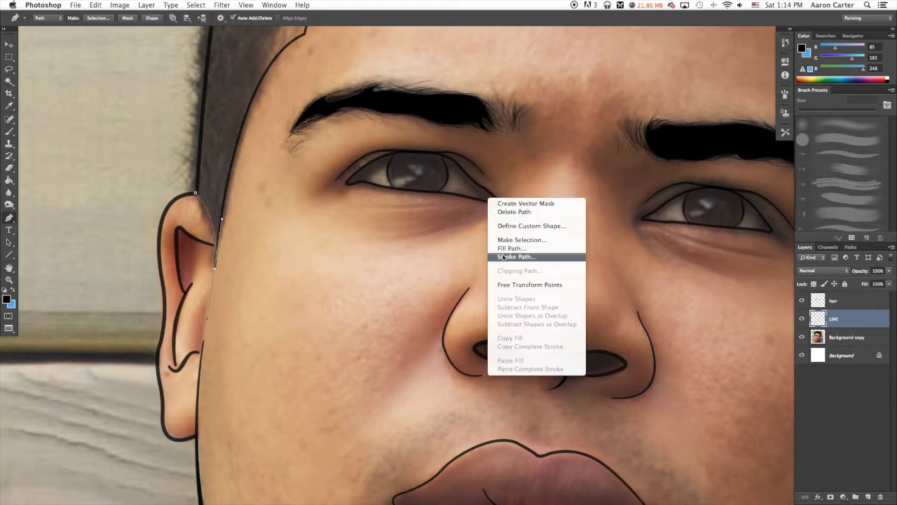
left_click(516, 256)
left_click(522, 237)
right_click(508, 213)
left_click(520, 227)
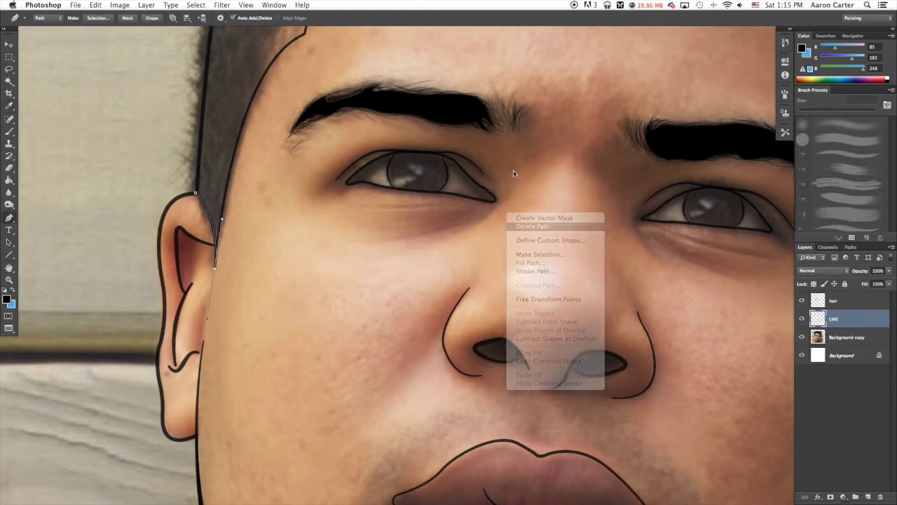
scroll(519, 218, "right", 10)
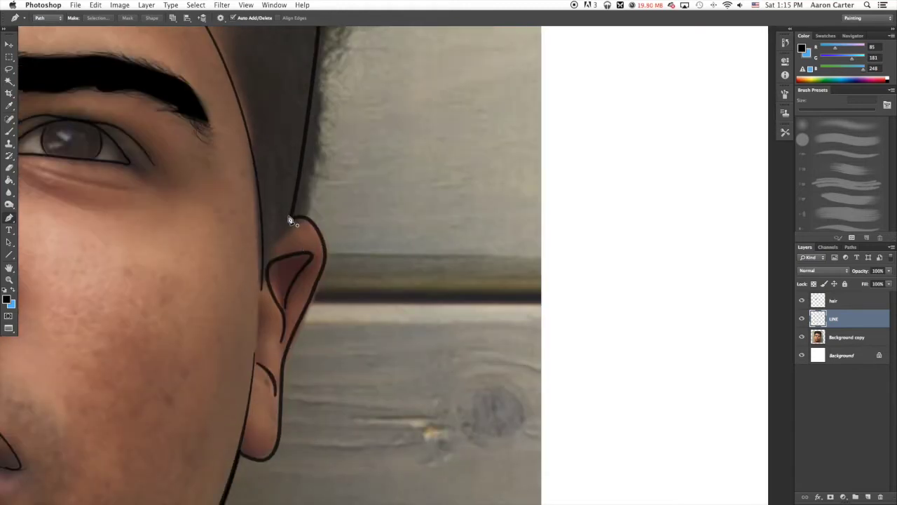
Draw a curved Pen path from the top of the right ear down the sideburn, stroke it with the Brush, and delete the path
left_click(289, 219)
left_click_drag(262, 288, 253, 345)
right_click(298, 259)
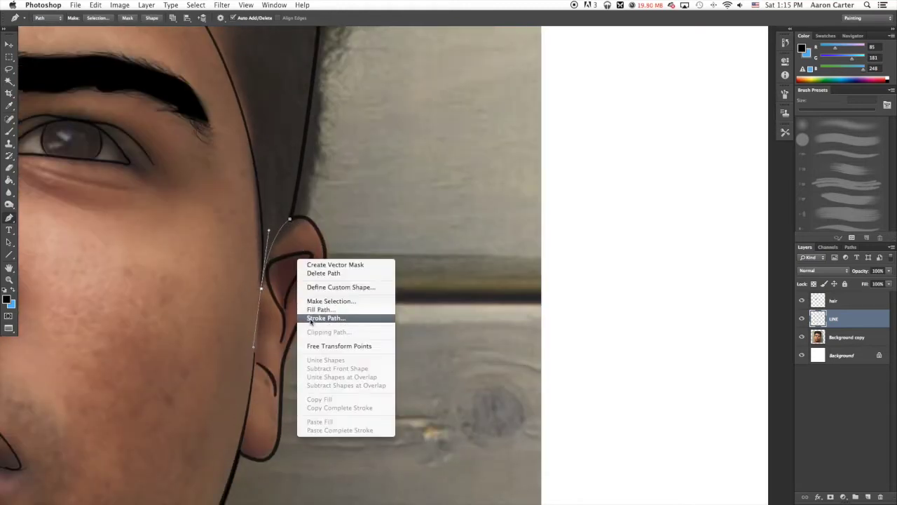
left_click(310, 319)
left_click(526, 239)
right_click(421, 229)
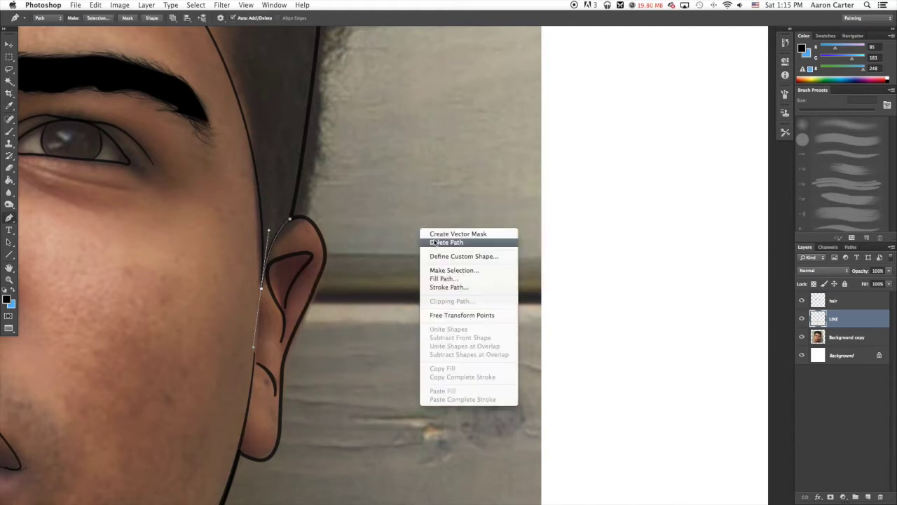
left_click(435, 242)
Draw a wavy Pen path across the left eye, from the lower lid's outer end around the iris highlight to the inner eye white
left_click_drag(353, 292, 495, 280)
scroll(496, 279, "down", 5)
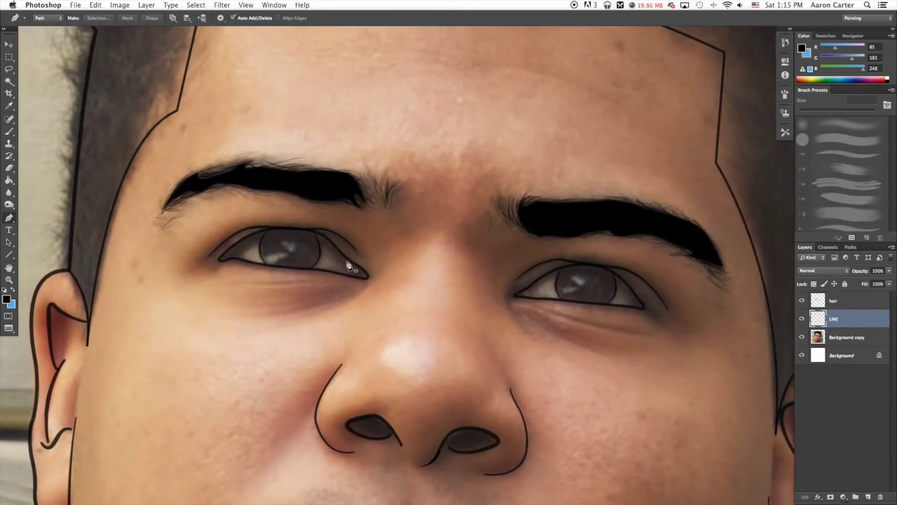
scroll(346, 265, "up", 2)
scroll(346, 265, "up", 2)
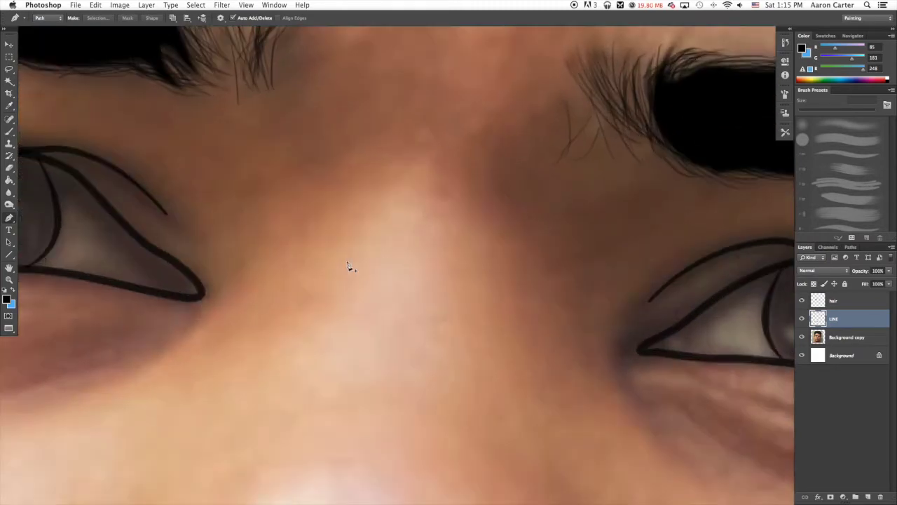
scroll(456, 218, "up", 3)
scroll(208, 211, "left", 2)
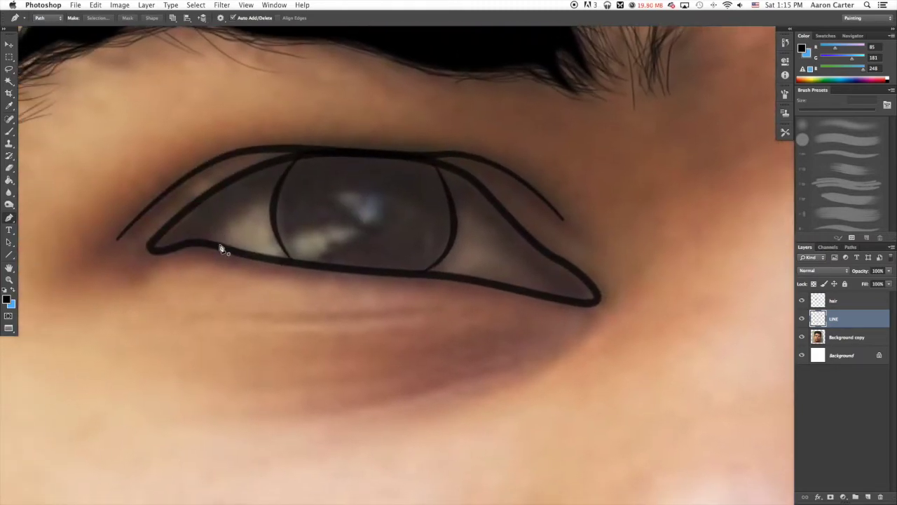
left_click(222, 244)
left_click_drag(217, 211, 278, 197)
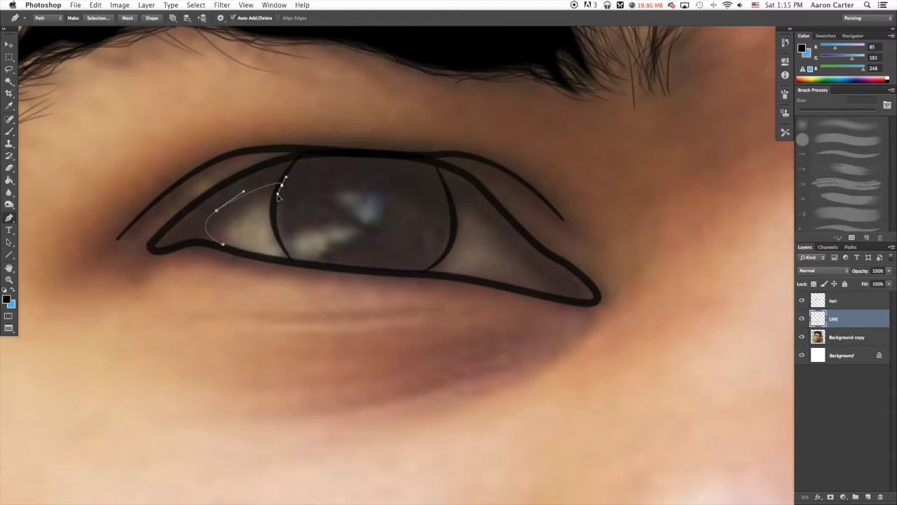
left_click_drag(277, 243, 295, 246)
left_click(329, 223)
left_click_drag(324, 184, 340, 182)
left_click(366, 192)
left_click(426, 248)
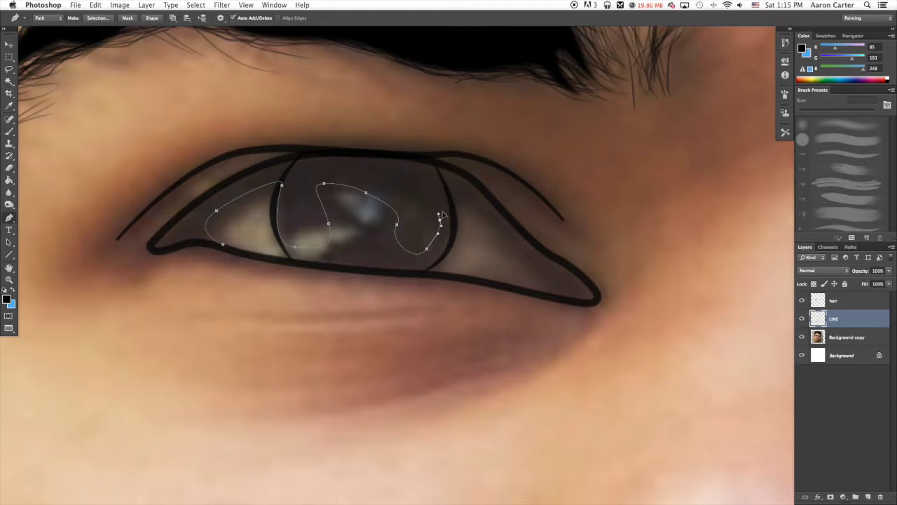
left_click(443, 213)
left_click_drag(475, 207, 489, 225)
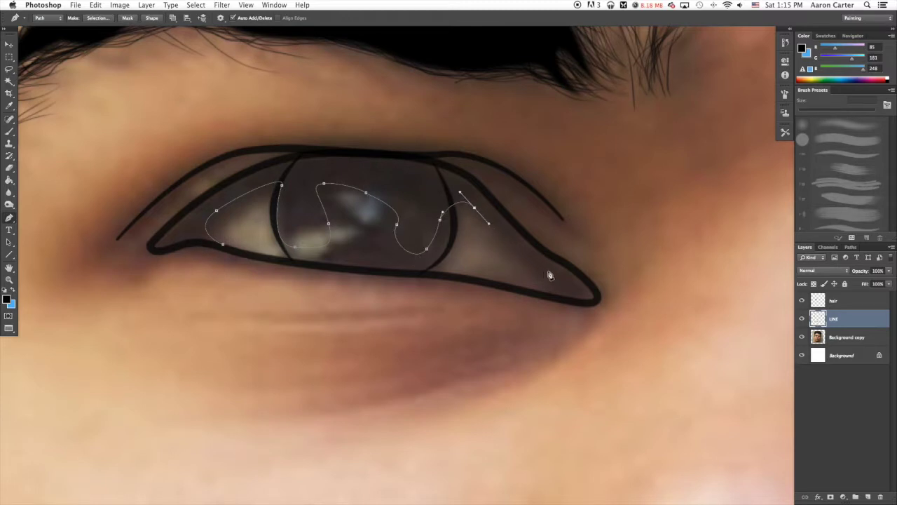
Continue the left eye's path around the inner corner and back along the upper lid line to the outer corner and lower lid
left_click_drag(551, 272, 424, 267)
left_click(523, 290)
left_click_drag(598, 292, 539, 247)
left_click_drag(480, 189, 449, 166)
left_click_drag(339, 151, 223, 184)
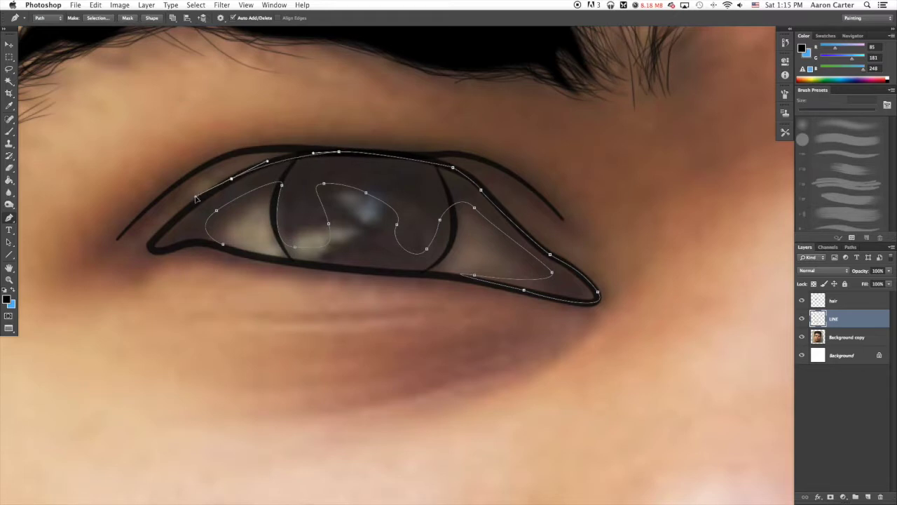
left_click_drag(156, 251, 203, 242)
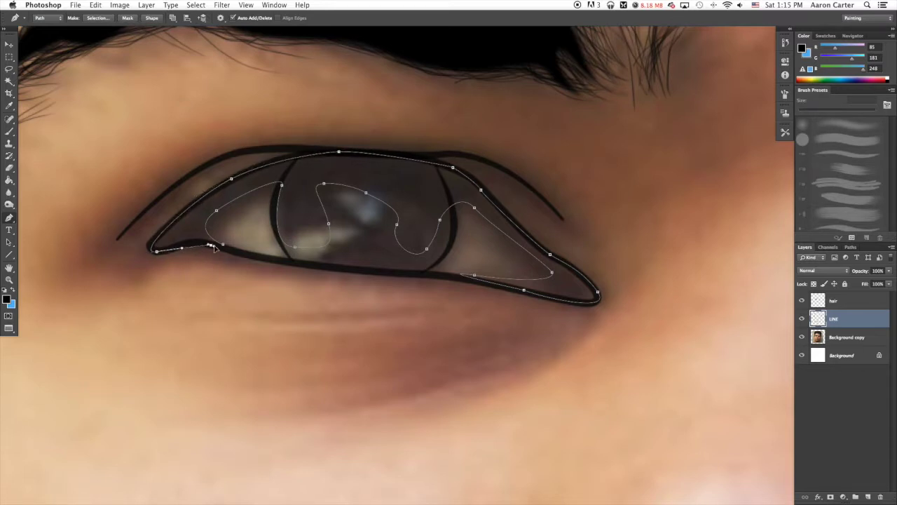
Fill the left eye's shadow path with the foreground color at a 2-pixel feather radius, and delete the path
right_click(420, 199)
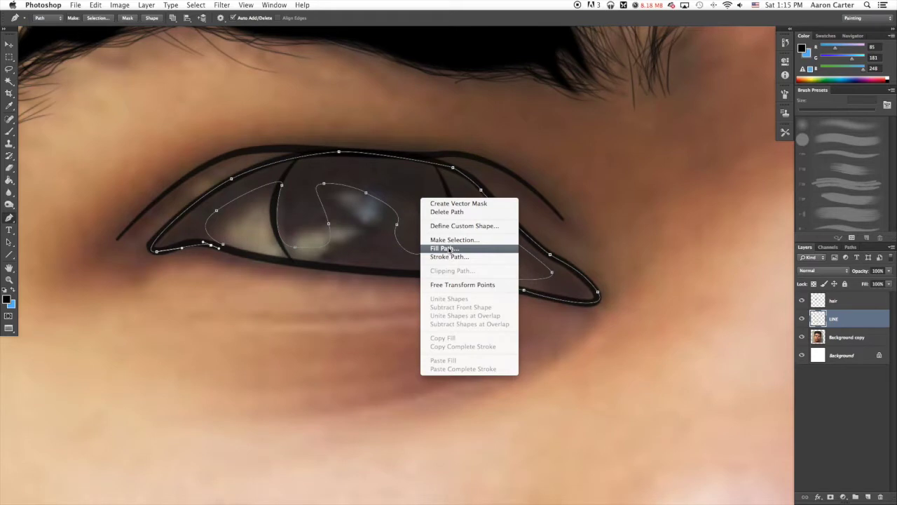
left_click(450, 250)
double_click(413, 295)
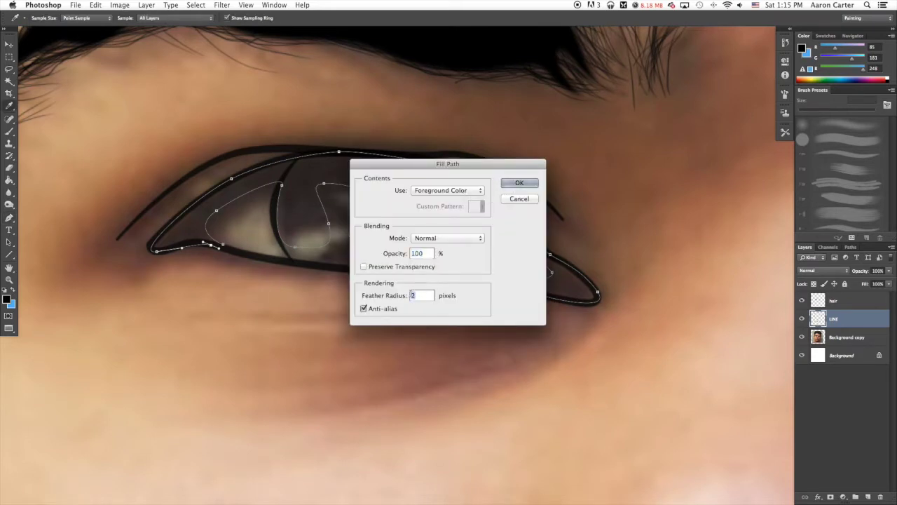
left_click(524, 184)
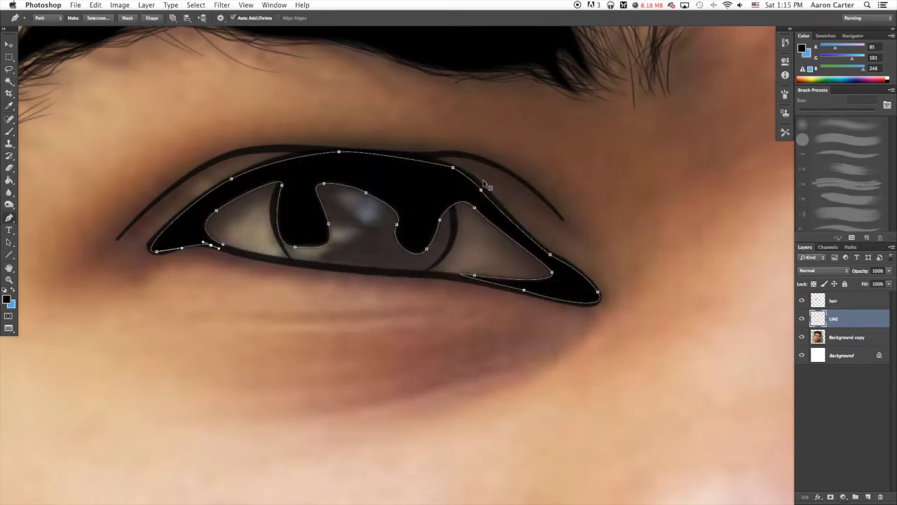
right_click(482, 183)
left_click(493, 194)
Draw a wavy Pen path across the right eye, from the lower lid's inner end around the iris highlight to the outer eye white
scroll(491, 175, "right", 15)
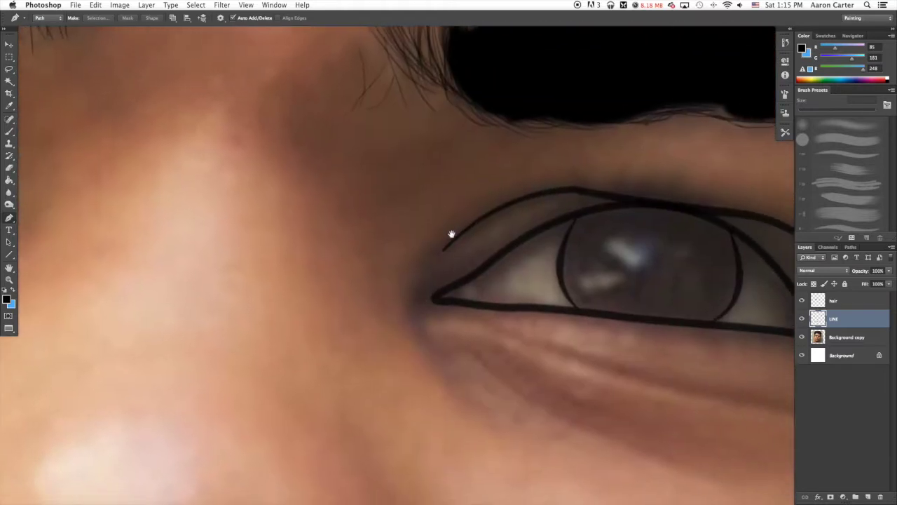
scroll(452, 233, "down", 2)
left_click(503, 295)
left_click_drag(479, 271, 505, 251)
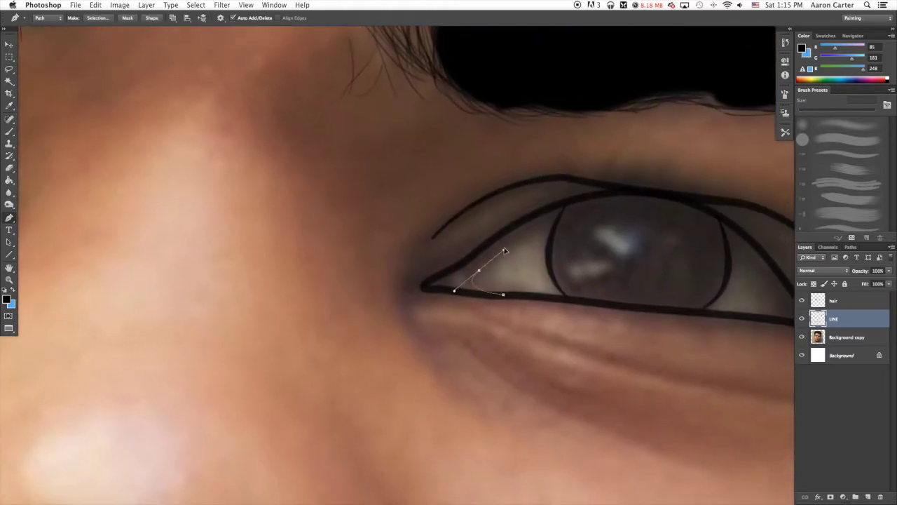
left_click_drag(566, 233, 560, 255)
scroll(556, 240, "down", 15)
scroll(556, 240, "up", 15)
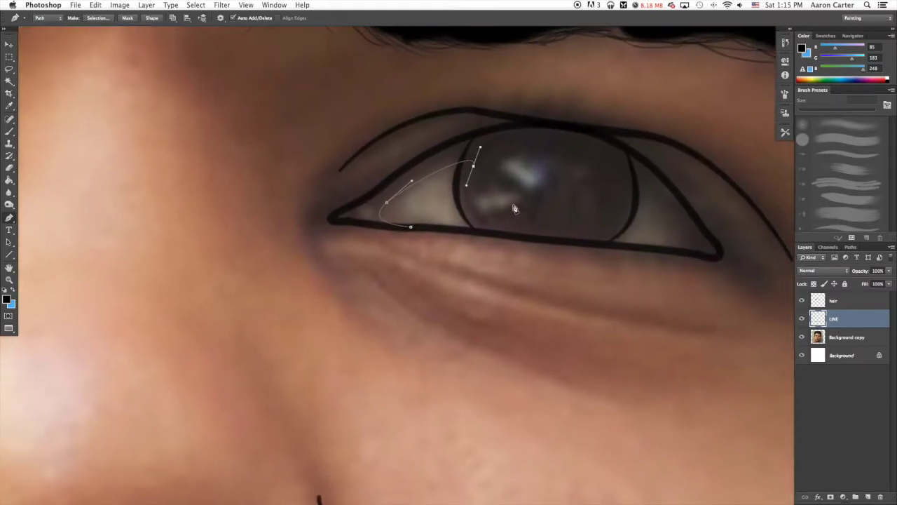
left_click_drag(518, 203, 531, 201)
left_click_drag(569, 167, 615, 192)
left_click_drag(668, 209, 633, 246)
Continue the right eye's path around the outer corner and back along the upper lid line to the inner corner
left_click_drag(696, 254, 734, 264)
left_click_drag(561, 129, 462, 115)
left_click(562, 130, "alt")
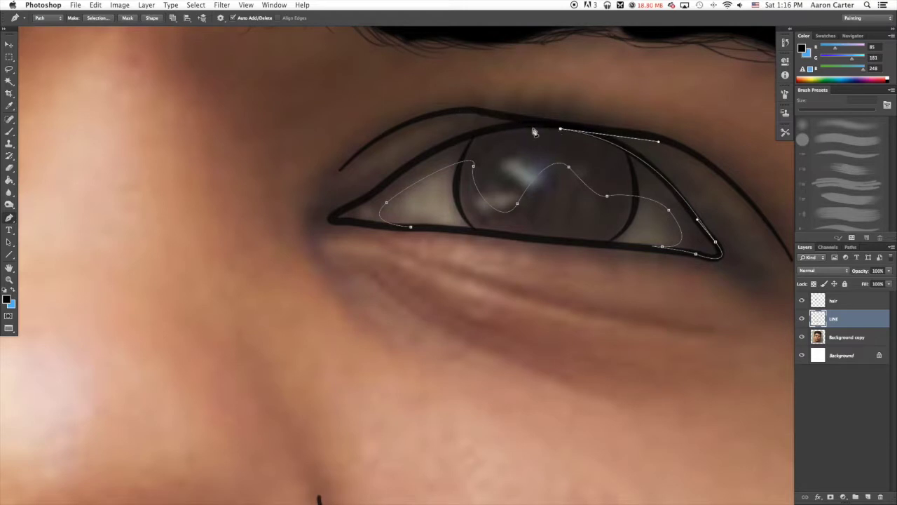
left_click_drag(405, 169, 335, 224)
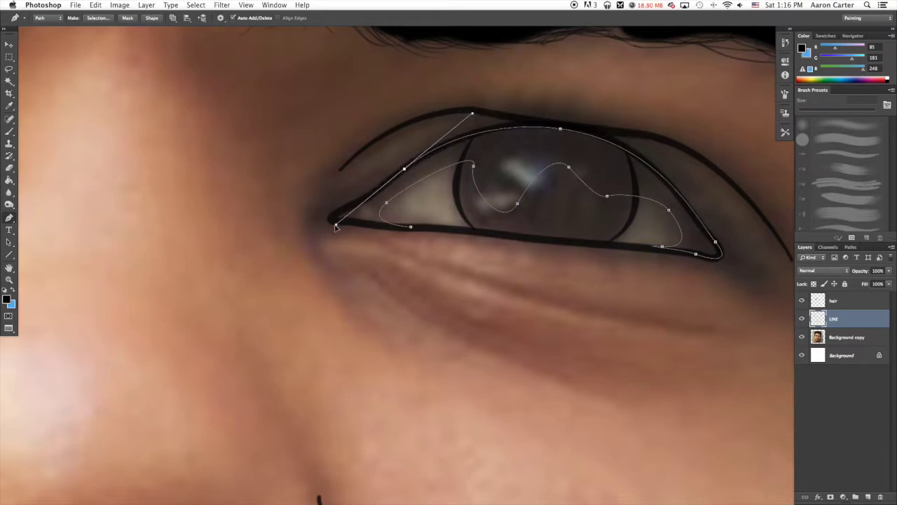
left_click(405, 169, "alt")
left_click_drag(366, 197, 366, 225)
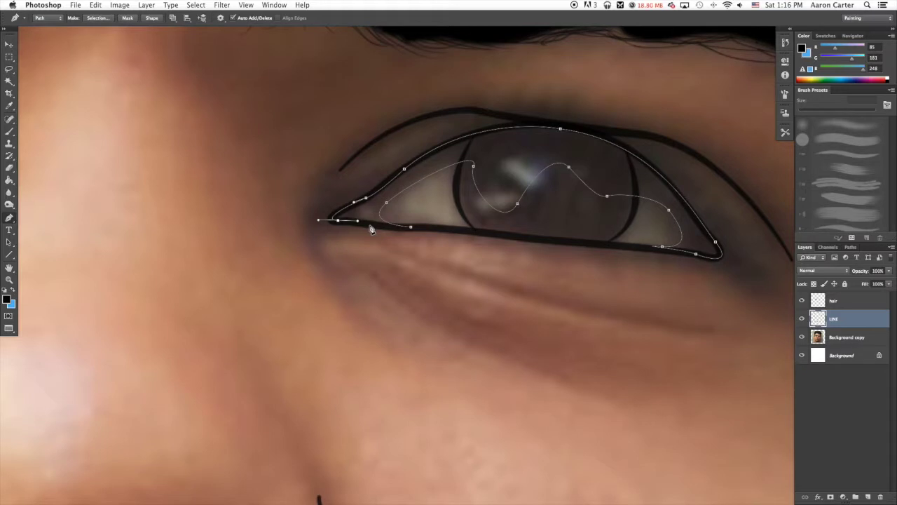
Fill the right eye's shadow path with the foreground color at a 2-pixel feather radius, and delete the path
right_click(372, 230)
left_click(395, 279)
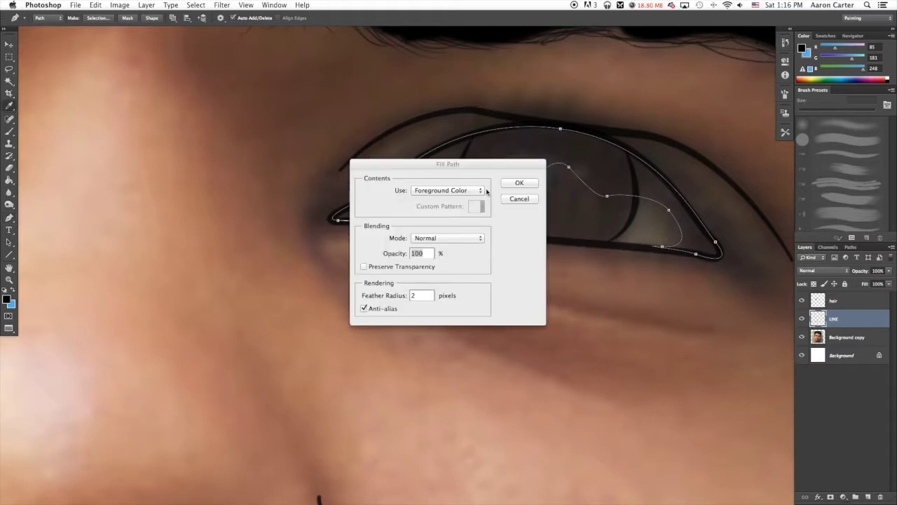
left_click(518, 130)
right_click(515, 175)
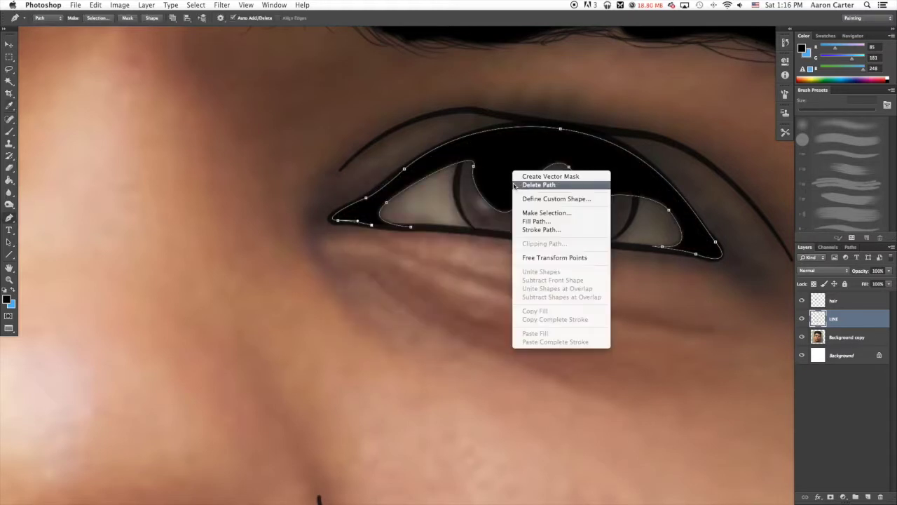
left_click(538, 185)
Draw a small Pen shape along the outer upper lid of the right eye, fill it with the foreground color, and delete the path
key("super+minus")
key("super+minus")
key("super+minus")
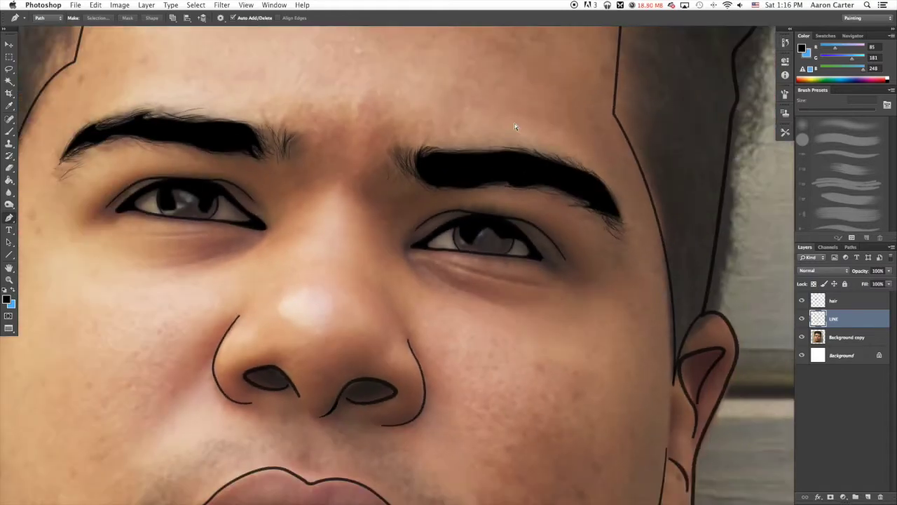
key("super+plus")
key("super+plus")
key("super+plus")
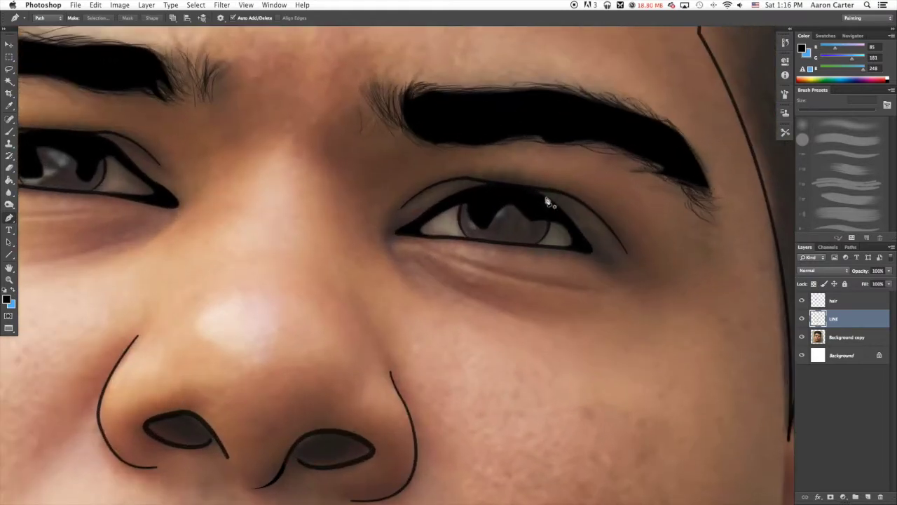
left_click(542, 195)
left_click_drag(593, 239, 557, 214)
key("super+z")
right_click(573, 191)
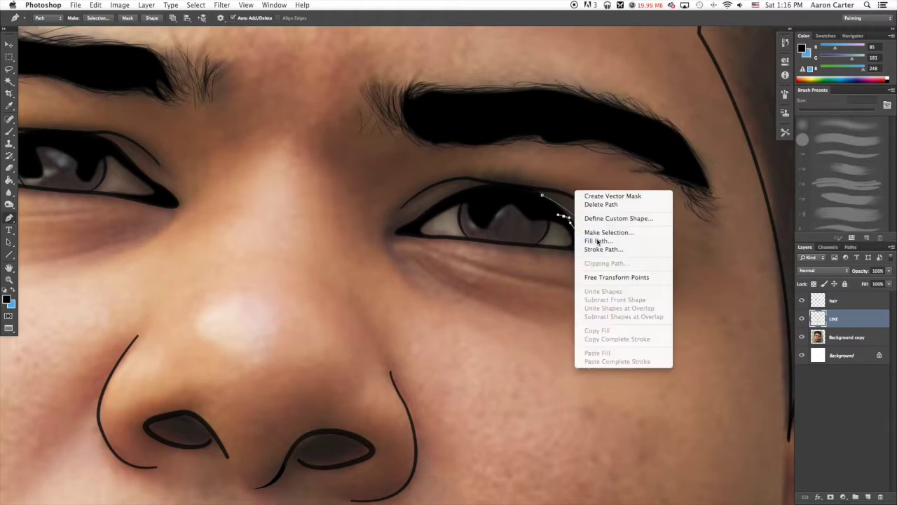
left_click(589, 242)
left_click(519, 183)
right_click(538, 180)
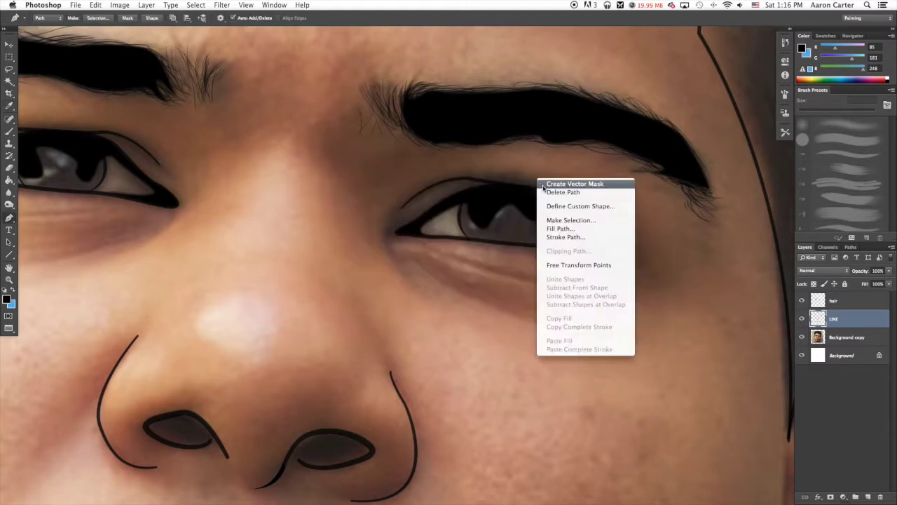
left_click(541, 192)
Draw a short Pen path at the outer corner of the left eye and hide the path display
left_click_drag(224, 206, 519, 278)
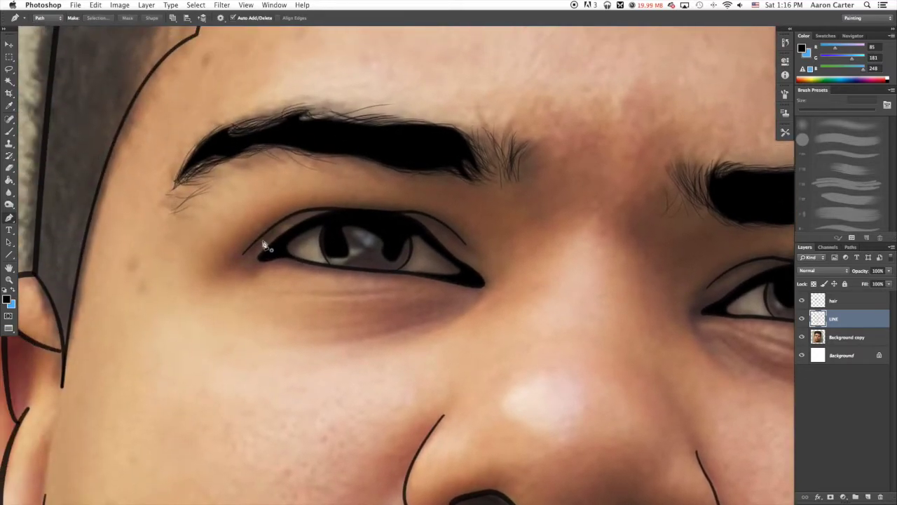
left_click_drag(267, 254, 293, 253)
key("super+h")
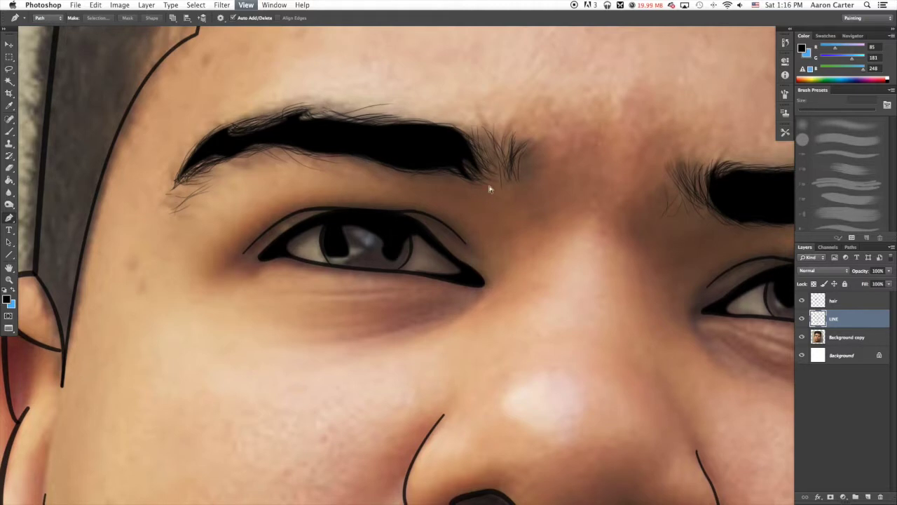
Select the Background copy photo layer and hide it to check the whole line art on white
key("super+minus")
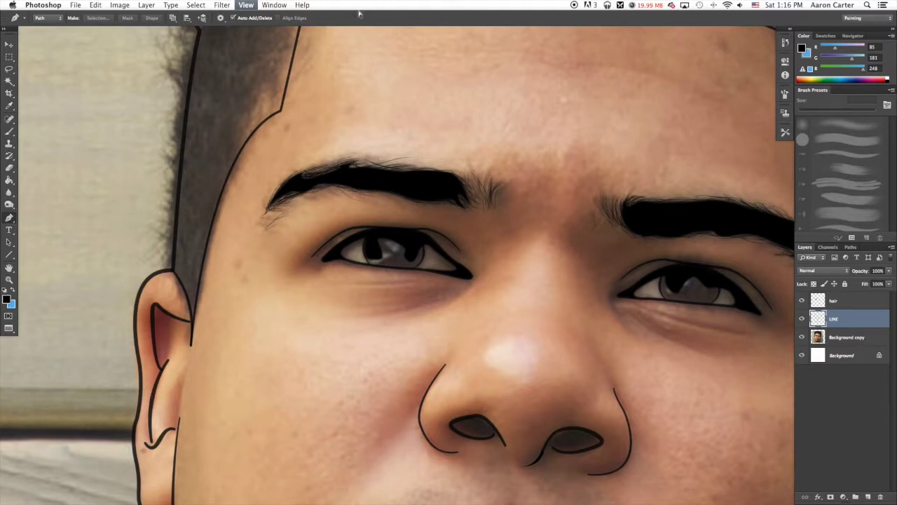
key("alt+bracketleft")
key("super+0")
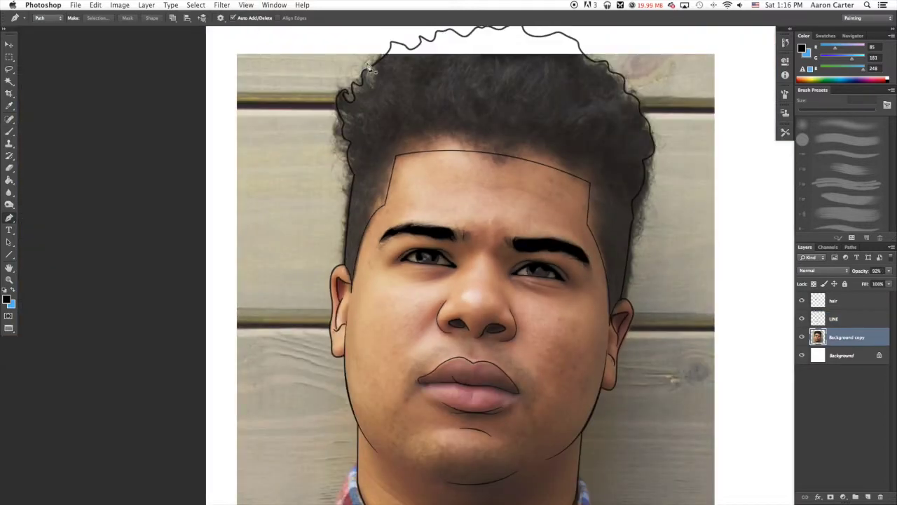
left_click_drag(491, 184, 443, 185)
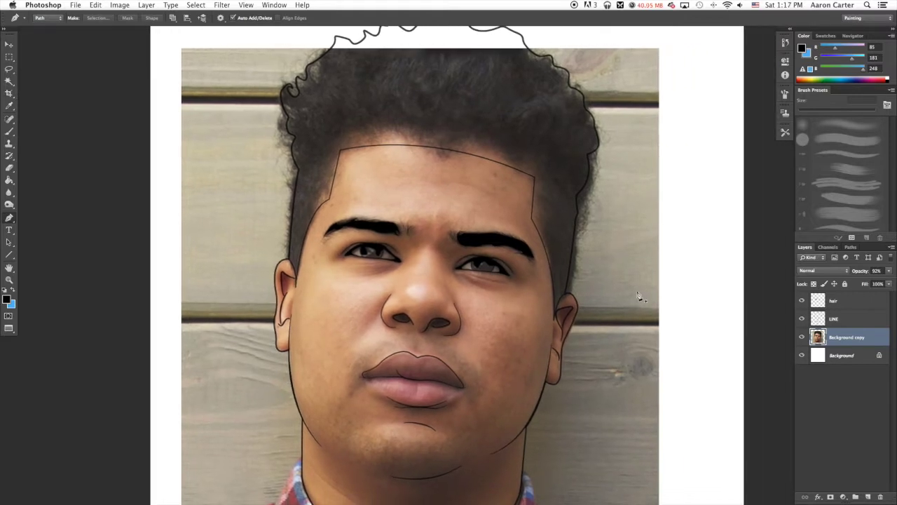
left_click(801, 337)
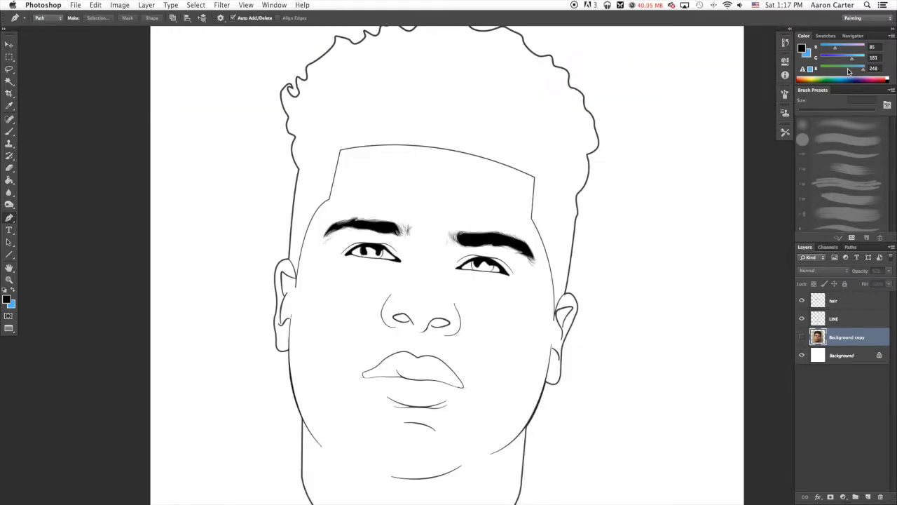
key("super+minus")
key("super+plus")
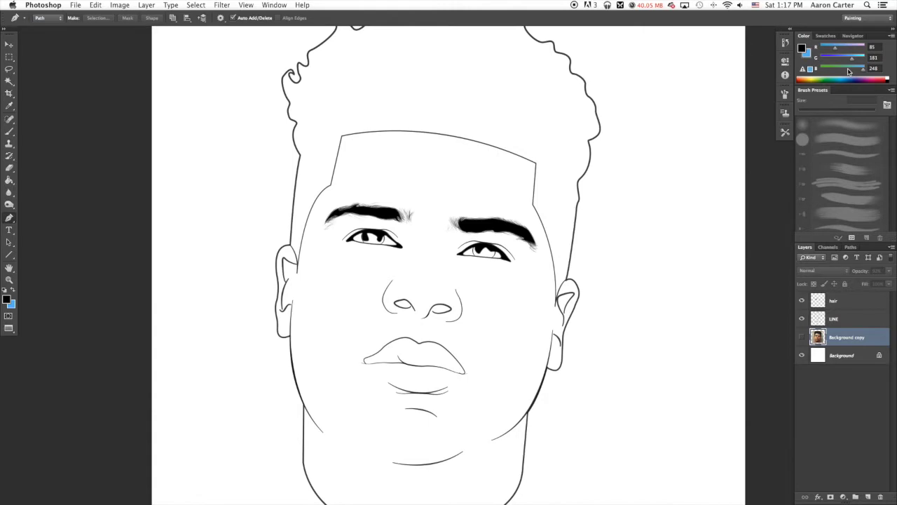
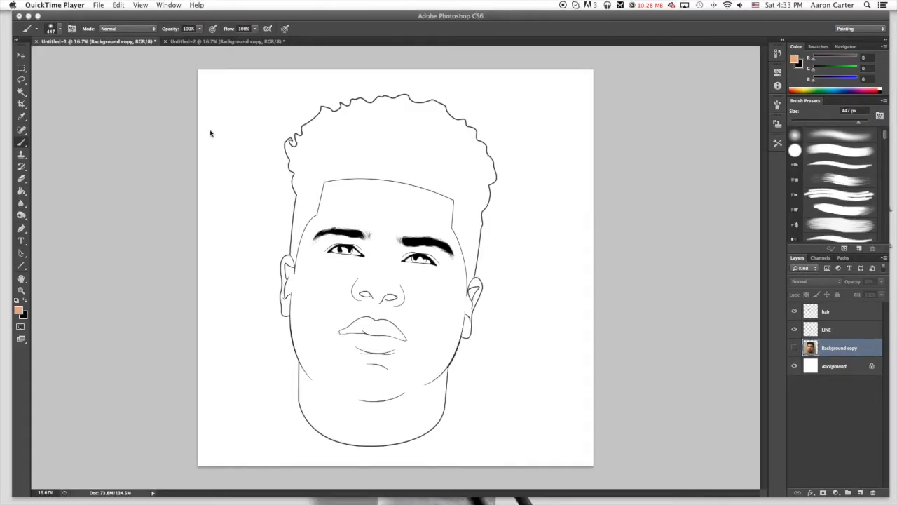
Set the foreground color to a light orange-tan skin tone in the Color Picker
left_click(273, 15)
mouse_move(267, 16)
left_mouse_down()
mouse_move(257, 15)
mouse_move(265, 15)
left_mouse_up()
left_click(17, 310)
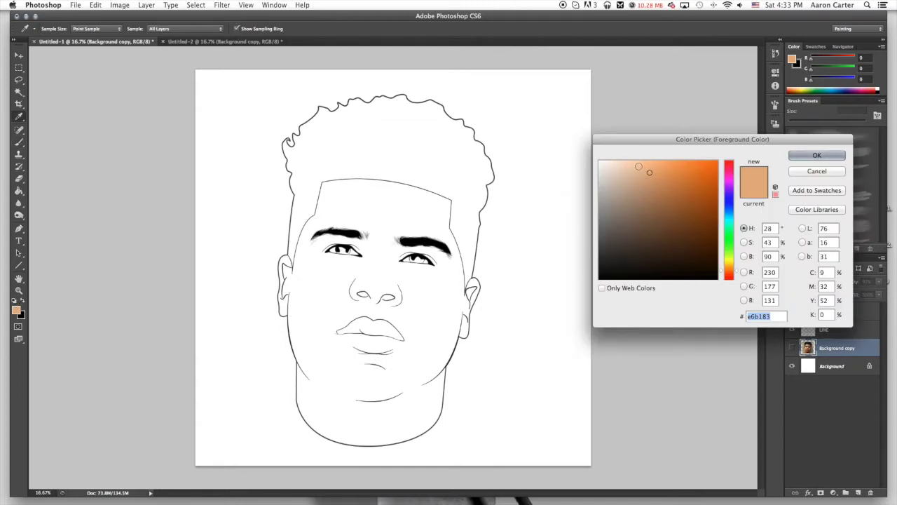
left_click(648, 171)
left_click(803, 156)
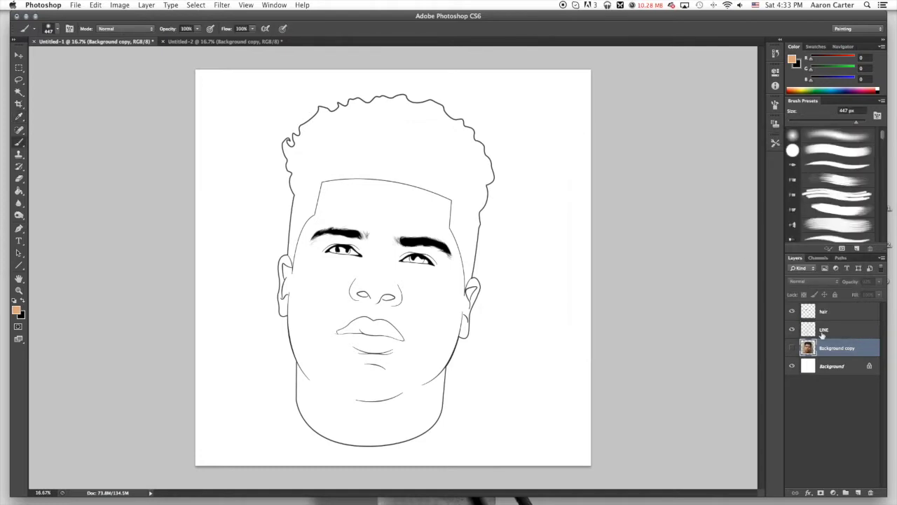
Add a new layer below the LINE layer and fill it with the skin-tone foreground color using the Paint Bucket
left_click(858, 493)
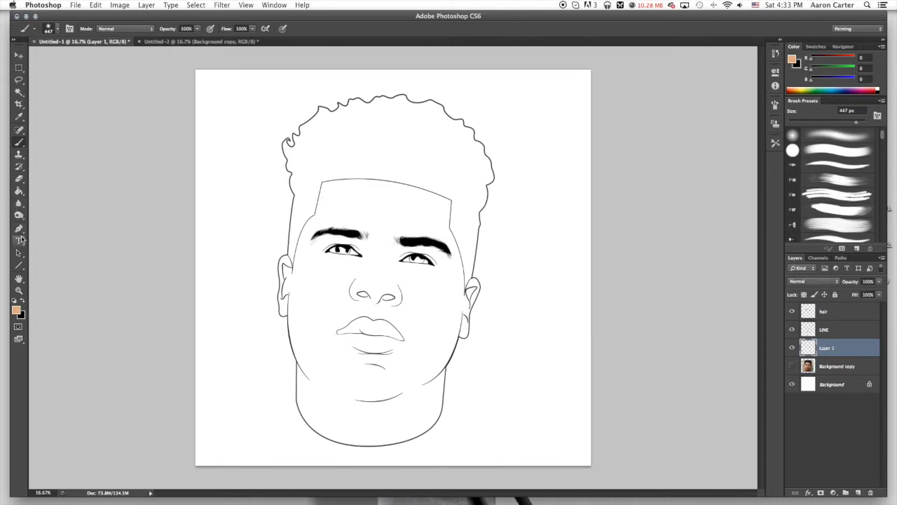
left_click(19, 191)
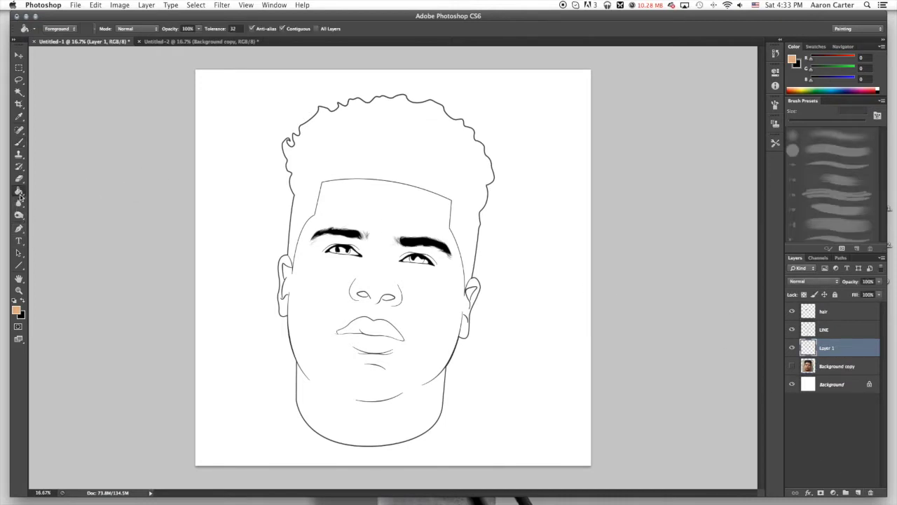
left_click(247, 184)
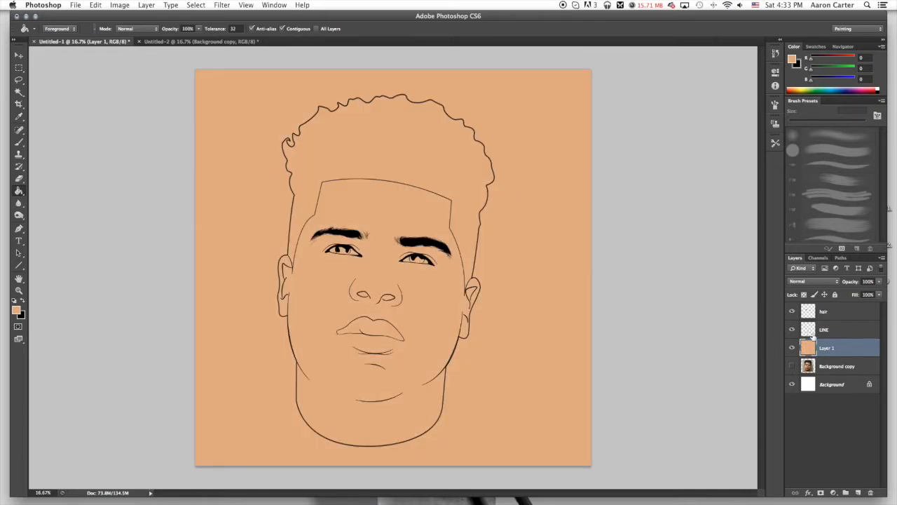
Magic Wand the area outside the head on the LINE layer, delete it from the skin-colored layer, and deselect
left_click(834, 329)
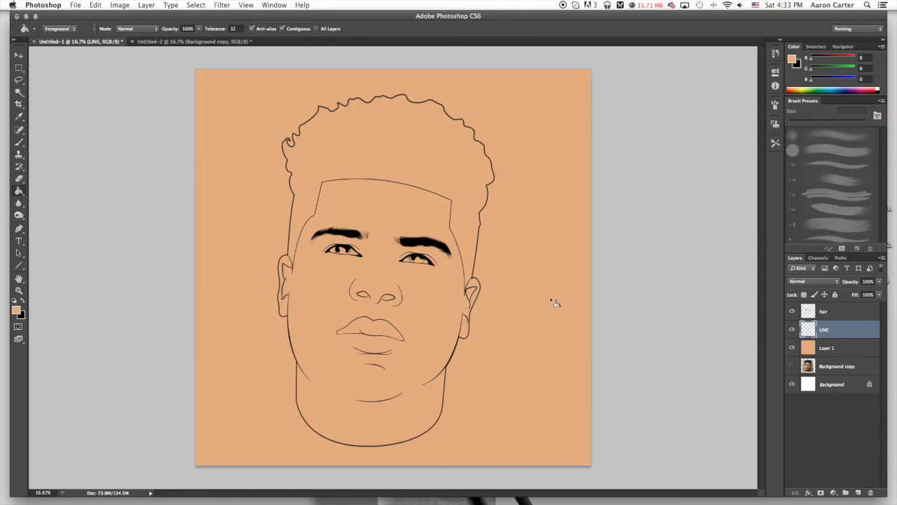
key("w")
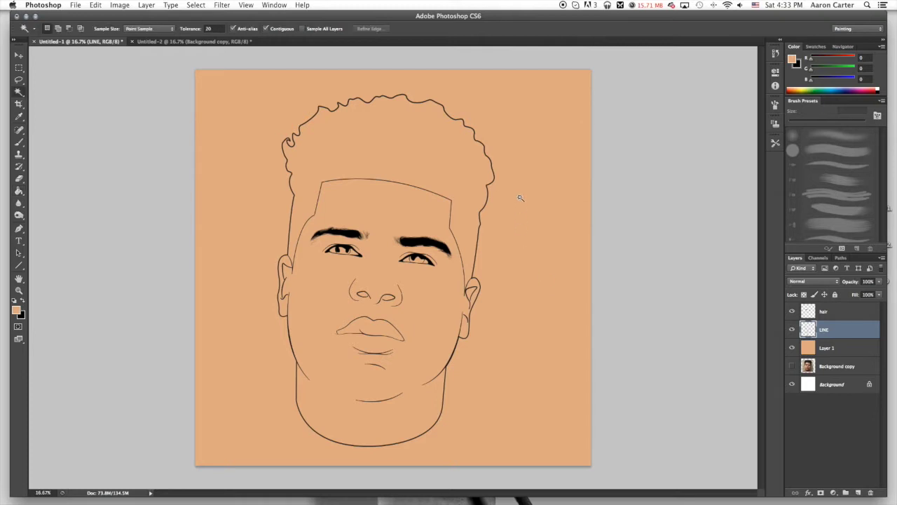
left_click(531, 153)
left_click(827, 350)
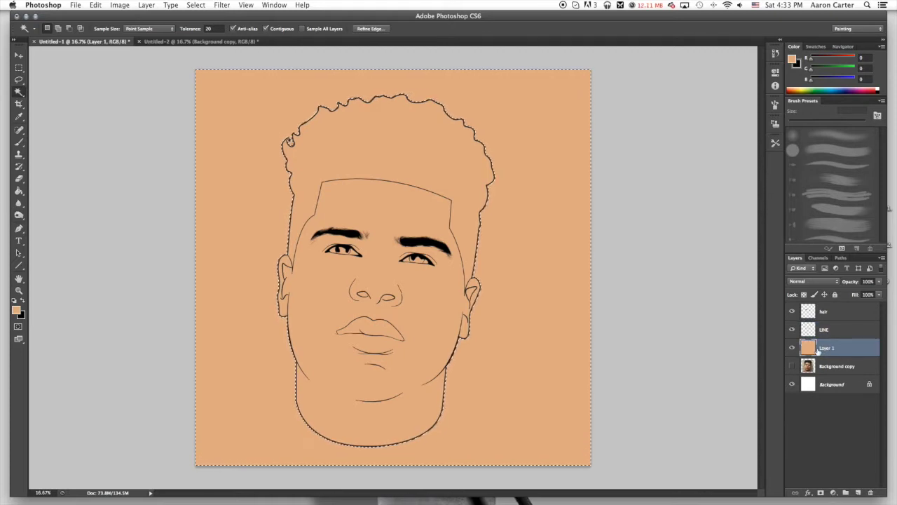
key("Delete")
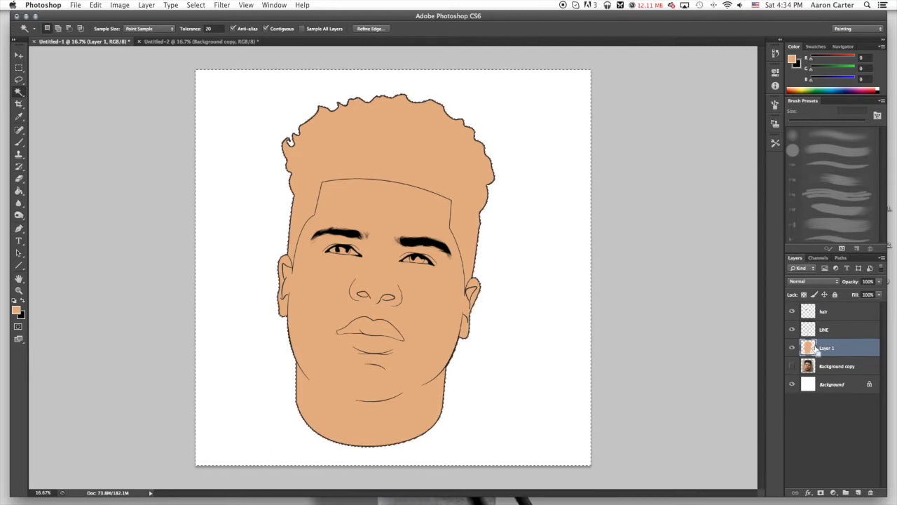
key("super+d")
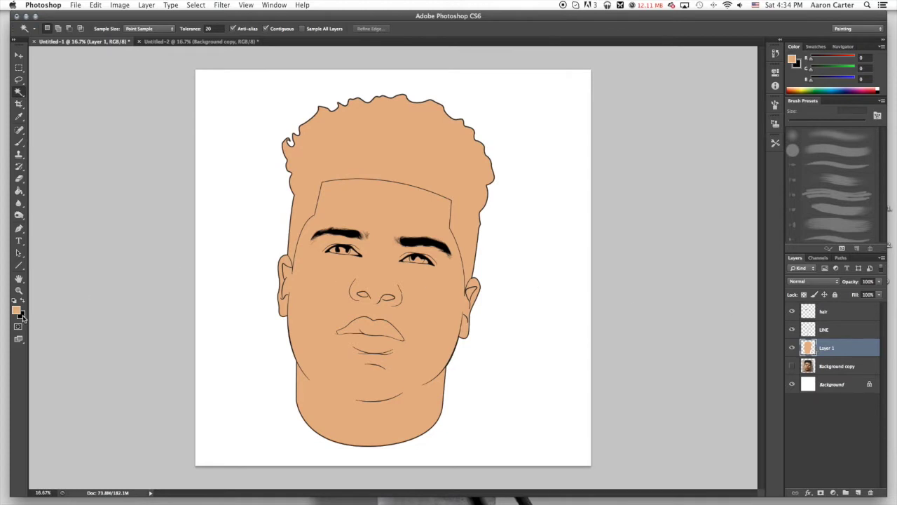
Add a new layer above the skin-colored layer, naming the skin layer SKIN and the new one HAIR
left_click(858, 492)
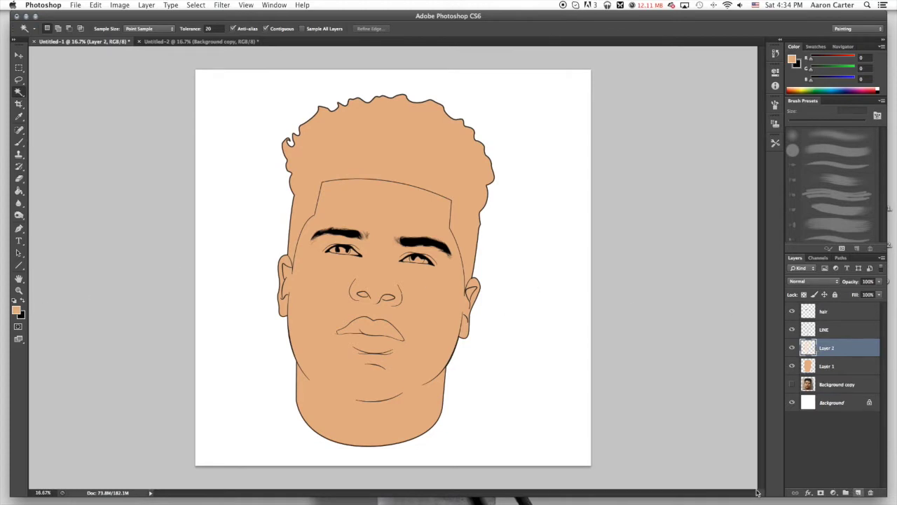
double_click(826, 367)
type("sk")
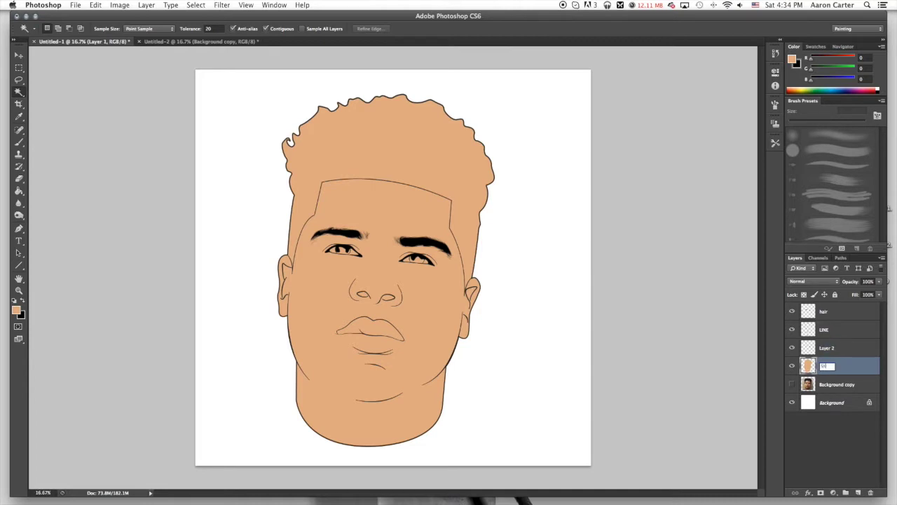
type("IN")
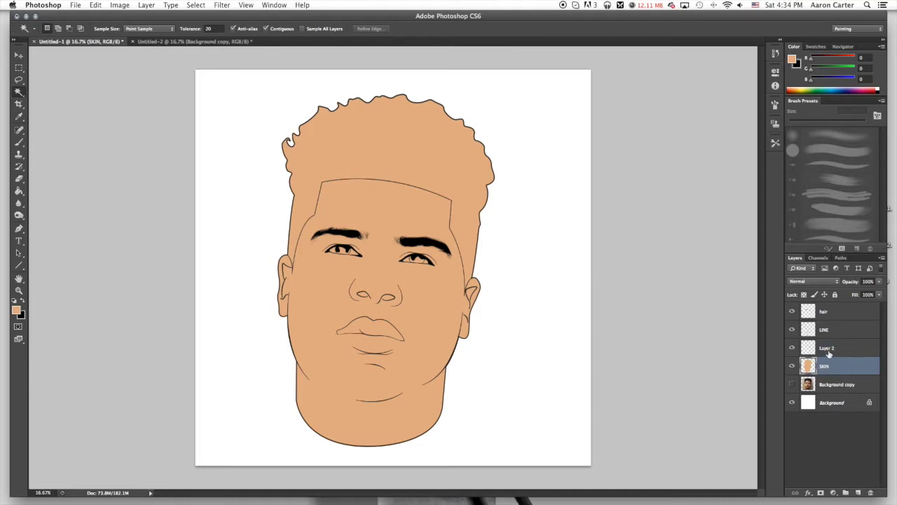
double_click(831, 352)
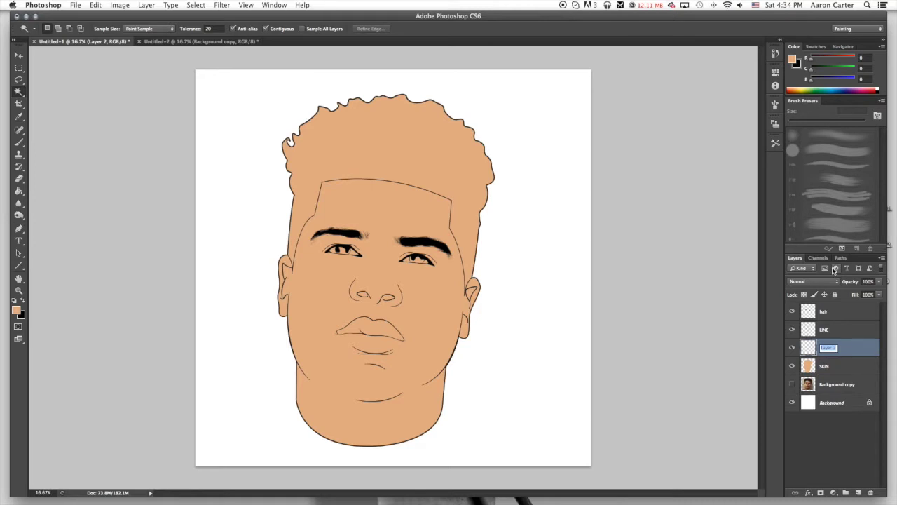
type("lip")
key("Return")
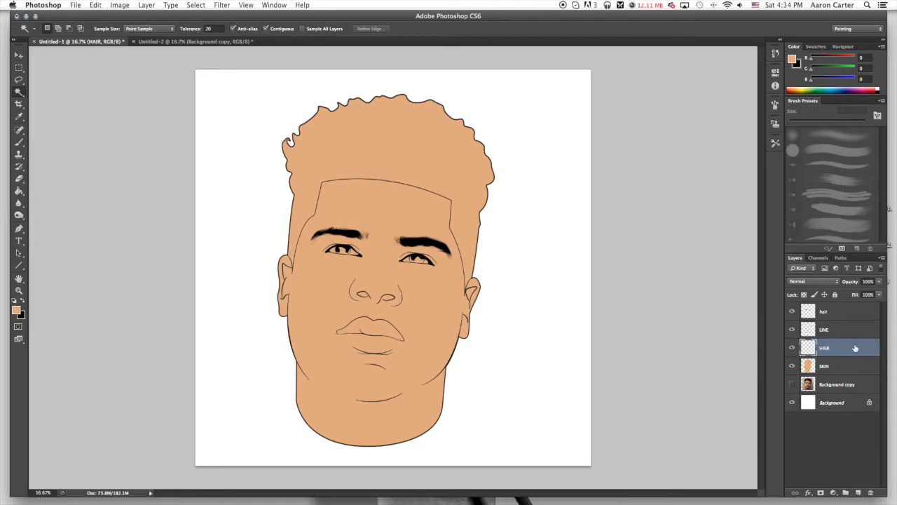
Set the foreground color to near-black 161616 and fill the whole HAIR layer with it
left_click(22, 300)
left_click(16, 309)
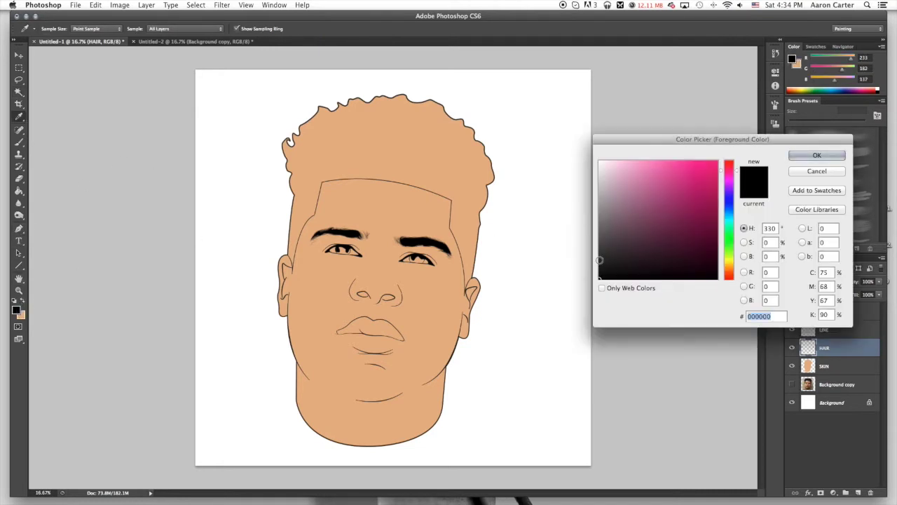
left_click(600, 257)
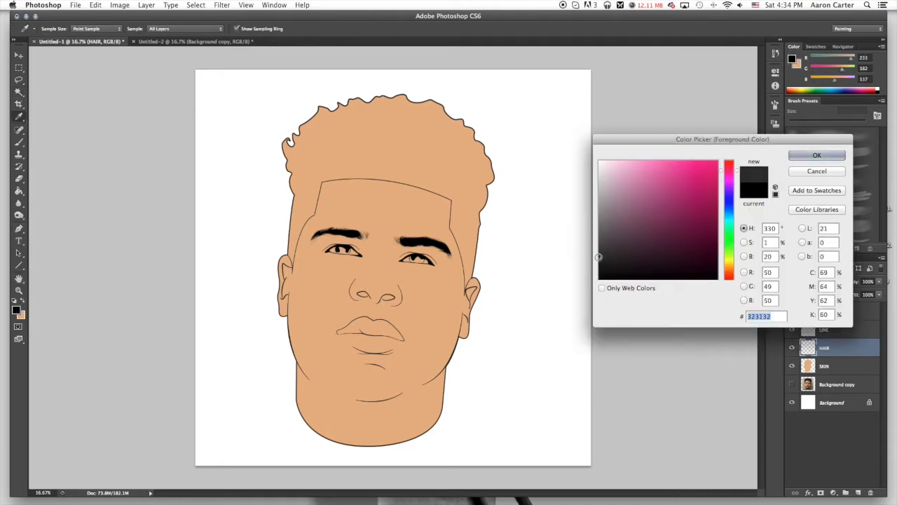
left_click(598, 269)
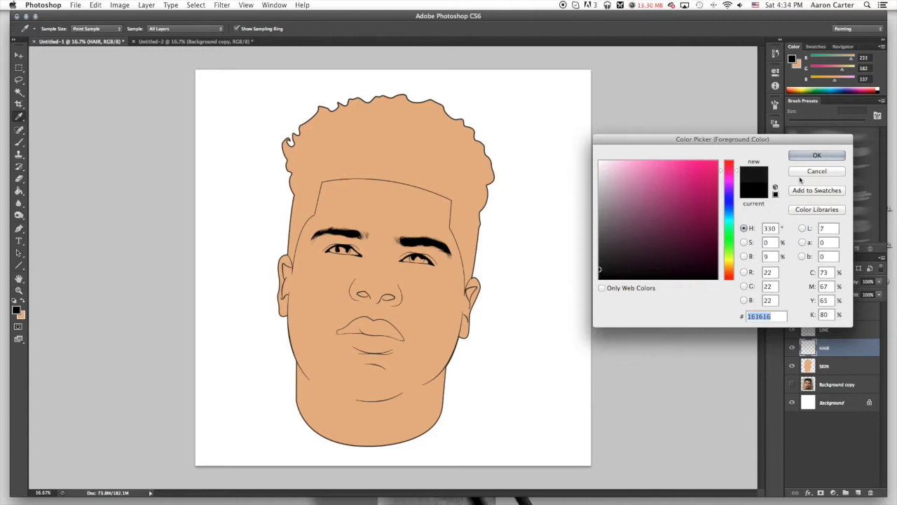
left_click(812, 156)
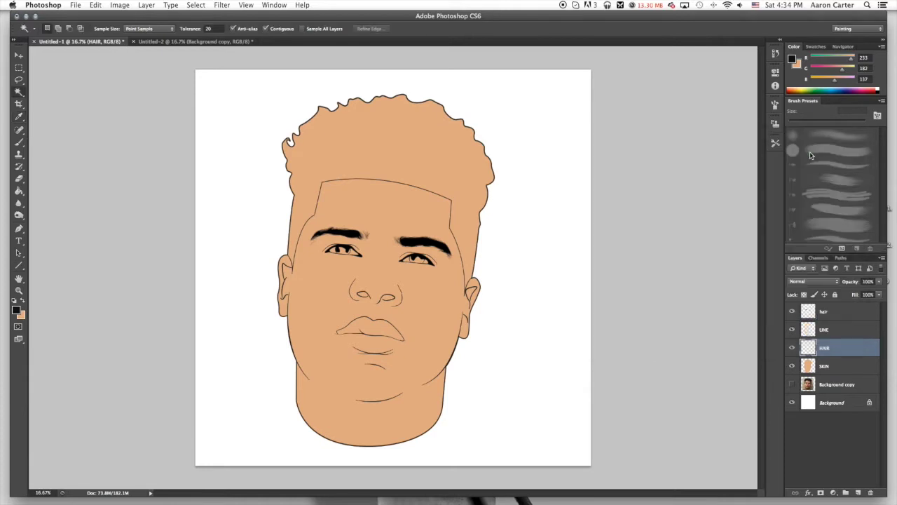
left_click(20, 193)
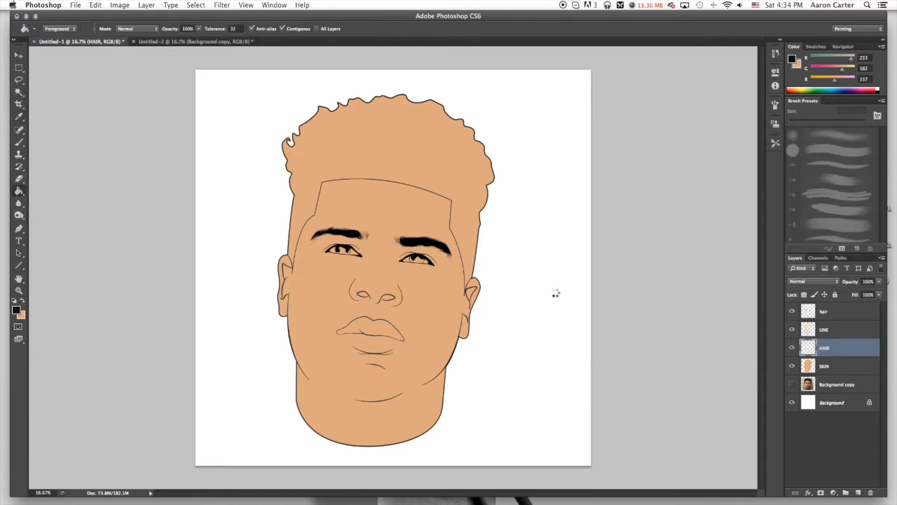
key("alt+BackSpace")
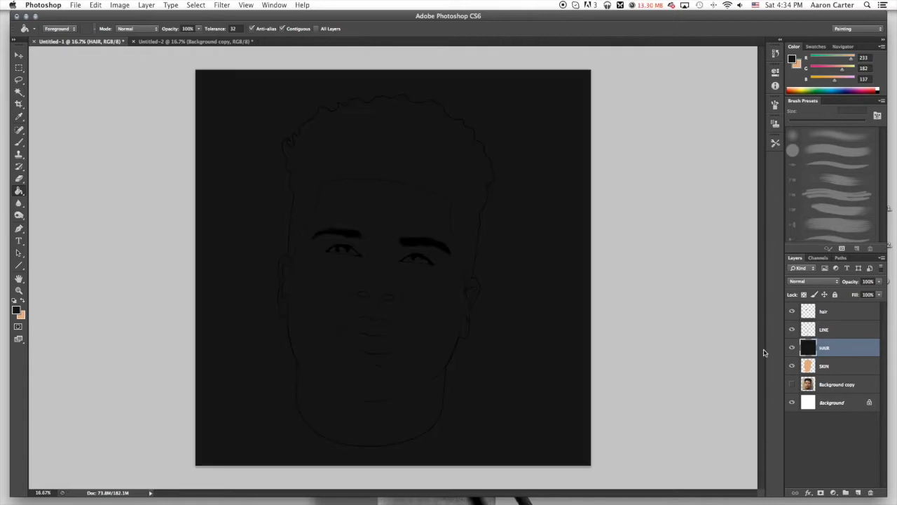
Magic Wand the face and neck area on the LINE layer, delete it from the HAIR layer, and deselect
left_click(827, 330)
key("w")
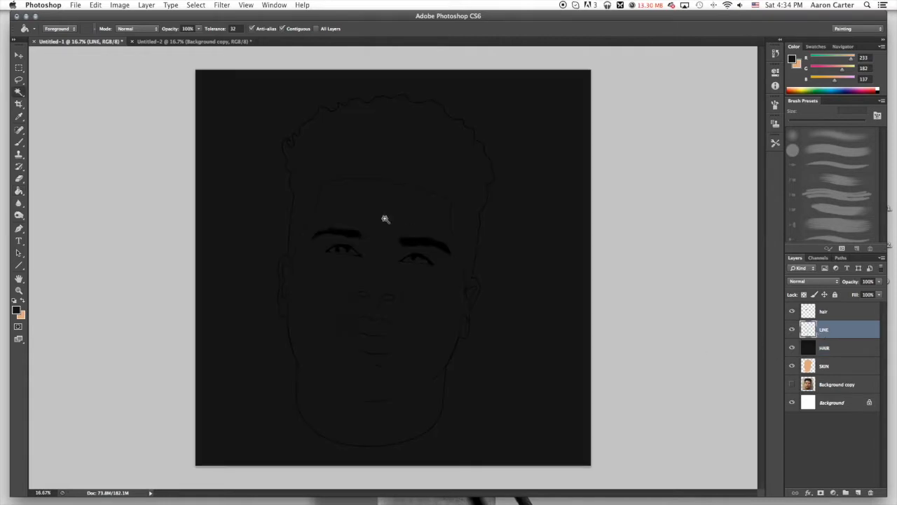
left_click(369, 207)
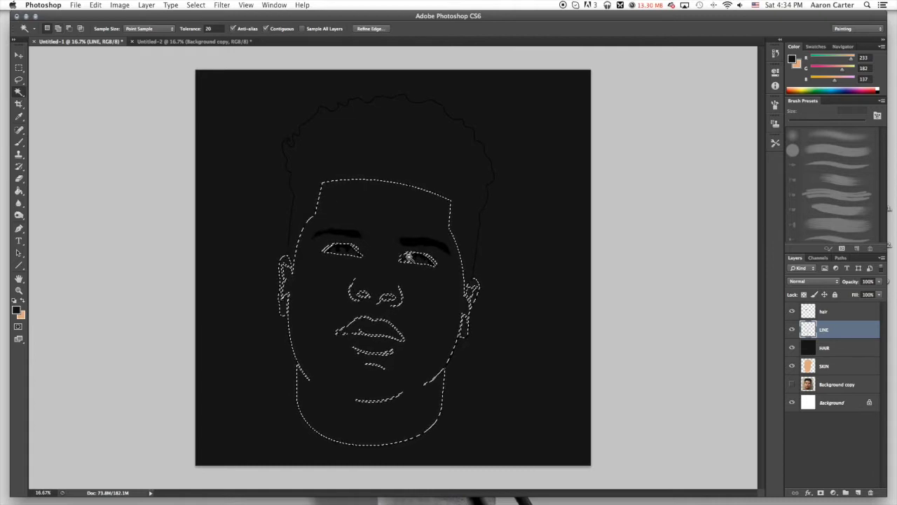
left_click(833, 350)
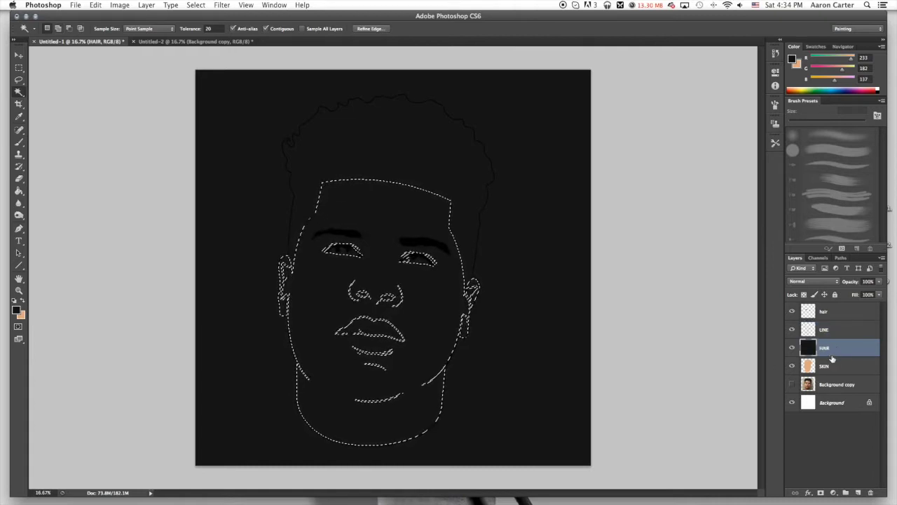
key("Delete")
key("super+d")
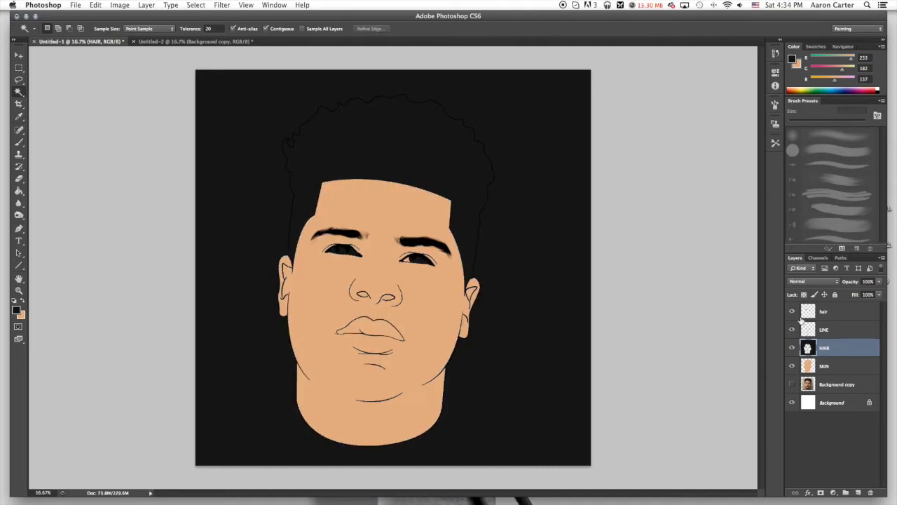
Select the area outside the head from the LINE layer, delete it from the HAIR layer, and deselect
key("alt+bracketright")
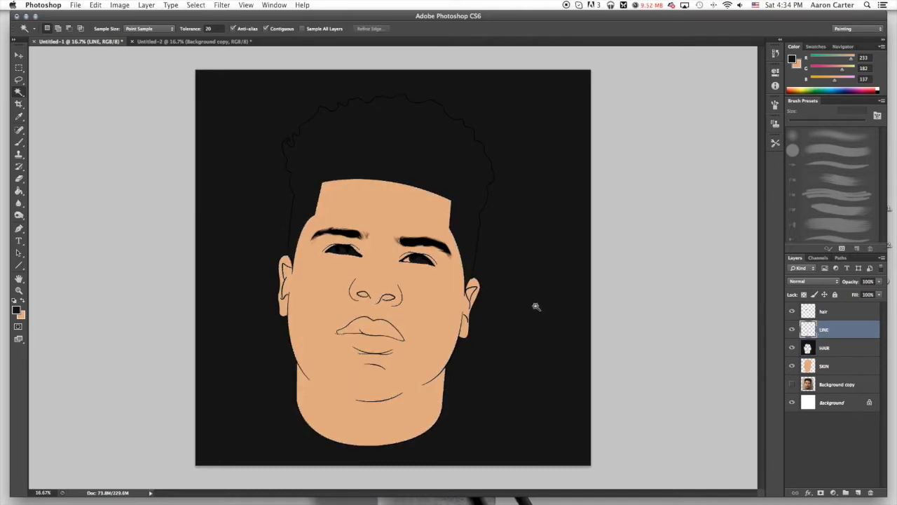
left_click(832, 350)
key("Delete")
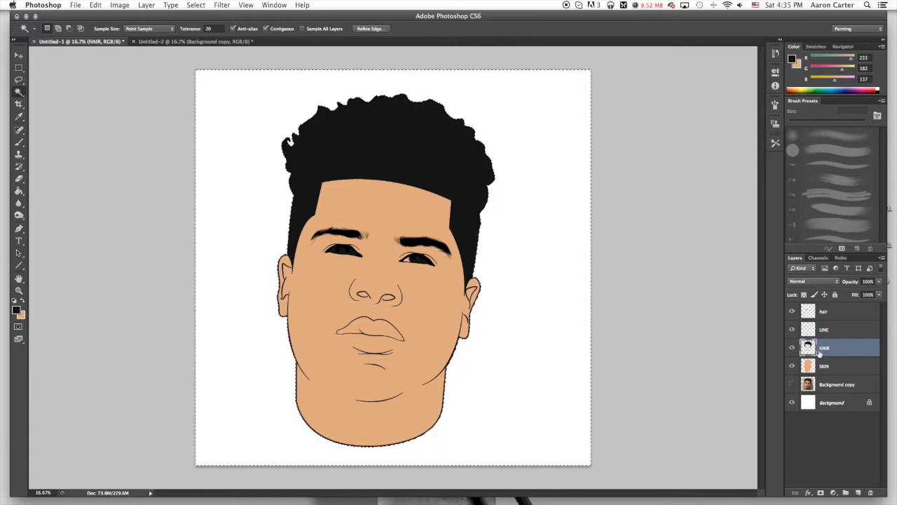
key("super+d")
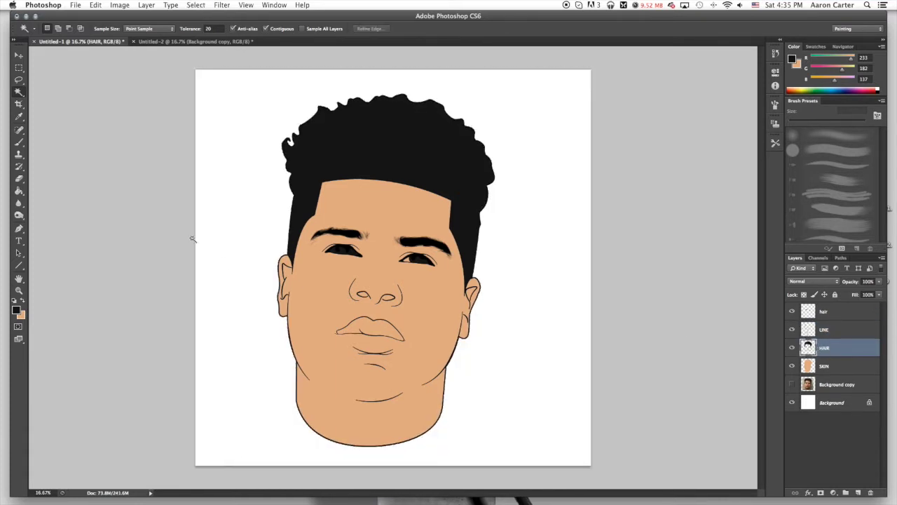
Erase the black fill covering both eyes on the HAIR layer with the 93 px Eraser
left_click(20, 180)
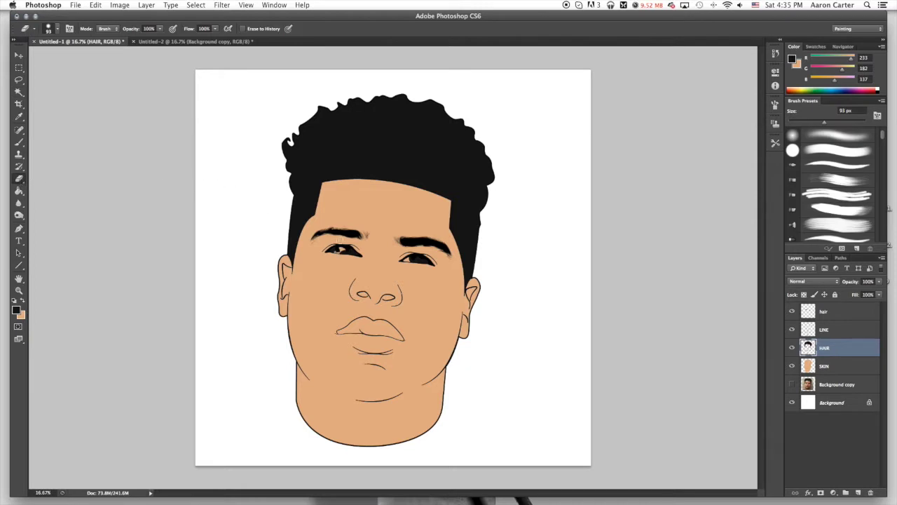
left_click(350, 250)
left_click_drag(396, 248, 424, 258)
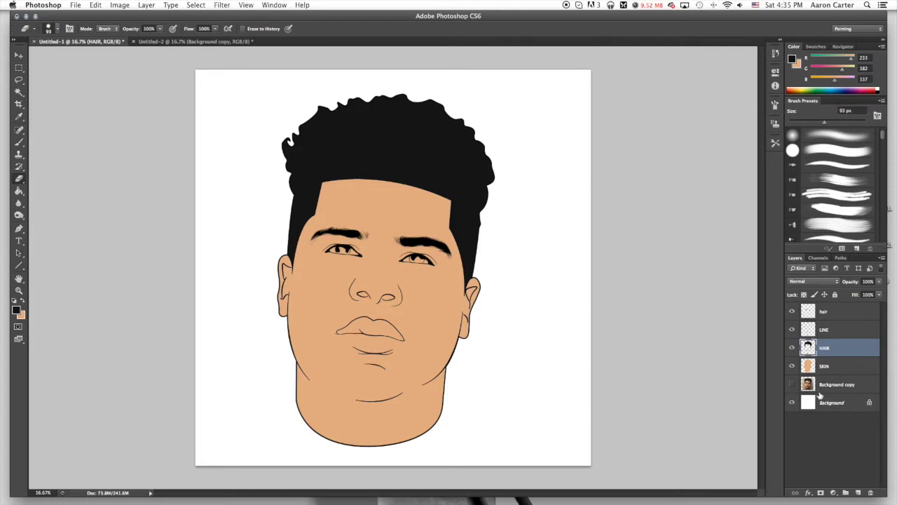
Add a layer mask to the HAIR layer and ready the 447 px Brush with black as the foreground color
left_click(822, 493)
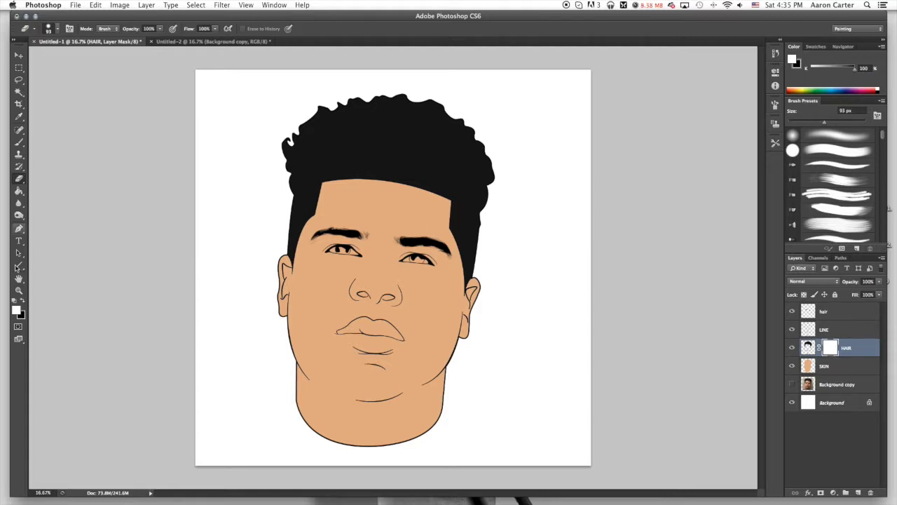
left_click(22, 300)
left_click(19, 141)
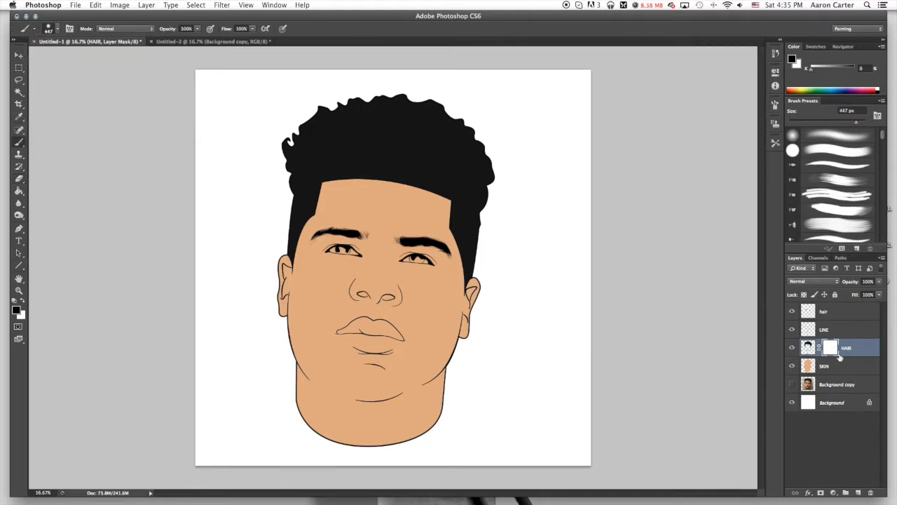
Paint a black band across the hair on the layer mask, toggle the stroke off and on, and paint the area back with white
mouse_move(305, 154)
left_mouse_down()
mouse_move(467, 157)
mouse_move(495, 173)
mouse_move(462, 188)
left_mouse_up()
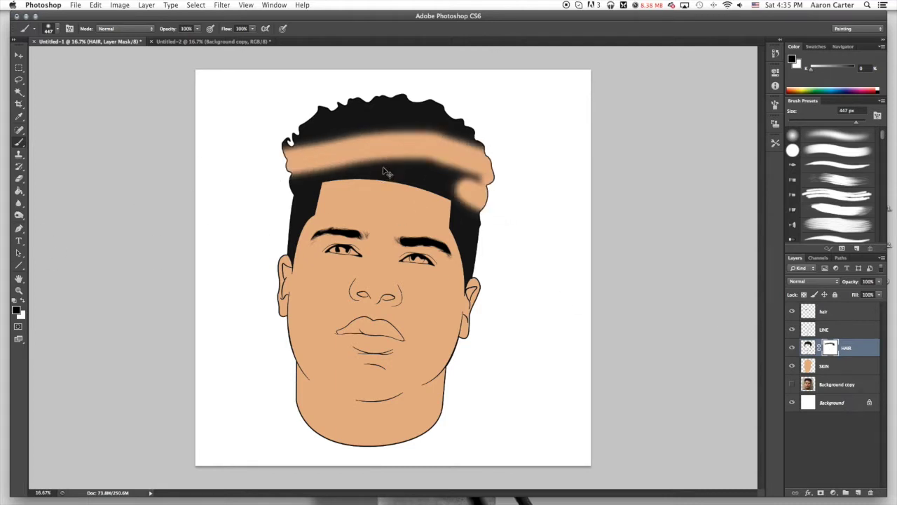
key("super+z")
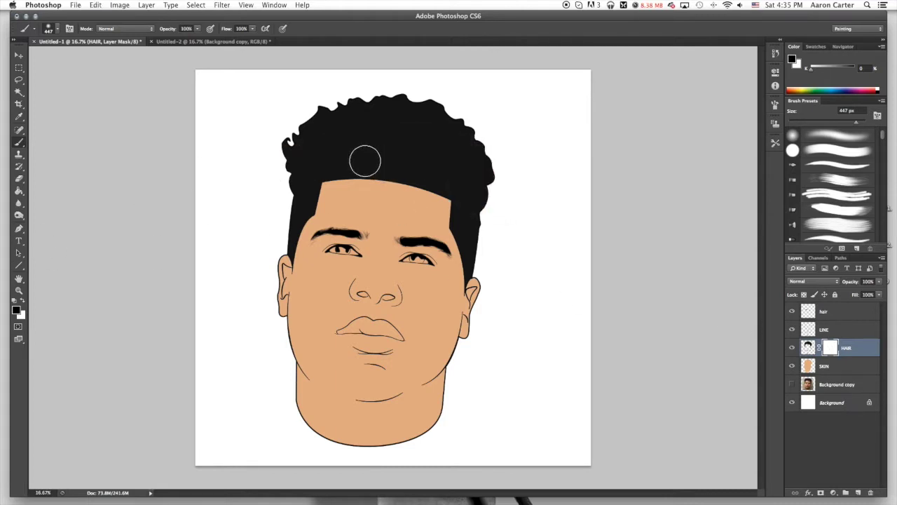
key("super+z")
left_click(23, 301)
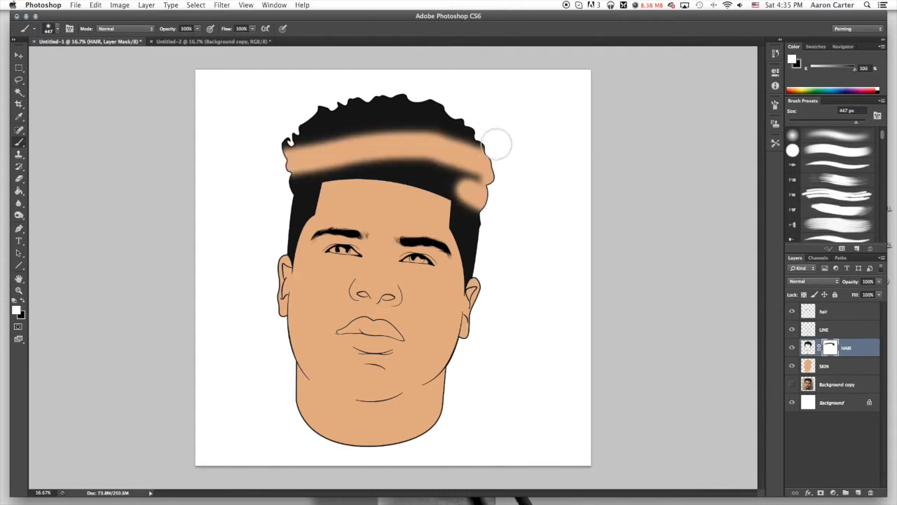
mouse_move(481, 133)
left_mouse_down()
mouse_move(469, 168)
mouse_move(479, 200)
mouse_move(462, 143)
mouse_move(335, 164)
mouse_move(278, 162)
mouse_move(311, 177)
mouse_move(337, 171)
mouse_move(324, 187)
left_mouse_up()
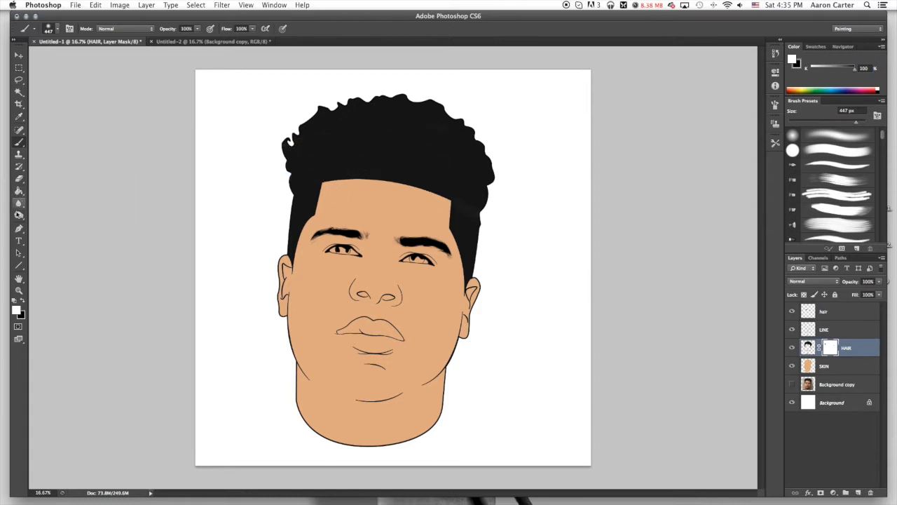
Fade the lower sides of the hair into the skin with an upward black-to-white gradient on the HAIR layer mask
left_click(23, 301)
left_click(19, 191)
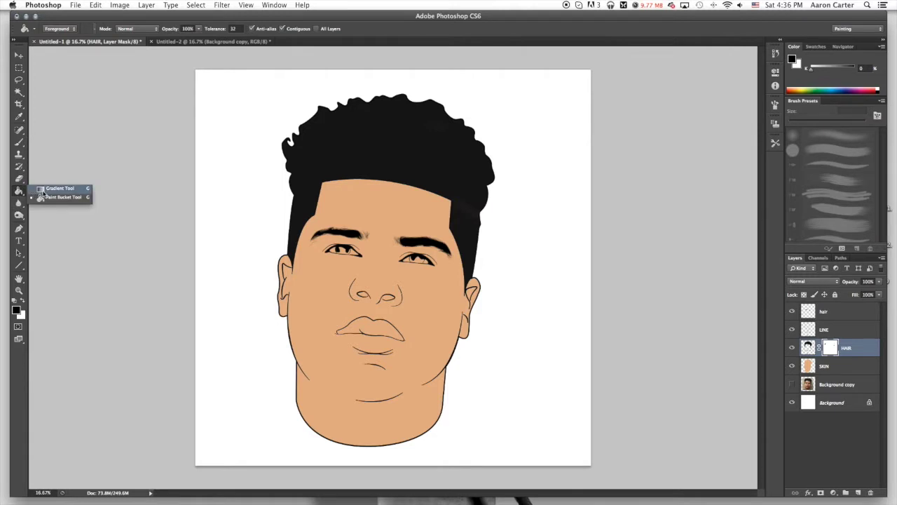
left_click(44, 189)
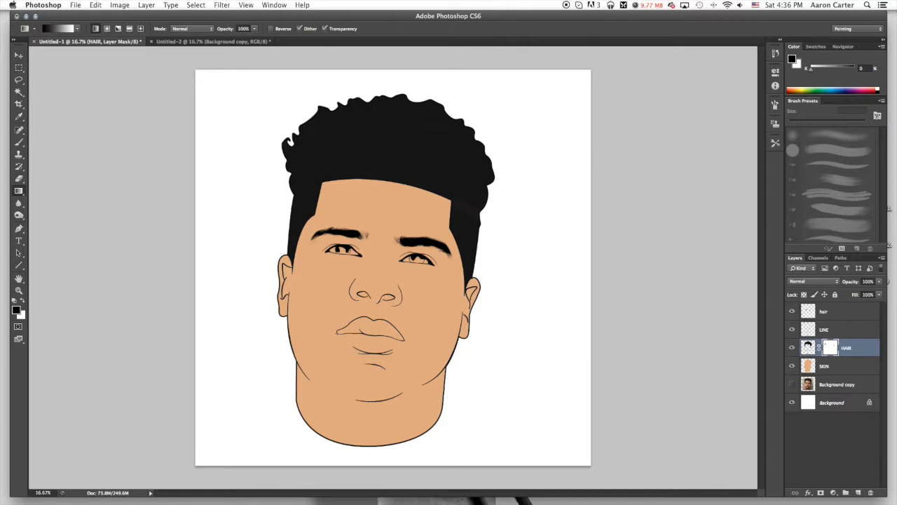
left_click_drag(384, 327, 379, 75)
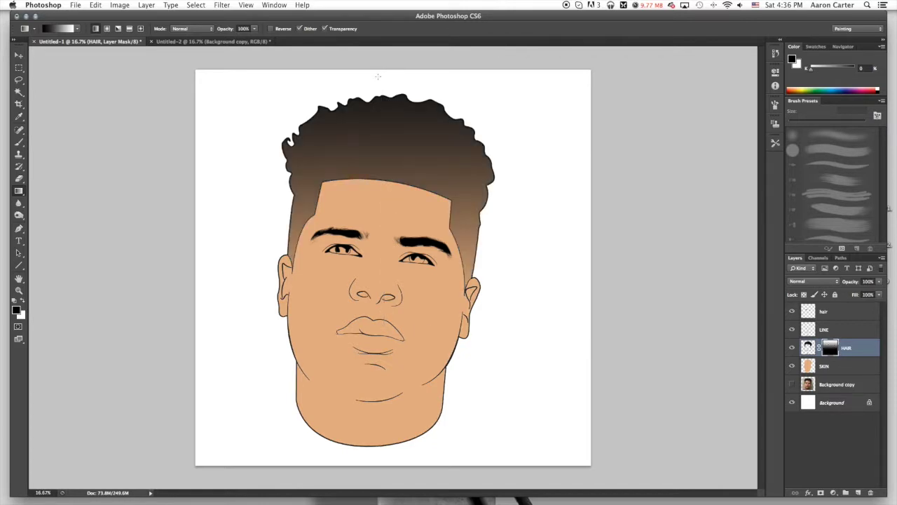
key("ctrl+z")
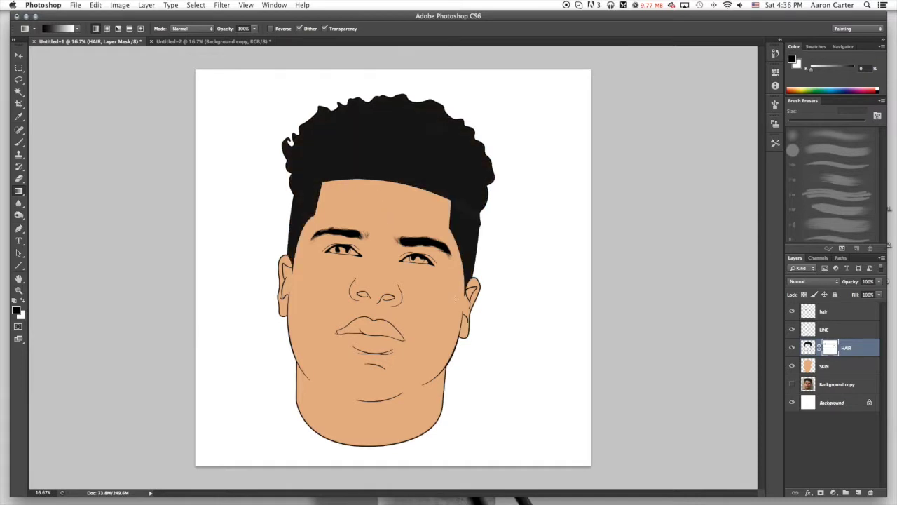
left_click_drag(463, 299, 461, 221)
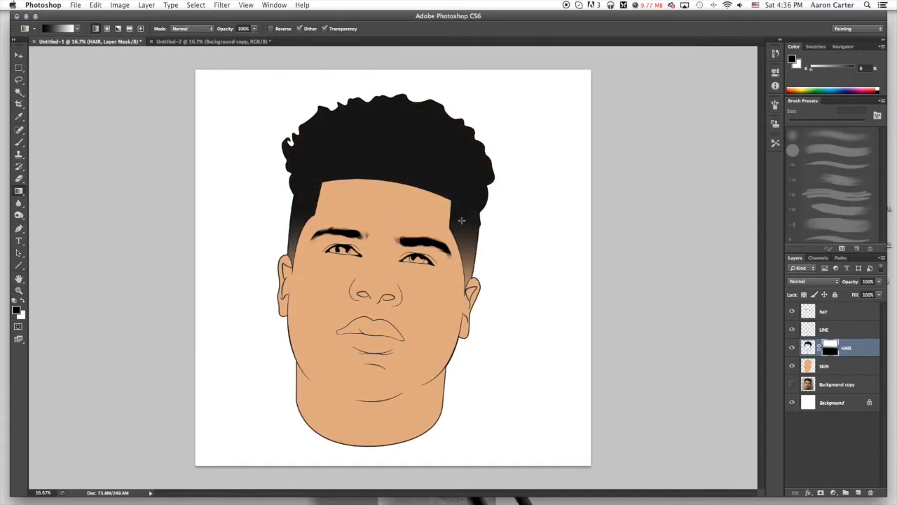
left_click_drag(299, 247, 313, 205)
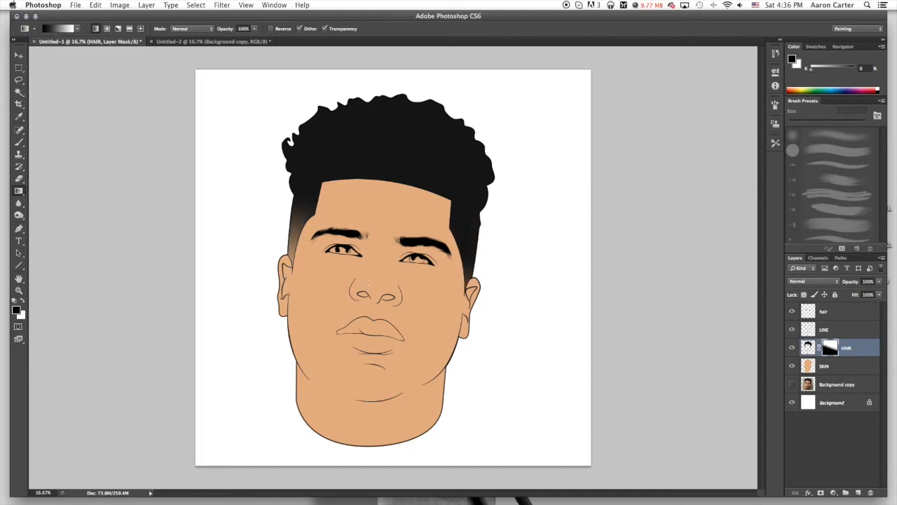
left_click_drag(367, 284, 383, 174)
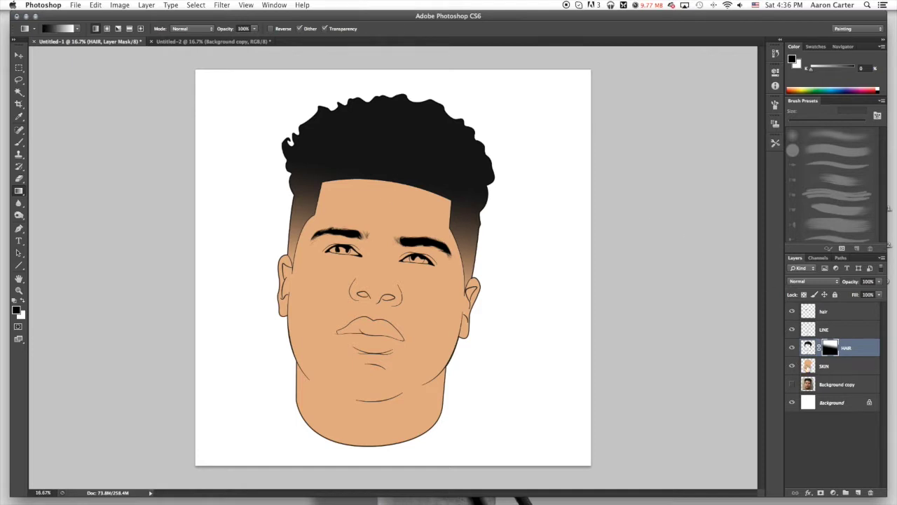
Make the Background copy photo layer visible, hiding the SKIN layer briefly and showing it again
left_click(792, 366)
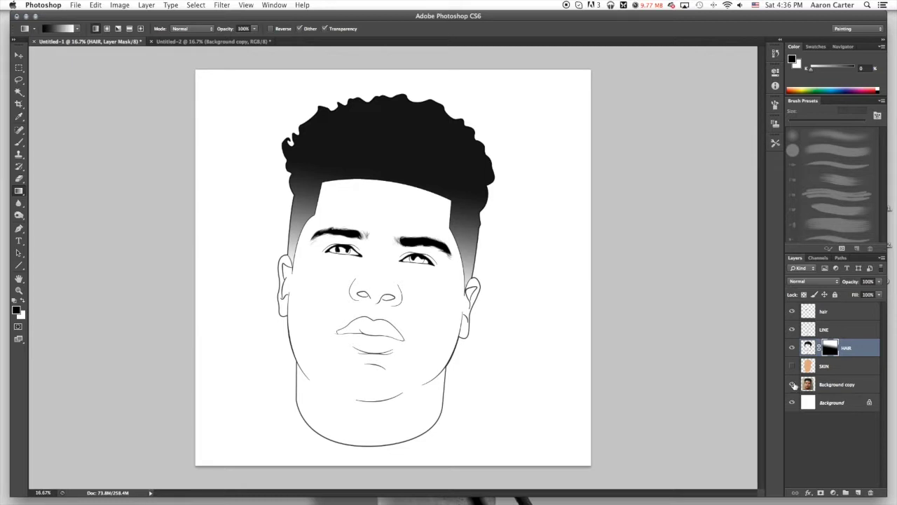
left_click(792, 384)
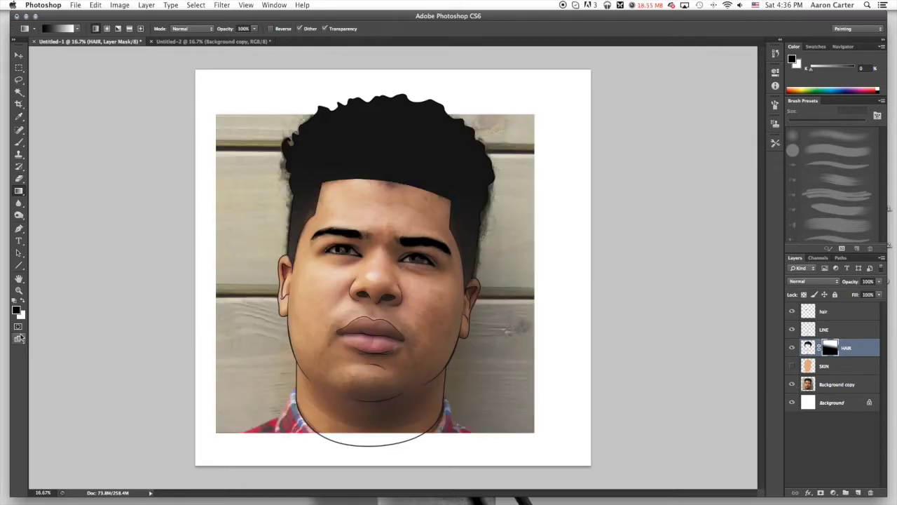
left_click(792, 366)
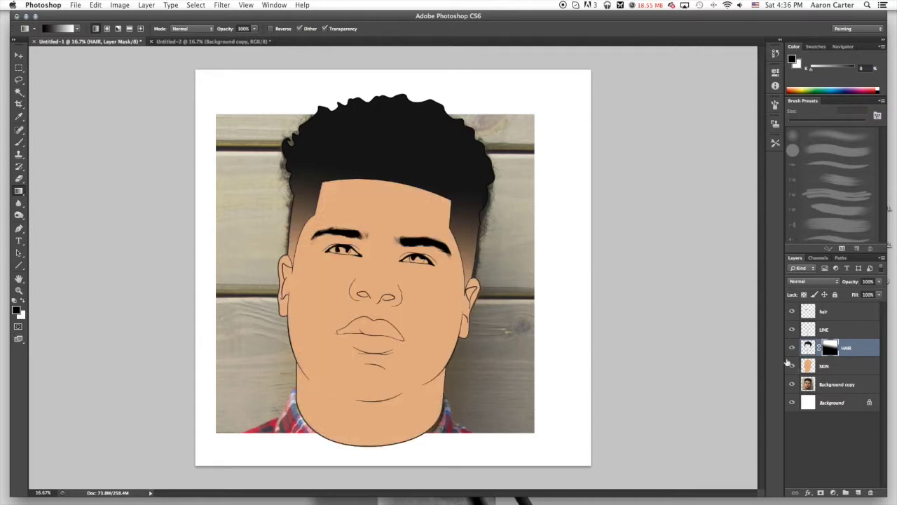
left_click(15, 312)
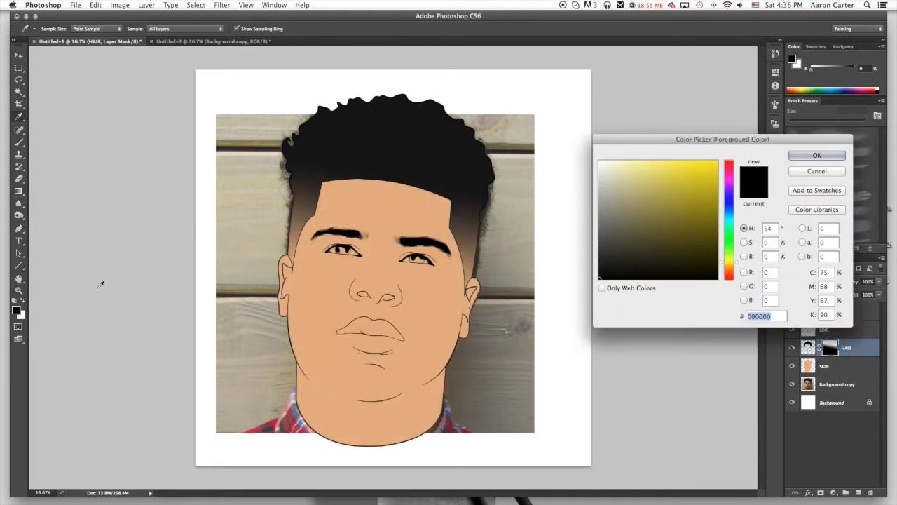
left_click(354, 212)
left_click(800, 174)
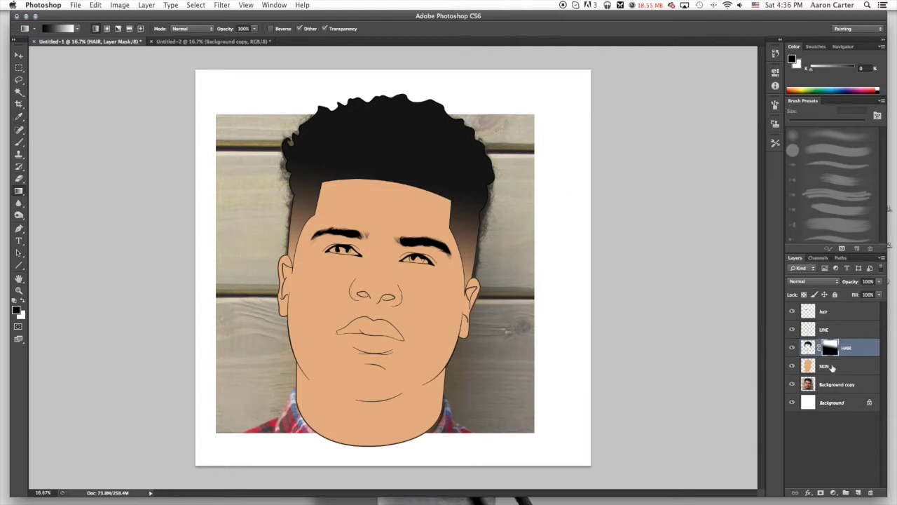
Make the skin tone the foreground color and add a new layer named MULTIPLY between the SKIN and HAIR layers
left_click(814, 366)
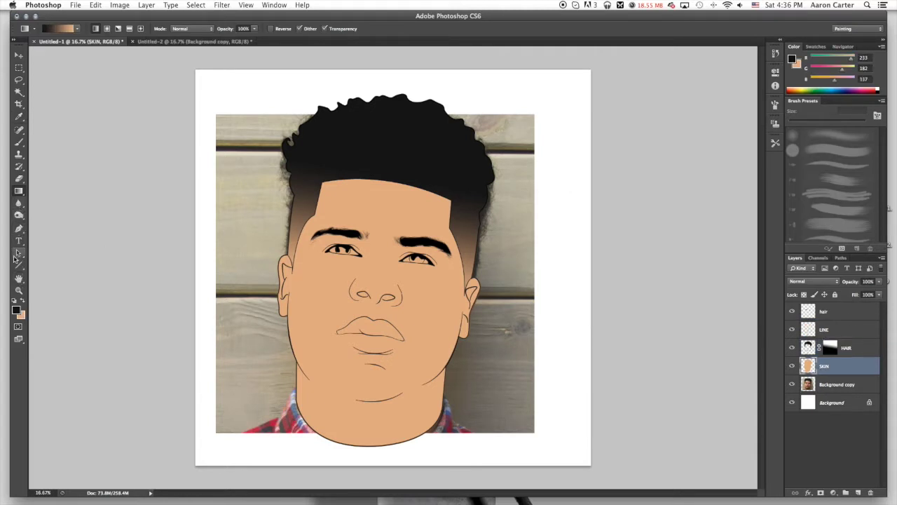
left_click(23, 300)
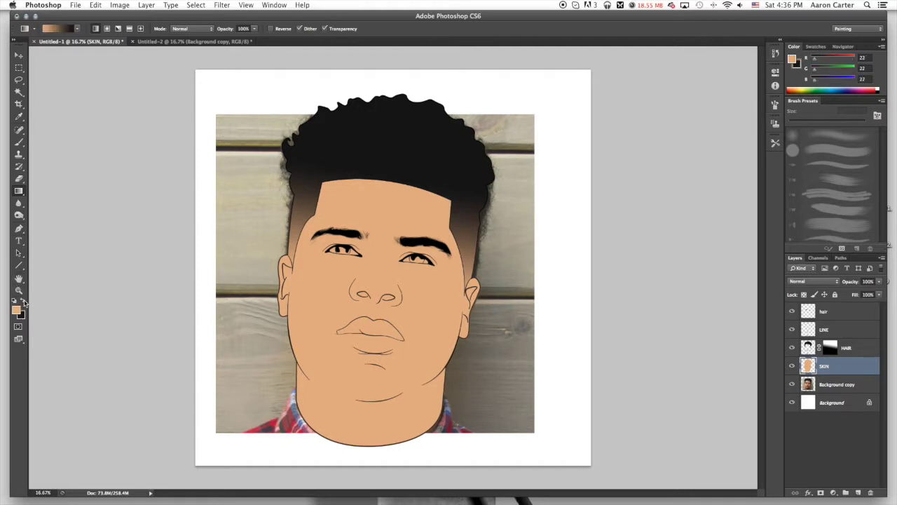
left_click(813, 383)
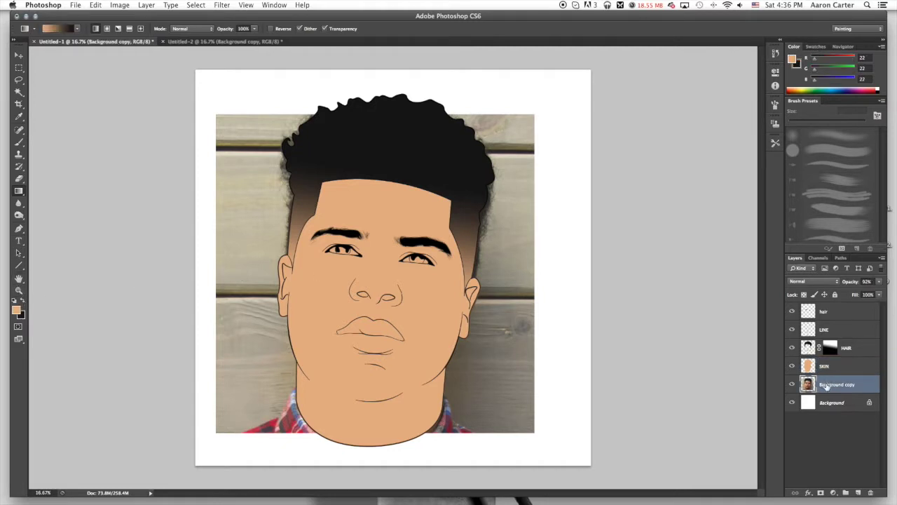
left_click(858, 493)
left_click_drag(849, 387, 827, 370)
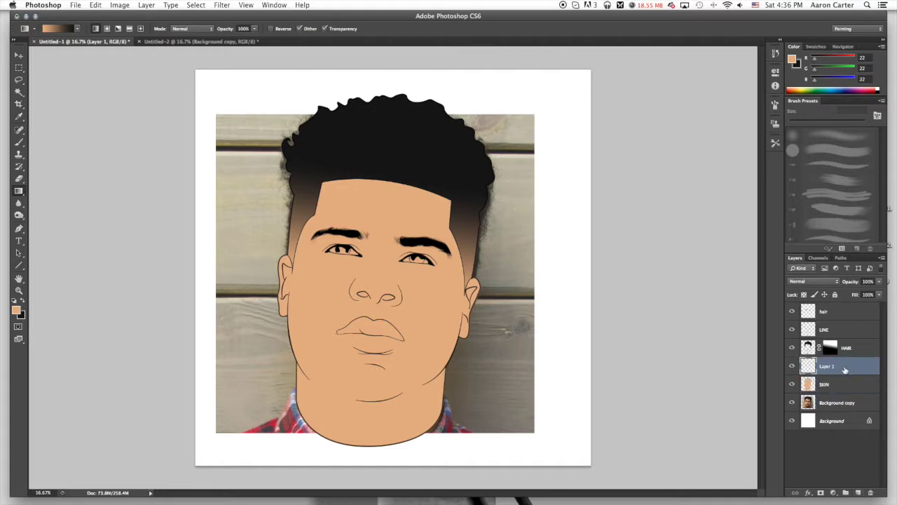
double_click(828, 367)
type("H")
key("Return")
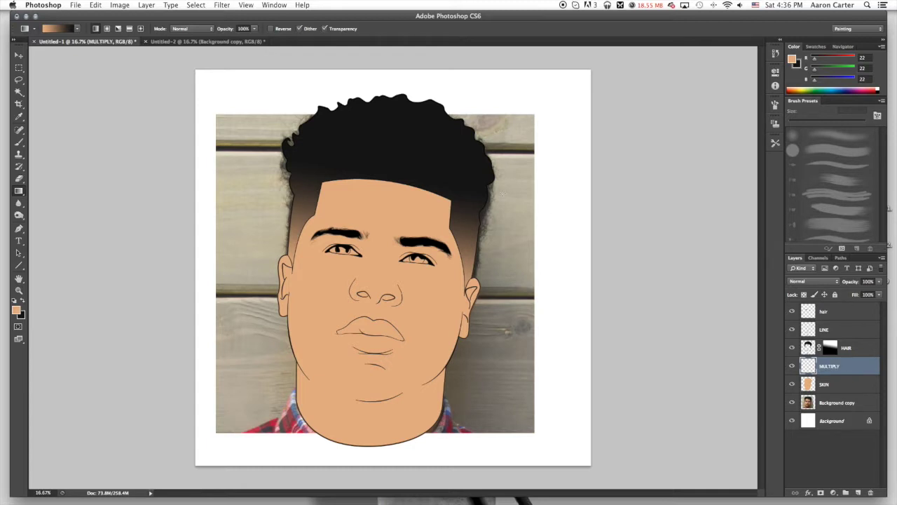
Hide the SKIN layer and start a Pen path tracing the shadow around the image-left eye to the nose bridge
left_click(792, 384)
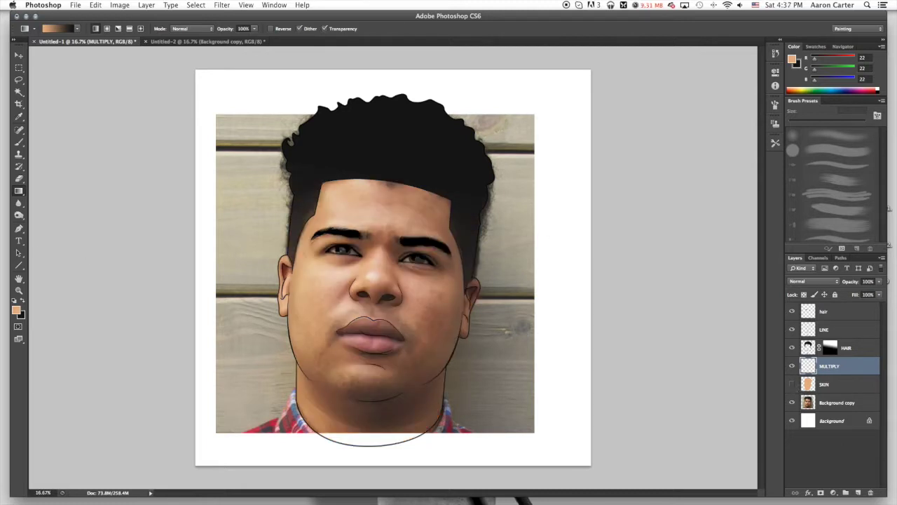
key("p")
key("super+plus")
key("super+plus")
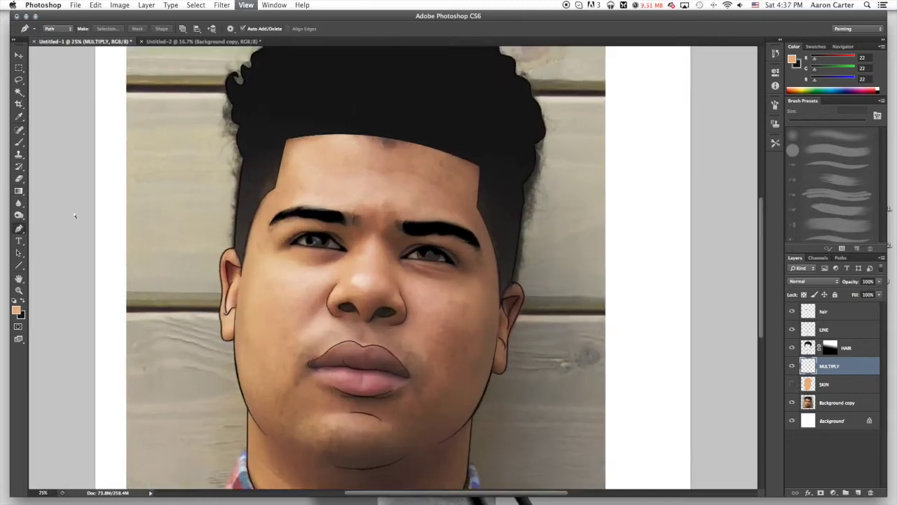
left_click_drag(400, 214, 421, 233)
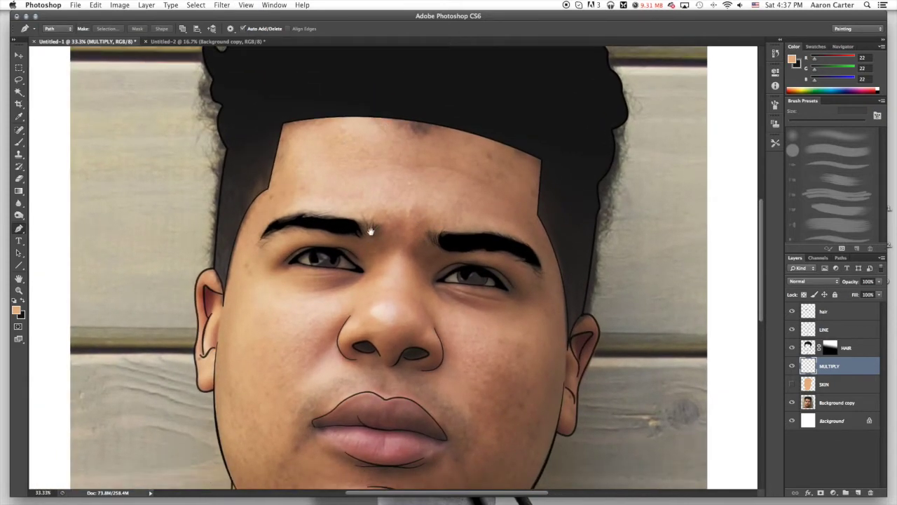
left_click_drag(368, 227, 361, 44)
left_click_drag(396, 194, 345, 354)
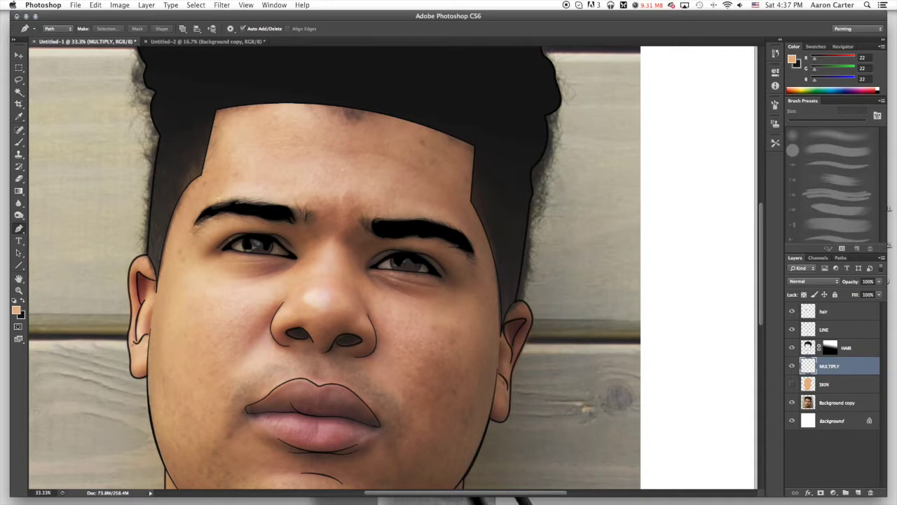
left_click(194, 230)
left_click_drag(245, 218, 268, 224)
left_click_drag(256, 280, 340, 237)
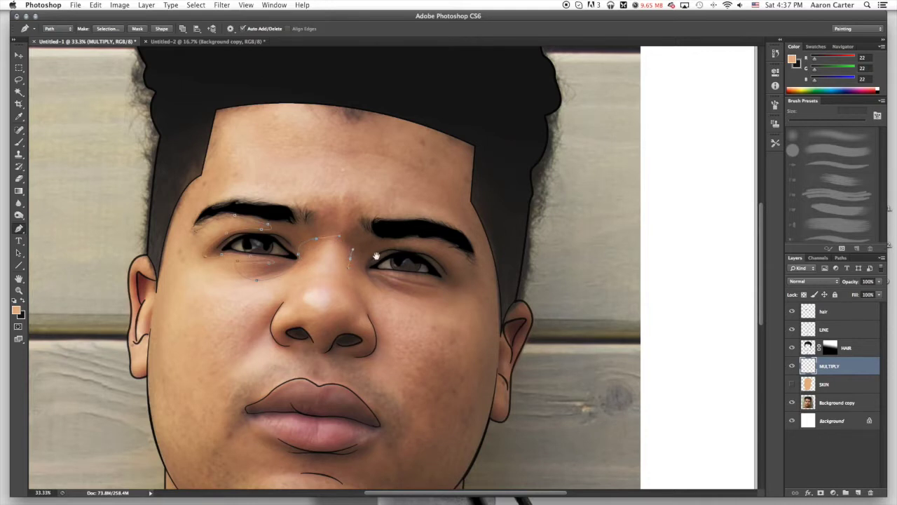
Continue the shadow path down the nose bridge, across the nose tip, around the nostril wing and along the nose base
scroll(347, 266, "down", 3)
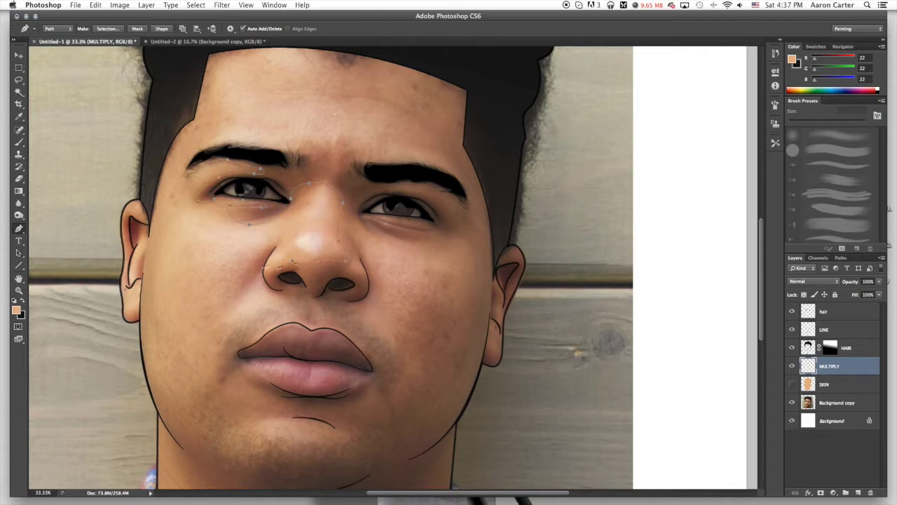
left_click_drag(273, 254, 289, 230)
left_click(272, 253, "alt")
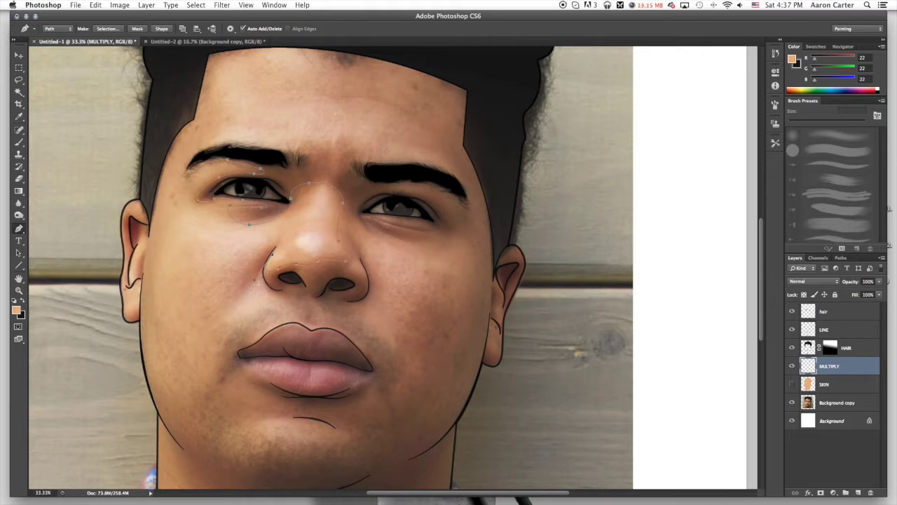
mouse_move(299, 297)
left_mouse_down()
mouse_move(322, 294)
mouse_move(322, 308)
mouse_move(304, 287)
left_mouse_up()
left_click_drag(350, 302, 359, 305)
Extend the shadow path around the image-right eye, along its lid and outer corner, and back beneath the eyebrow
left_click_drag(418, 239, 454, 228)
left_click_drag(418, 194, 390, 185)
left_click_drag(469, 205, 472, 223)
left_click(469, 205, "alt")
left_click_drag(387, 164, 354, 182)
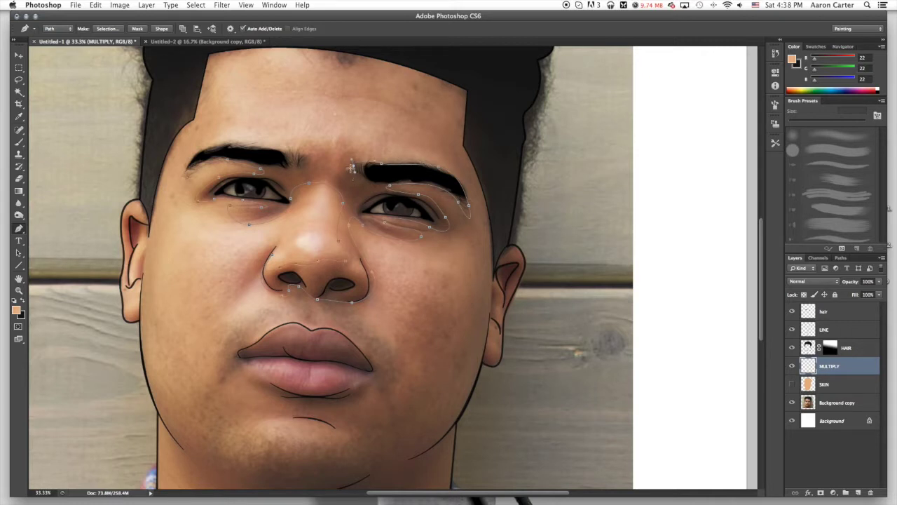
Close the shadow path by tracing between the eyebrows and along the image-left eyebrow back to the start
left_click_drag(346, 154, 342, 147)
left_click(355, 162)
left_click_drag(324, 144, 263, 150)
left_click_drag(195, 152, 189, 181)
left_click(188, 179)
Fill the closed path with the foreground skin tone, delete the path, and set the MULTIPLY layer's blend mode to Multiply
right_click(430, 201)
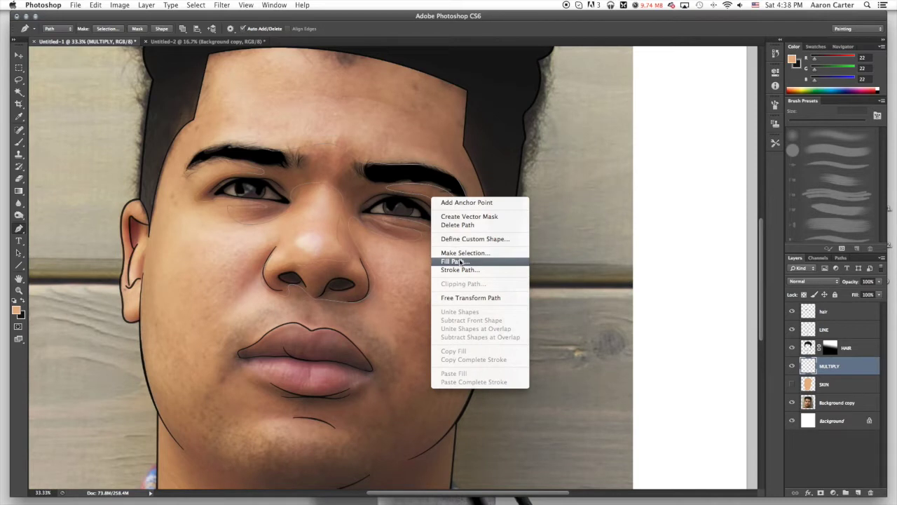
left_click(464, 262)
left_click(517, 184)
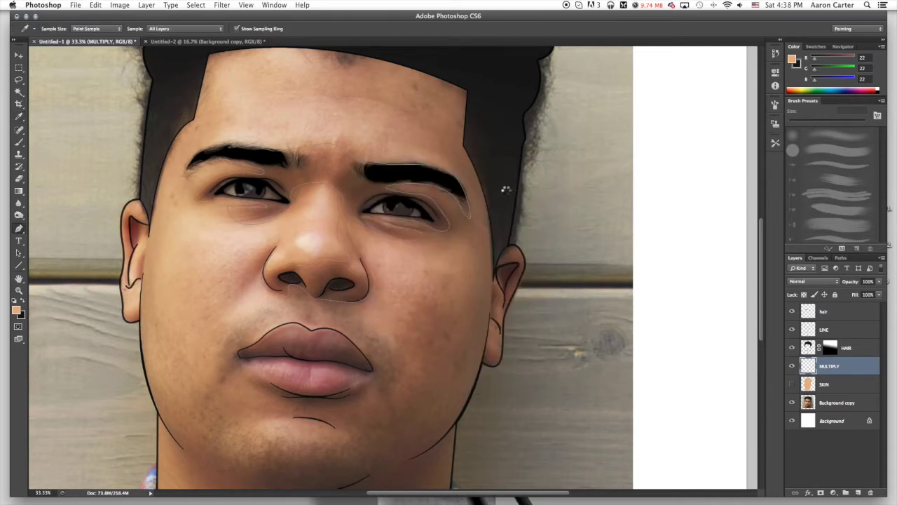
right_click(449, 209)
left_click(463, 222)
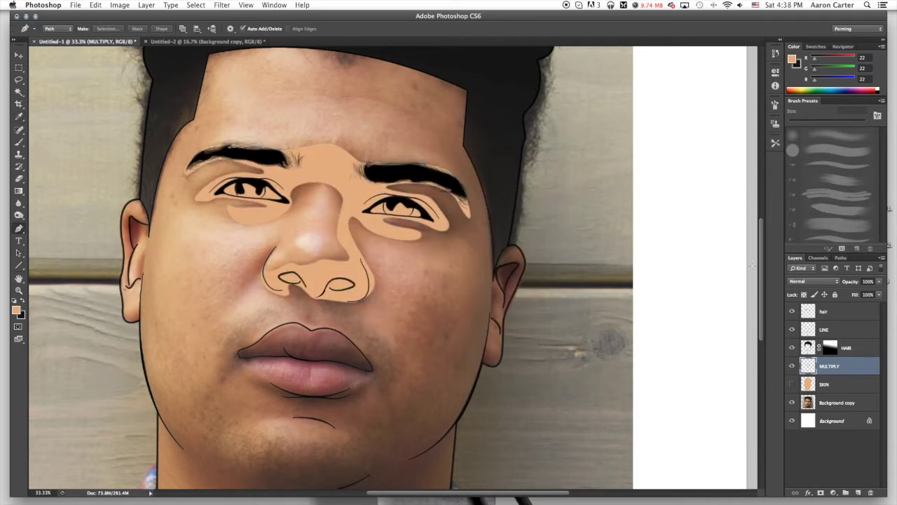
left_click(797, 281)
left_click(799, 305)
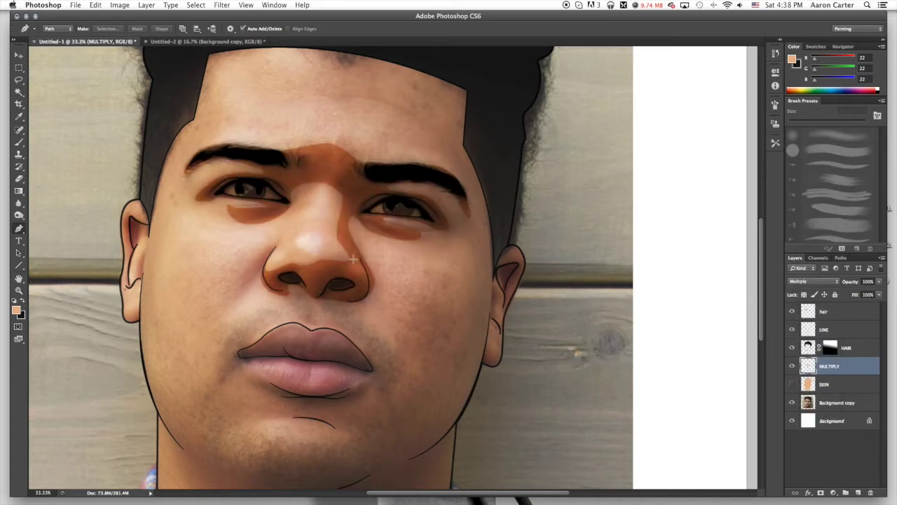
Select a small highlight shape on the image-right nostril wing, delete it from the MULTIPLY layer's shading, and deselect
left_click(354, 255)
left_click(349, 271)
left_click(358, 276)
left_click(364, 271)
right_click(382, 236)
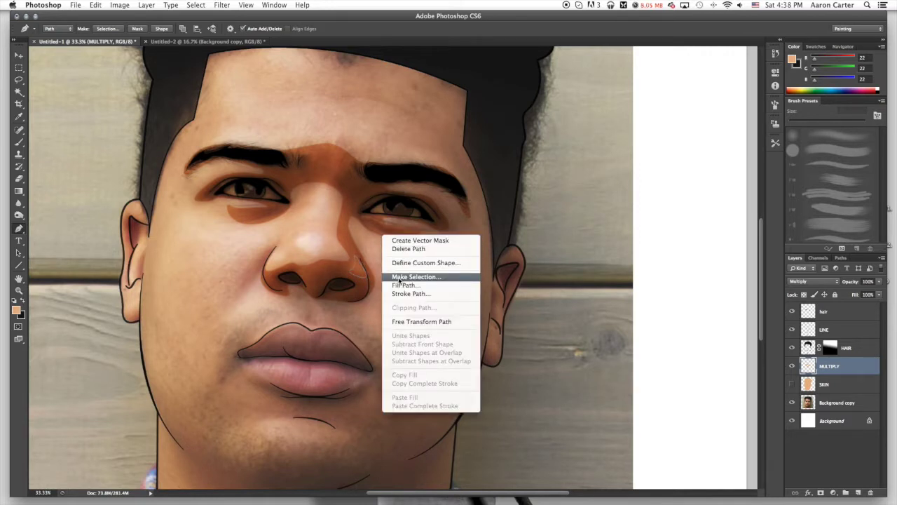
left_click(400, 278)
left_click(497, 205)
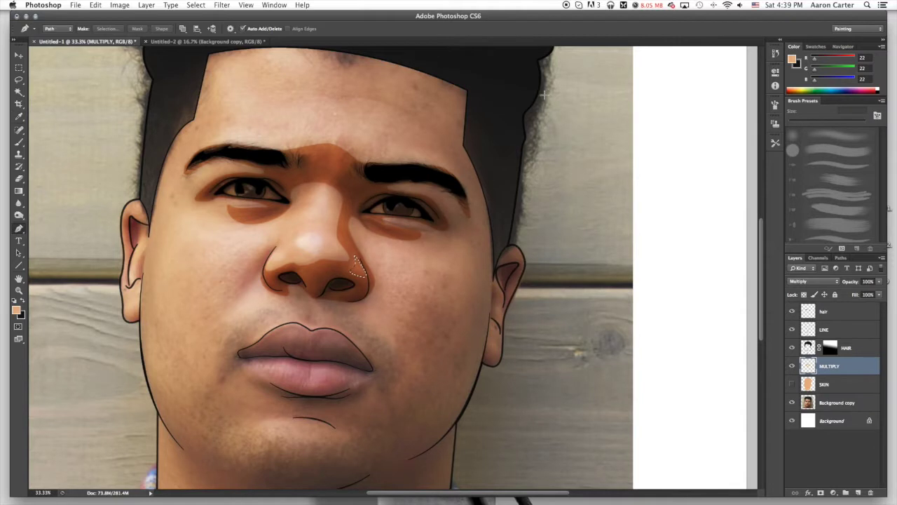
key("alt+BackSpace")
key("super+d")
Outline a thin sliver beneath the image-right nostril, fill it with the foreground color on the MULTIPLY layer, and delete the path
scroll(393, 175, "down", 2)
key("super+plus")
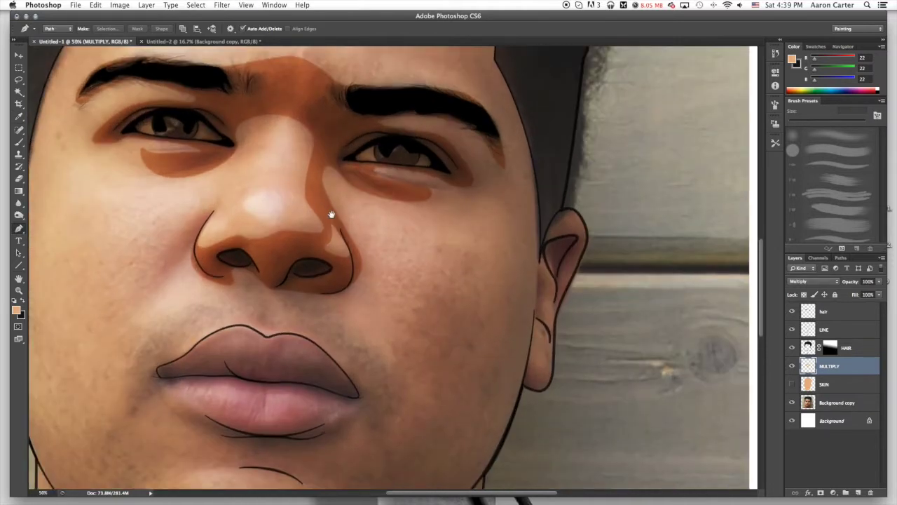
scroll(330, 210, "left", 3)
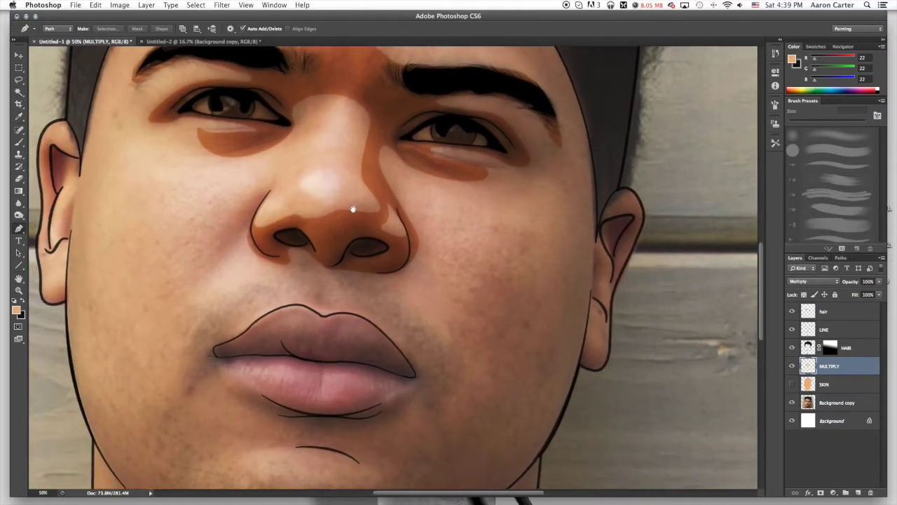
left_click(358, 258)
left_click_drag(387, 251, 366, 268)
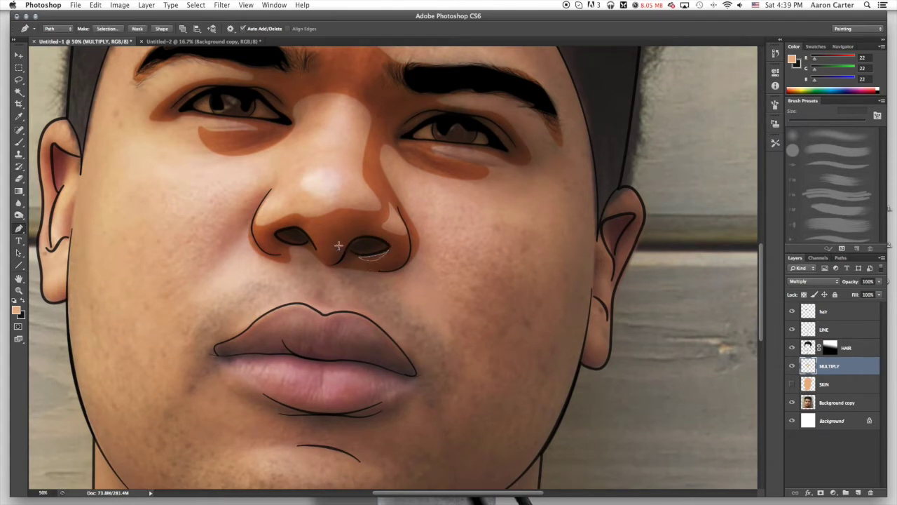
right_click(394, 224)
left_click(415, 273)
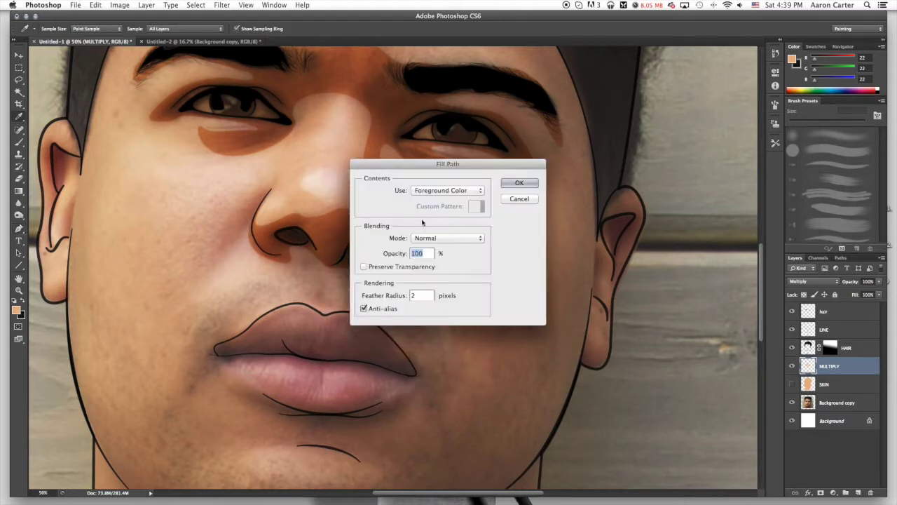
left_click(519, 184)
right_click(423, 198)
left_click(434, 210)
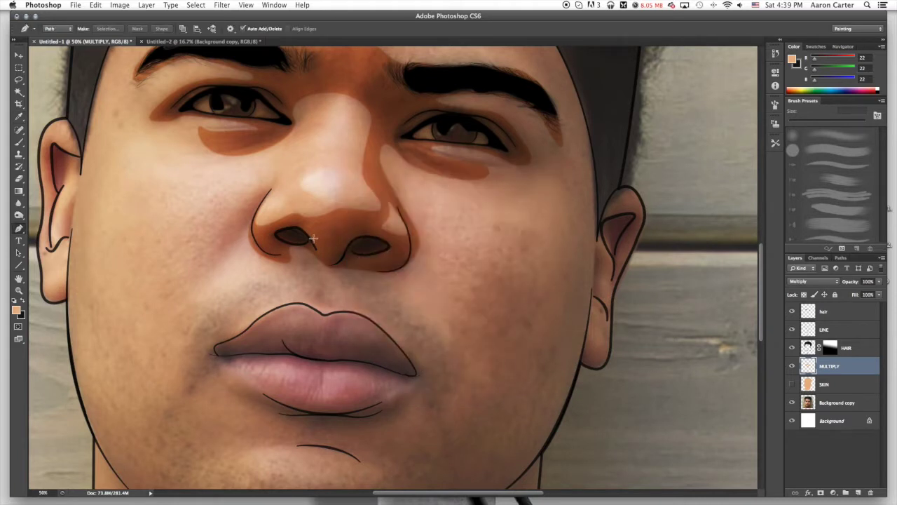
Try to cut a small highlight out of the shading between the nostrils, using a selection made from a path with 0 px feather
left_click(793, 365)
left_click(793, 365)
left_click_drag(316, 247, 333, 230)
right_click(355, 195)
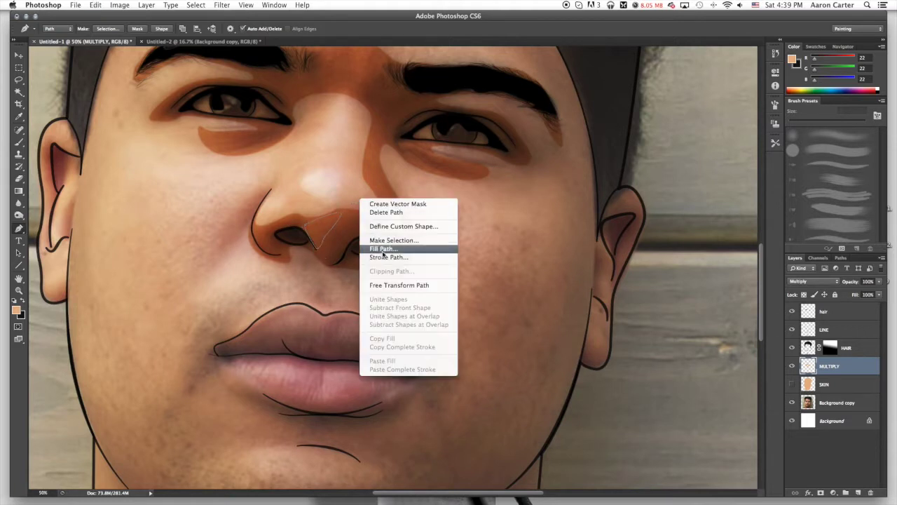
left_click(398, 250)
left_click(518, 179)
right_click(467, 181)
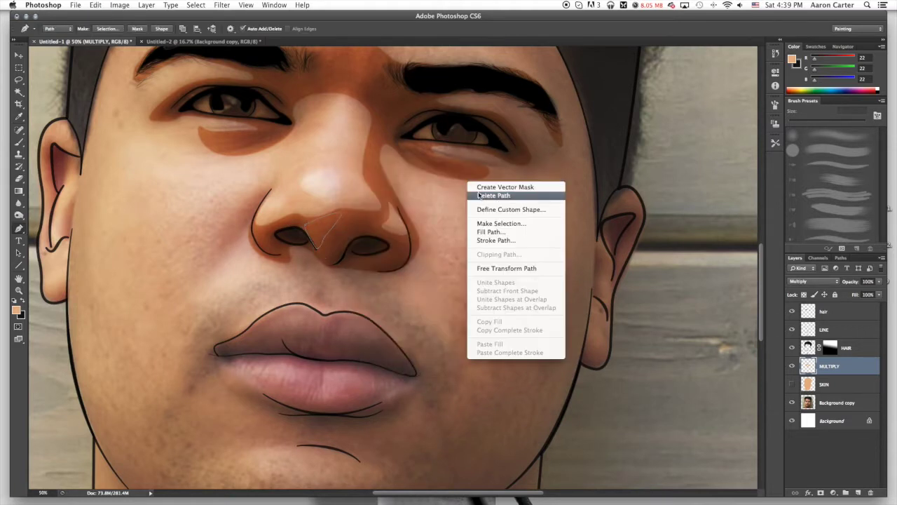
key("Escape")
right_click(398, 203)
left_click(415, 244)
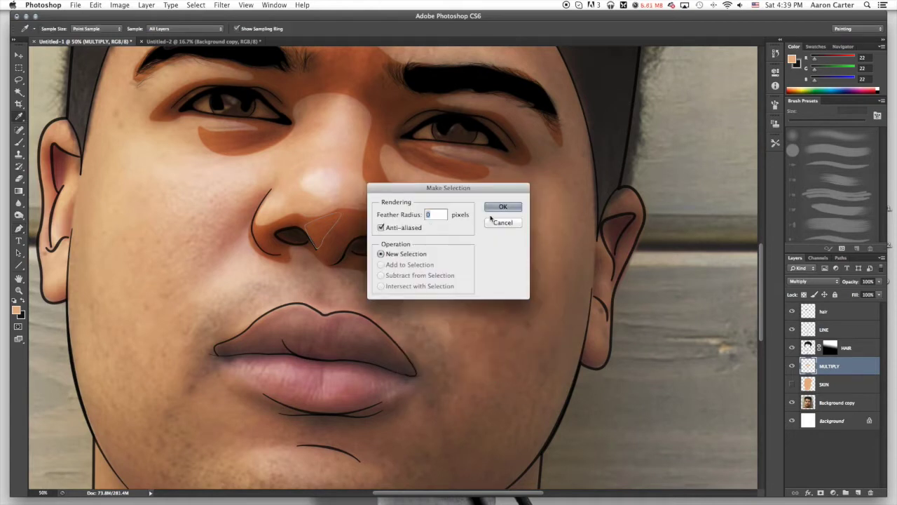
left_click(503, 208)
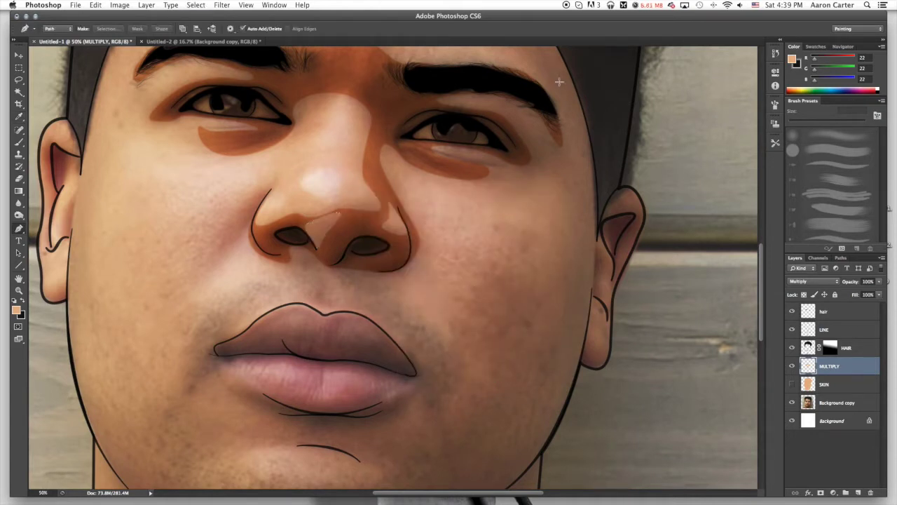
With the SKIN layer shown temporarily, examine the shading on the whole portrait and undo the highlight cut between the nostrils
left_click(792, 384)
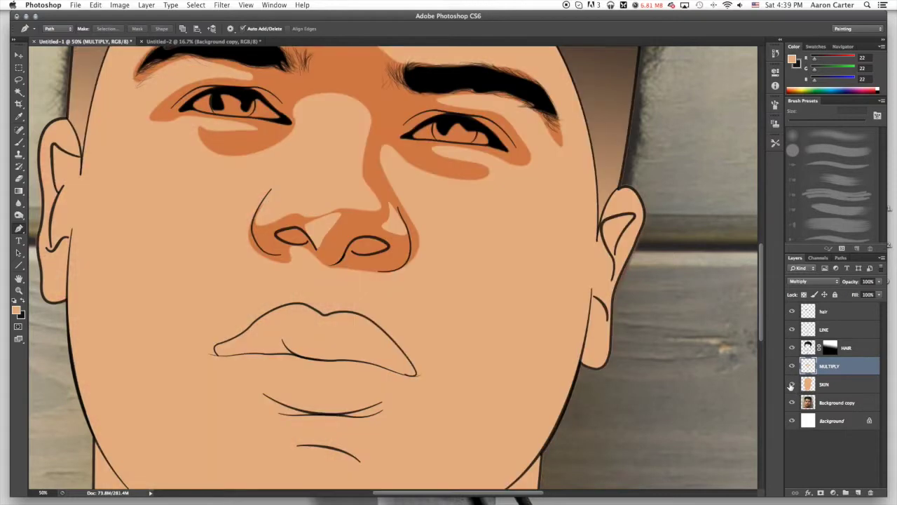
key("super+minus")
key("super+minus")
key("super+minus")
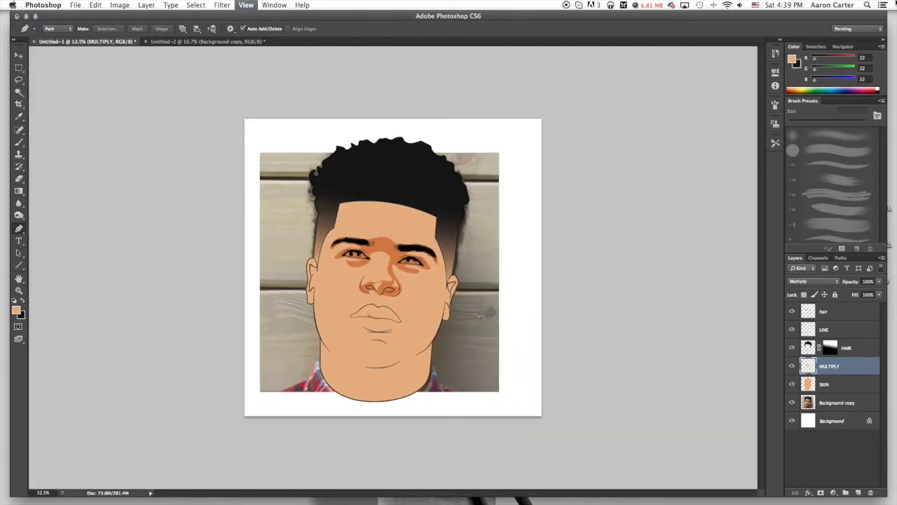
key("super+plus")
key("super+plus")
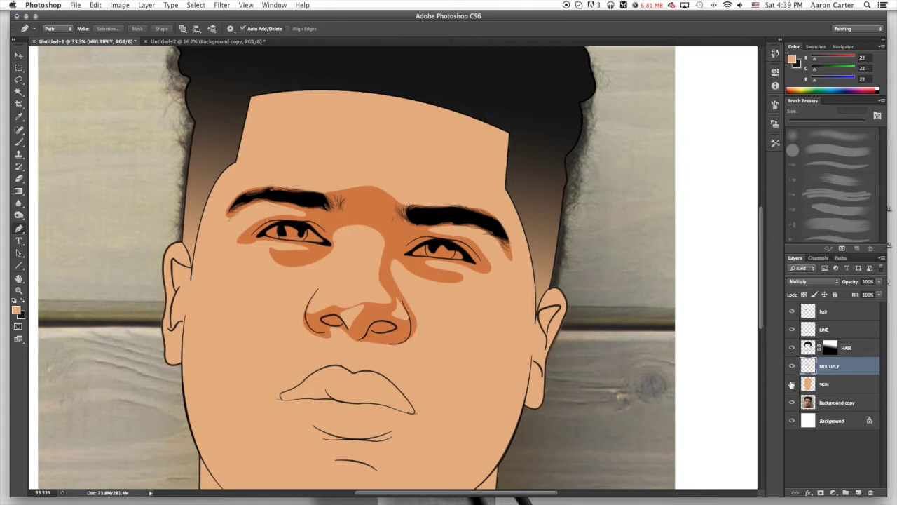
key("super+z")
left_click(793, 384)
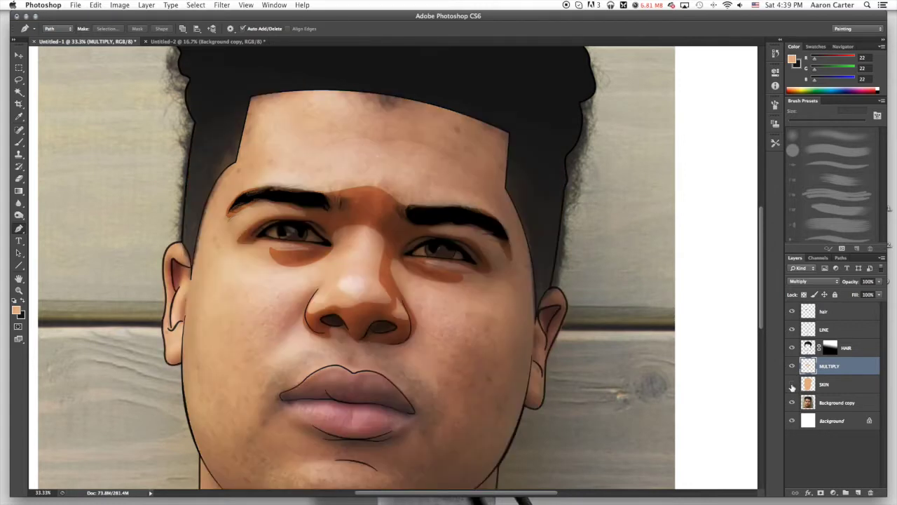
Trace a narrow closed shadow path along the cheek crease running down from the image-left side of the nose
scroll(514, 332, "down", 5)
key("super+plus")
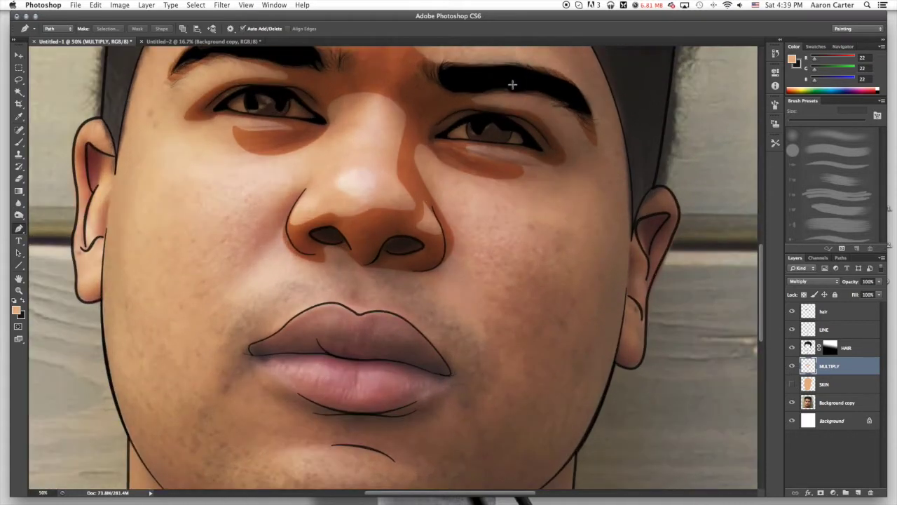
left_click(292, 208)
key("super+z")
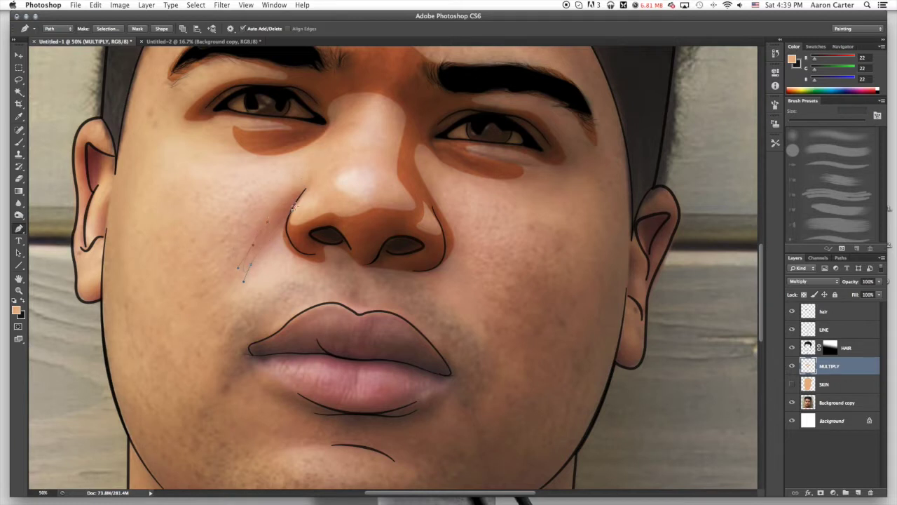
left_click_drag(294, 214, 275, 242)
left_click(267, 236)
left_click(301, 197, "ctrl")
Fill the cheek-crease path with the foreground color on the MULTIPLY layer and delete the path
right_click(355, 159)
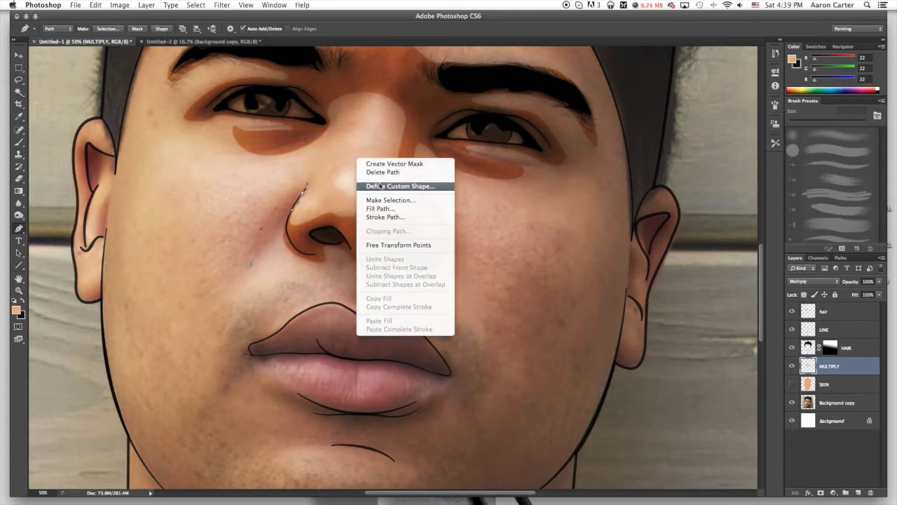
left_click(389, 210)
left_click(519, 182)
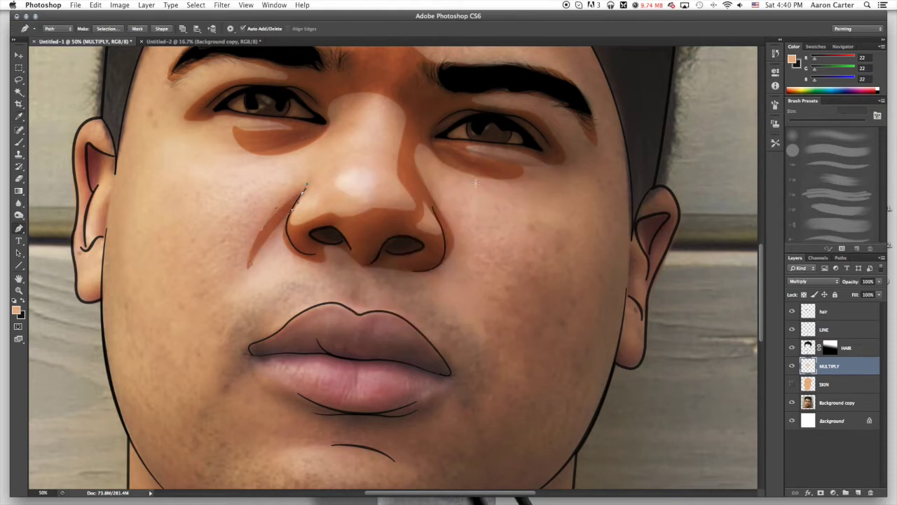
right_click(468, 183)
left_click(494, 194)
Start a large shadow path beside the image-left ear and trace it down inside the jaw and around the lower chin
left_click_drag(372, 289, 358, 226)
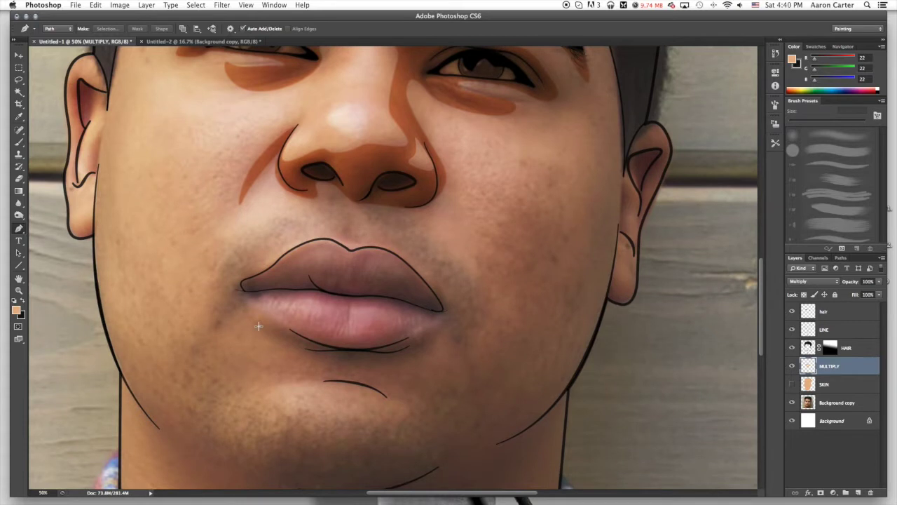
left_click(99, 166)
scroll(134, 182, "down", 5)
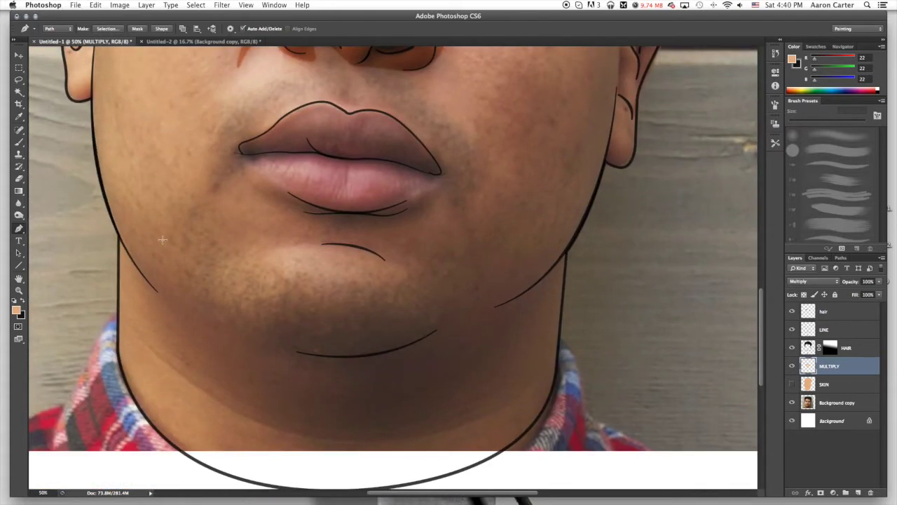
left_click_drag(254, 316, 435, 252)
left_click(276, 297, "alt")
left_click(404, 277)
left_click_drag(413, 269, 373, 331)
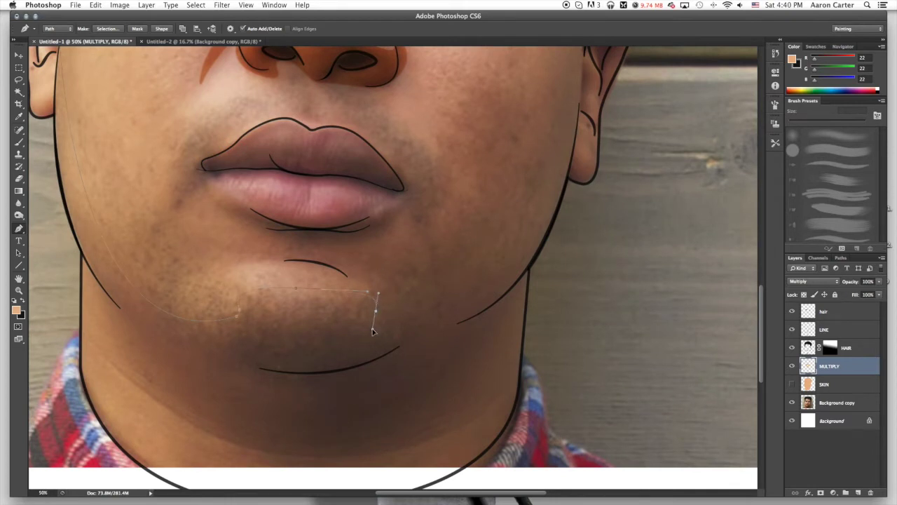
left_click_drag(382, 285, 353, 260)
left_click_drag(371, 308, 491, 376)
left_click(371, 306, "alt")
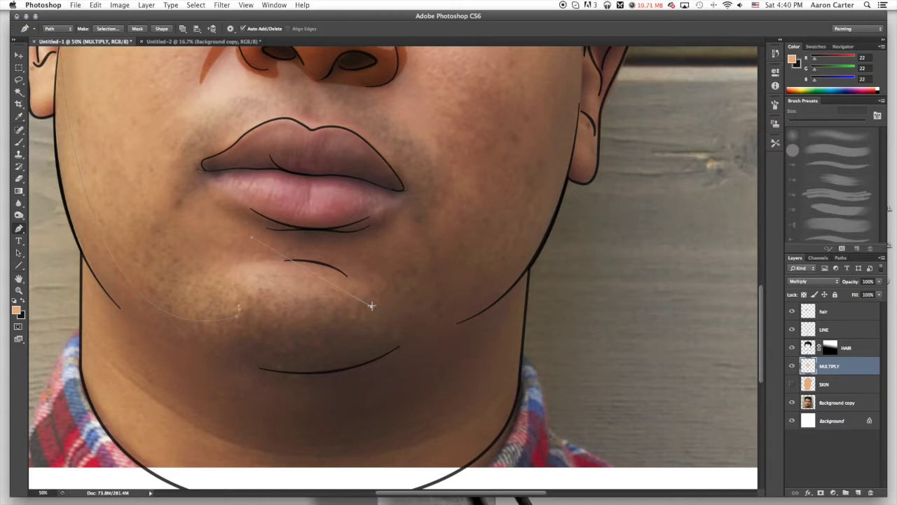
Extend the shadow path over the top of the chin, up toward the image-left mouth corner, and along beneath the lower lip
left_click_drag(359, 281, 325, 249)
left_click_drag(257, 259, 220, 282)
left_click_drag(234, 232, 223, 210)
left_click_drag(278, 224, 316, 232)
left_click_drag(404, 202, 409, 181)
Continue the shadow path from the image-right mouth corner along the upper lip, under the nose, and around the image-right nostril
scroll(409, 181, "up", 3)
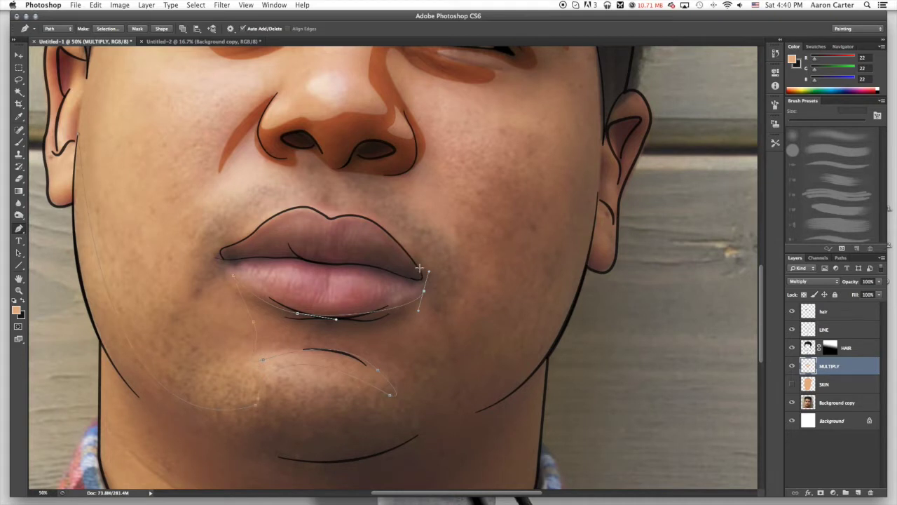
left_click_drag(419, 275, 412, 248)
left_click(353, 212)
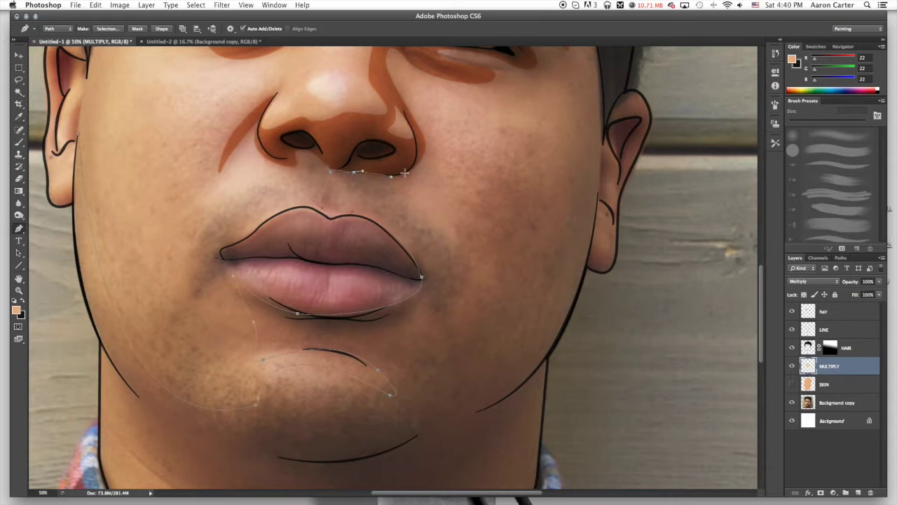
left_click_drag(404, 173, 327, 228)
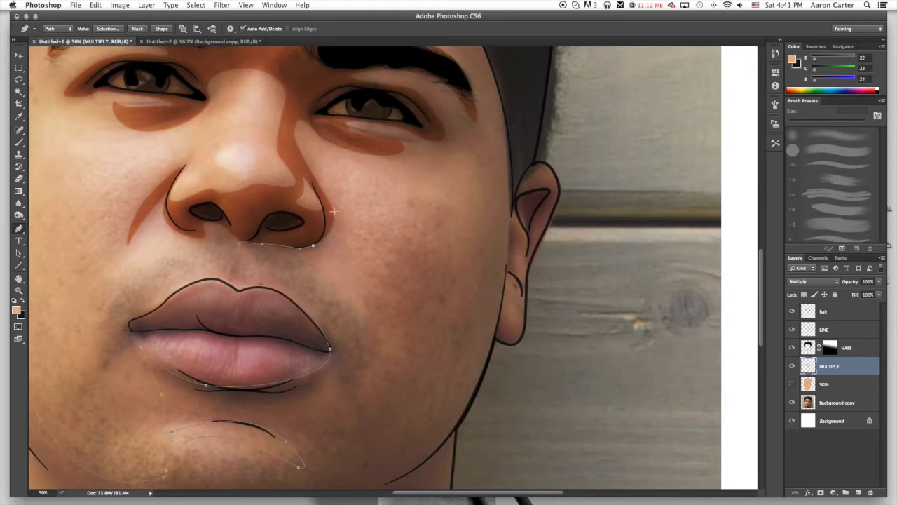
left_click_drag(332, 207, 328, 202)
Carry the shadow path across the image-right cheek and up past the outer eye to the tail of the eyebrow
left_click_drag(435, 191, 386, 297)
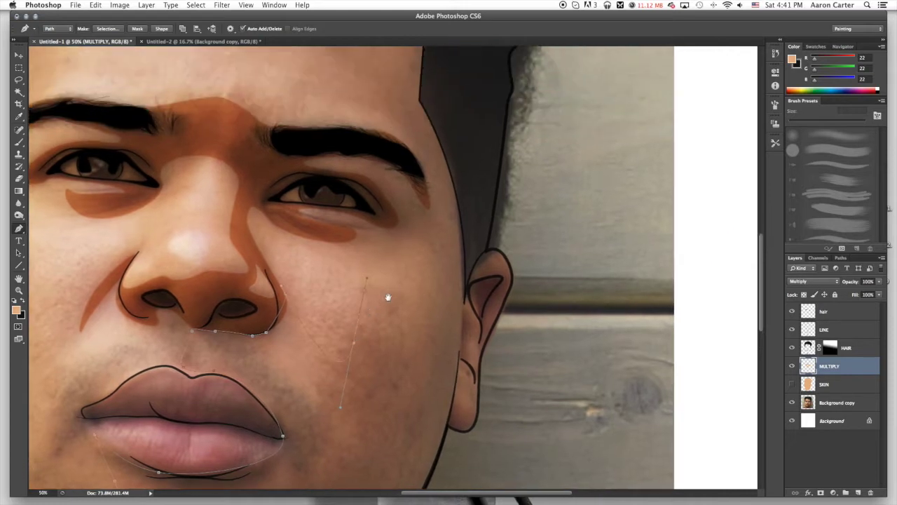
mouse_move(406, 222)
left_mouse_down()
mouse_move(398, 225)
mouse_move(412, 212)
left_mouse_up()
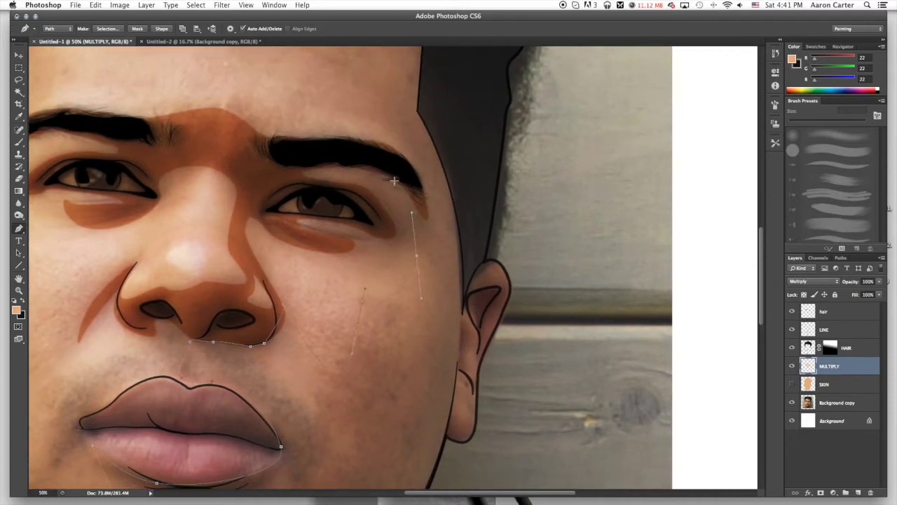
left_click_drag(392, 177, 405, 272)
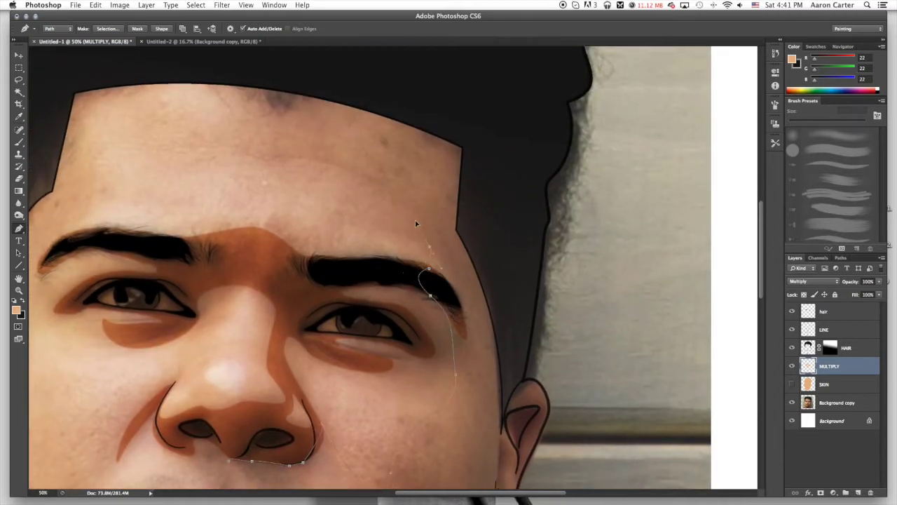
left_click_drag(416, 223, 412, 213)
key("super+z")
left_click_drag(306, 181, 306, 180)
key("super+z")
Extend the shadow path from the image-right eyebrow across the forehead to the hairline and over into the hair
left_click_drag(383, 220, 318, 200)
left_click_drag(267, 91, 244, 79)
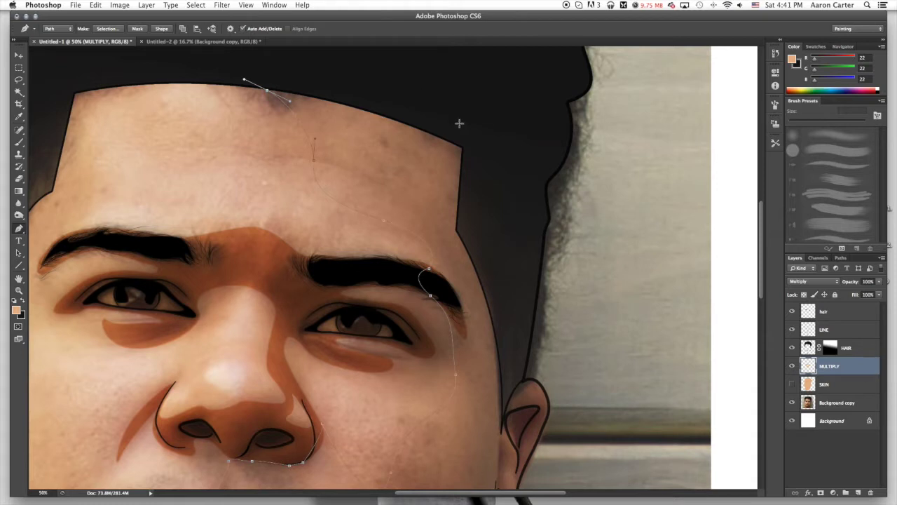
left_click_drag(443, 114, 388, 164)
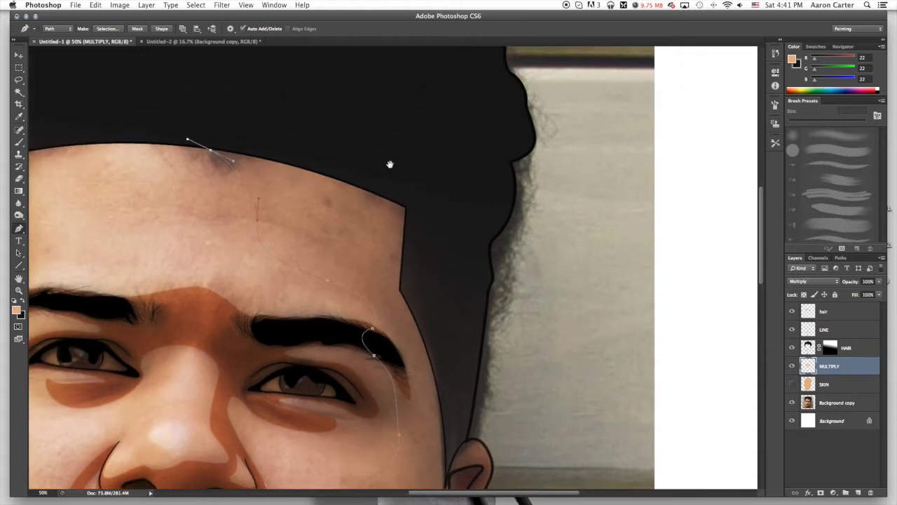
left_click(481, 174)
Run the shadow path down outside the image-right side of the head to below the shoulder
scroll(461, 166, "down", 5)
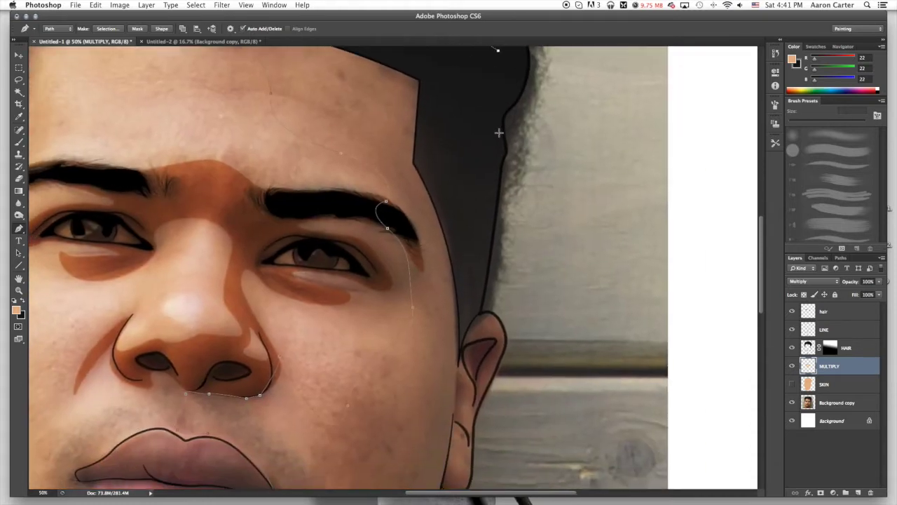
left_click(504, 138)
scroll(494, 188, "down", 5)
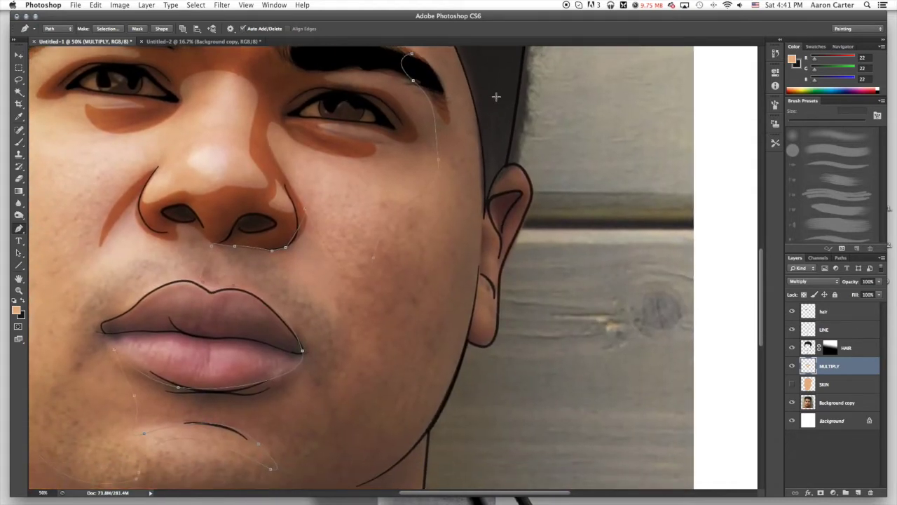
scroll(541, 306, "down", 8)
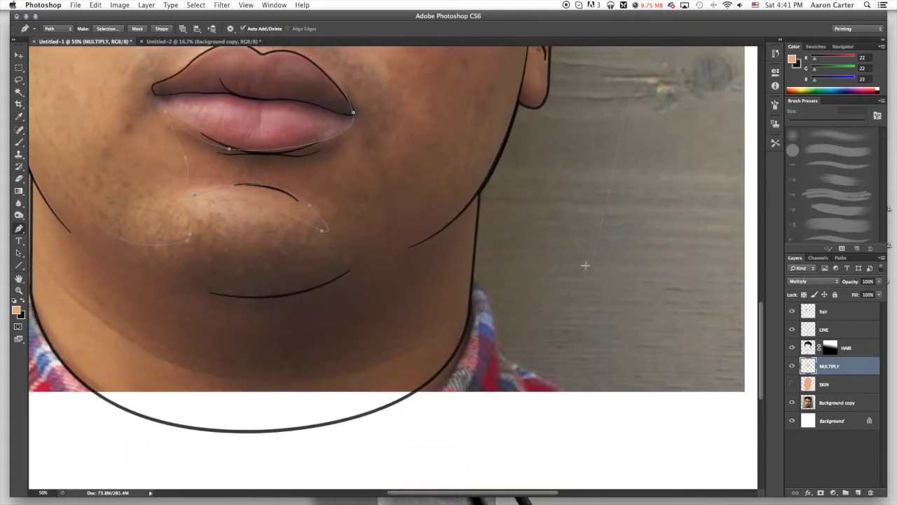
scroll(281, 466, "left", 2)
scroll(334, 463, "left", 3)
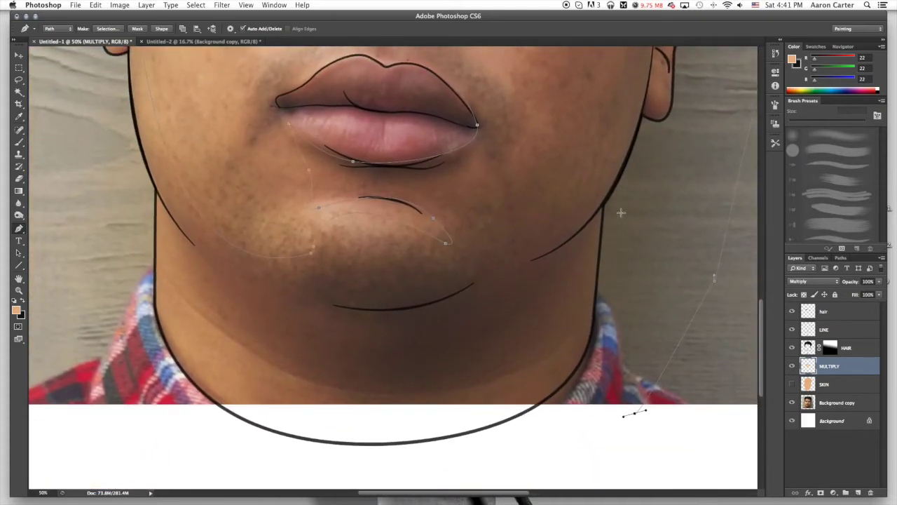
Carry the shadow path down the image-right neck, along the neckline, then back up across the neck and image-left jaw to the ear
left_click_drag(621, 213, 604, 211)
left_click_drag(547, 347, 571, 355)
left_click_drag(550, 397, 518, 415)
left_click_drag(224, 398, 84, 265)
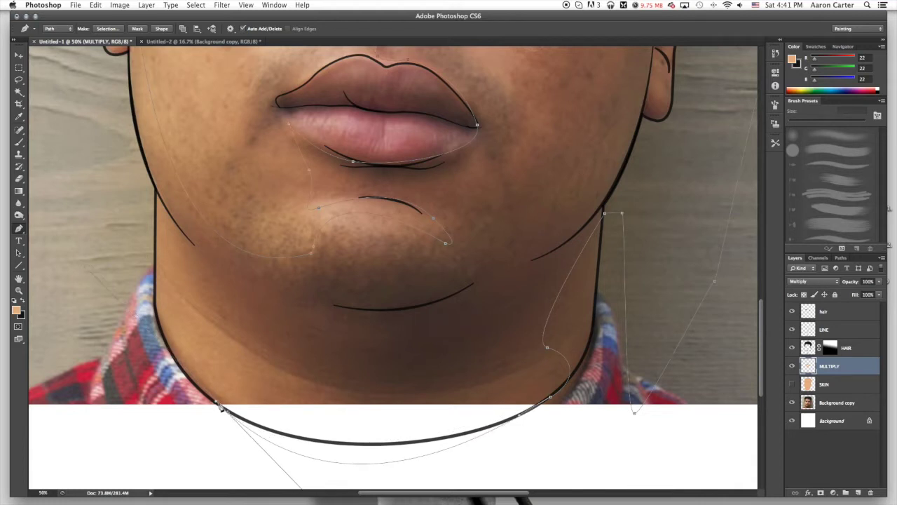
left_click_drag(332, 385, 304, 347)
left_click_drag(177, 231, 220, 360)
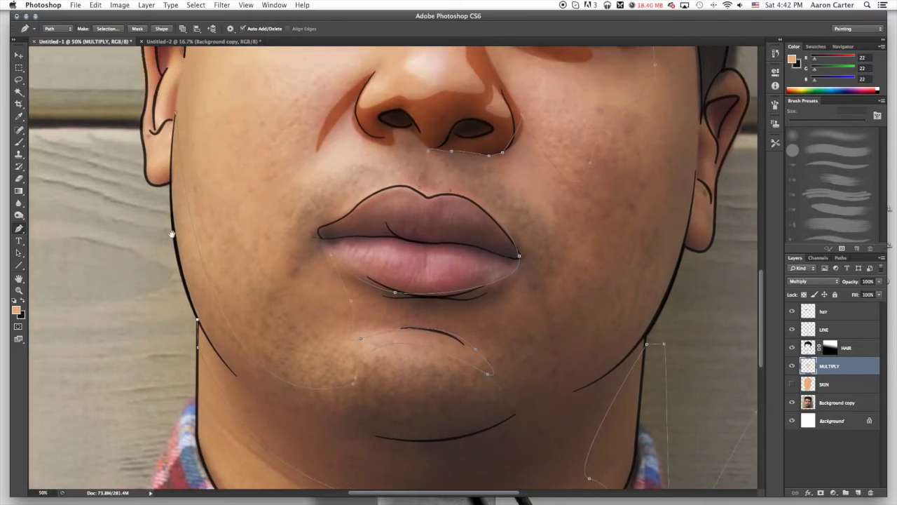
scroll(174, 234, "up", 5)
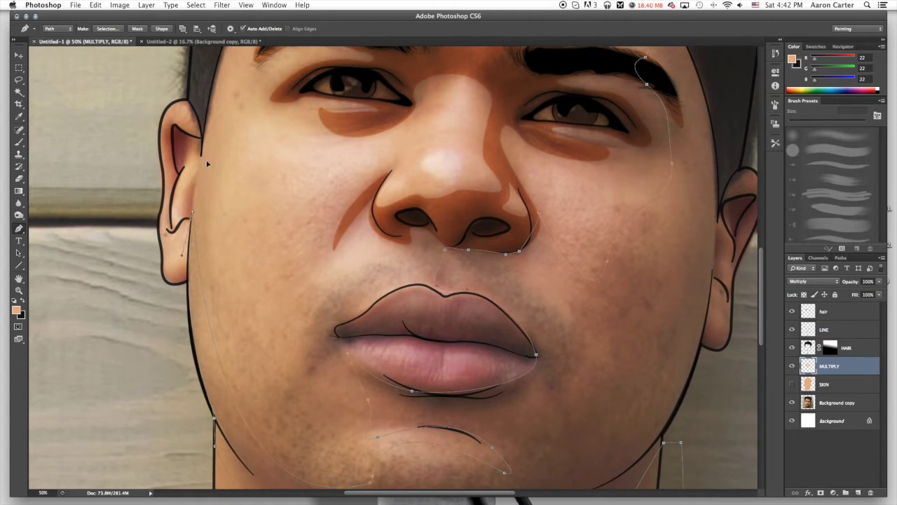
Fill the closed face and neck shadow path with the foreground skin color on the MULTIPLY layer and delete the path
right_click(236, 146)
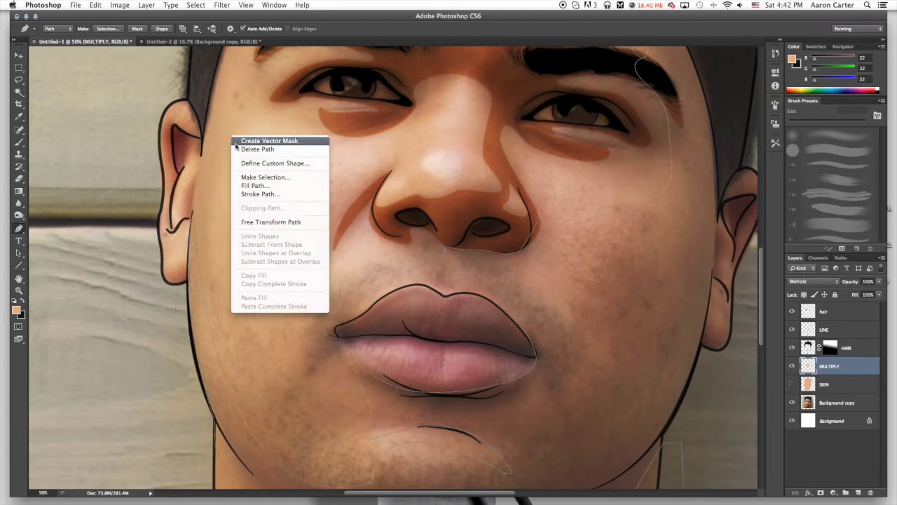
left_click(277, 185)
left_click(520, 180)
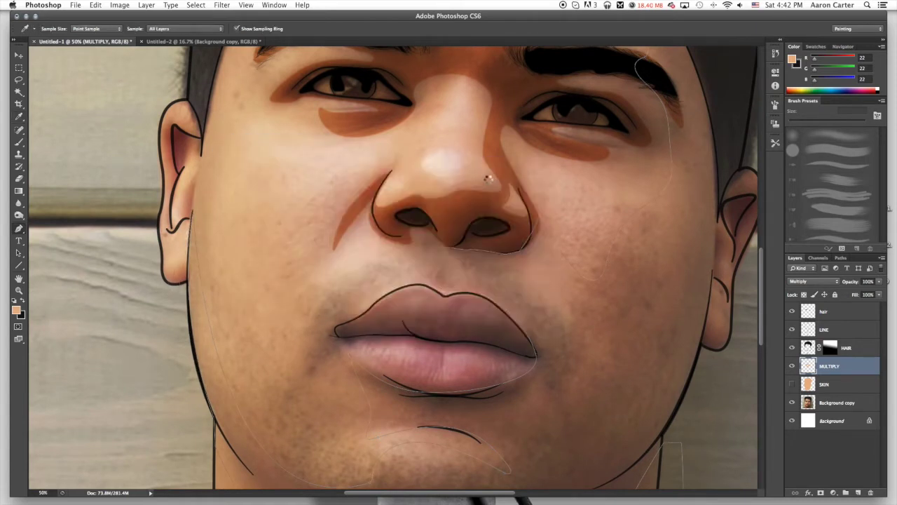
right_click(486, 182)
left_click(494, 187)
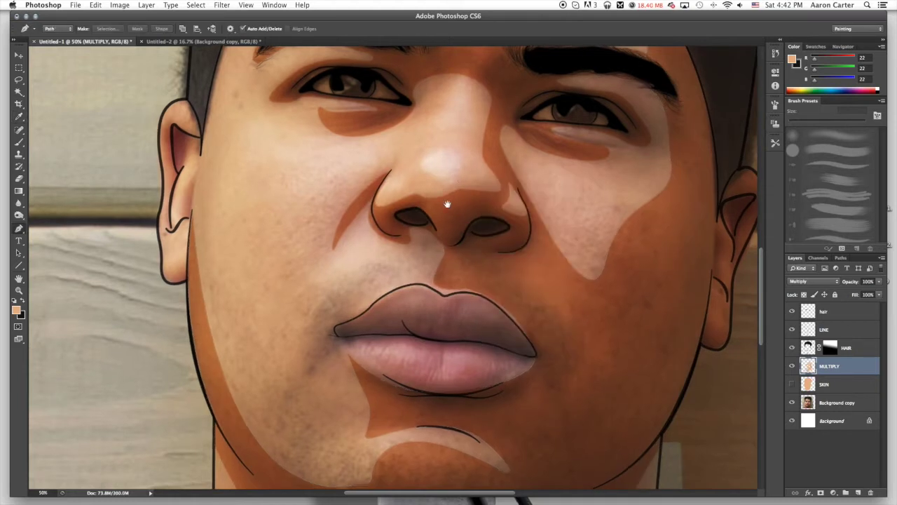
Draw a small curved shadow path around the bottom of the image-left earlobe and fill it with the foreground color
left_click_drag(456, 210, 477, 247)
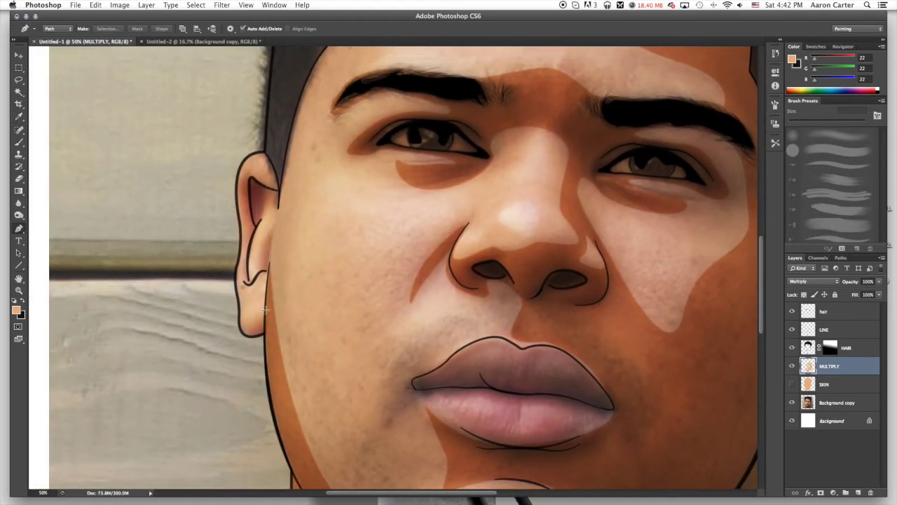
left_click(263, 311)
scroll(240, 316, "down", 1)
left_click_drag(239, 313, 234, 295)
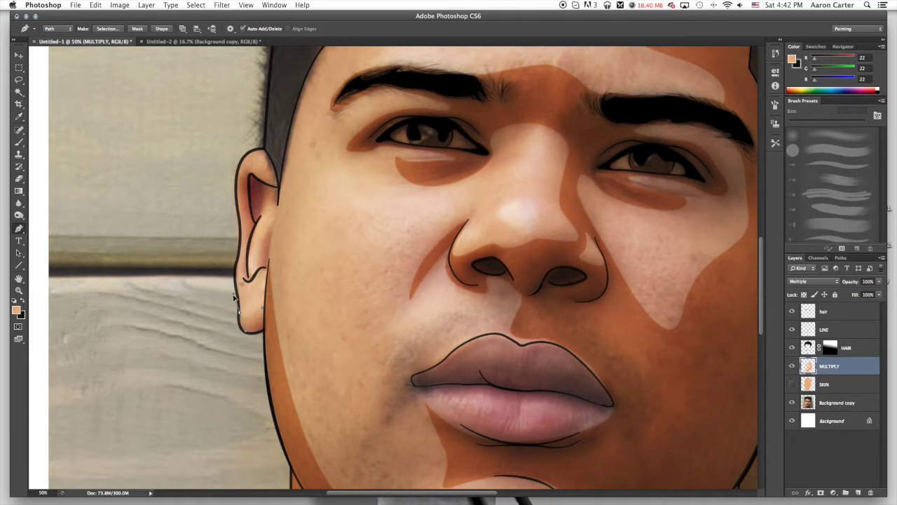
left_click(264, 334)
right_click(304, 241)
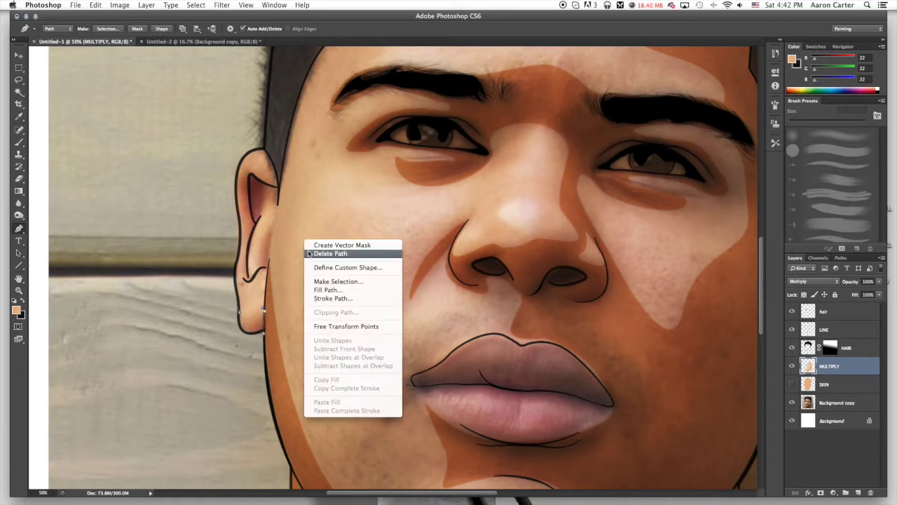
left_click(329, 290)
key("Return")
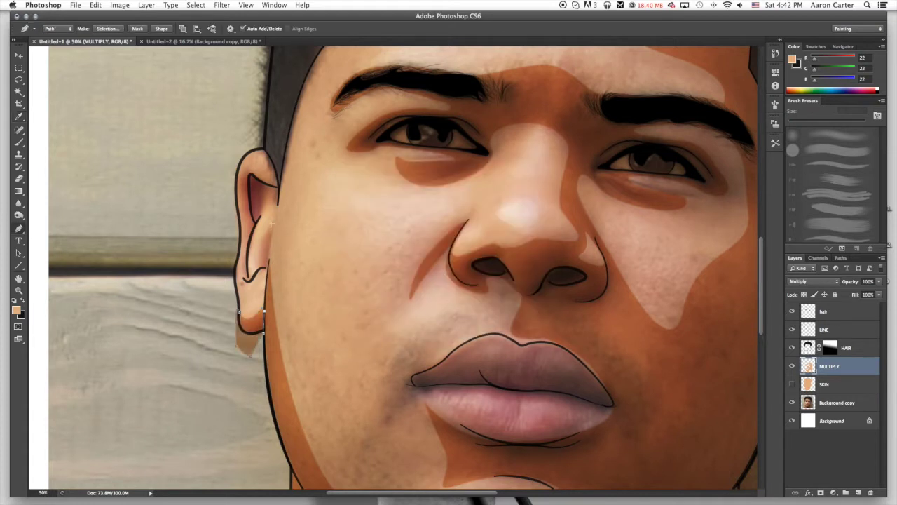
Clear the existing earlobe path, then outline the narrow shadow between the ear and the cheek, fill it with the foreground color and delete its path
right_click(256, 208)
left_click(301, 222)
left_click(267, 279)
right_click(287, 230)
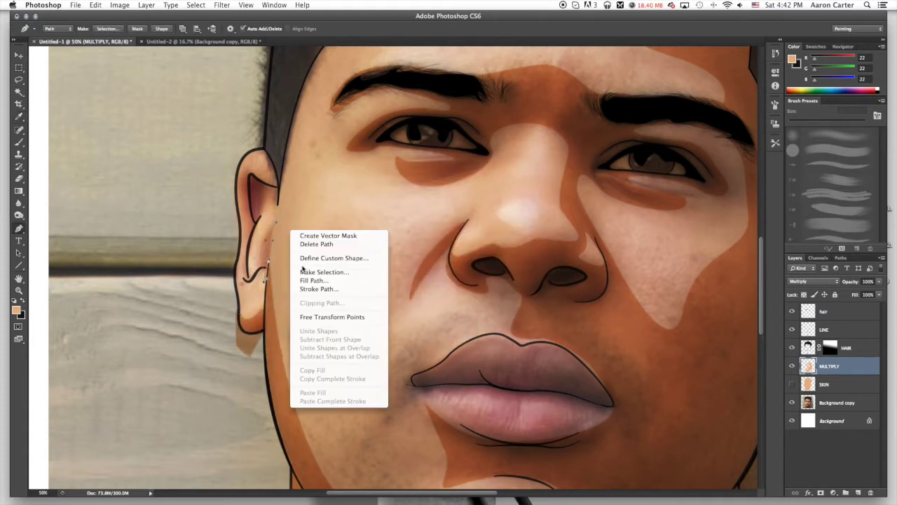
left_click(309, 281)
left_click(519, 183)
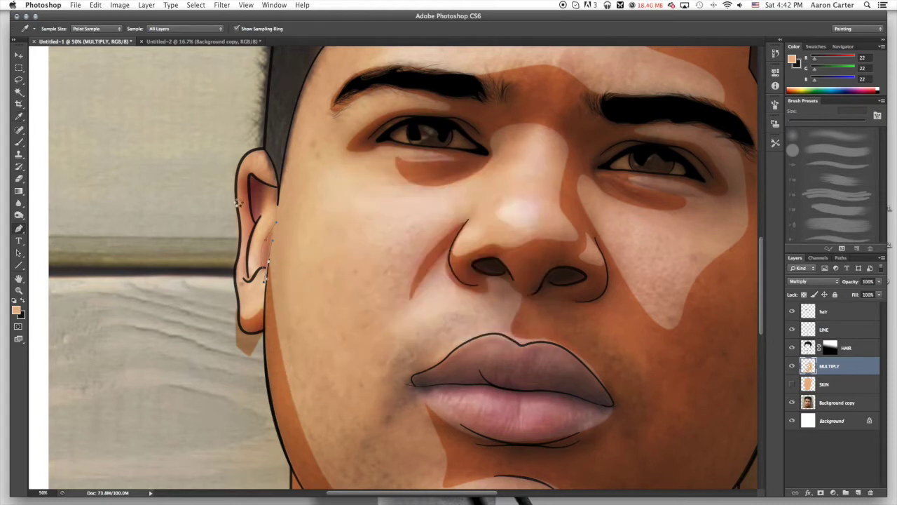
right_click(286, 174)
left_click(303, 185)
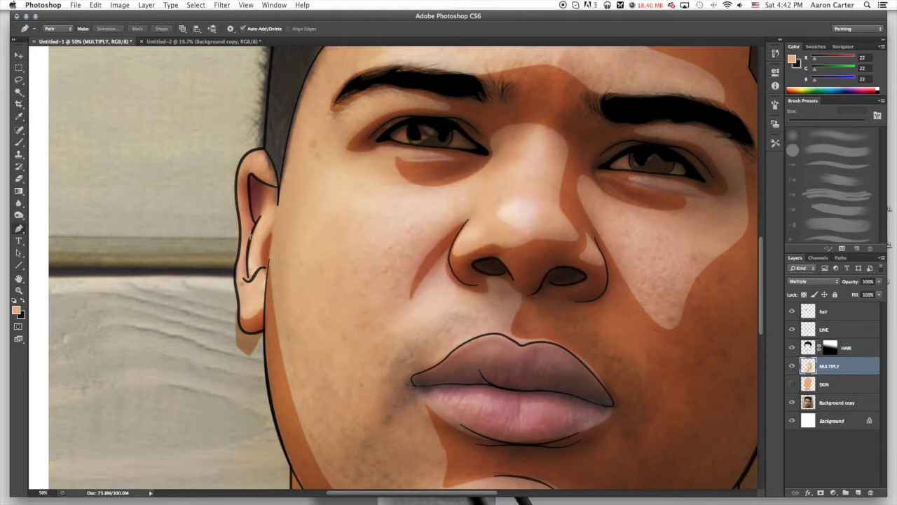
Outline the shadow inside the ear with the Pen tool on the MULTIPLY layer, fill the path and delete it
left_click(247, 232)
left_click(250, 173)
left_click(260, 181)
left_click(274, 183)
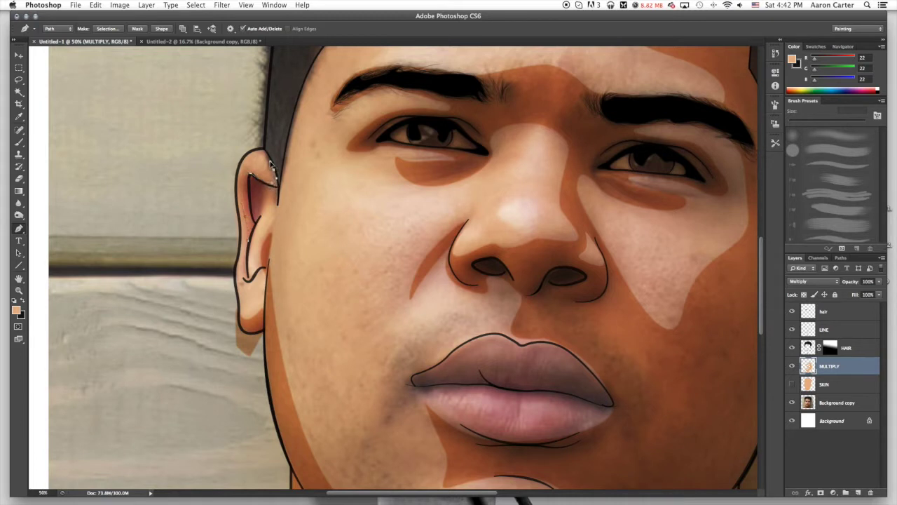
left_click(278, 204)
right_click(257, 231)
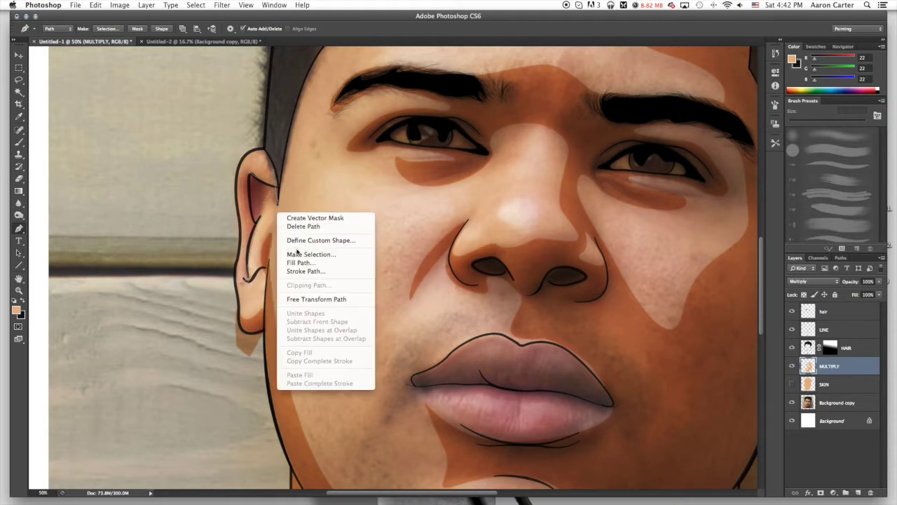
left_click(302, 264)
left_click(519, 182)
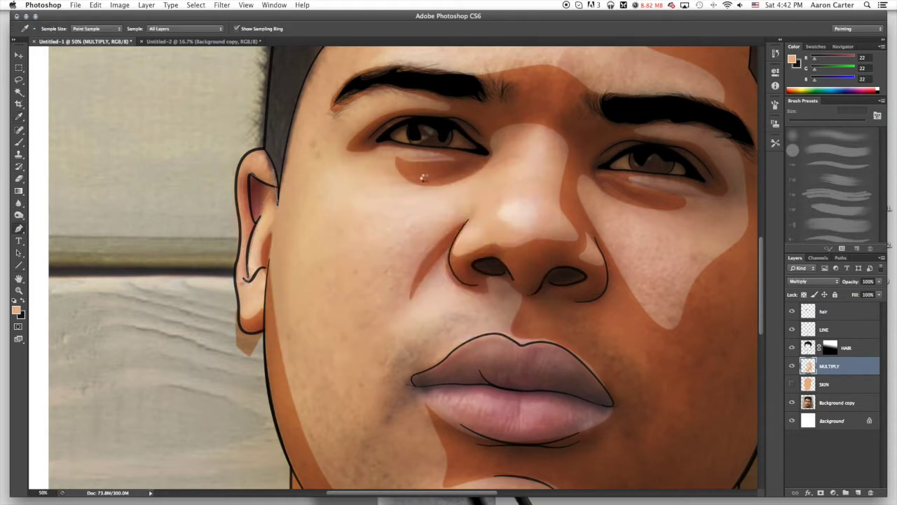
right_click(338, 171)
left_click(368, 197)
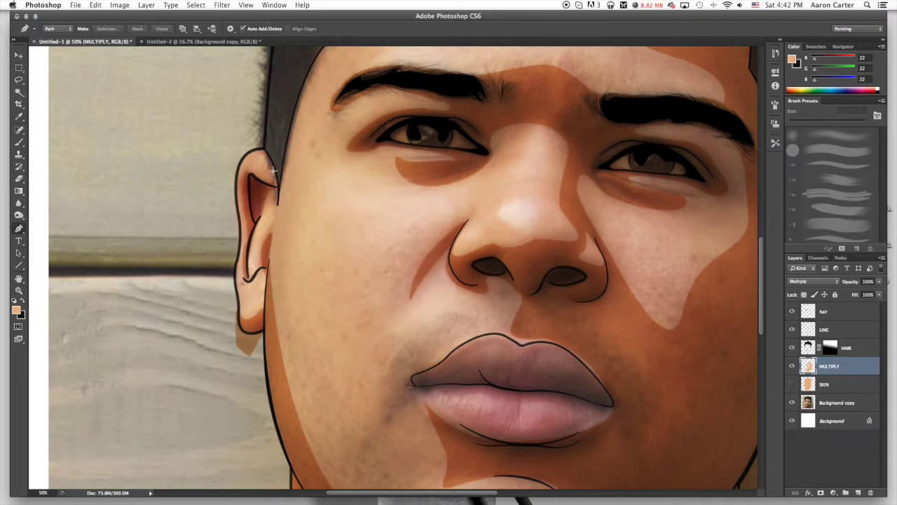
Outline the shadow at the top of the ear, fill the path with Foreground Color in Normal mode at 100% opacity, and delete the path
left_click(272, 171)
left_click_drag(247, 156, 283, 149)
left_click(263, 149, "alt")
left_click(274, 171)
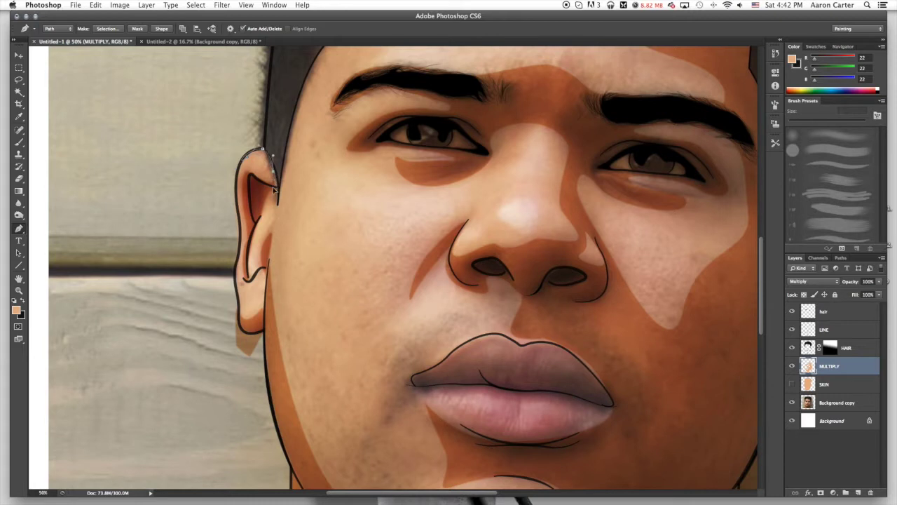
right_click(300, 155)
left_click(328, 203)
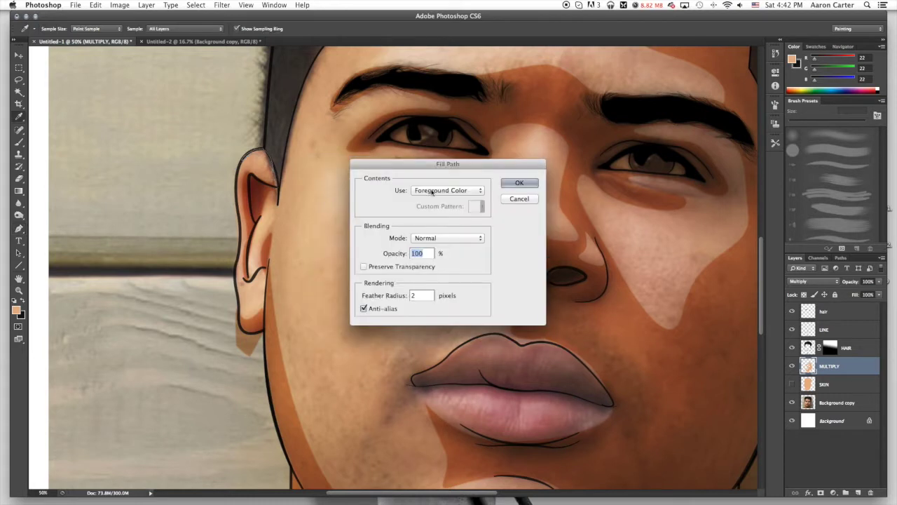
left_click(520, 183)
right_click(513, 186)
left_click(513, 187)
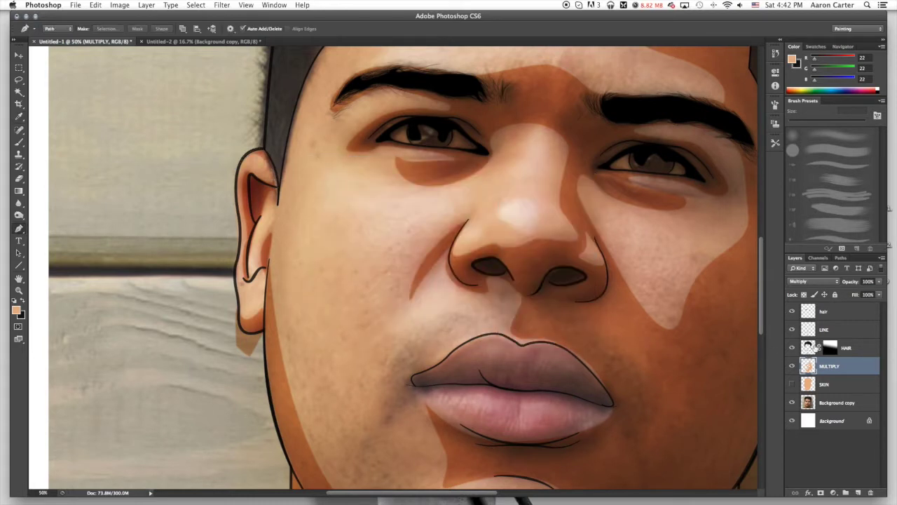
Select the area outside the head outline from the LINE layer, clear the overflowing shade below the earlobe from MULTIPLY, and deselect
left_click(824, 330)
key("w")
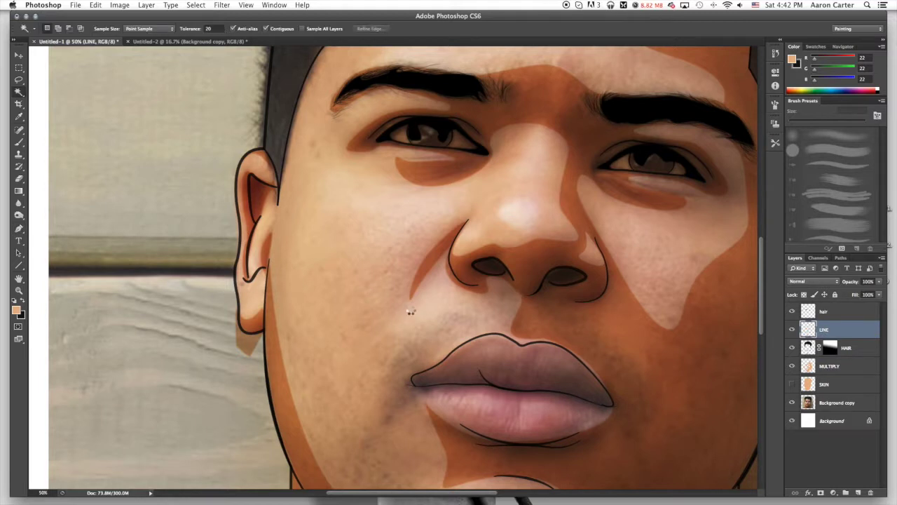
left_click(233, 239)
left_click(819, 365)
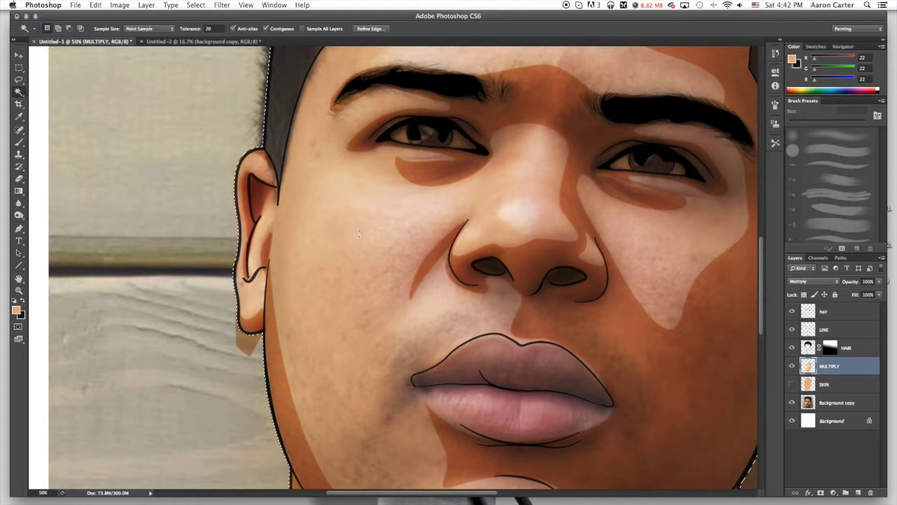
key("super+d")
Show the SKIN layer and hide the Background copy photo layer
key("super+minus")
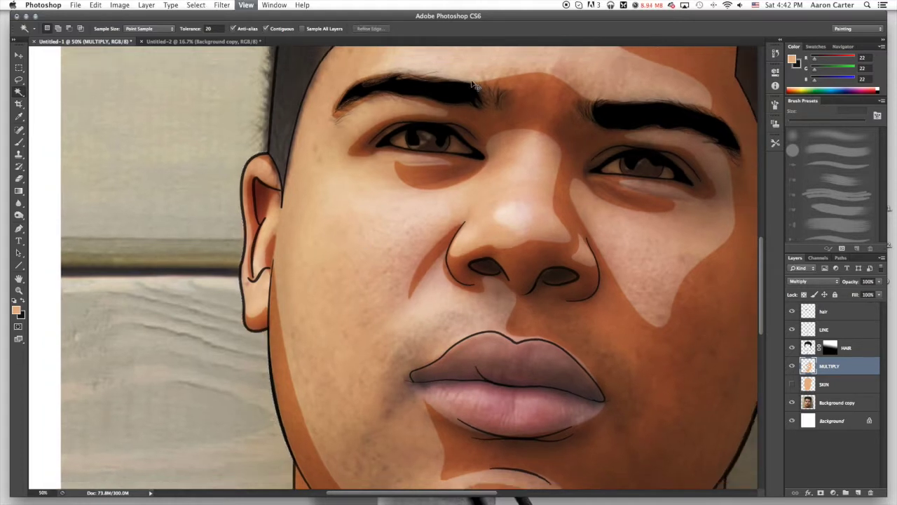
key("super+minus")
key("super+minus")
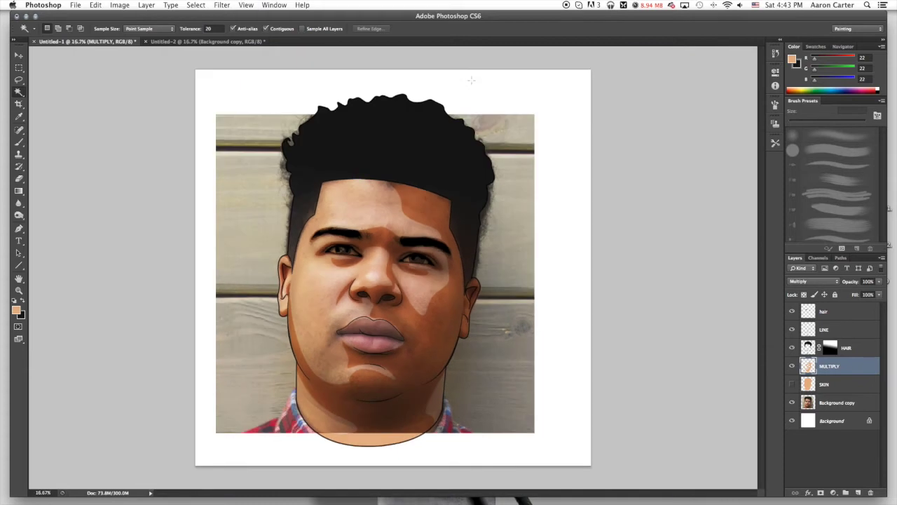
left_click(792, 385)
left_click(793, 404)
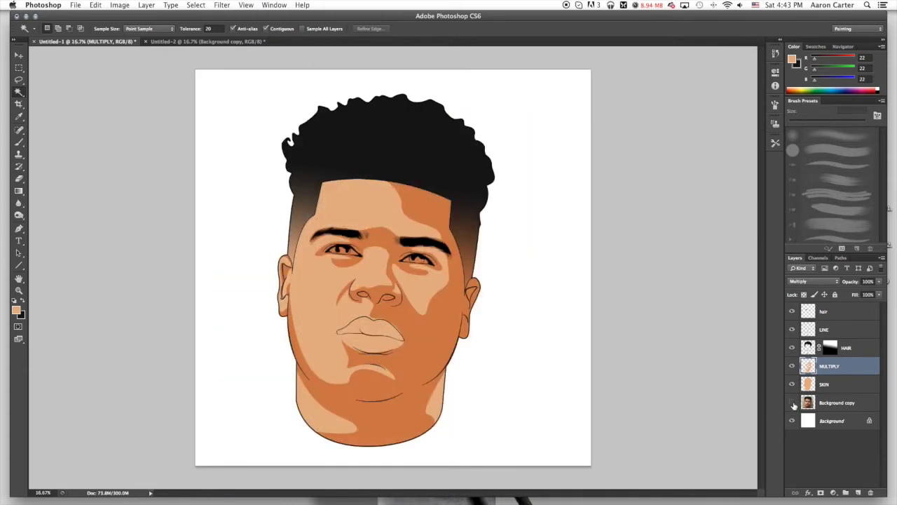
Lower the MULTIPLY layer's opacity to 76%
left_click(881, 281)
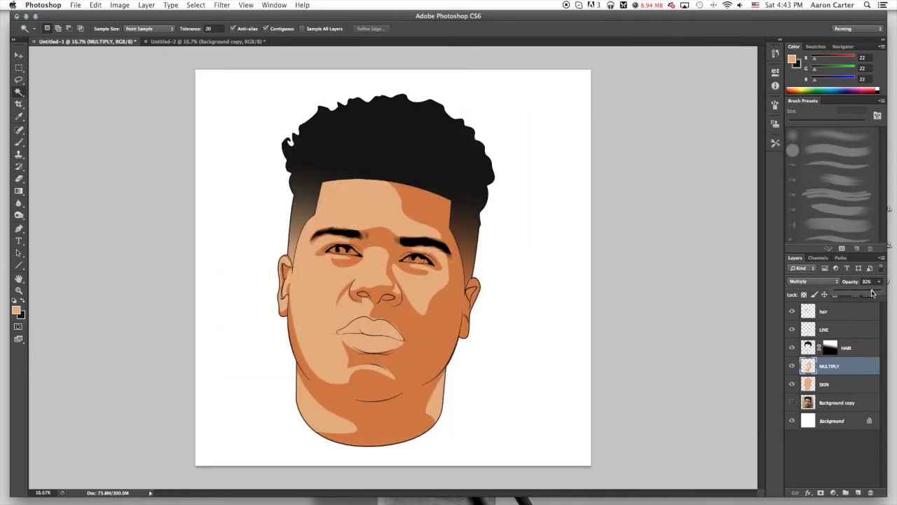
left_click_drag(879, 290, 866, 294)
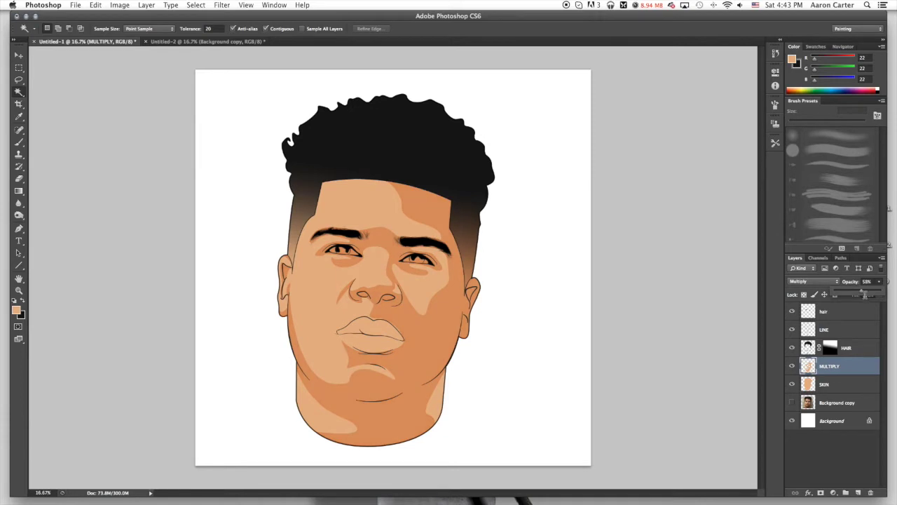
left_click_drag(876, 293, 870, 295)
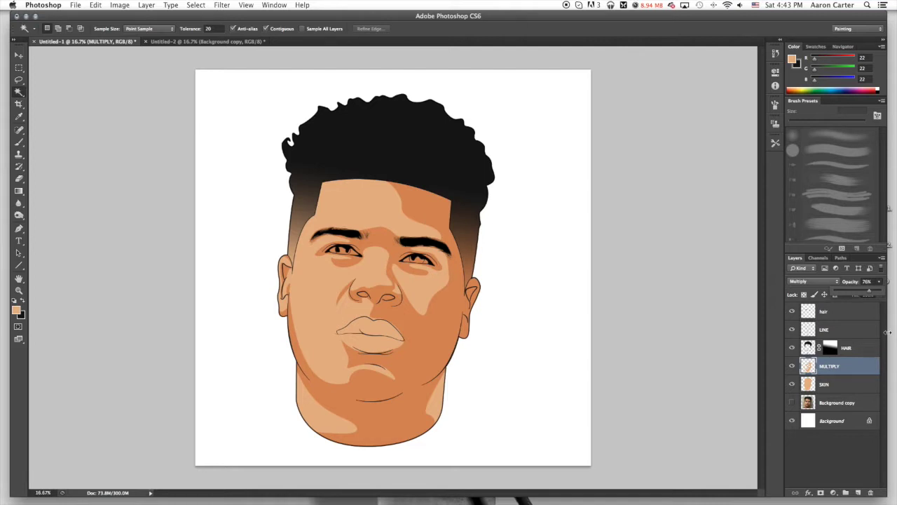
Create a new layer directly above SKIN and name it EYEWHITE
left_click(850, 393)
left_click(859, 493)
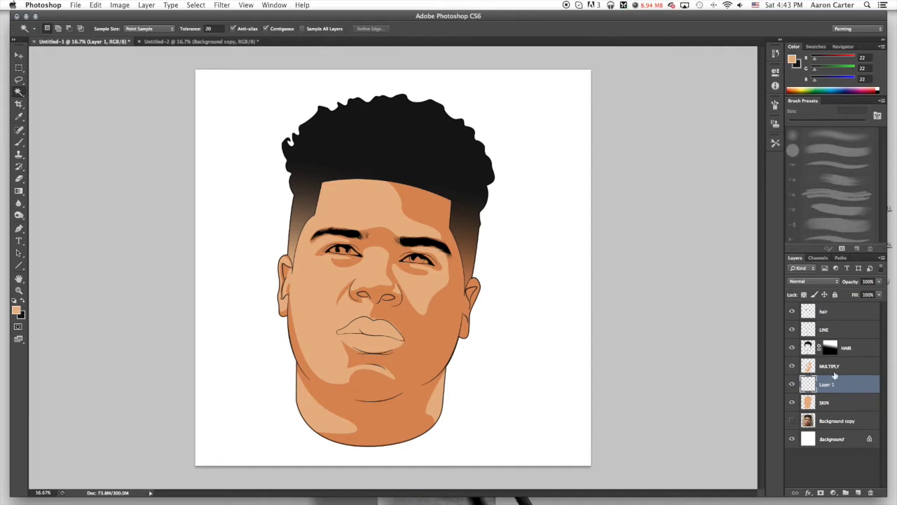
double_click(826, 385)
key("Return")
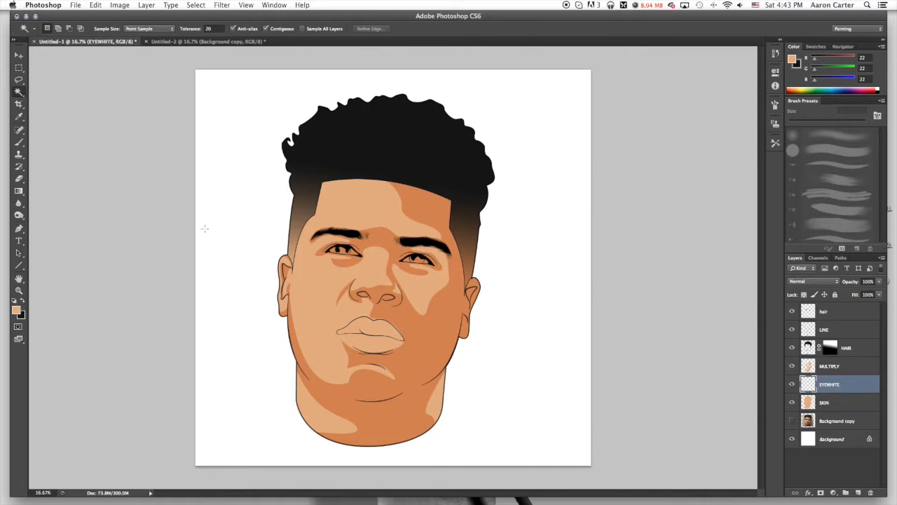
Set the foreground color to white (ffffff) and fill the EYEWHITE layer with it using the Paint Bucket tool
left_click(23, 302)
left_click(16, 309)
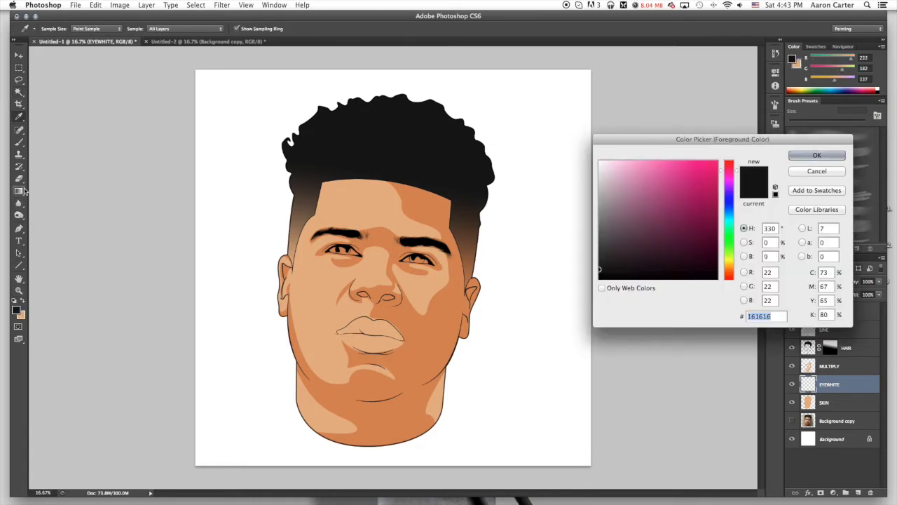
left_click_drag(681, 208, 554, 110)
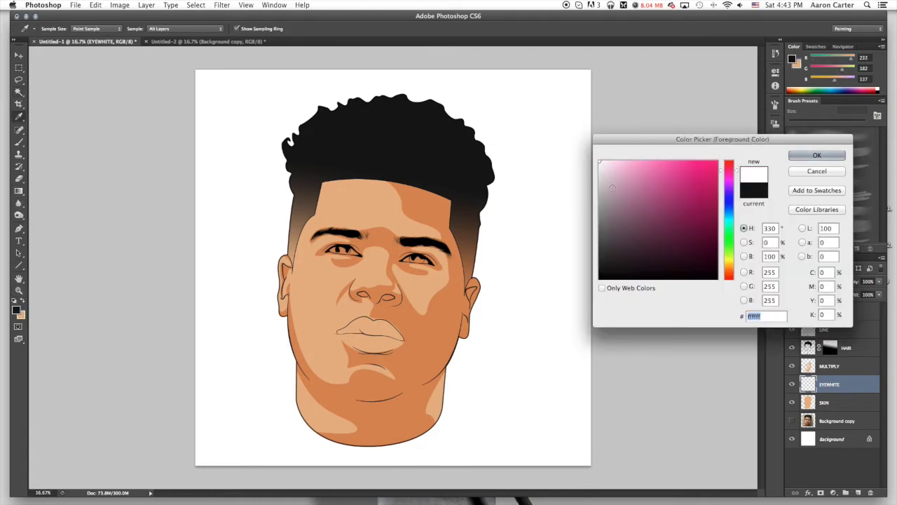
left_click(803, 155)
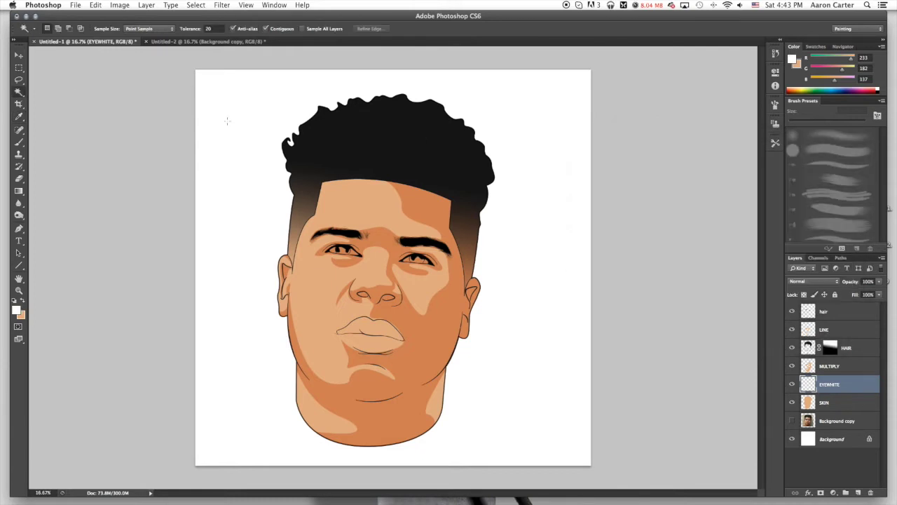
left_click(18, 192)
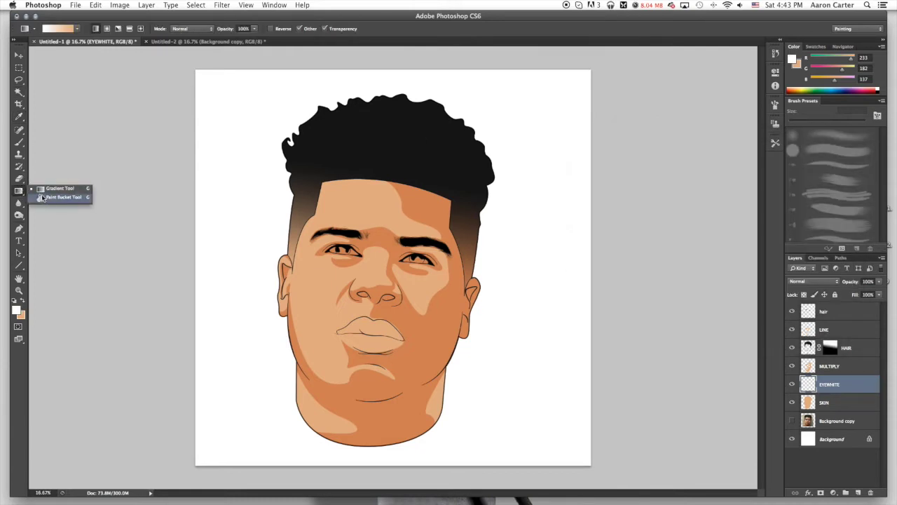
left_click(61, 197)
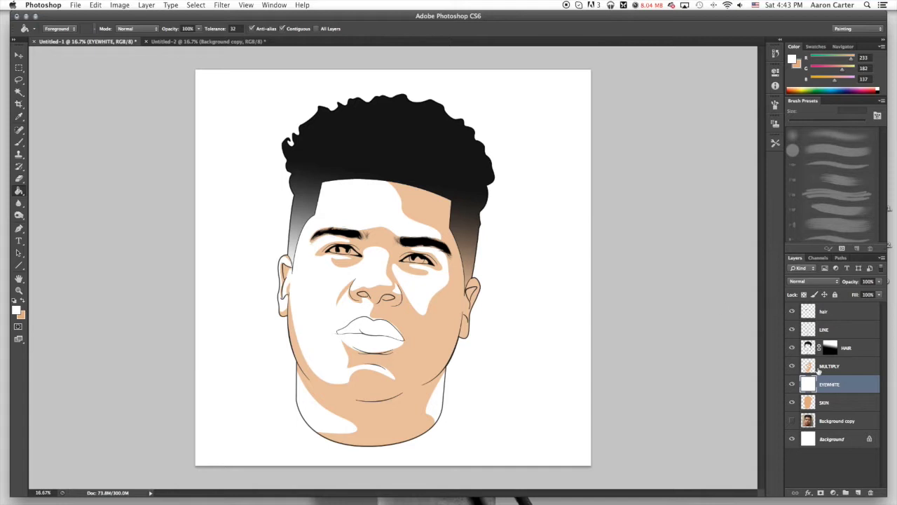
Select the face area from the LINE layer with the Magic Wand and clear that area from the EYEWHITE layer
key("w")
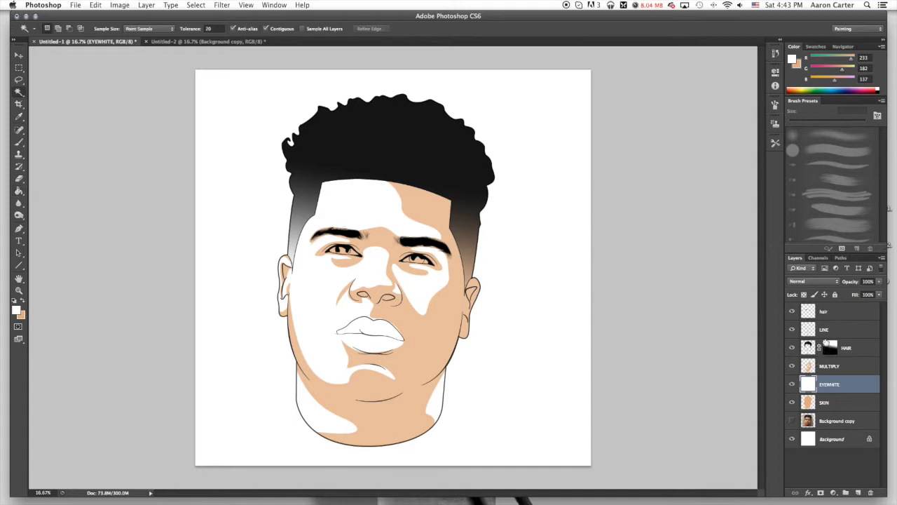
left_click(830, 329)
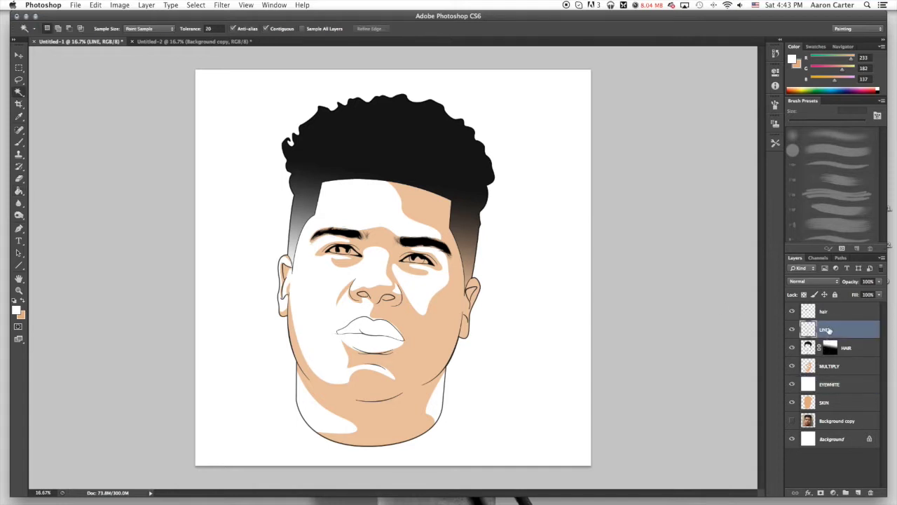
left_click(383, 216)
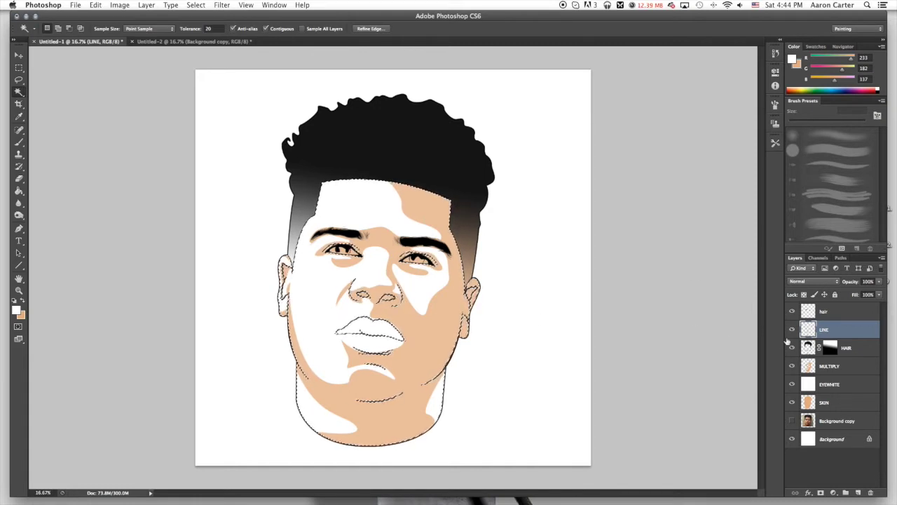
left_click(821, 368)
left_click(824, 385)
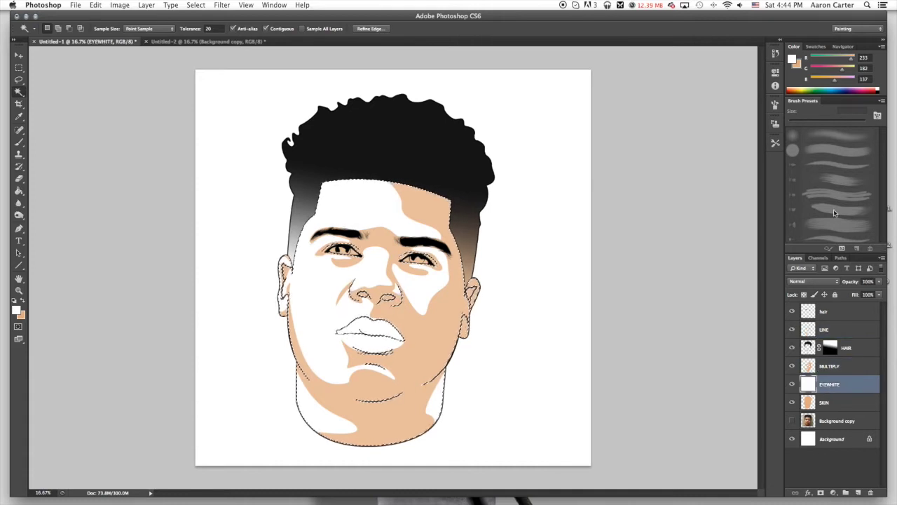
key("super+BackSpace")
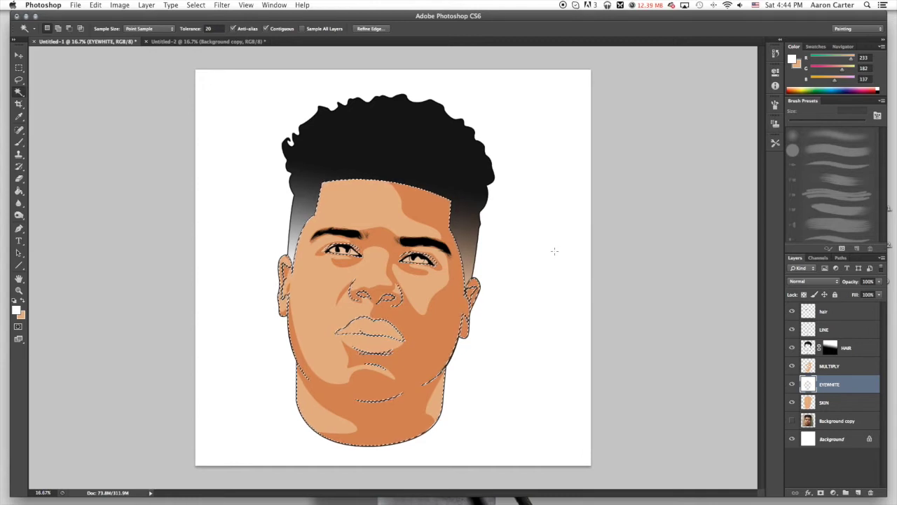
Select the area outside the head from the LINE layer, clear it from the EYEWHITE layer, and deselect
left_click(817, 331)
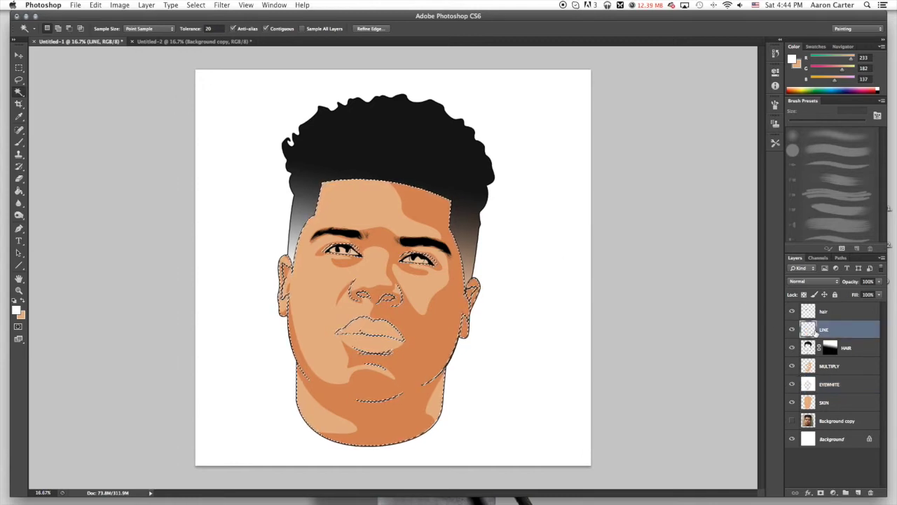
left_click(572, 305)
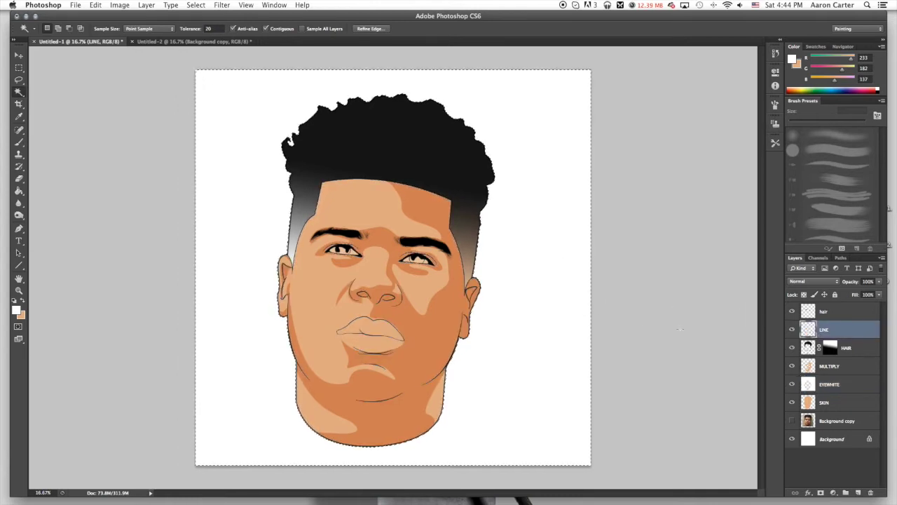
left_click(816, 379)
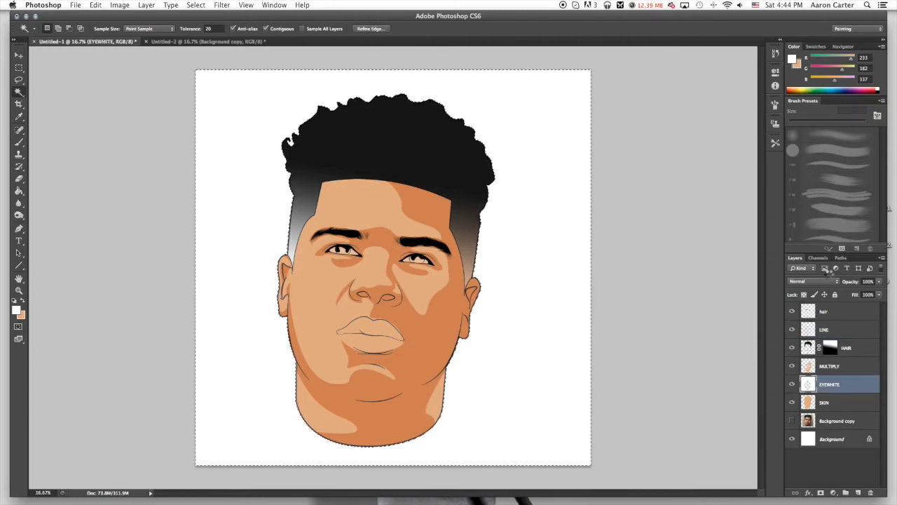
key("super+d")
Move the EYEWHITE layer above MULTIPLY and show the Background copy photo layer
left_click_drag(851, 386, 851, 366)
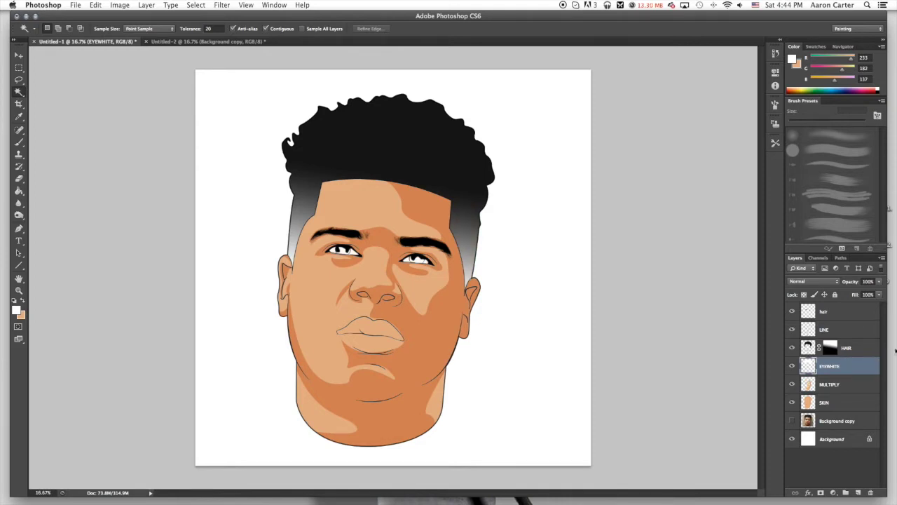
left_click(793, 421)
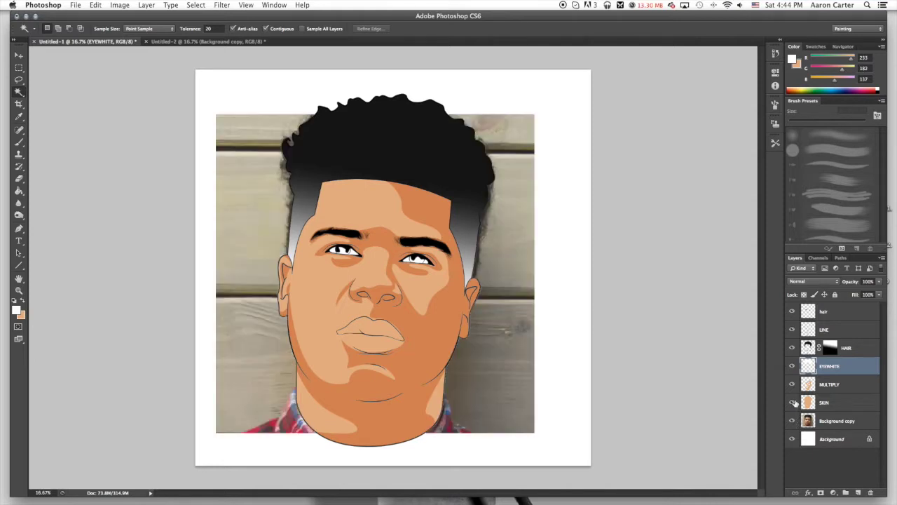
Set the foreground color to dark brown (6a3c15) for the irises
mouse_move(792, 402)
left_mouse_down()
mouse_move(794, 368)
mouse_move(795, 401)
left_mouse_up()
key("super+equal")
key("super+equal")
key("super+equal")
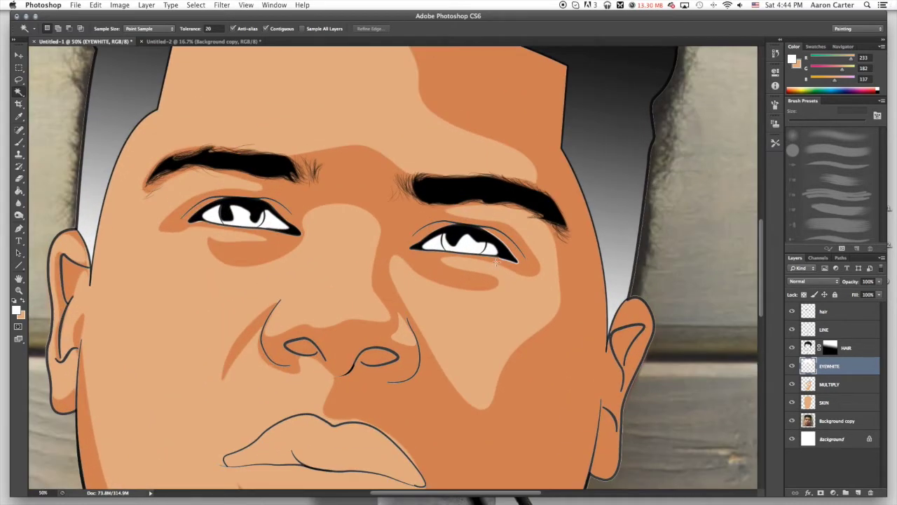
left_click(20, 179)
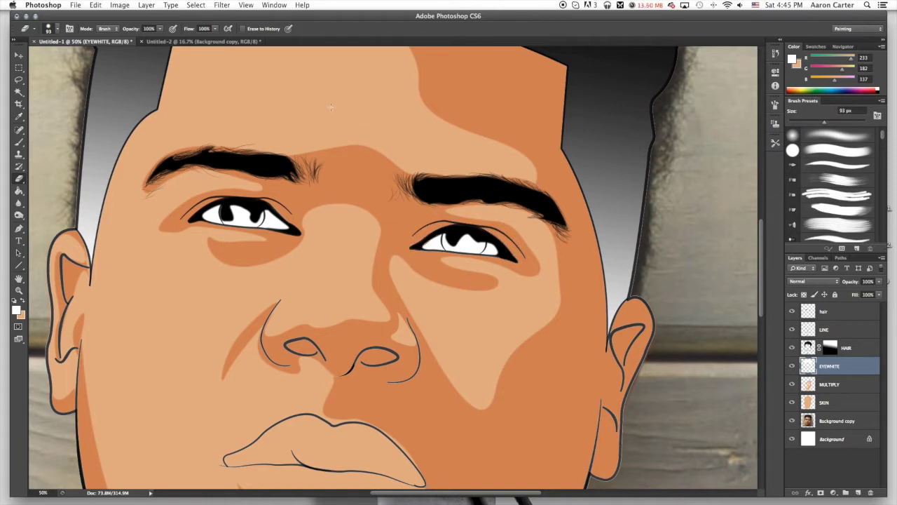
left_click(22, 301)
left_click(16, 309)
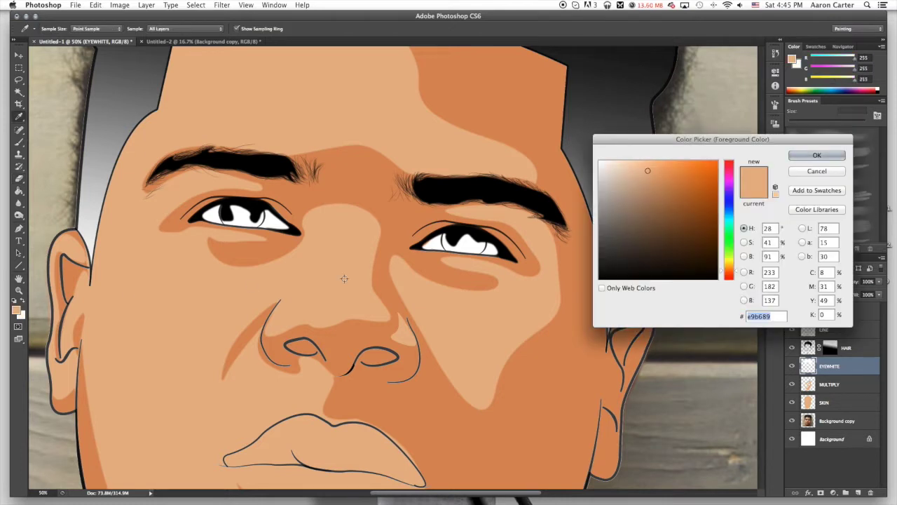
mouse_move(700, 203)
left_mouse_down()
mouse_move(705, 180)
mouse_move(692, 233)
left_mouse_up()
left_click(806, 155)
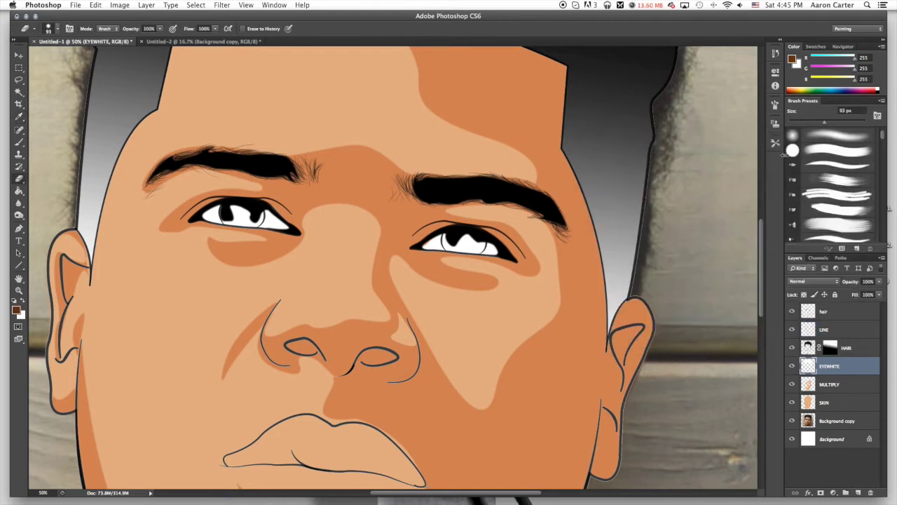
Trace the iris of the left eye with a Pen tool path on the EYEWHITE layer
left_click(18, 228)
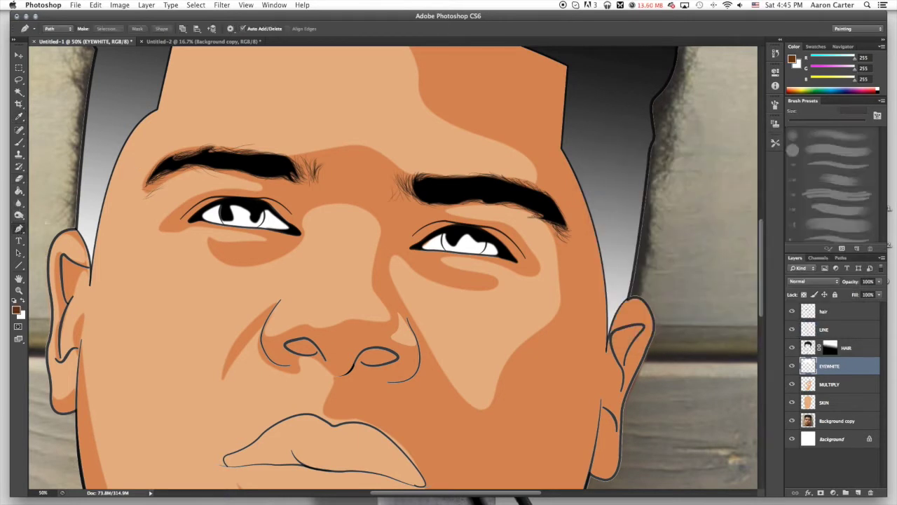
left_click(225, 201)
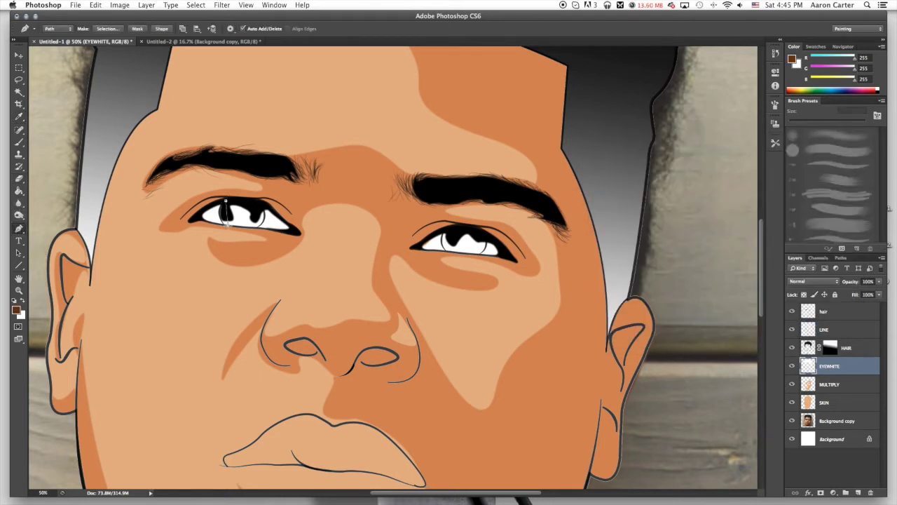
left_click_drag(214, 217, 257, 195)
key("super+z")
Fill the left iris path with the brown foreground color and delete the path
right_click(389, 199)
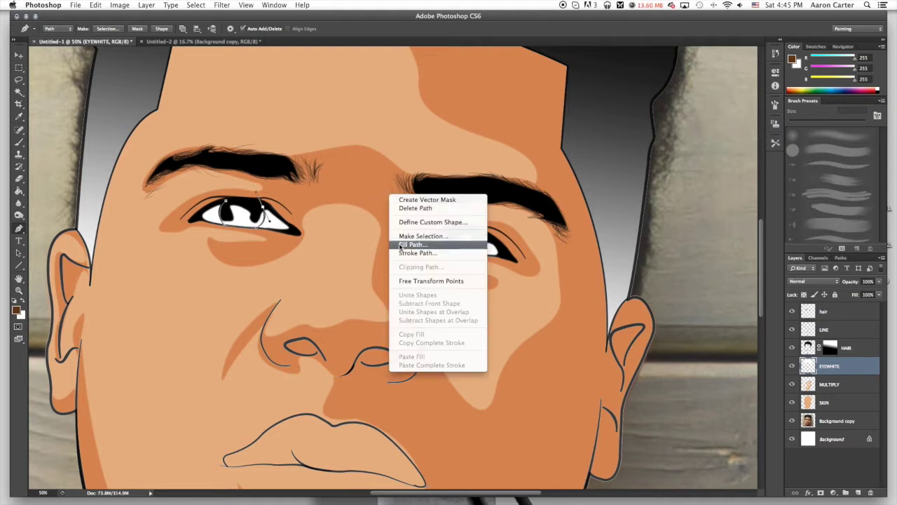
left_click(400, 245)
left_click(518, 183)
right_click(497, 176)
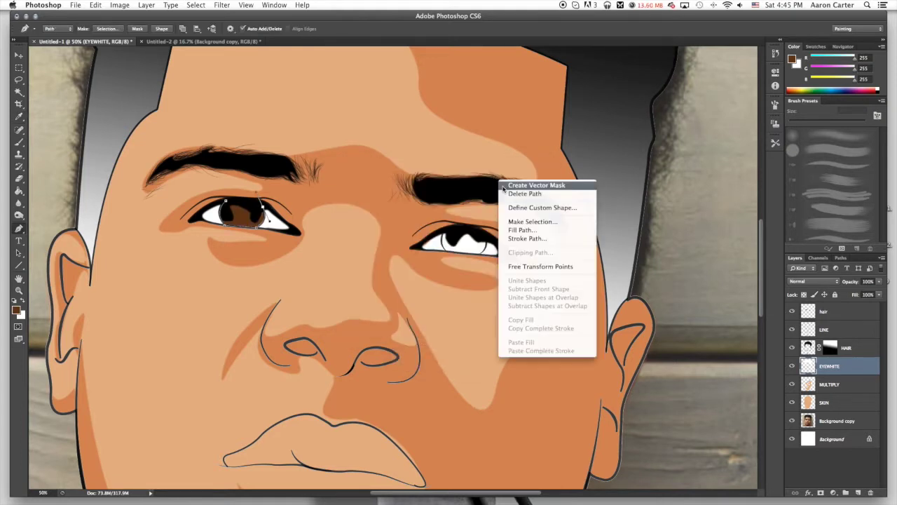
left_click(510, 193)
Trace the iris of the right eye with a Pen tool path on the EYEWHITE layer
key("p")
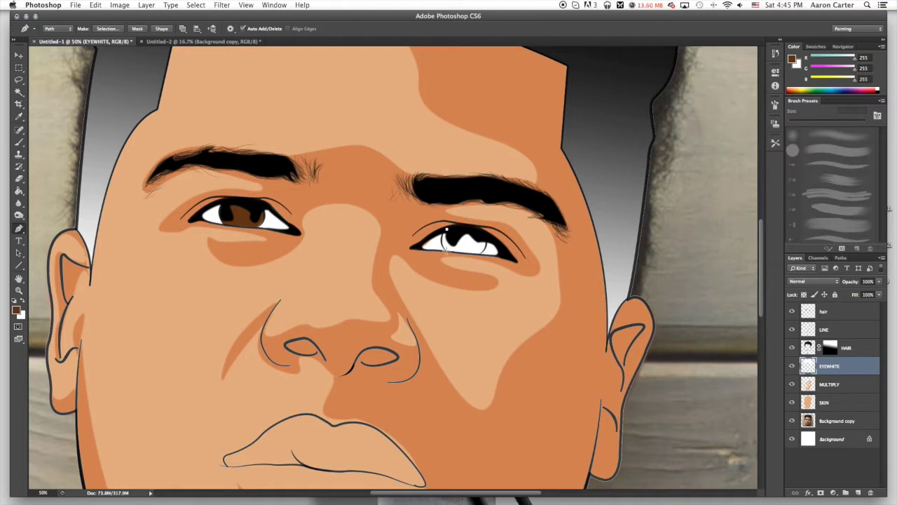
left_click_drag(450, 254, 458, 260)
left_click_drag(487, 234, 484, 222)
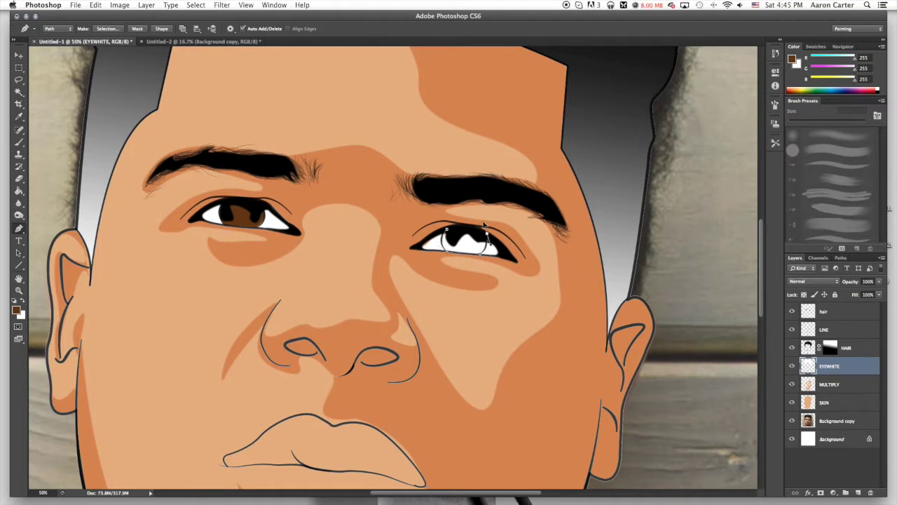
Fill the right iris path with the brown foreground color and delete the path
right_click(507, 204)
left_click(524, 253)
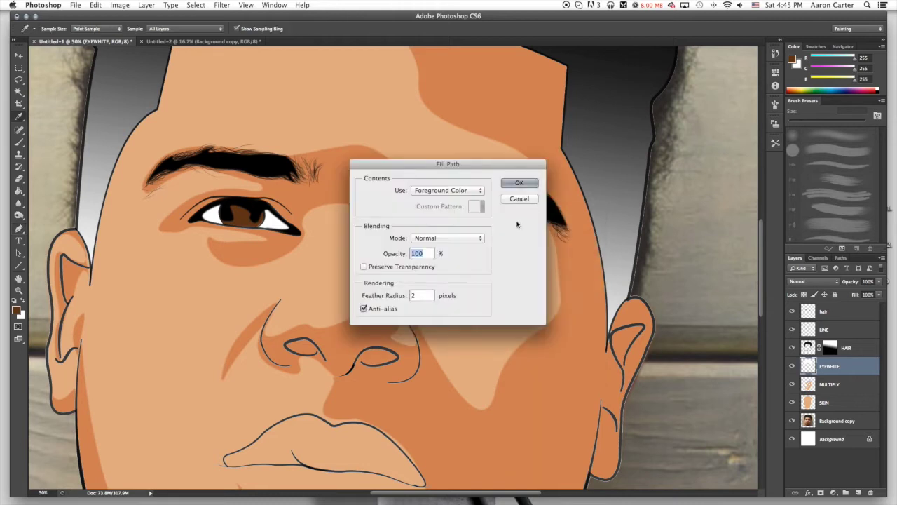
left_click(519, 179)
right_click(494, 186)
left_click(519, 199)
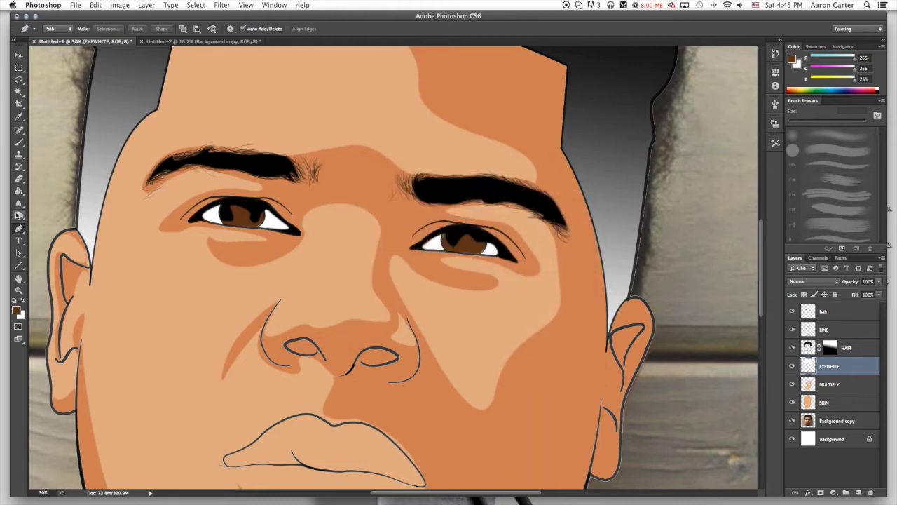
Darken parts of both brown irises on the EYEWHITE layer with the Burn tool
left_click_drag(19, 215, 67, 212)
left_click_drag(226, 216, 246, 210)
mouse_move(445, 243)
left_mouse_down()
mouse_move(479, 246)
mouse_move(470, 243)
left_mouse_up()
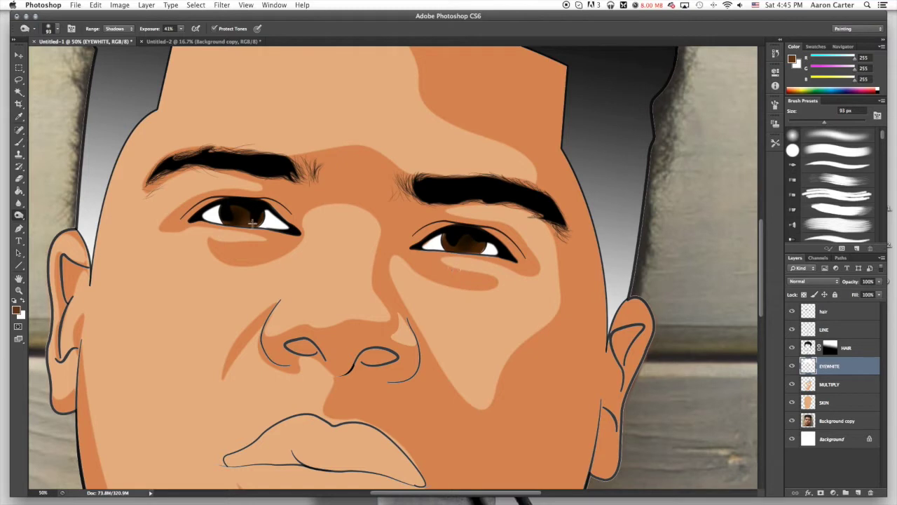
left_click_drag(258, 293, 286, 365)
key("super+minus")
key("super+minus")
key("super+minus")
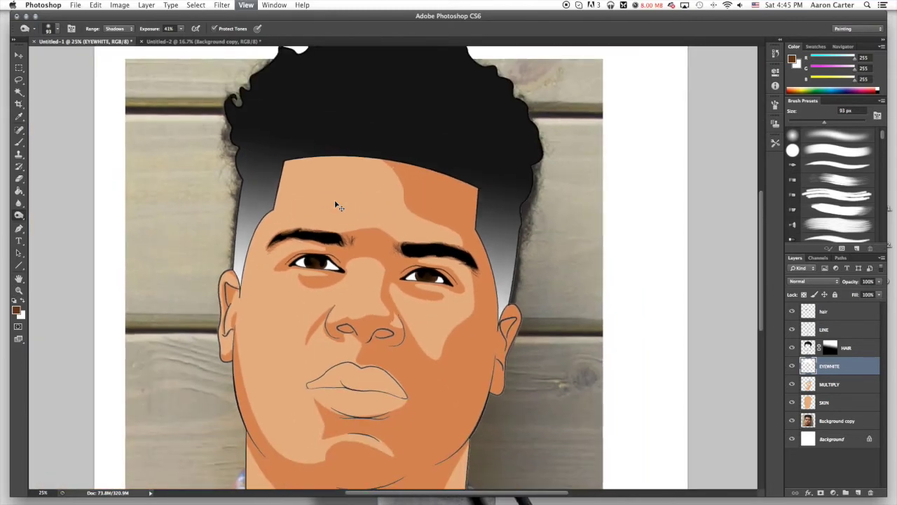
left_click(793, 383)
left_click(792, 384)
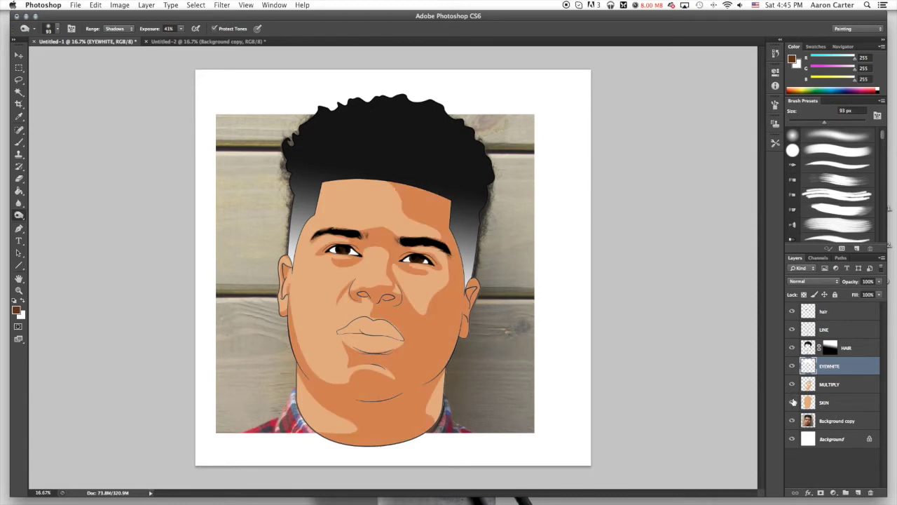
Select the hair area from the LINE layer with the Magic Wand, fill it with brown on the EYEWHITE layer, and deselect
left_click(833, 334)
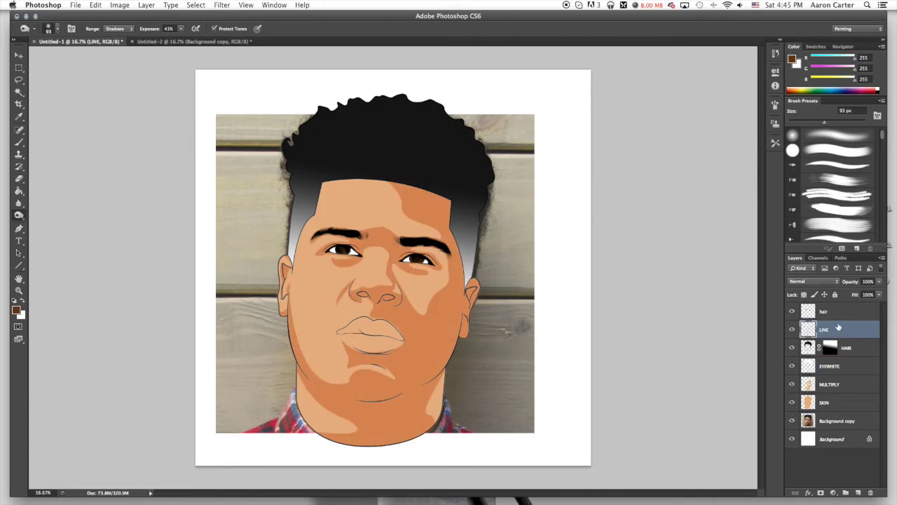
key("w")
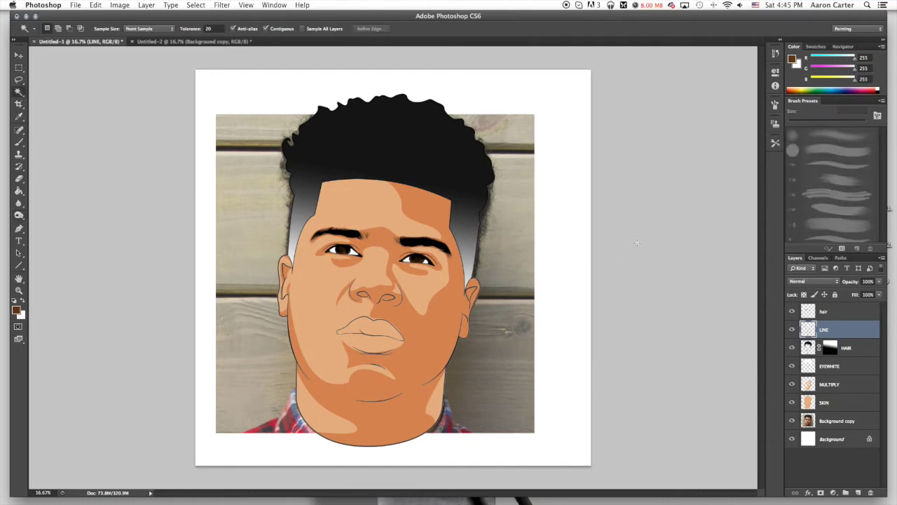
left_click(403, 132)
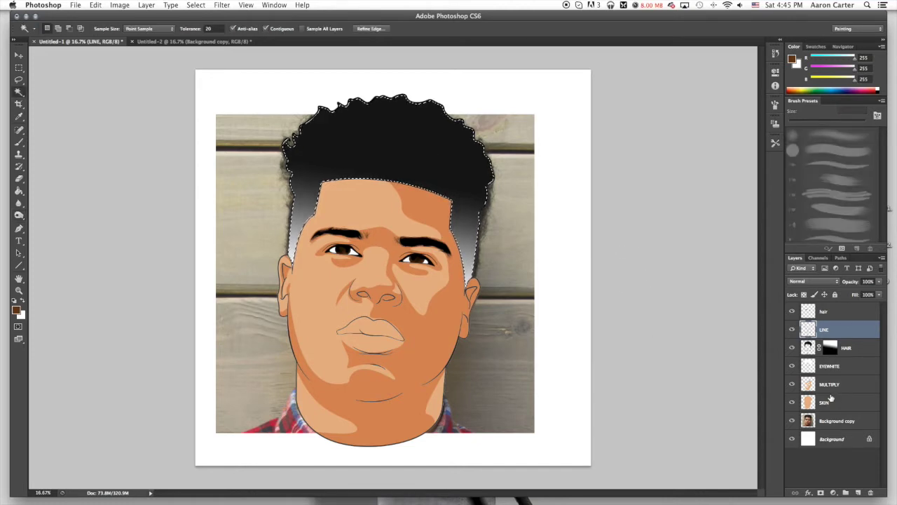
left_click(835, 366)
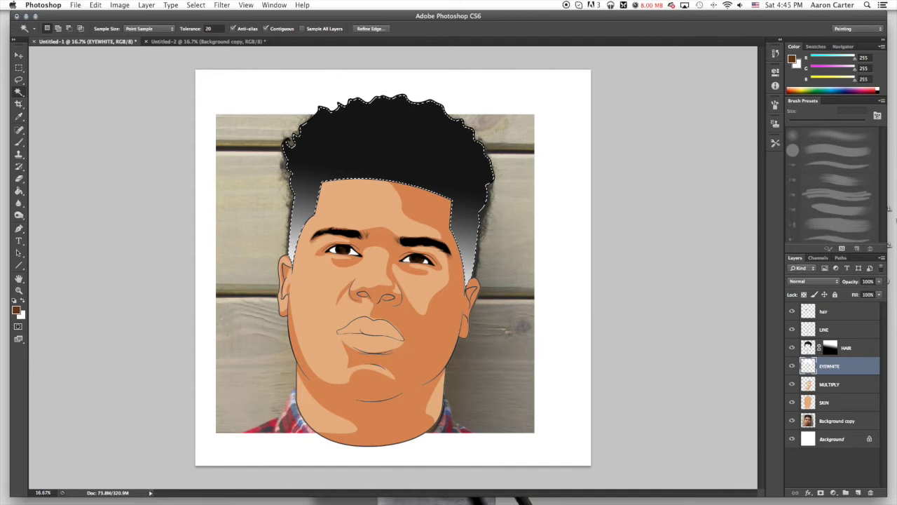
key("alt+BackSpace")
key("super+d")
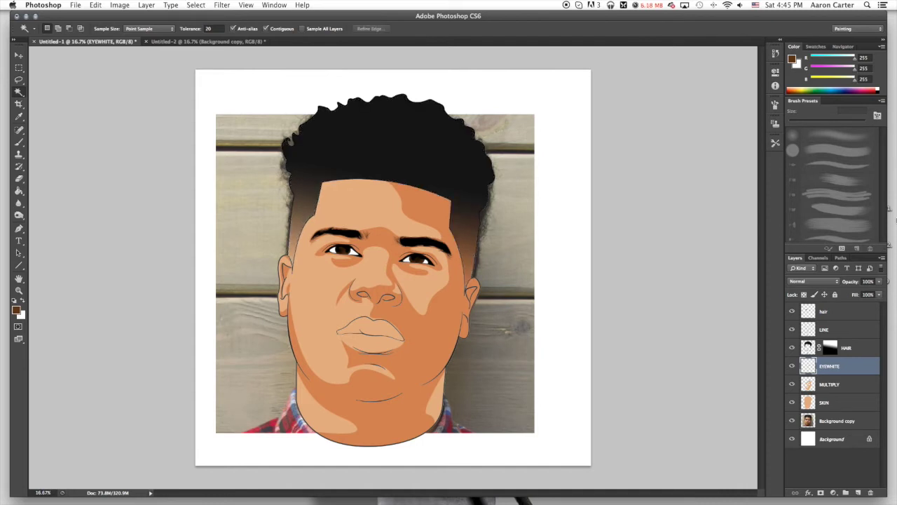
Add a new layer named EYEGREY directly above the EYEWHITE layer
key("super+equal")
key("super+equal")
key("super+equal")
key("super+equal")
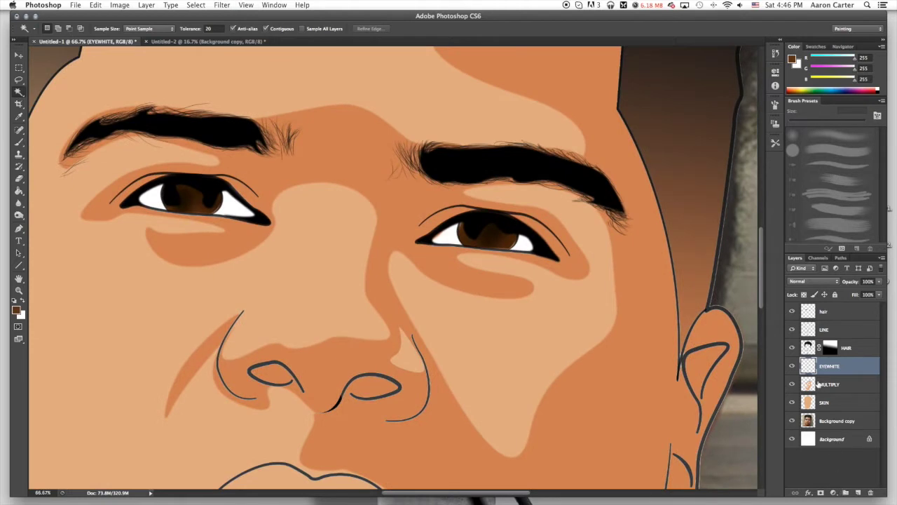
left_click(858, 493)
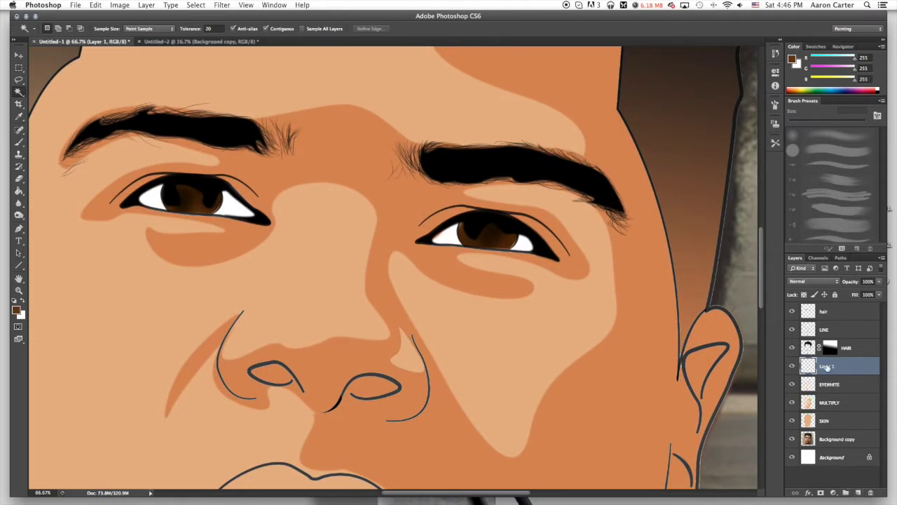
double_click(827, 365)
type("EYEGREY")
left_click(856, 364)
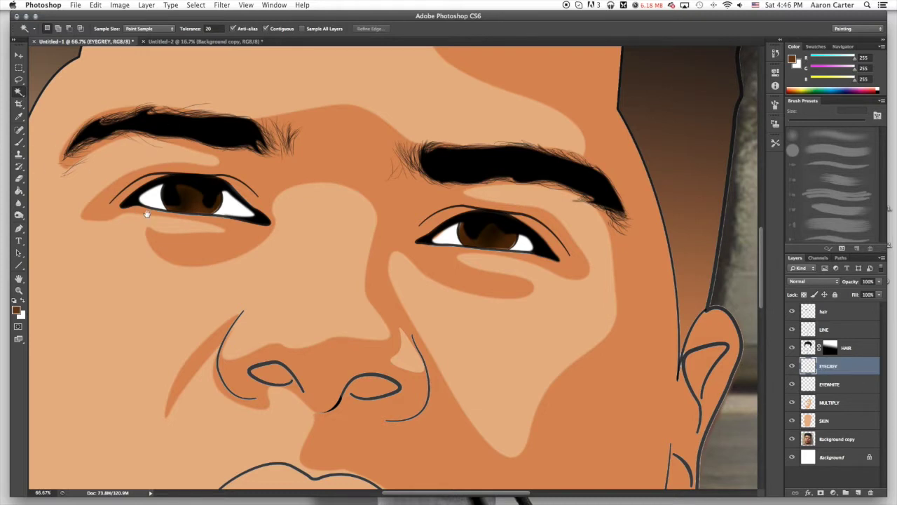
Trace a shadow shape across the upper part and inner corner of the left eye with the Pen tool on the EYEGREY layer
left_click_drag(147, 214, 238, 255)
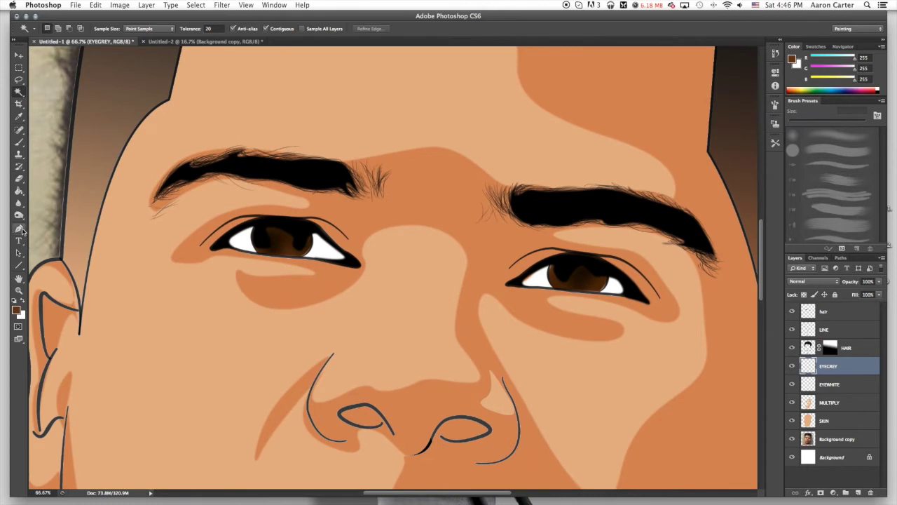
left_click(20, 229)
left_click(248, 251)
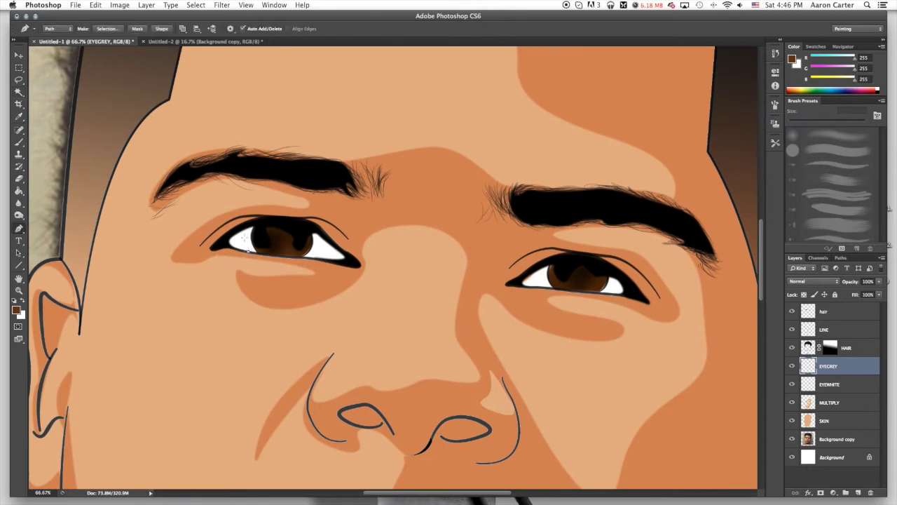
left_click_drag(244, 237, 291, 245)
left_click_drag(297, 242, 343, 251)
left_click(344, 256)
left_click(321, 233)
left_click_drag(293, 221, 235, 245)
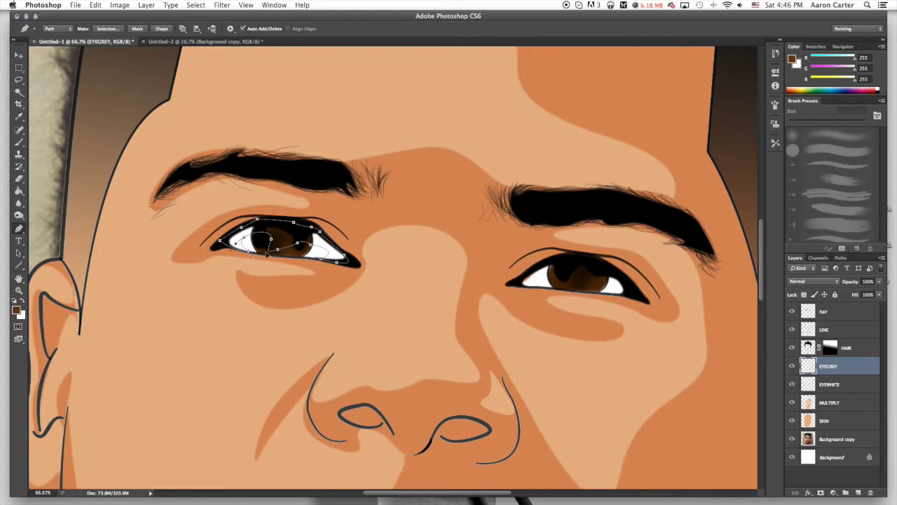
right_click(527, 215)
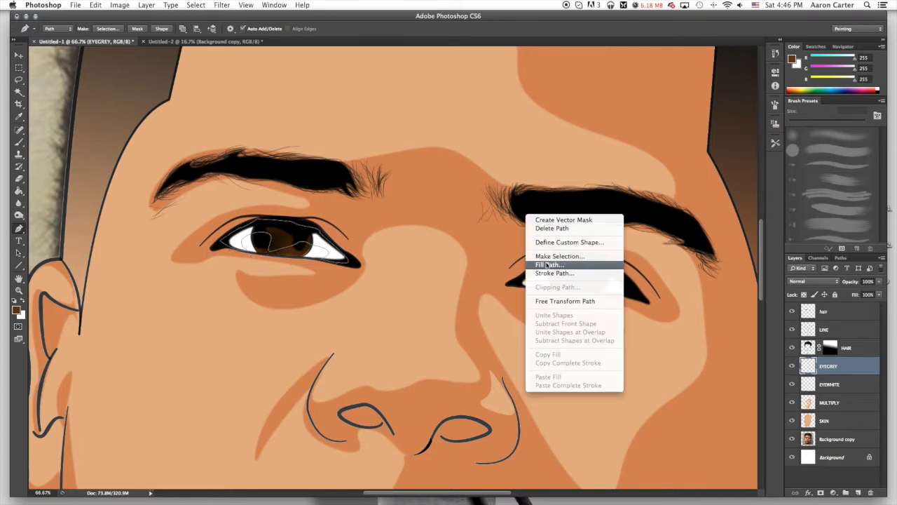
left_click(547, 265)
left_click(518, 181)
right_click(519, 184)
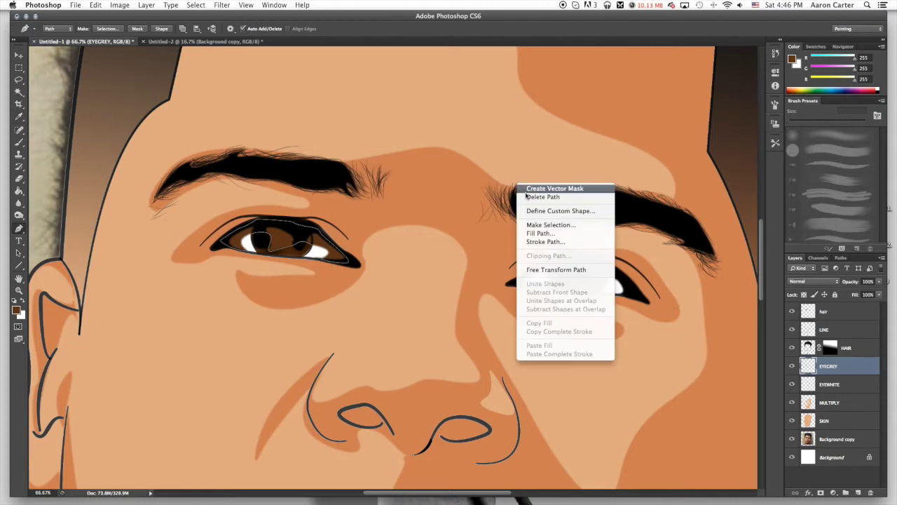
left_click(452, 198)
Set the foreground color to medium gray (7d7d7d)
left_click(15, 311)
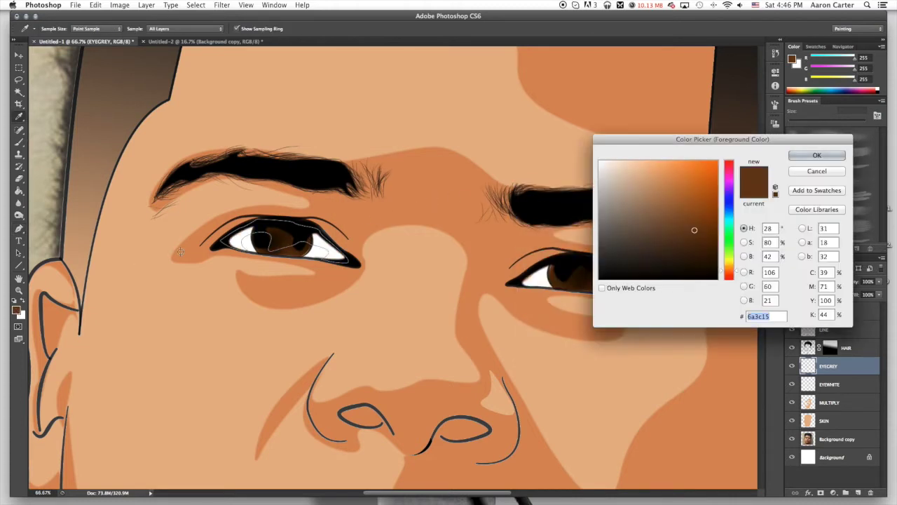
left_click(561, 201)
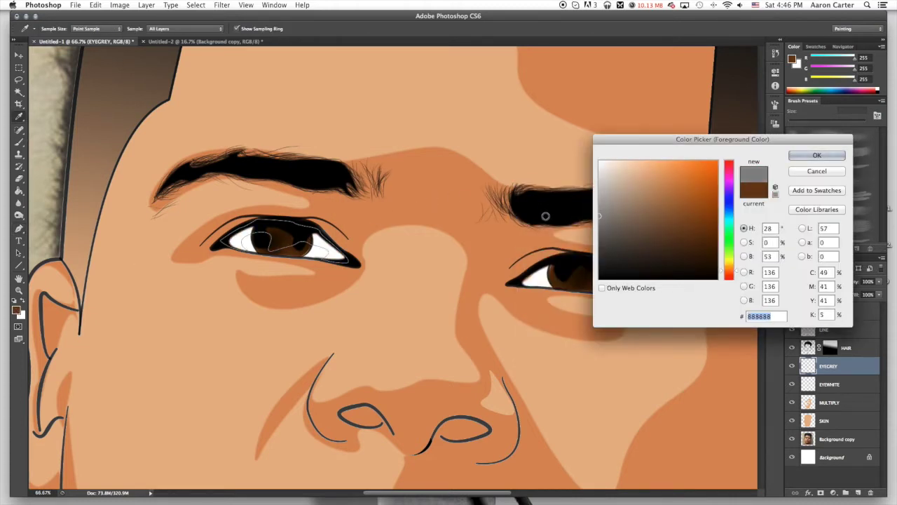
left_click(538, 221)
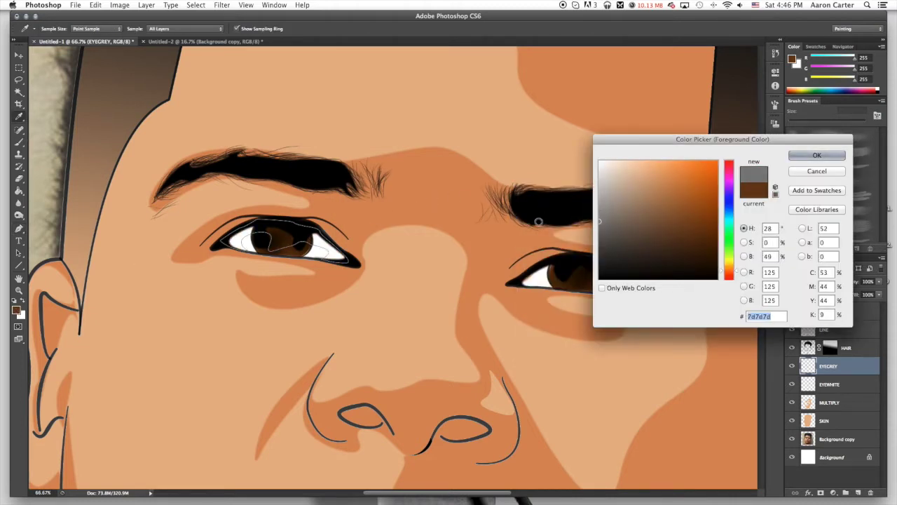
left_click(805, 156)
Fill the left eye's shadow path with gray on the EYEGREY layer and delete the path
right_click(385, 200)
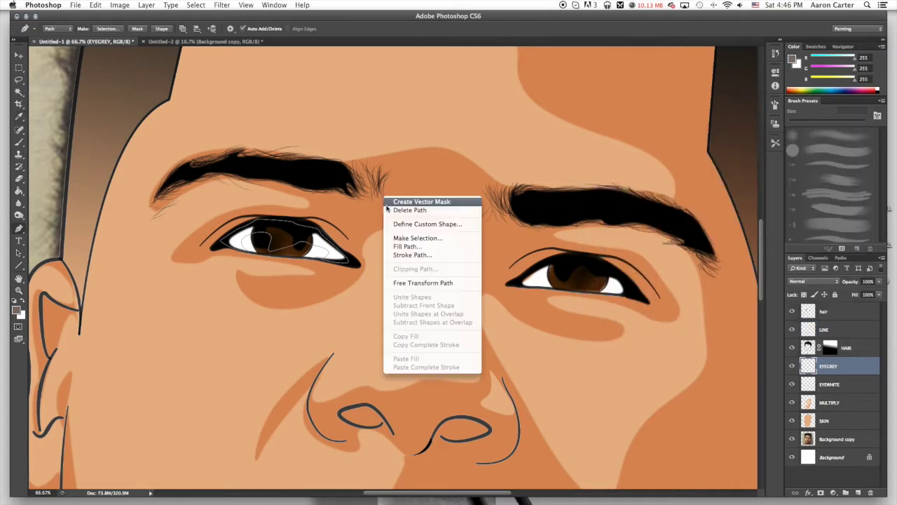
left_click(397, 248)
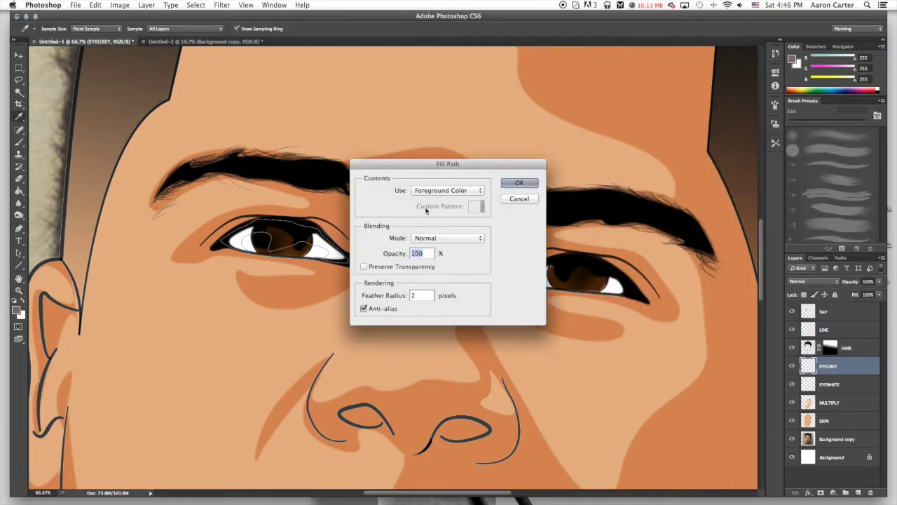
left_click(519, 185)
right_click(435, 199)
left_click(446, 211)
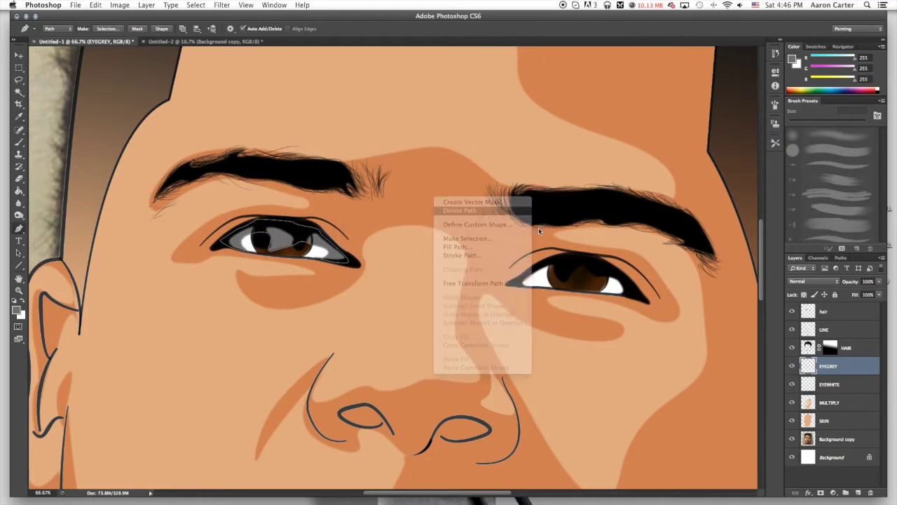
Trace a shadow shape across the upper part of the right eye and fill it with gray on the EYEGREY layer
left_click(540, 285)
mouse_move(561, 270)
left_mouse_down()
mouse_move(617, 277)
mouse_move(625, 269)
mouse_move(558, 260)
left_mouse_up()
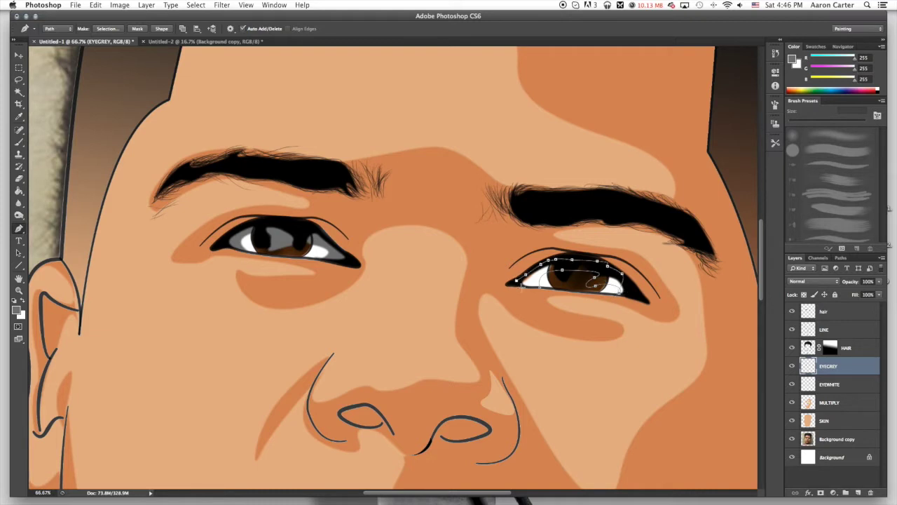
right_click(579, 267)
left_click(603, 333)
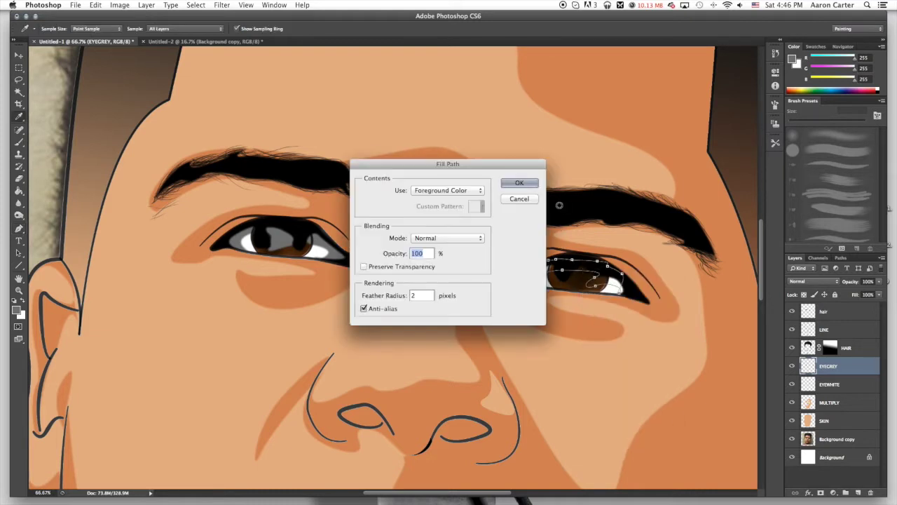
left_click(519, 182)
right_click(526, 179)
left_click(541, 192)
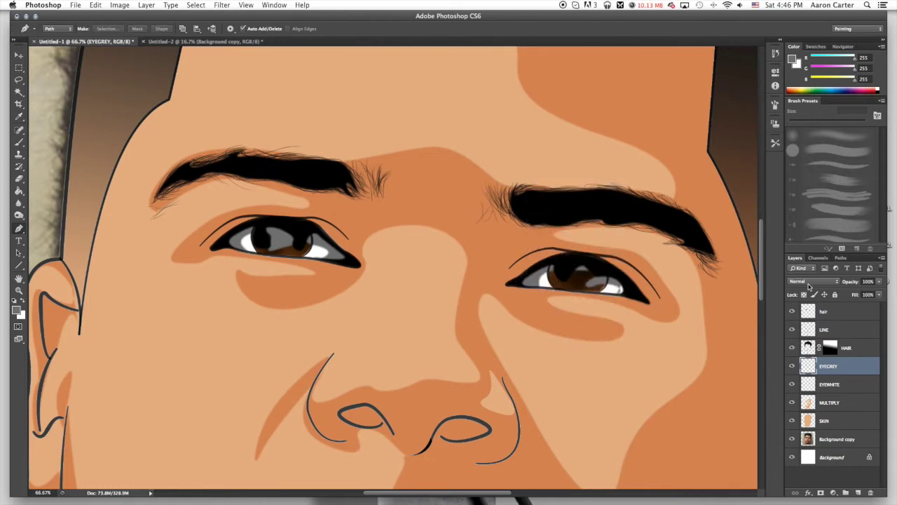
Set the EYEGREY layer's blending mode to Multiply
left_click(810, 281)
left_click(797, 308)
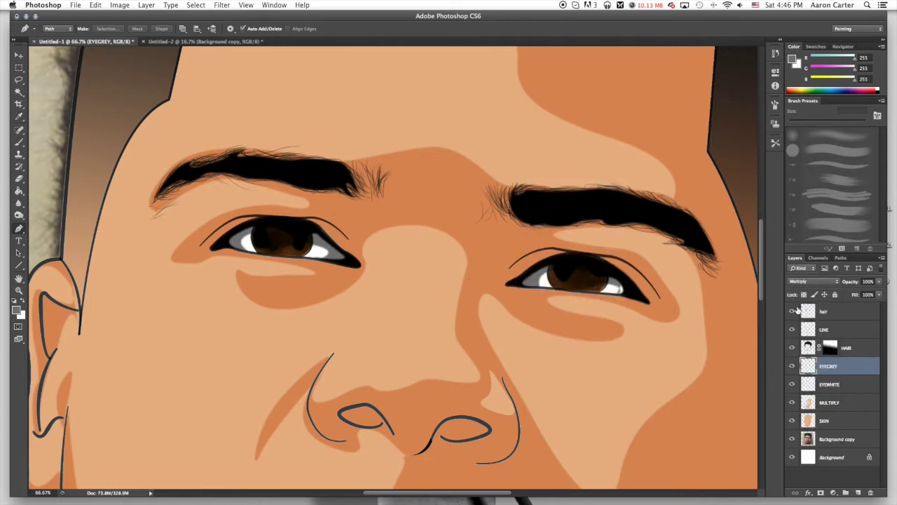
key("super+minus")
key("super+minus")
key("super+minus")
key("super+minus")
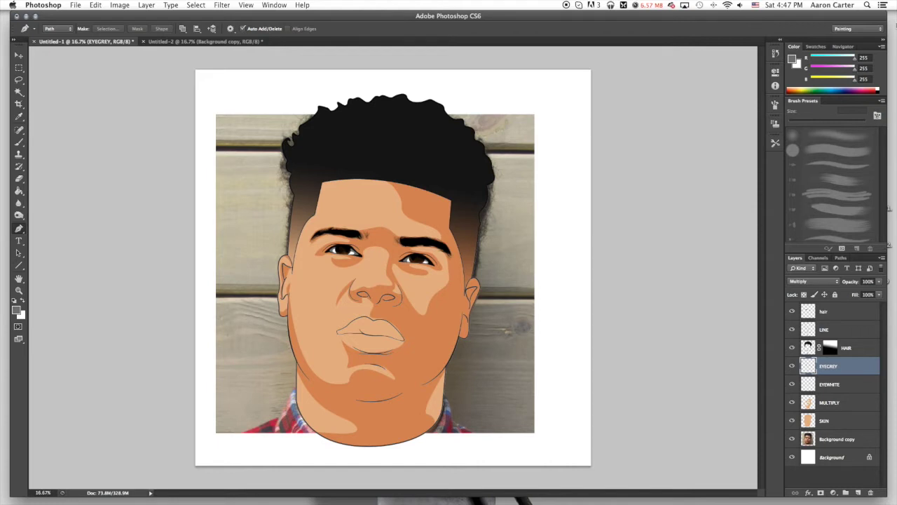
Toggle the EYEWHITE layer's visibility to examine the eye whites against the rest of the face
key("super+equal")
key("super+equal")
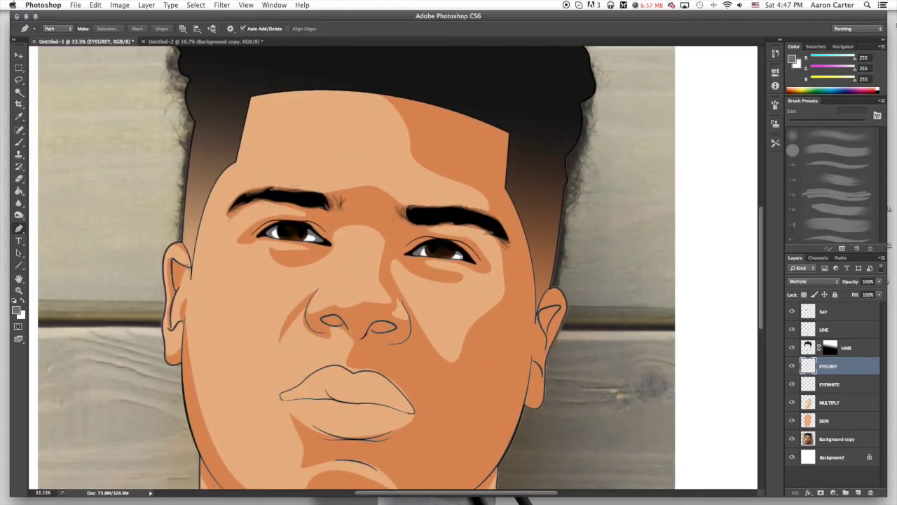
scroll(423, 274, "down", 3)
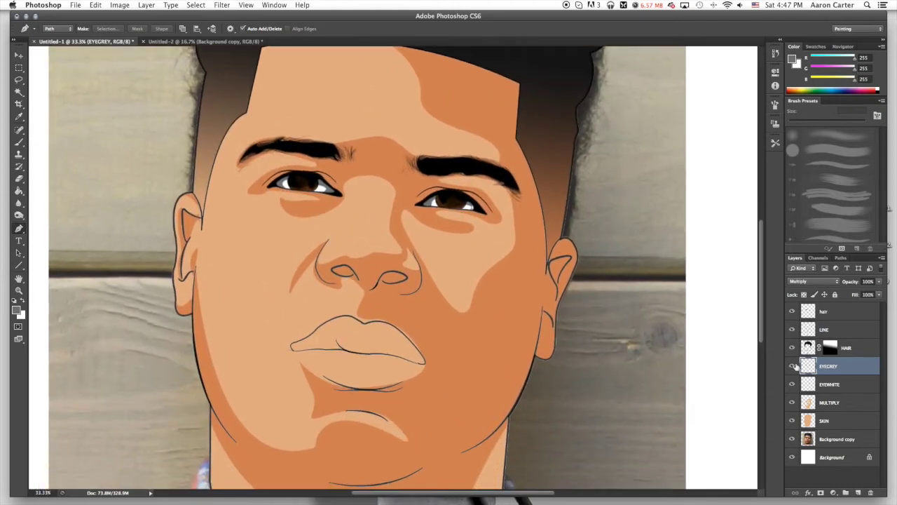
left_click(793, 384)
left_click(793, 384)
left_click(792, 384)
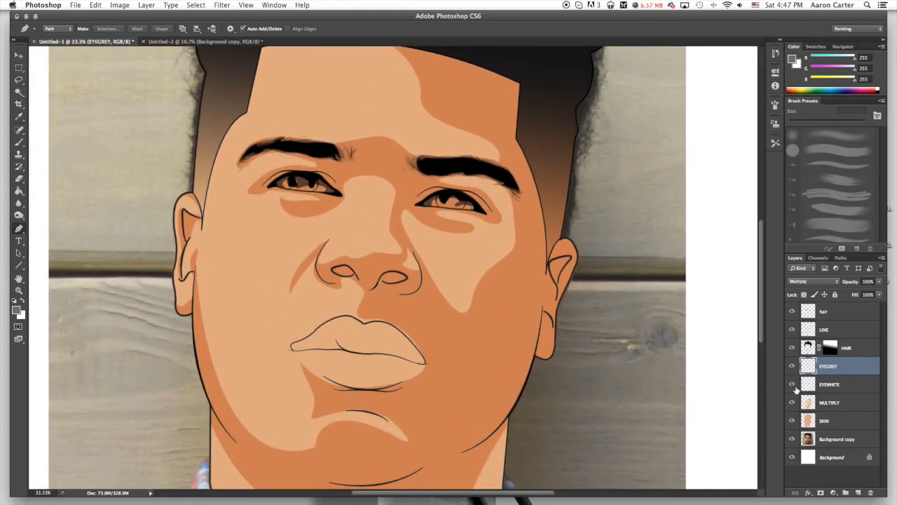
left_click(793, 384)
Select the EYEWHITE layer and set the Eraser brush size to 184 px
left_click(825, 390)
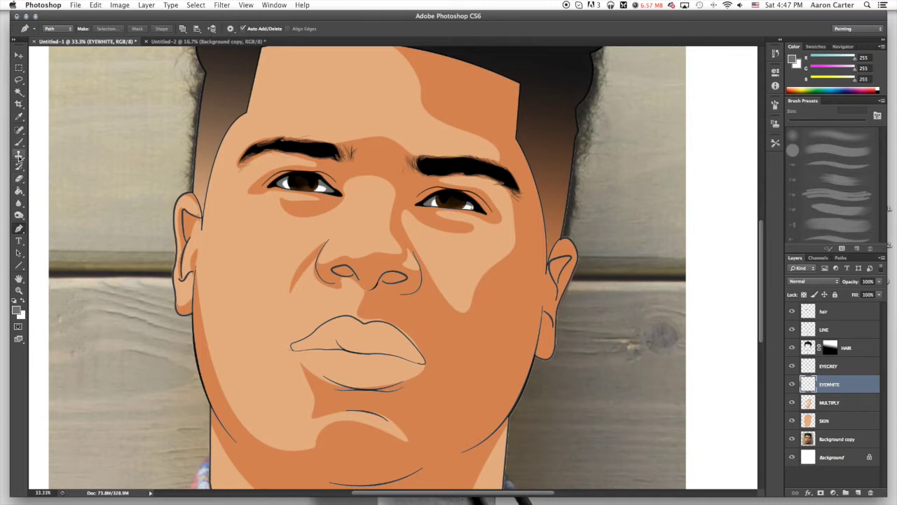
left_click(19, 178)
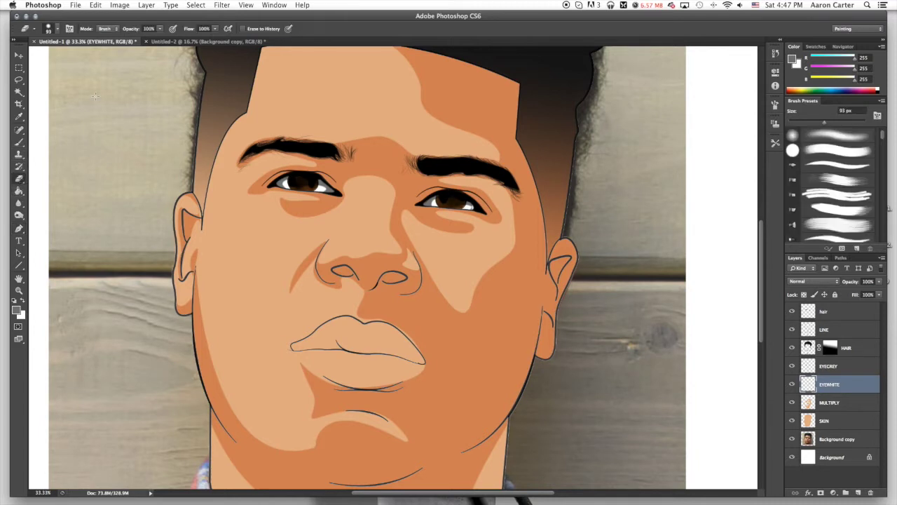
left_click(58, 32)
left_click_drag(86, 56, 103, 54)
key("Return")
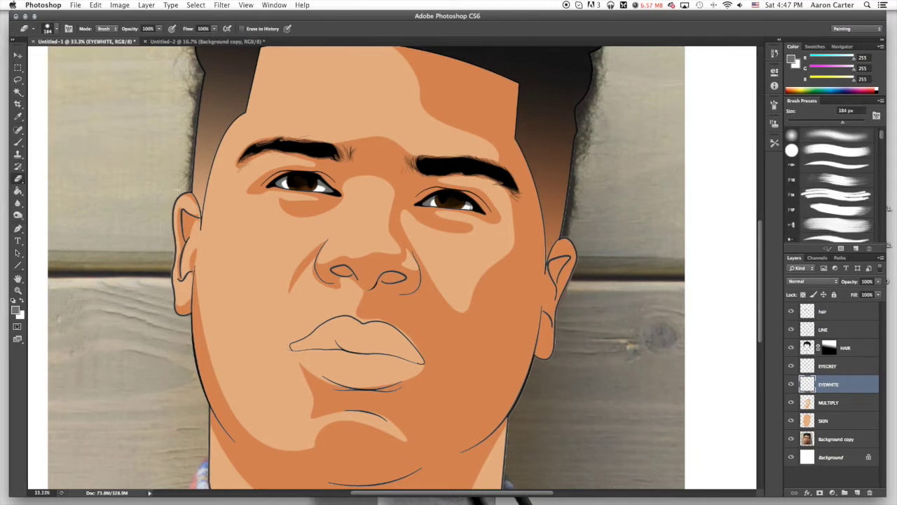
Select the MULTIPLY layer and set the foreground color to the light skin tone (e9b689) sampled from the forehead
key("super+0")
key("super+minus")
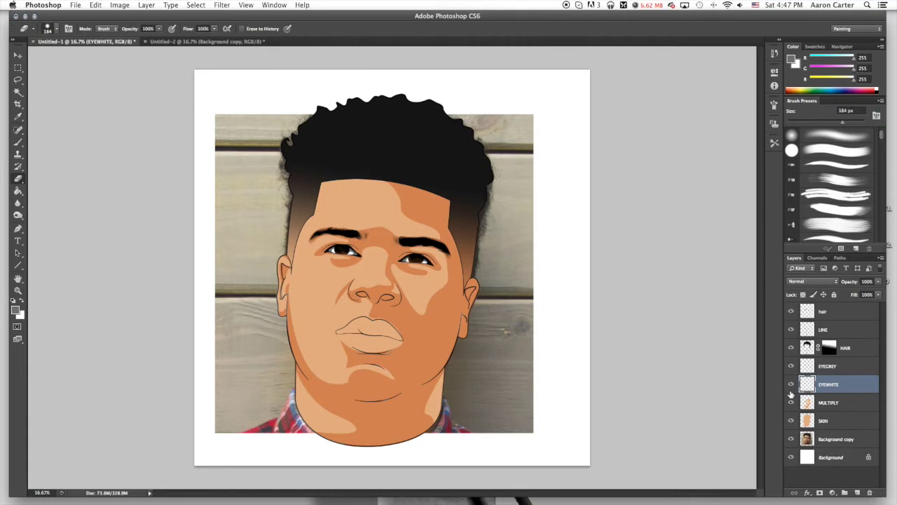
left_click(821, 405)
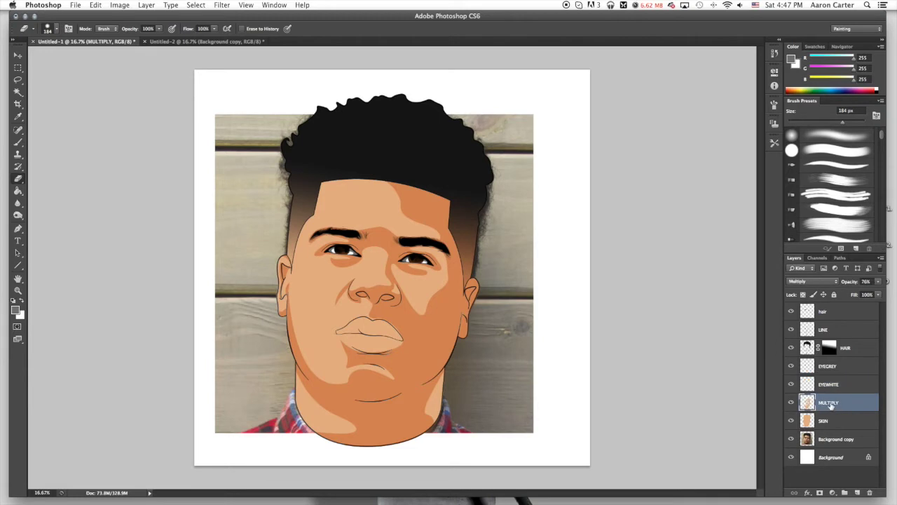
left_click(16, 313)
left_click(372, 223)
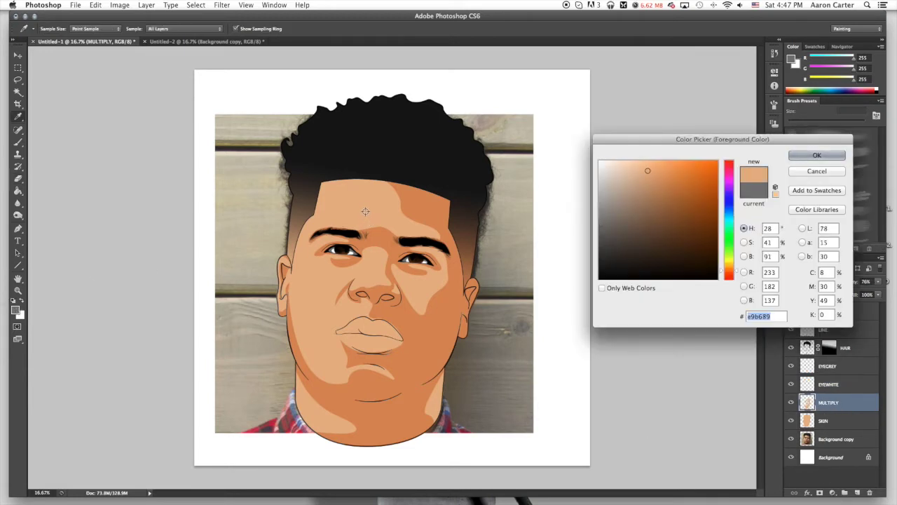
left_click(813, 155)
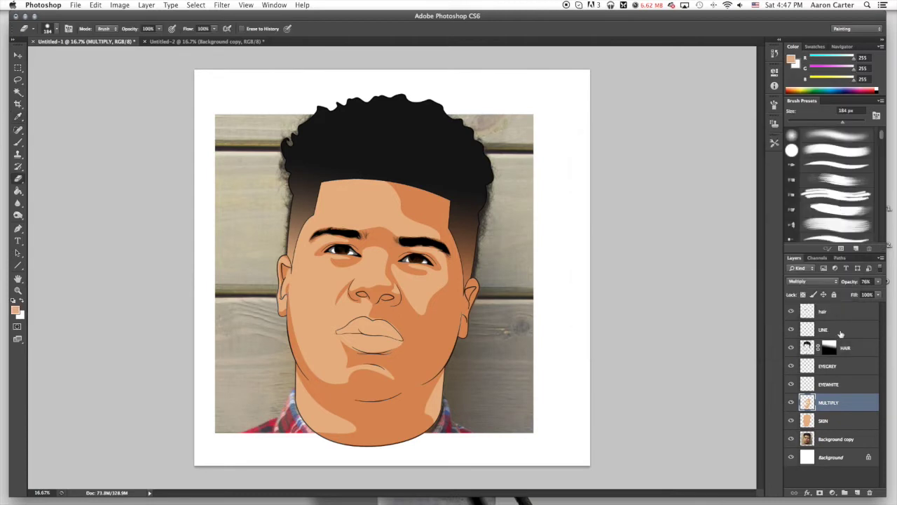
Add a new layer named MULTI2 directly above the MULTIPLY layer and set its blending mode to Multiply
left_click(856, 493)
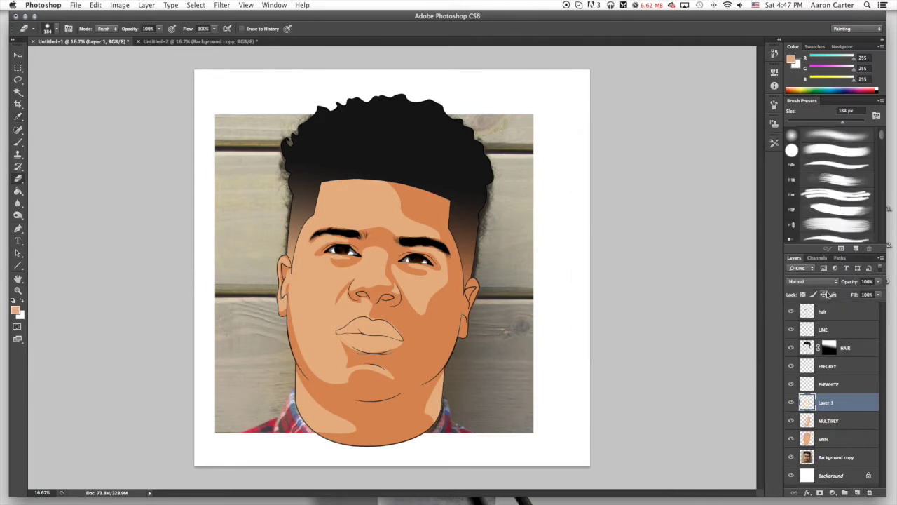
double_click(826, 403)
type("h")
key("Return")
left_click(804, 281)
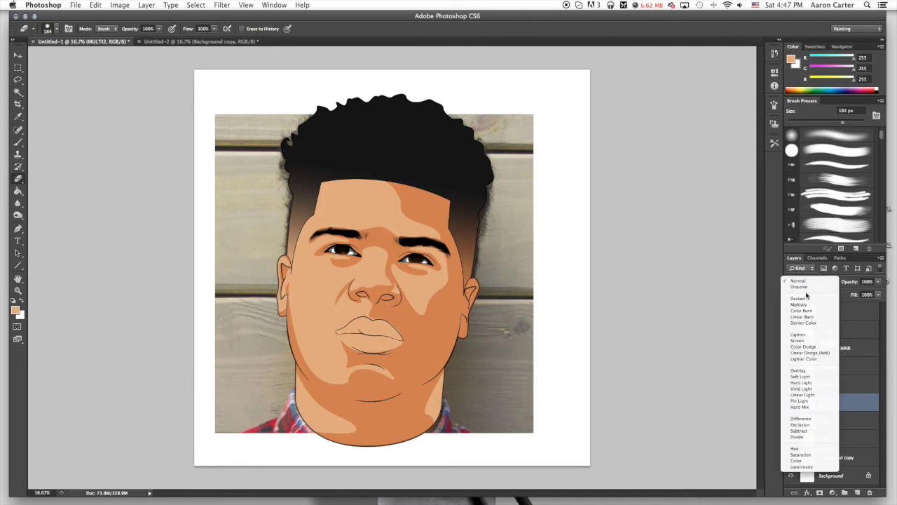
left_click(805, 309)
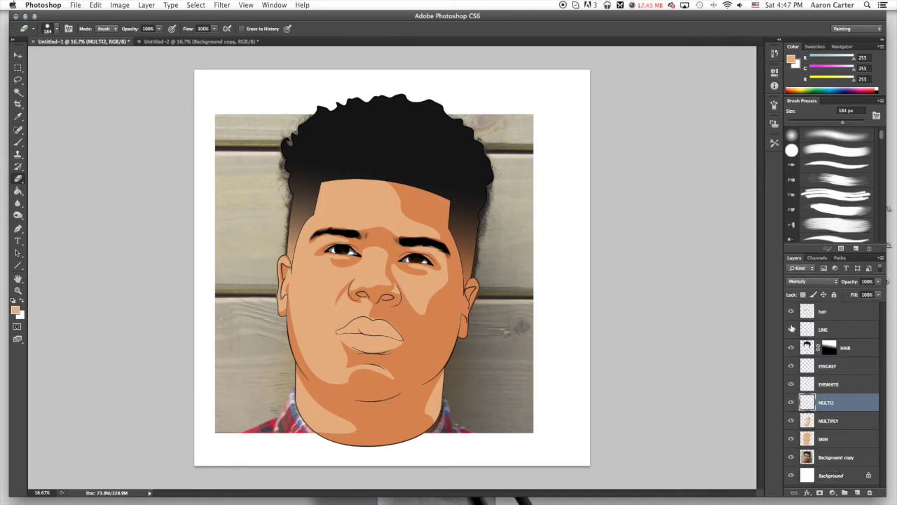
Hide the SKIN layer so the photo can be traced with the Pen tool
key("super+equal")
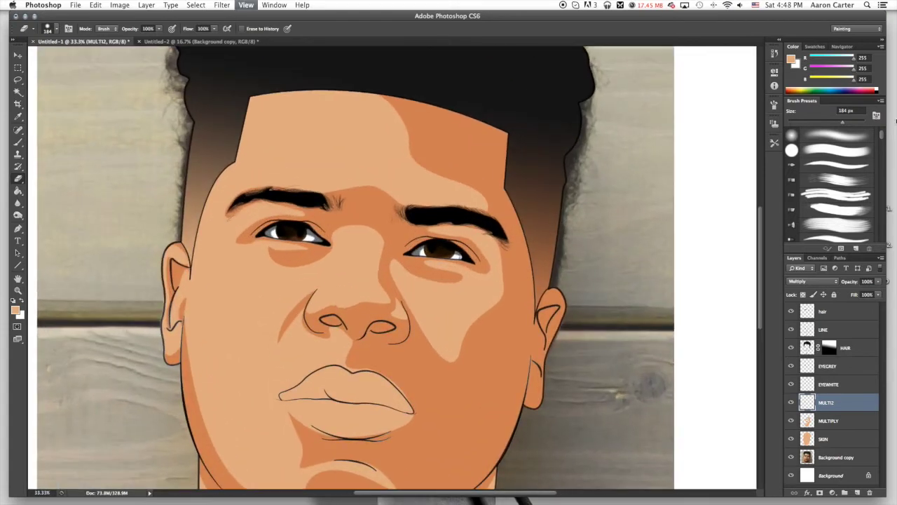
left_click(792, 440)
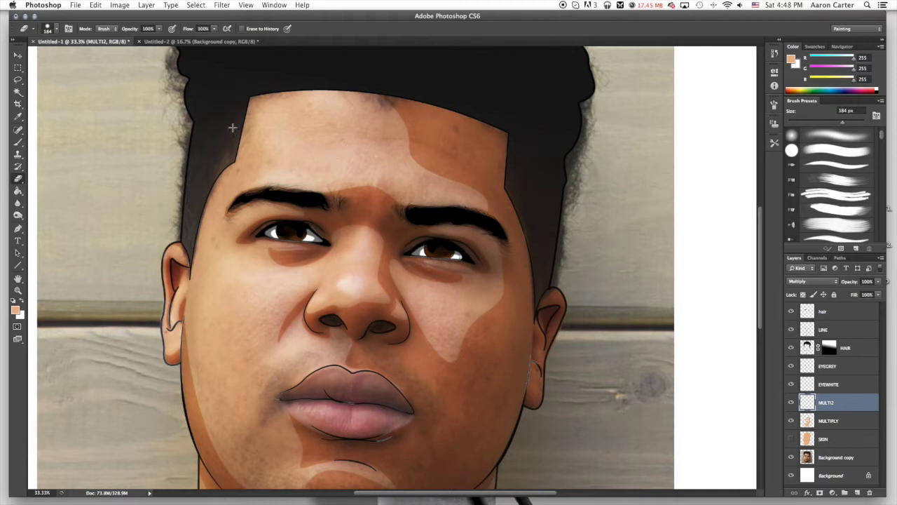
left_click(19, 228)
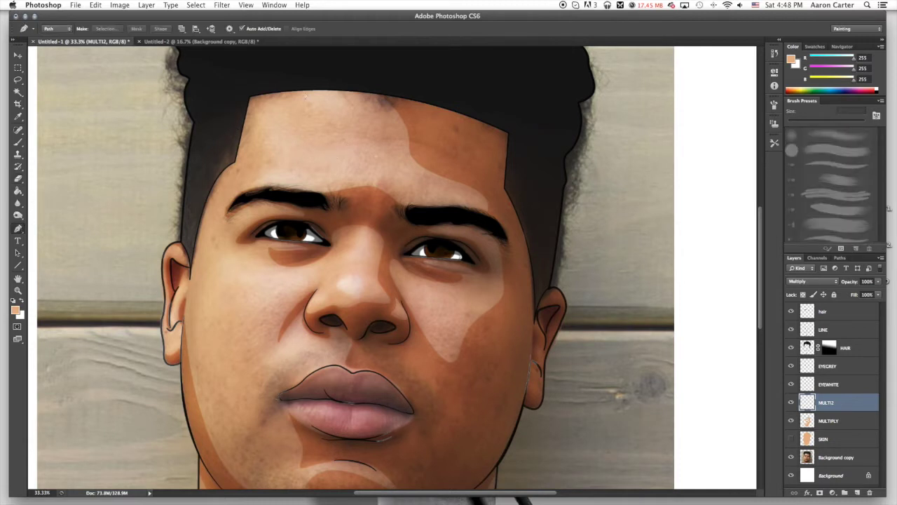
Trace a closed shadow shape on the MULTIPLY layer along the left side of the forehead, from the hairline past the eyebrow's outer end and temple
left_click(826, 419)
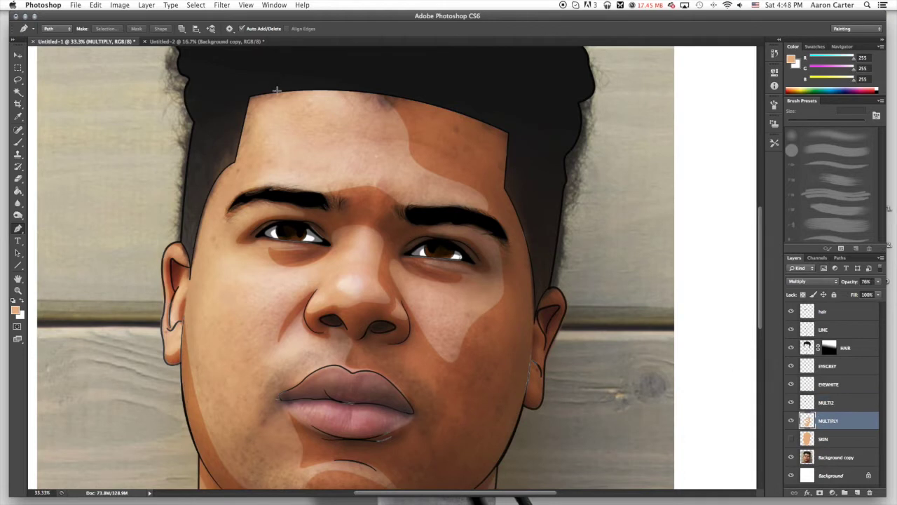
left_click(314, 91)
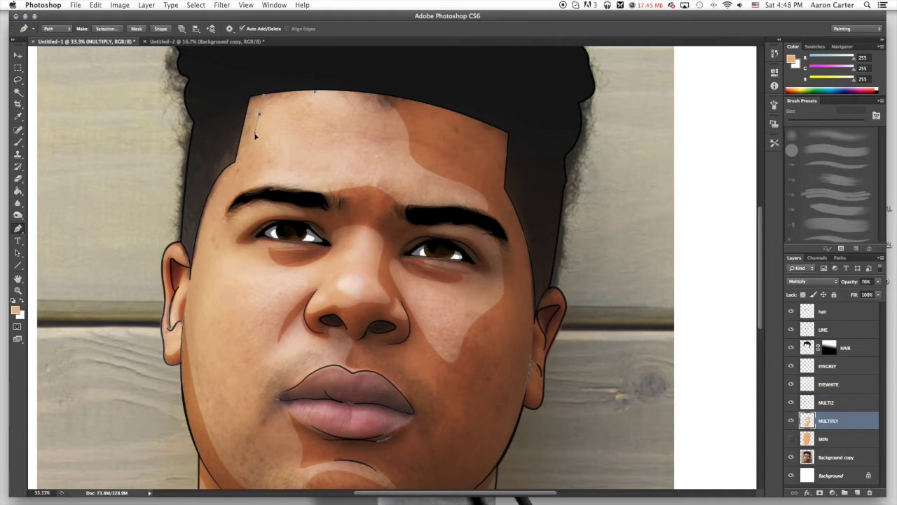
left_click_drag(268, 167, 260, 205)
left_click_drag(229, 221, 229, 231)
key("super+z")
left_click_drag(218, 240, 228, 216)
left_click_drag(182, 326, 188, 427)
left_click_drag(208, 195, 237, 97)
left_click(208, 195, "alt")
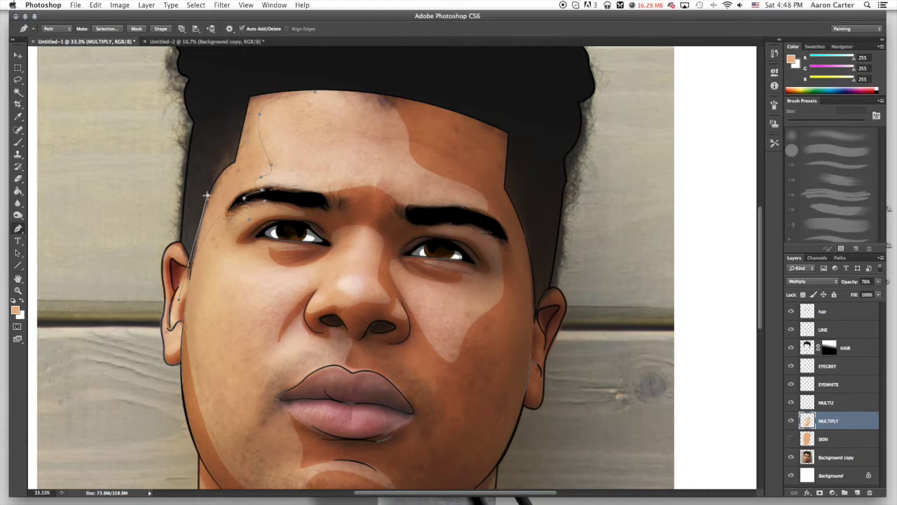
left_click_drag(236, 161, 254, 157)
left_click(249, 95)
left_click_drag(316, 92, 327, 98)
Fill the left forehead and temple path with the foreground skin tone on the MULTIPLY layer and delete the path
right_click(468, 164)
left_click(485, 214)
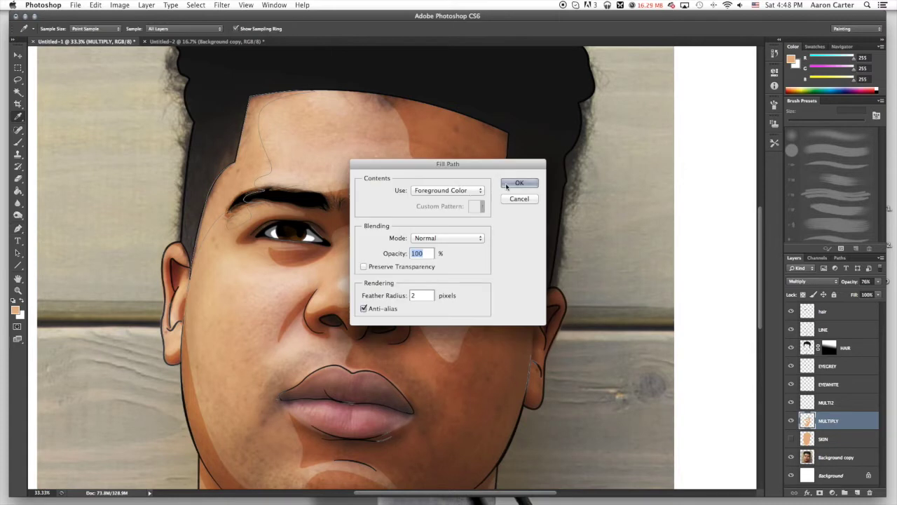
left_click(519, 183)
right_click(482, 176)
left_click(498, 188)
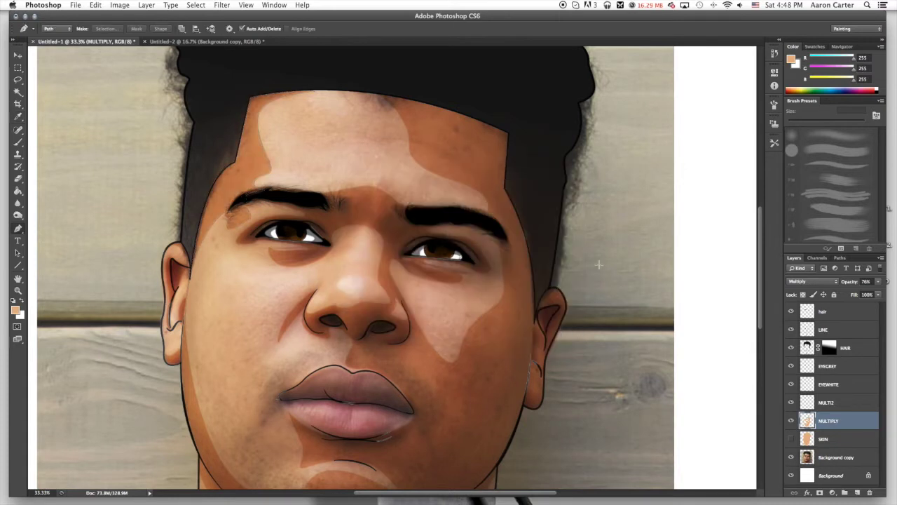
Trace two highlight shapes inside the upper lip with the Pen tool on the MULTI2 layer
left_click(821, 405)
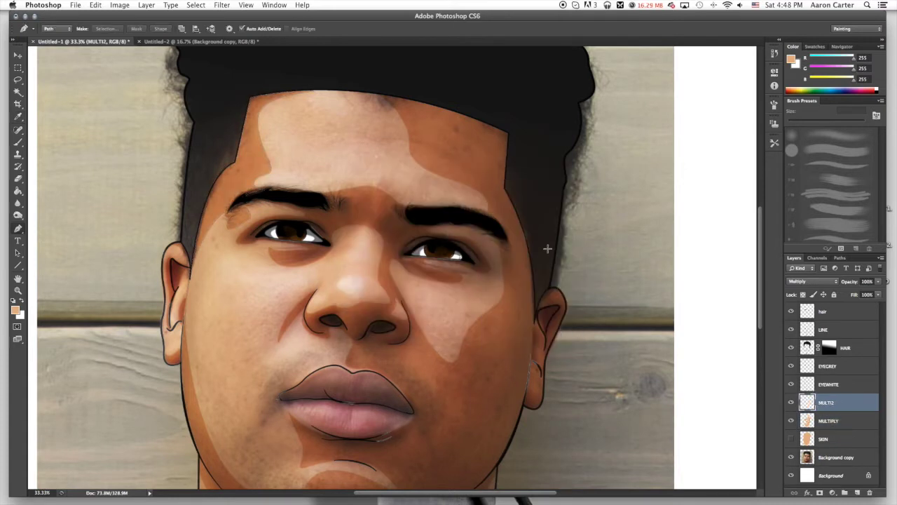
scroll(372, 194, "down", 5)
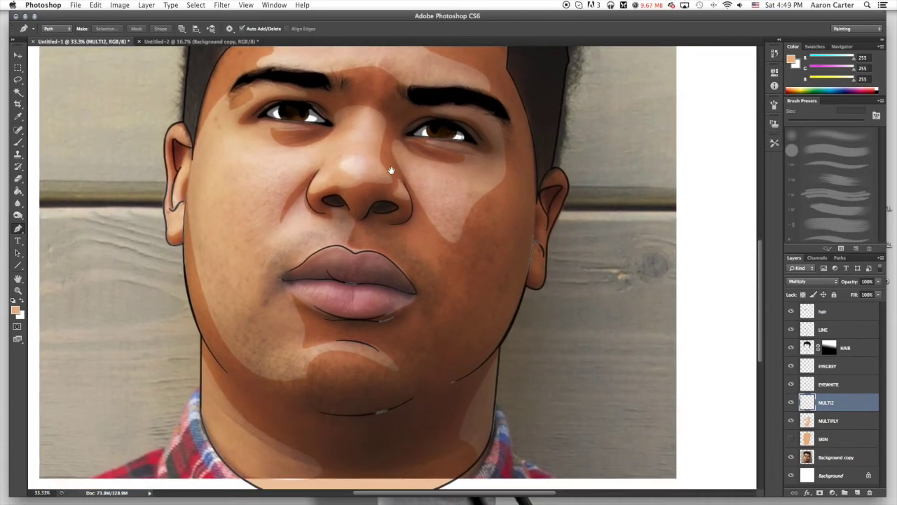
left_click_drag(391, 171, 377, 265)
scroll(377, 265, "down", 5)
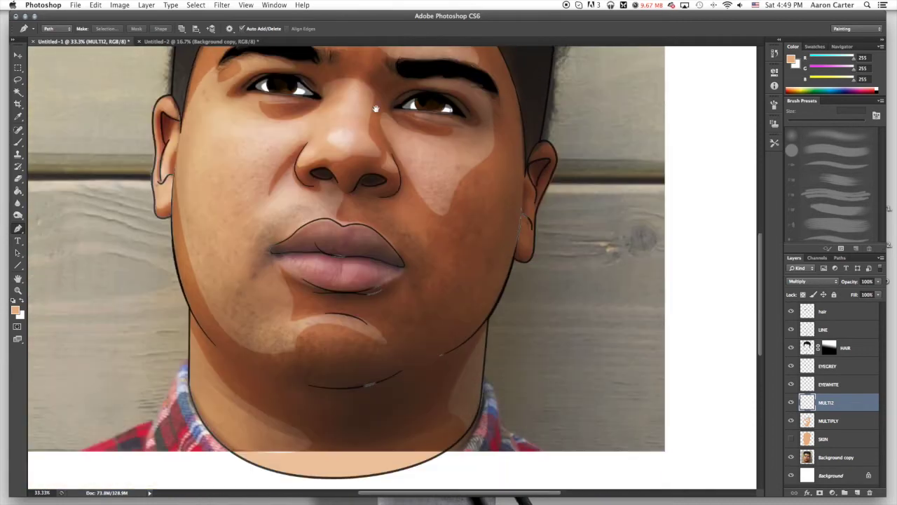
key("super+equal")
key("super+equal")
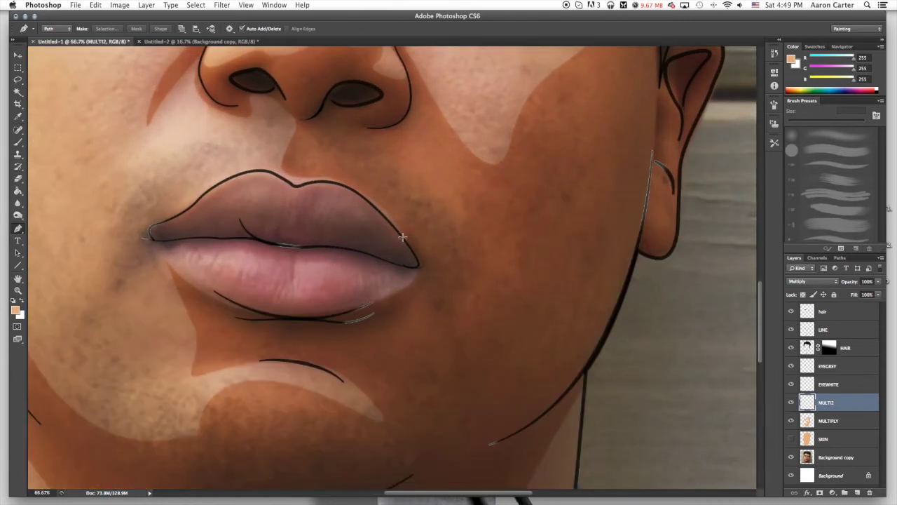
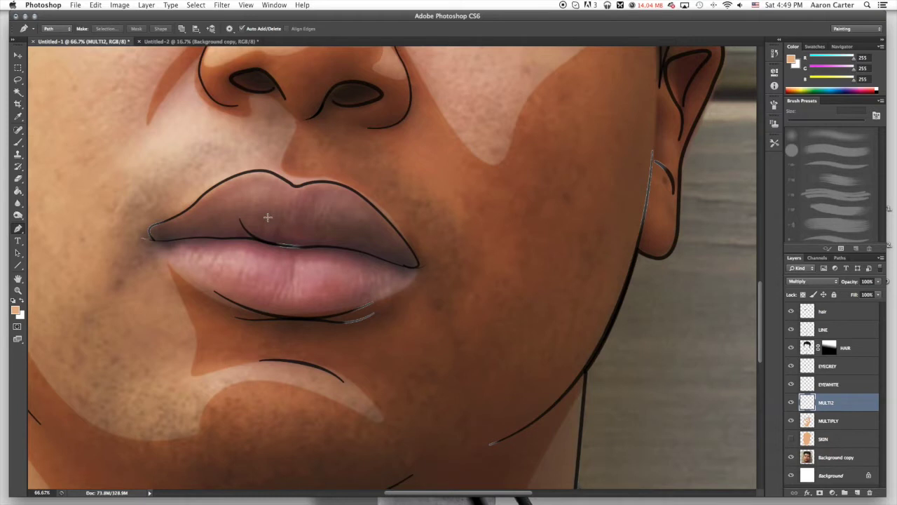
scroll(267, 220, "up", 1)
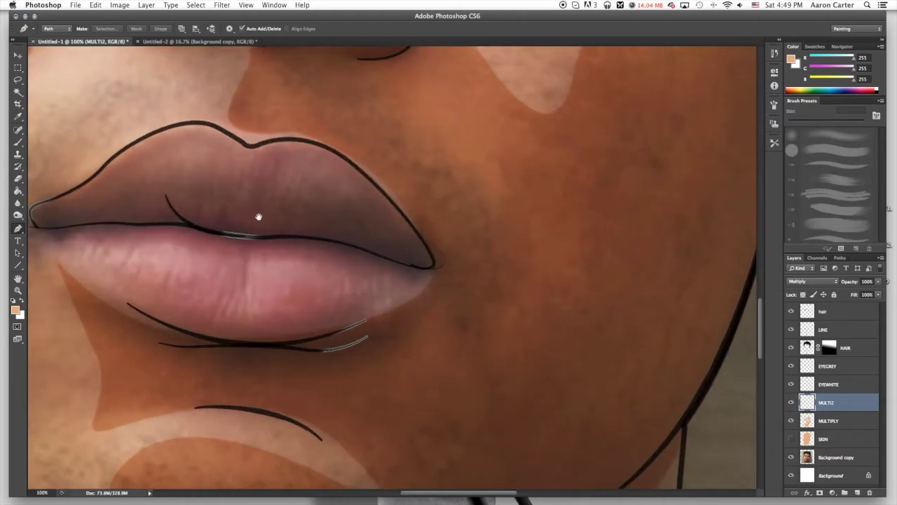
scroll(260, 214, "left", 2)
left_click(251, 139)
left_click_drag(159, 182, 123, 211)
left_click_drag(187, 198, 392, 211)
Trace a closed Pen path around the whole upper lip, following the mouth line and the lip's outer contour around the two highlights
left_click_drag(406, 173, 447, 265)
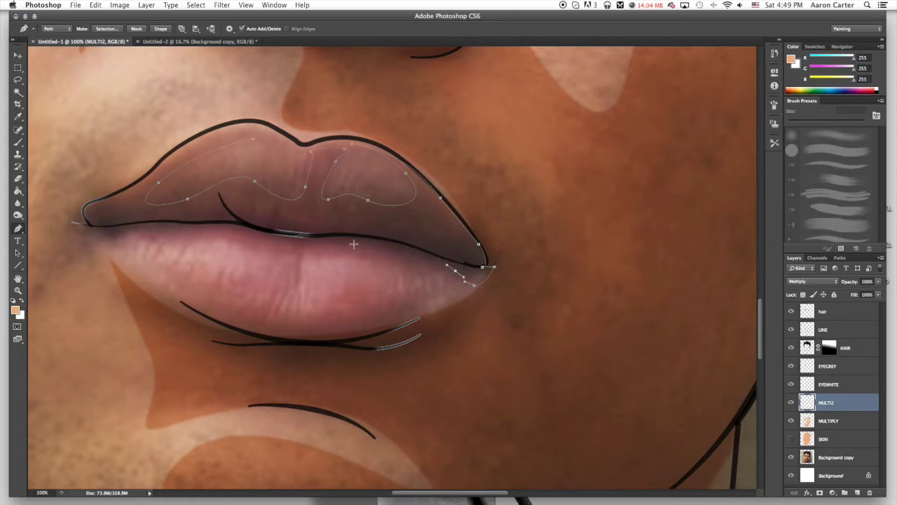
left_click_drag(349, 239, 321, 241)
left_click_drag(238, 224, 156, 230)
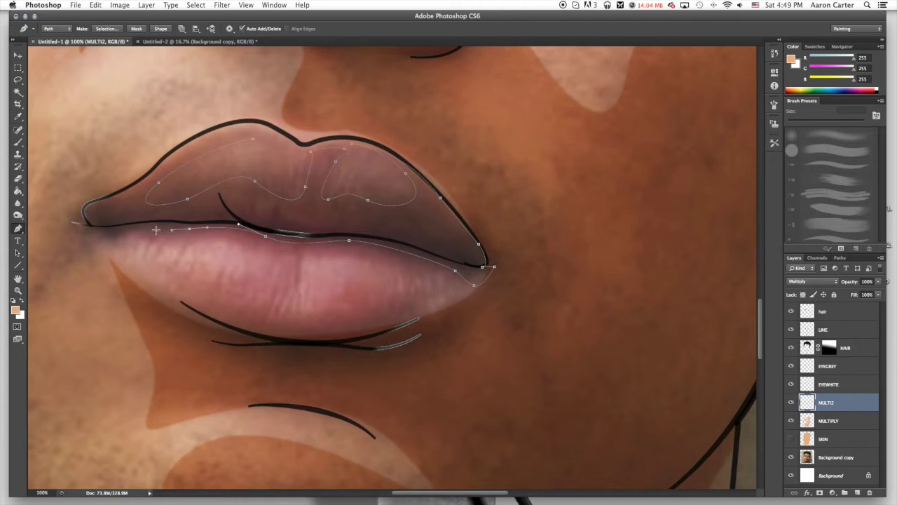
left_click_drag(87, 223, 116, 207)
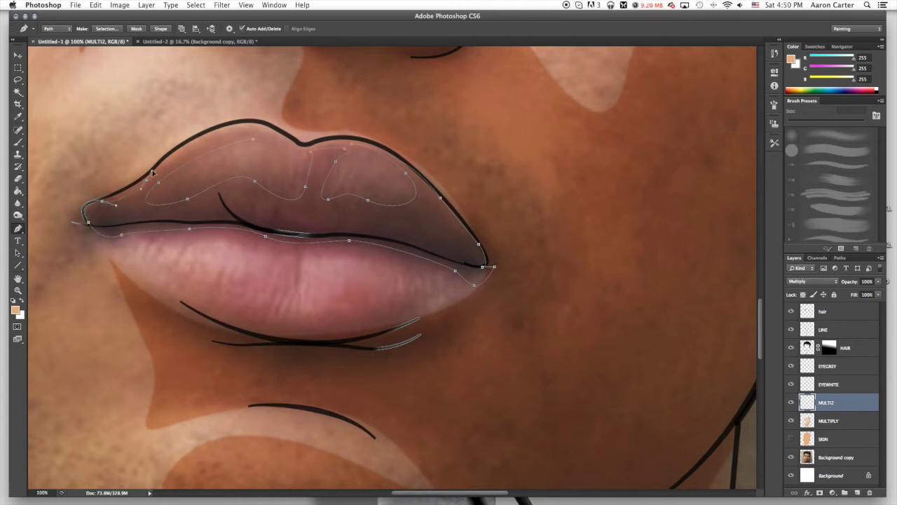
left_click_drag(215, 128, 254, 139)
Fill the upper lip path with the foreground color on the MULTI2 layer and delete the path
right_click(387, 149)
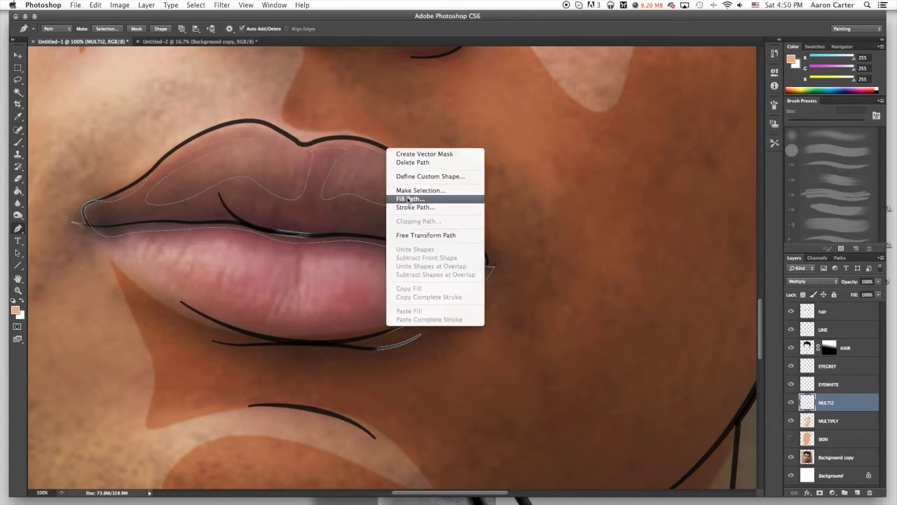
left_click(409, 200)
left_click(520, 181)
right_click(416, 169)
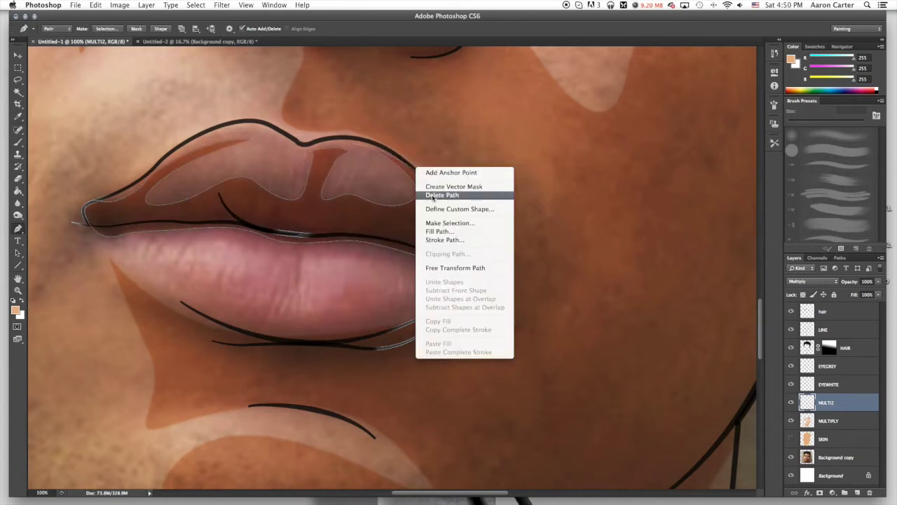
left_click(433, 196)
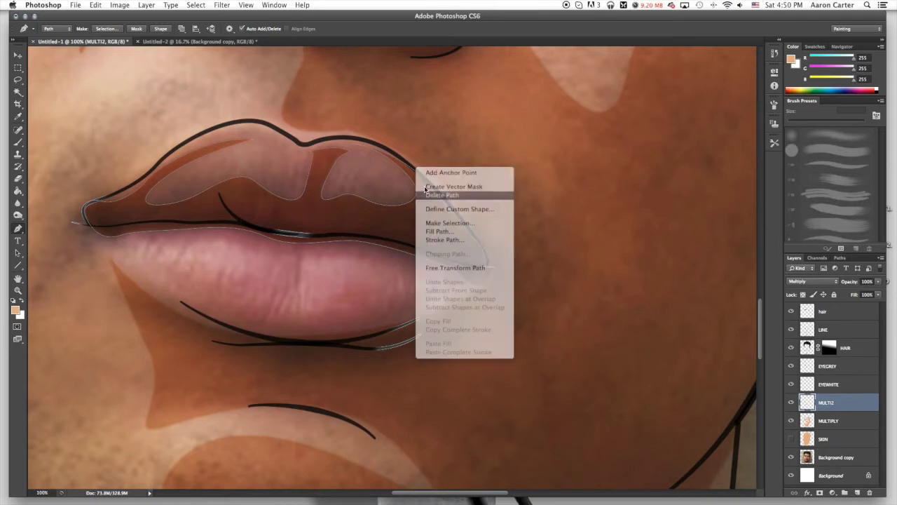
left_click(184, 303)
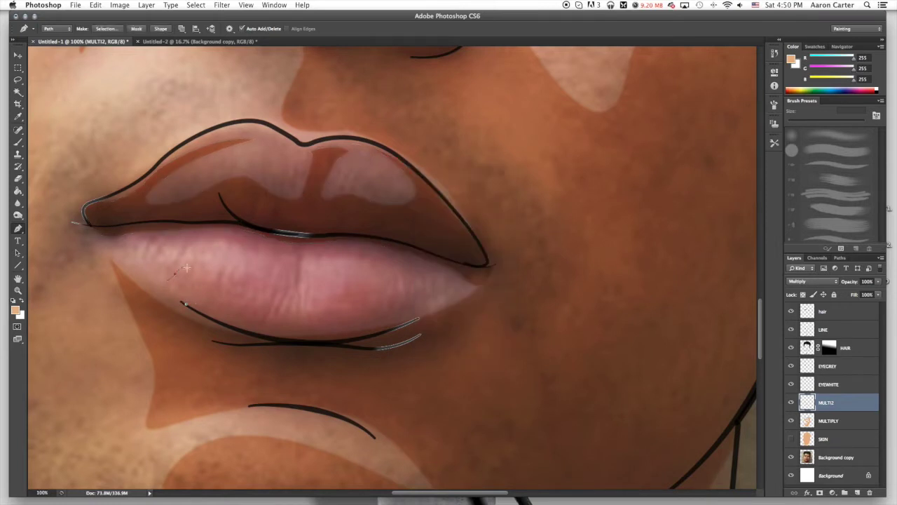
left_click_drag(185, 267, 221, 279)
left_click(238, 299)
left_click_drag(330, 307, 378, 289)
left_click_drag(283, 260, 286, 258)
left_click_drag(268, 261, 256, 256)
left_click_drag(188, 227, 232, 228)
left_click(311, 233)
left_click_drag(361, 233, 451, 255)
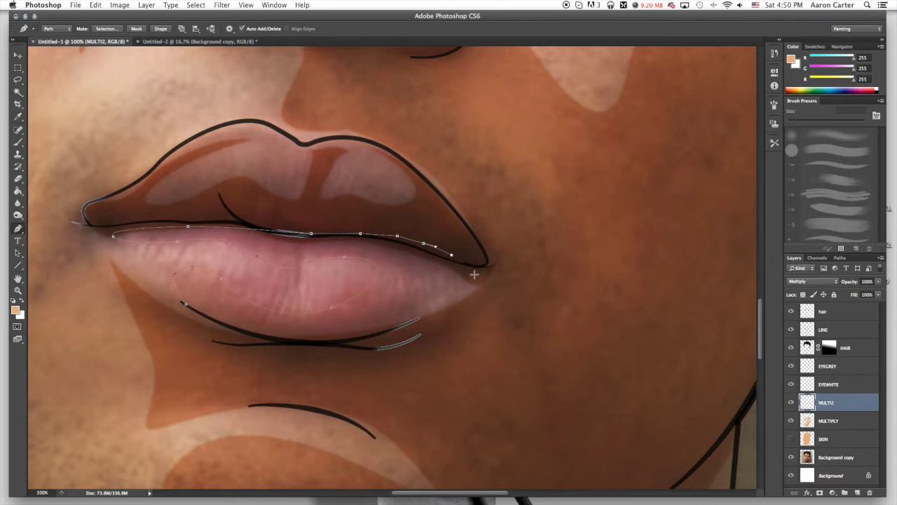
right_click(434, 203)
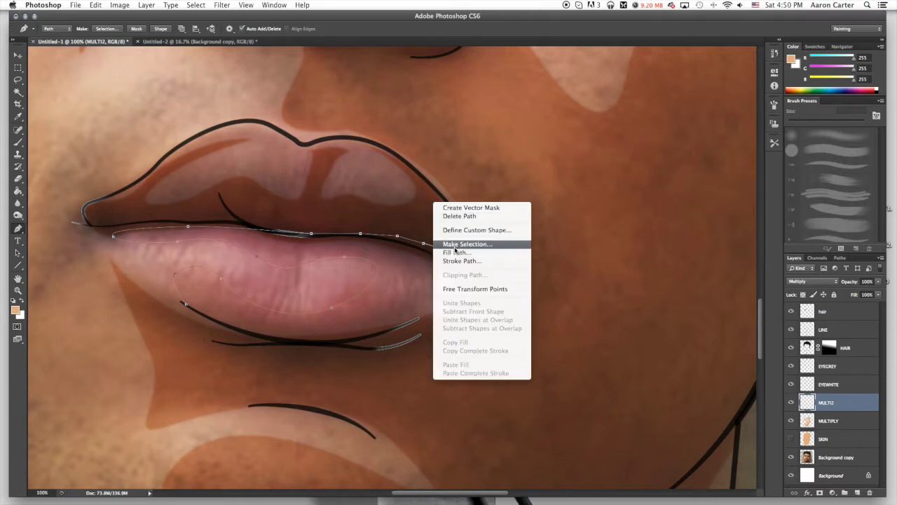
left_click(453, 217)
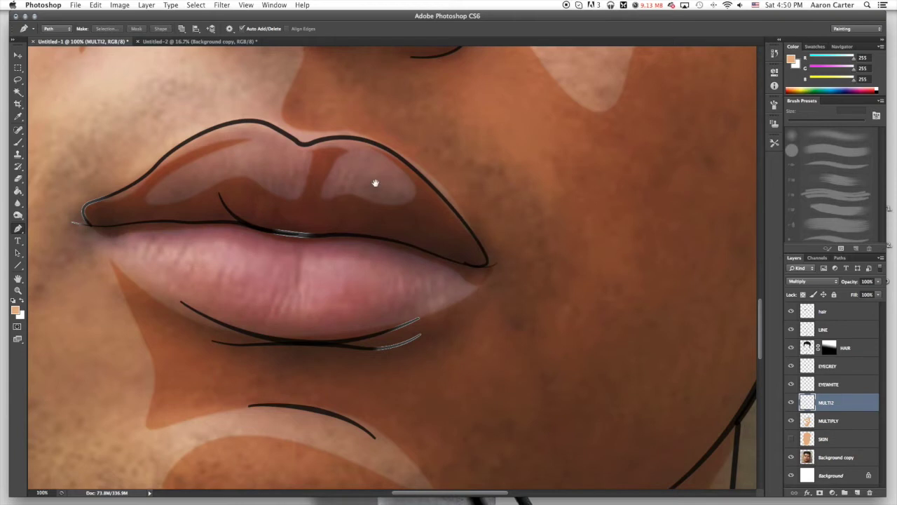
Trace a closed, curved shadow shape in the forehead corner on the picture's right side, following the hairline from mid-forehead to the temple
scroll(357, 206, "up", 5)
scroll(356, 206, "up", 15)
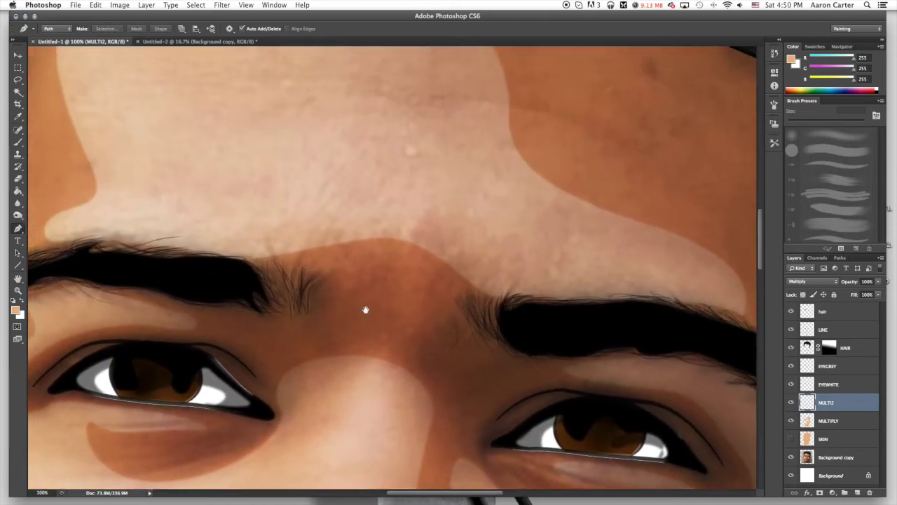
key("super+minus")
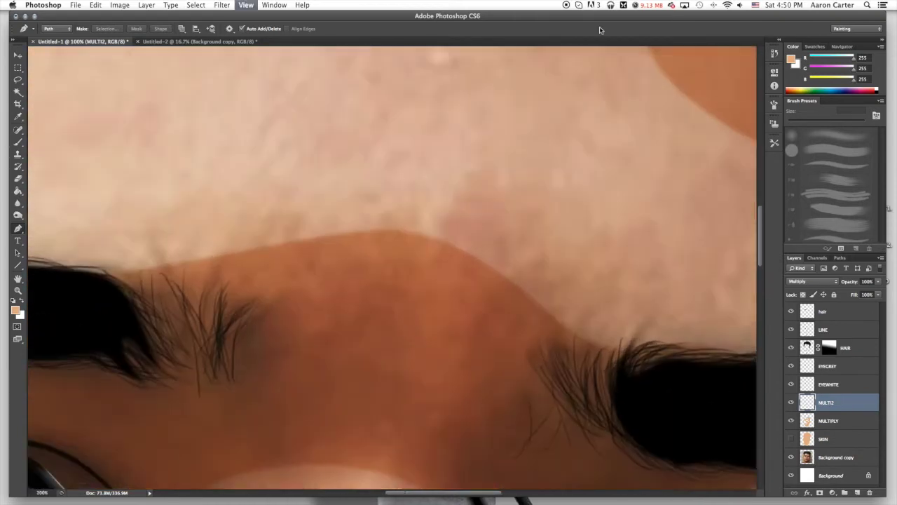
key("super+minus")
scroll(371, 212, "down", 2)
scroll(370, 212, "right", 2)
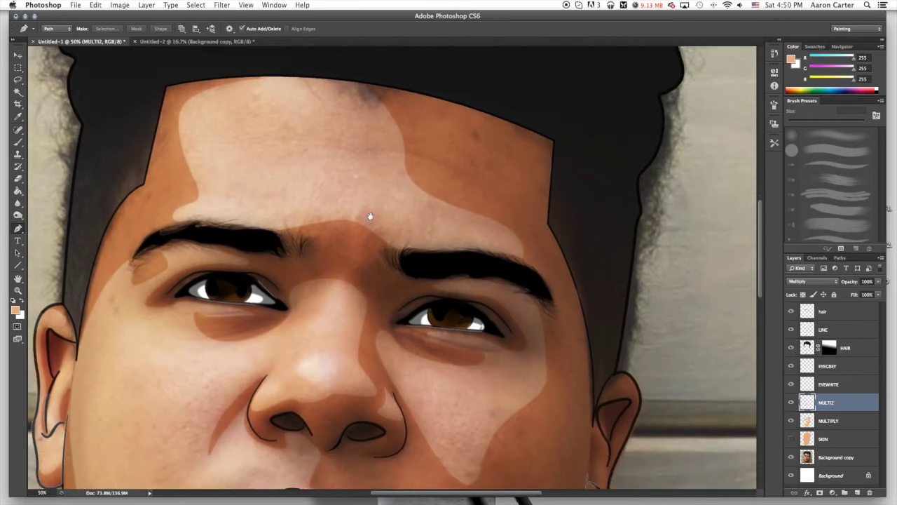
left_click(356, 82)
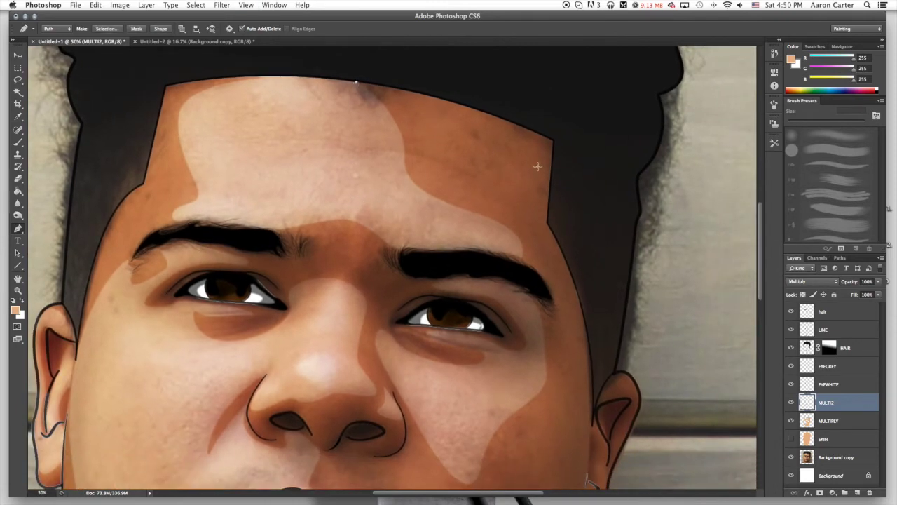
left_click_drag(544, 137, 546, 323)
left_click(548, 221, "alt")
left_click(555, 139)
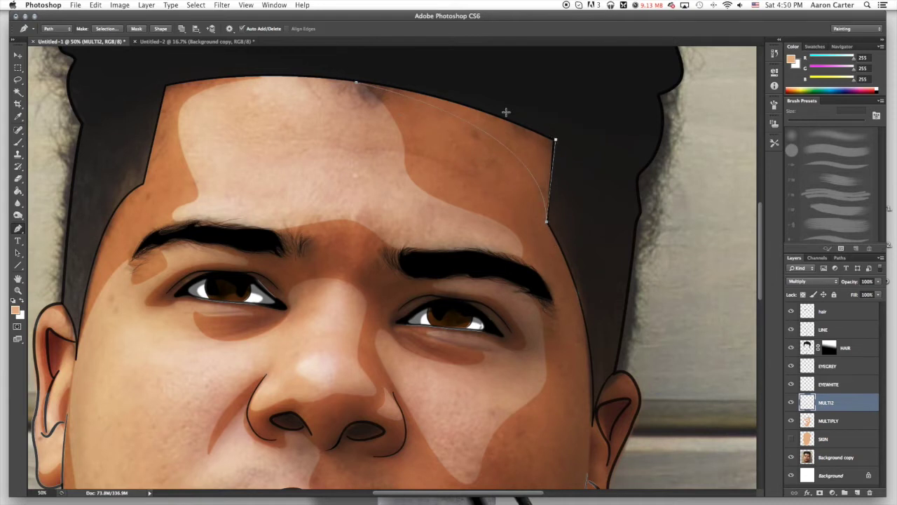
left_click(358, 85)
Fill the forehead corner path with the foreground color on the MULTI2 layer and delete the path
right_click(404, 121)
left_click(408, 170)
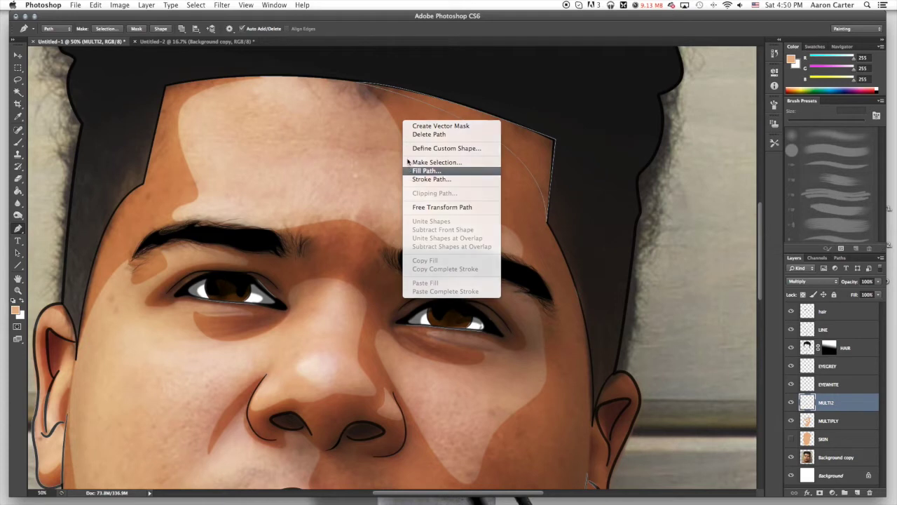
left_click(509, 181)
right_click(485, 167)
left_click(510, 180)
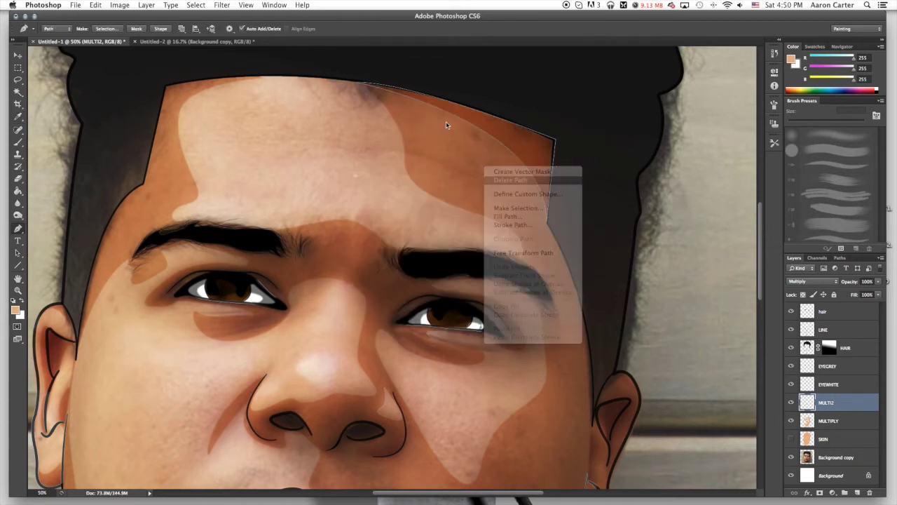
Shade the upper inner hollow of the ear on the picture's right side with a Pen path filled with the foreground color, removing the path
scroll(390, 236, "down", 10)
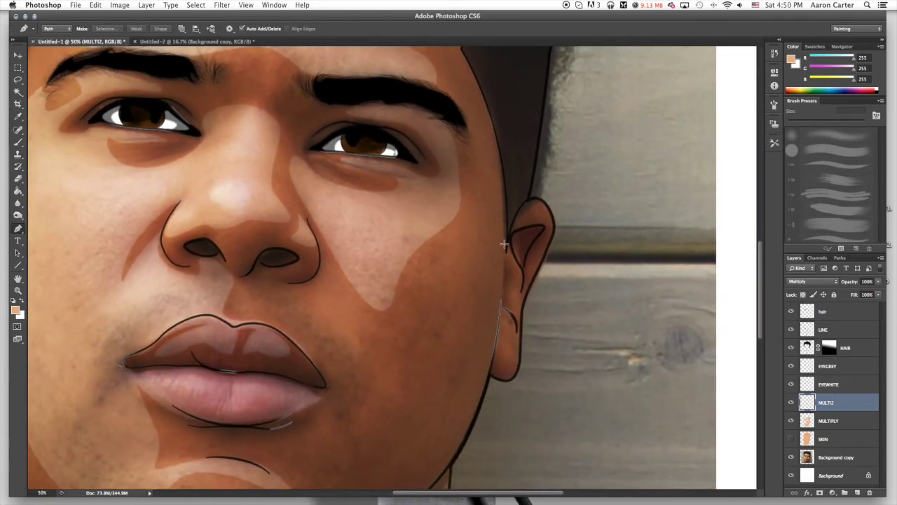
left_click(520, 270)
left_click_drag(516, 236, 534, 240)
left_click_drag(522, 271, 524, 282)
right_click(553, 230)
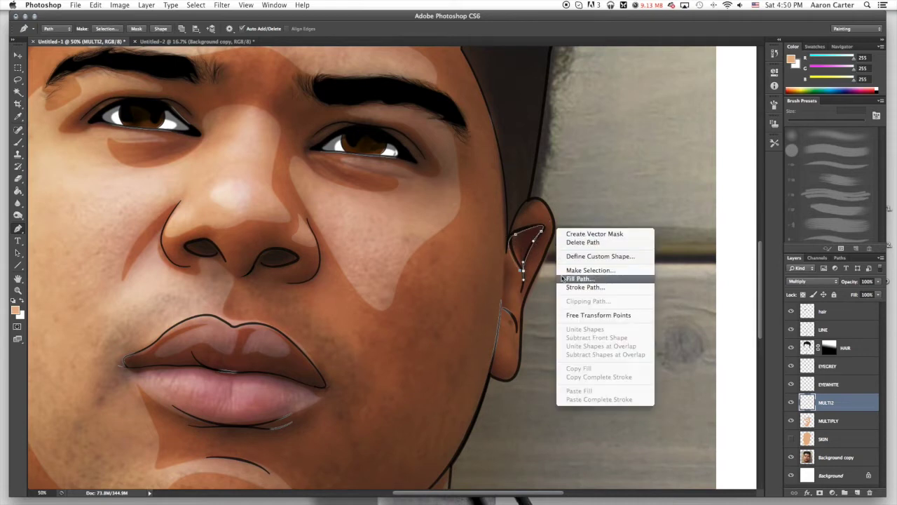
left_click(564, 282)
left_click(519, 183)
right_click(531, 181)
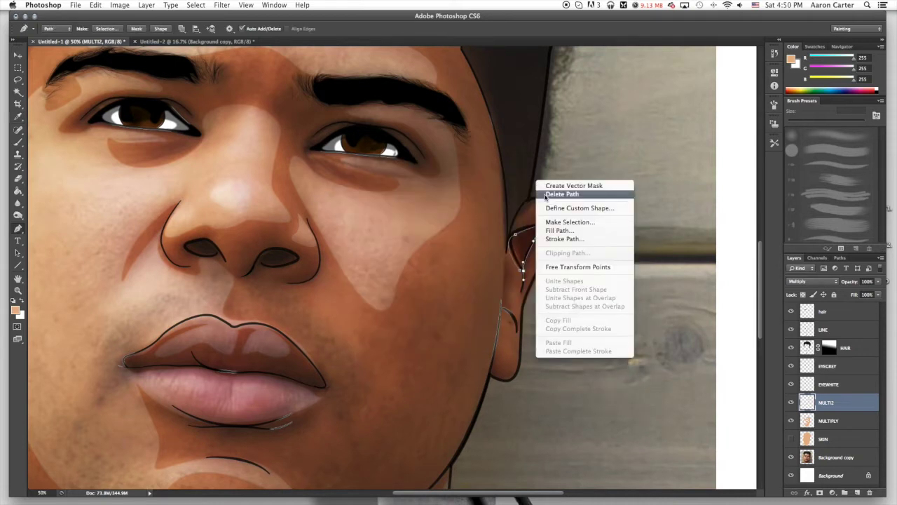
left_click(551, 194)
Shade the ear's top rim with a closed Pen path filled with the foreground color, and delete the path
left_click_drag(544, 202, 537, 198)
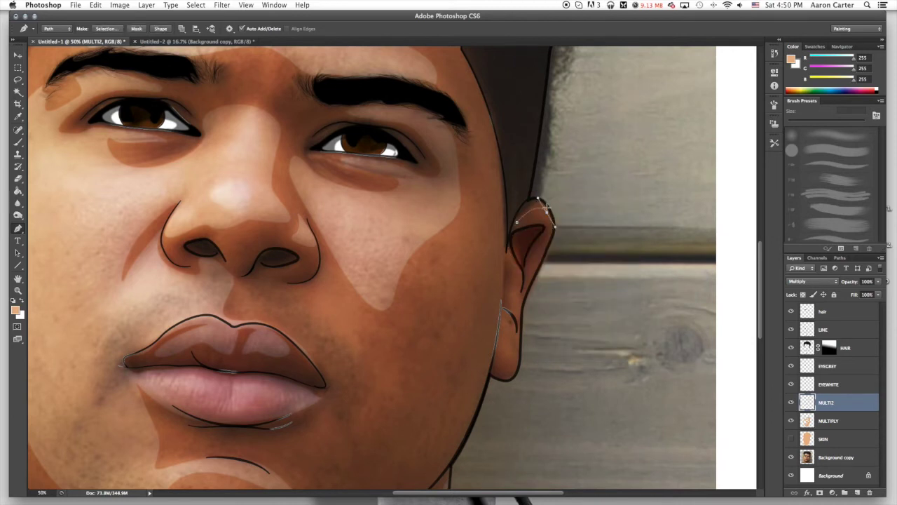
left_click(518, 224)
right_click(553, 195)
left_click(582, 247)
left_click(519, 183)
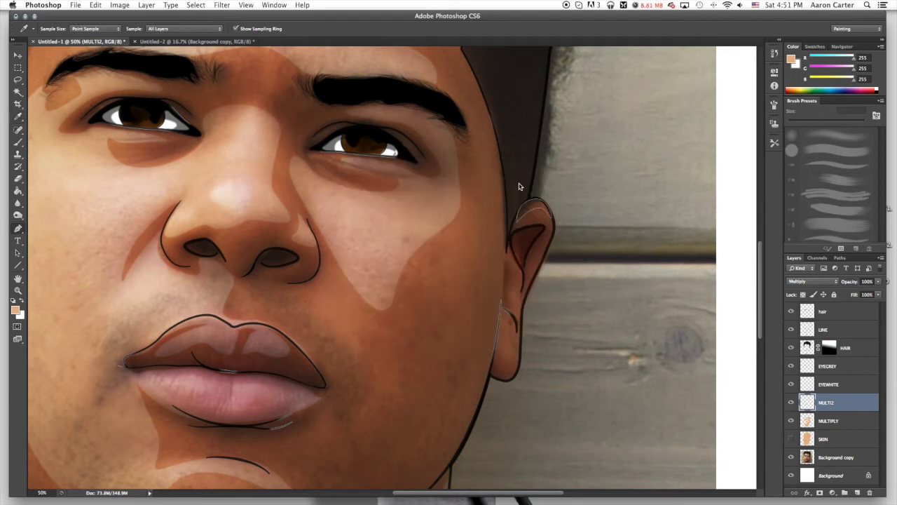
right_click(527, 180)
left_click(535, 192)
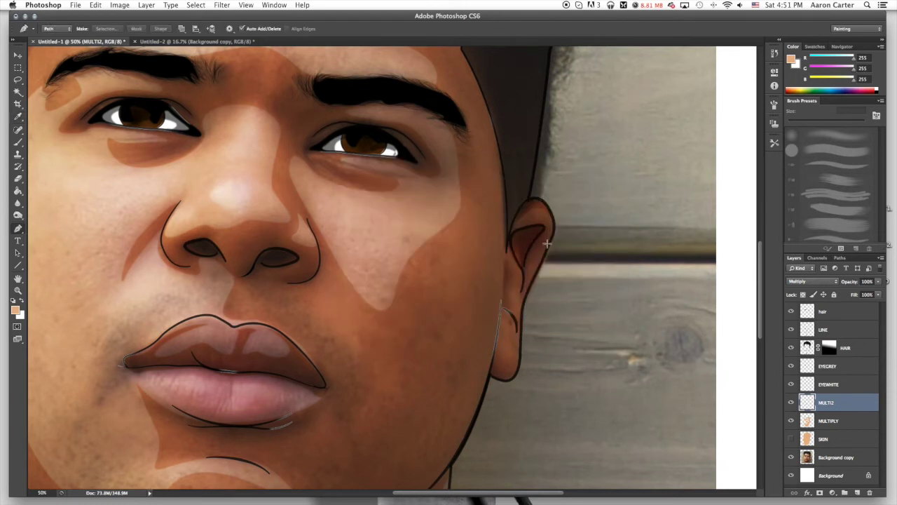
Shade the strip between the ear's inner fold and its outer edge with a foreground-colored path fill, and delete the path
left_click(522, 267)
left_click_drag(524, 298, 515, 261)
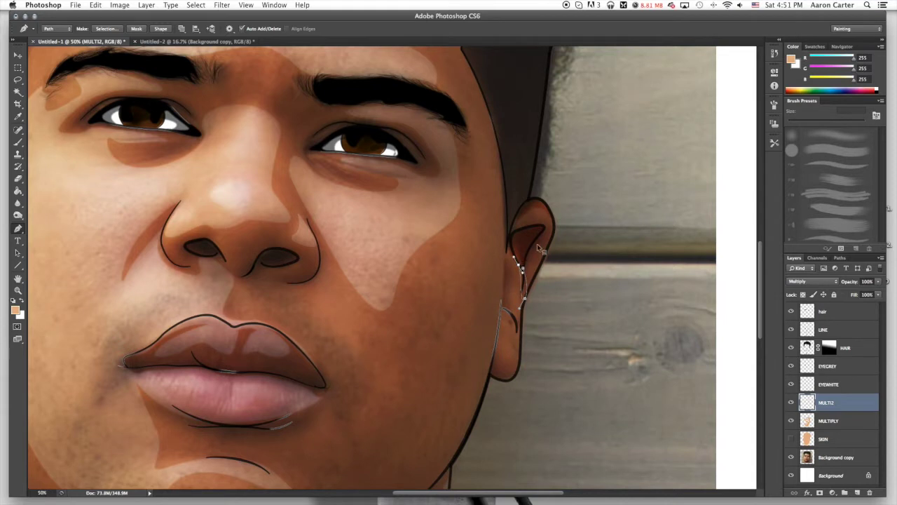
right_click(537, 244)
left_click(553, 293)
left_click(515, 183)
right_click(516, 184)
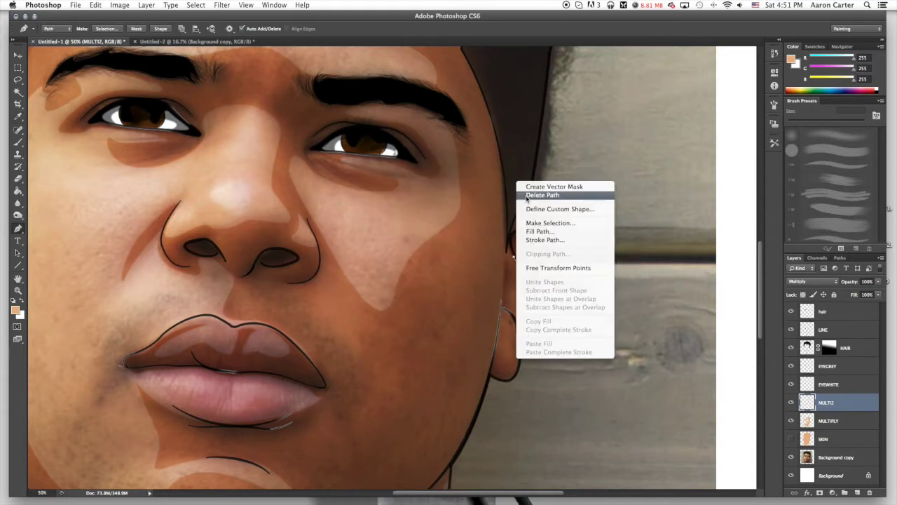
left_click(536, 192)
Shade the narrow strip where the ear meets the face, down to the earlobe crease, with a foreground-colored path fill, removing the path
left_click(509, 256)
left_click_drag(512, 280, 517, 329)
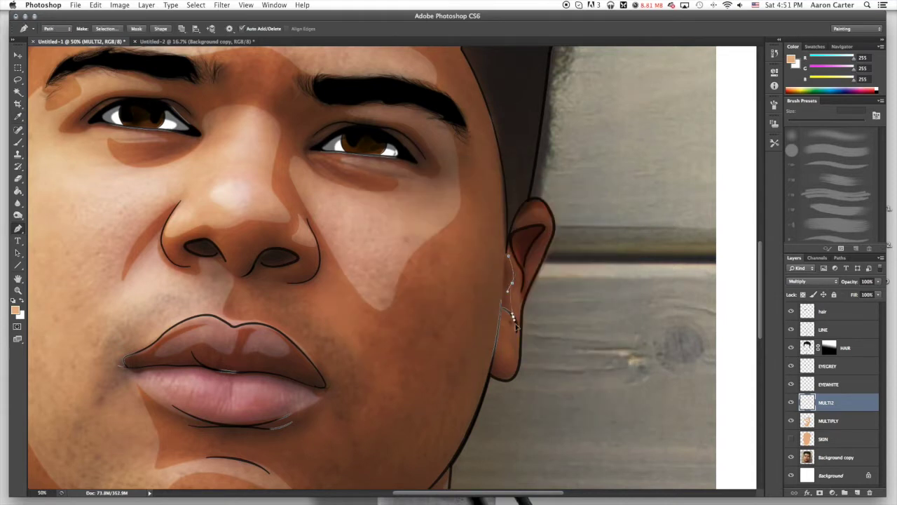
left_click(507, 256)
right_click(525, 203)
left_click(542, 252)
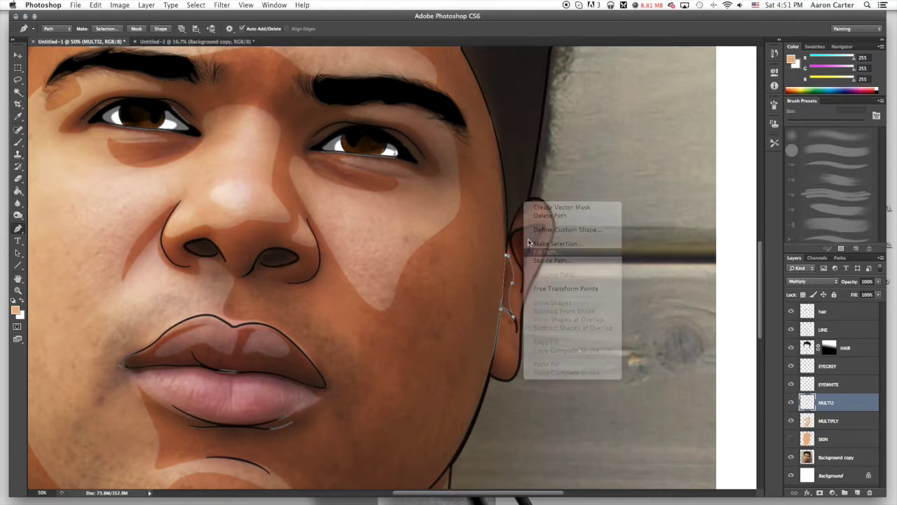
left_click(521, 186)
left_click(548, 195)
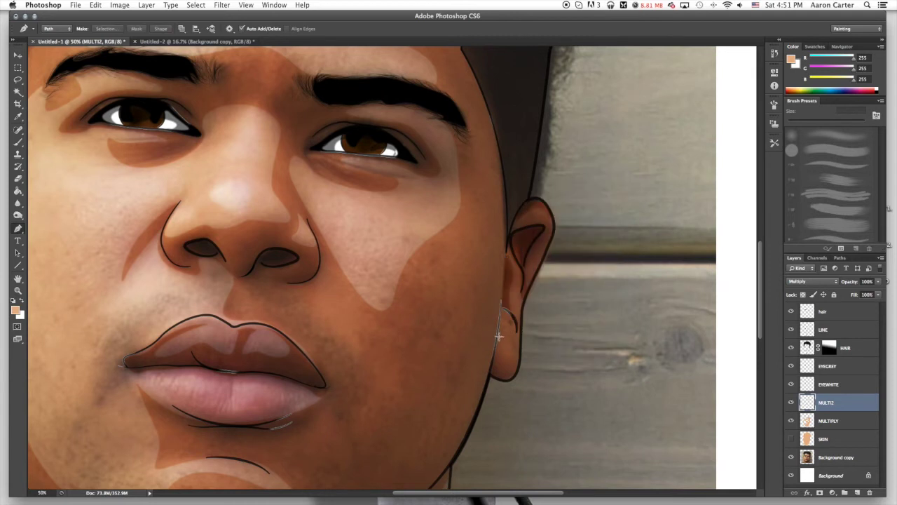
Trace a closed shadow shape along the face side and lower edge of the earlobe with the Pen tool
left_click(496, 338)
left_click(496, 366)
left_click(507, 369)
left_click(517, 370)
left_click_drag(516, 358, 520, 352)
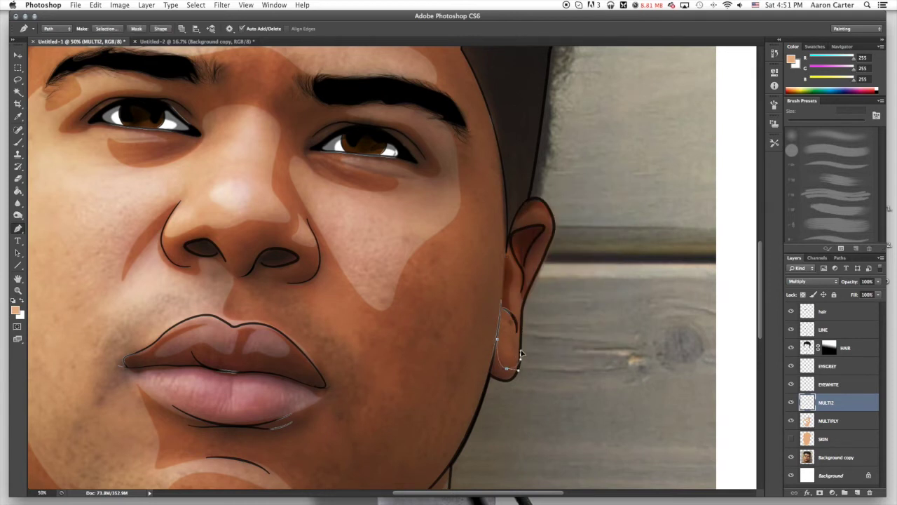
left_click(508, 382)
left_click(489, 375)
left_click(497, 339)
Fill the earlobe path with the foreground color on the MULTI2 layer and delete the path
right_click(525, 277)
left_click(538, 327)
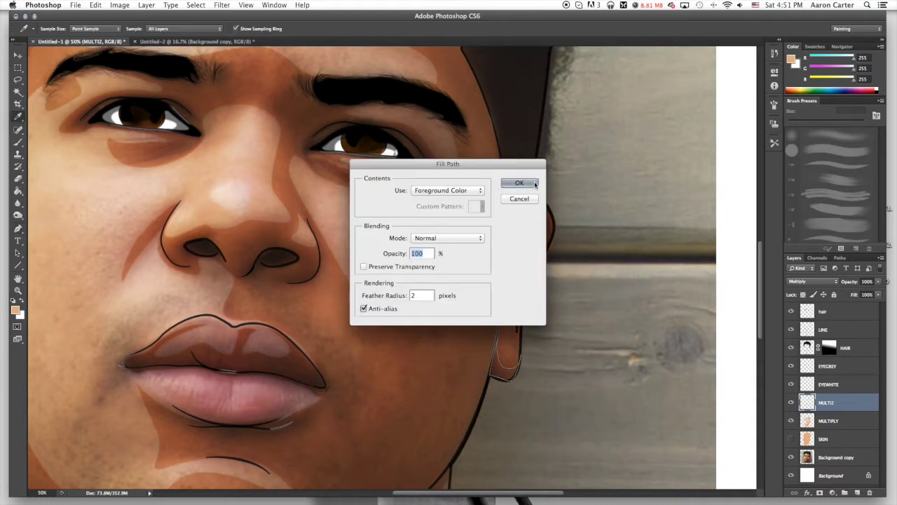
left_click(523, 181)
right_click(523, 185)
left_click(549, 196)
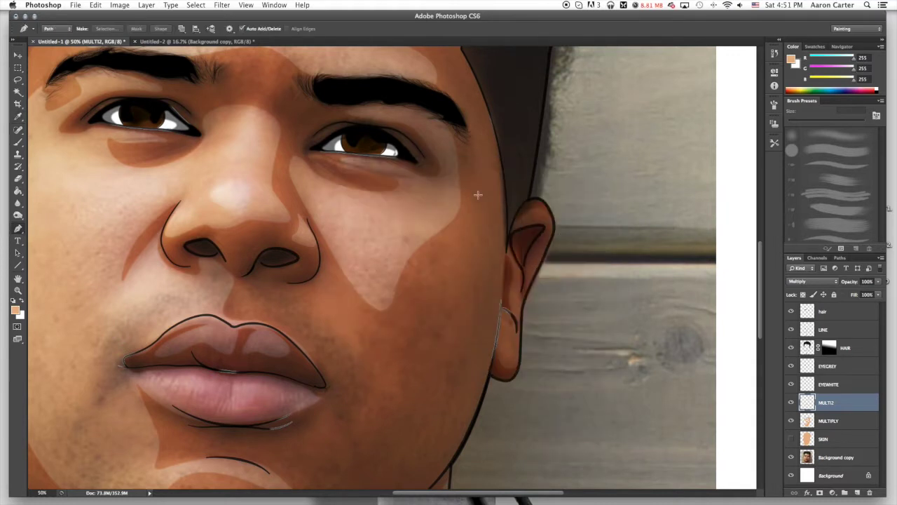
Shade around the nostril on the picture's right side with a closed Pen path filled with the foreground color, and delete the path
left_click_drag(266, 304, 362, 257)
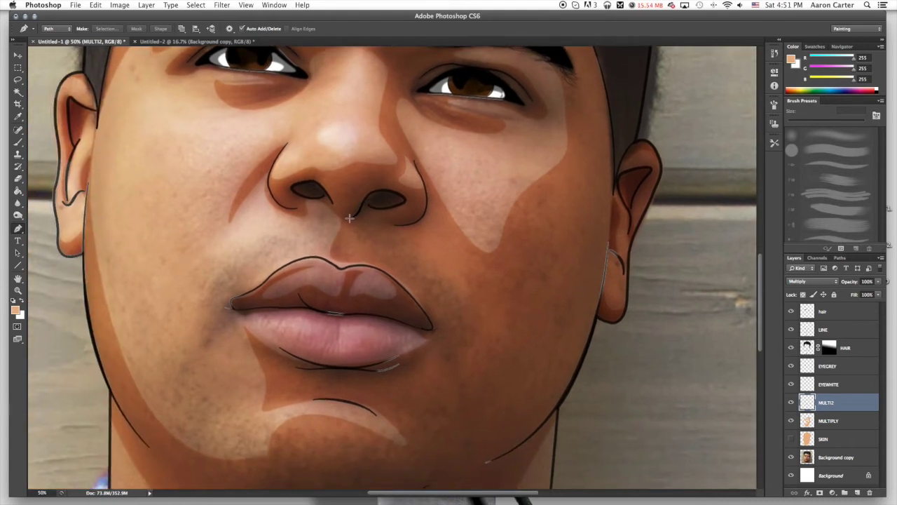
left_click(349, 217)
left_click_drag(363, 212, 415, 212)
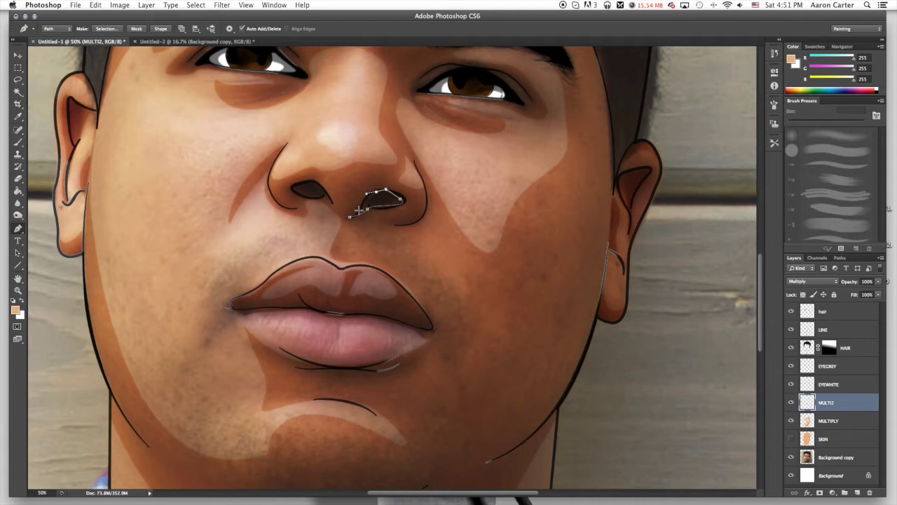
left_click(349, 217)
right_click(407, 172)
left_click(431, 225)
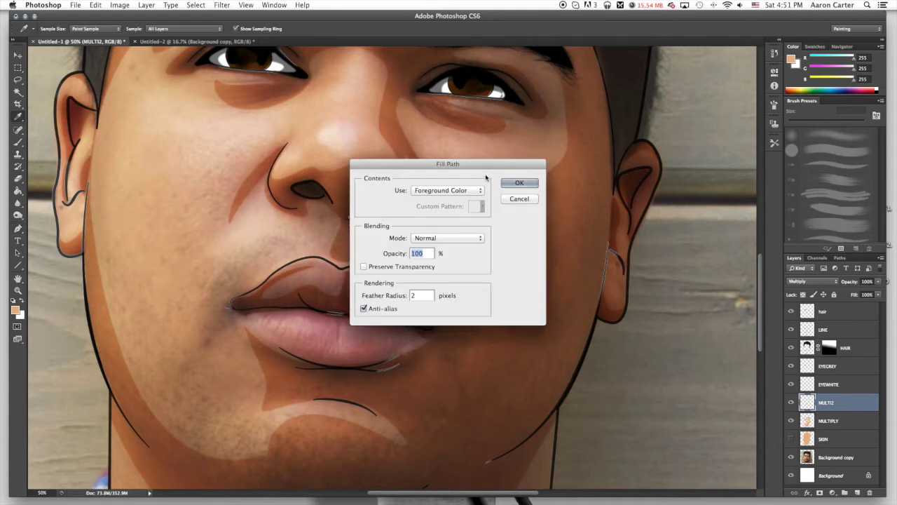
left_click(519, 182)
right_click(324, 184)
left_click(350, 195)
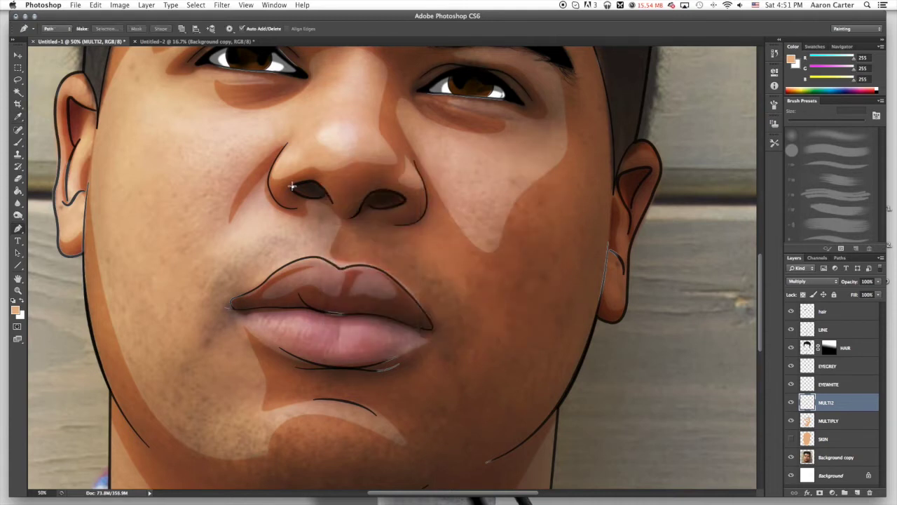
Shade the nostril opening on the picture's left side with a closed Pen path filled with the foreground color, and delete the path
left_click(292, 185)
left_click_drag(321, 196, 325, 193)
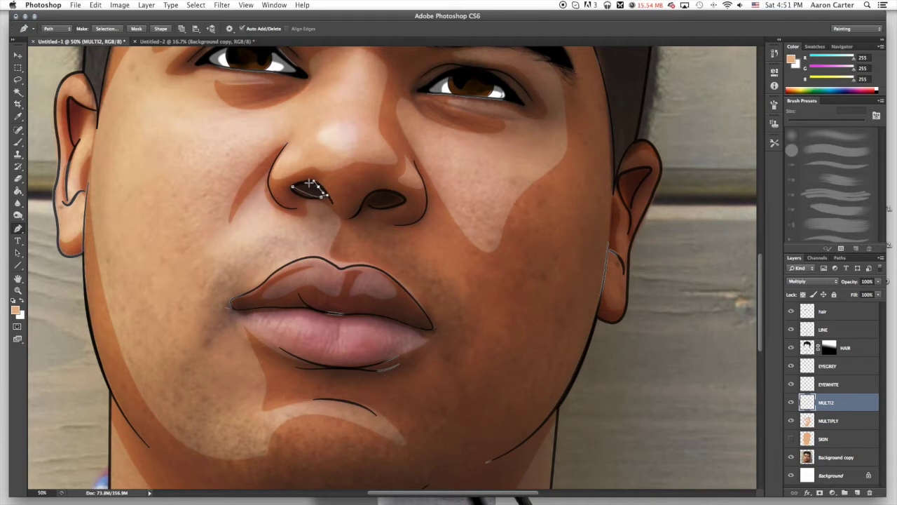
left_click(292, 187)
right_click(346, 159)
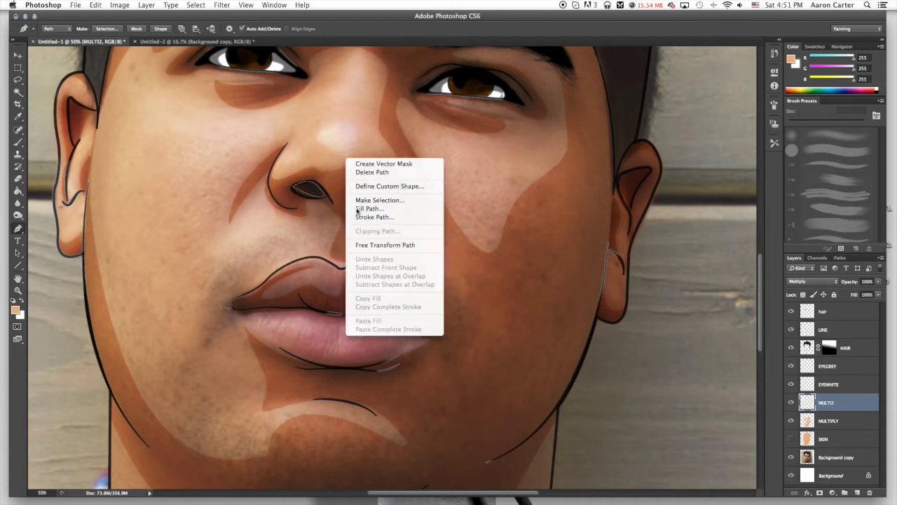
left_click(364, 209)
left_click(518, 184)
right_click(404, 163)
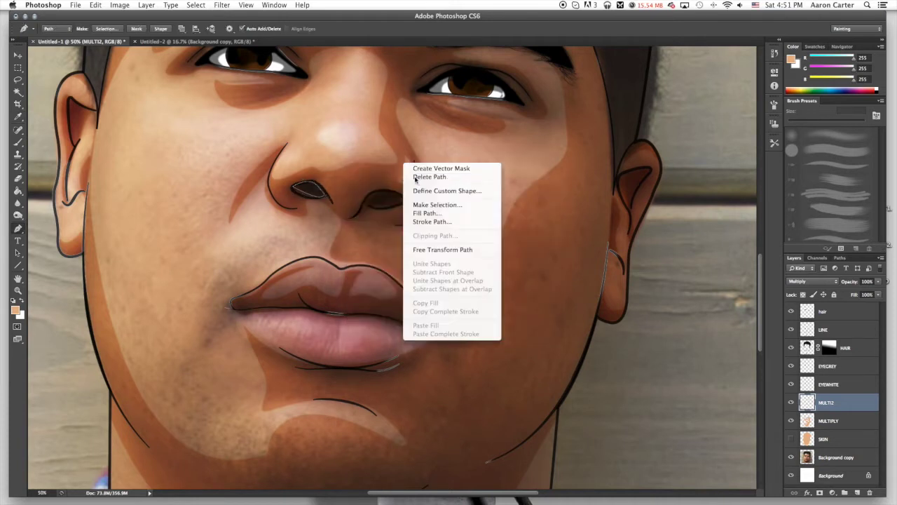
left_click(414, 177)
Shade the inner hollow of the ear on the picture's left with a closed Pen path filled with the foreground color, and delete the path
left_click_drag(381, 120, 313, 318)
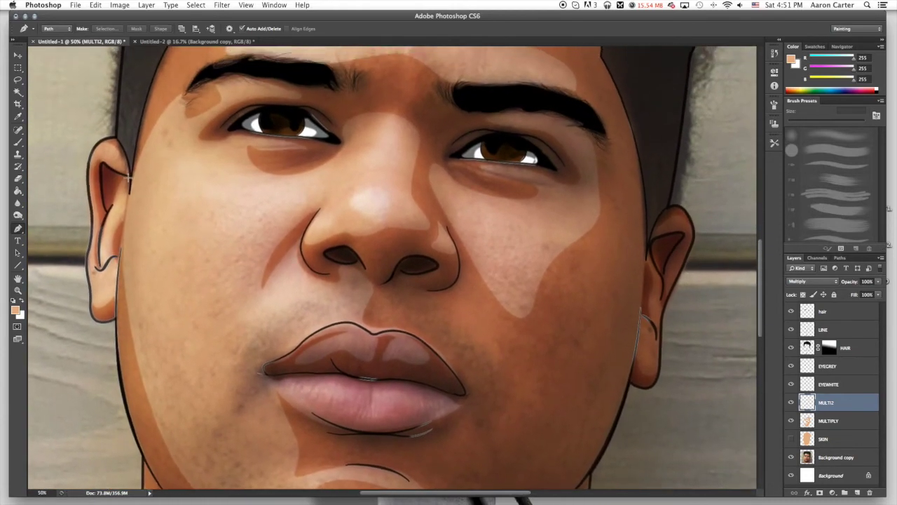
left_click(104, 163)
left_click(100, 187)
left_click_drag(104, 198, 110, 196)
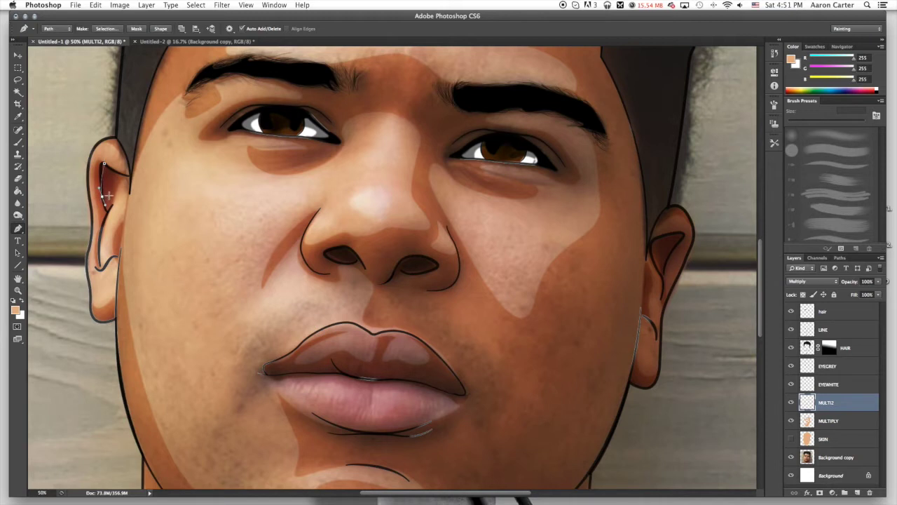
left_click(110, 170)
right_click(145, 148)
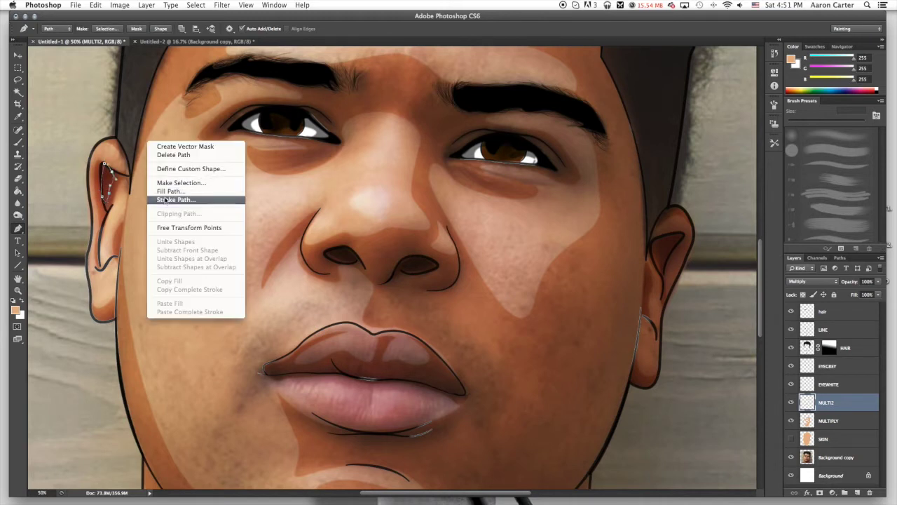
left_click(167, 199)
left_click(515, 185)
right_click(420, 176)
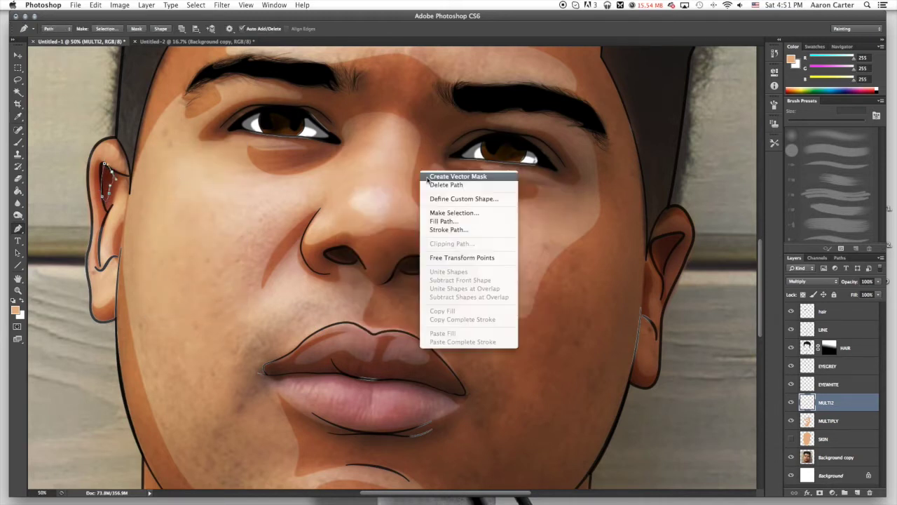
left_click(431, 186)
Trace the upper edge of the neck shadow with the Pen tool, from the picture-left jaw over the chin to the opposite jaw line
left_click_drag(324, 267, 323, 256)
scroll(323, 256, "down", 5)
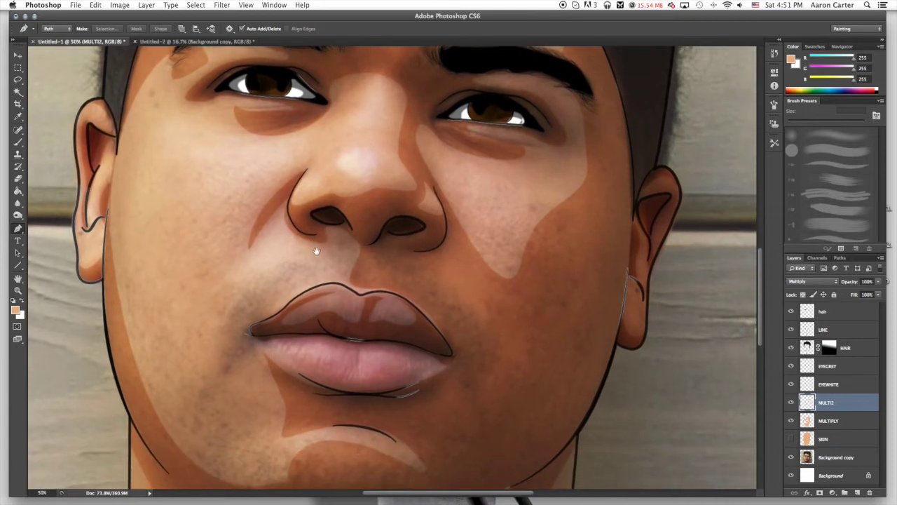
scroll(313, 252, "down", 5)
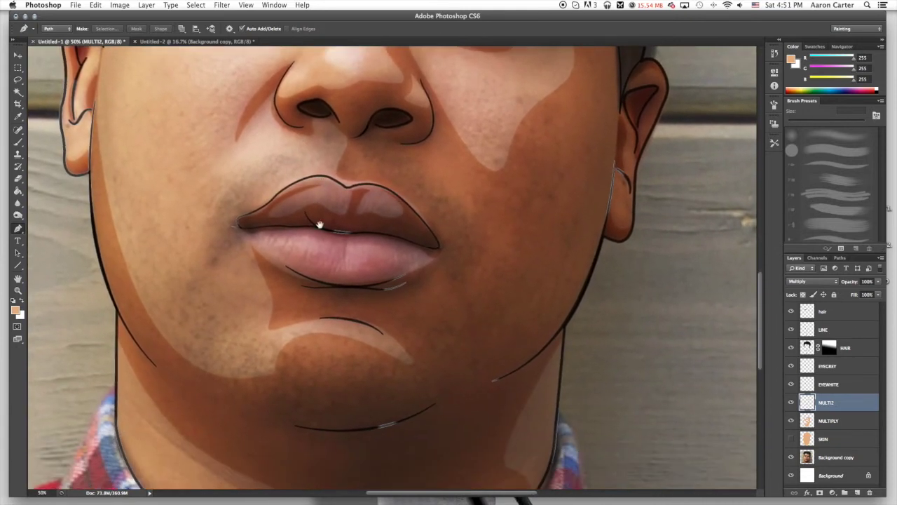
left_click(148, 296)
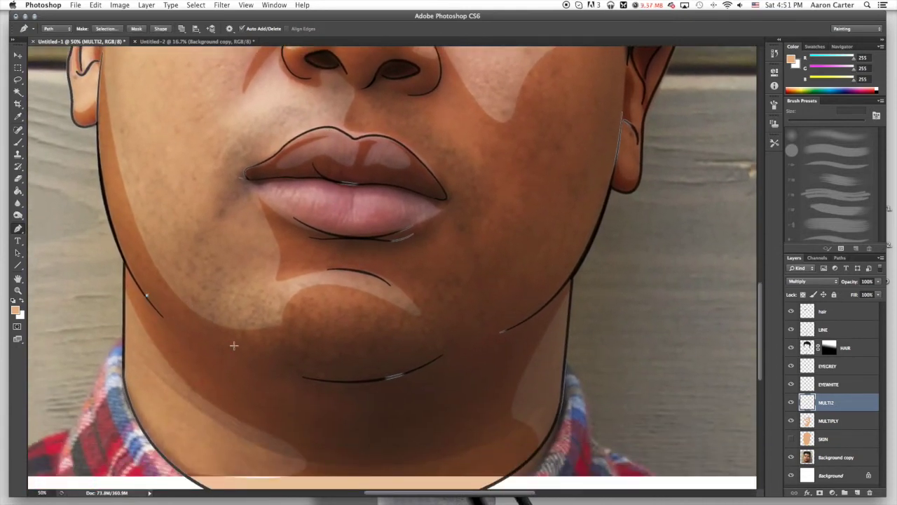
left_click_drag(291, 344, 469, 360)
left_click(290, 345, "alt")
left_click(388, 333, "alt")
left_click_drag(529, 316, 593, 262)
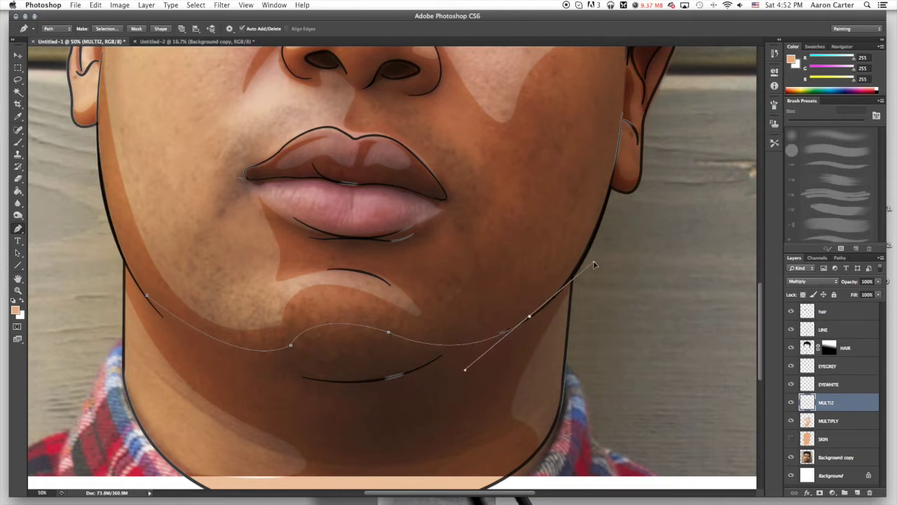
left_click_drag(447, 287, 449, 281)
scroll(451, 281, "down", 5)
scroll(451, 282, "left", 3)
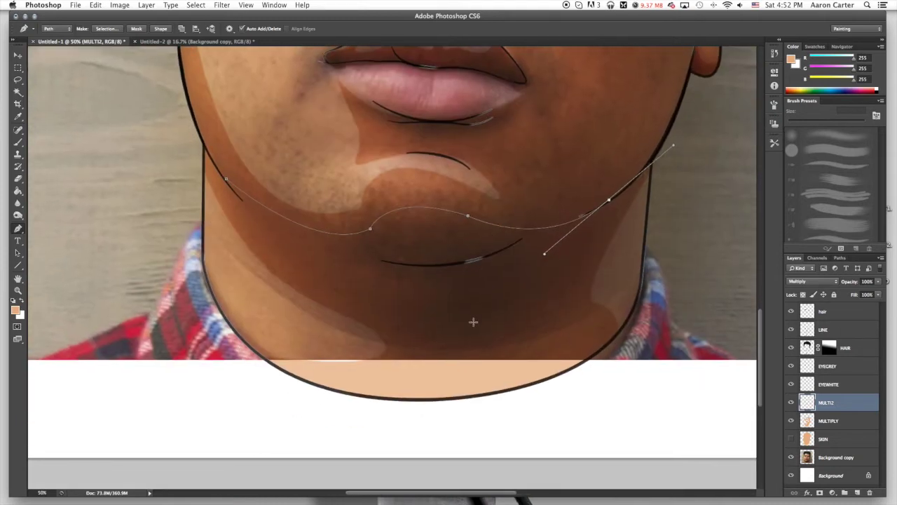
left_click_drag(438, 400, 281, 384)
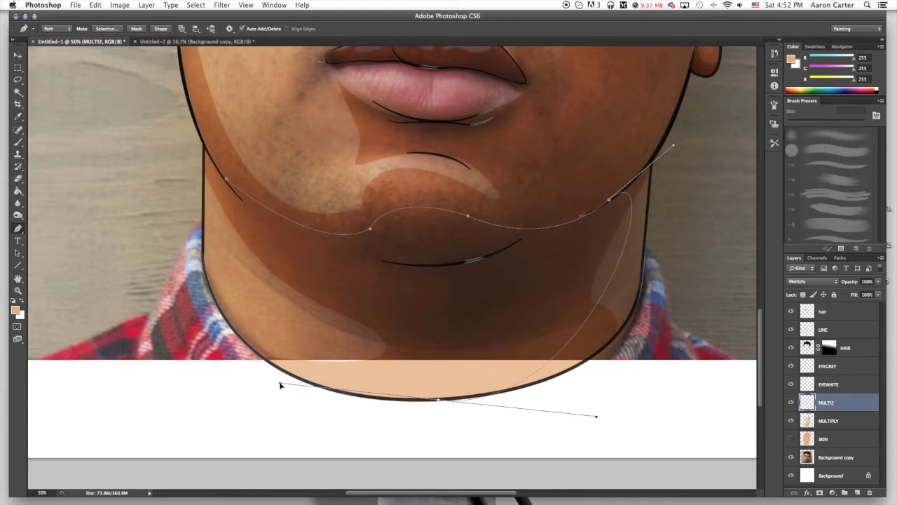
left_click(609, 199)
left_click(609, 200, "alt")
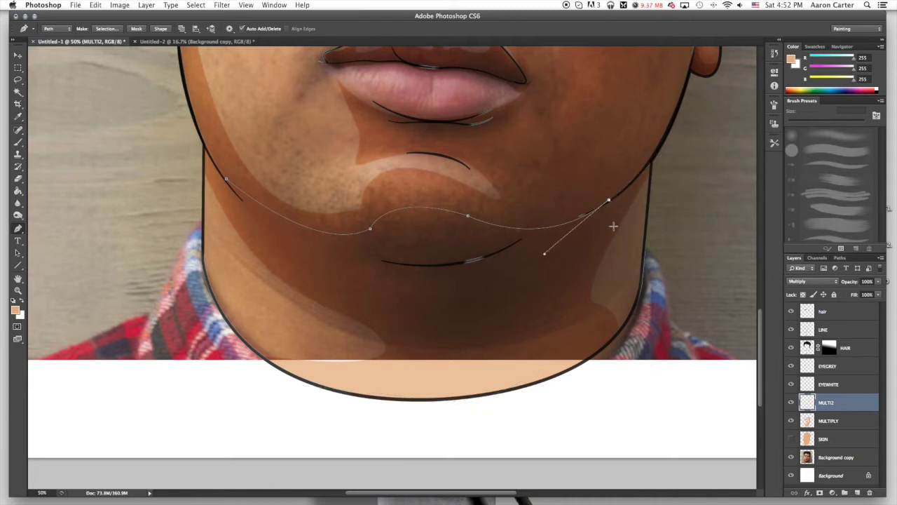
Continue the path down the picture-right side of the neck and along its bottom outline, hiding the Background copy layer for reference
left_click_drag(613, 233, 577, 305)
left_click_drag(424, 398, 327, 394)
left_click(423, 399, "alt")
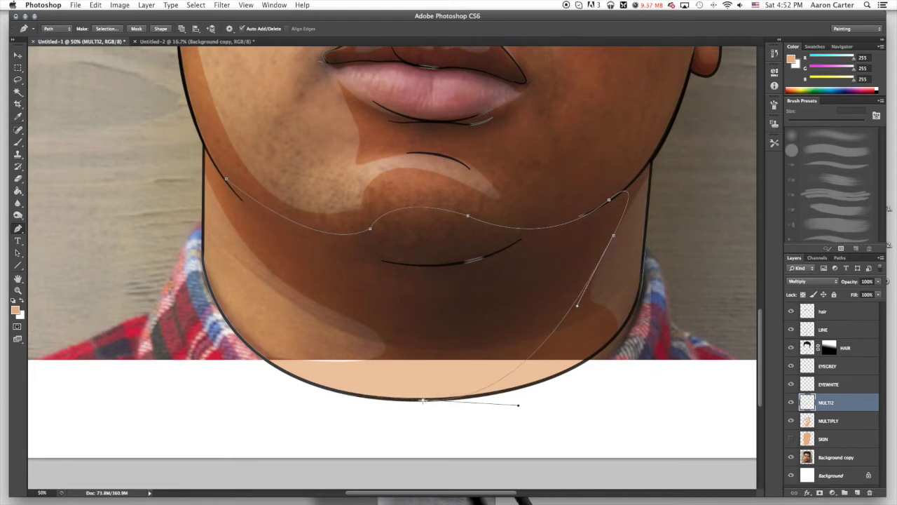
left_click(792, 457)
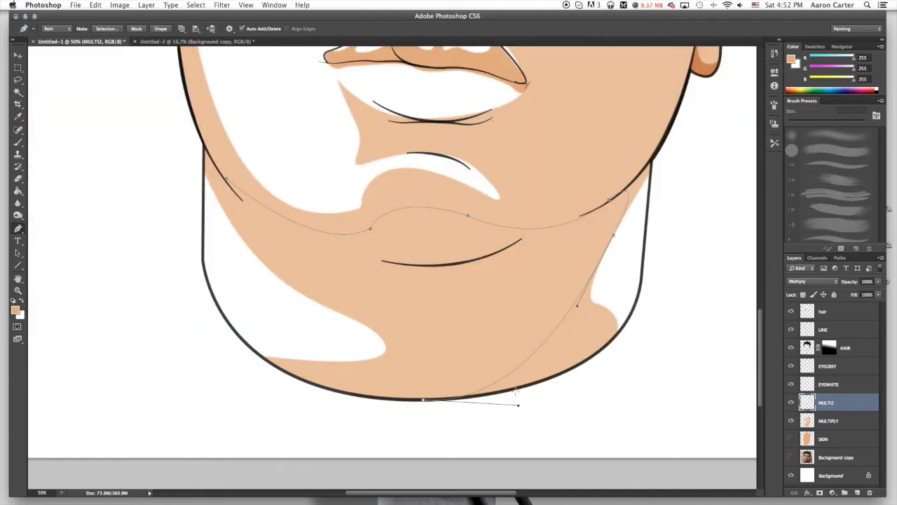
left_click_drag(259, 356, 214, 317)
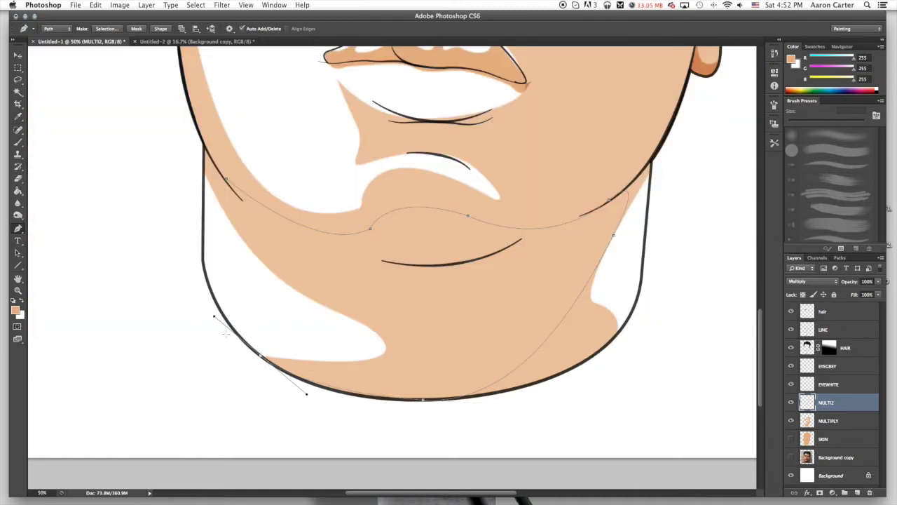
left_click(260, 357)
Trace around the unshaded neck area on the picture's left, up to the jaw corner, and close the path
left_click_drag(385, 347, 289, 293)
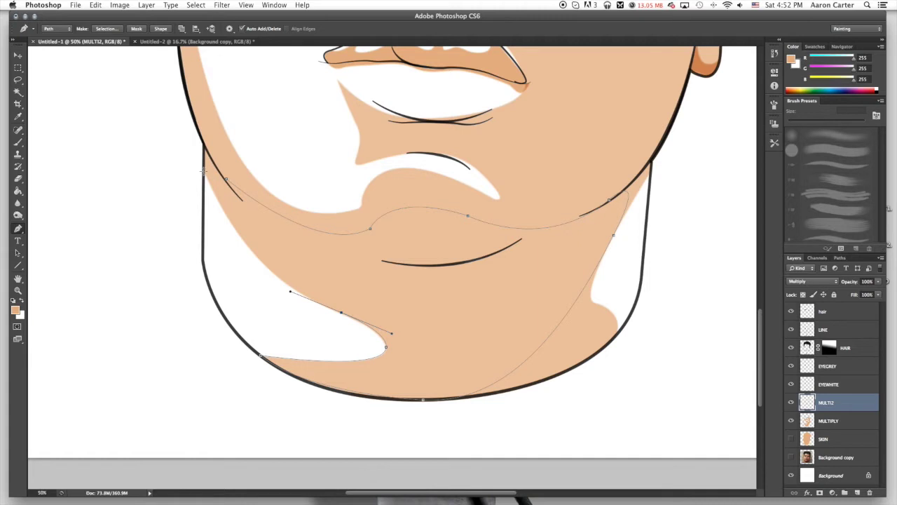
left_click_drag(204, 170, 162, 81)
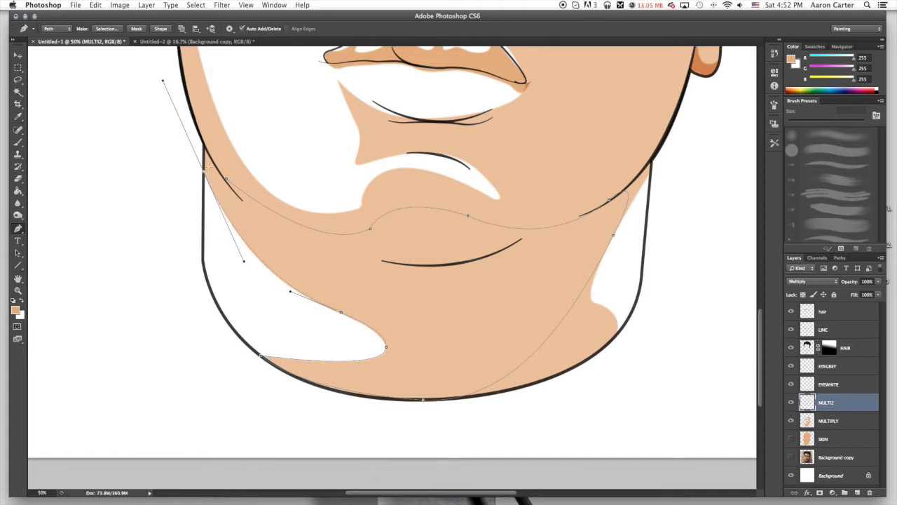
left_click(203, 170)
left_click(204, 146)
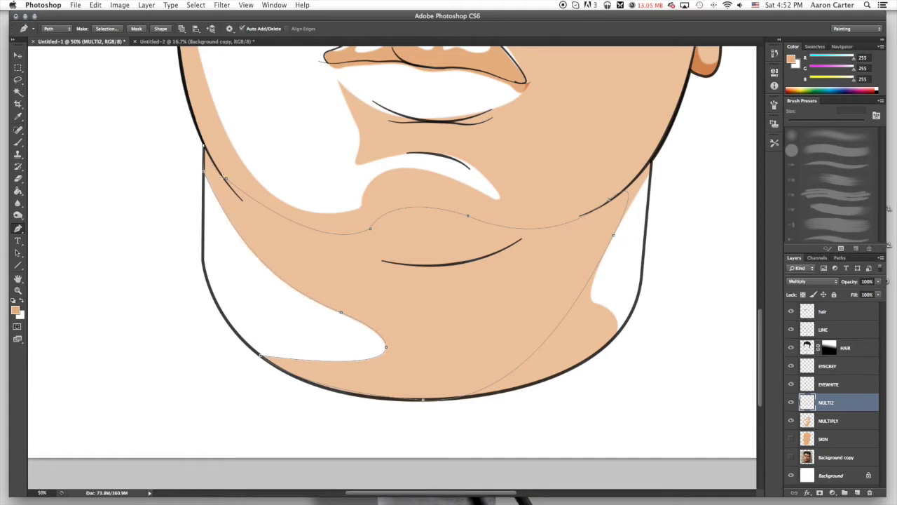
left_click_drag(225, 178, 229, 183)
Fill the closed neck shadow path with the foreground color on the MULTI2 layer and delete the path
right_click(468, 236)
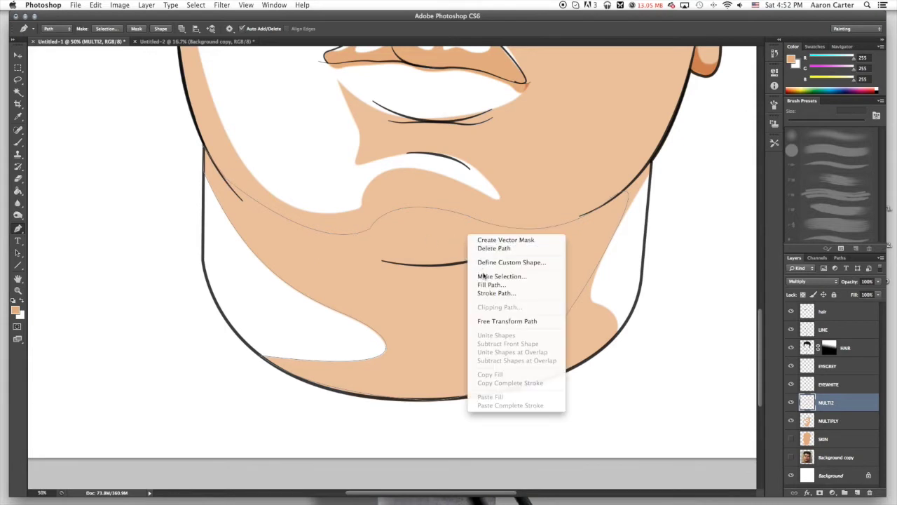
left_click(490, 285)
key("Return")
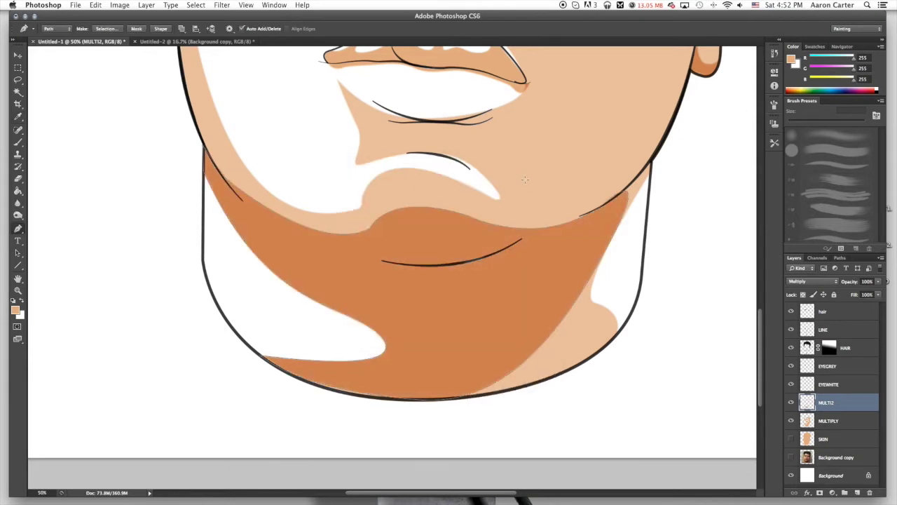
right_click(525, 178)
left_click(541, 191)
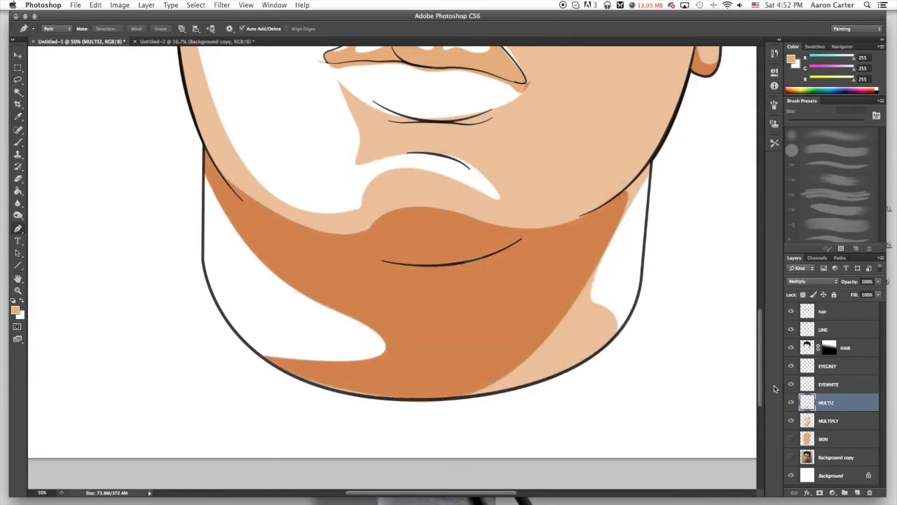
Show the SKIN layer, keeping the Background copy layer hidden
left_click(792, 457)
left_click(792, 457)
left_click(792, 439)
Lower the MULTI2 layer's opacity to 44% while judging the whole portrait
key("super+minus")
key("super+minus")
key("super+minus")
key("super+minus")
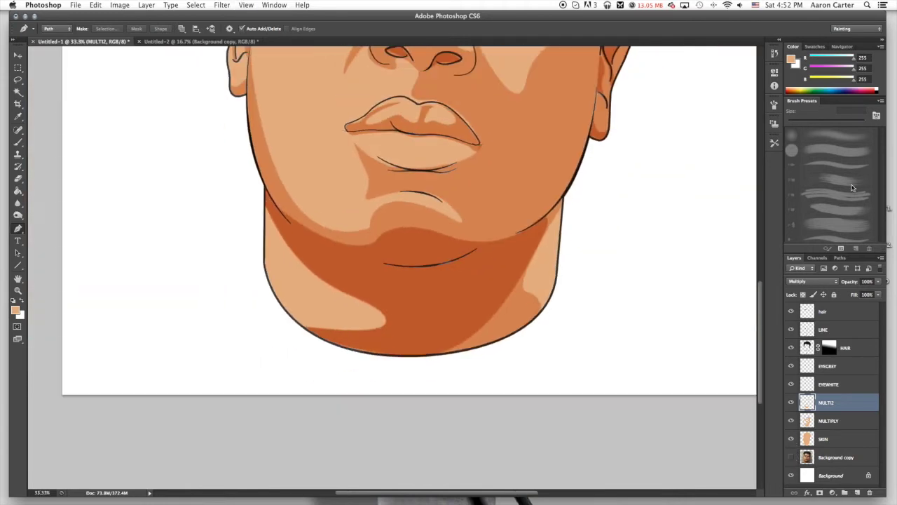
key("super+plus")
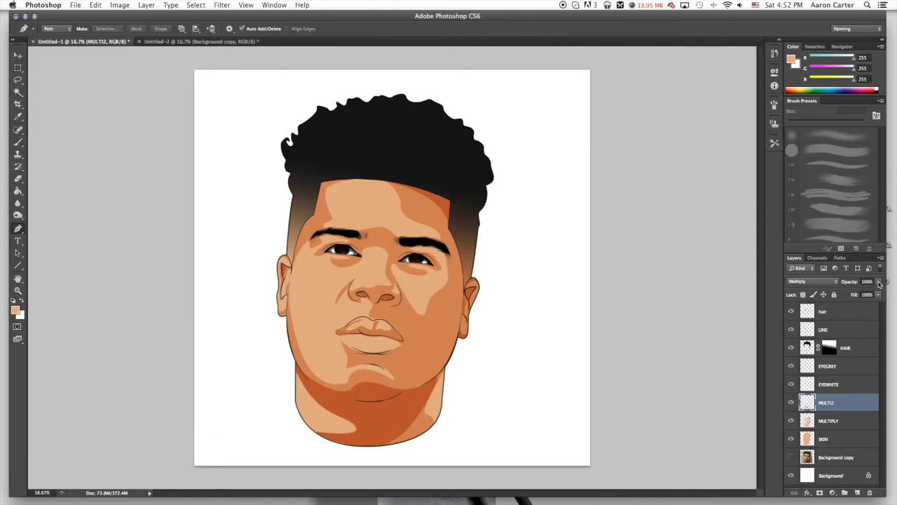
left_click_drag(880, 283, 865, 292)
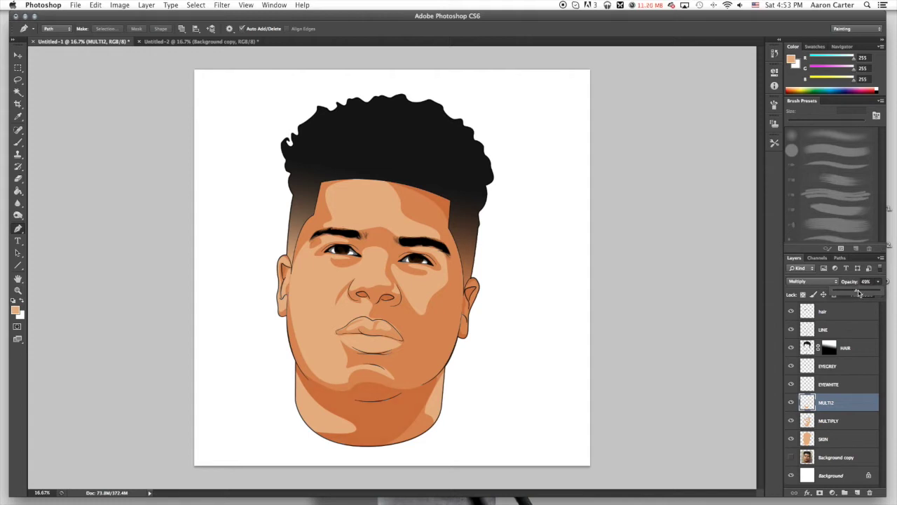
left_click_drag(859, 293, 854, 293)
Add a new layer above MULTI2 and name it MULTI3
key("super+plus")
left_click(18, 215)
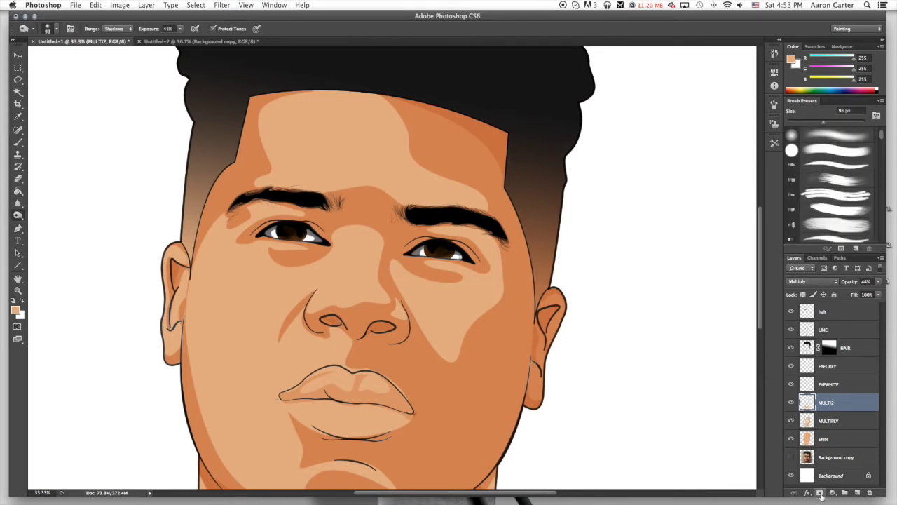
left_click(856, 493)
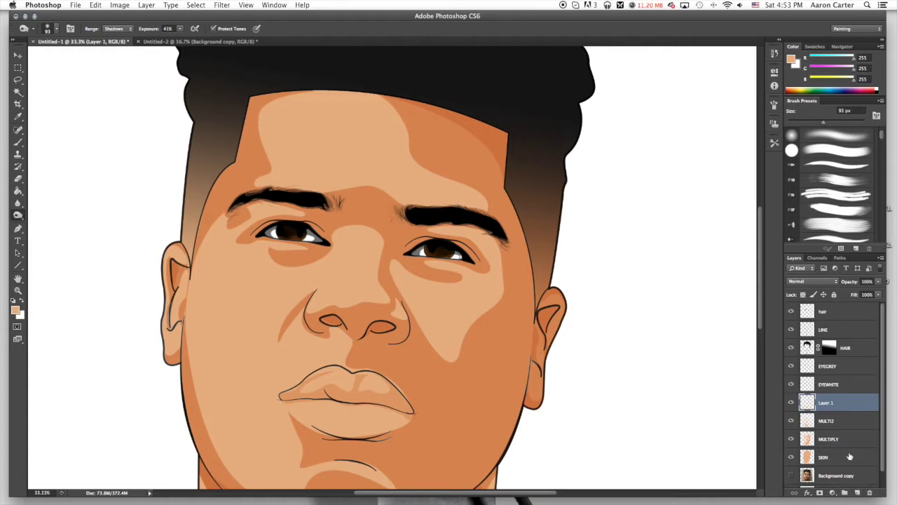
double_click(825, 404)
type("MULTI3")
key("Return")
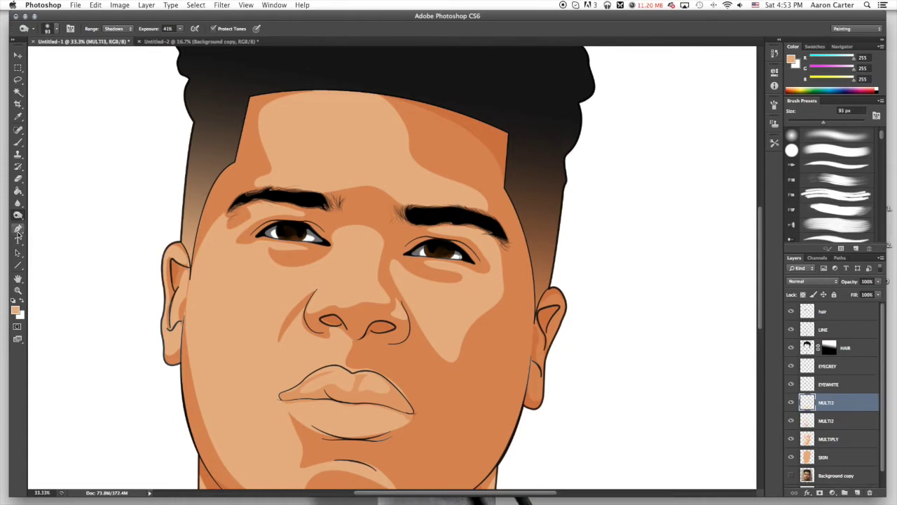
Trace the nostril opening on the picture's left with the Pen tool and fill the path with the foreground color on the MULTI3 layer
left_click(18, 229)
key("super+equal")
key("super+equal")
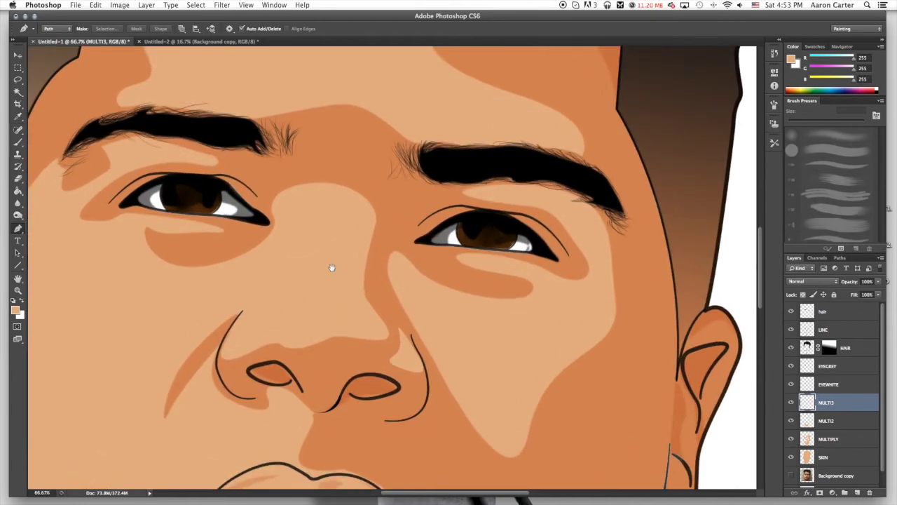
scroll(332, 266, "down", 3)
scroll(332, 266, "left", 2)
left_click(300, 265)
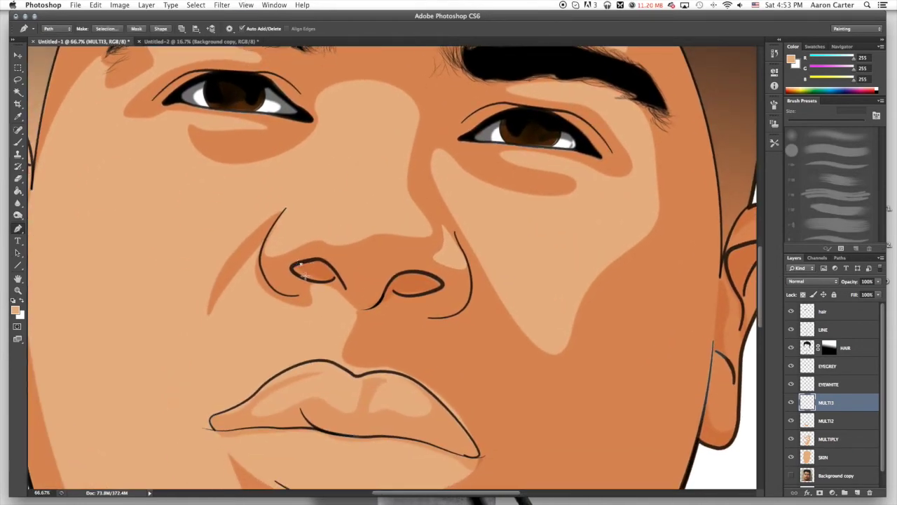
left_click_drag(330, 281, 335, 285)
right_click(432, 233)
left_click(446, 283)
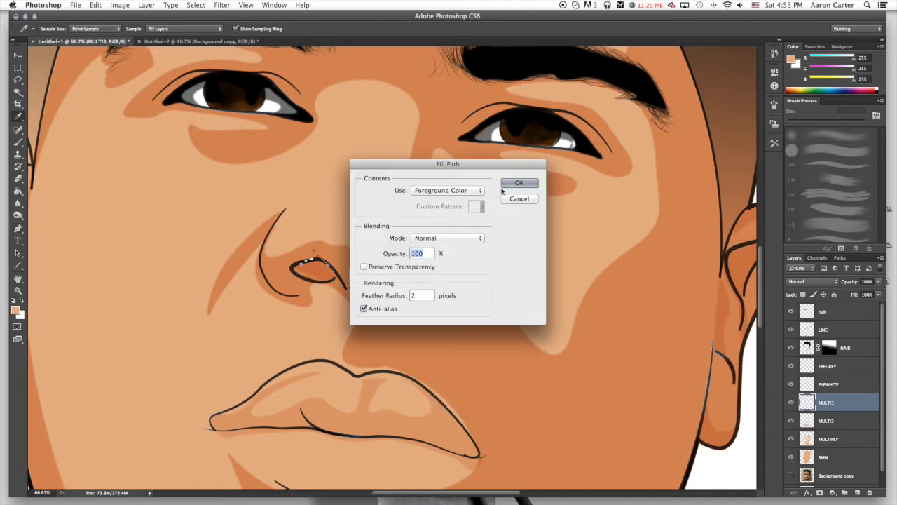
left_click(502, 187)
Set the MULTI3 layer's blend mode to Multiply and delete the nostril path
left_click(813, 281)
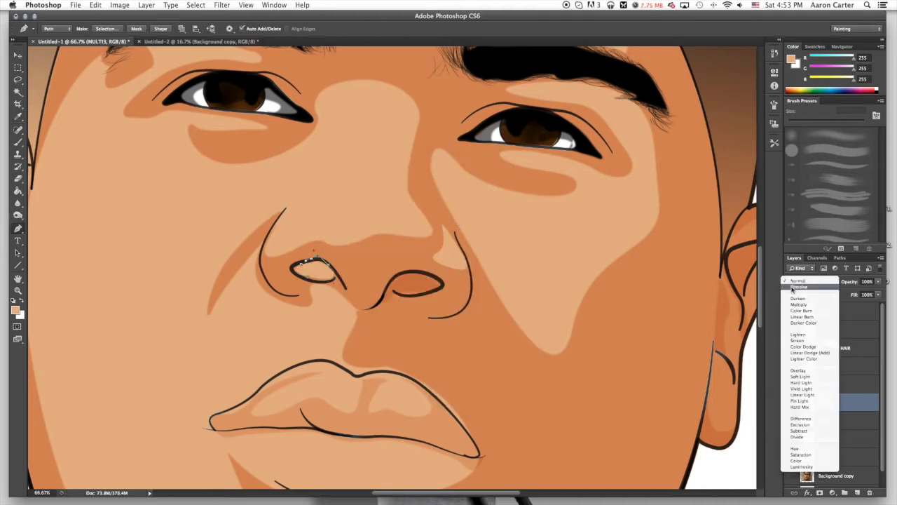
left_click(813, 306)
right_click(396, 235)
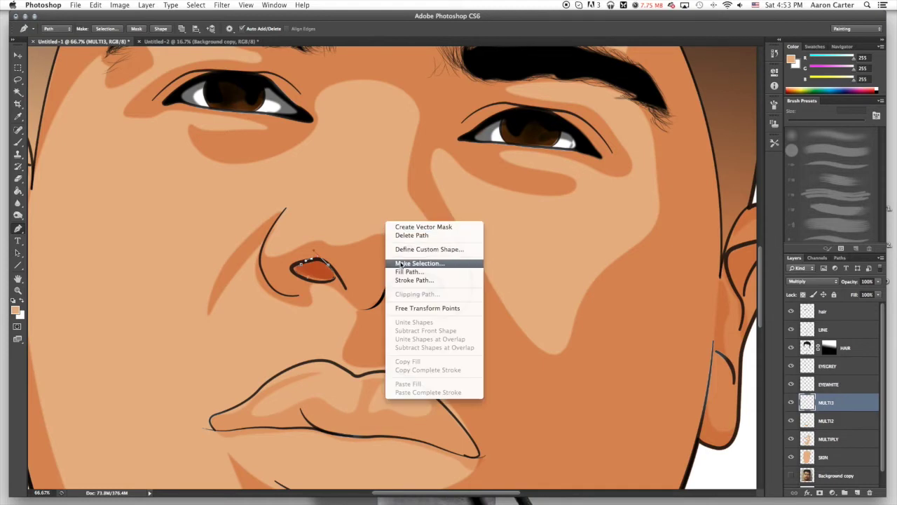
left_click(403, 236)
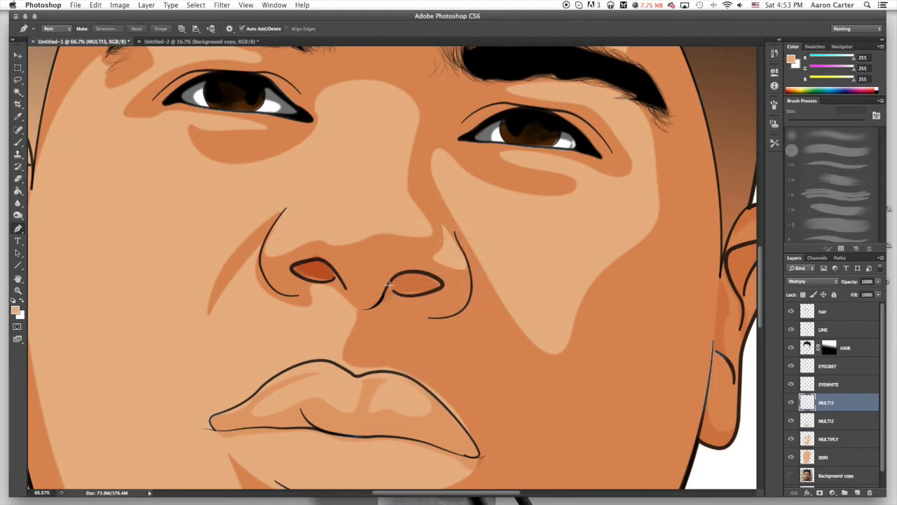
Trace the nostril opening on the picture's right with the Pen tool, following its outline down to the lower edge
left_click(389, 284)
left_click(422, 272)
left_click(443, 284)
mouse_move(429, 293)
left_mouse_down()
mouse_move(392, 289)
mouse_move(359, 313)
left_mouse_up()
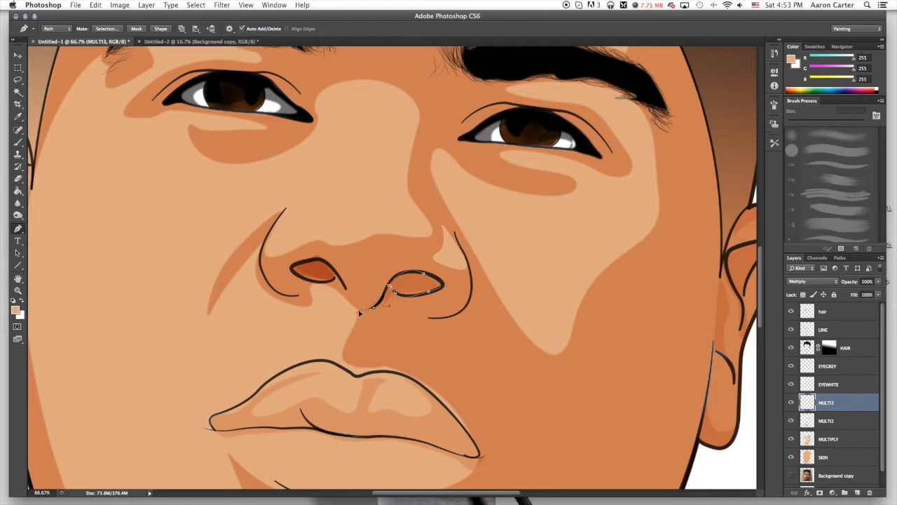
Fill the nostril path with the foreground color on the MULTI3 layer and delete the path
right_click(412, 245)
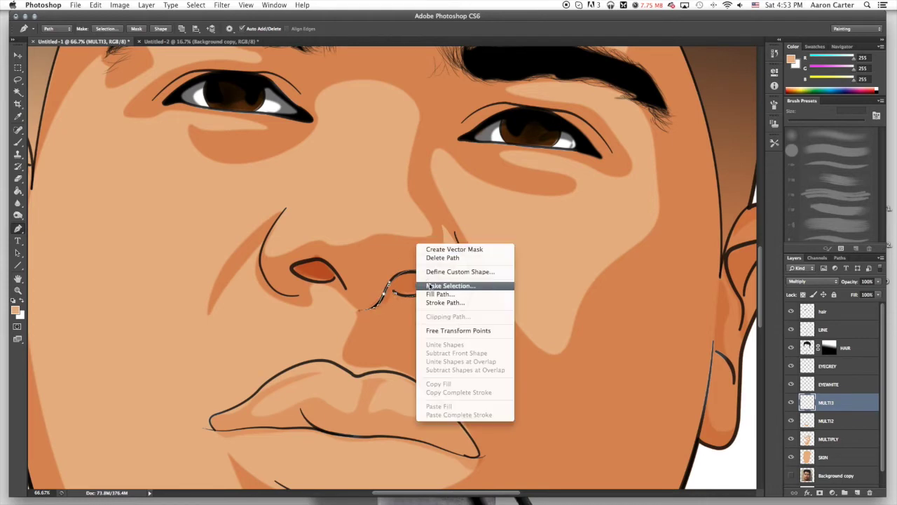
left_click(430, 292)
left_click(512, 183)
right_click(469, 188)
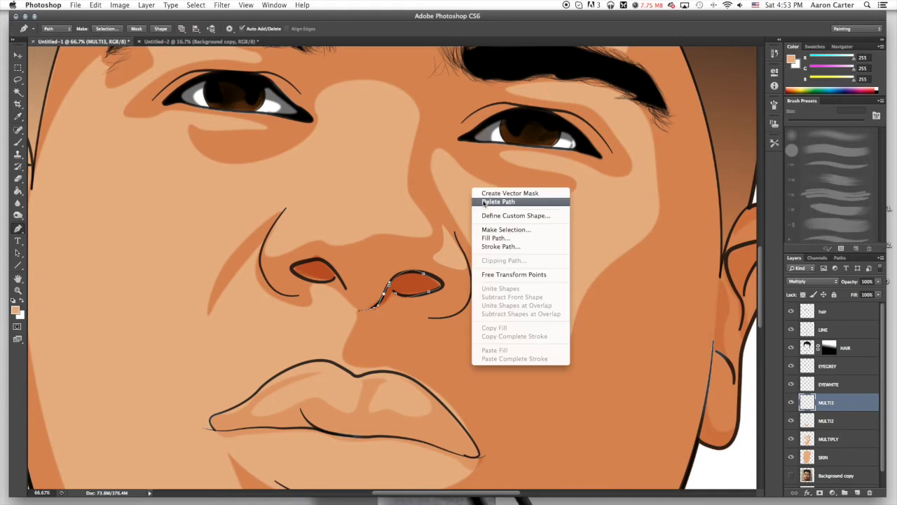
left_click(483, 202)
left_click_drag(505, 251, 302, 220)
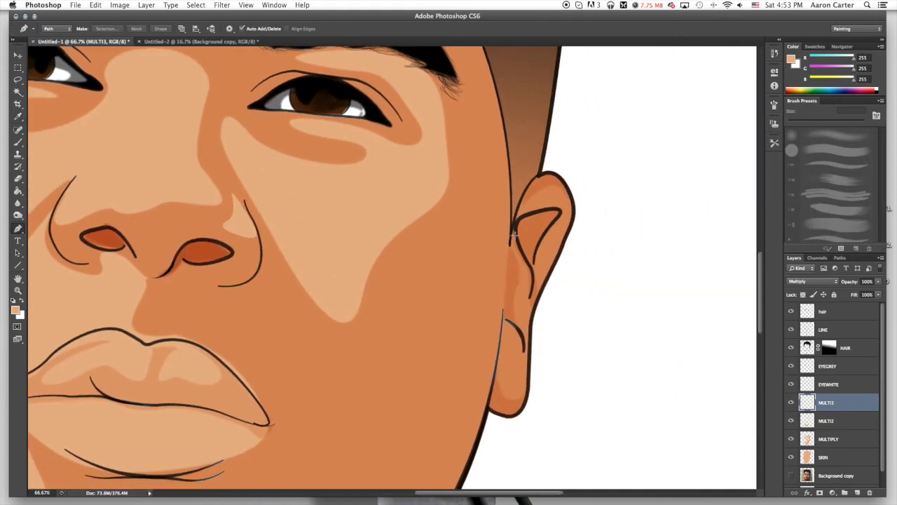
left_click(516, 234)
left_click_drag(530, 213, 540, 239)
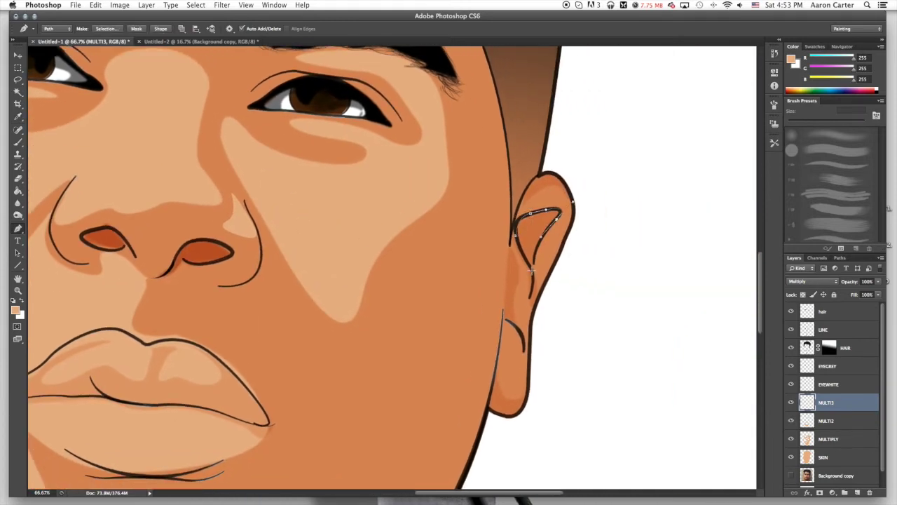
left_click_drag(532, 270, 533, 286)
right_click(544, 191)
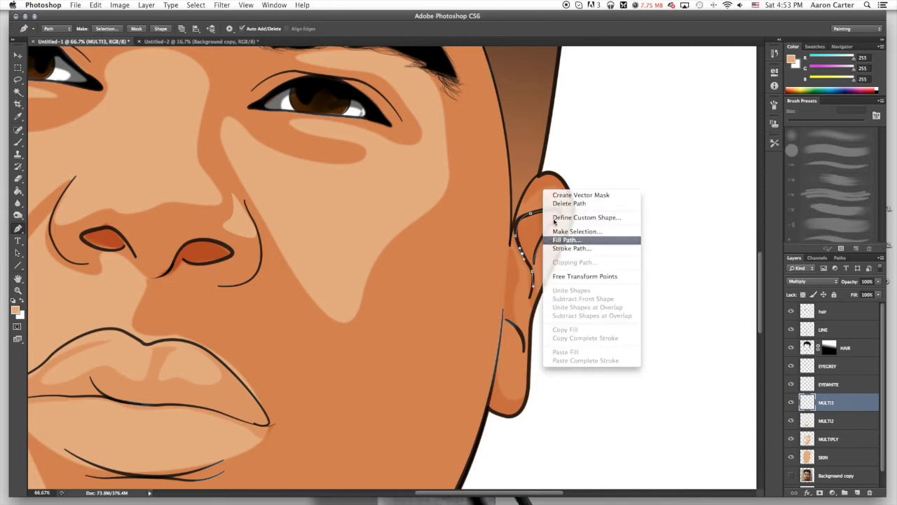
left_click(566, 240)
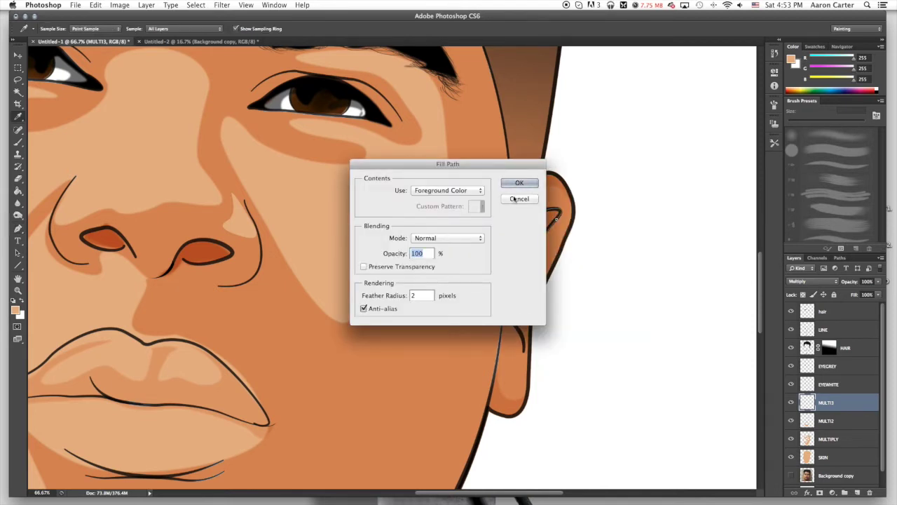
left_click(515, 199)
right_click(471, 195)
left_click(477, 208)
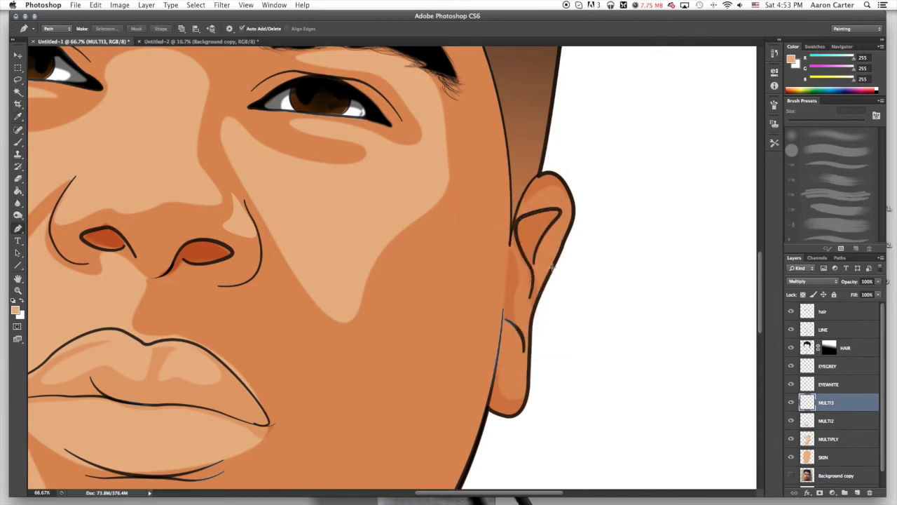
Duplicate the MULTI2 layer twice to deepen the second-level Multiply shadows
left_click_drag(839, 423, 857, 492)
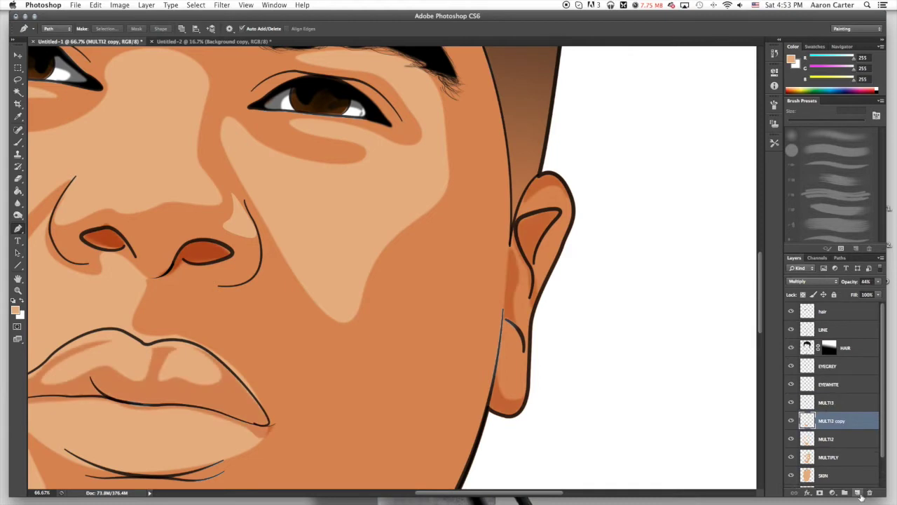
key("super+minus")
key("super+minus")
key("super+minus")
key("super+minus")
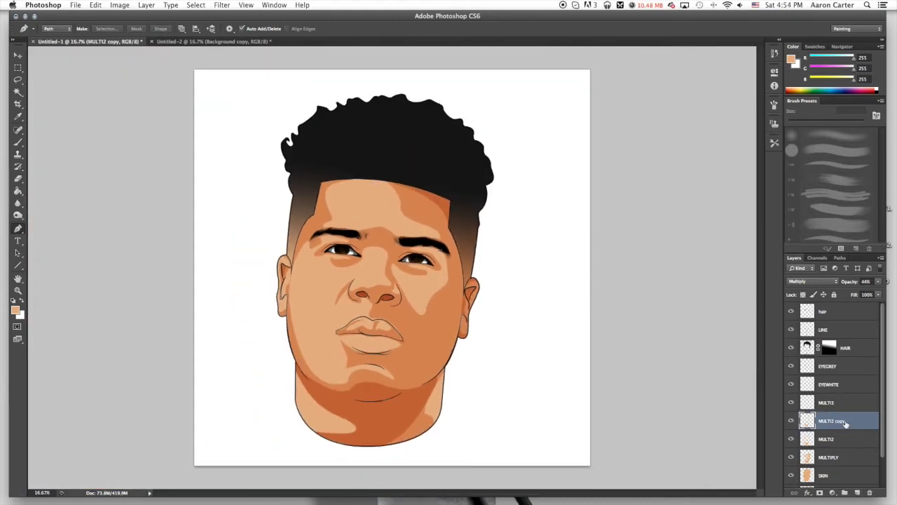
left_click_drag(846, 421, 858, 492)
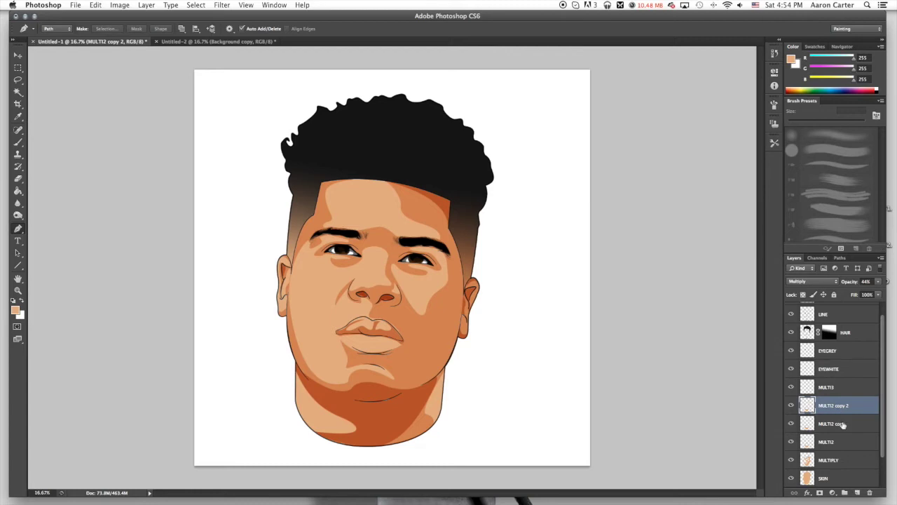
Group the two MULTI2 copies and add a layer mask to the group
left_click(845, 426, "shift")
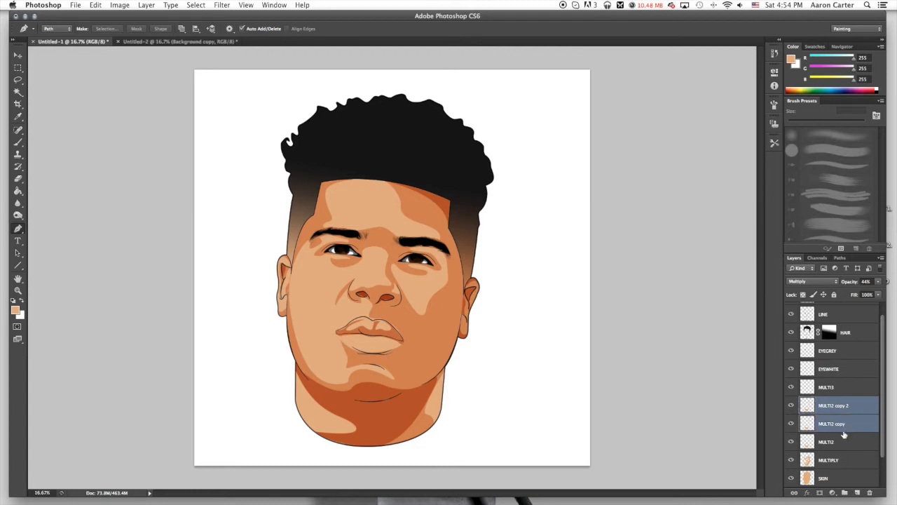
key("super+g")
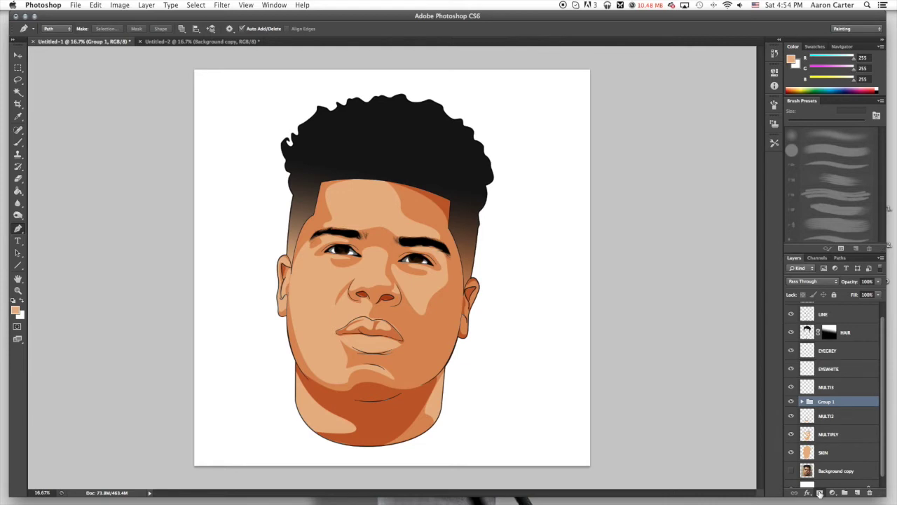
left_click(820, 492)
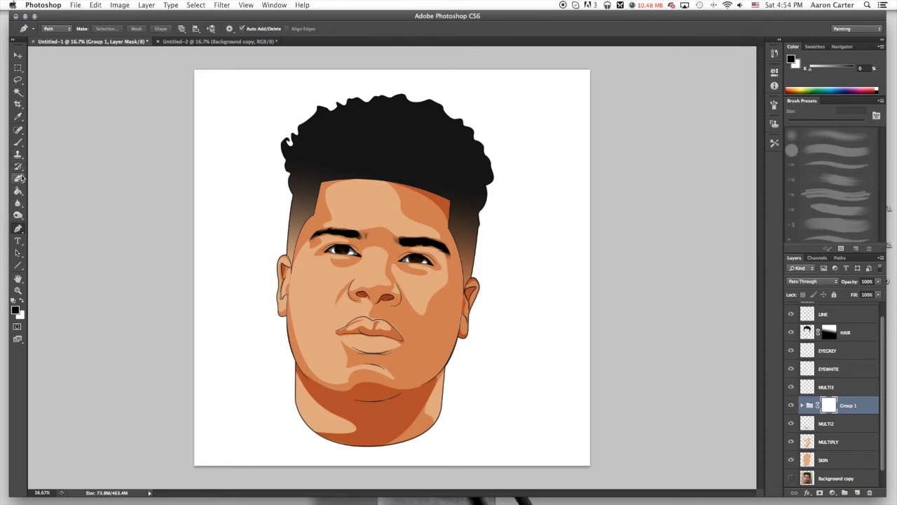
Using the Brush at 437 px with softer edges, paint black on the group mask over the neck and the hairline side of the forehead
left_click(18, 143)
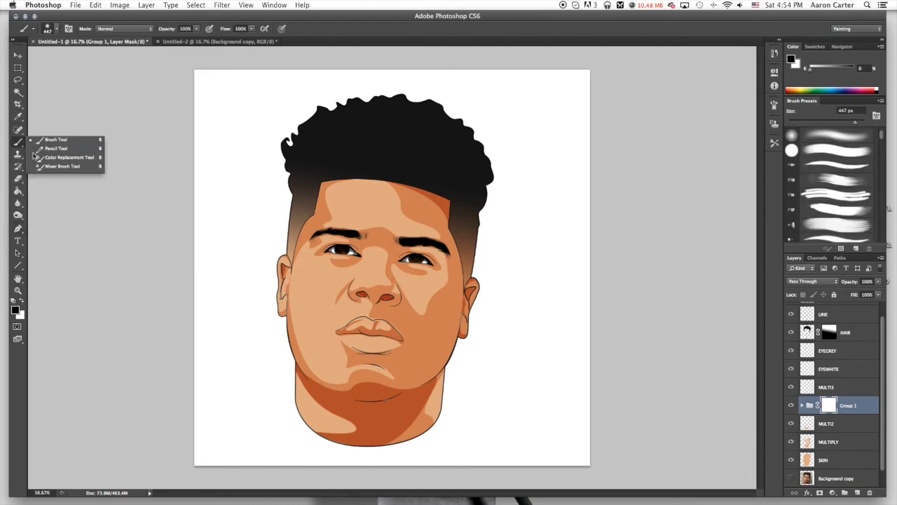
left_click(18, 145)
left_click(58, 29)
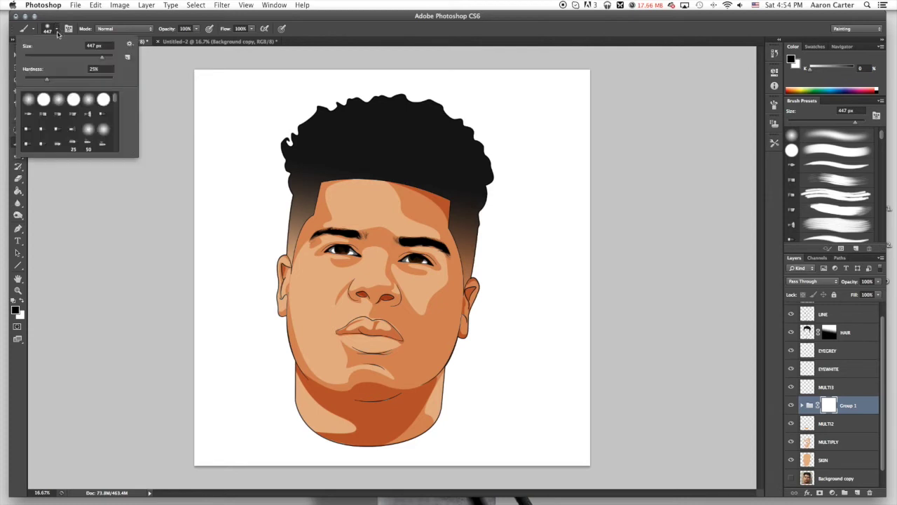
left_click_drag(96, 58, 101, 59)
left_click_drag(47, 79, 42, 81)
key("Return")
mouse_move(305, 375)
left_mouse_down()
mouse_move(392, 420)
mouse_move(327, 395)
left_mouse_up()
left_click_drag(392, 412, 420, 393)
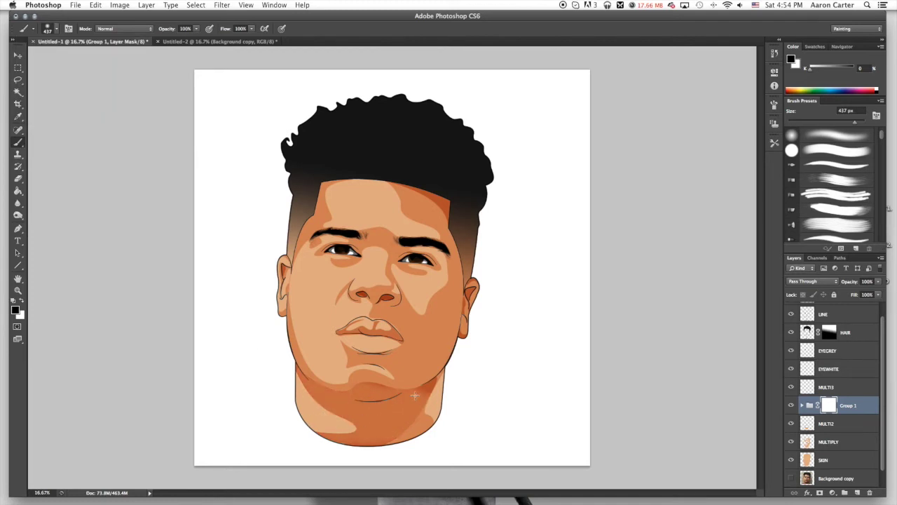
left_click_drag(342, 425, 399, 382)
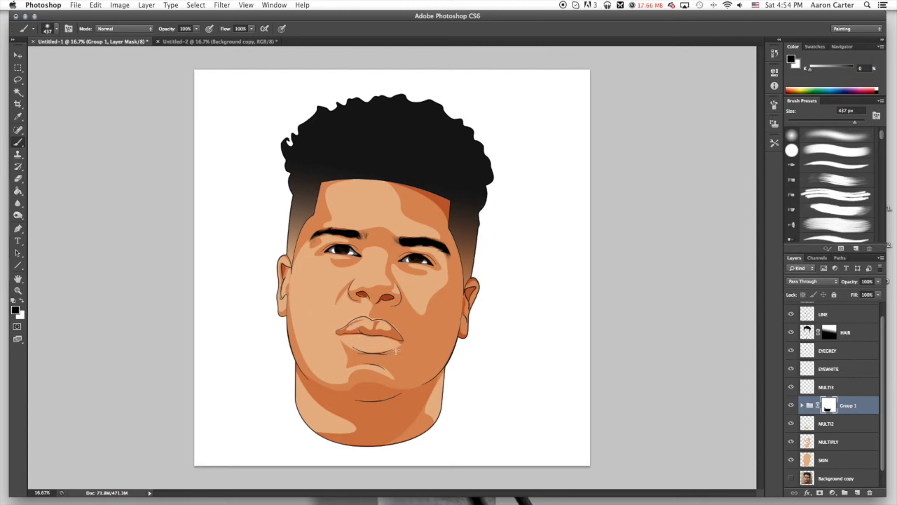
left_click_drag(393, 172, 453, 222)
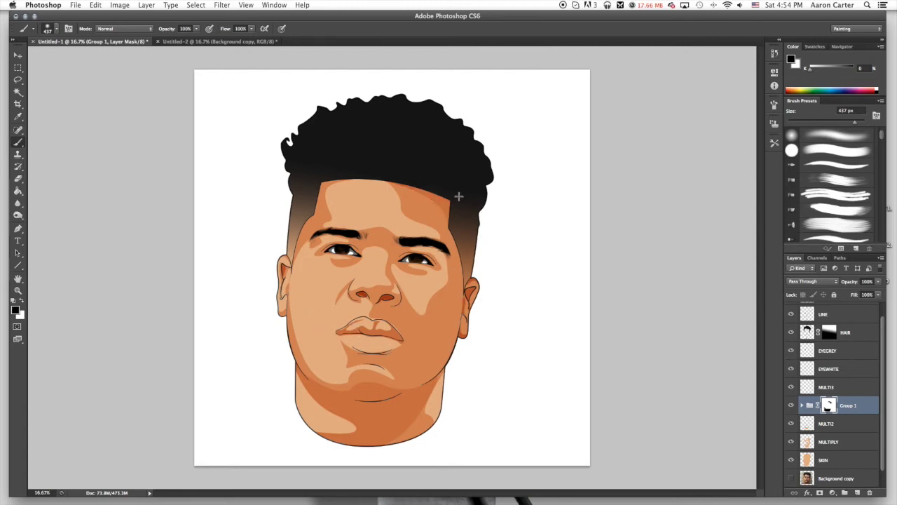
Check the MULTI2 copies inside Group 1 and the original MULTI2 layer below it
left_click(802, 405)
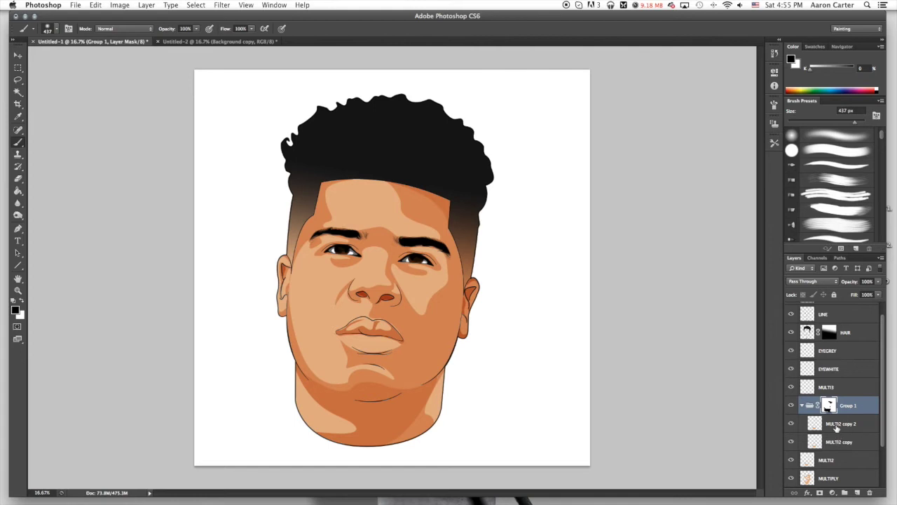
left_click_drag(845, 461, 813, 443)
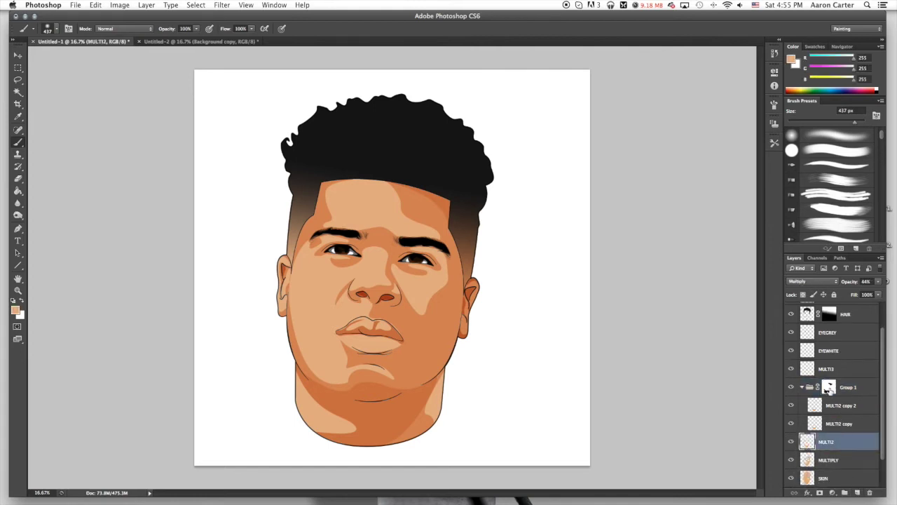
left_click(803, 387)
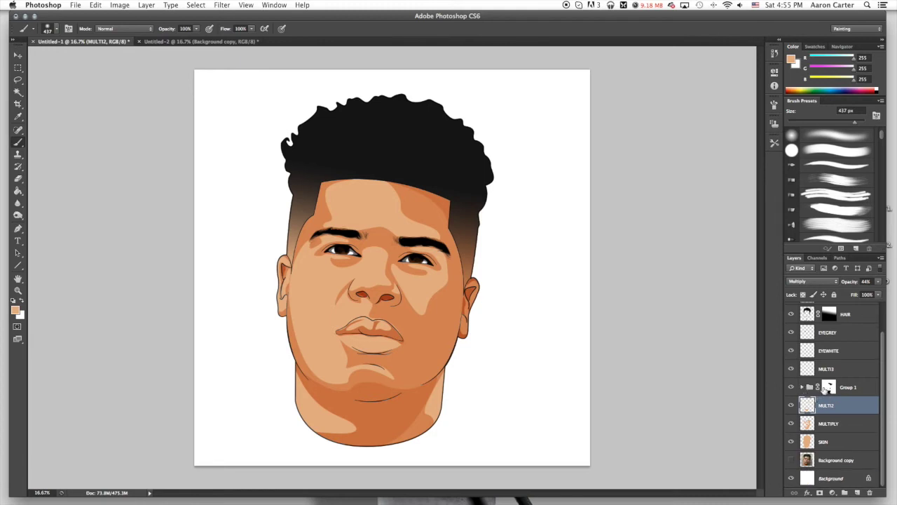
Hide the SKIN, MULTIPLY and MULTI2 layers and show the Background copy photo beneath the line art
left_click(828, 388)
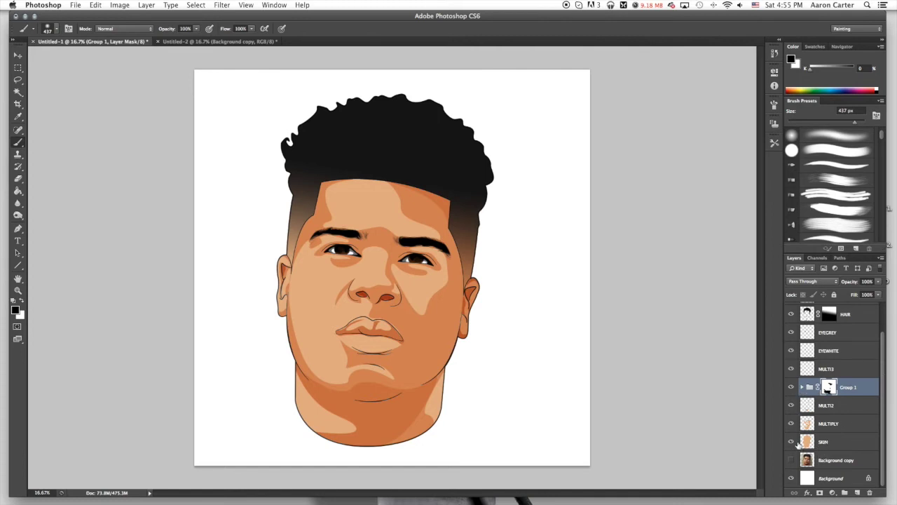
left_click_drag(793, 443, 792, 460)
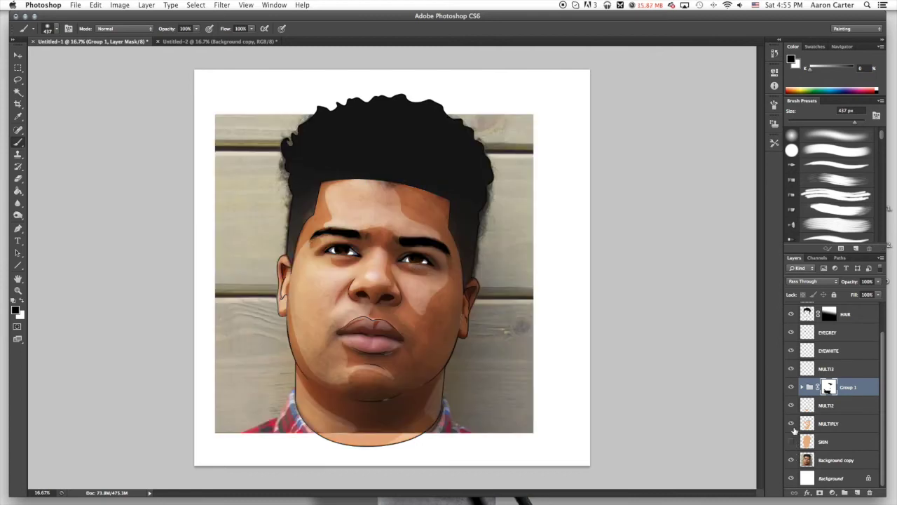
left_click_drag(793, 423, 792, 406)
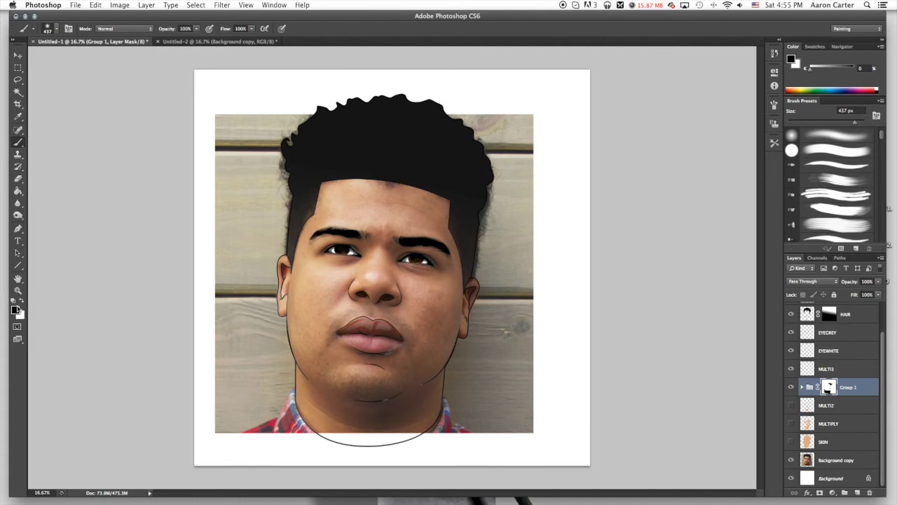
Try several hues in the Color Picker and set the foreground color to salmon pink #eb9c87
left_click(15, 309)
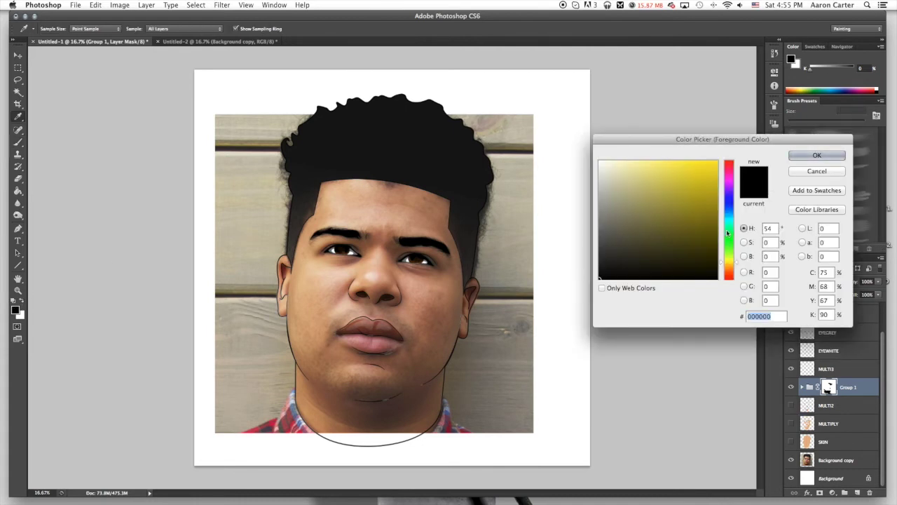
left_click_drag(729, 260, 729, 179)
mouse_move(651, 181)
left_mouse_down()
mouse_move(648, 203)
mouse_move(646, 184)
left_mouse_up()
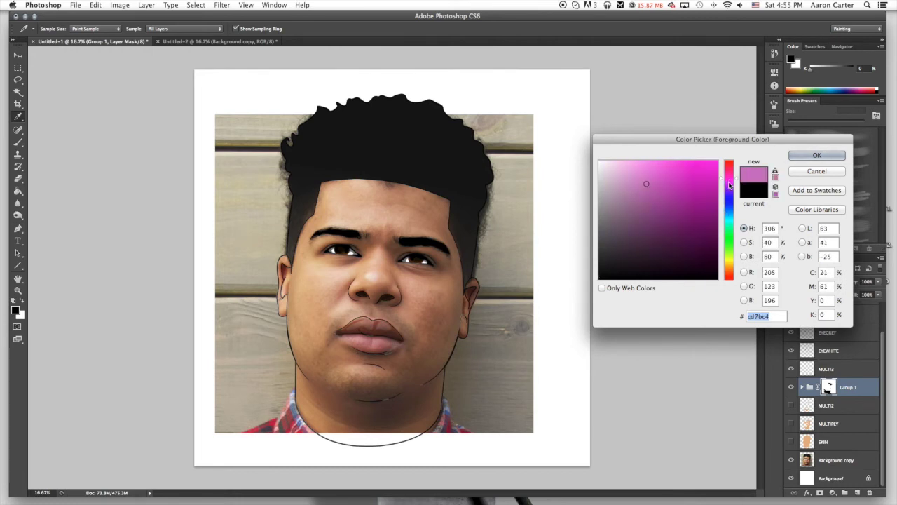
left_click_drag(729, 264, 728, 271)
left_click(697, 169)
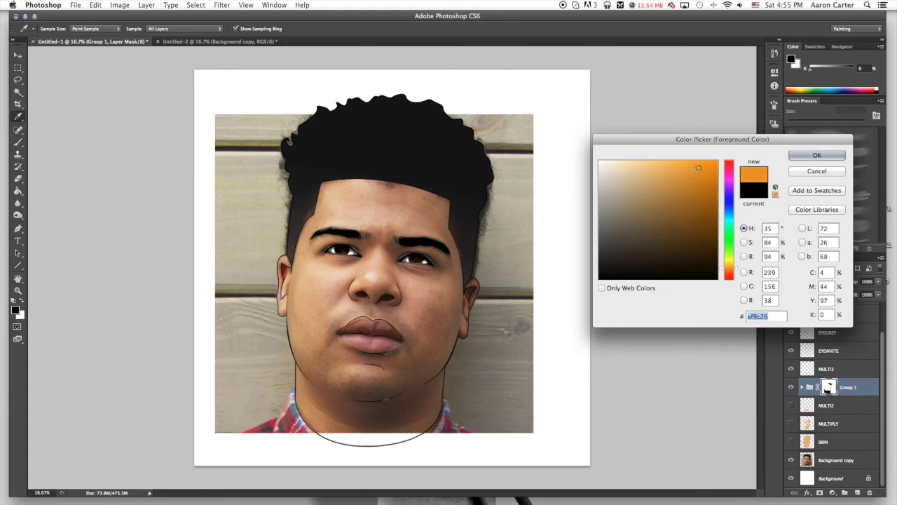
left_click(692, 162)
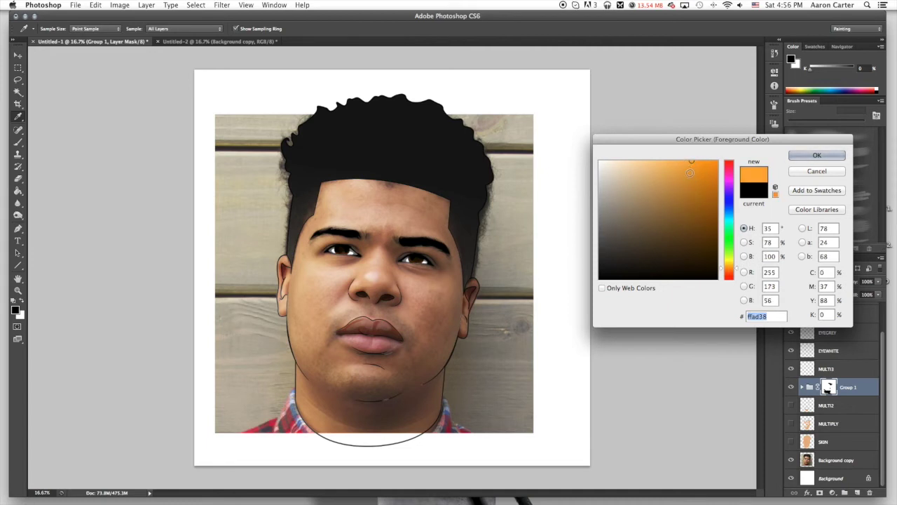
left_click(691, 172)
left_click(691, 181)
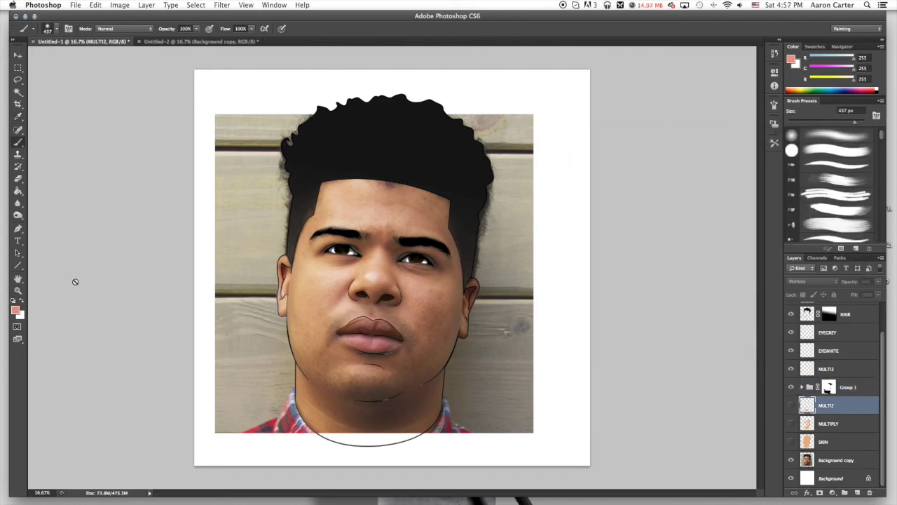
left_click(15, 309)
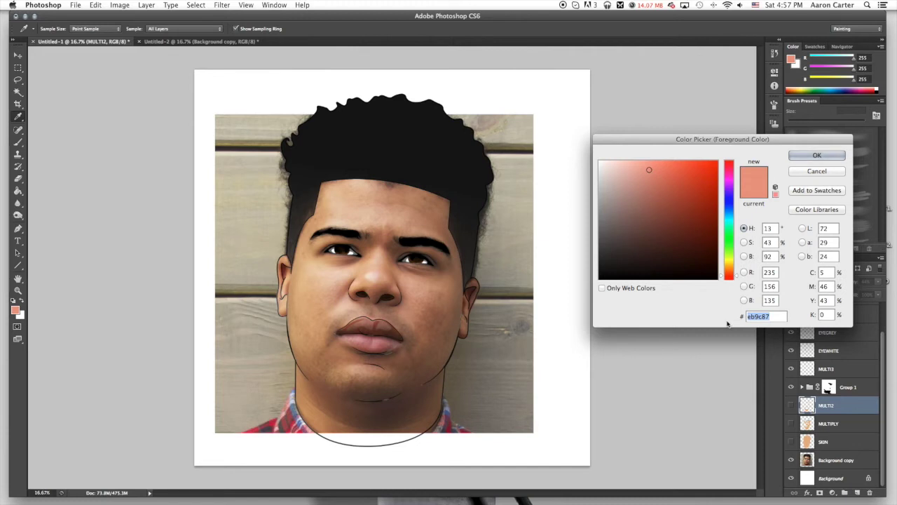
key("Return")
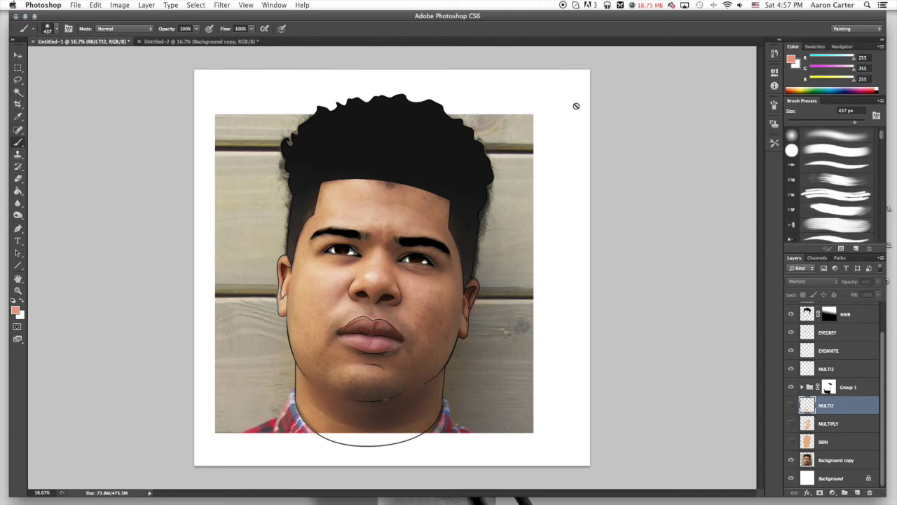
Add a new layer directly above MULTI2, with the lips in close view
key("super+equal")
key("super+equal")
key("super+equal")
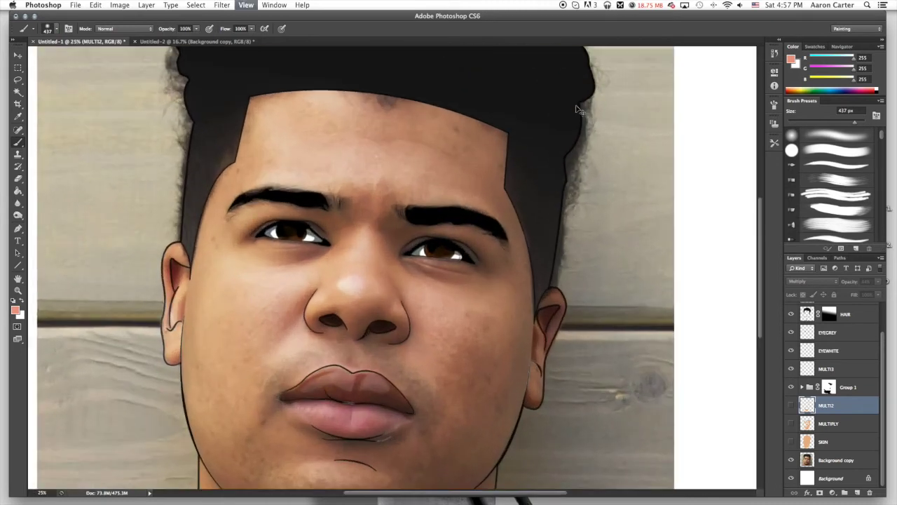
scroll(298, 163, "down", 2)
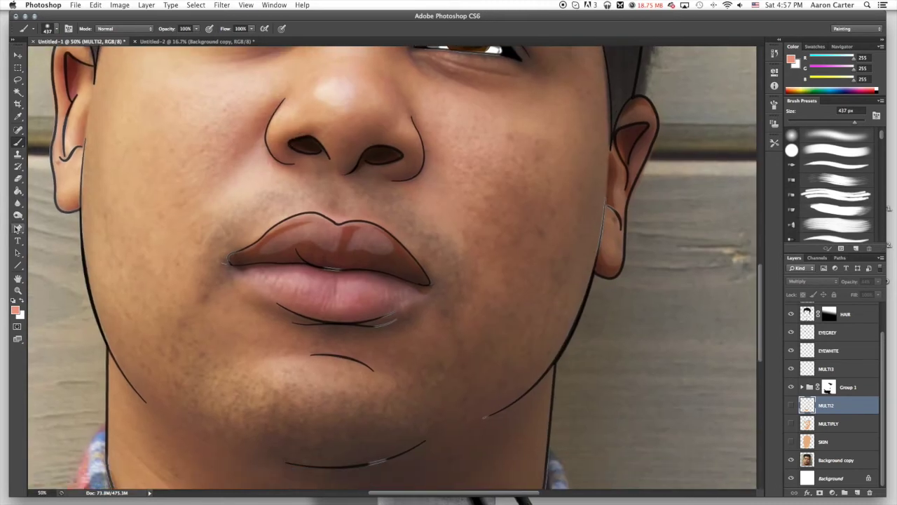
left_click(856, 492)
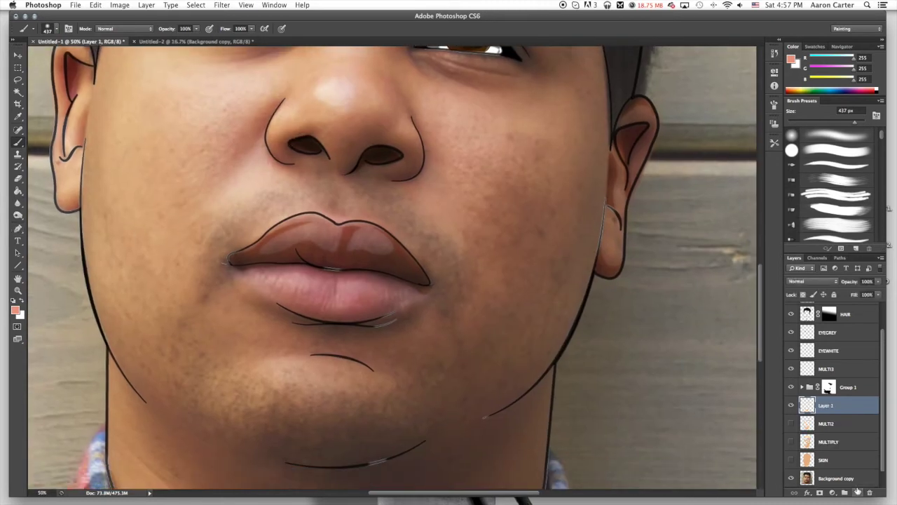
Rename the new layer LIPS and move it directly above the SKIN layer
key("s")
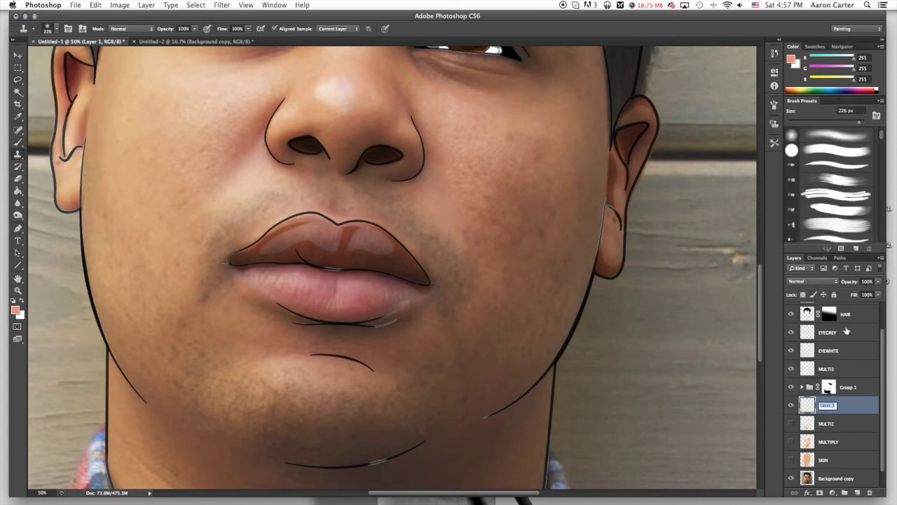
double_click(826, 406)
type("LIPS")
key("Return")
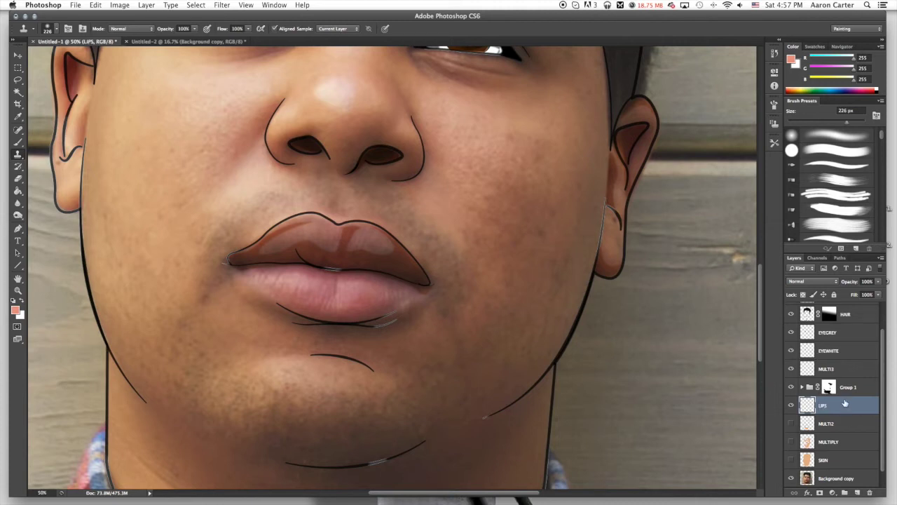
left_click_drag(845, 403, 838, 449)
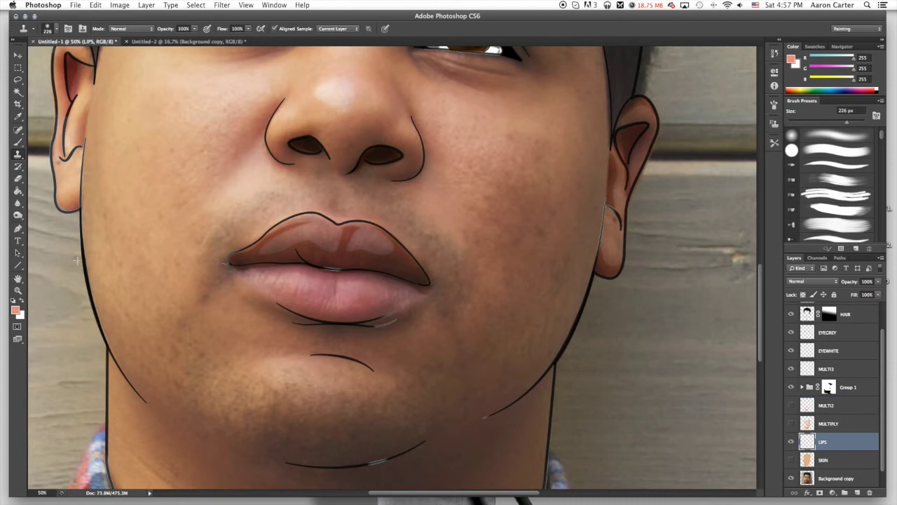
Trace a closed Pen path around both lips, following the lower lip's edge, mouth corners and Cupid's bow
left_click(18, 228)
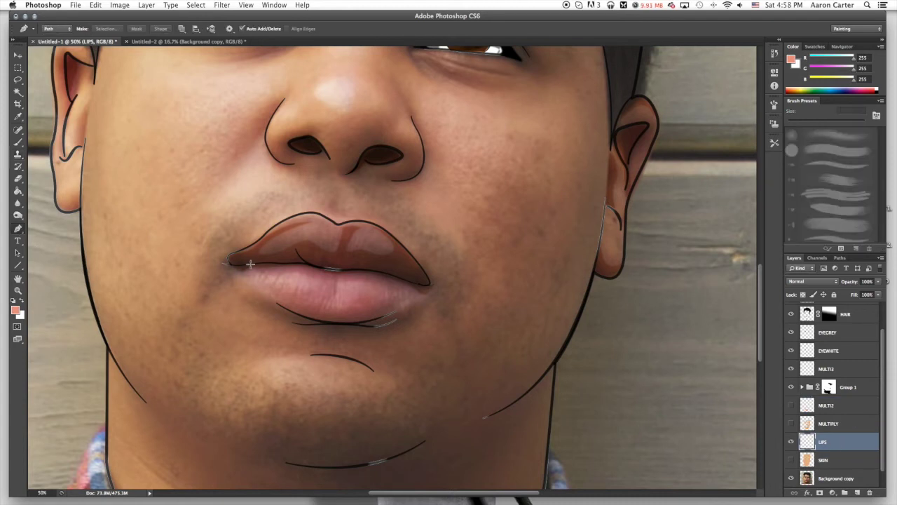
left_click(252, 263)
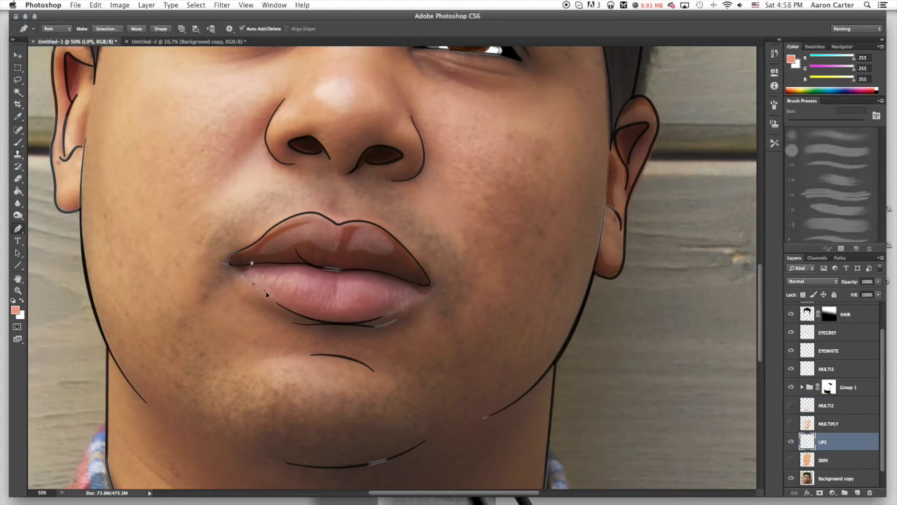
left_click(271, 298)
left_click_drag(400, 306, 468, 270)
left_click_drag(415, 283, 378, 280)
left_click(415, 282, "alt")
left_click_drag(424, 272, 409, 252)
left_click_drag(340, 224, 300, 240)
left_click(340, 224, "alt")
left_click(256, 241)
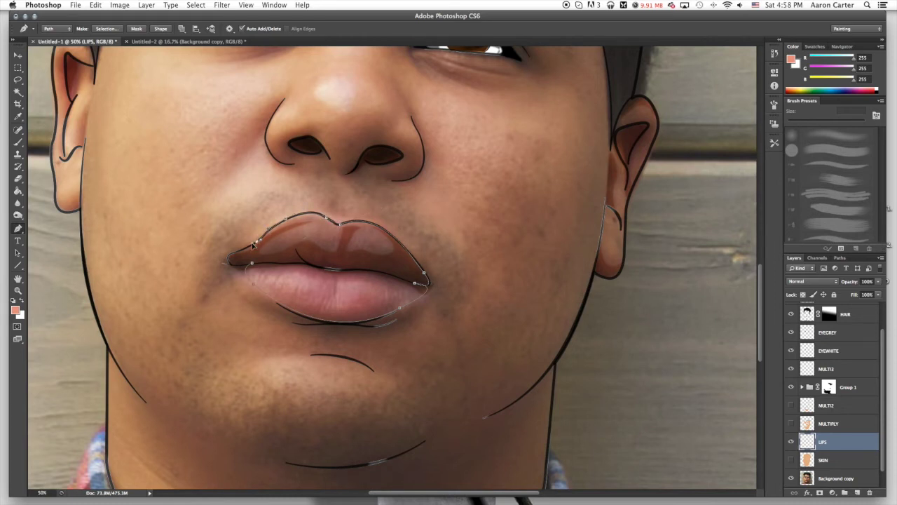
left_click(228, 257)
left_click(254, 262, "ctrl")
Fill the lip path with the salmon foreground color on the LIPS layer and delete the path
right_click(421, 248)
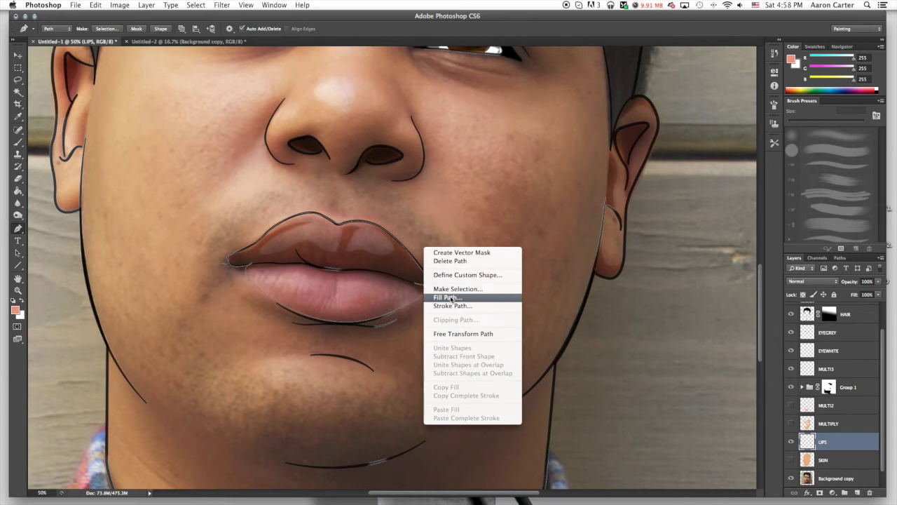
left_click(459, 300)
left_click(519, 184)
right_click(440, 201)
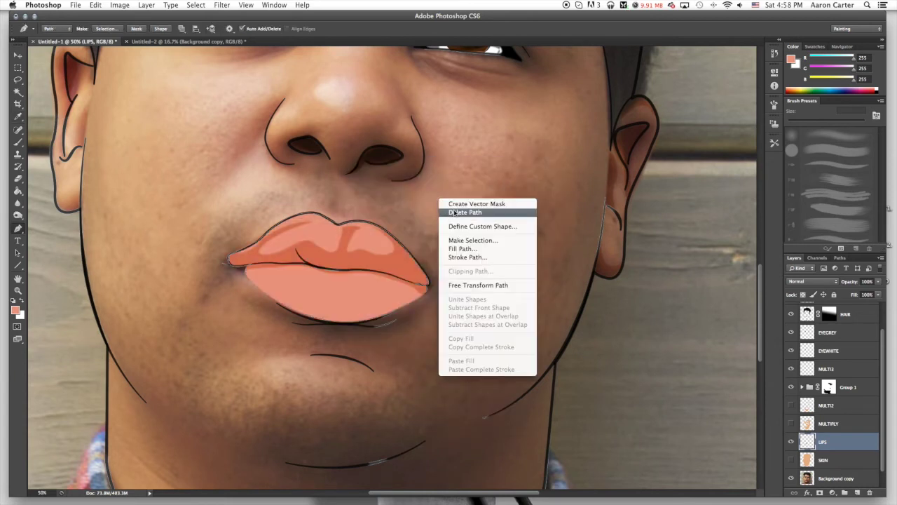
left_click(457, 214)
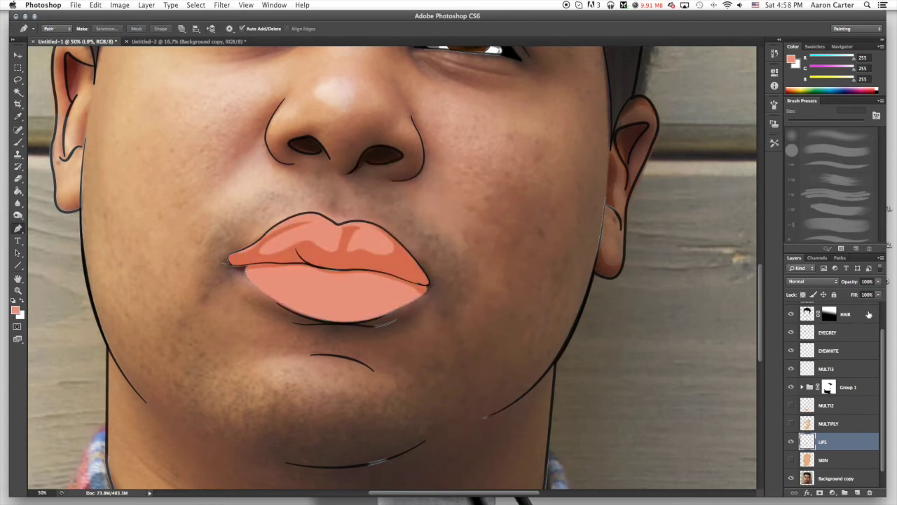
Hide the LIPS layer and add a layer named LIPS MULTIPLY above it with Multiply blending
left_click(791, 442)
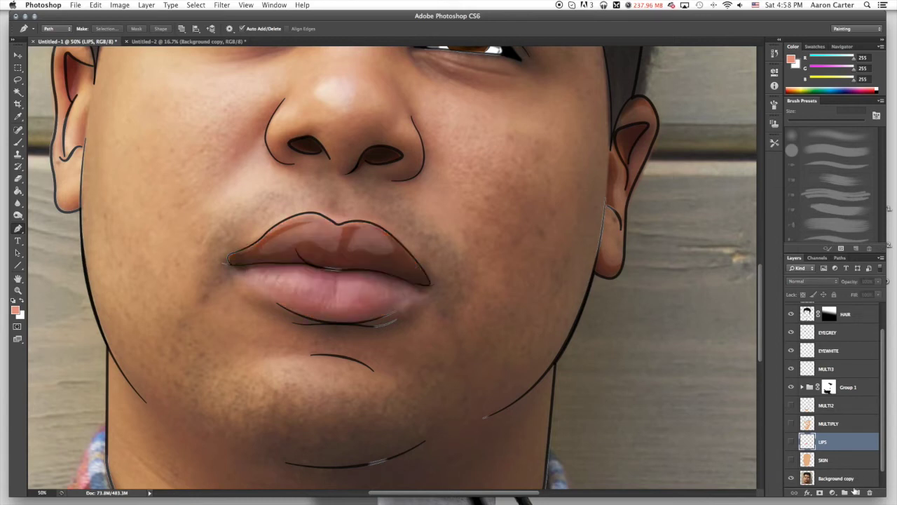
left_click(856, 493)
left_click(812, 281)
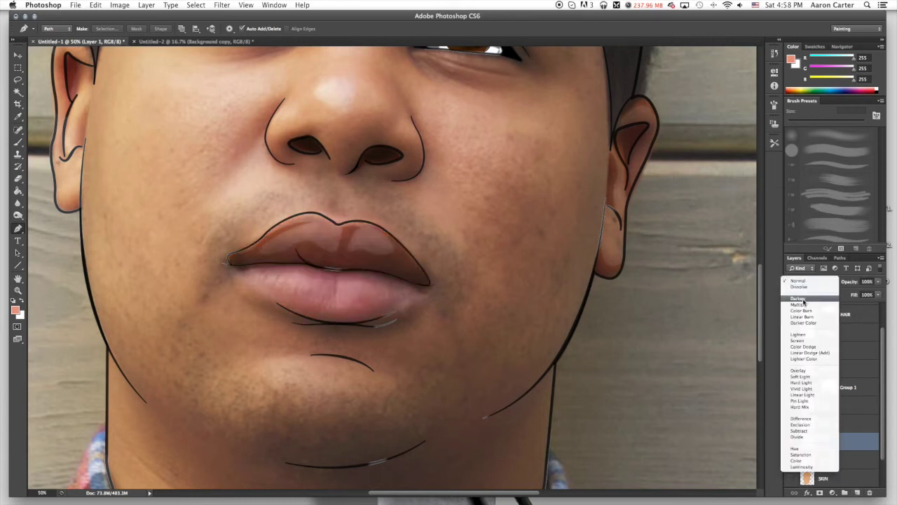
left_click(800, 306)
double_click(827, 441)
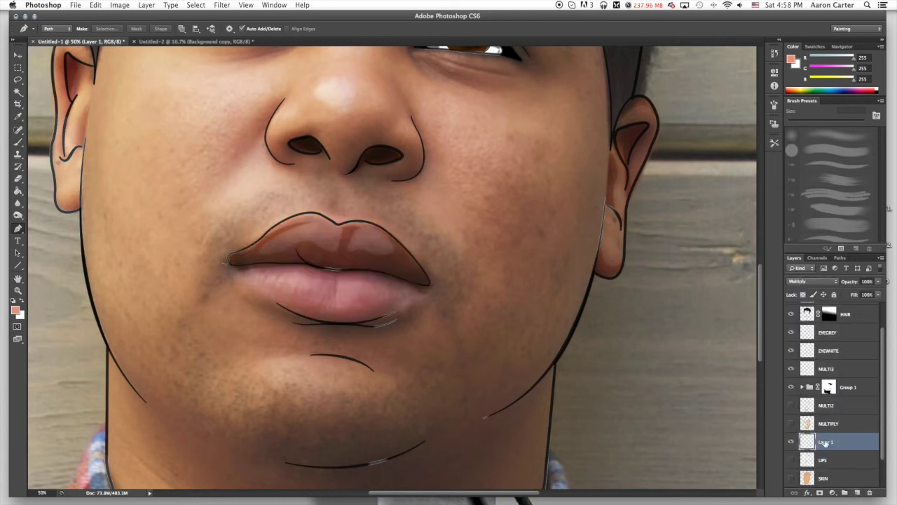
type("LIPS MULTIPLY")
key("Return")
Trace a closed Pen path for the lower lip's shadow, curving around its highlights and along the mouth line
key("super+equal")
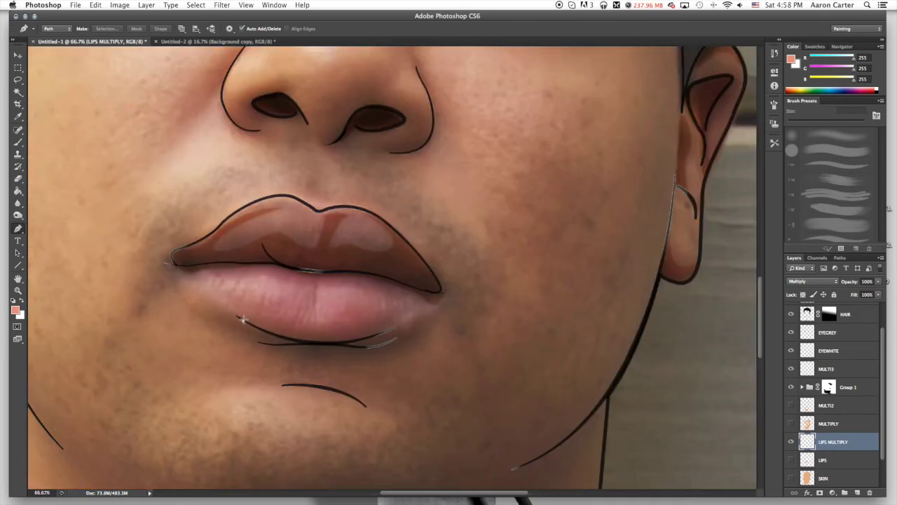
left_click(243, 320)
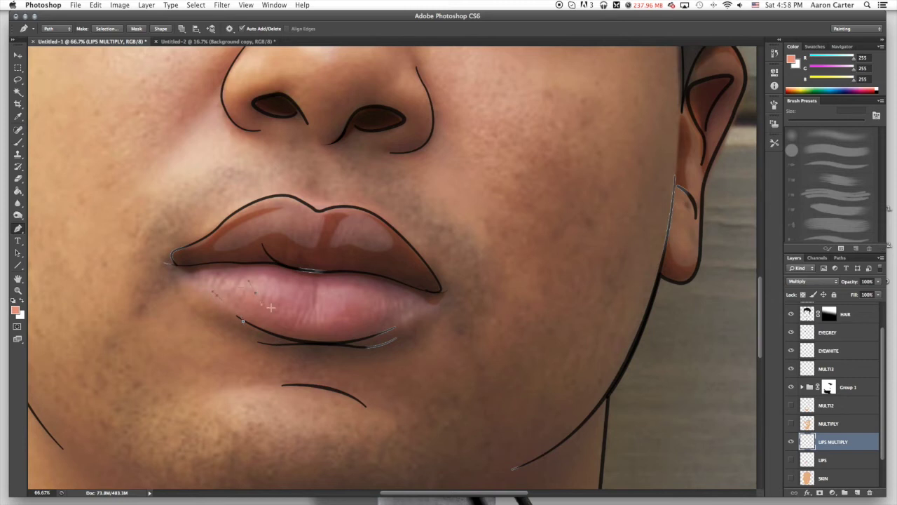
left_click_drag(308, 298, 319, 269)
left_click_drag(327, 321, 359, 308)
left_click(346, 283)
left_click_drag(261, 264, 234, 272)
left_click_drag(178, 264, 167, 255)
left_click(295, 263)
left_click_drag(292, 267, 422, 314)
left_click(349, 268)
left_click_drag(365, 338, 343, 341)
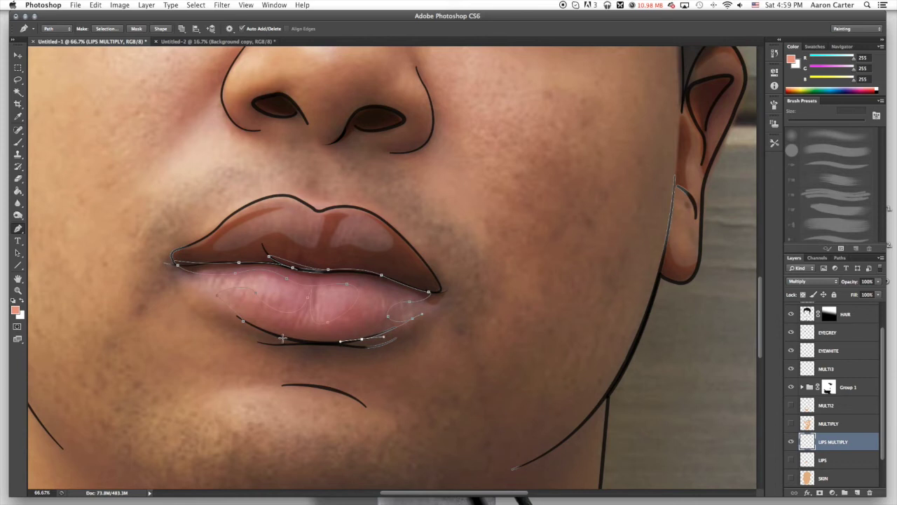
left_click_drag(279, 335, 259, 328)
Fill the lower-lip shadow path with the foreground color on LIPS MULTIPLY and delete the path
right_click(427, 264)
left_click(457, 314)
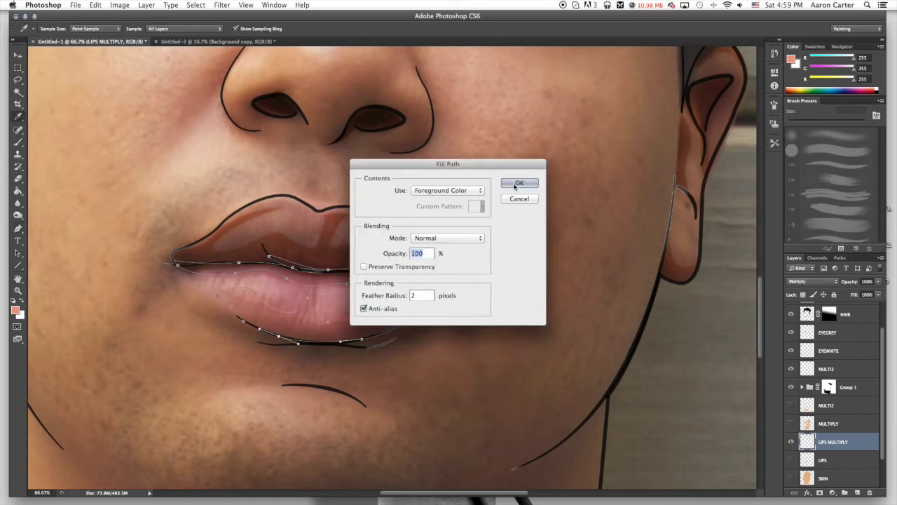
left_click(522, 186)
right_click(524, 209)
left_click(548, 220)
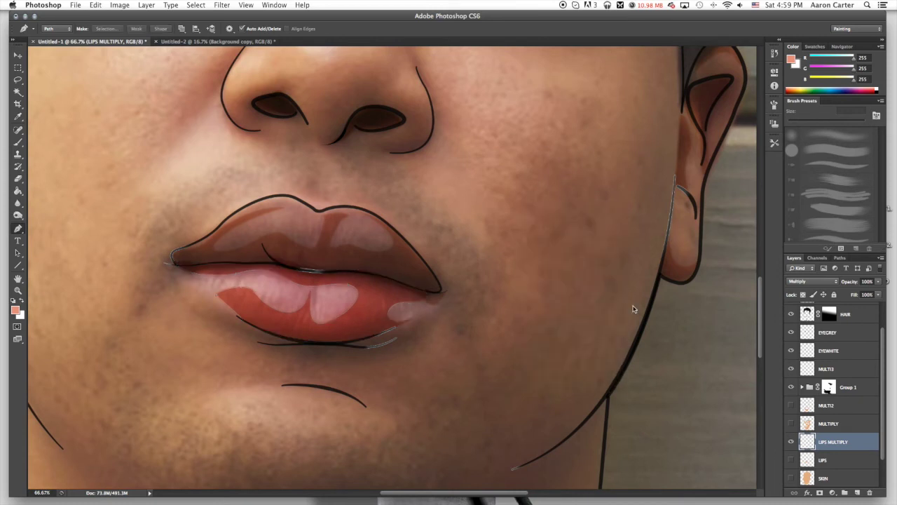
Show the LIPS layer, then set the opacity of LIPS MULTIPLY to 67% and of LIPS to 64%
left_click(792, 460)
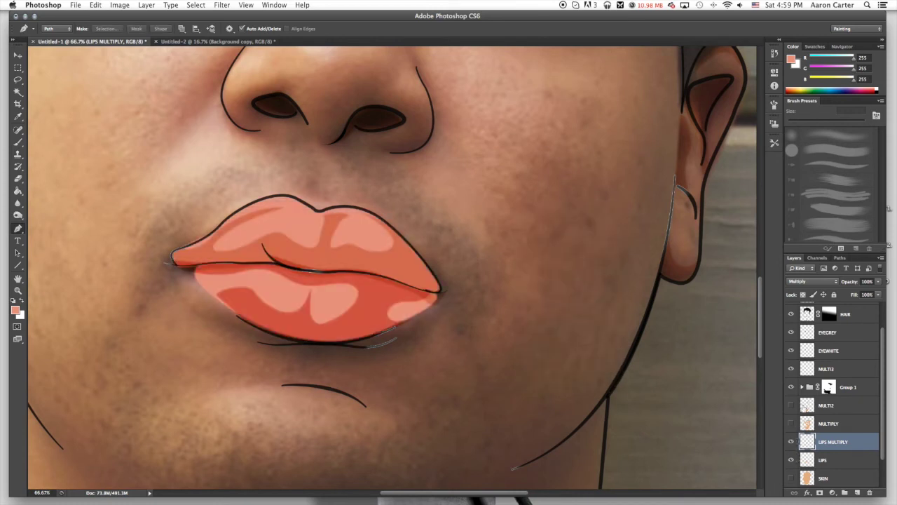
left_click_drag(881, 282, 867, 291)
key("alt+bracketleft")
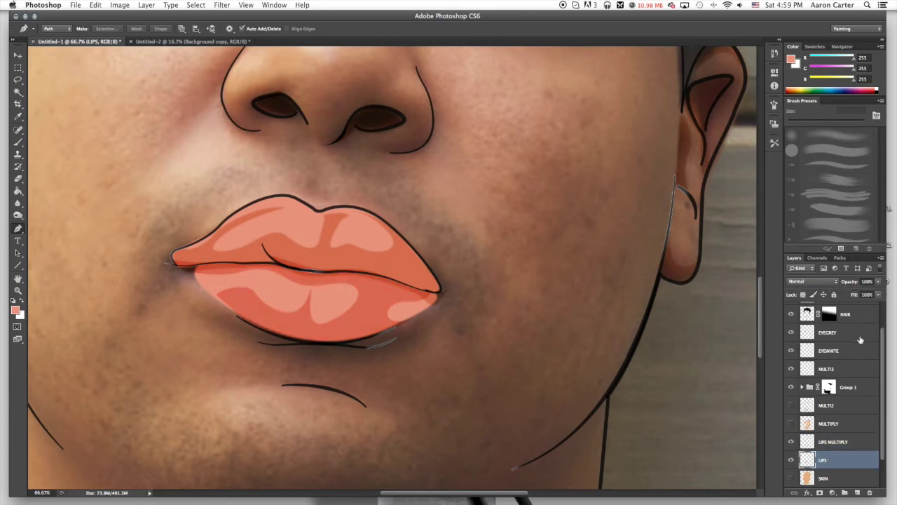
left_click(877, 282)
left_click(836, 446)
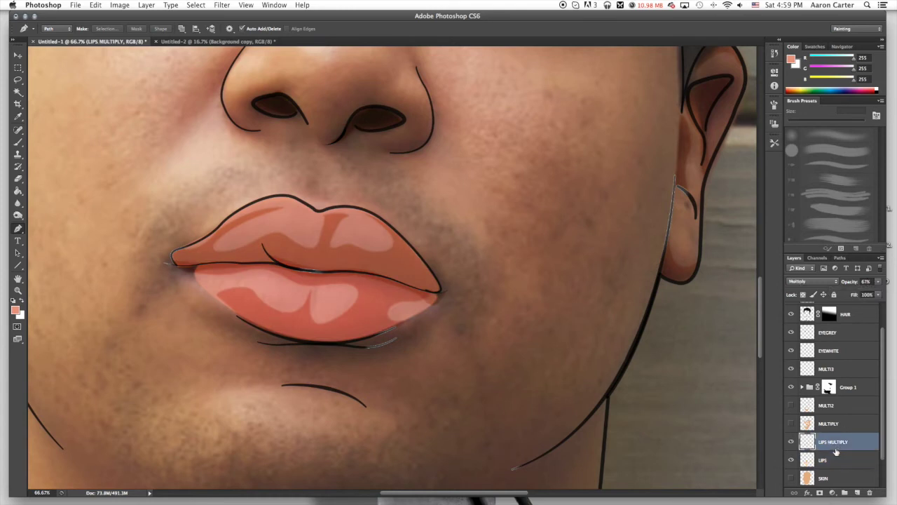
left_click(841, 456)
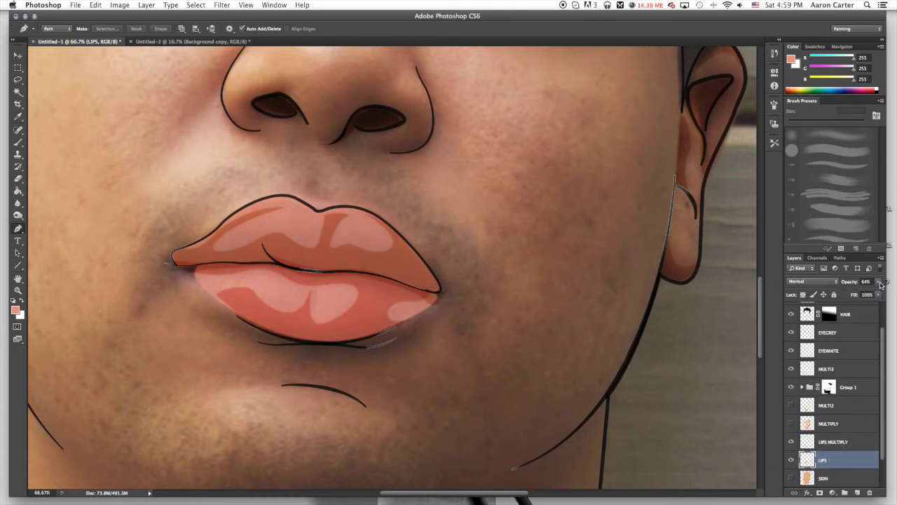
Show the SKIN, MULTIPLY and MULTI2 layers again and bring the whole face into view at 25% zoom
scroll(878, 371, "down", 2)
left_click(791, 442)
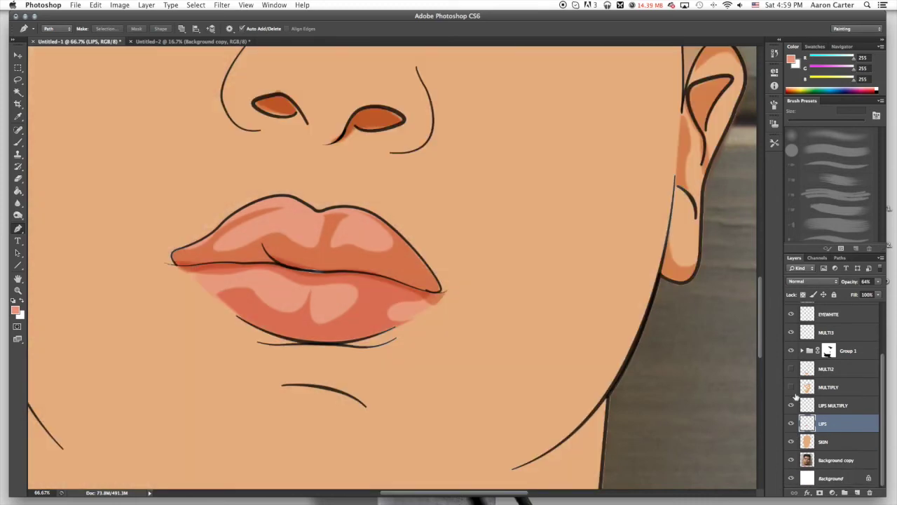
left_click(791, 387)
left_click(792, 368)
key("super+minus")
key("super+minus")
key("super+minus")
key("super+minus")
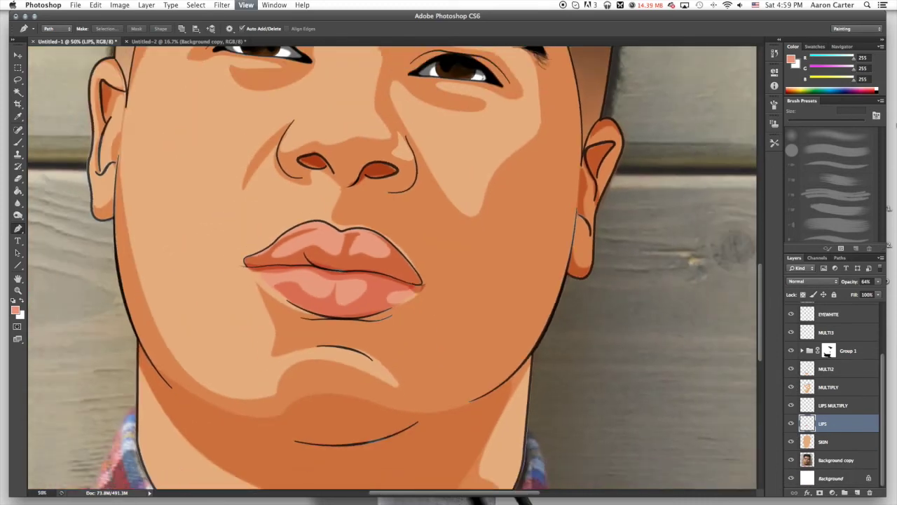
key("super+plus")
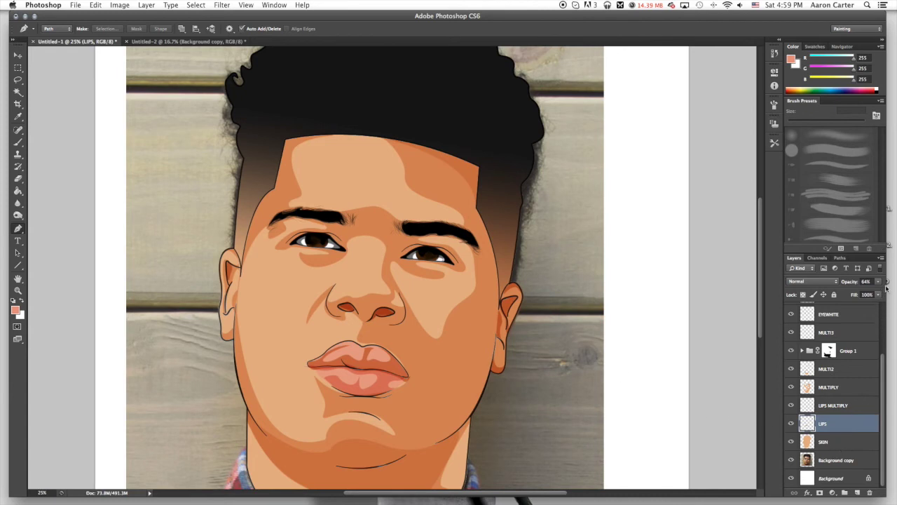
Raise the LIPS layer's opacity to 77% and the LIPS MULTIPLY layer's opacity to about 84%
mouse_move(879, 282)
left_mouse_down()
mouse_move(859, 292)
mouse_move(874, 290)
left_mouse_up()
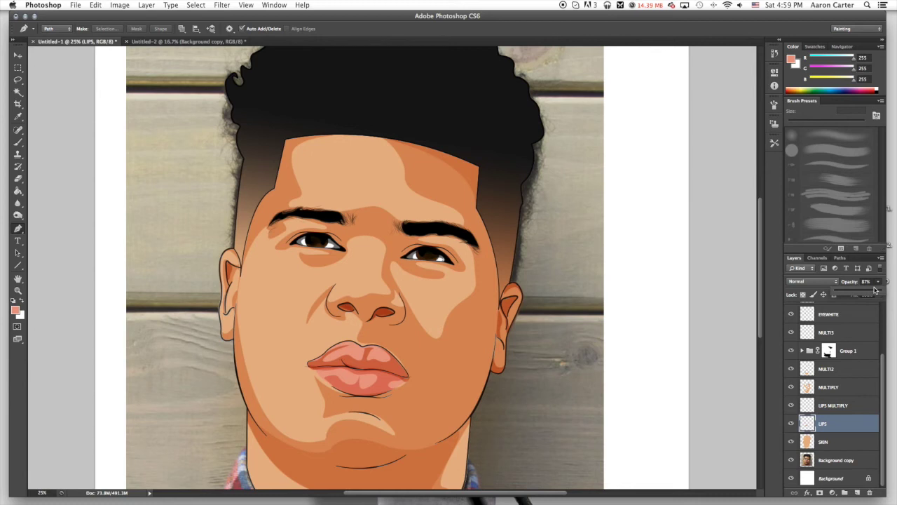
left_click(841, 405)
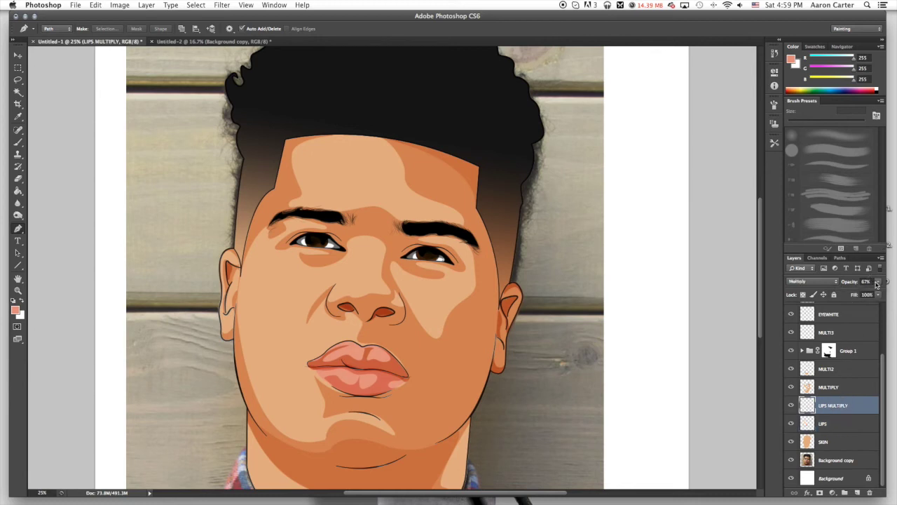
mouse_move(879, 281)
left_mouse_down()
mouse_move(856, 292)
mouse_move(871, 290)
left_mouse_up()
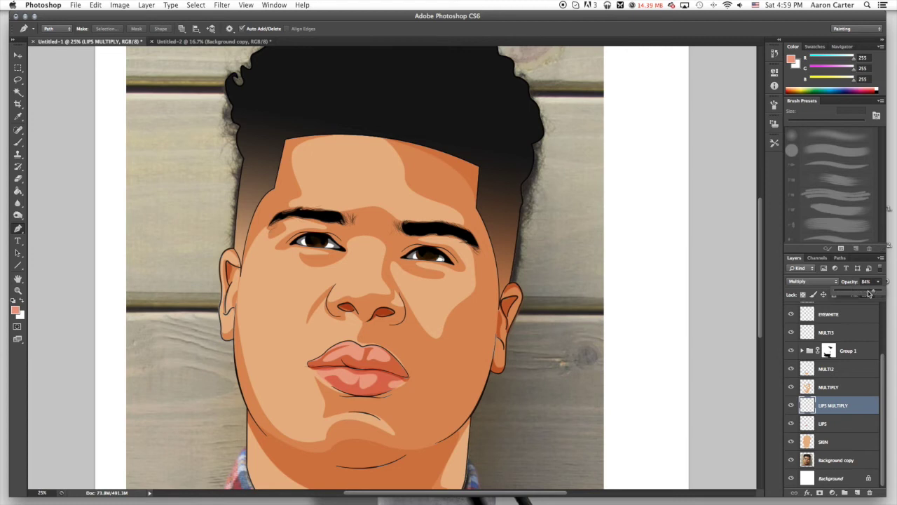
Set the LIPS layer's opacity to 85% and check the foreground color in the Color Picker, leaving it as is
left_click(846, 422)
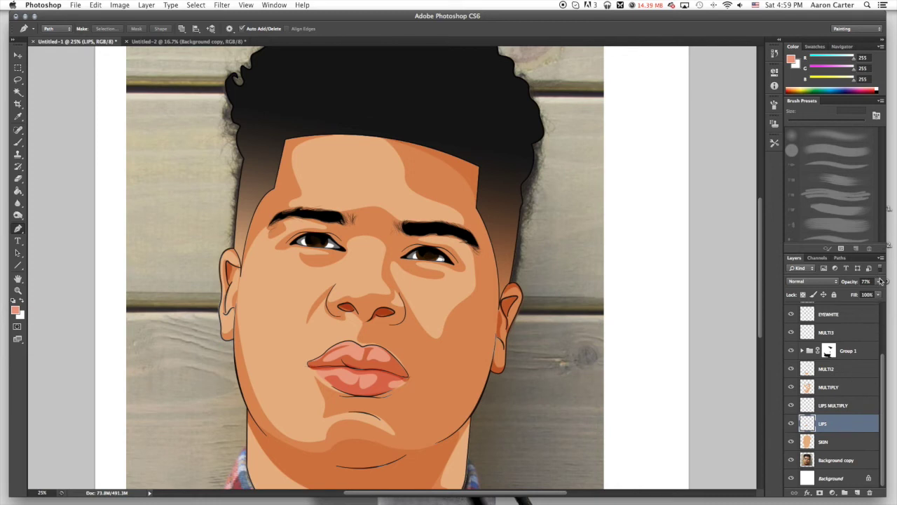
left_click(878, 283)
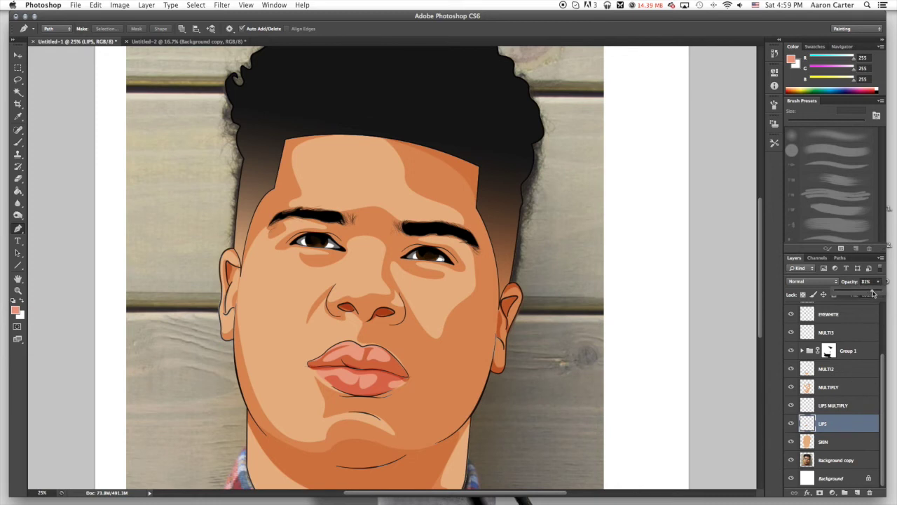
left_click_drag(873, 294, 874, 293)
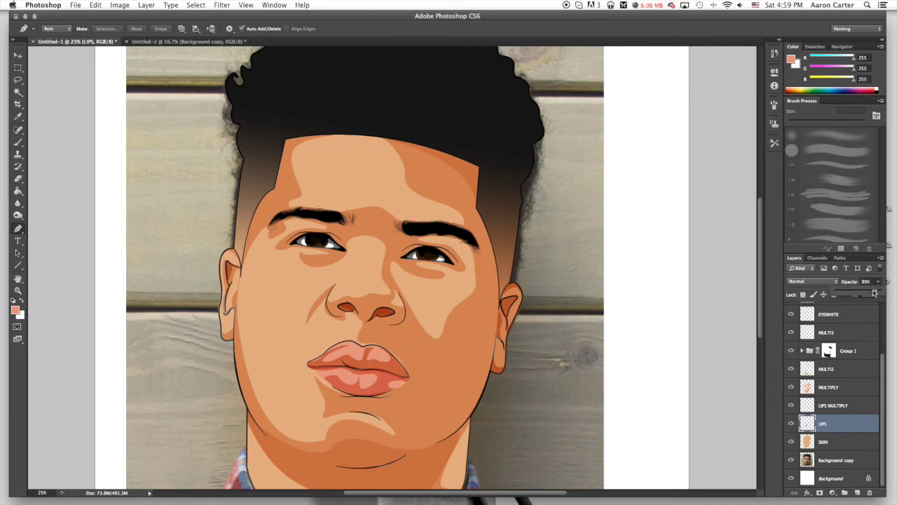
left_click(834, 421)
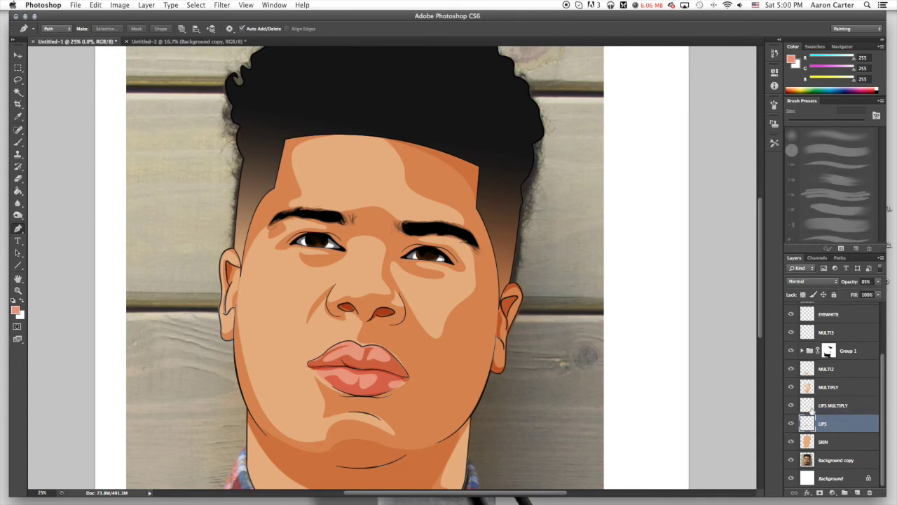
left_click(14, 310)
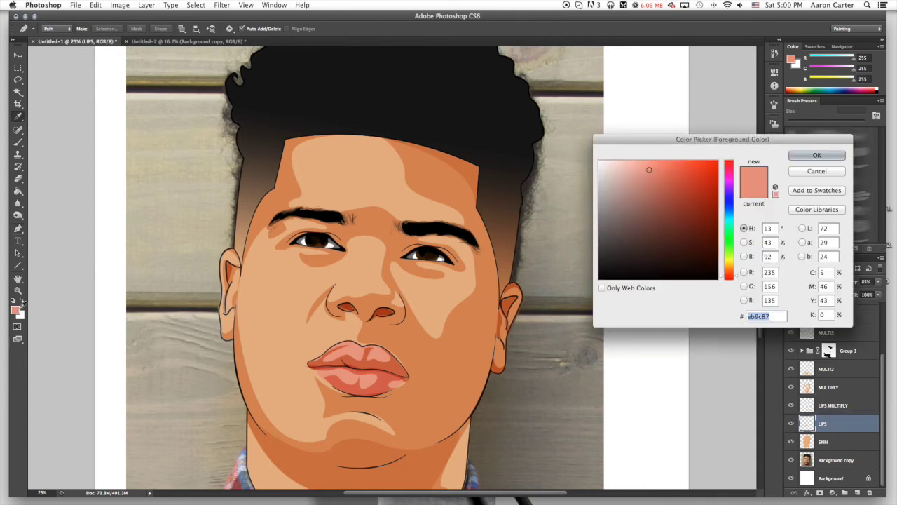
left_click(816, 155)
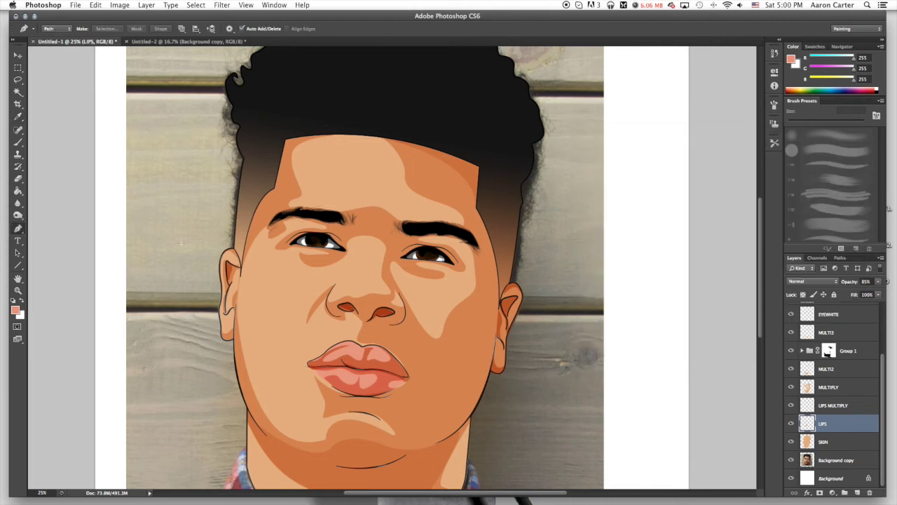
Pick the Burn tool and set its soft brush to a size of 437 px
left_click(19, 217)
left_click(42, 221)
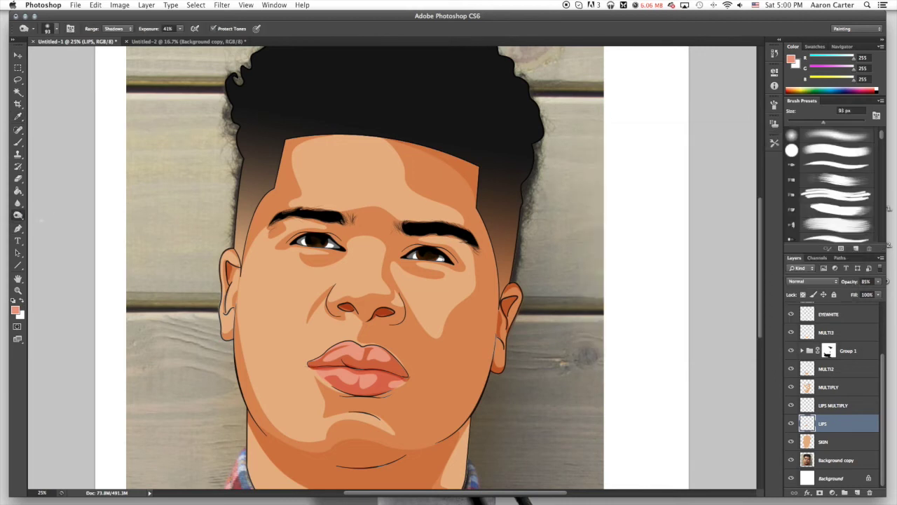
left_click(53, 35)
left_click_drag(76, 61, 91, 60)
left_click(103, 60)
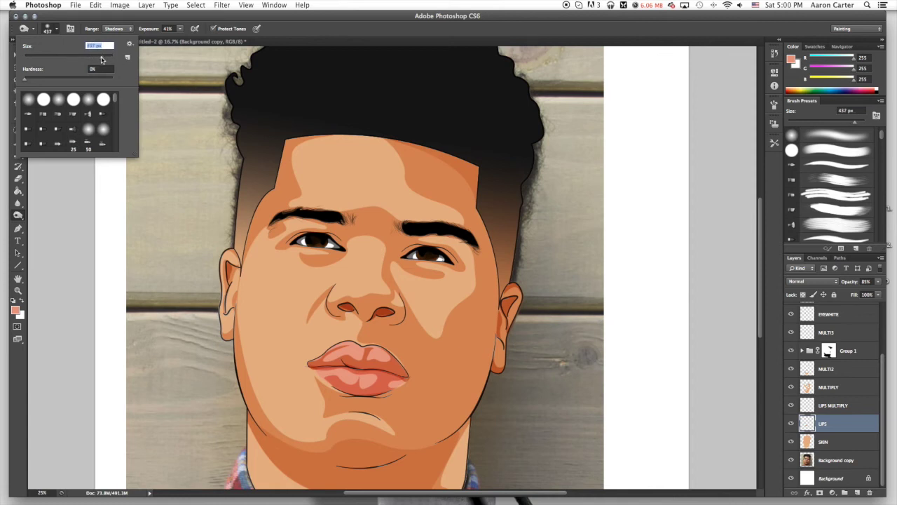
Set the Burn tool to the Midtones range with a 195 px brush and darken the lips on the LIPS layer
left_click_drag(102, 60, 105, 60)
key("Return")
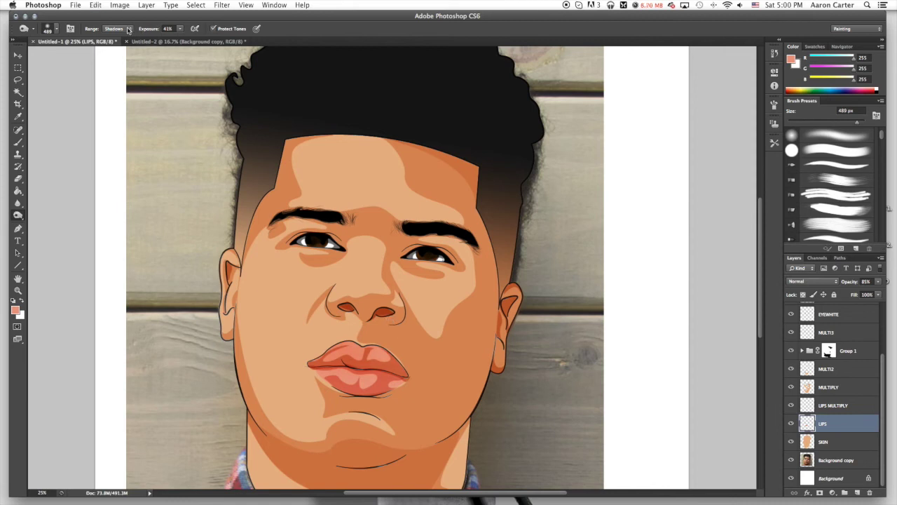
left_click(130, 29)
left_click(131, 35)
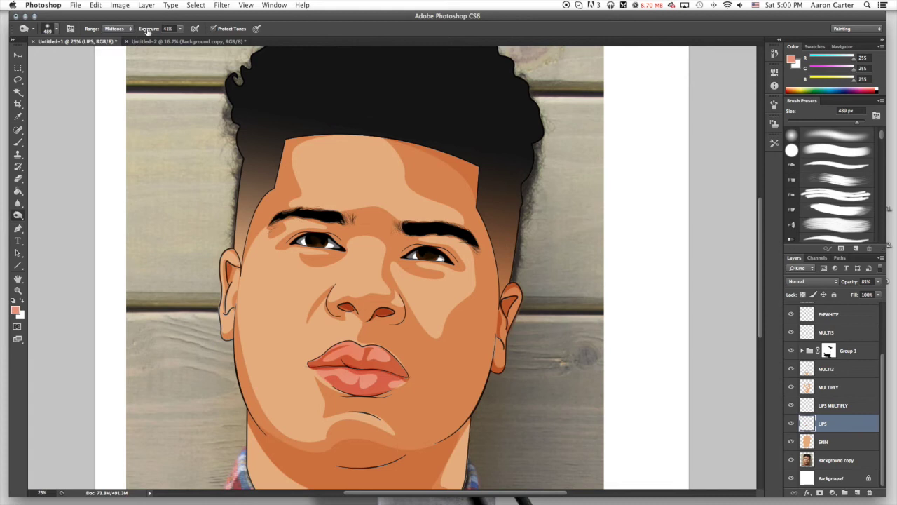
left_click(56, 29)
left_click_drag(95, 55, 87, 58)
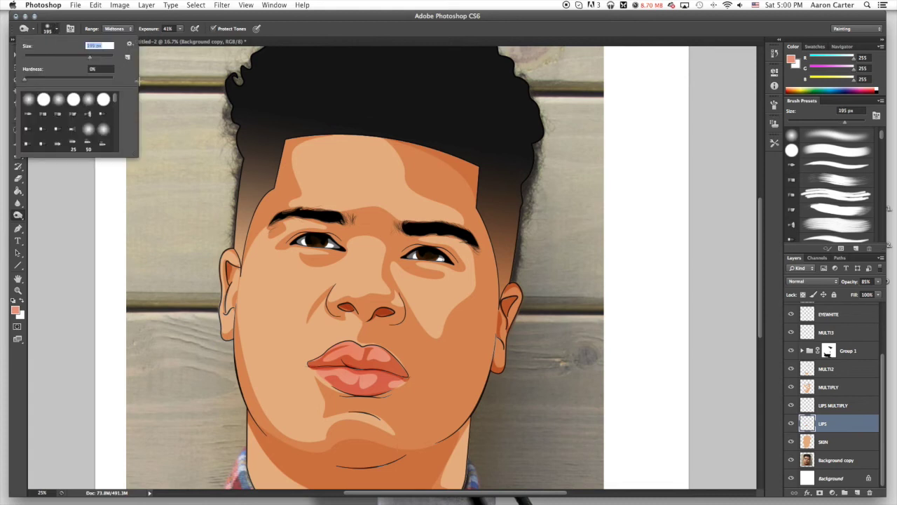
left_click(321, 350)
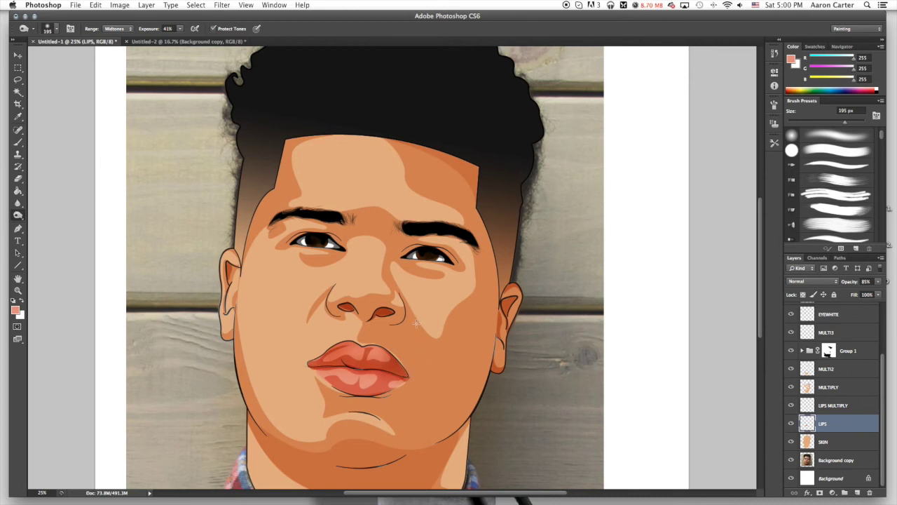
Lower the LIPS layer's opacity to 71% and the LIPS MULTIPLY layer's opacity to 47%
key("super+minus")
key("super+minus")
key("super+equal")
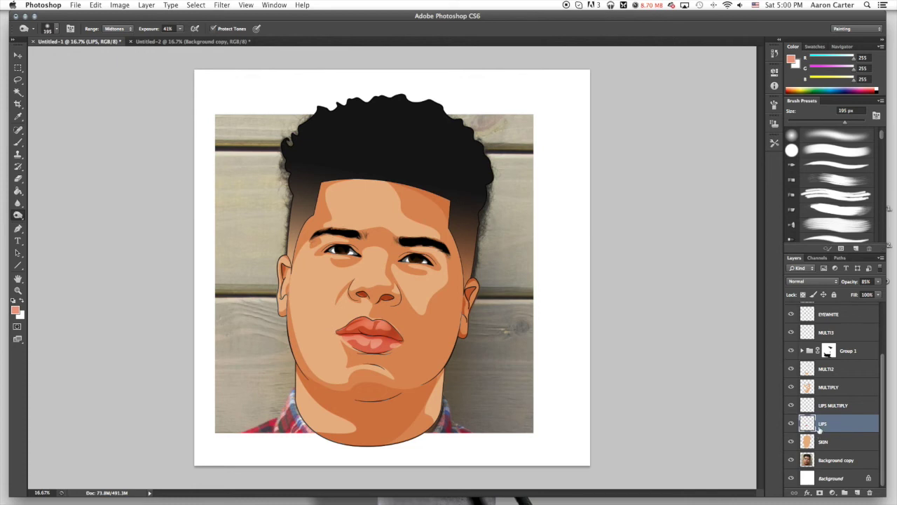
left_click(879, 281)
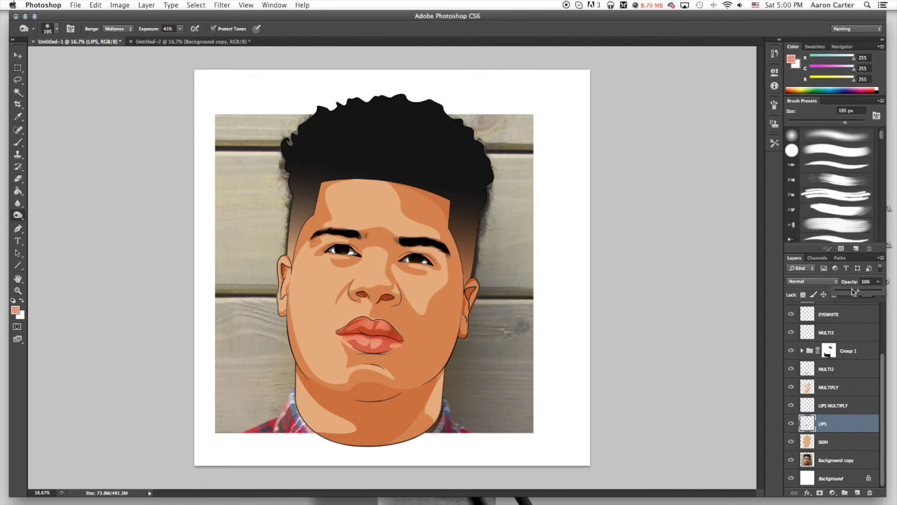
left_click_drag(854, 290, 865, 293)
left_click(830, 406)
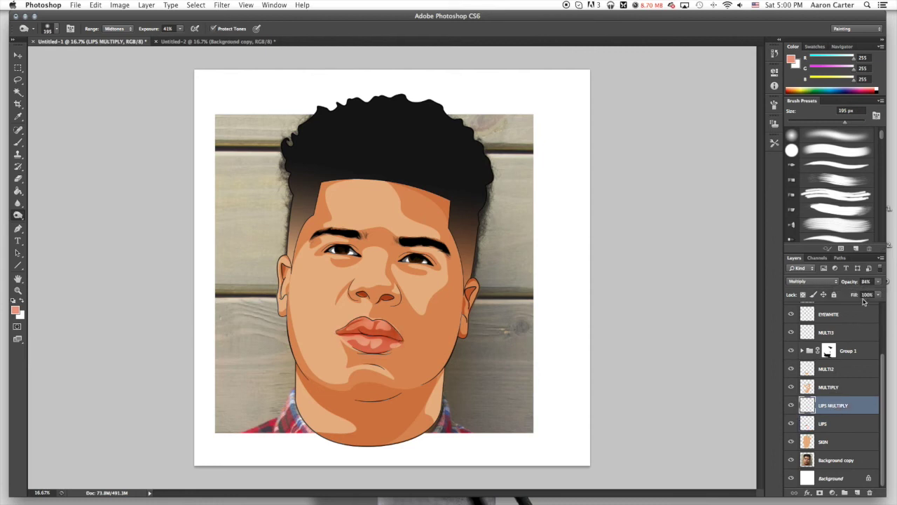
left_click(879, 281)
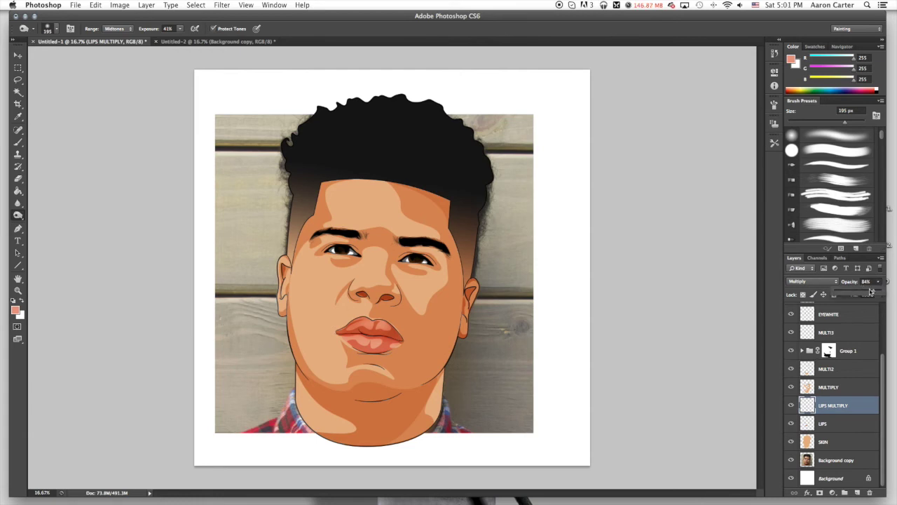
left_click_drag(859, 291, 854, 292)
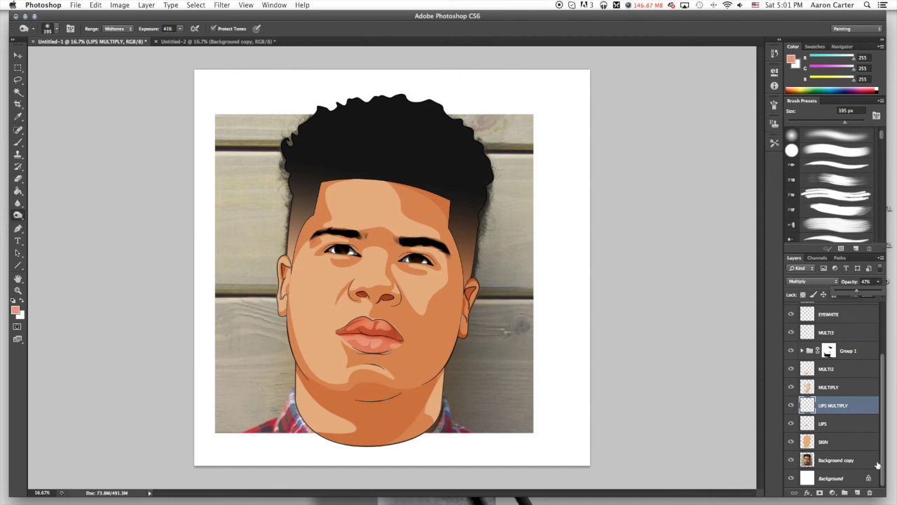
Reselect the LIPS layer and hide the Background copy photo so the illustration stands on white
left_click(860, 423)
left_click(860, 423)
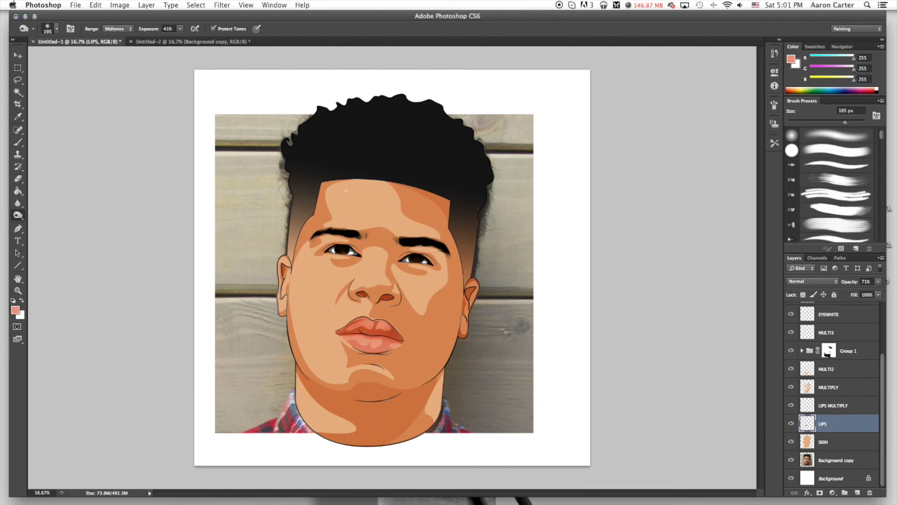
left_click(791, 459)
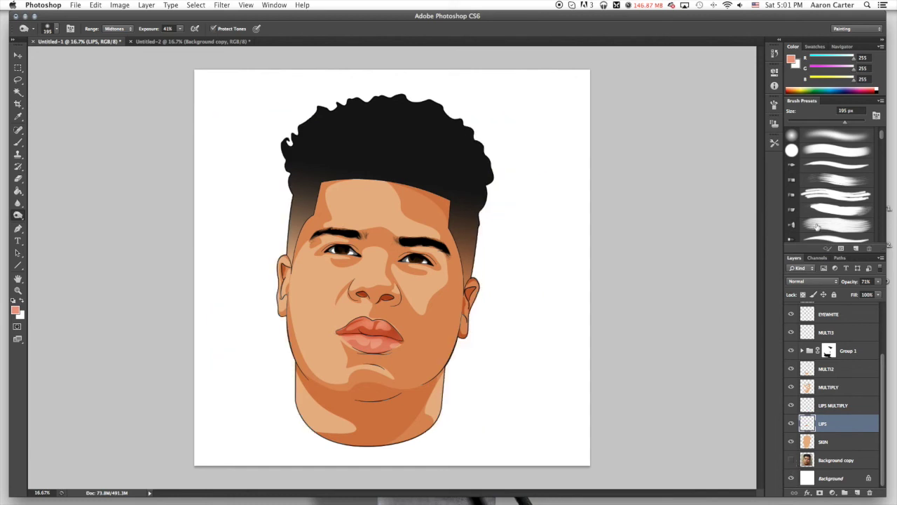
Make white the foreground color and add a new layer at the top of the layer stack
key("super+plus")
key("super+plus")
key("super+plus")
key("super+plus")
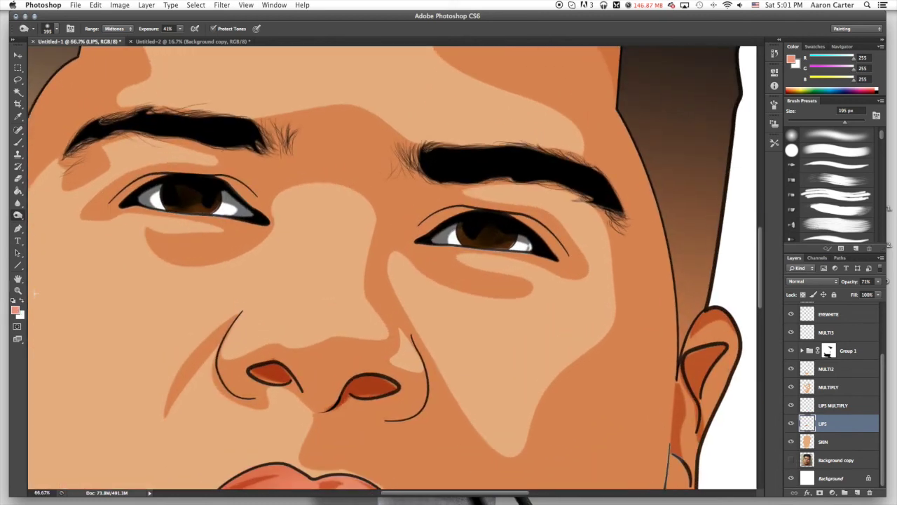
key("x")
scroll(881, 376, "up", 5)
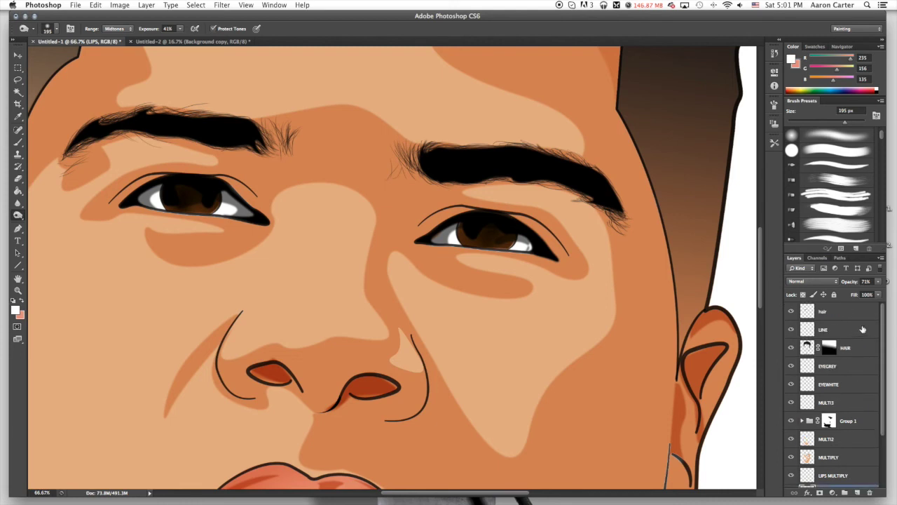
left_click(857, 492)
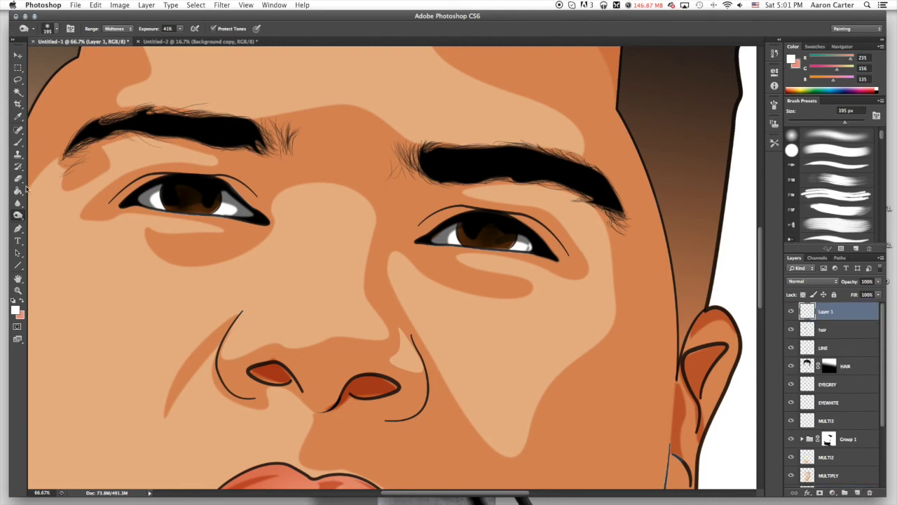
Draw a narrow Pen highlight on the left eye's iris, fill it with feathered white and delete the path
left_click(18, 229)
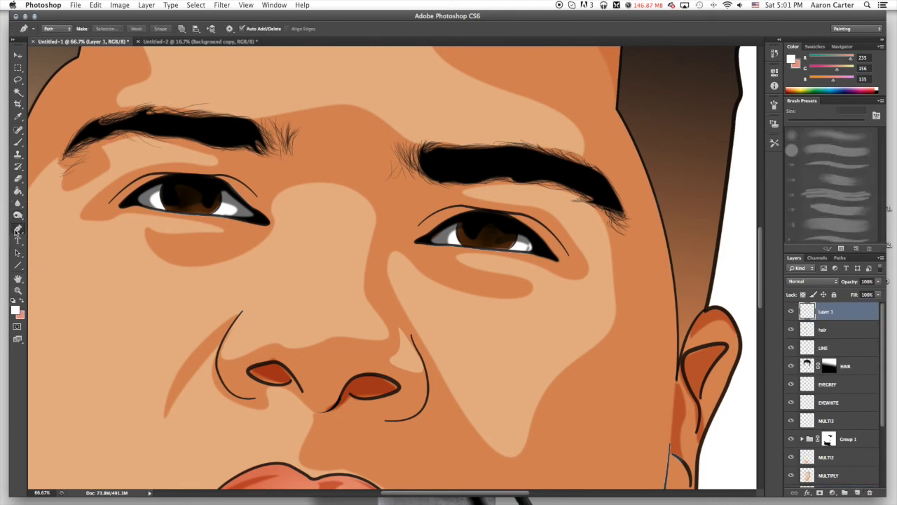
left_click_drag(181, 190, 186, 204)
right_click(353, 169)
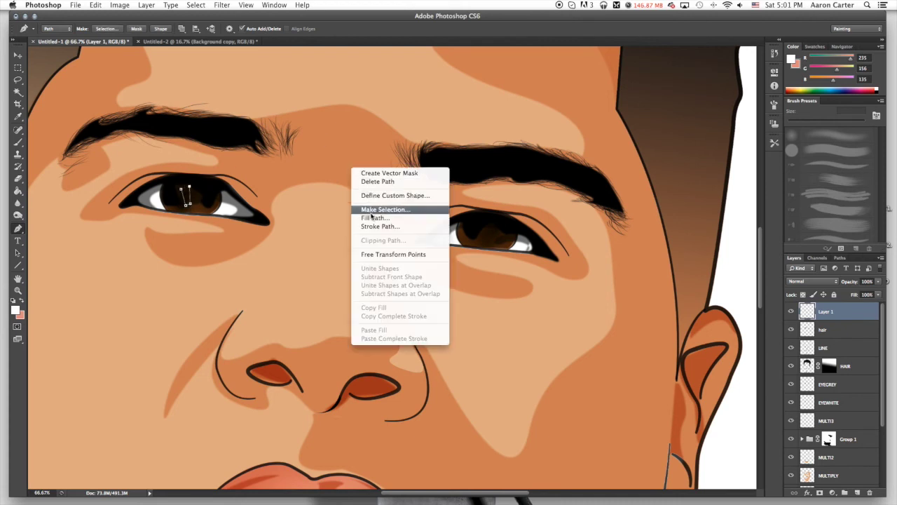
left_click(374, 218)
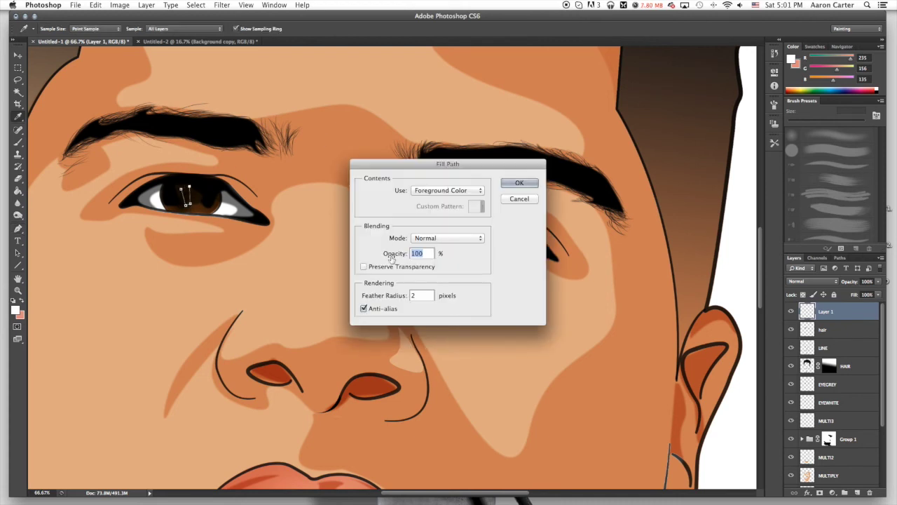
type("5")
left_click(518, 184)
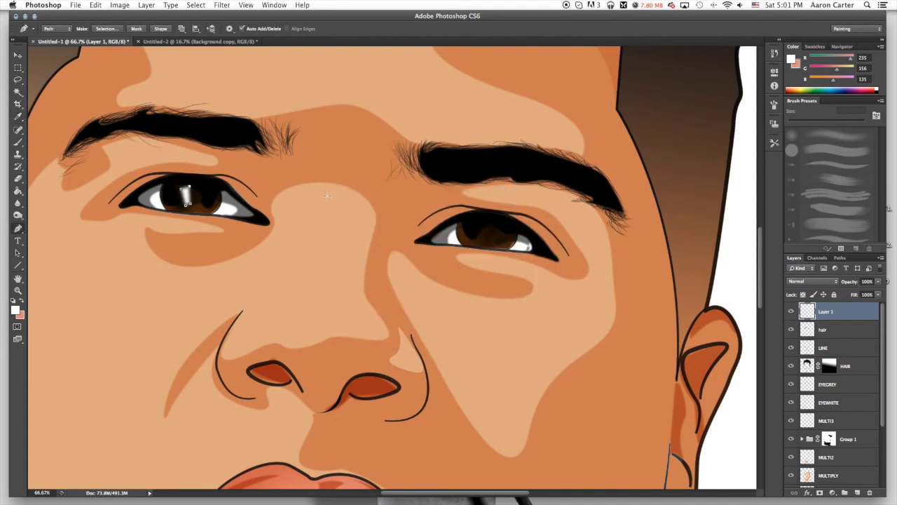
right_click(247, 177)
left_click(263, 188)
Fill a second small path beside the left eye's highlight with the white foreground color and delete the path
right_click(270, 177)
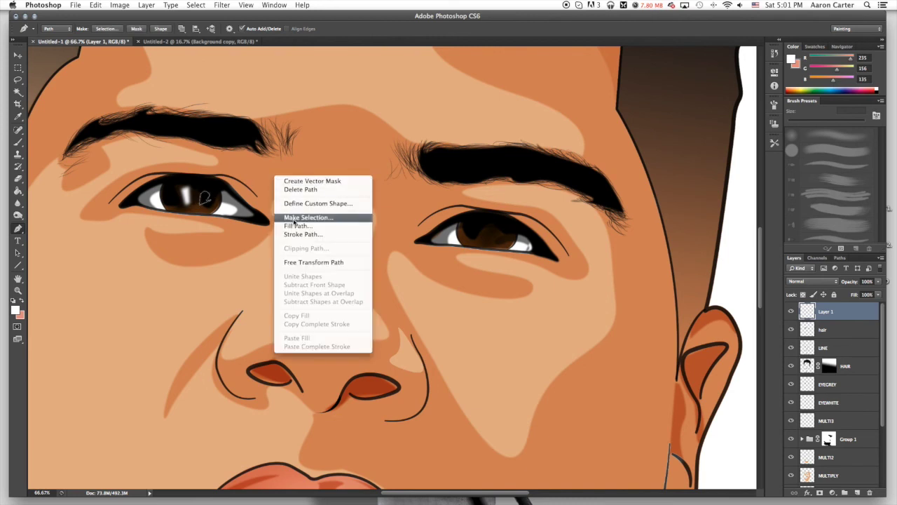
left_click(288, 224)
left_click(519, 183)
right_click(499, 178)
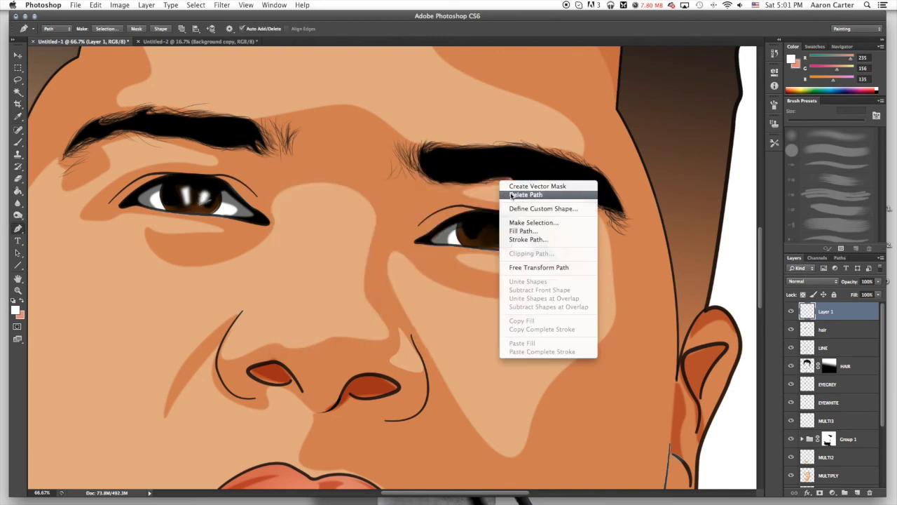
left_click(515, 190)
Draw a narrow Pen highlight on the right eye's iris, fill it with white and delete the path
left_click(481, 221)
right_click(519, 180)
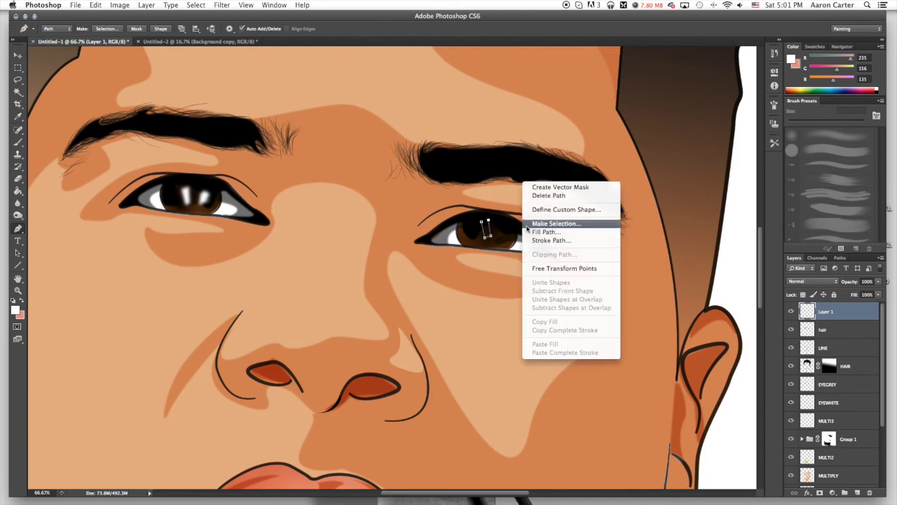
left_click(534, 228)
left_click(519, 183)
right_click(466, 173)
left_click(484, 184)
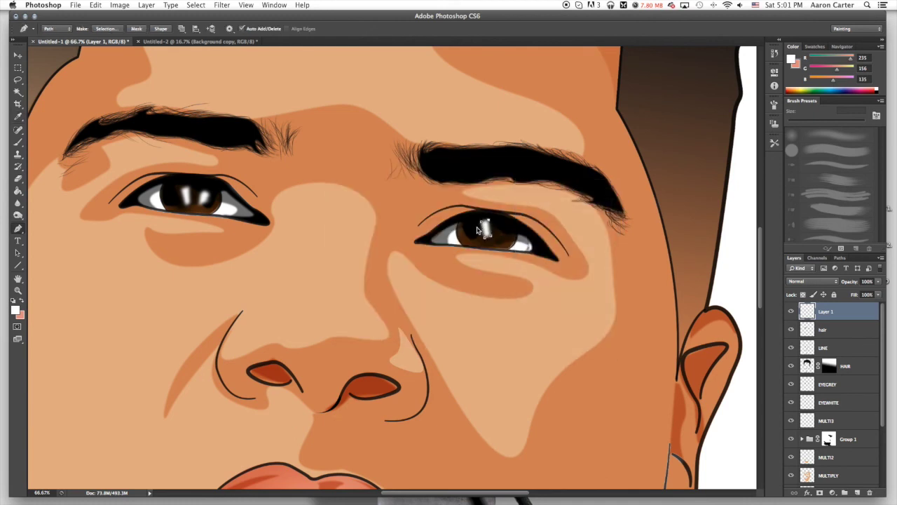
Fill a second small path beside the right eye's highlight with white and delete the path
right_click(514, 207)
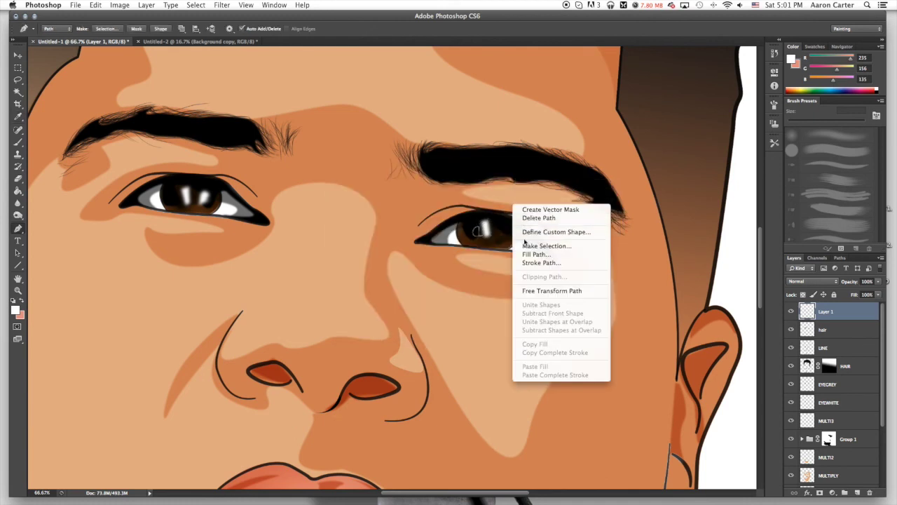
left_click(527, 254)
left_click(519, 182)
right_click(516, 181)
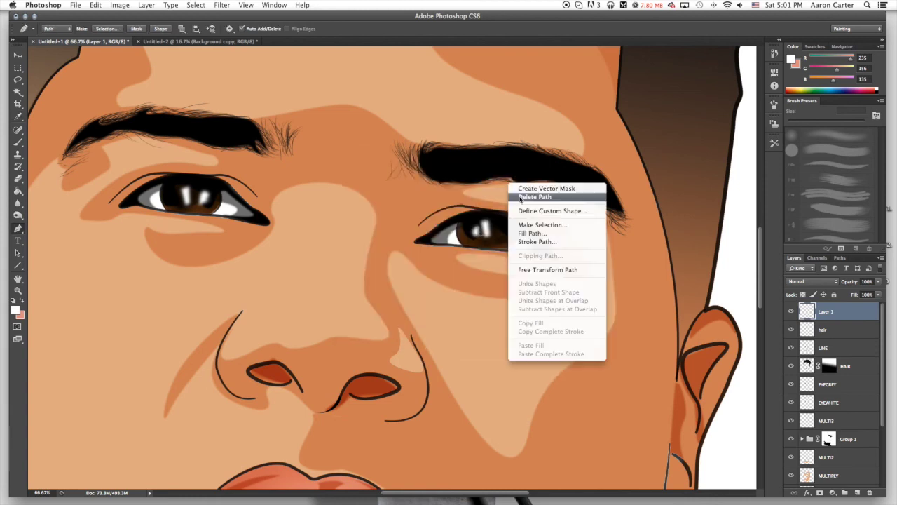
left_click(527, 195)
Select the EYEWHITE layer and pick the Eraser tool with the whole illustration in view
key("super+minus")
key("super+minus")
key("super+minus")
key("super+minus")
key("super+minus")
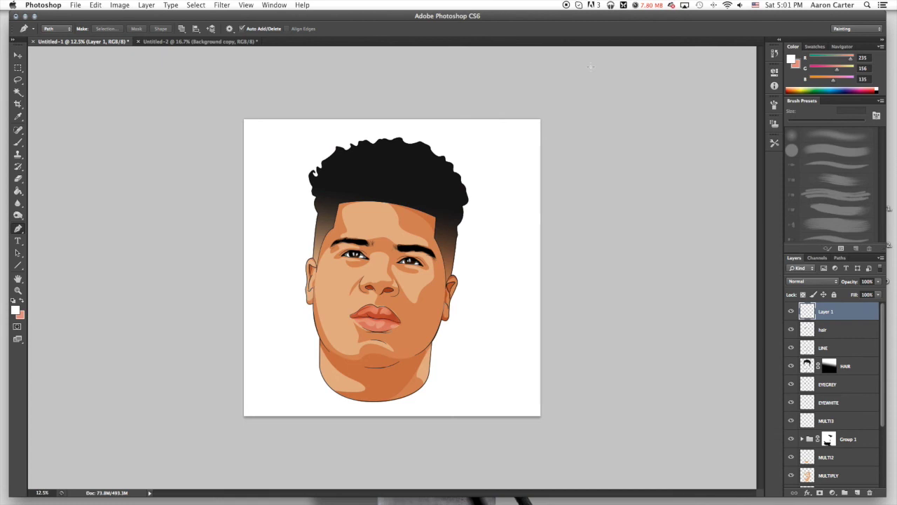
left_click(857, 402)
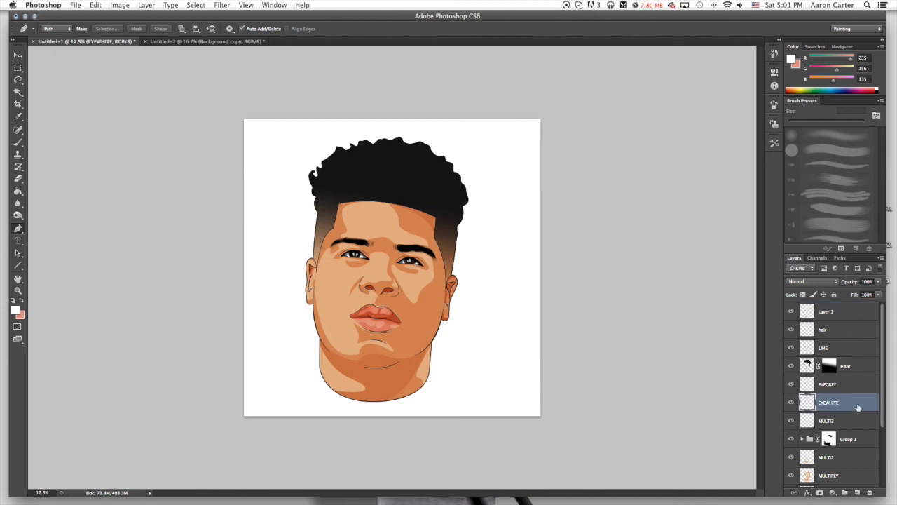
left_click(19, 178)
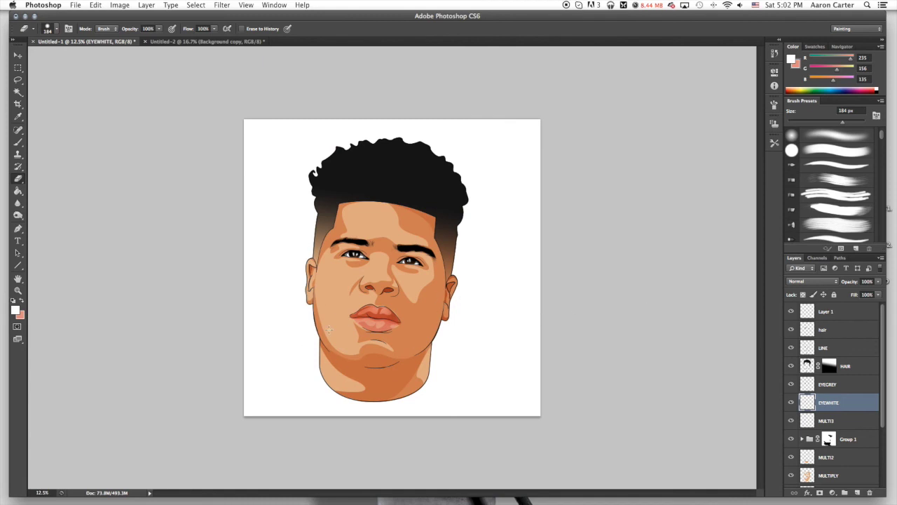
Group all the illustration layers from SKIN up to the new eye highlight layer
scroll(883, 409, "down", 5)
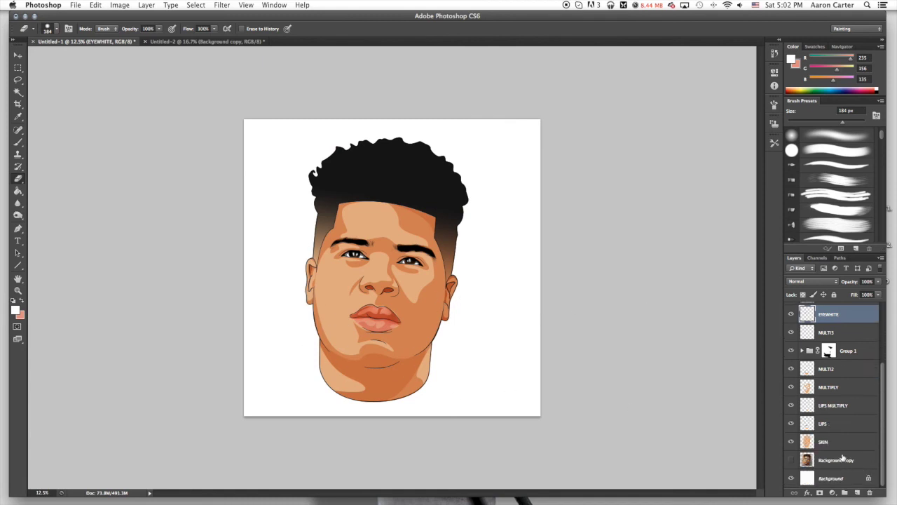
left_click(845, 443)
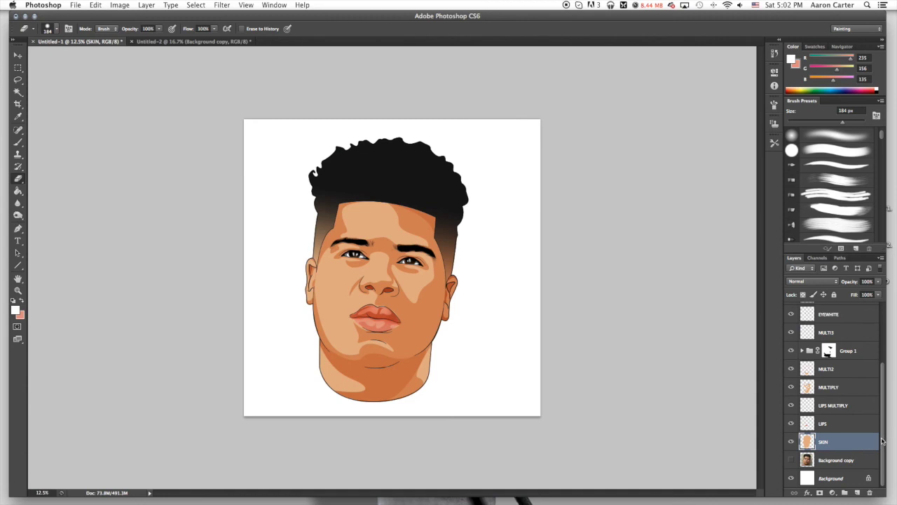
left_click_drag(882, 441, 889, 310)
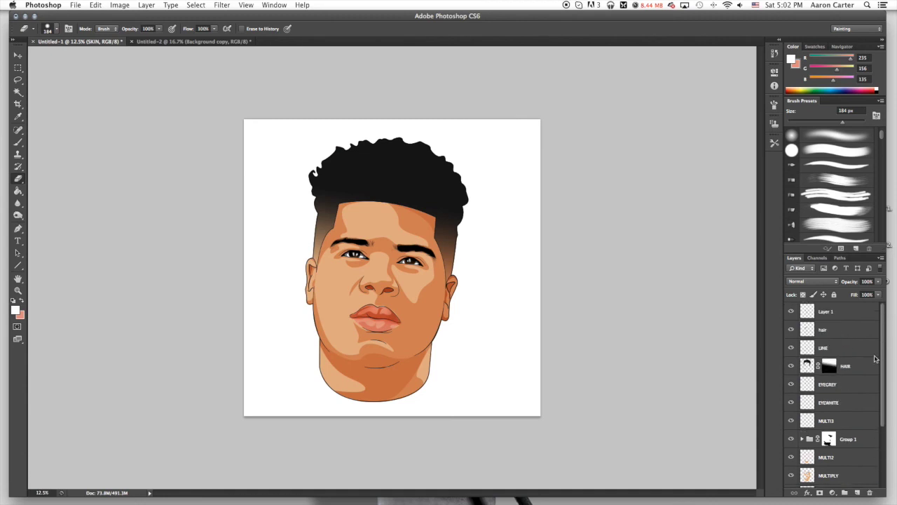
scroll(867, 456, "down", 5)
scroll(866, 329, "up", 5)
key("ctrl+g")
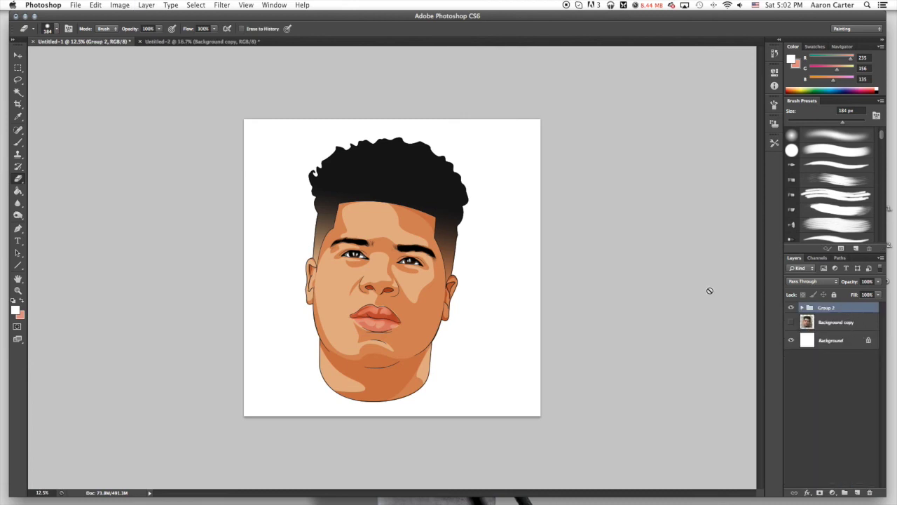
Free-transform the grouped illustration, scaling it down slightly and repositioning it near the middle of the canvas
key("ctrl+t")
left_click_drag(449, 208, 468, 194)
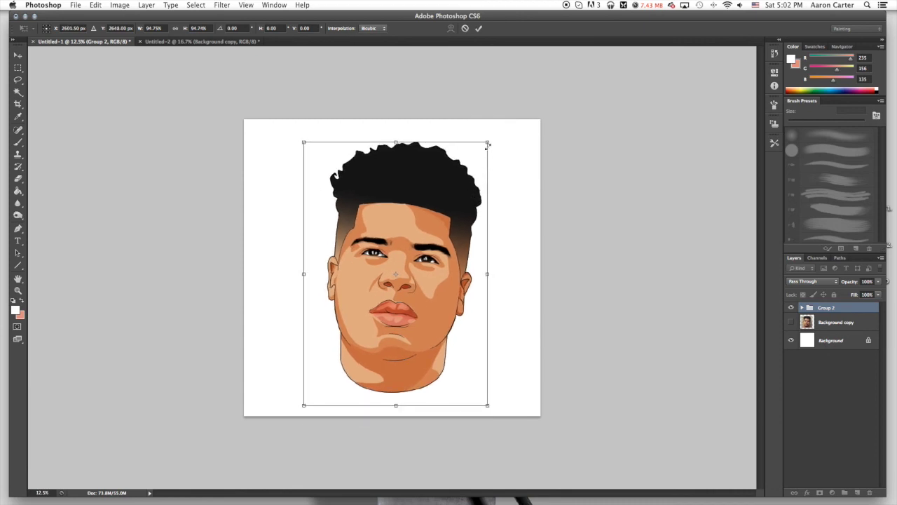
left_click_drag(488, 144, 424, 226)
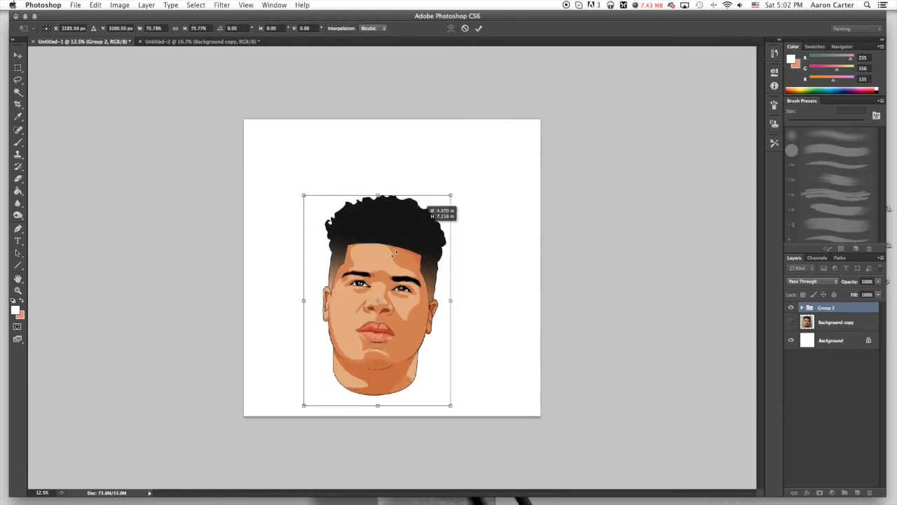
left_click_drag(394, 254, 522, 153)
left_click_drag(476, 185, 464, 190)
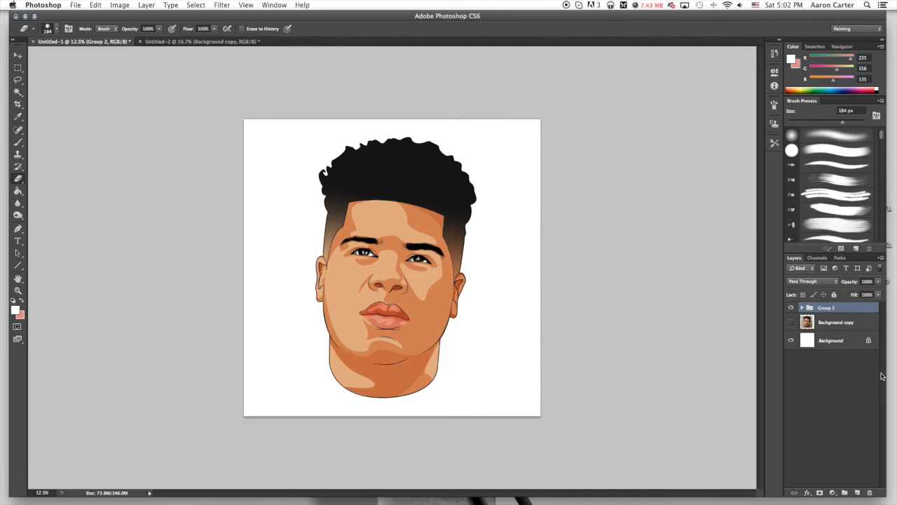
Expand the illustration's layer group and select the EYEWHITE layer inside it
left_click(803, 309)
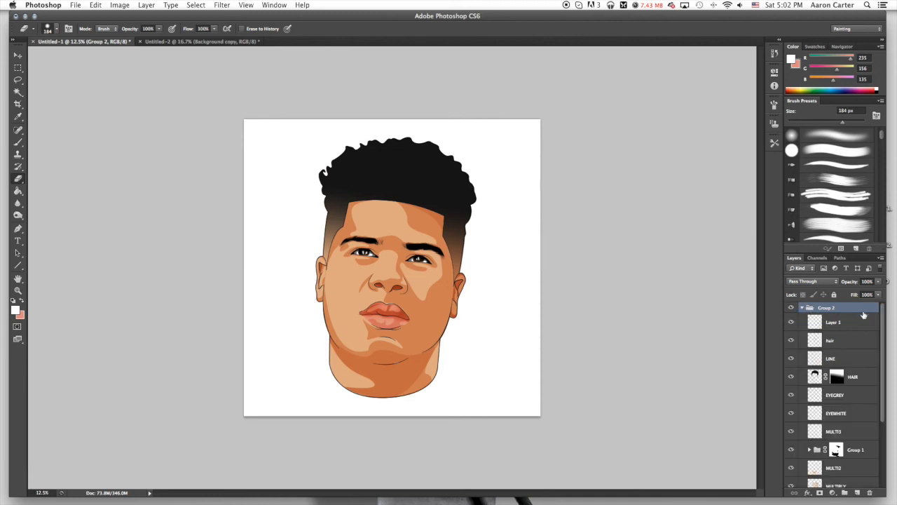
scroll(862, 420, "down", 5)
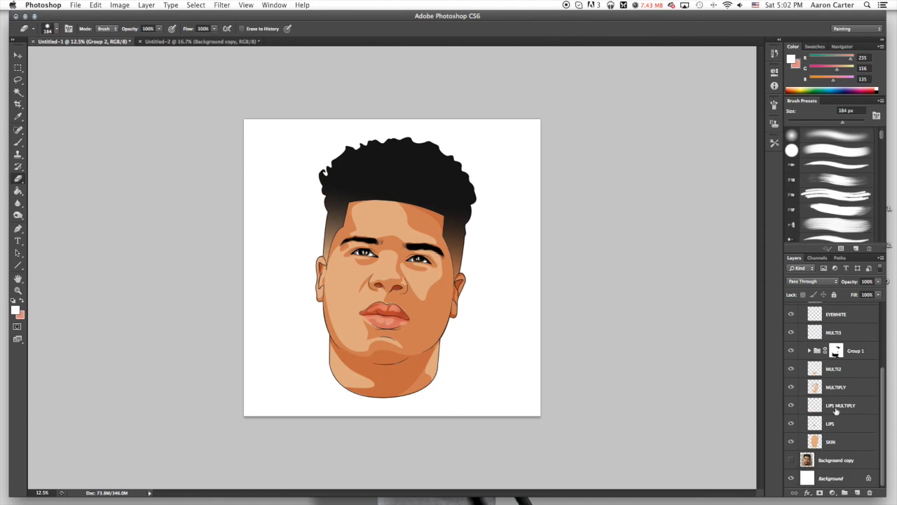
scroll(877, 421, "up", 1)
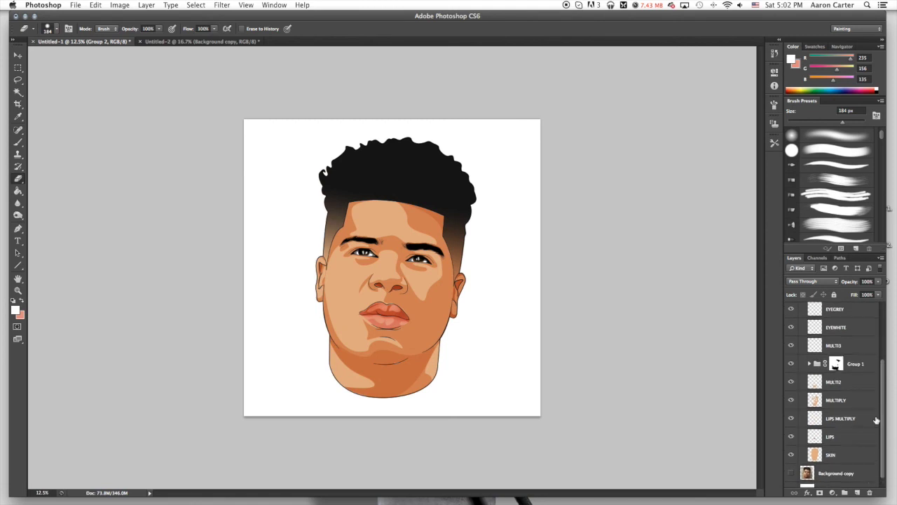
left_click(839, 330)
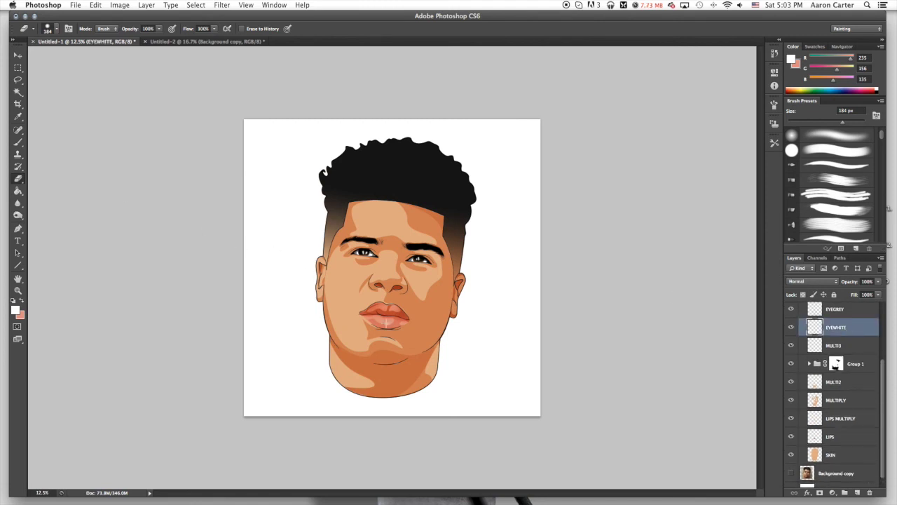